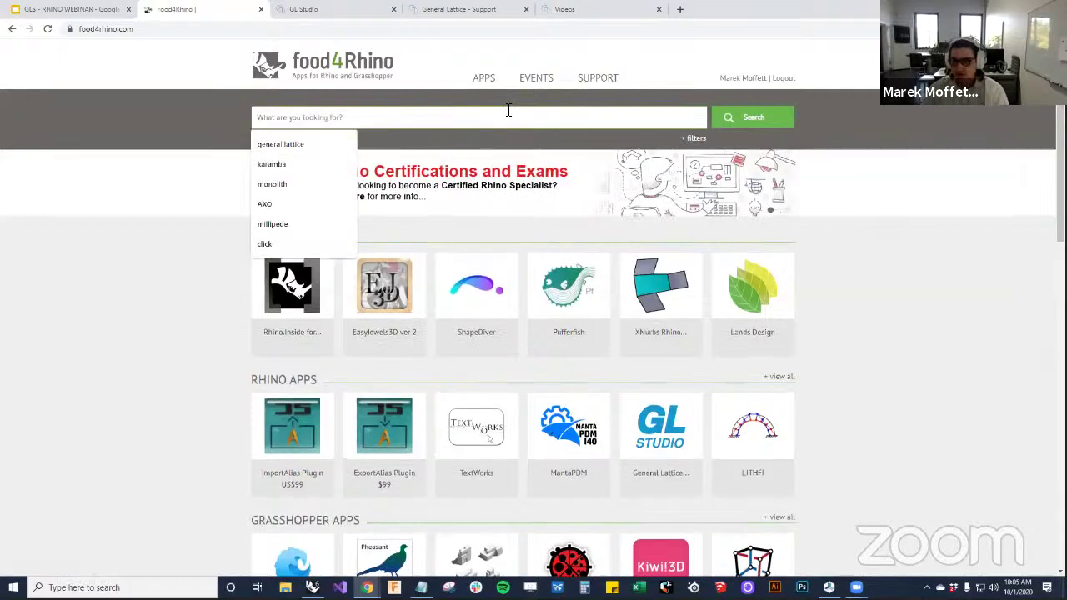
Open the General Lattice Studio page on food4Rhino and go through its downloads list to the plug-in's download form
click(667, 430)
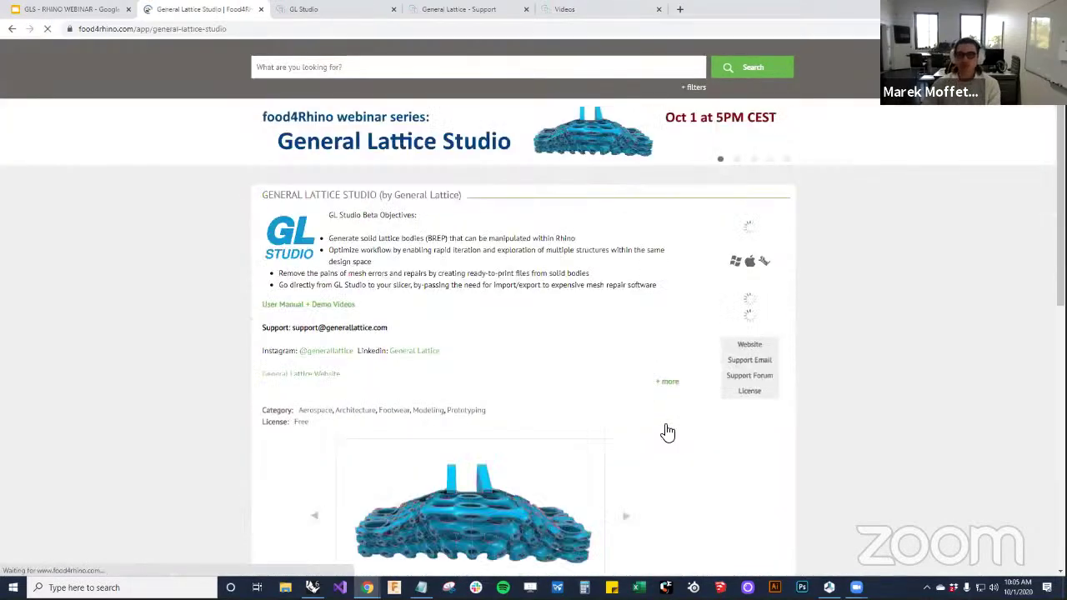
scroll(579, 217, down, 1)
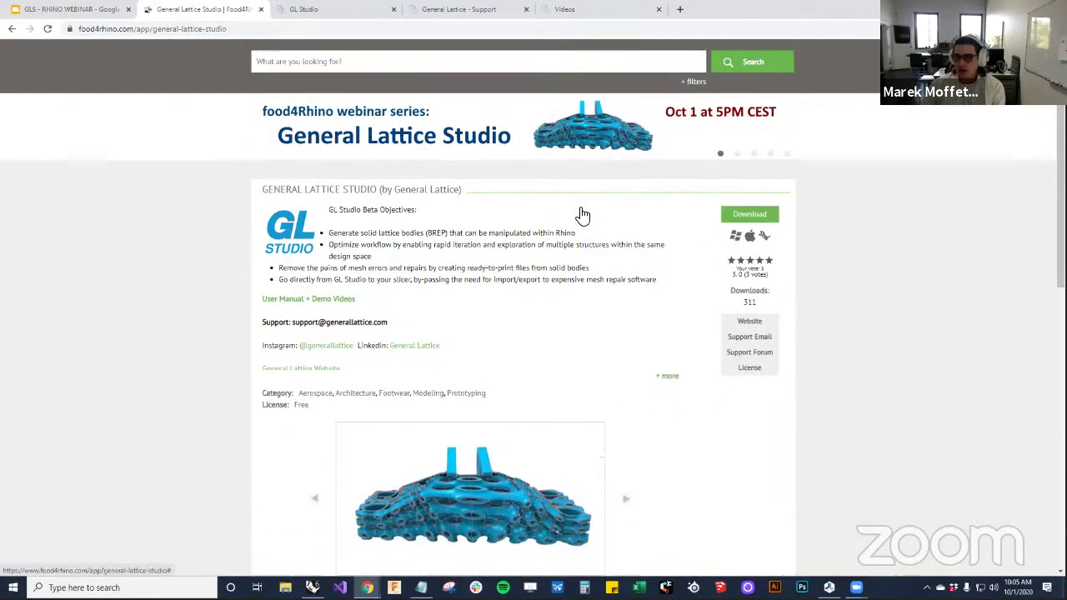
scroll(473, 333, down, 2)
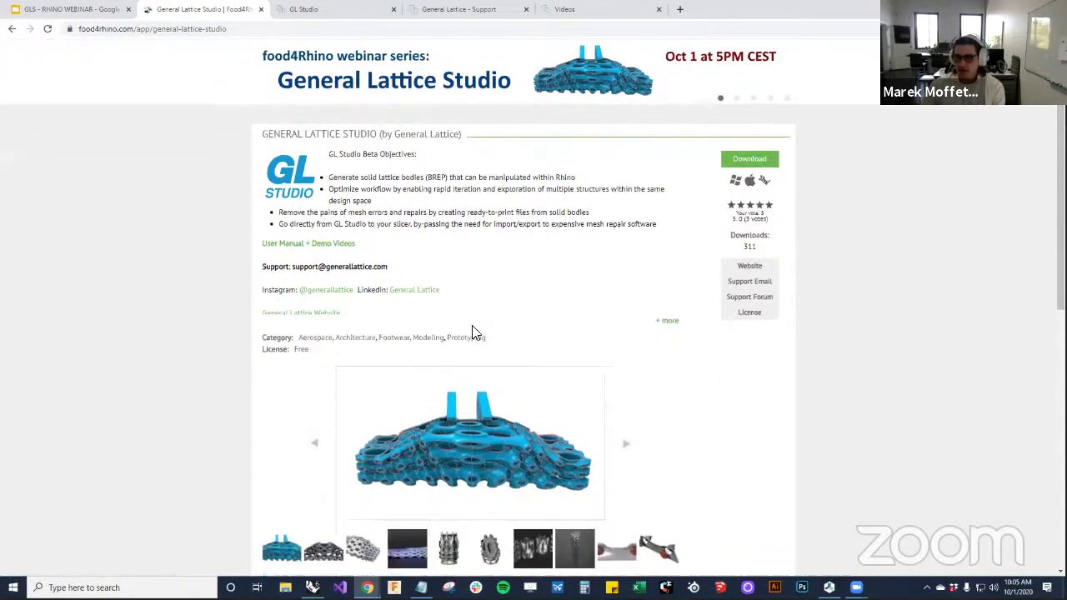
click(754, 104)
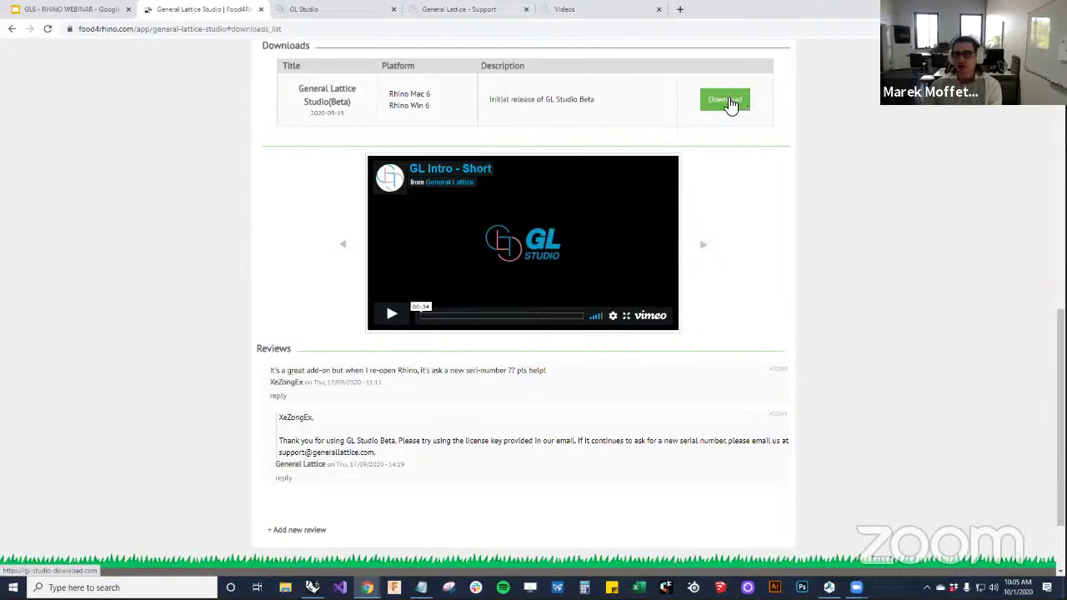
click(726, 100)
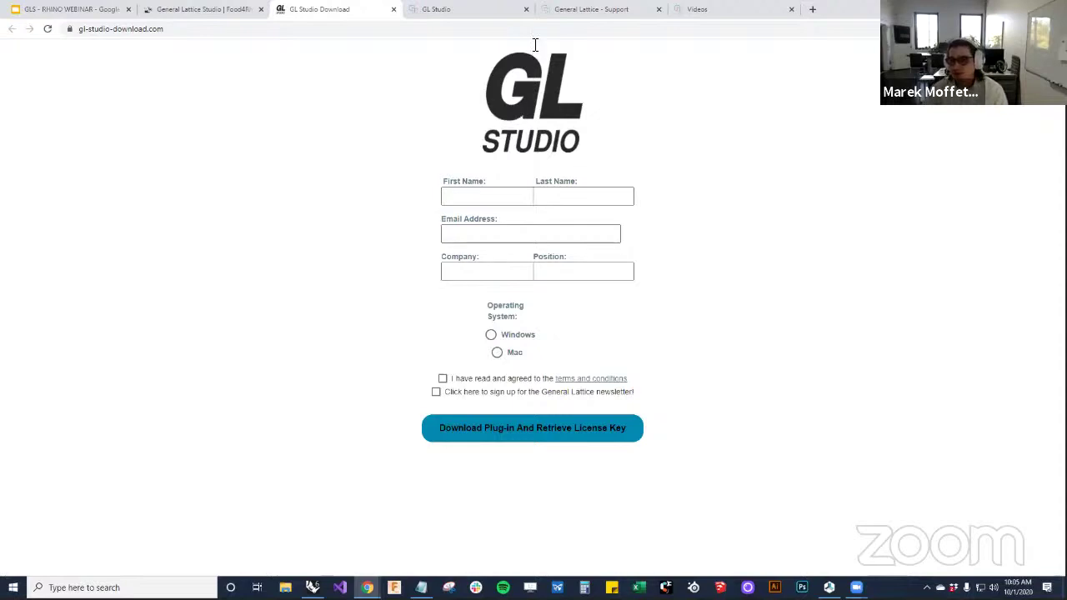
Look over the GL Studio product page on the General Lattice site and open its user manual
click(438, 10)
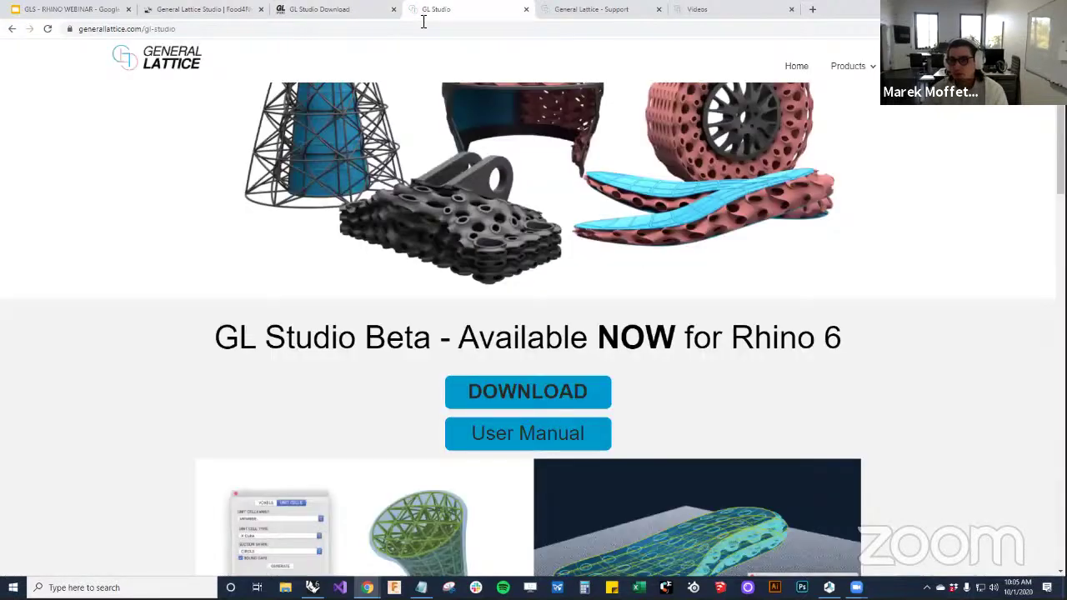
scroll(330, 235, up, 3)
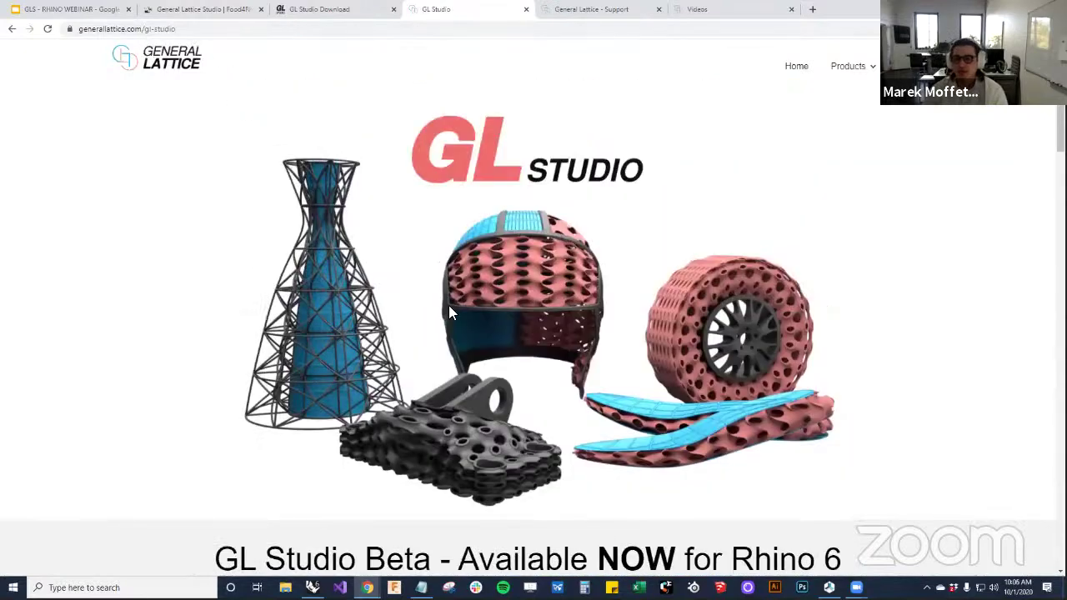
scroll(448, 311, down, 3)
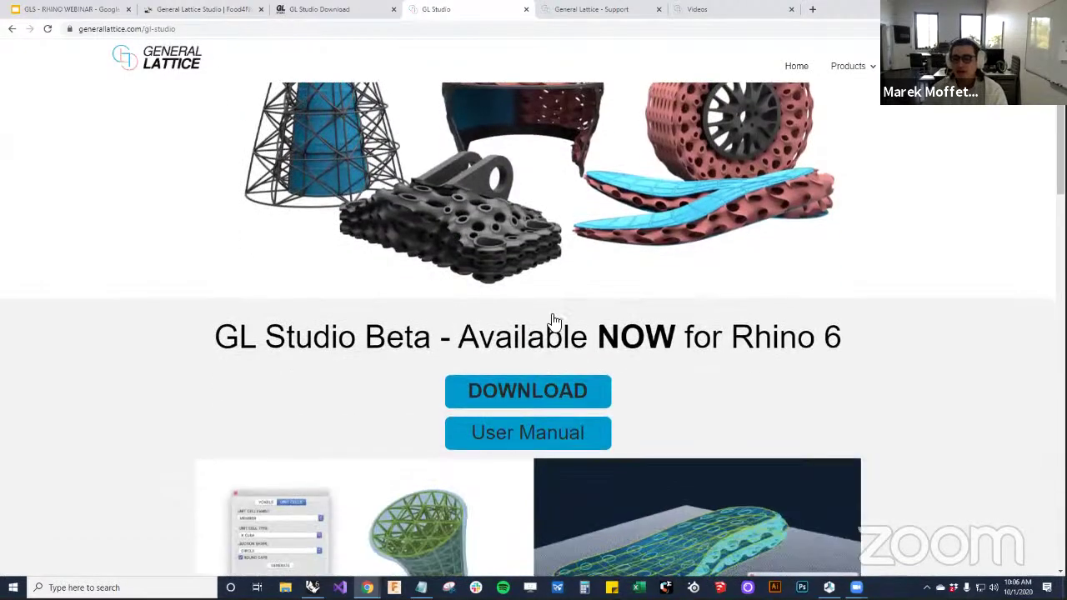
scroll(554, 319, down, 2)
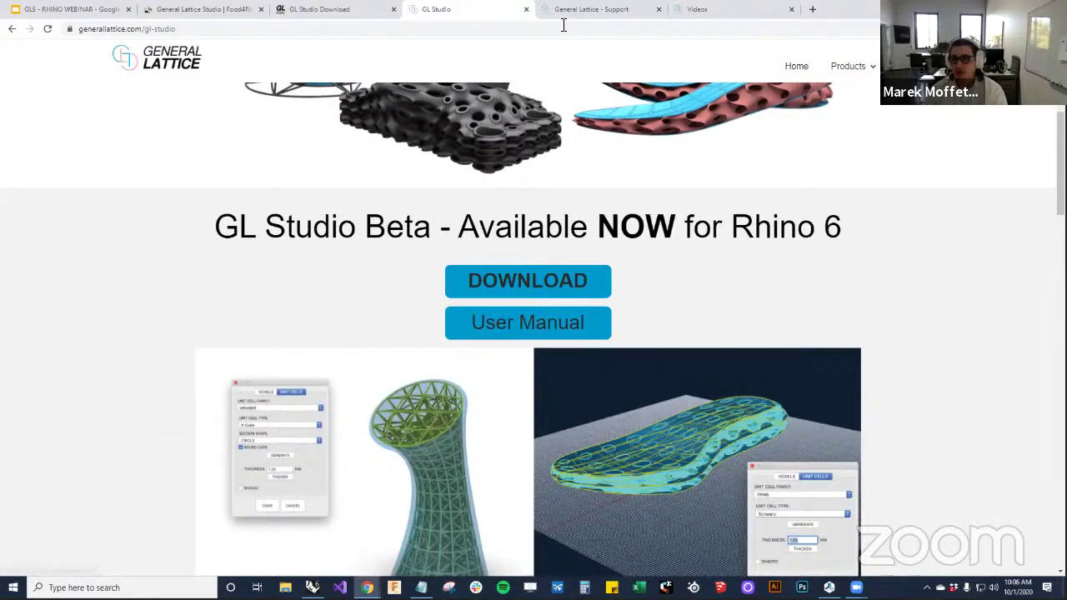
click(531, 312)
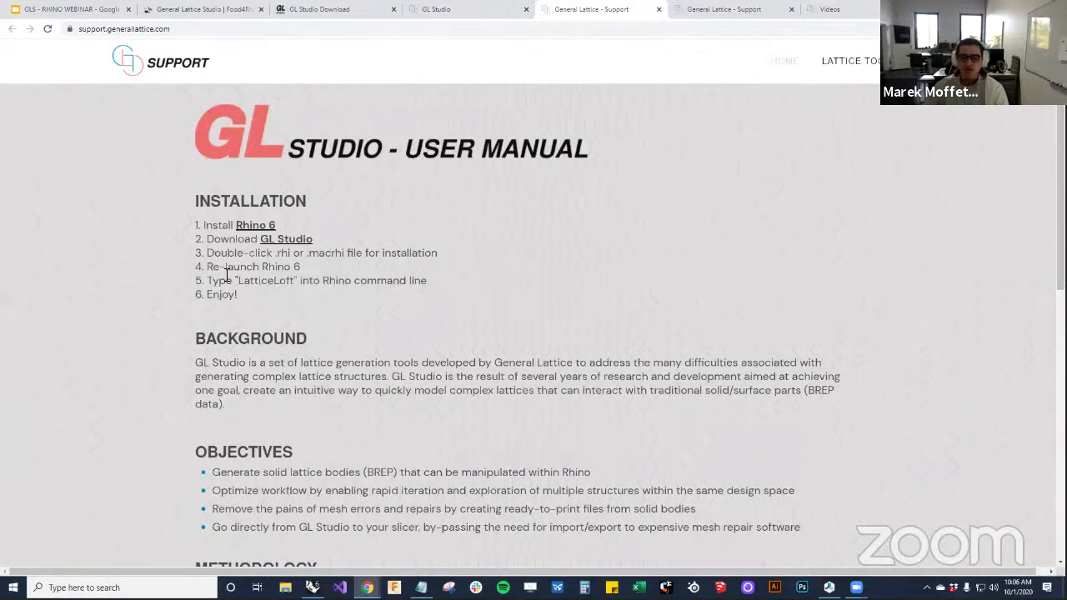
Read the GL Studio user manual from the installation instructions through the methodology stages to the lattice toolbox
scroll(226, 275, down, 2)
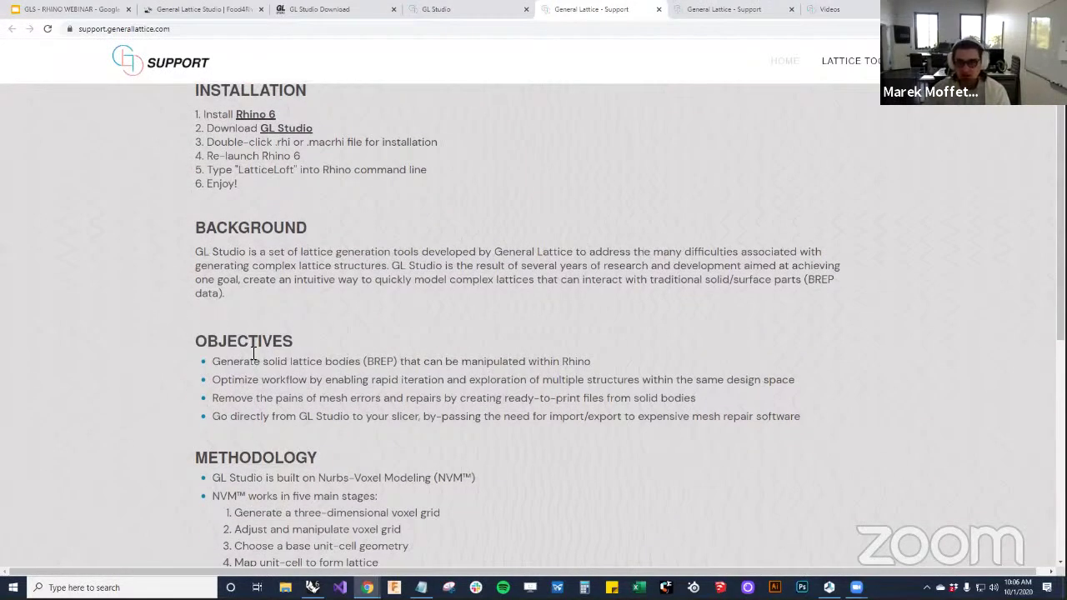
scroll(253, 353, down, 5)
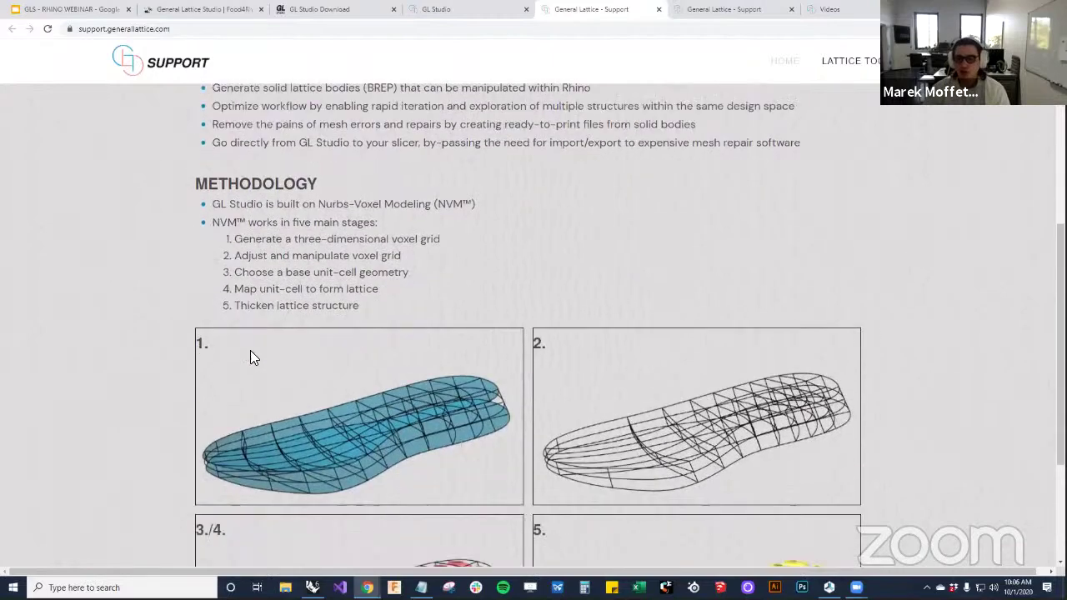
scroll(254, 356, down, 4)
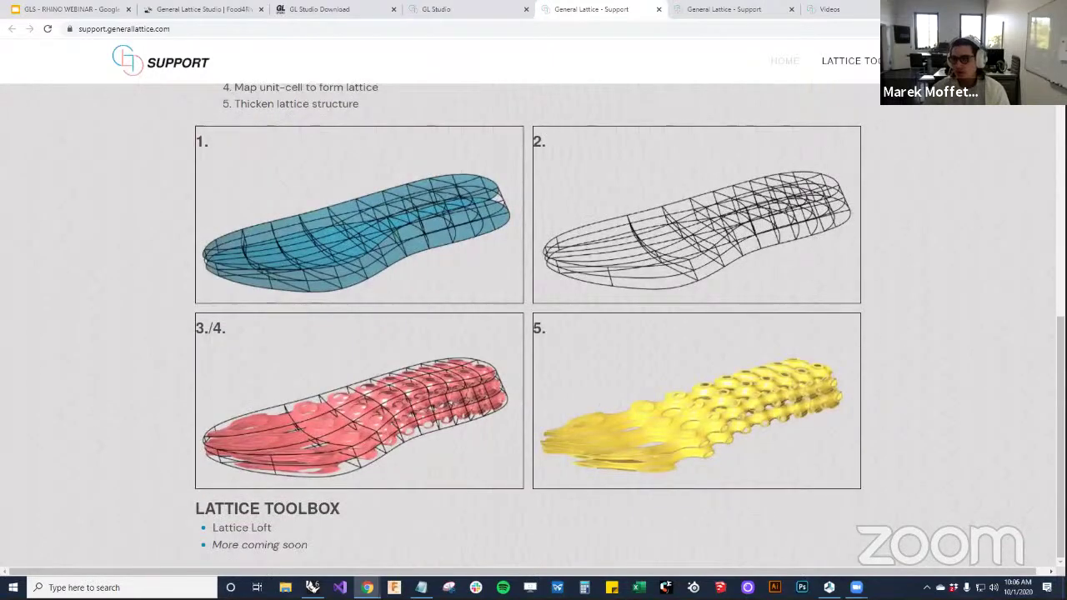
Open the Lattice Loft tool documentation and review the explanation of its voxel settings
mouse_move(870, 65)
click(862, 91)
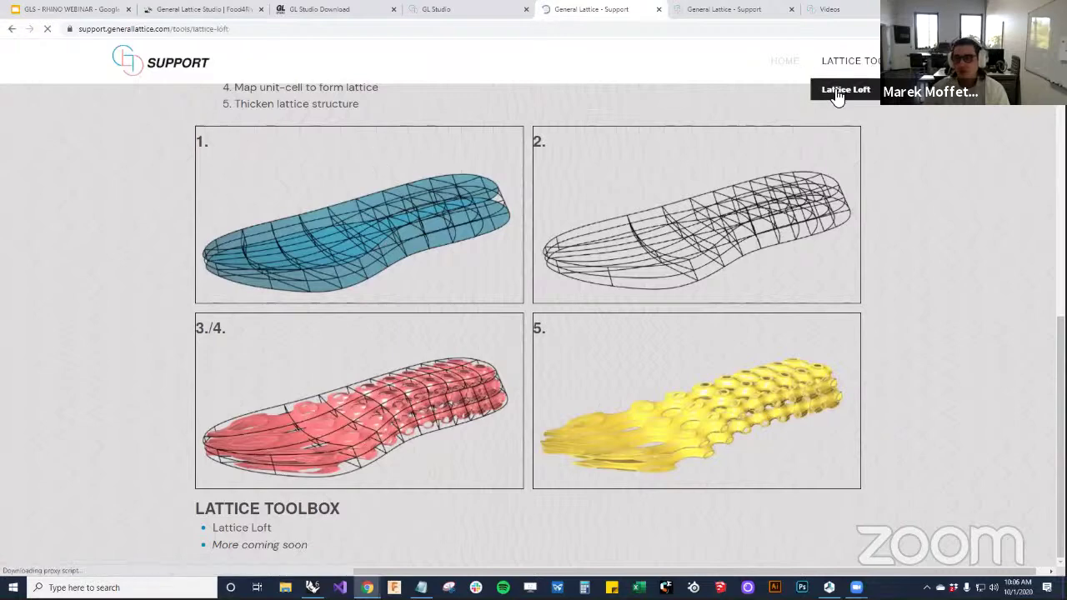
scroll(336, 285, down, 4)
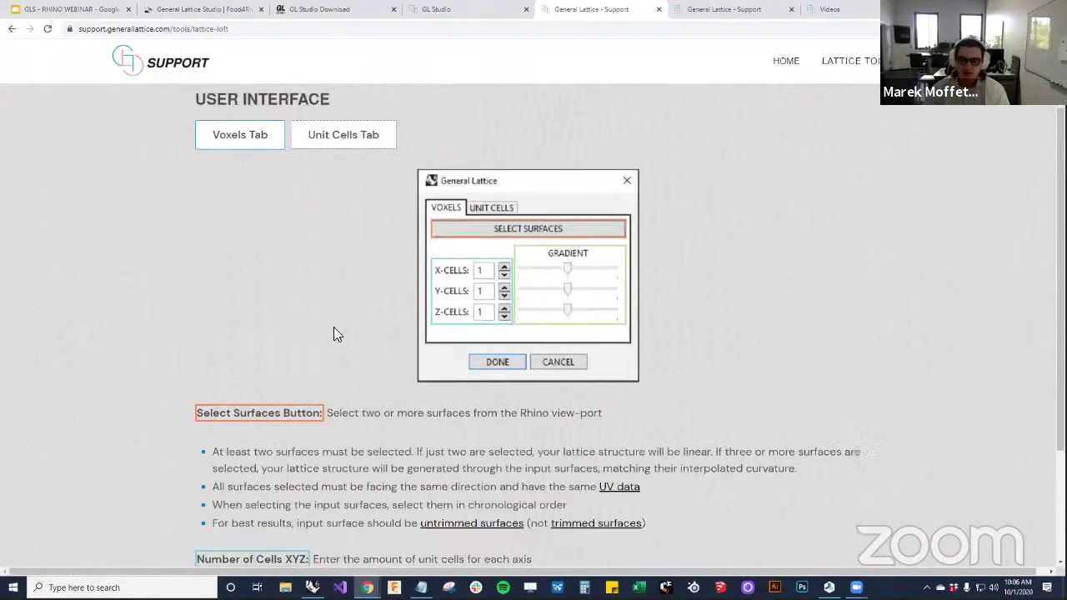
scroll(379, 200, up, 2)
scroll(379, 201, up, 2)
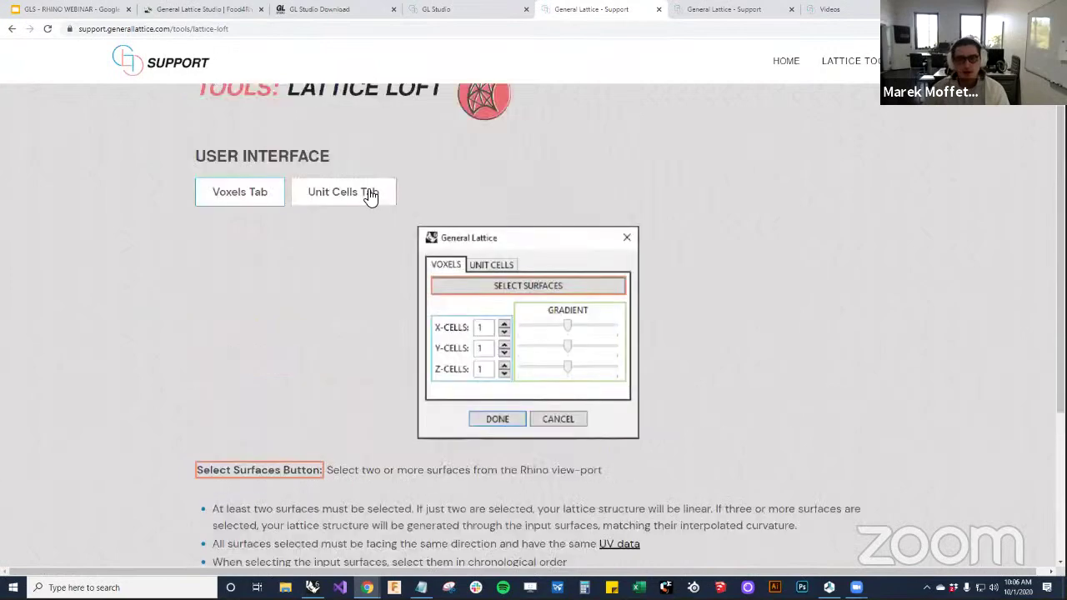
Examine the Unit Cells documentation for Lattice Loft, covering cell families, cell types, generating, thickness and shading
click(369, 197)
scroll(348, 192, down, 1)
scroll(347, 192, down, 5)
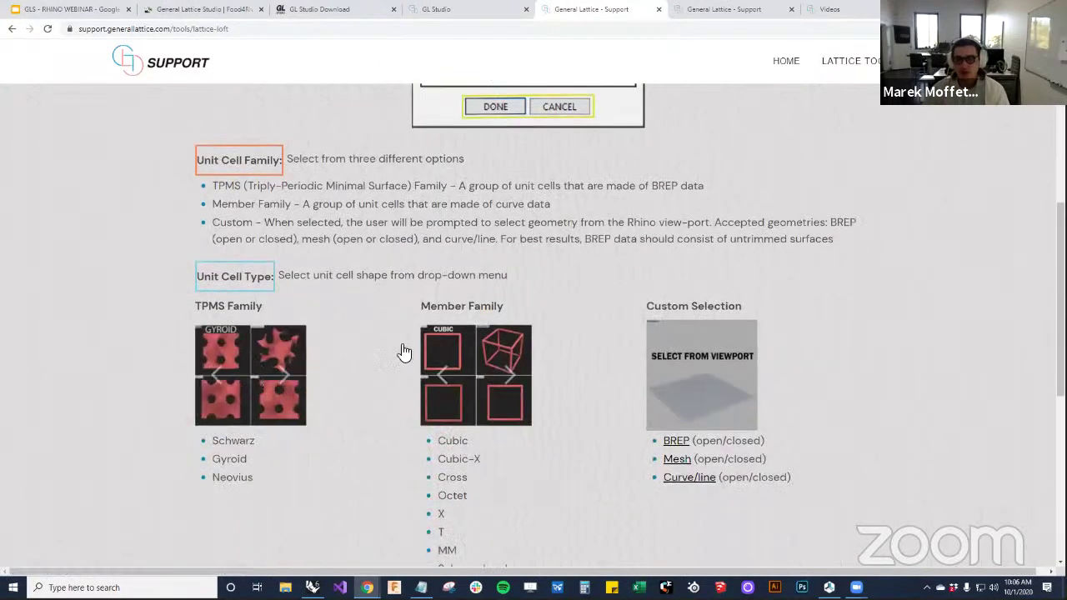
scroll(291, 333, down, 2)
scroll(289, 334, down, 2)
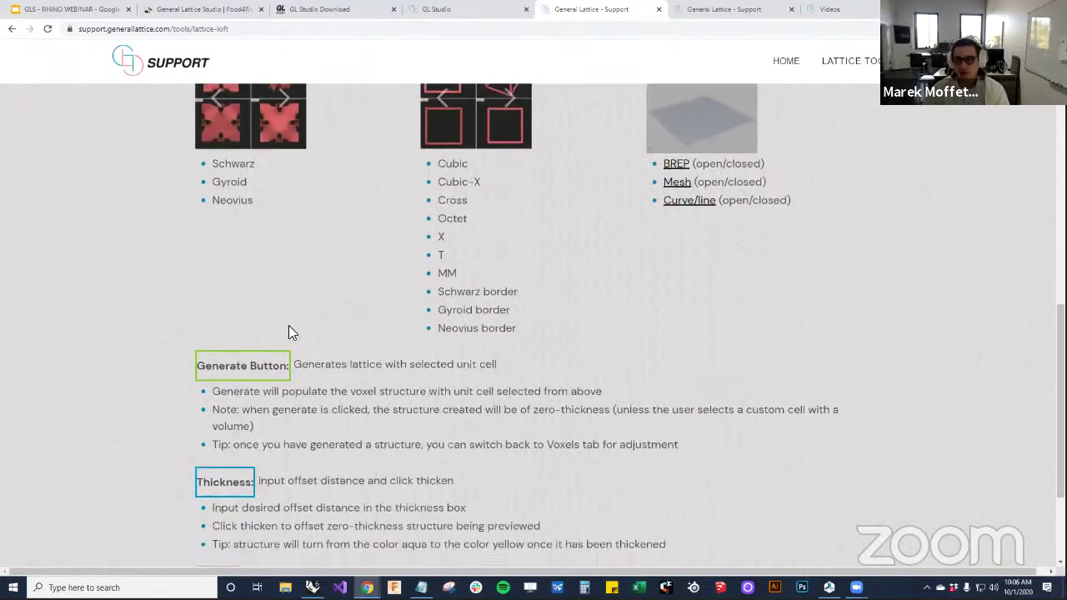
scroll(336, 358, down, 2)
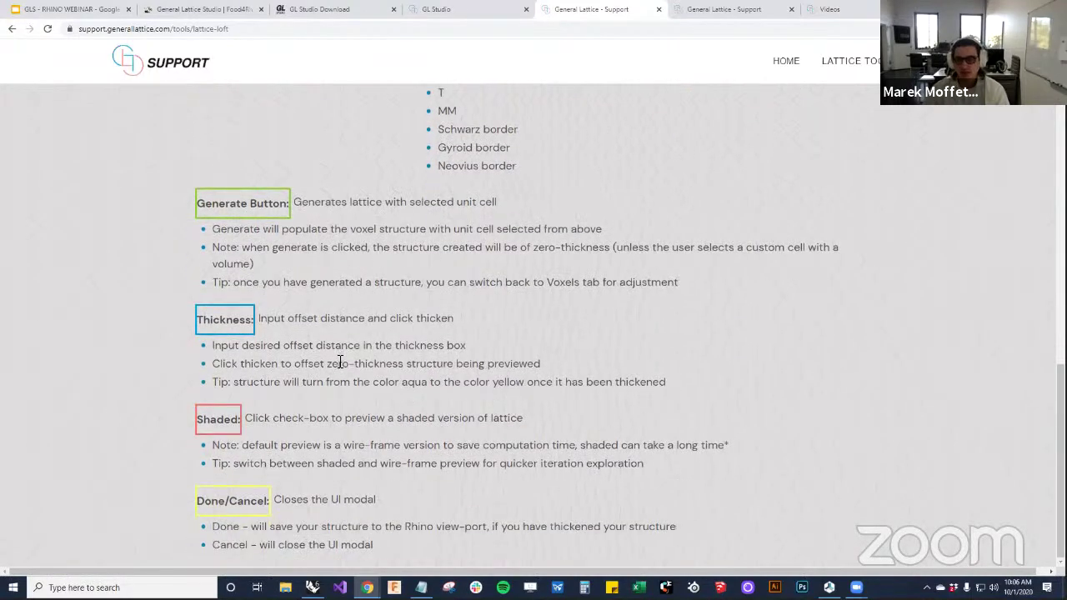
scroll(381, 333, up, 5)
Show the list of GL Studio example videos on the support site, then return to the plug-in download form
key(alt+Left)
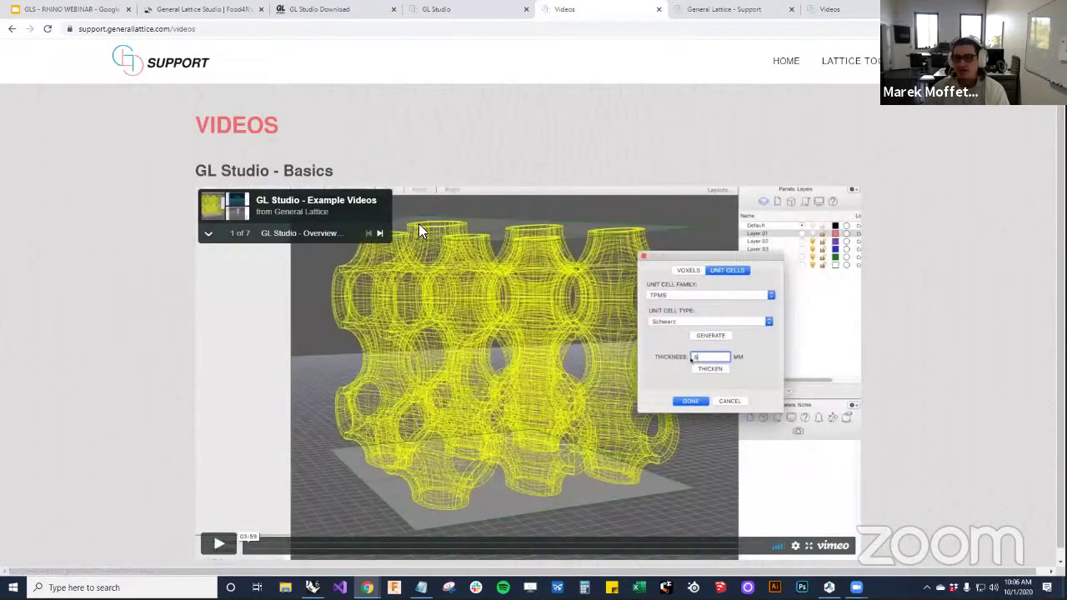
click(212, 236)
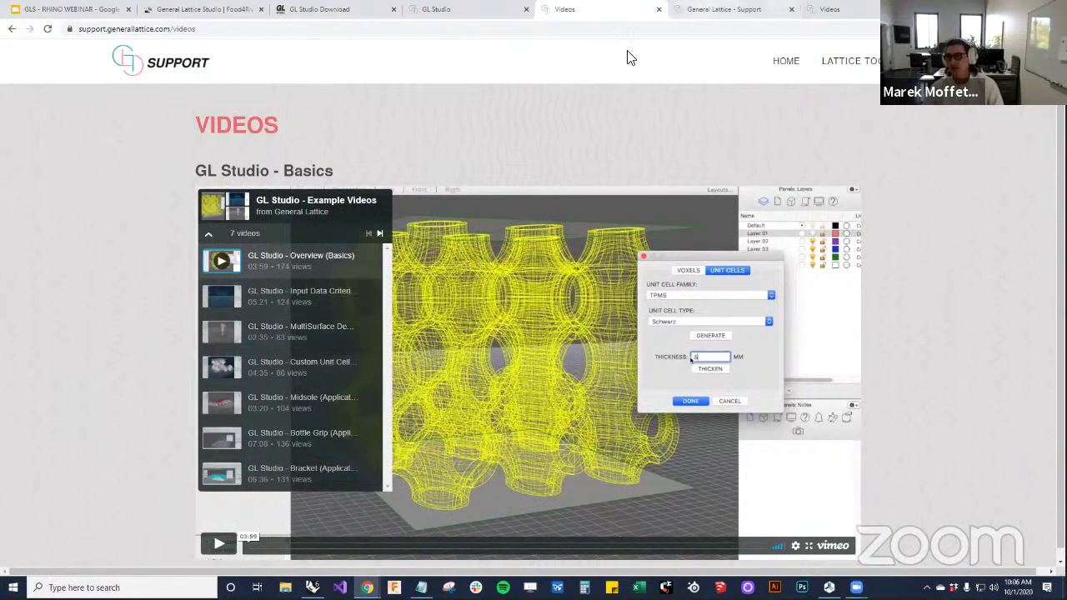
click(750, 10)
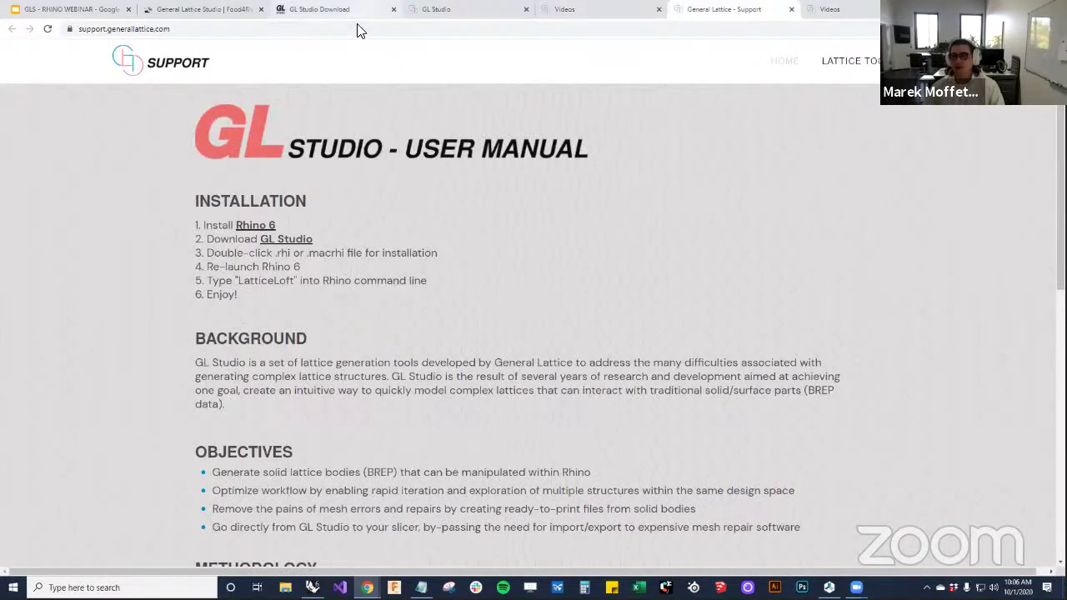
click(357, 10)
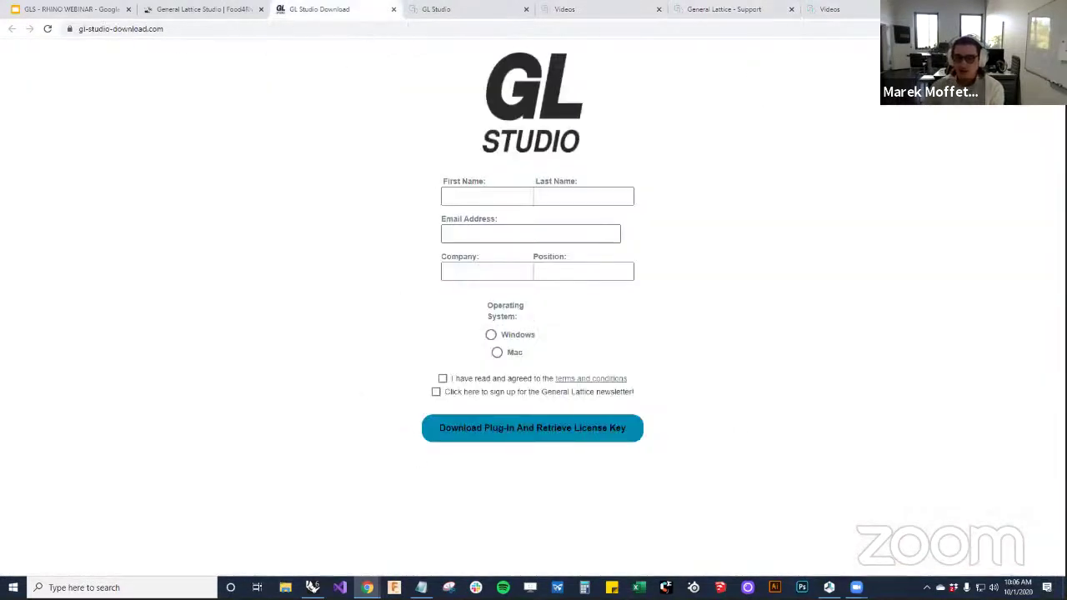
Switch to Rhino, run the LatticeLoft command and place its dialog beside the two cylinders
mouse_move(312, 587)
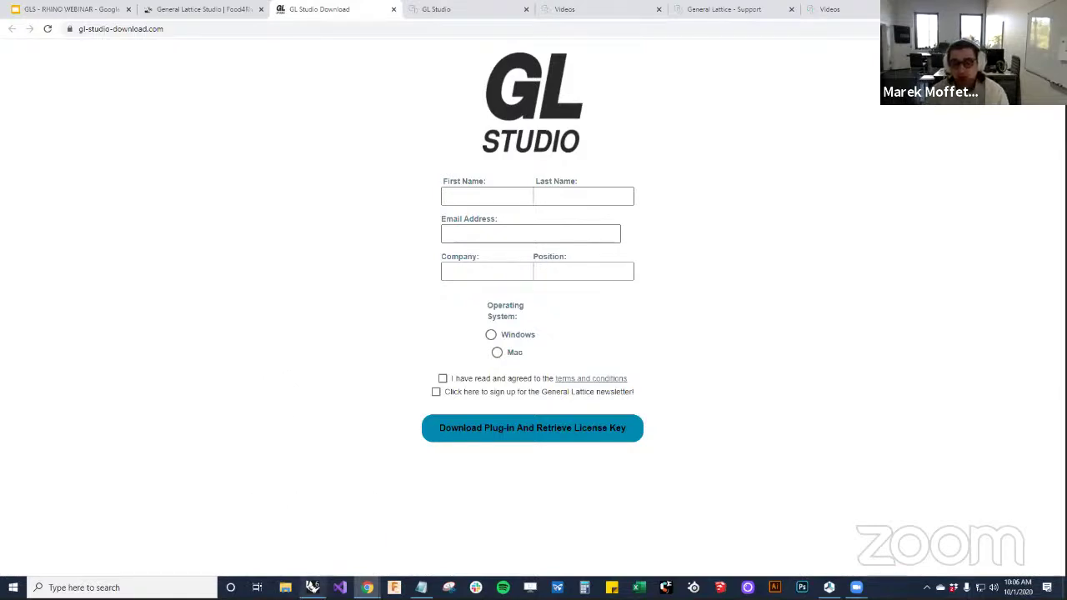
click(310, 542)
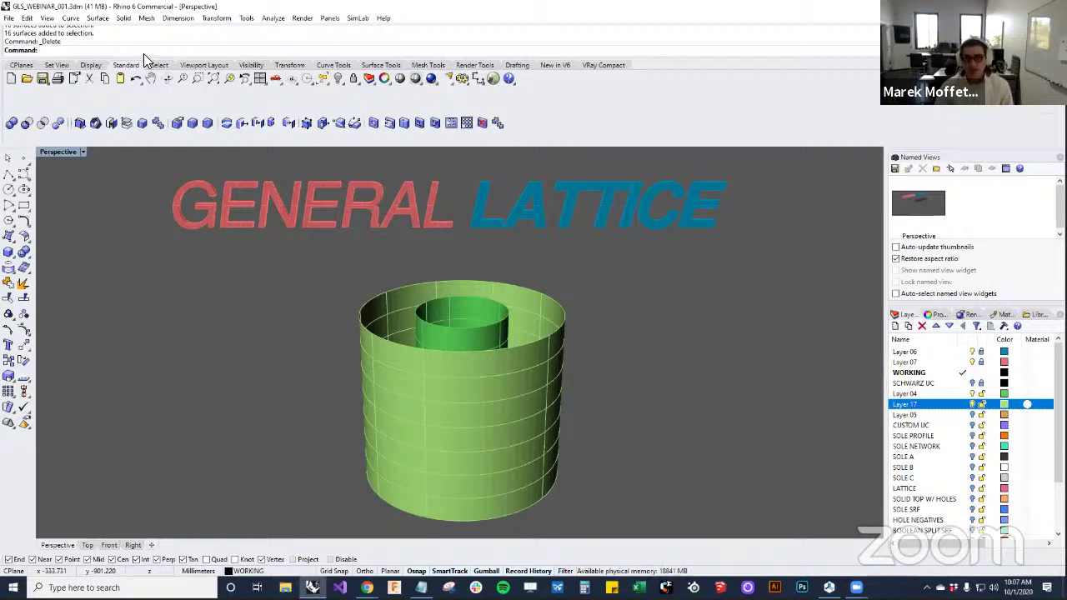
text(LatticeLoft)
key(Return)
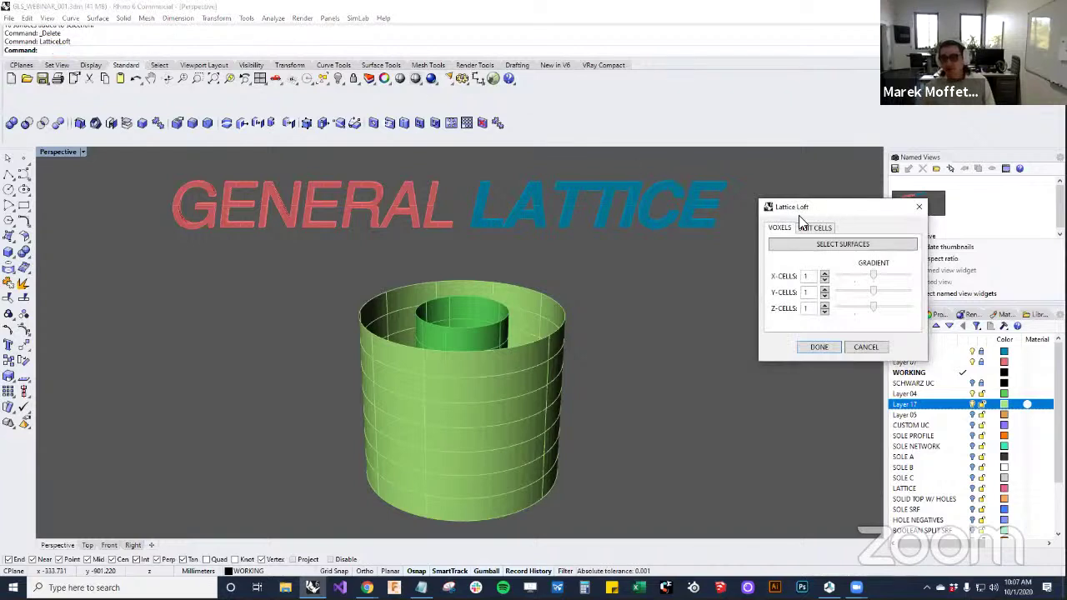
drag(827, 207, 675, 255)
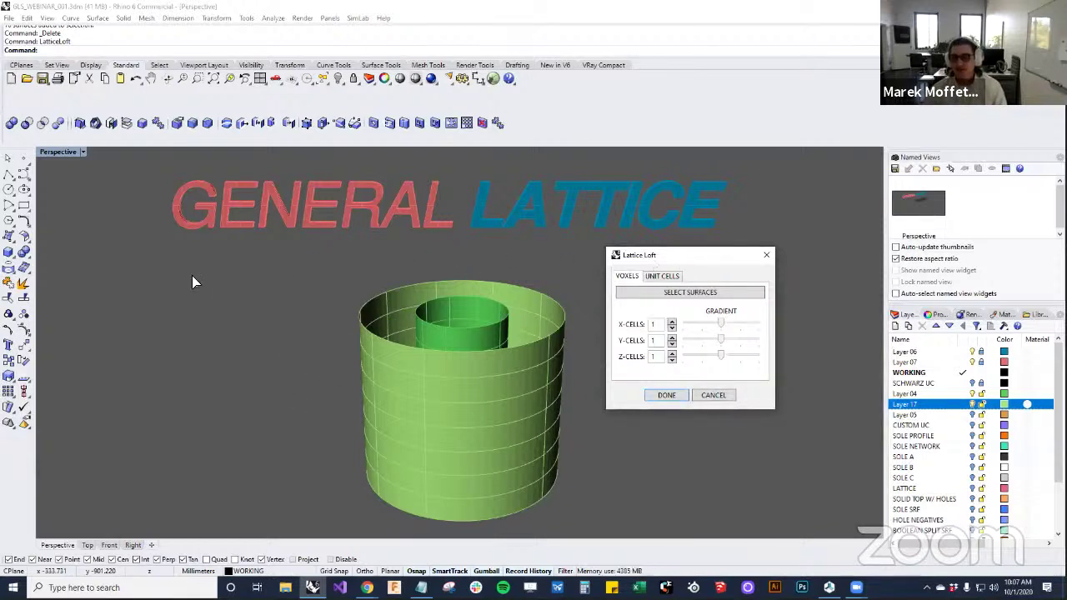
drag(655, 258, 660, 248)
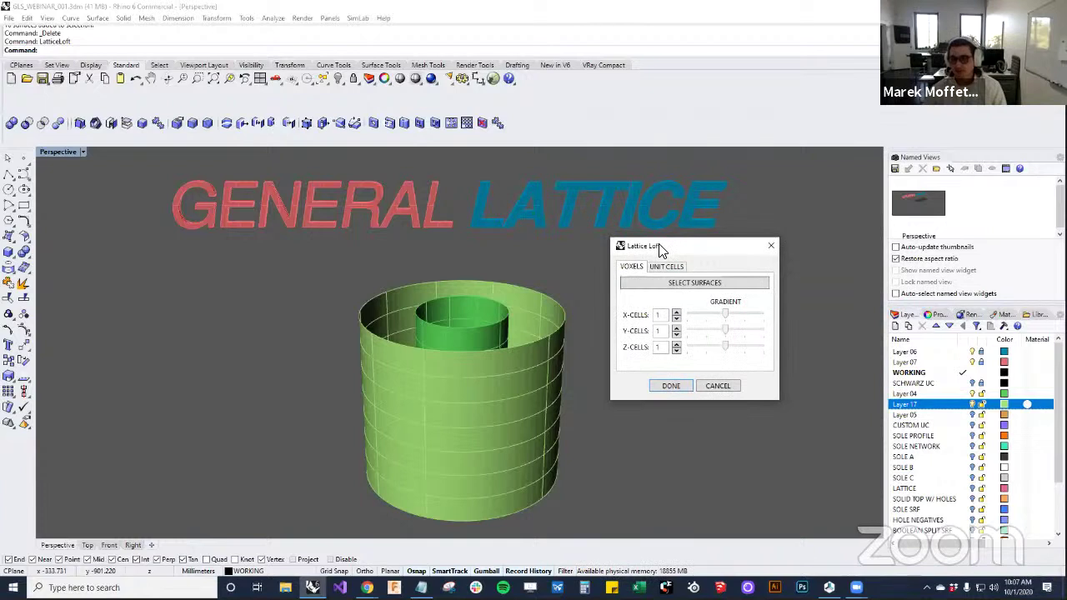
drag(658, 249, 671, 264)
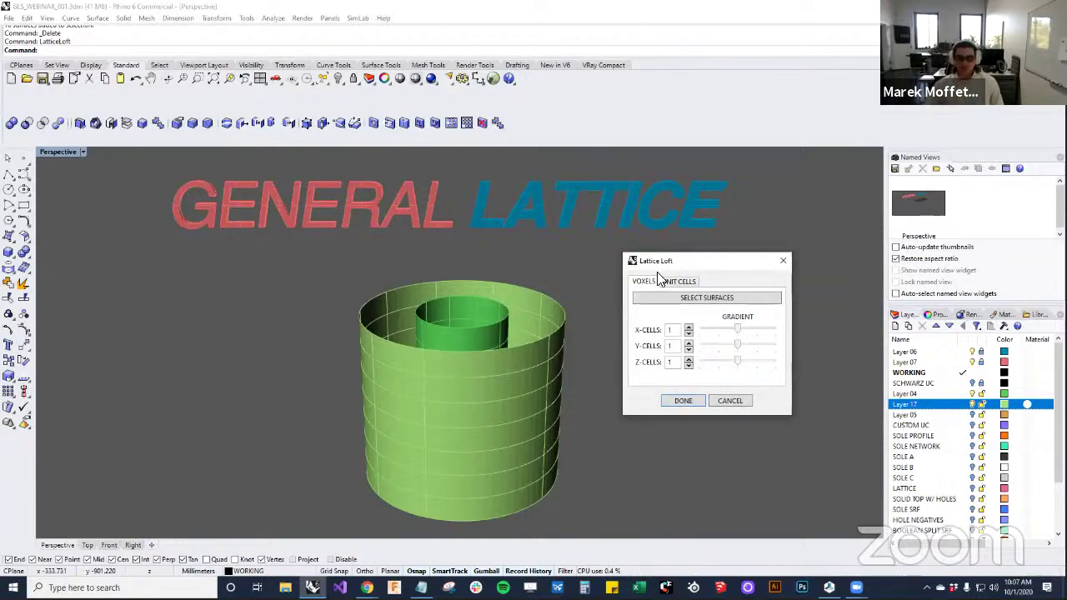
Select the inner and outer cylinder surfaces, in that order, as the input surfaces for the lattice loft
shift+right_drag(584, 343, 516, 406)
drag(666, 262, 678, 250)
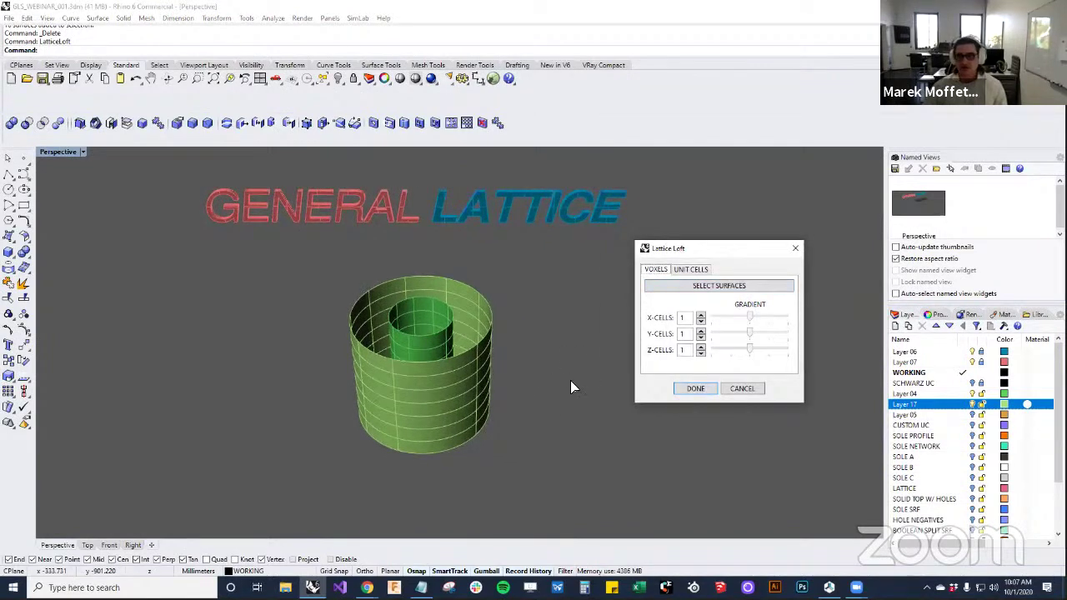
mouse_move(550, 385)
right_down()
mouse_move(550, 375)
mouse_move(545, 390)
right_up()
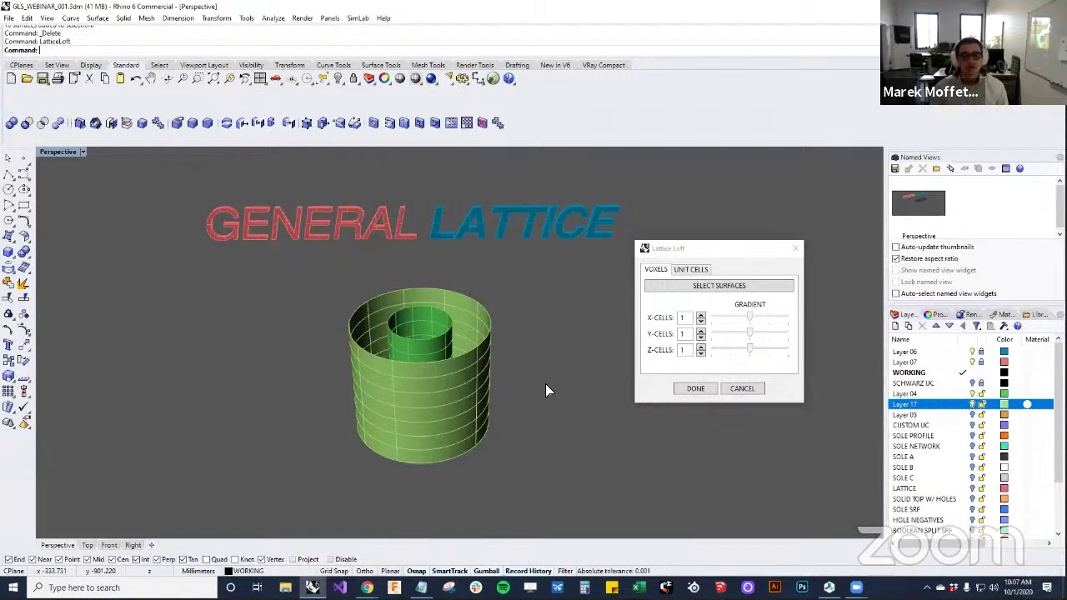
click(658, 253)
drag(658, 253, 653, 262)
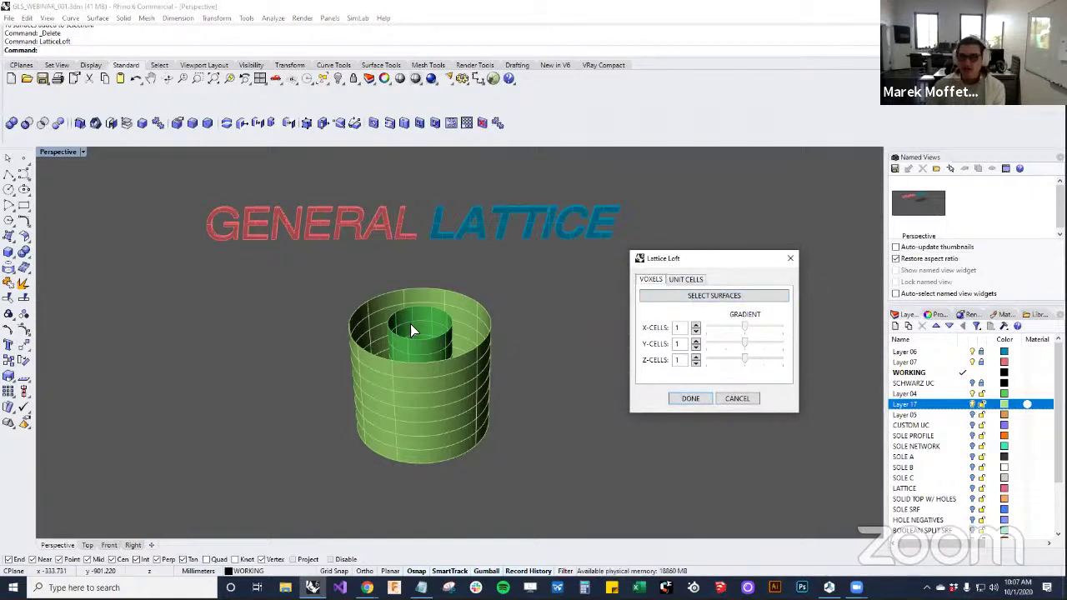
click(673, 300)
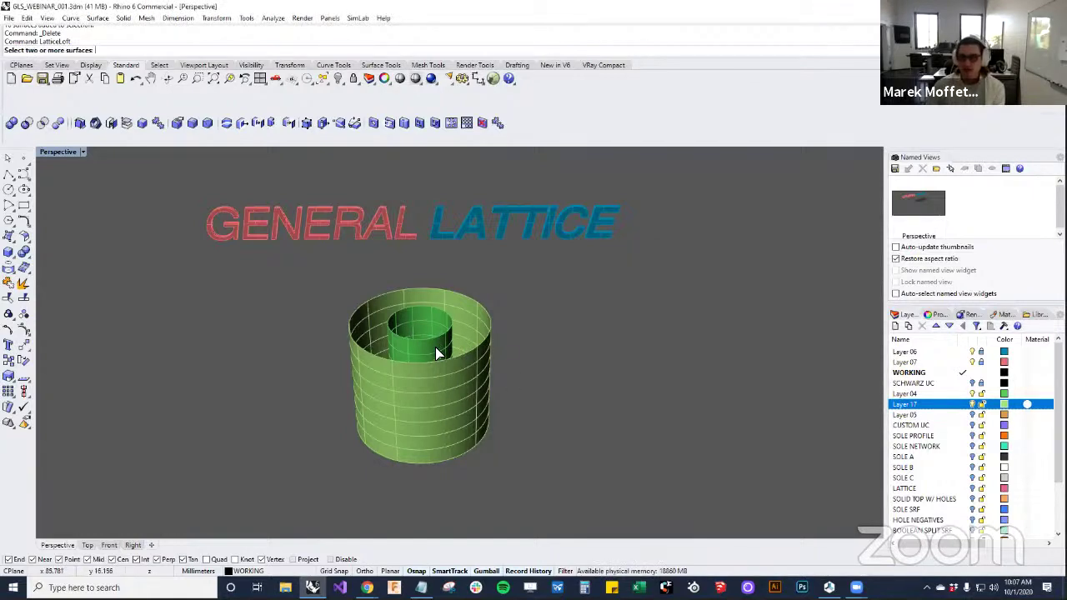
click(435, 347)
click(473, 380)
key(Return)
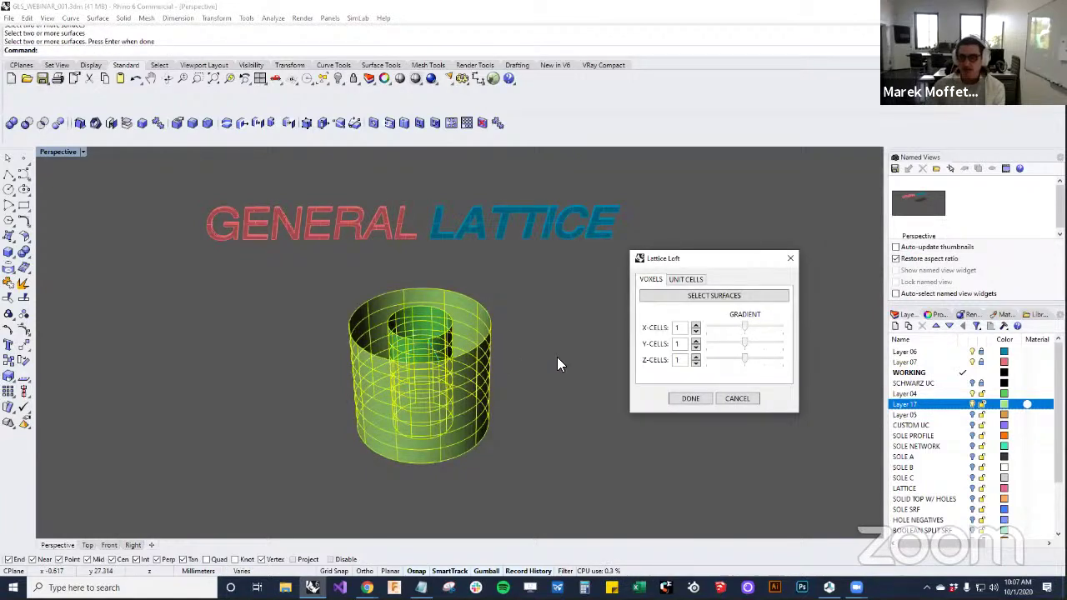
Hide the outer and inner cylinder surfaces by switching off Layer 17 and Layer 04, leaving only the voxel preview
click(972, 403)
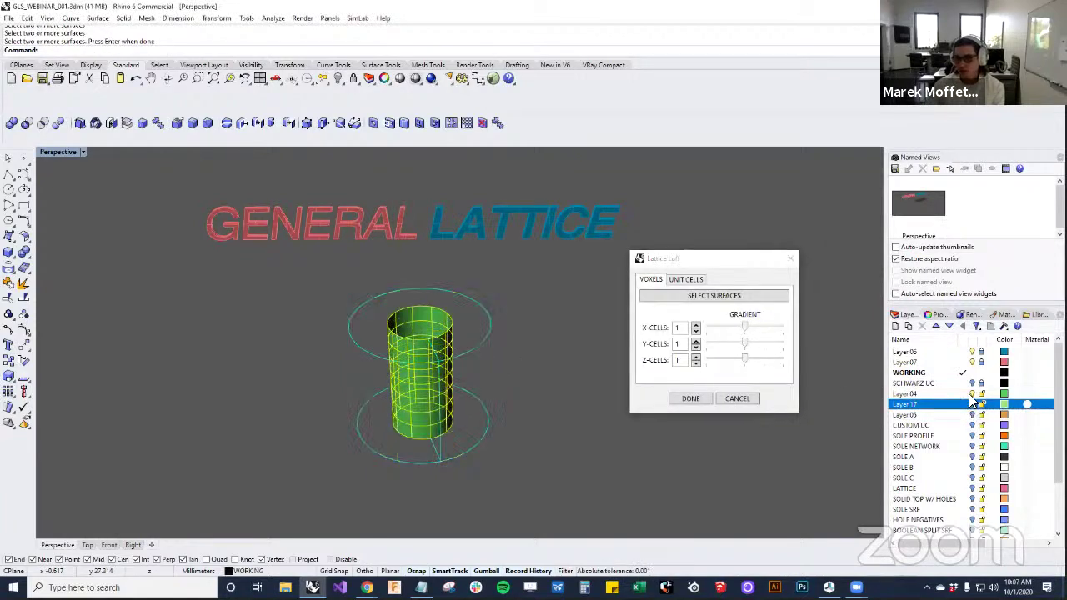
click(972, 393)
mouse_move(615, 449)
right_down()
mouse_move(642, 424)
mouse_move(614, 436)
right_up()
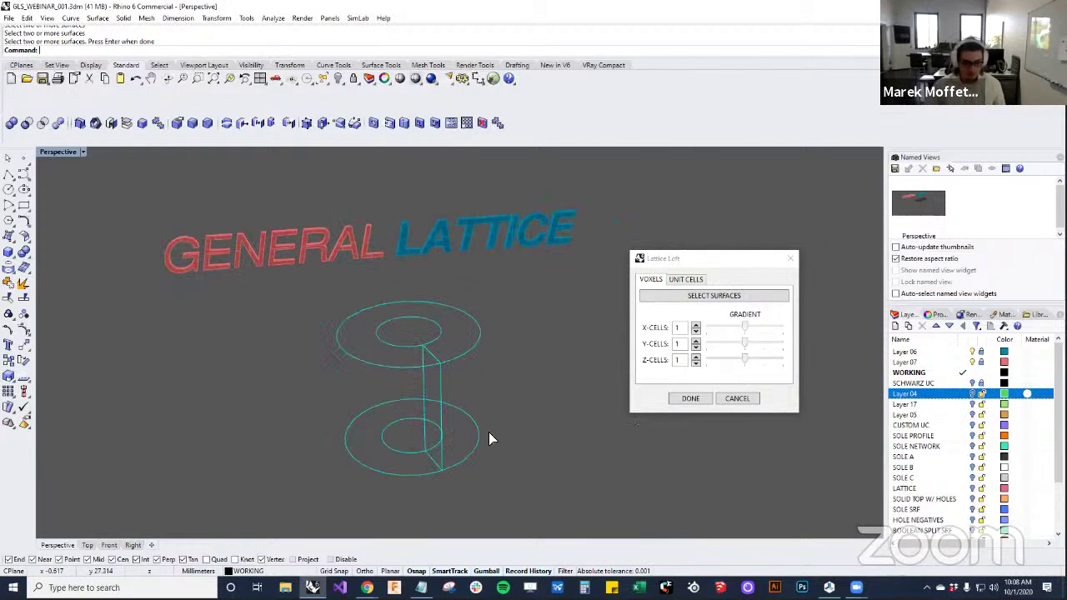
scroll(519, 388, up, 5)
scroll(518, 389, down, 5)
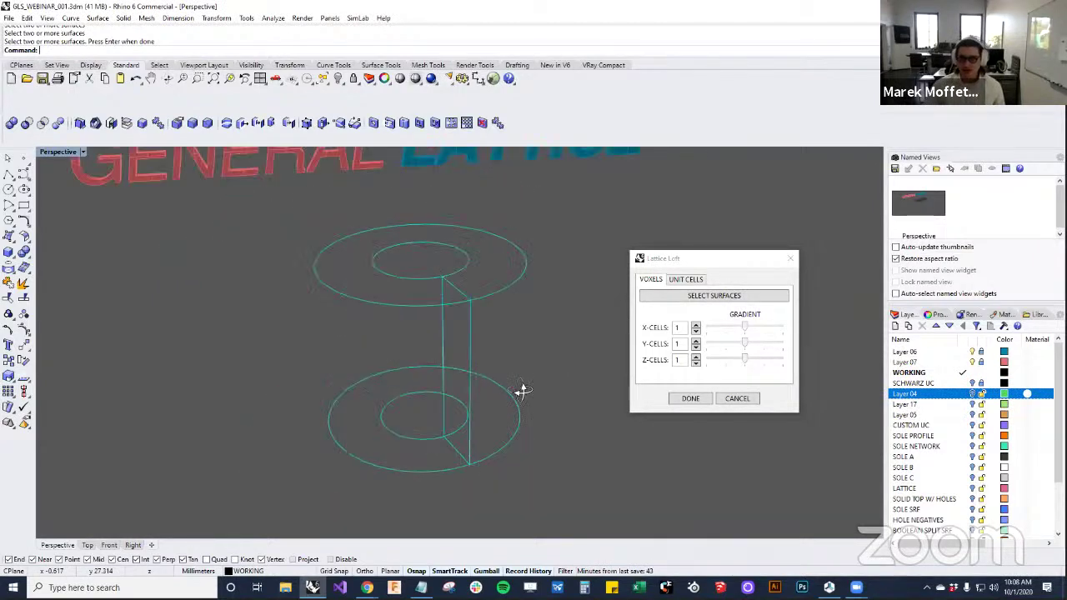
mouse_move(505, 383)
right_down()
mouse_move(476, 390)
mouse_move(495, 389)
right_up()
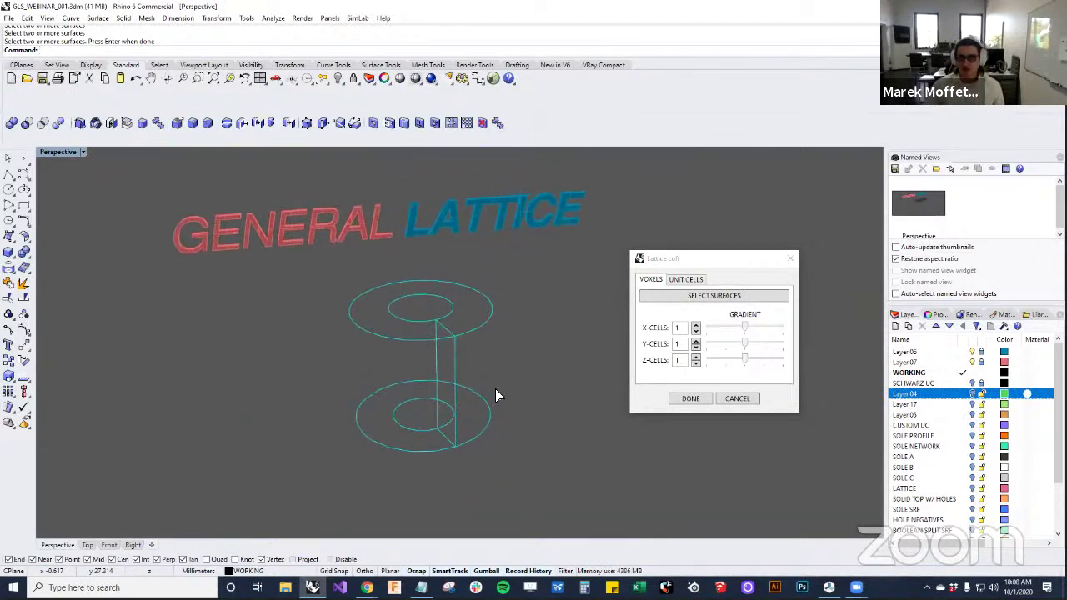
Set the voxel grid to 5 X-cells and 3 Y-cells, moving the Lattice Loft dialog closer to the preview
click(696, 325)
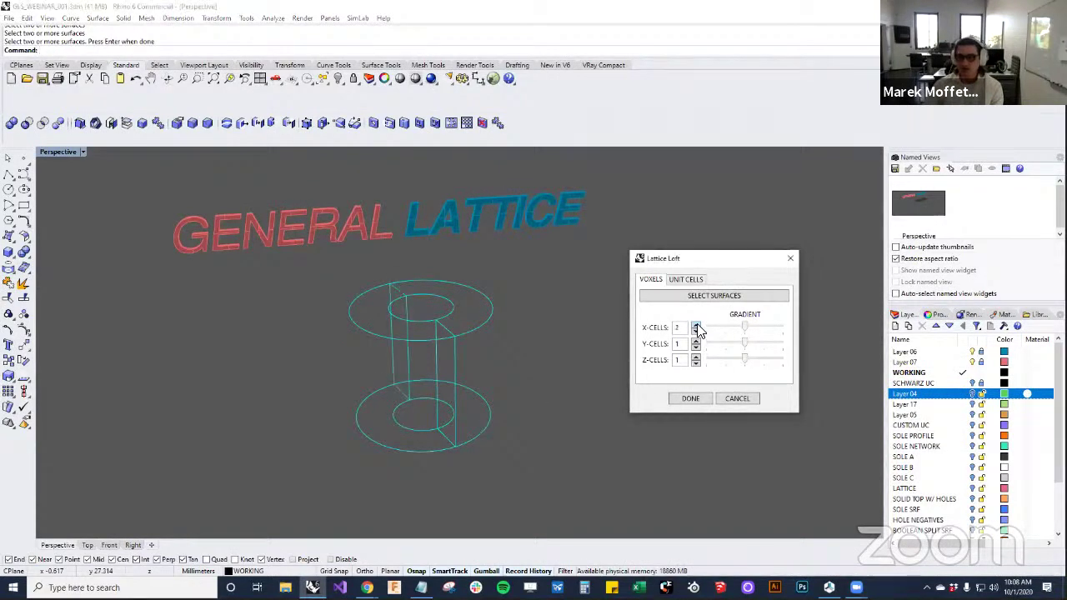
click(695, 325)
click(696, 325)
click(696, 325)
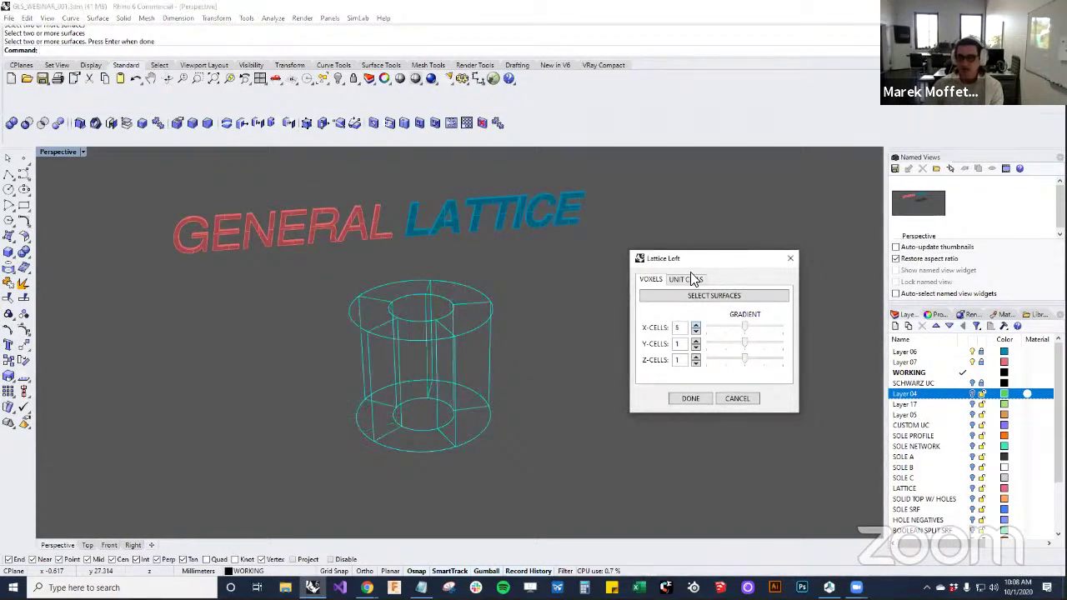
drag(686, 261, 616, 263)
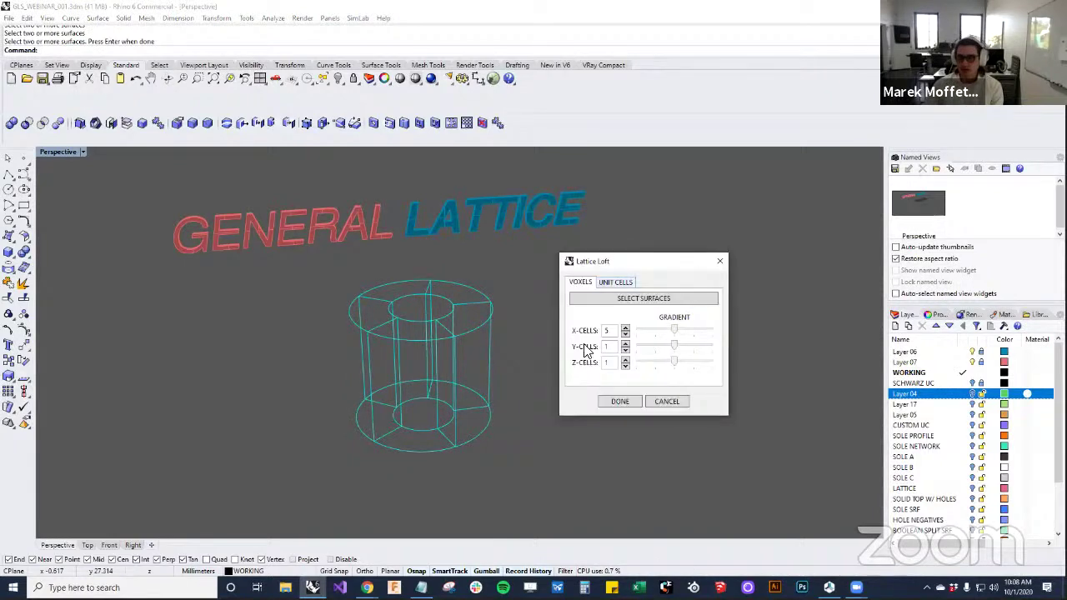
click(626, 344)
click(626, 344)
right_drag(489, 428, 489, 452)
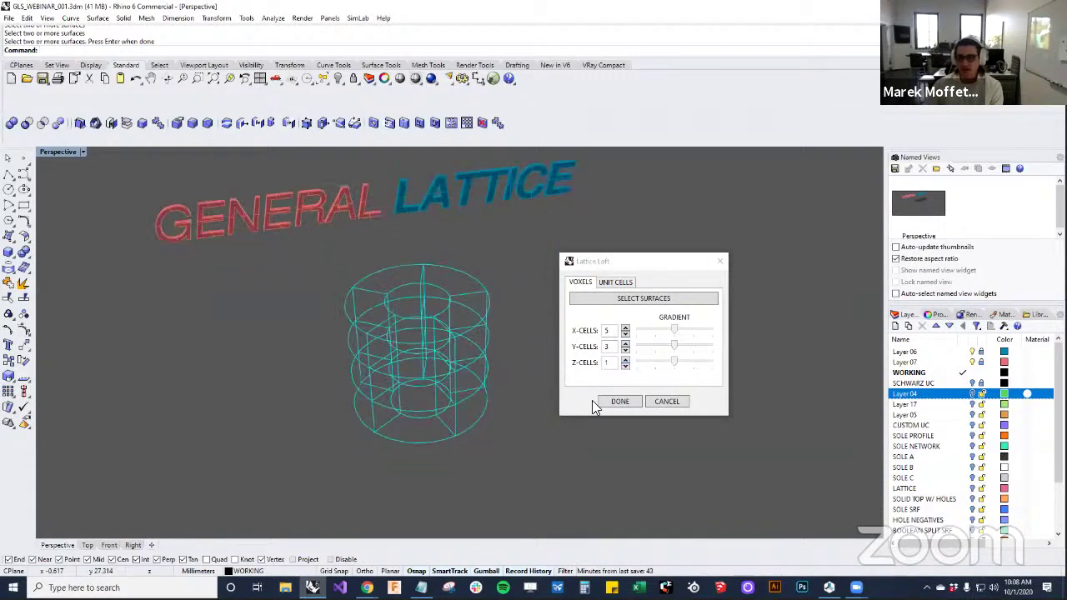
Try 3 Z-cells with a shifted Z gradient on the voxel grid, then return Z-cells to 1
click(625, 359)
click(625, 359)
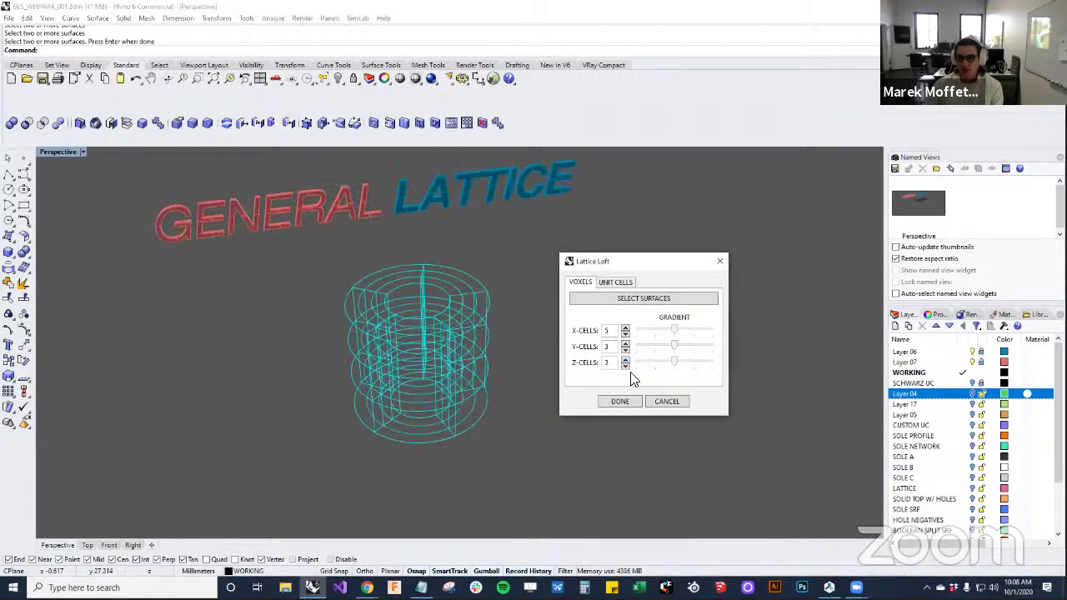
mouse_move(671, 360)
mouse_down()
mouse_move(695, 359)
mouse_move(657, 363)
mouse_up()
drag(648, 370, 673, 374)
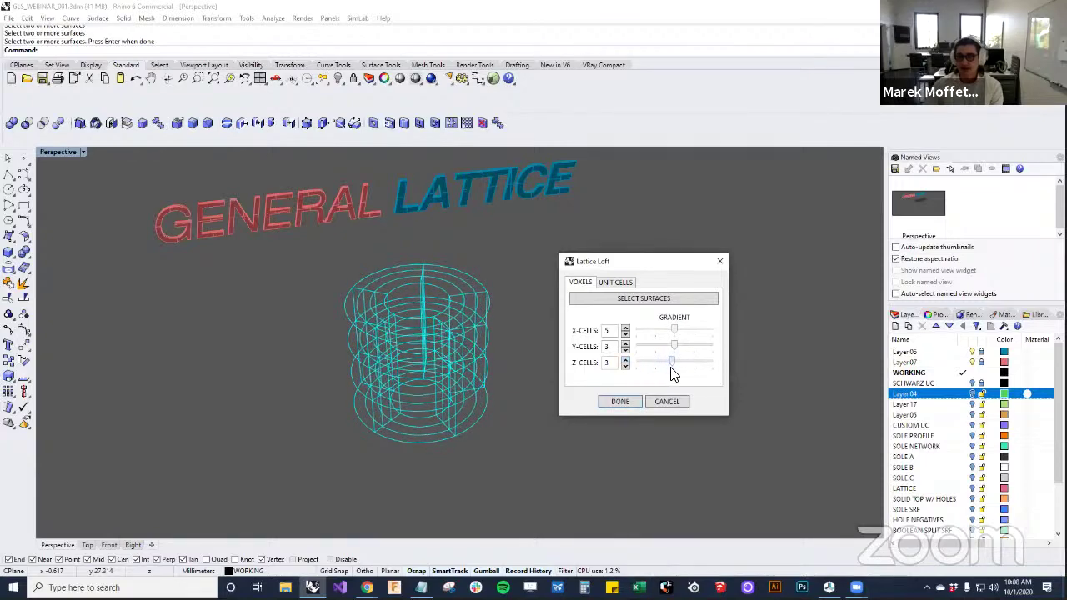
click(626, 366)
click(626, 366)
right_drag(530, 389, 420, 358)
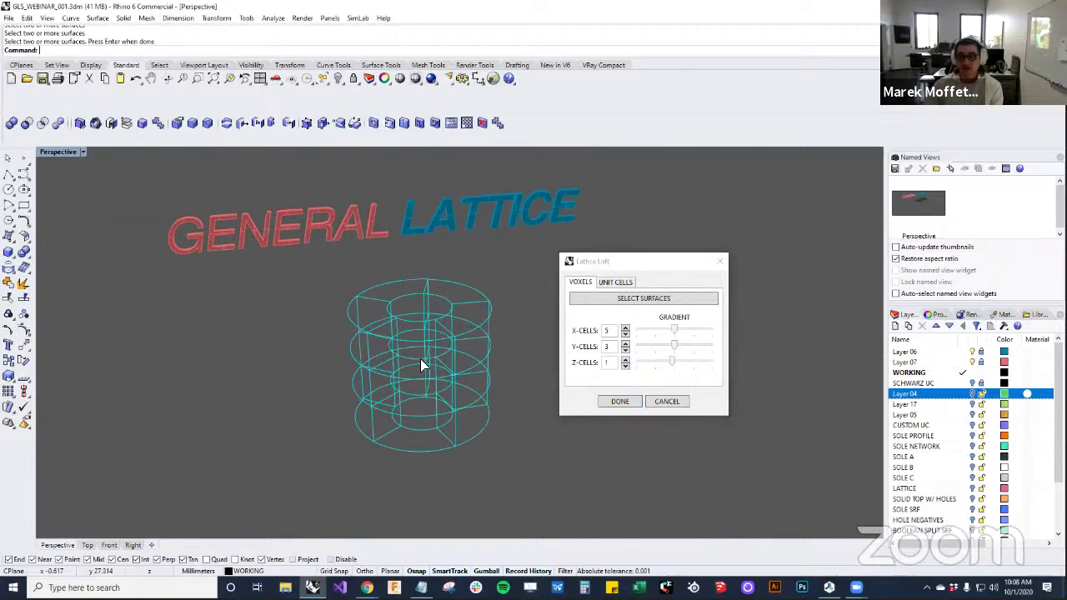
Try 4 Y-cells with the Y gradient skewed so the voxel layers get shorter toward the cylinder's base
click(626, 343)
right_drag(496, 435, 481, 379)
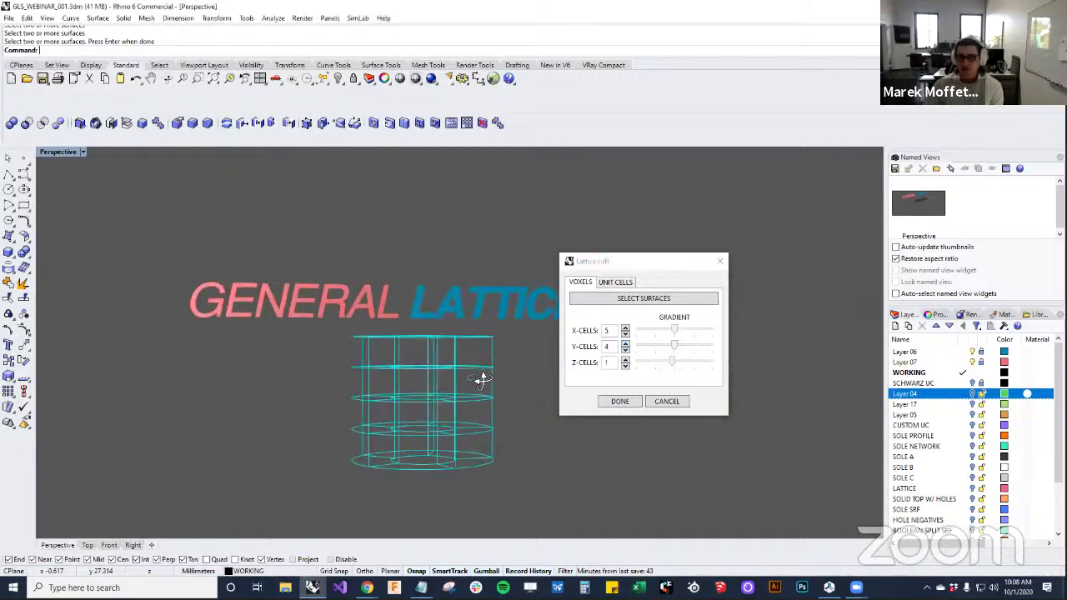
mouse_move(675, 345)
mouse_down()
mouse_move(691, 343)
mouse_move(667, 357)
mouse_up()
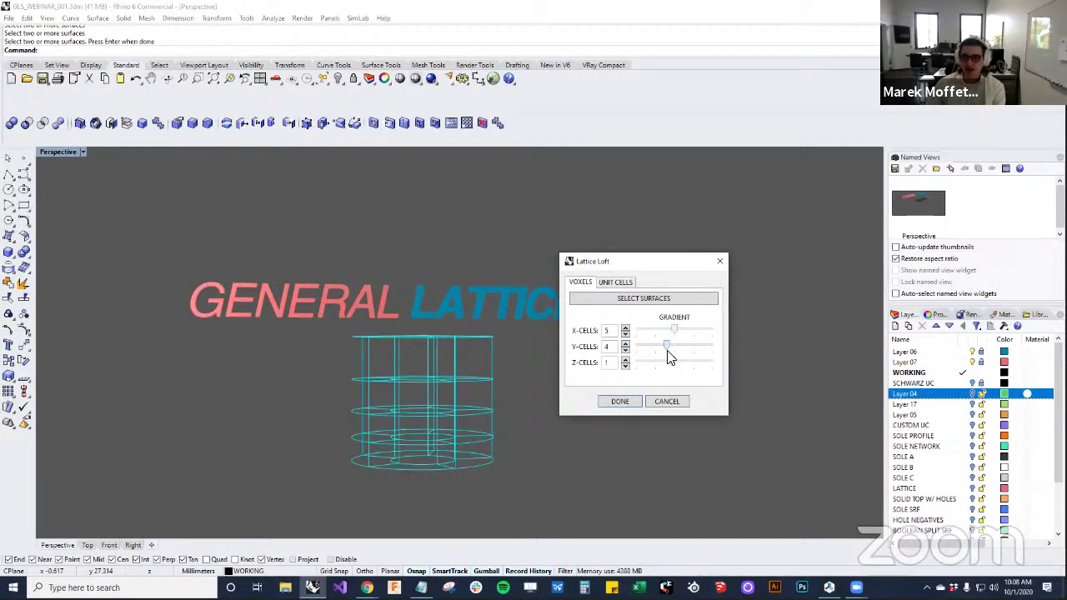
right_drag(506, 362, 483, 418)
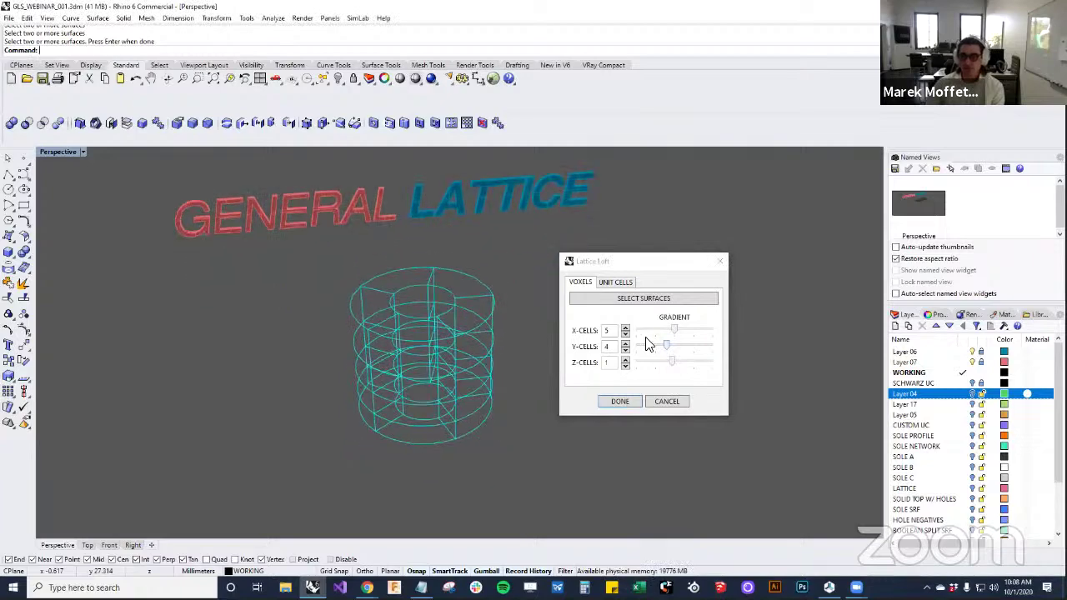
Set Y-cells to 3 and skew the Y gradient slightly further toward shorter layers at the cylinder's base
click(624, 351)
right_drag(476, 350, 477, 392)
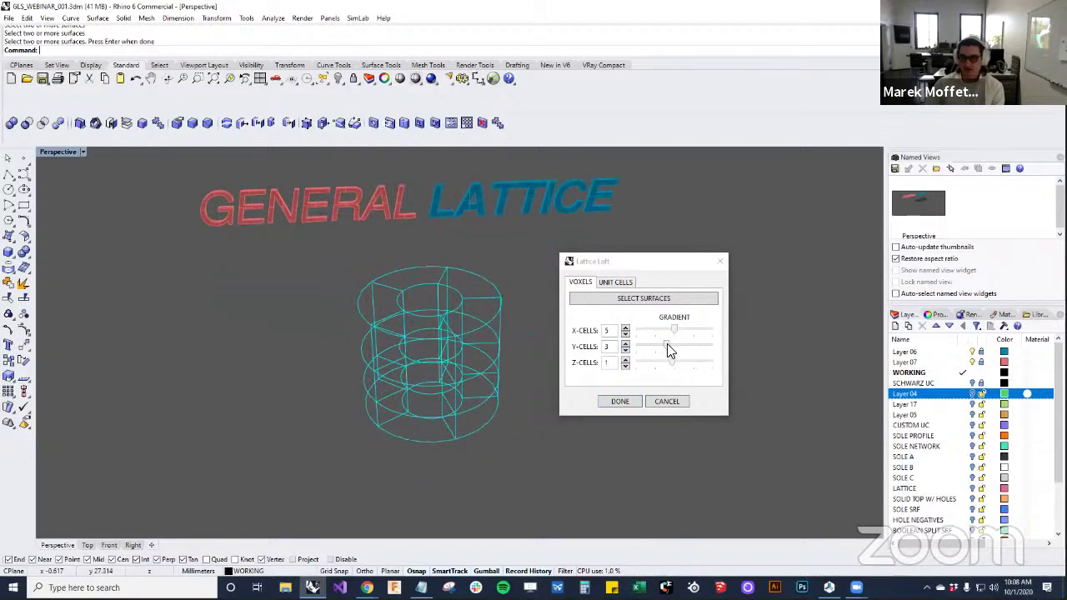
drag(667, 343, 662, 344)
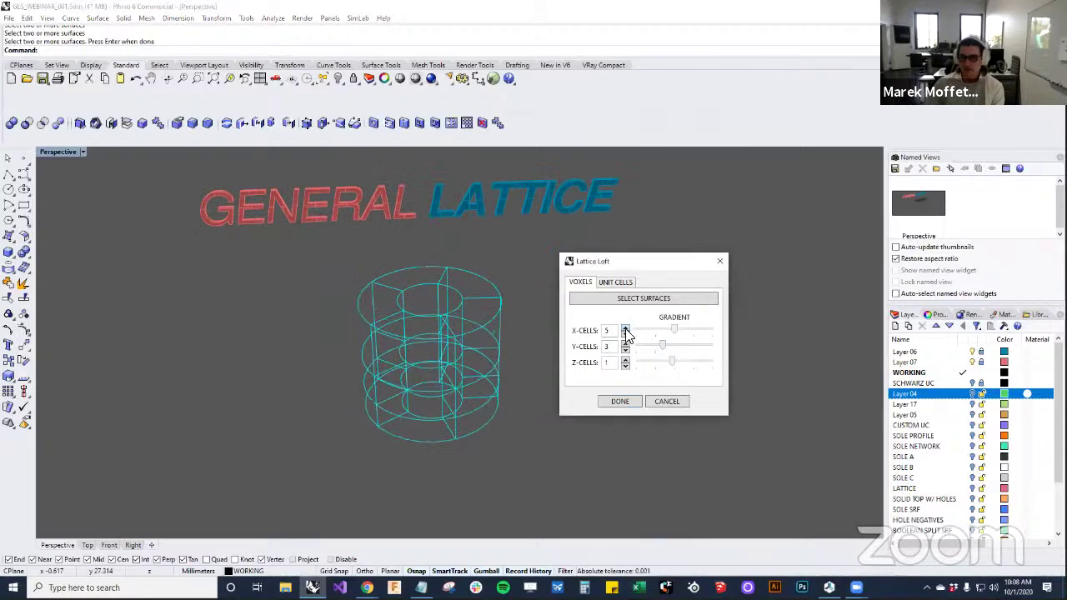
Increase the divisions around the cylinder to 7 X-cells
click(625, 327)
click(625, 327)
right_drag(417, 393, 446, 358)
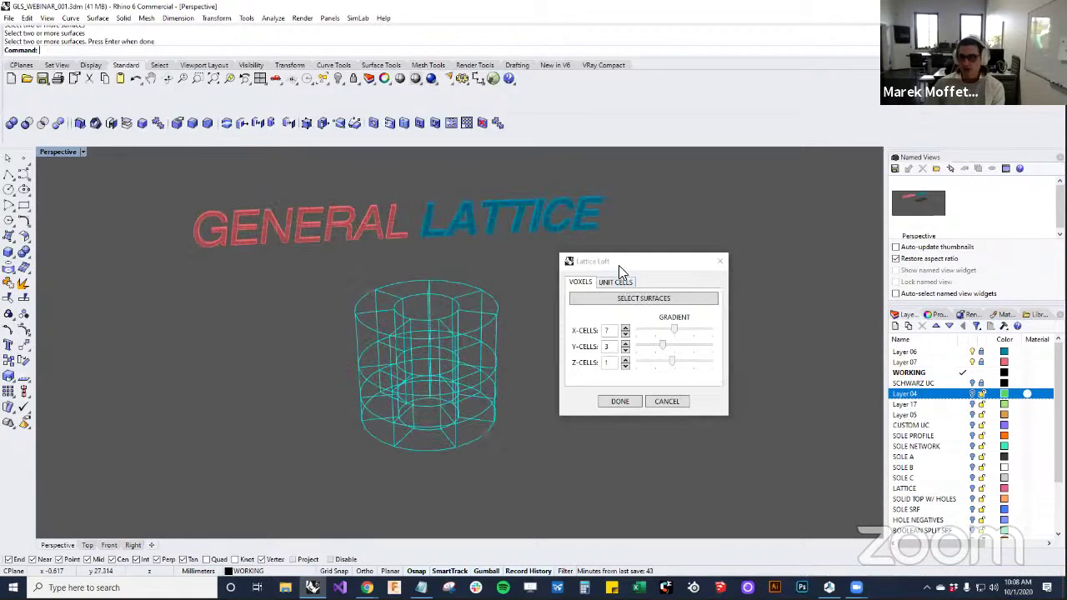
Generate the lattice in the voxel grid using the TPMS unit cell family and the Schwarz cell type
click(619, 263)
click(615, 281)
right_drag(472, 411, 533, 366)
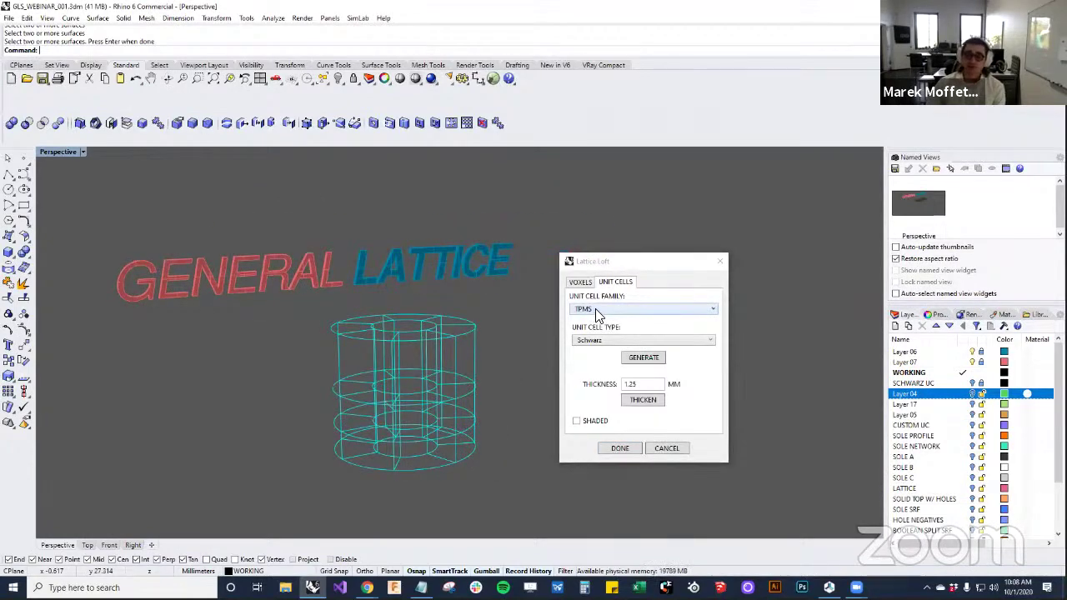
click(595, 310)
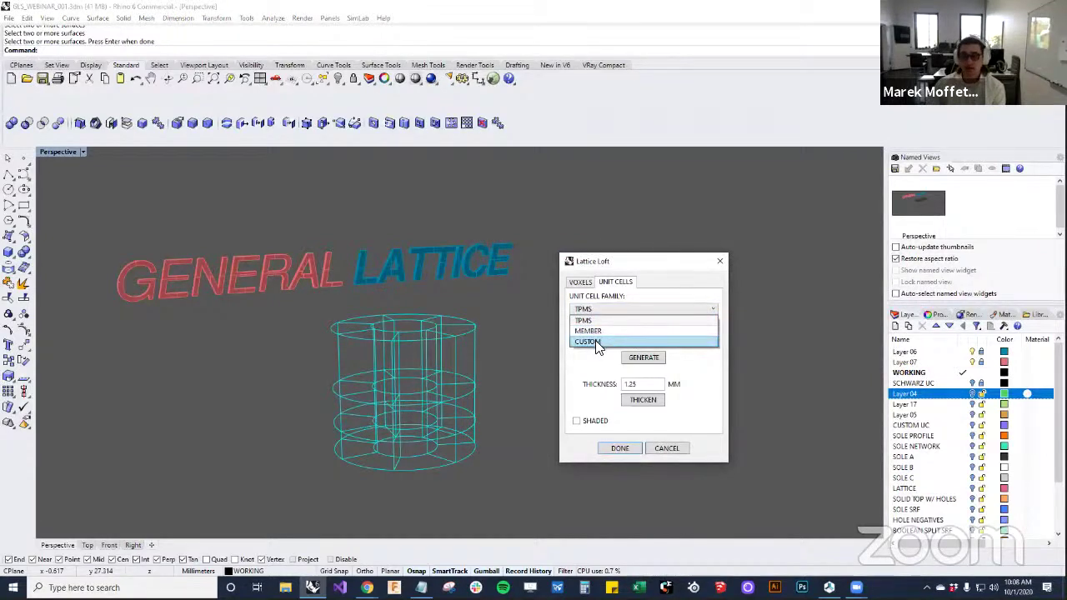
click(595, 320)
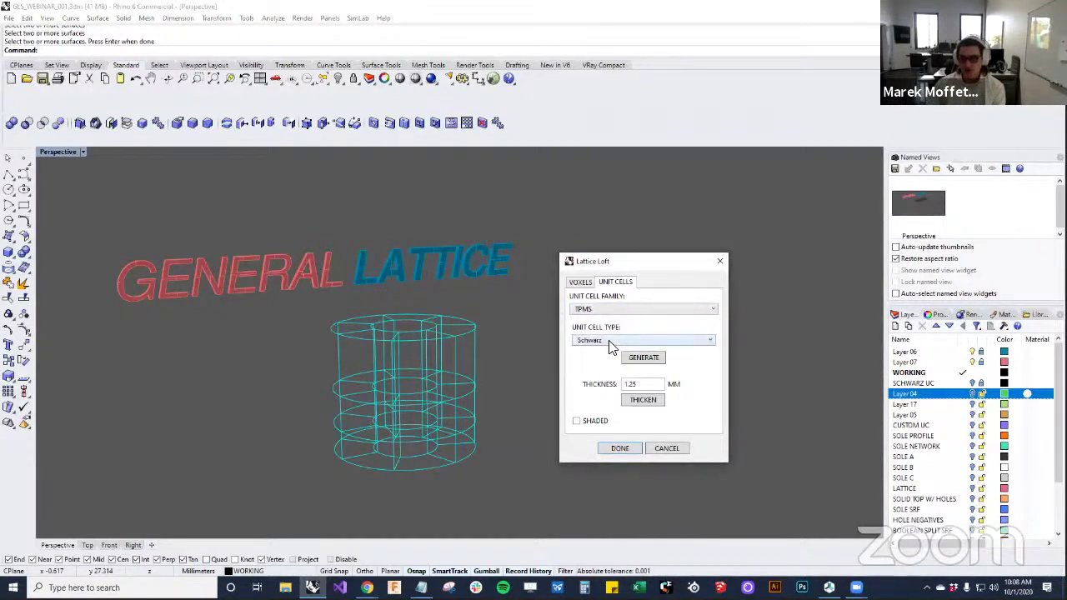
click(609, 341)
click(600, 350)
right_drag(474, 356, 467, 396)
click(629, 358)
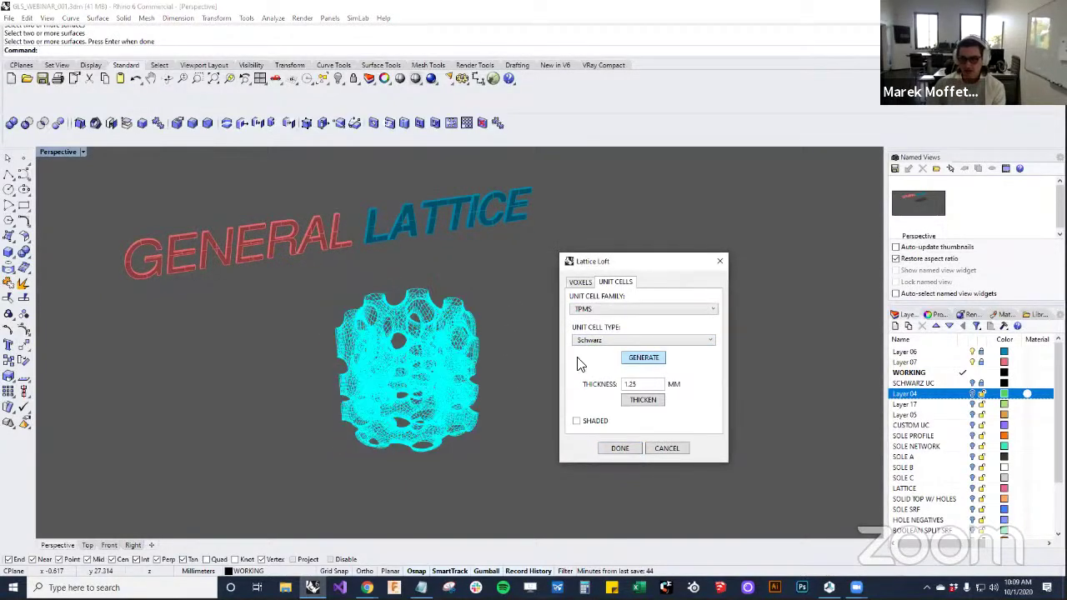
Inspect the generated Schwarz lattice up close and from several angles, in wireframe and with shading temporarily on
right_drag(495, 349, 480, 452)
scroll(480, 451, up, 6)
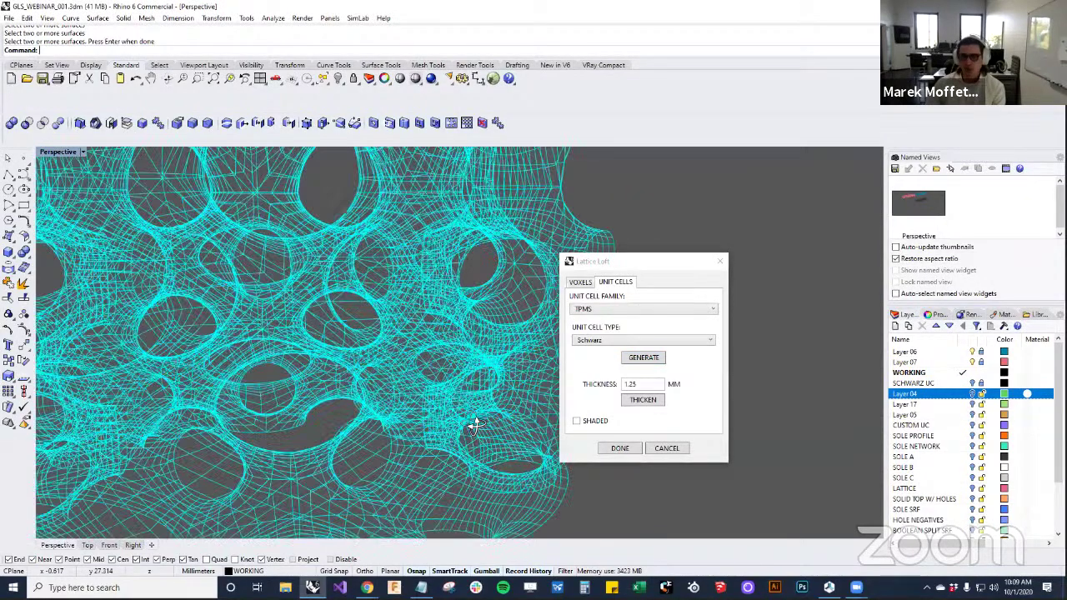
scroll(469, 420, down, 5)
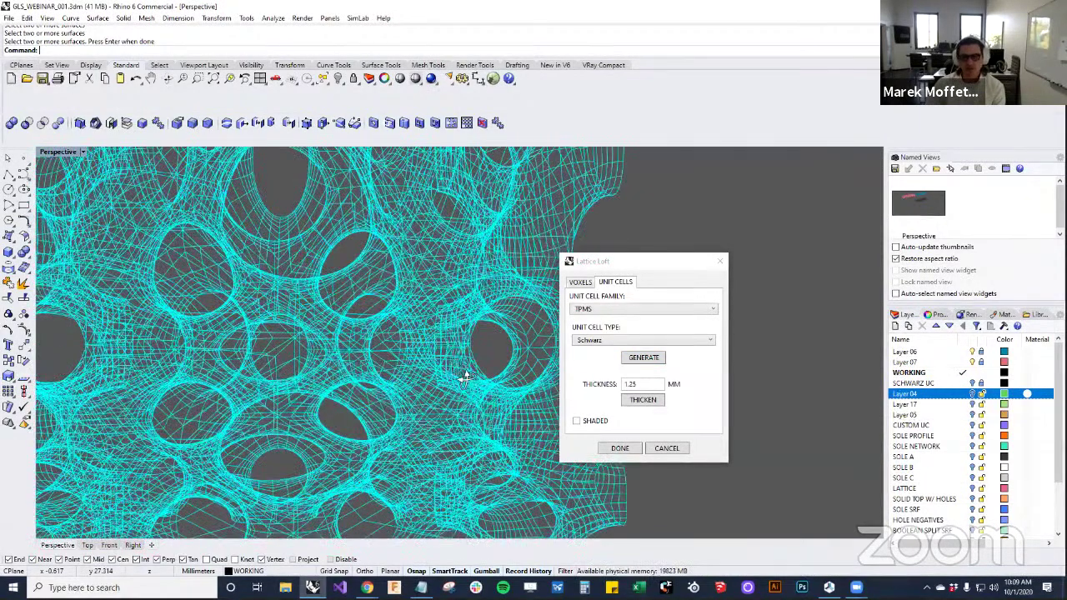
right_drag(459, 388, 448, 357)
scroll(485, 251, down, 6)
right_drag(456, 264, 588, 407)
scroll(485, 252, up, 3)
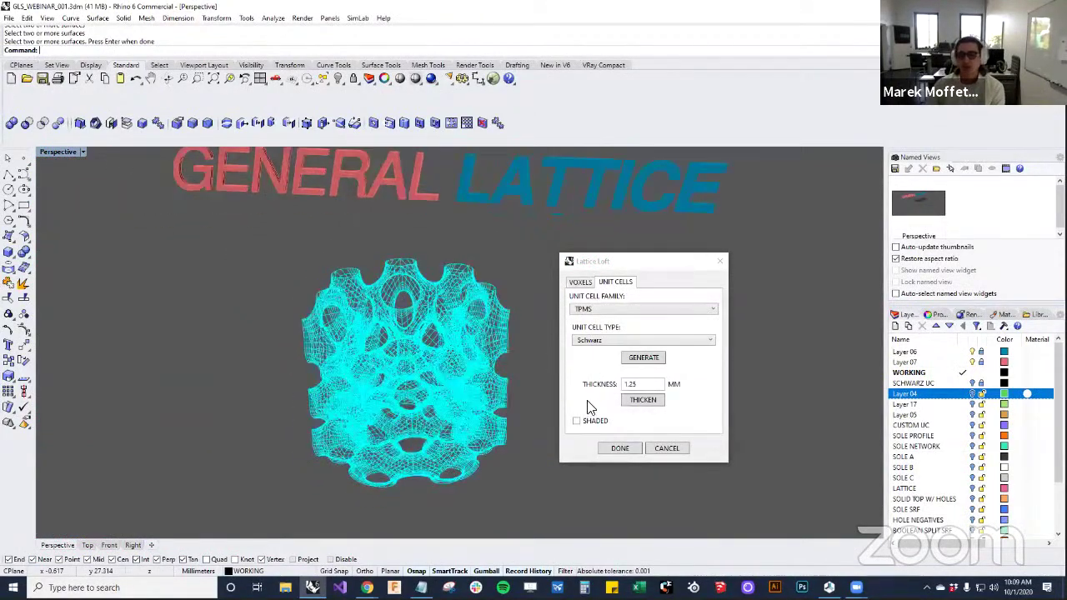
click(599, 422)
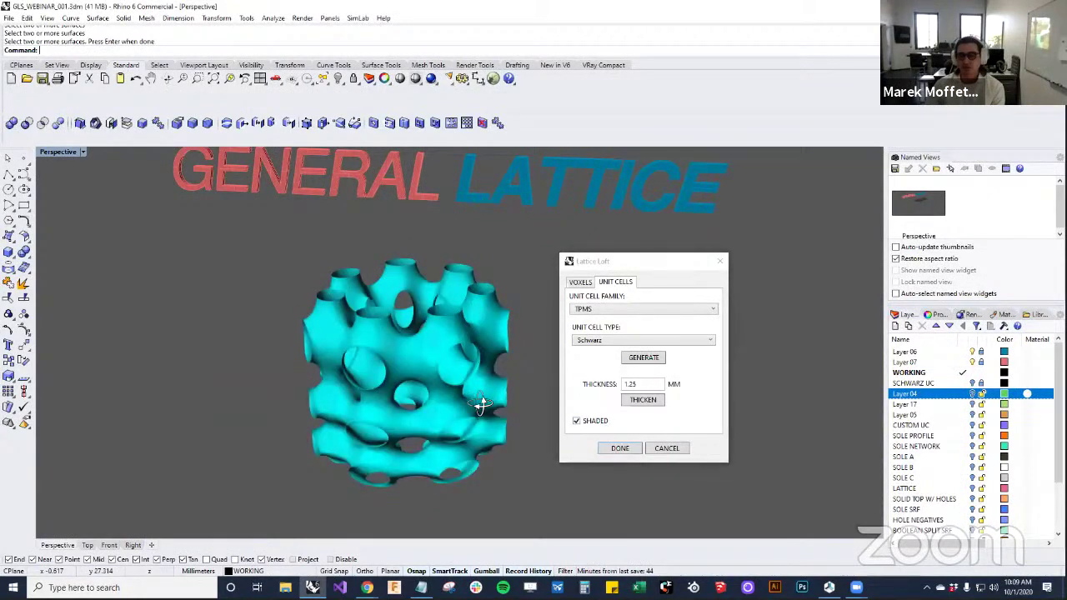
mouse_move(471, 388)
right_down()
mouse_move(500, 364)
mouse_move(513, 390)
right_up()
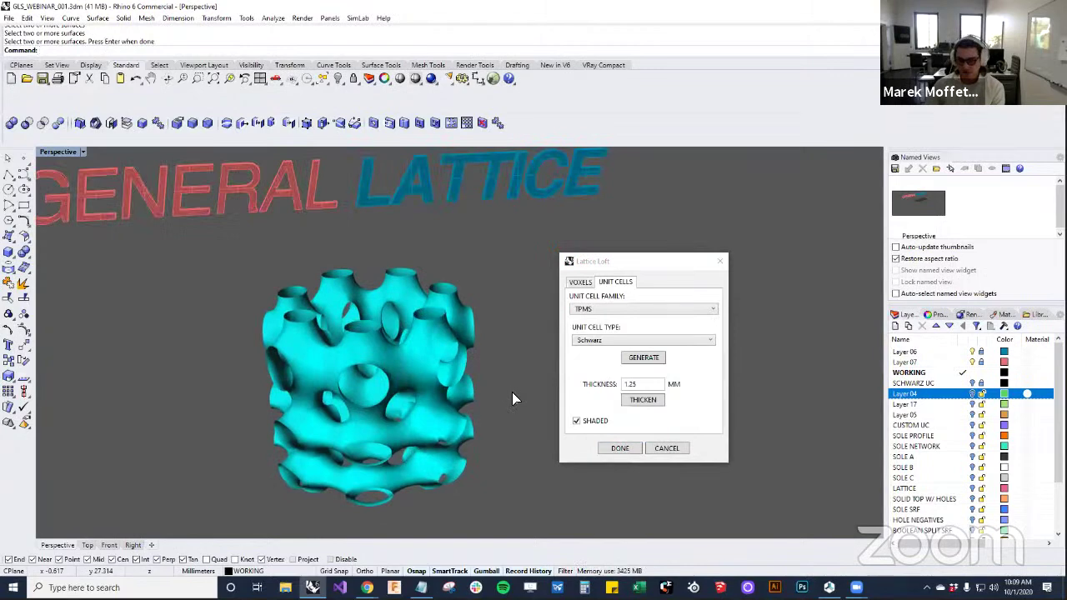
click(576, 421)
right_drag(436, 409, 437, 407)
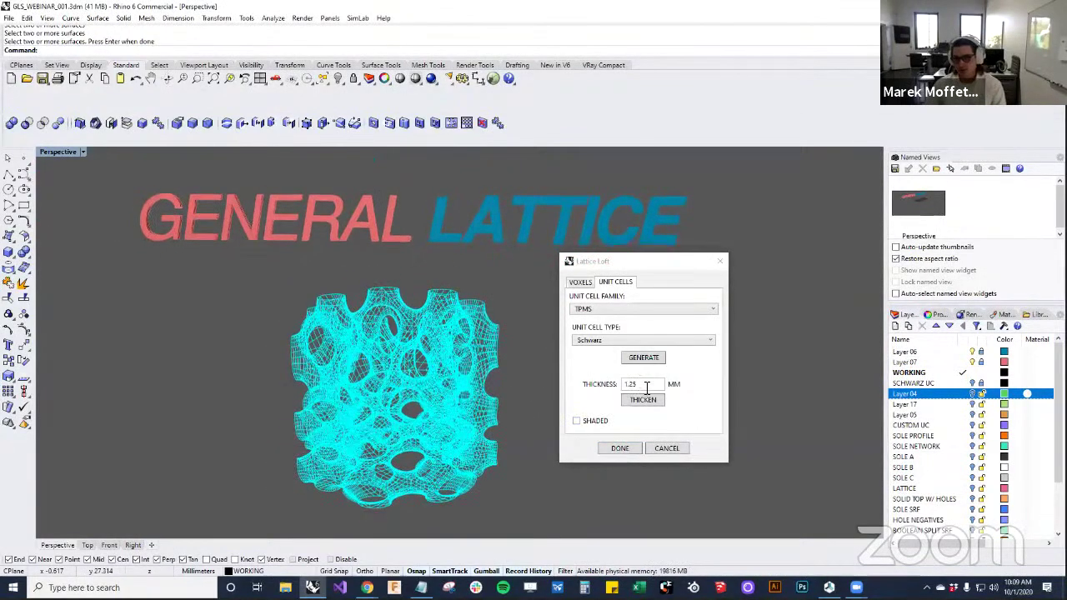
Thicken the Schwarz lattice to 0.5 mm
drag(641, 384, 579, 380)
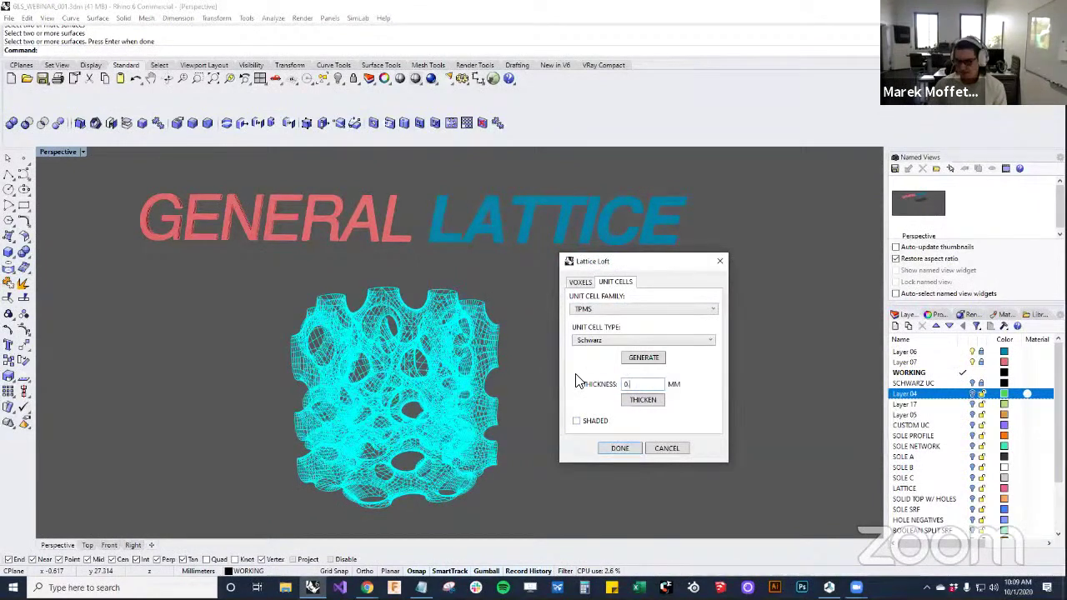
click(629, 398)
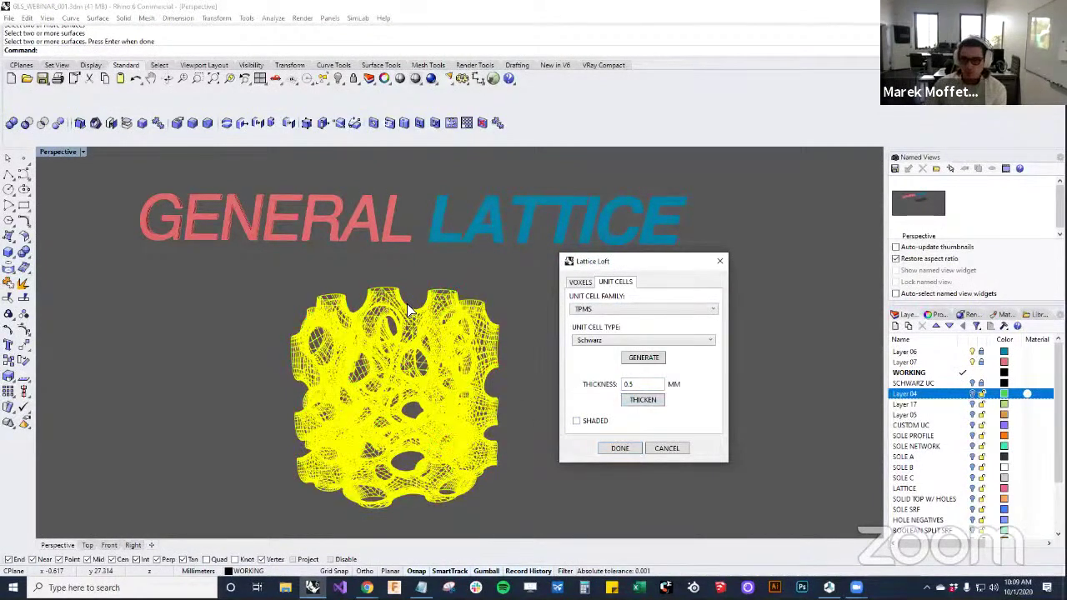
right_drag(409, 329, 353, 298)
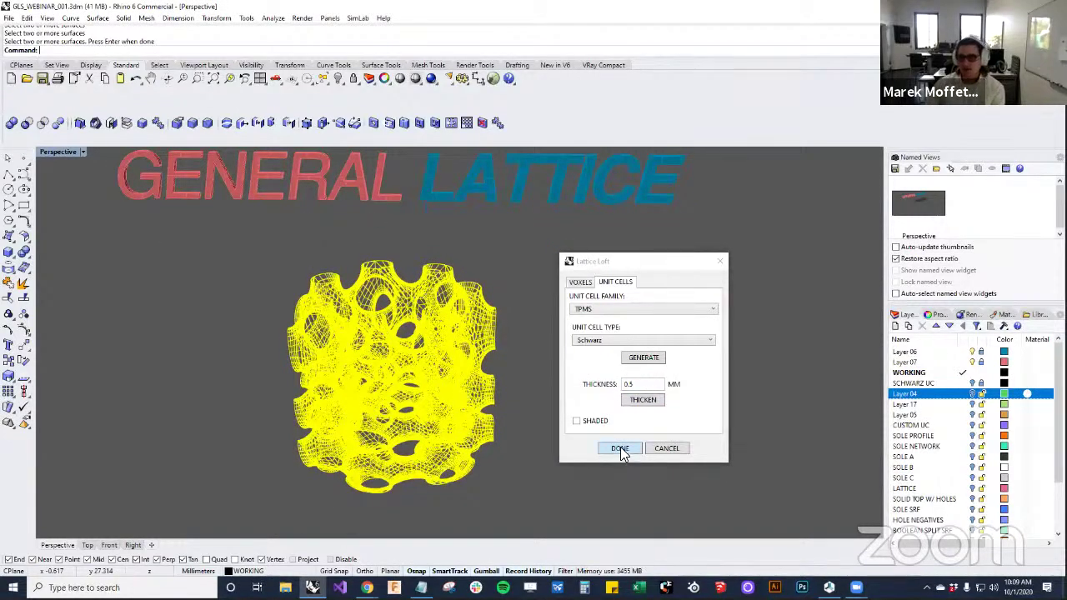
Turn on shading and examine the thickened lattice's walls from several angles
click(587, 425)
click(588, 425)
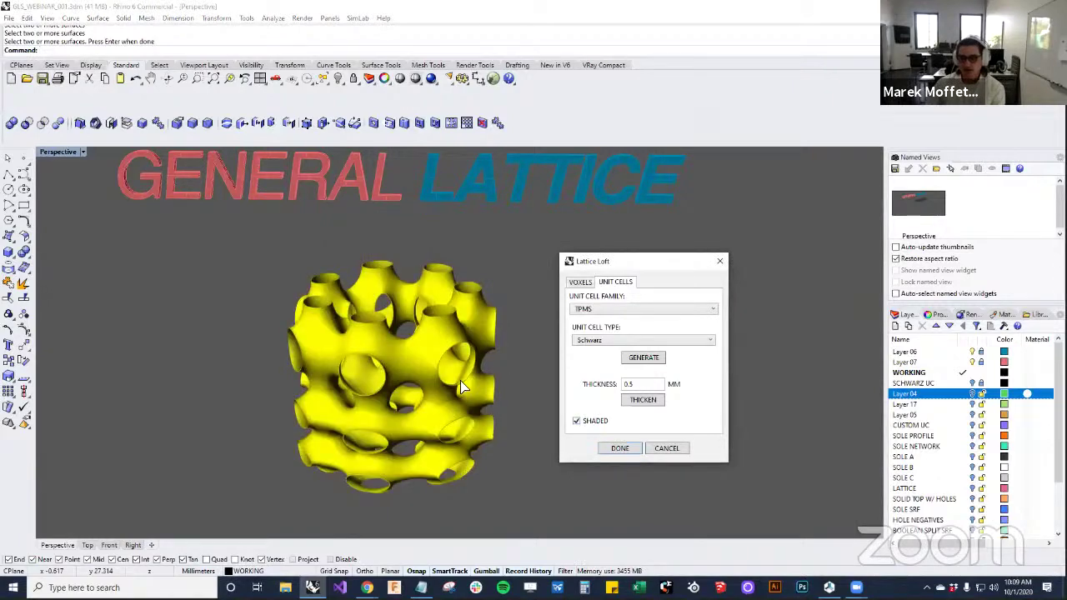
mouse_move(448, 370)
right_down()
mouse_move(391, 320)
mouse_move(342, 312)
mouse_move(337, 288)
right_up()
scroll(358, 325, up, 5)
scroll(325, 295, down, 5)
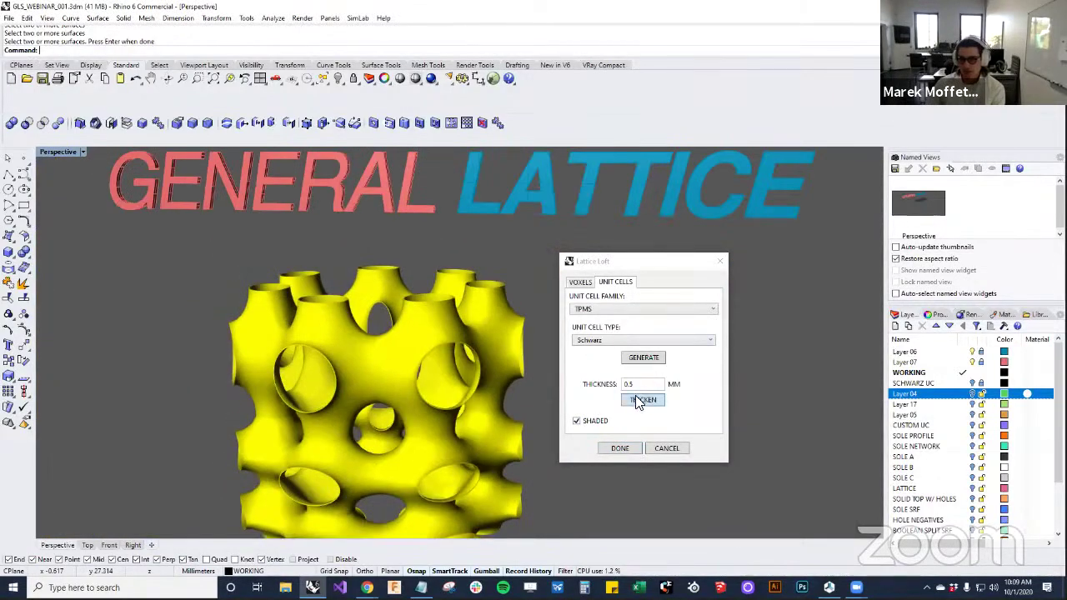
Turn off shading and finish the lattice loft, creating the thickened lattice mesh in the model
click(576, 421)
scroll(392, 315, up, 3)
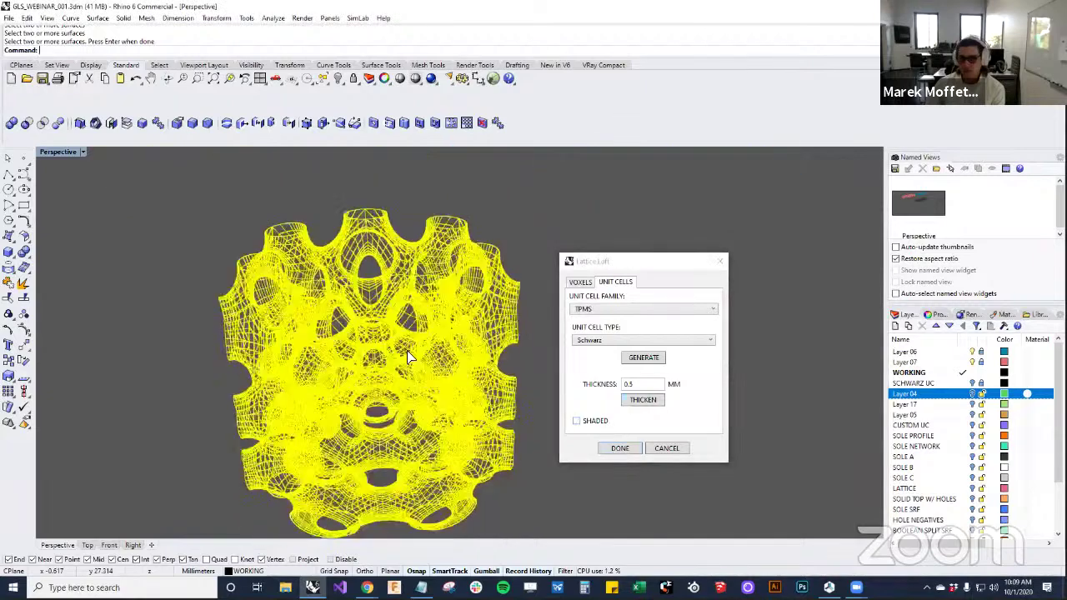
scroll(493, 356, down, 5)
click(616, 447)
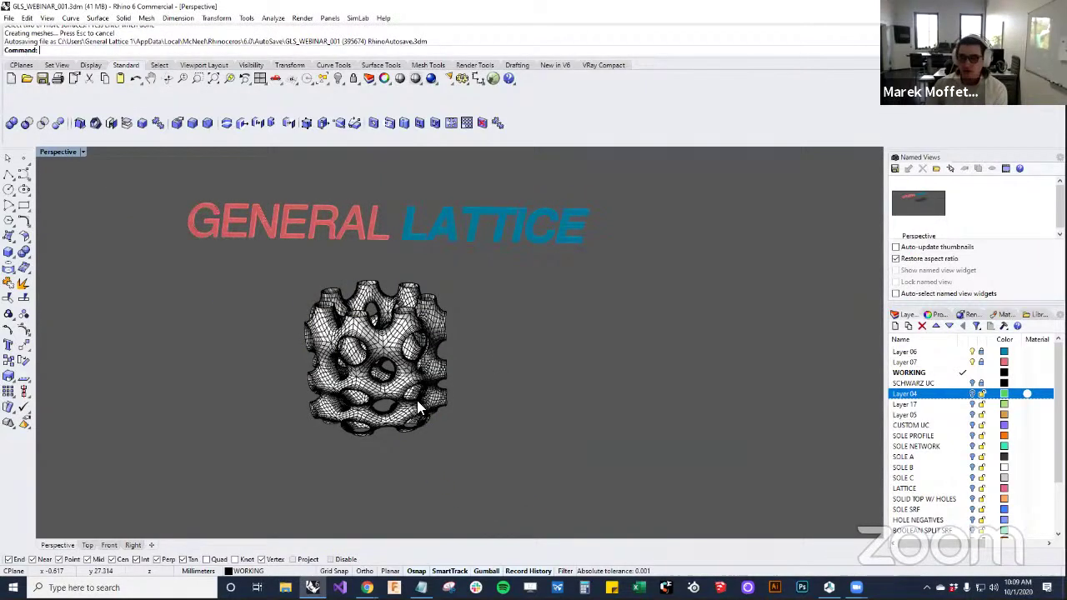
mouse_move(417, 400)
right_down()
mouse_move(432, 399)
mouse_move(425, 410)
right_up()
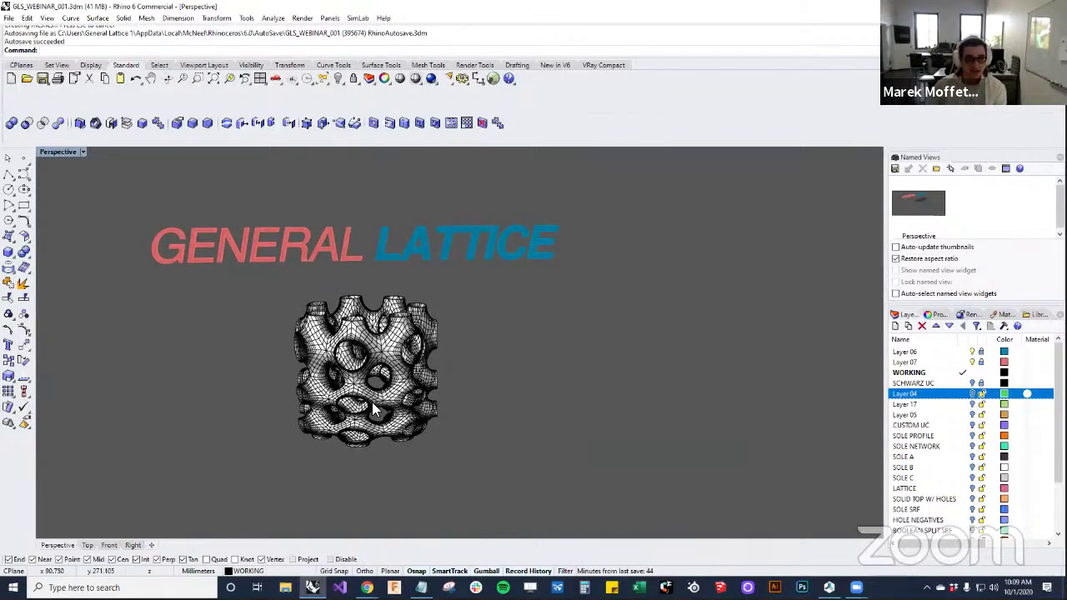
Inspect the thickened Schwarz lattice in the model up close and from several angles, selecting it to highlight its mesh
scroll(350, 369, up, 5)
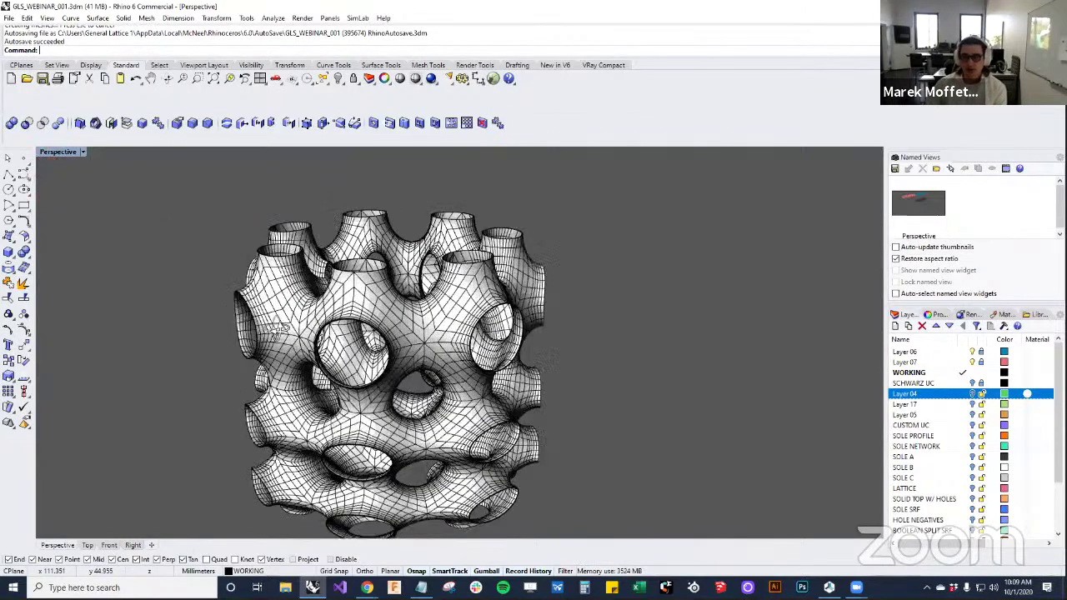
right_drag(392, 334, 411, 310)
scroll(412, 310, up, 5)
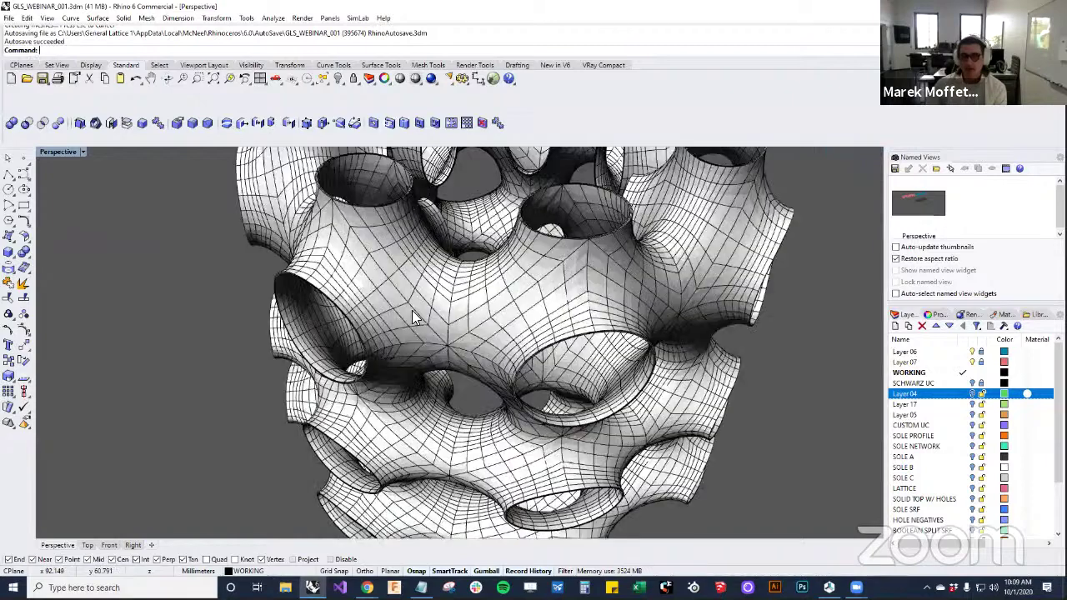
click(417, 346)
scroll(500, 333, down, 5)
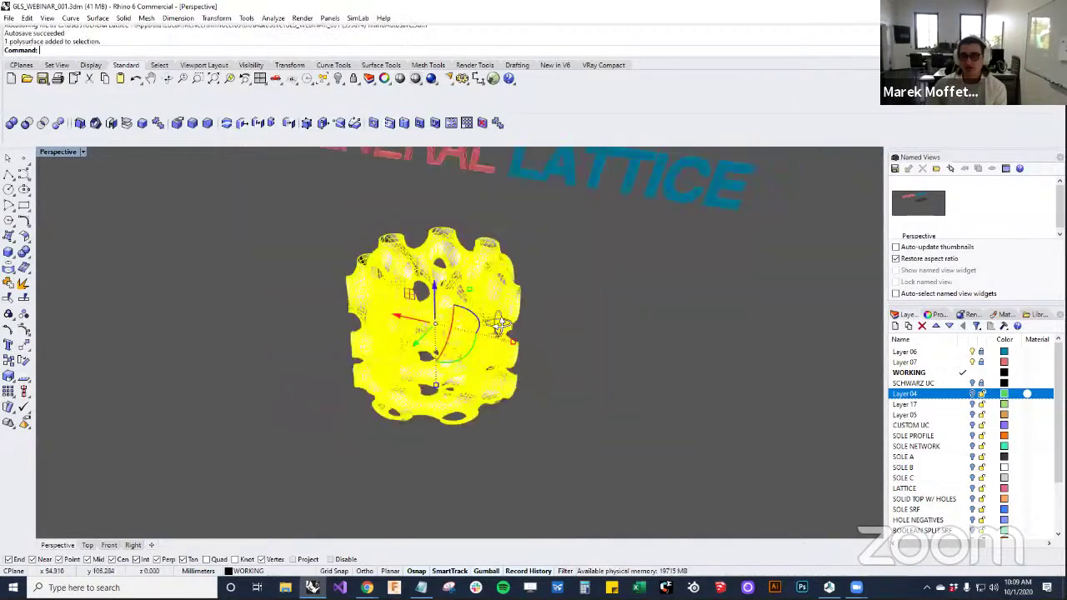
right_drag(532, 322, 551, 331)
Check whether the lattice is a closed solid by selecting all closed polysurfaces with SelClosedPolysrf, then clear the selection
click(552, 332)
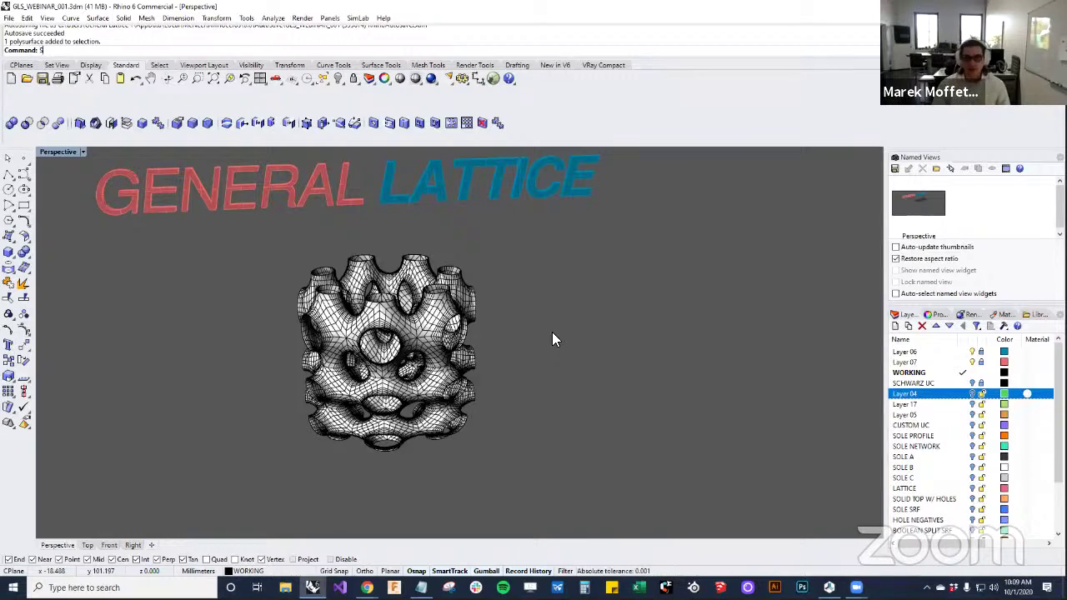
key(Return)
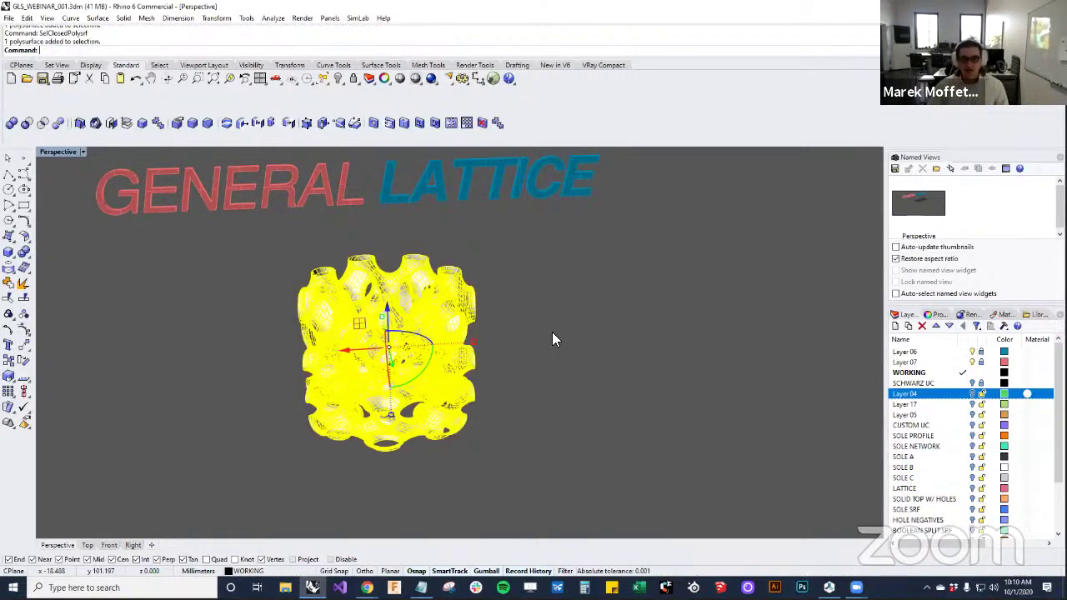
click(552, 331)
Delete the Schwarz lattice and show the two cylinder surfaces by turning on Layer 04 and Layer 17
right_drag(523, 321, 443, 348)
click(443, 342)
key(Delete)
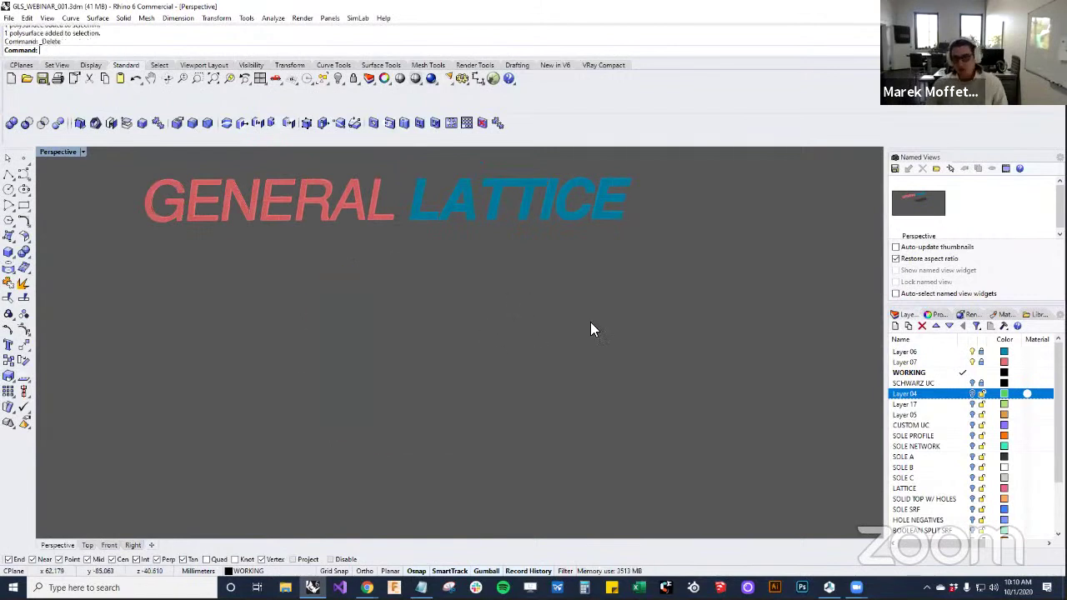
click(971, 393)
click(971, 404)
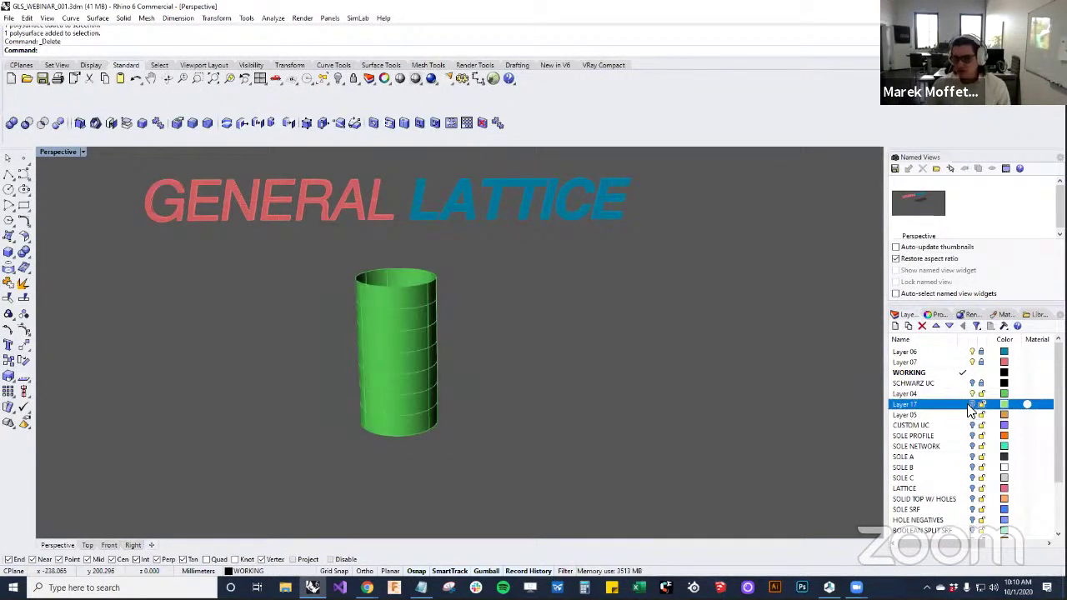
Rotate the outer cylinder surface slightly about its vertical axis so its seam is offset from the inner cylinder's seam
right_drag(583, 359, 580, 379)
right_drag(543, 319, 465, 331)
click(490, 353)
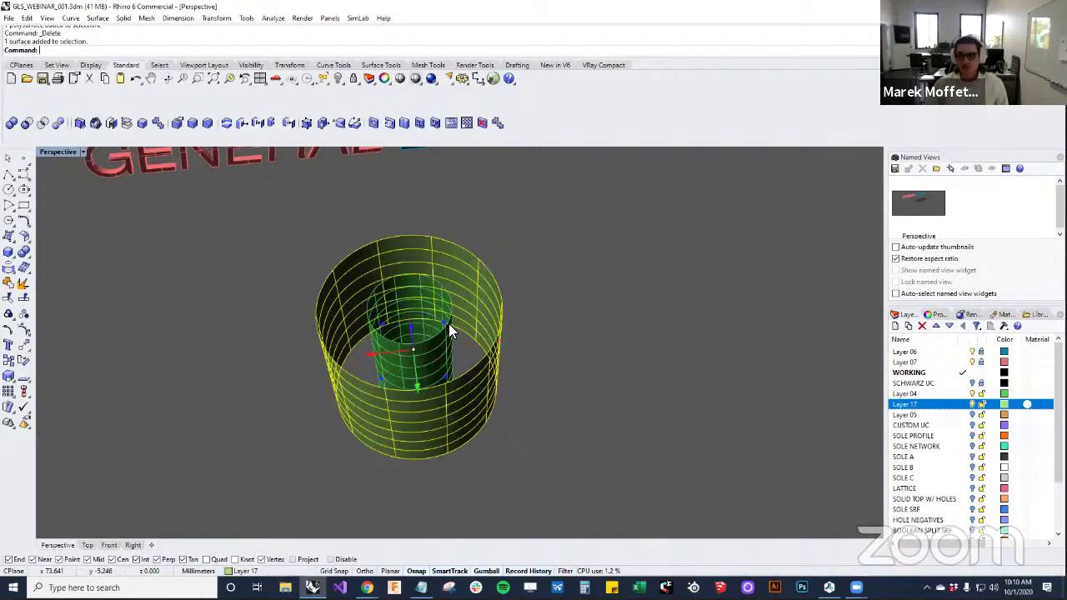
drag(449, 324, 457, 347)
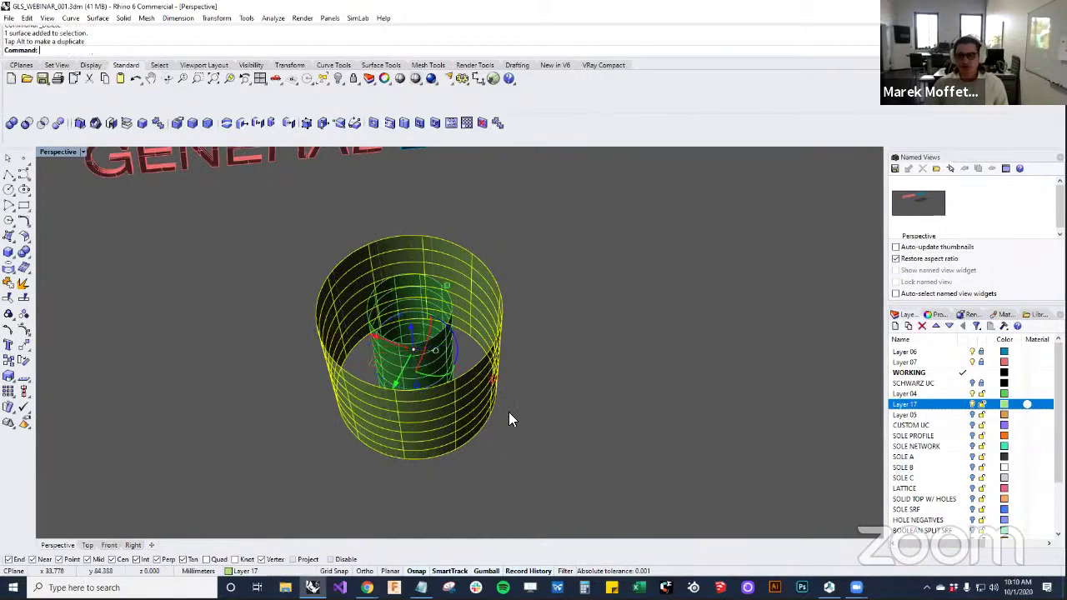
right_drag(508, 412, 612, 374)
key(Escape)
right_drag(511, 450, 581, 429)
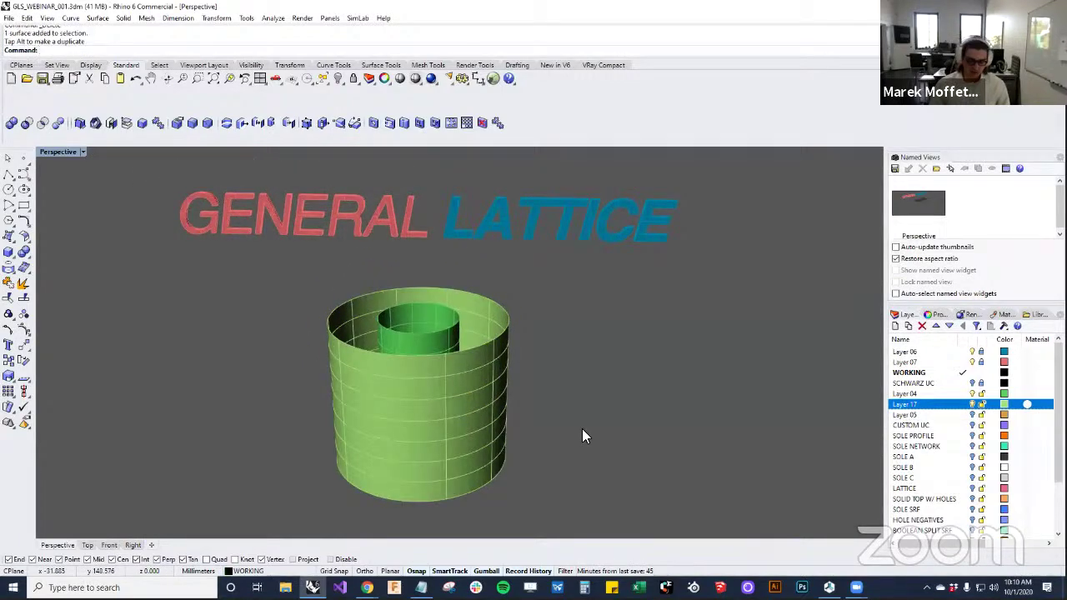
Start LatticeLoft between the inner and outer cylinder surfaces, and hide Layer 04 and Layer 17
text(Gen)
key(BackSpace)
key(BackSpace)
key(BackSpace)
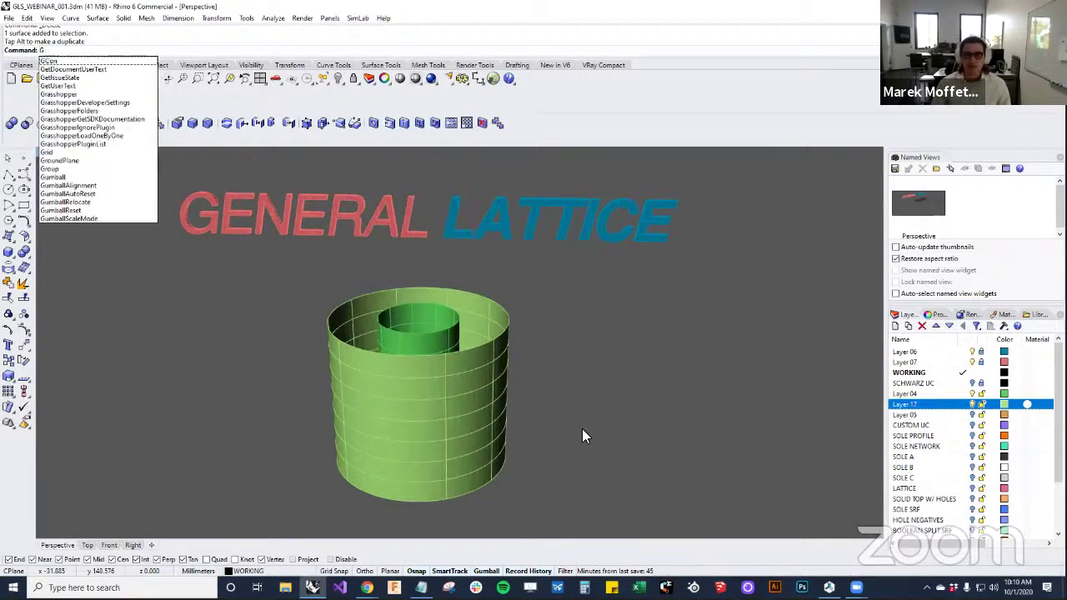
text(LatticeLoft)
key(Return)
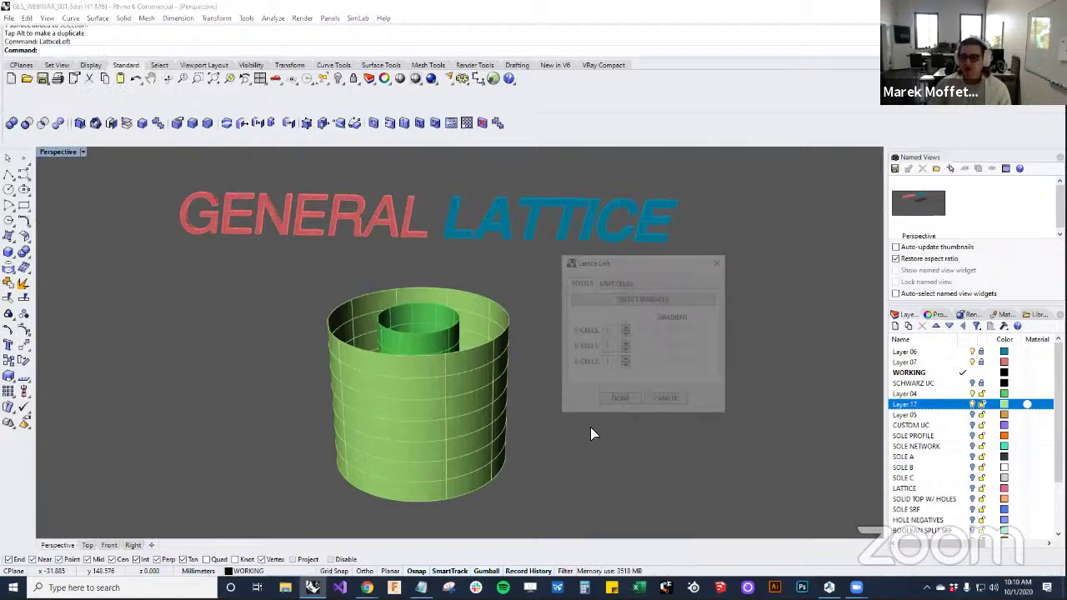
click(630, 299)
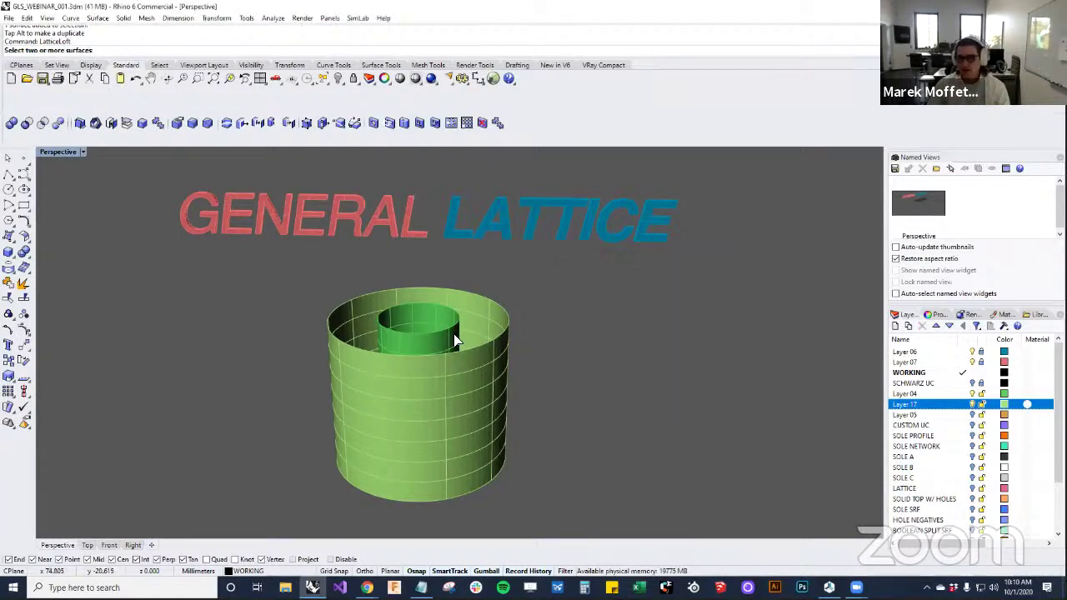
click(456, 337)
click(473, 370)
key(Return)
right_drag(513, 368, 520, 395)
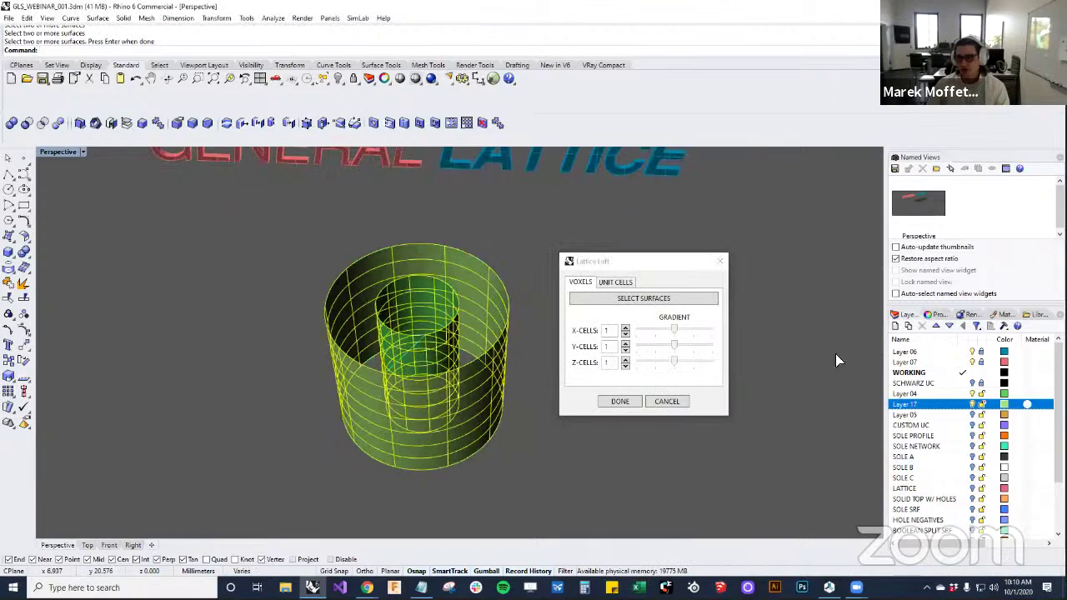
click(972, 404)
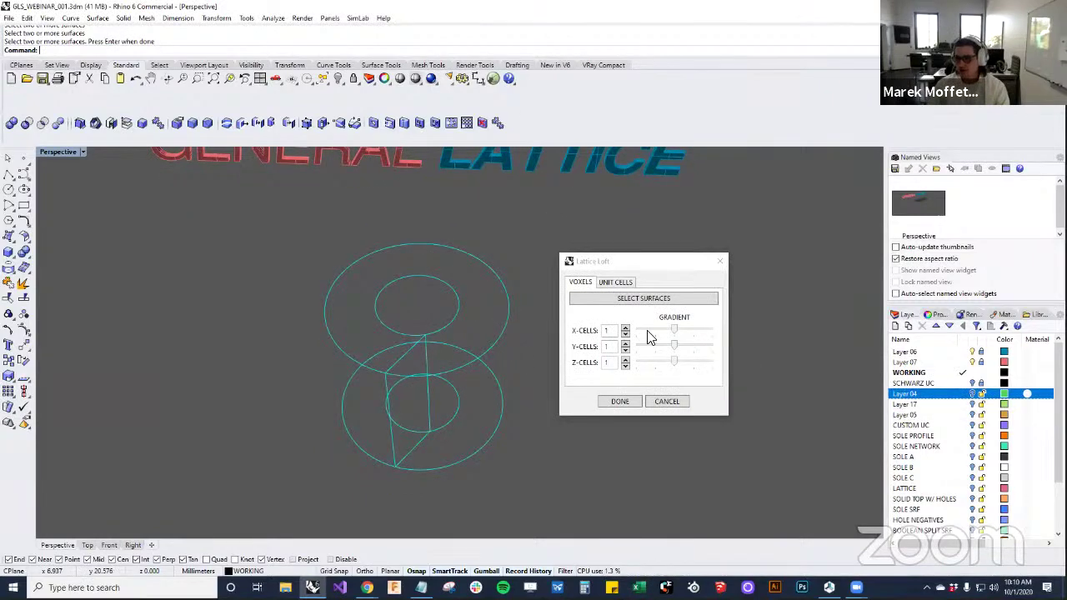
Set the voxel grid's X-cells to 7 and view the twisted cells from above
click(625, 328)
click(625, 328)
click(625, 327)
click(625, 327)
click(625, 328)
click(625, 327)
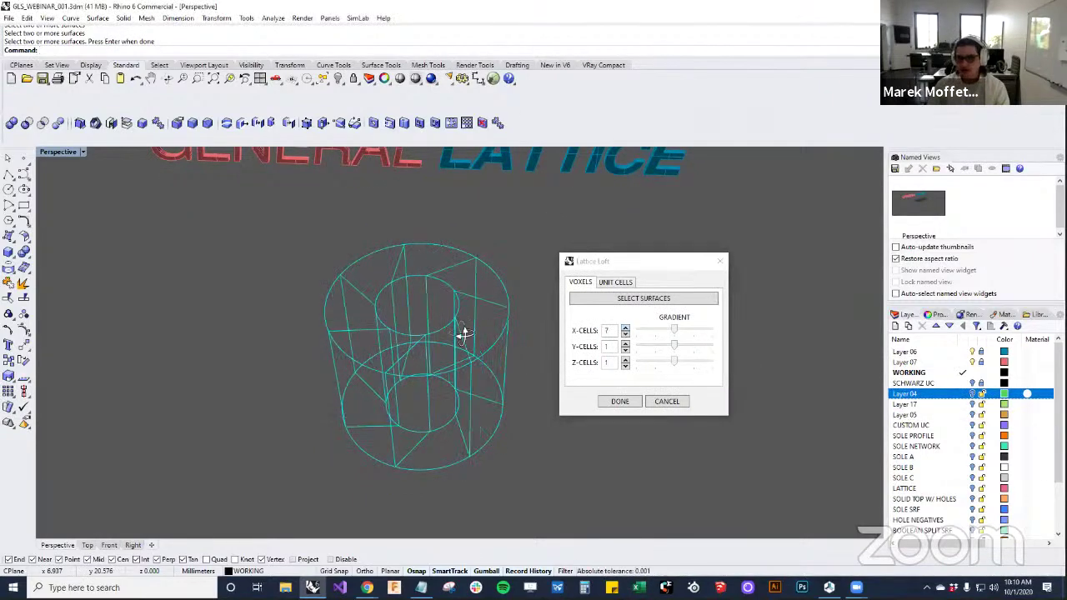
right_drag(464, 333, 546, 378)
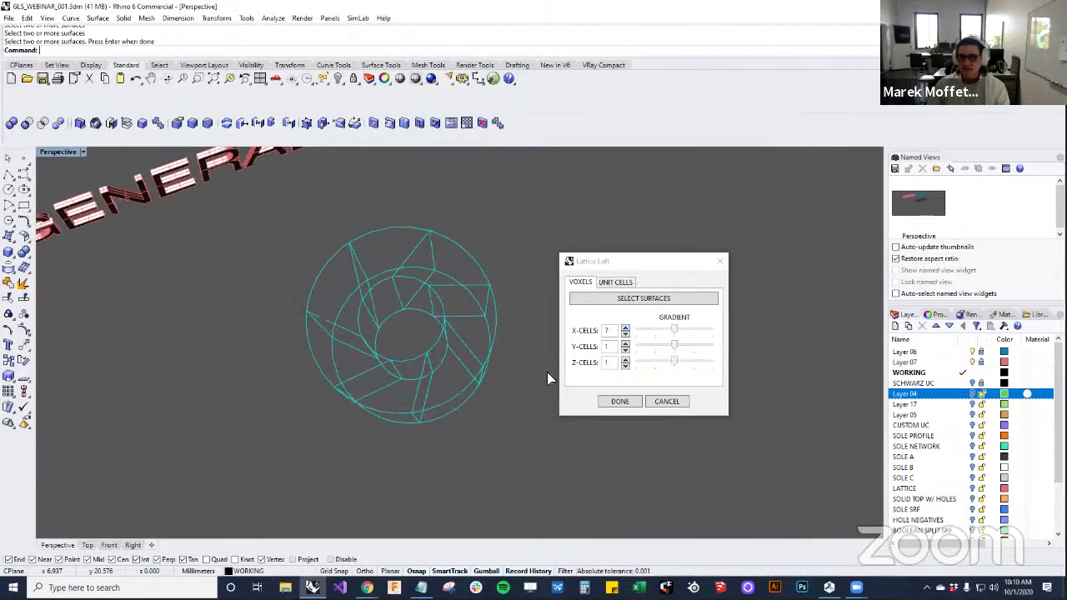
Set the Y-cells to 3 and shift the Y gradient so the cell heights vary along the cylinder
click(625, 343)
click(625, 342)
right_drag(500, 350, 554, 333)
right_drag(463, 465, 468, 390)
drag(673, 347, 689, 345)
Generate a Gyroid lattice from the TPMS unit cell family in the voxel grid
click(617, 282)
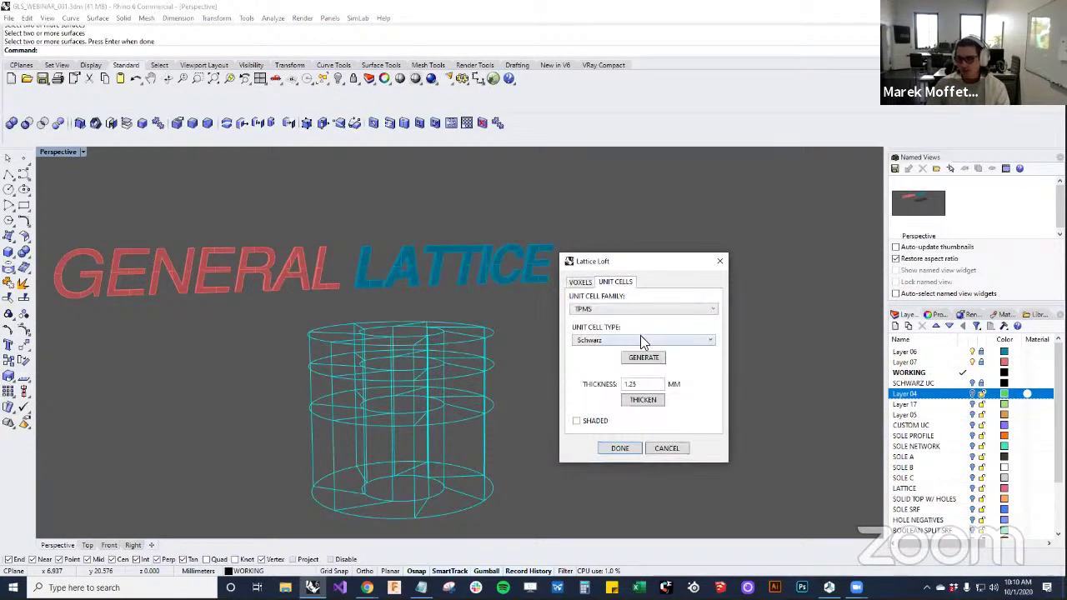
click(640, 338)
click(633, 361)
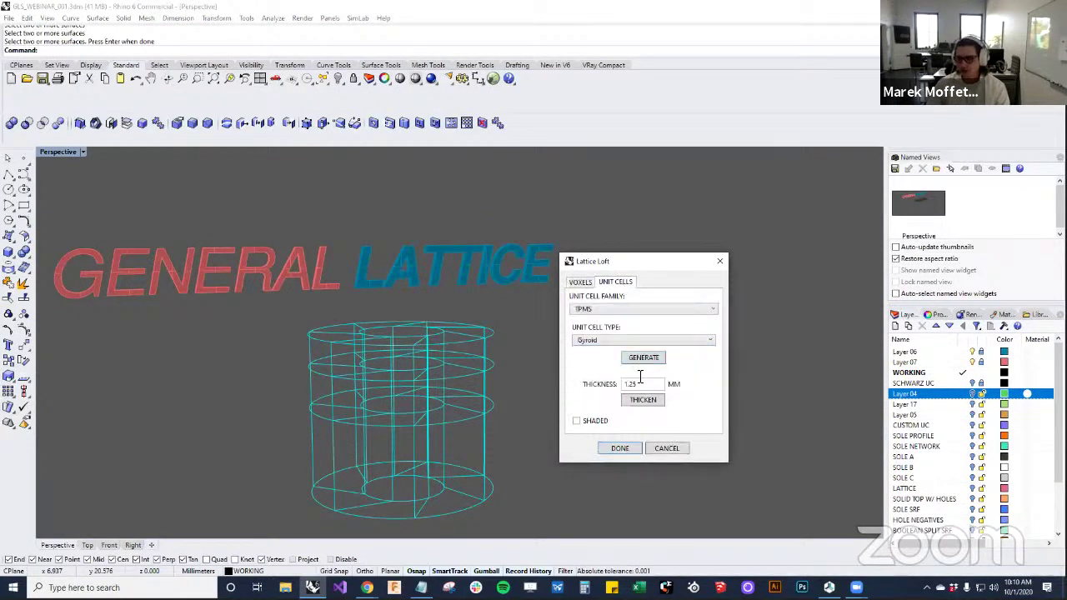
click(642, 357)
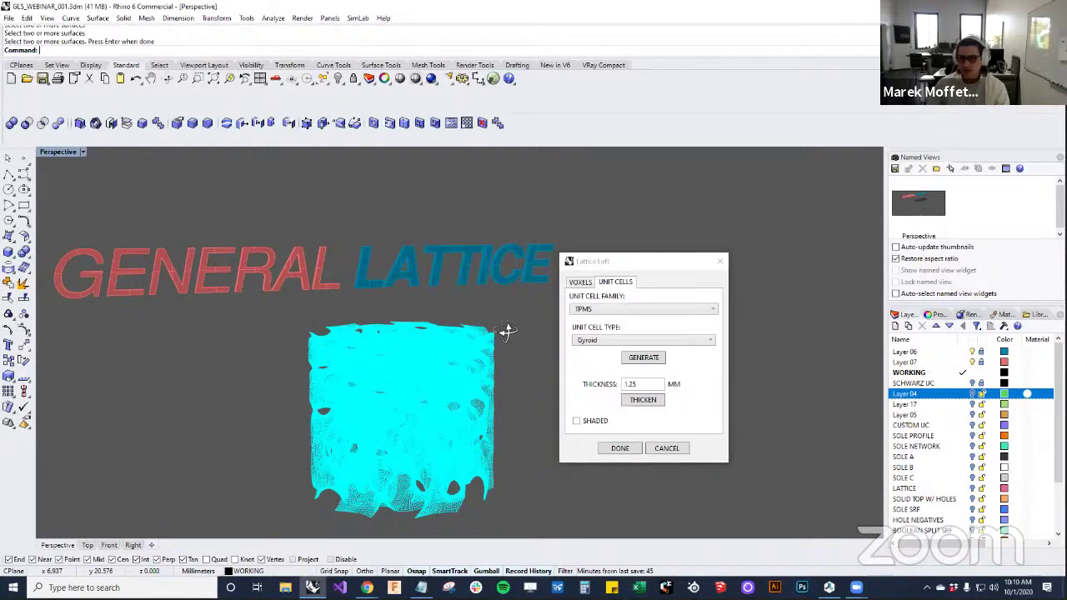
Examine the generated Gyroid lattice up close and from several angles, in wireframe and with shading turned on
right_drag(505, 323, 415, 454)
scroll(413, 456, up, 3)
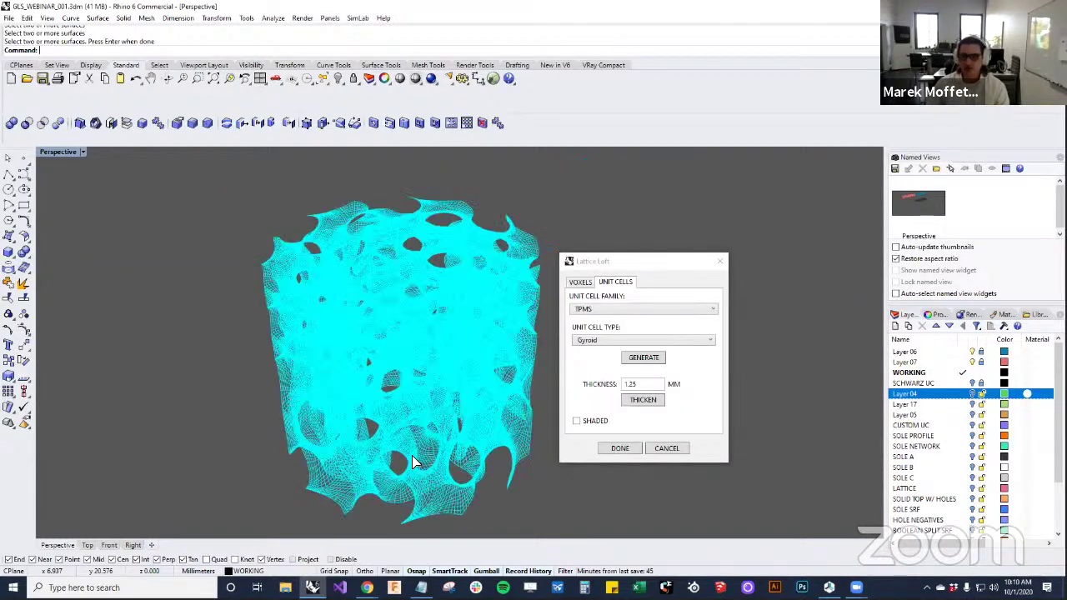
scroll(388, 374, up, 5)
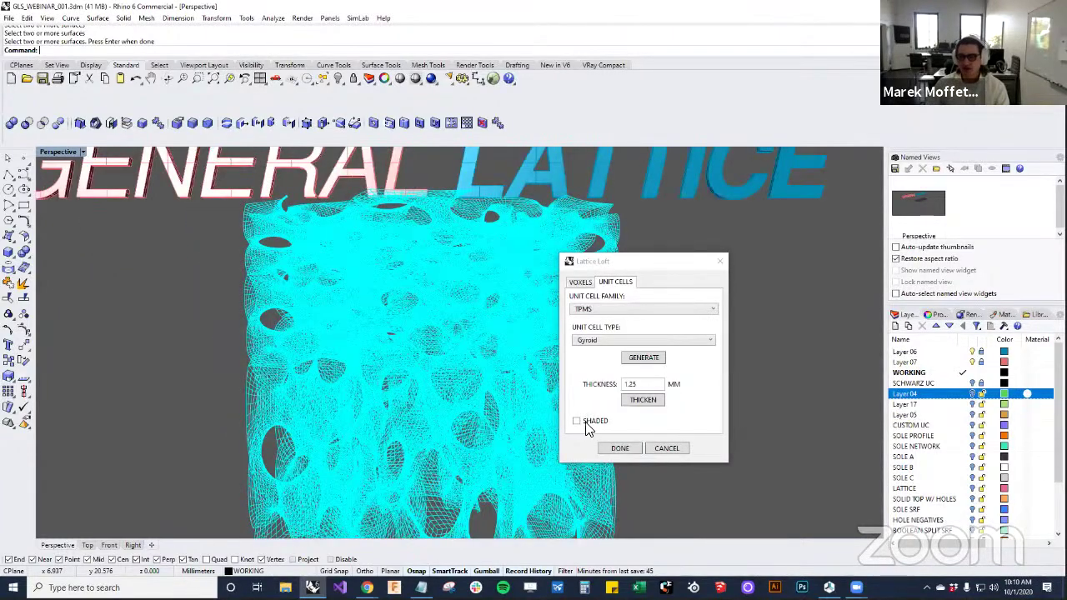
click(586, 424)
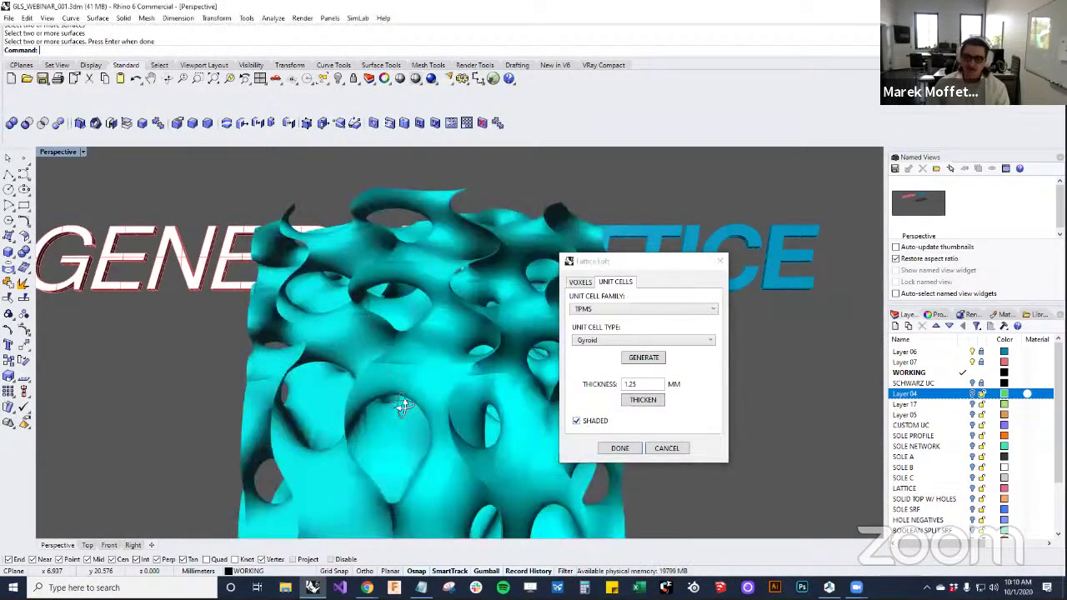
right_drag(402, 406, 406, 412)
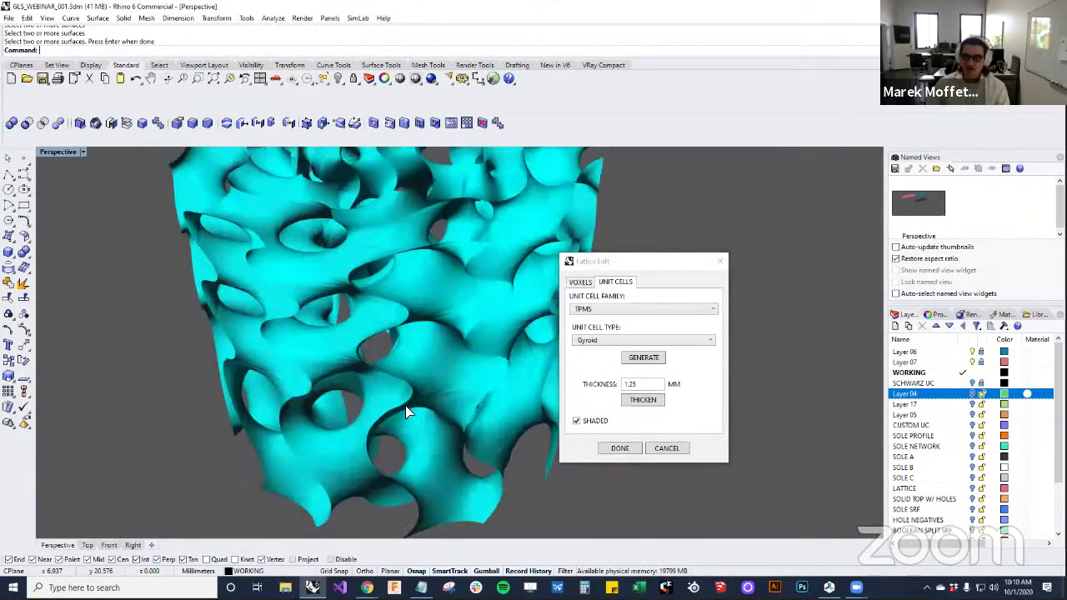
scroll(408, 400, down, 5)
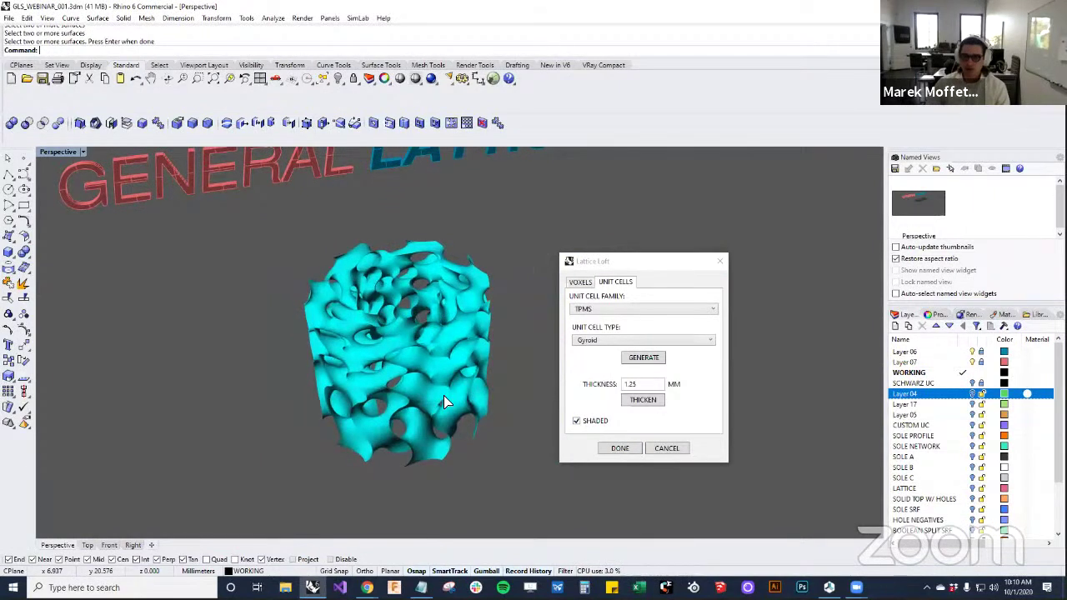
right_drag(444, 395, 497, 319)
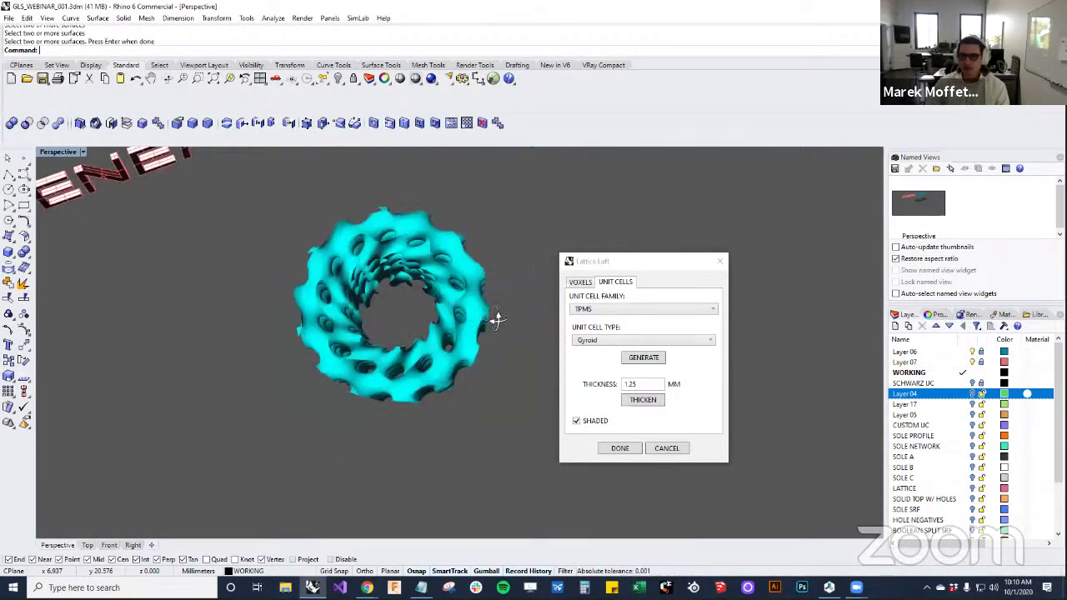
Turn off shading, thicken the Gyroid lattice to 0.5 mm and finish the lattice loft
click(650, 384)
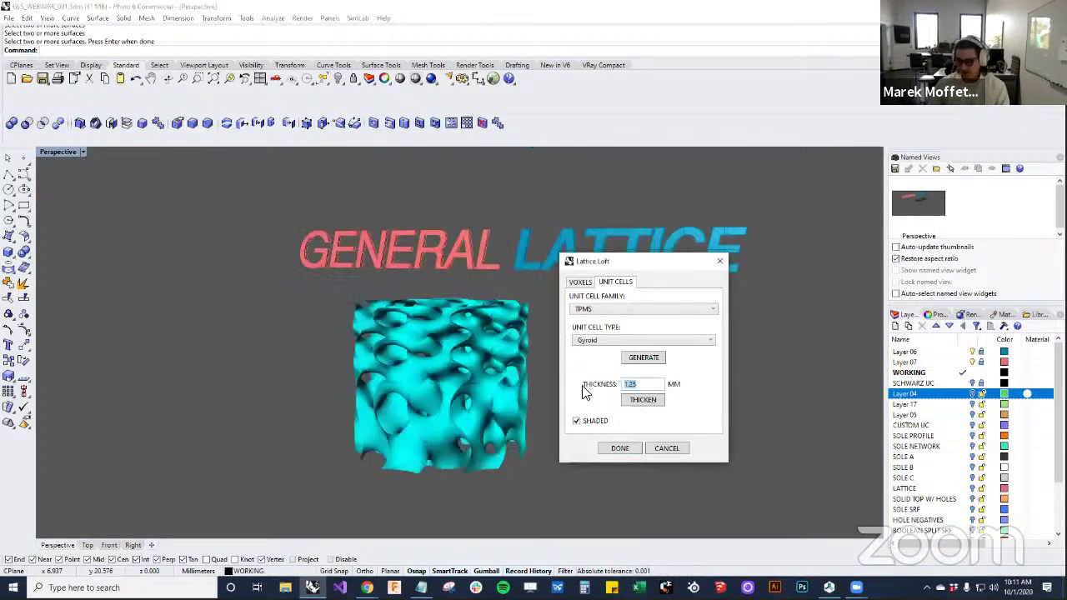
click(592, 416)
click(593, 415)
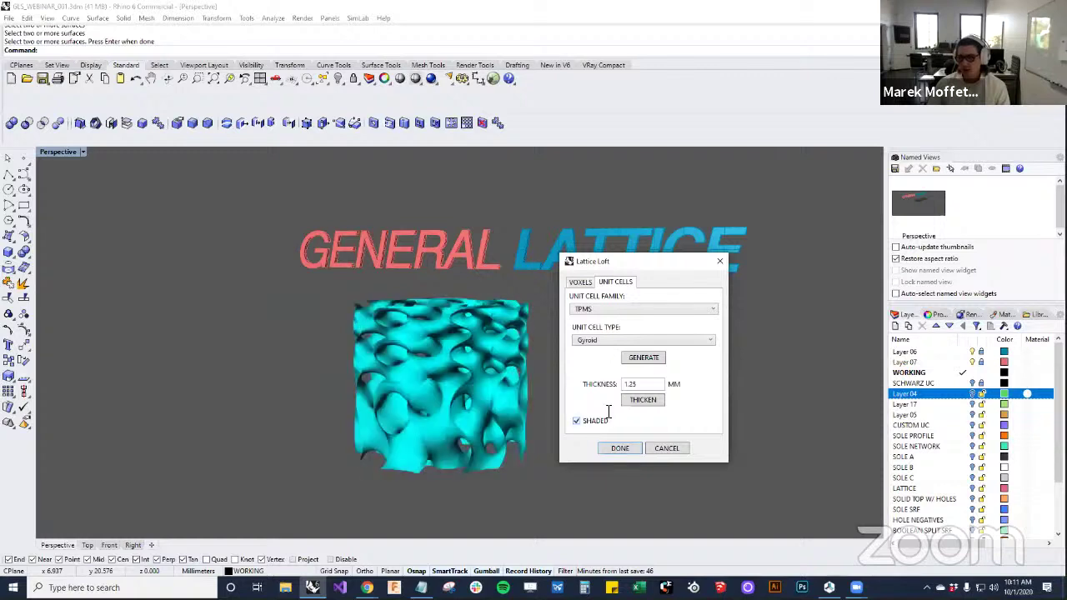
click(576, 420)
click(643, 383)
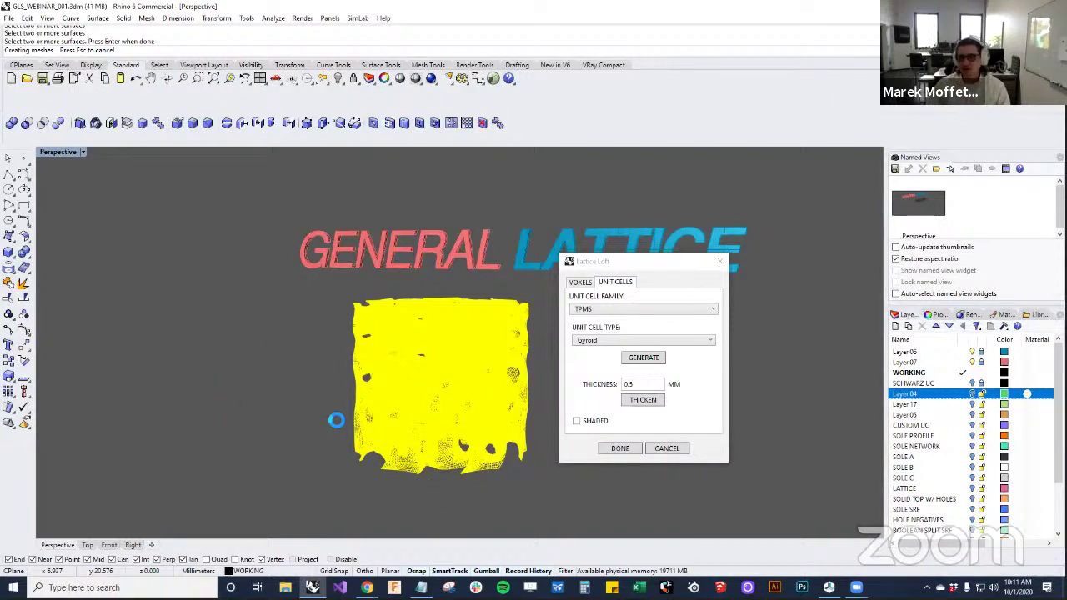
Inspect the finished Gyroid lattice's wall thickness and overall shape up close and from several angles
right_drag(303, 347, 354, 484)
scroll(410, 318, up, 5)
scroll(416, 292, up, 2)
right_drag(415, 250, 285, 297)
click(191, 339)
key(Escape)
scroll(350, 309, down, 3)
right_drag(460, 325, 448, 355)
scroll(495, 407, down, 3)
Delete the Gyroid lattice and show the flat disc surfaces by turning on Layer 05
click(448, 356)
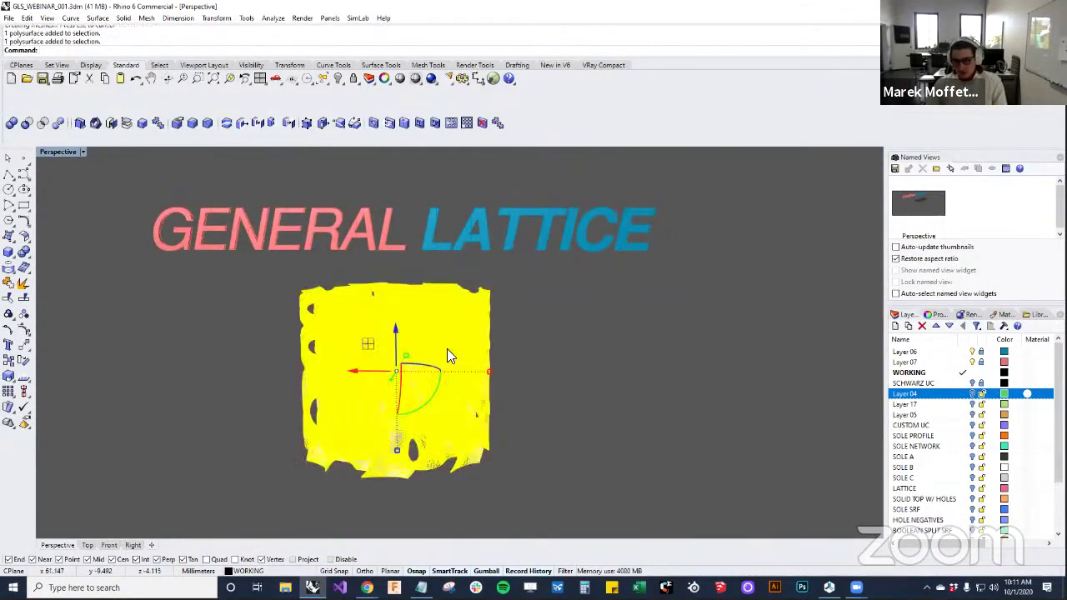
key(Delete)
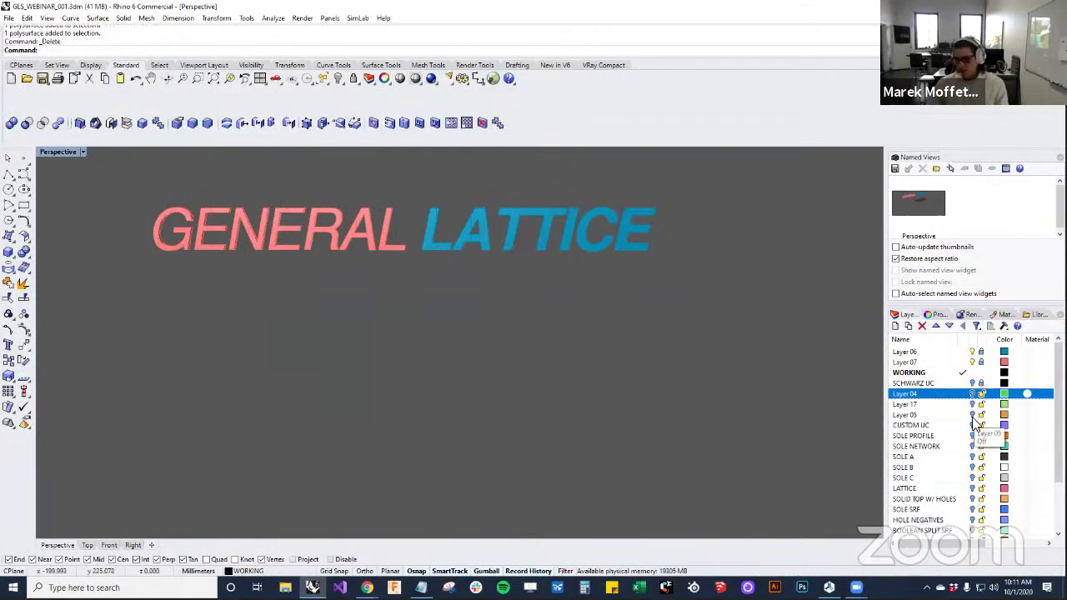
click(972, 414)
right_drag(769, 357, 685, 431)
right_drag(620, 348, 581, 408)
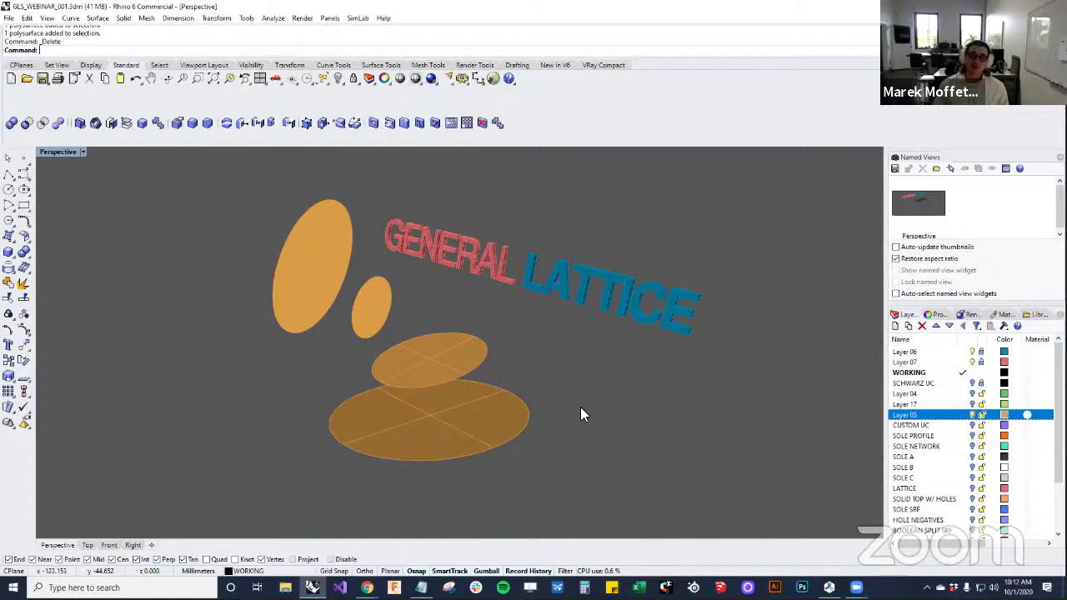
Start LatticeLoft and pick the four flat discs in order, from the large base disc up to the large upper one
text(LatticeLoft)
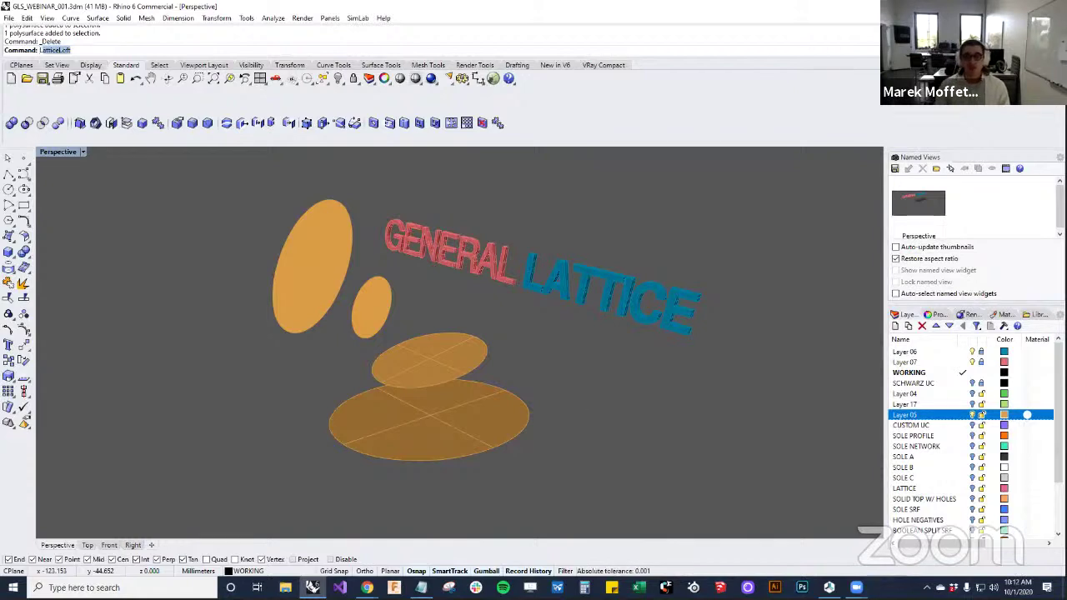
key(Return)
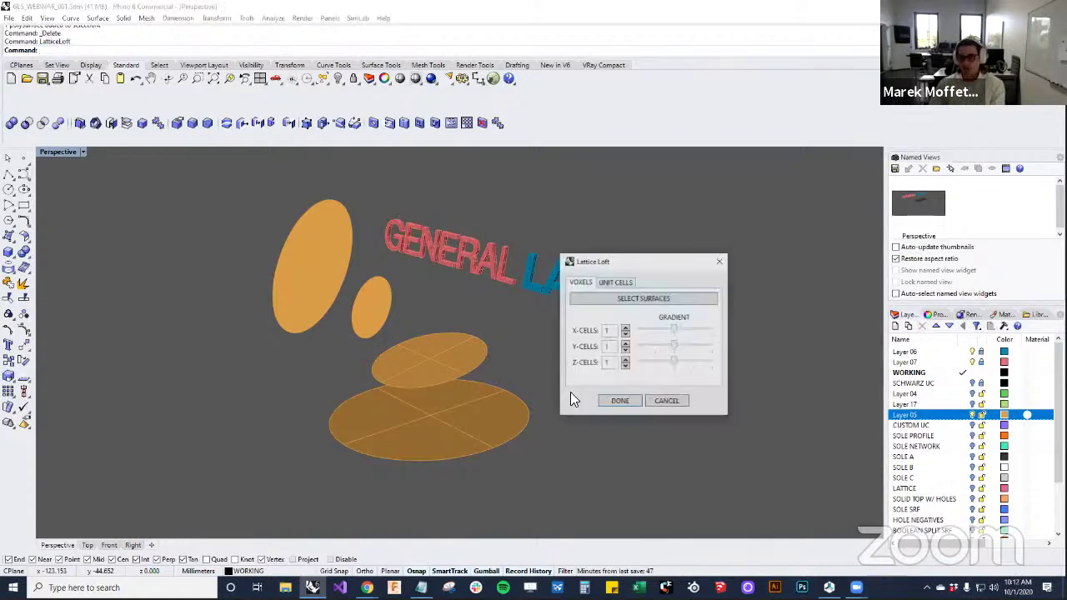
click(600, 299)
click(498, 408)
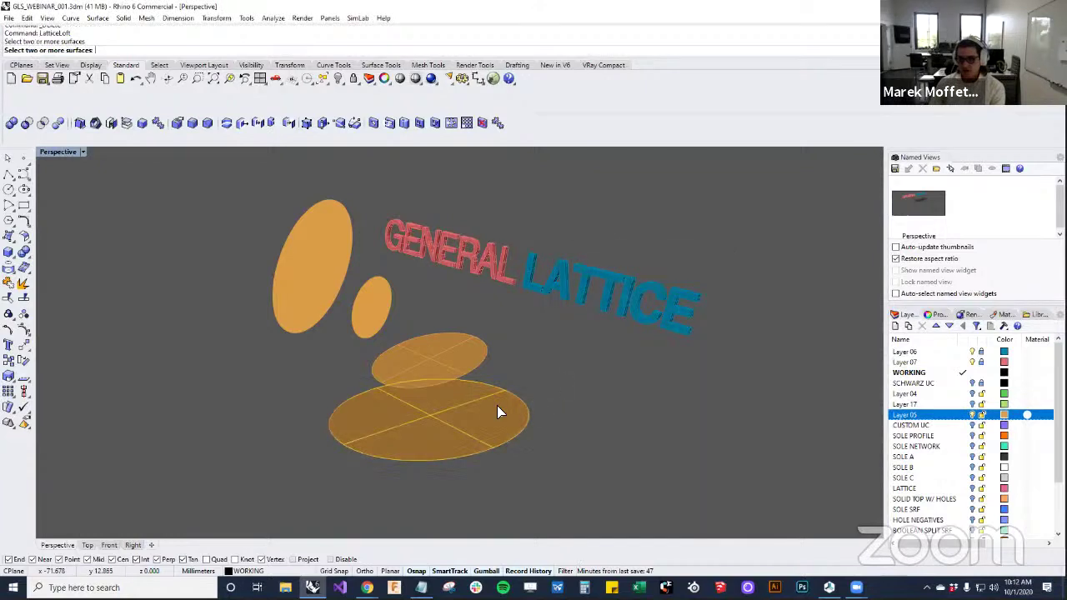
click(470, 358)
click(383, 317)
click(345, 286)
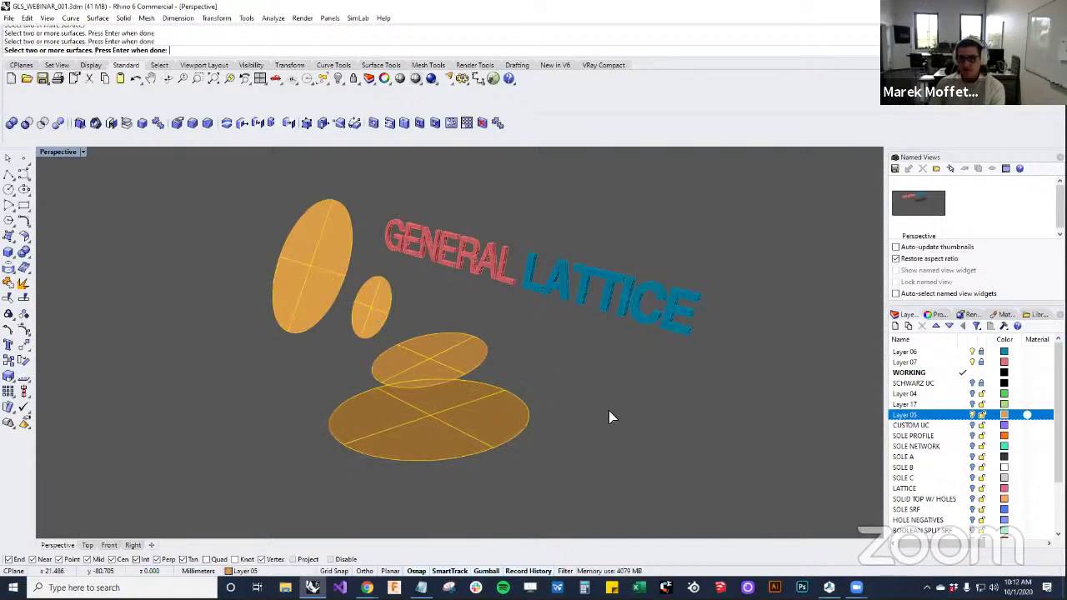
right_drag(607, 417, 540, 442)
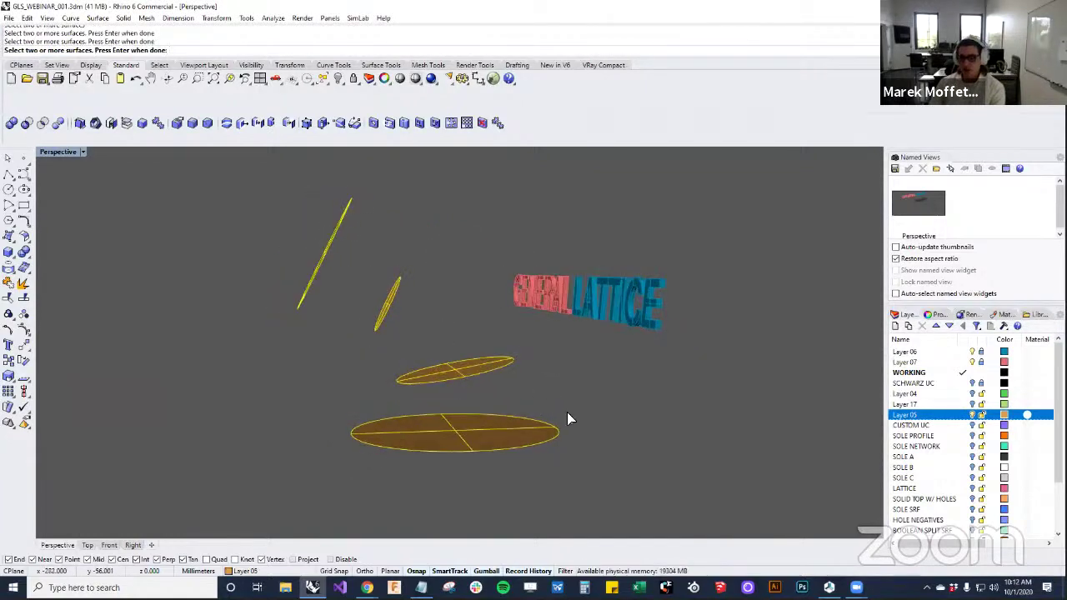
key(Return)
right_drag(449, 411, 642, 425)
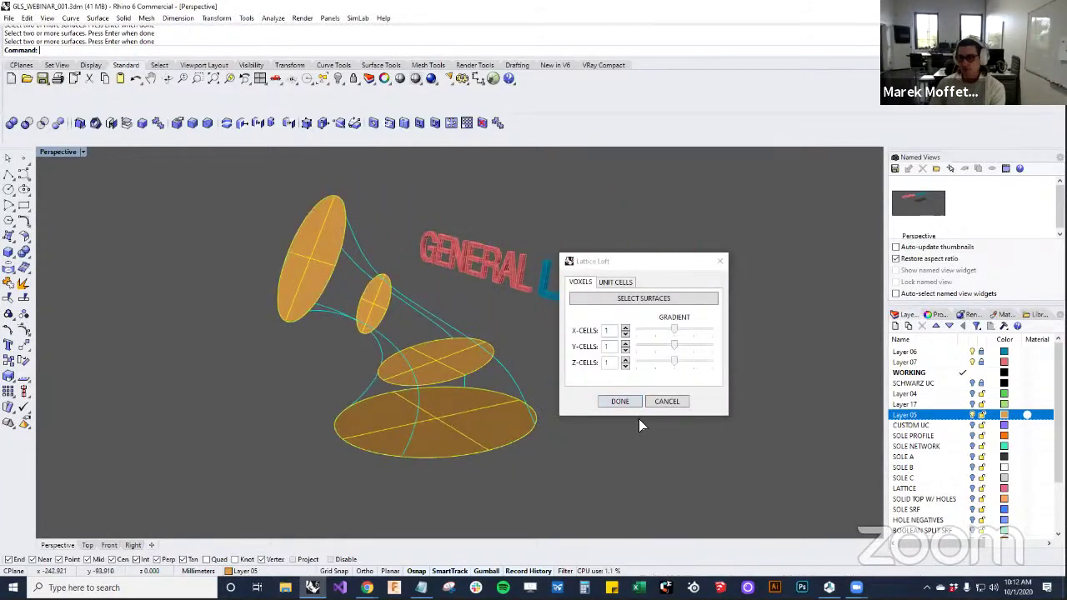
Set the loft's X-cells and Y-cells to 2 and try out the Y gradient, keeping it near the middle
click(625, 329)
click(625, 344)
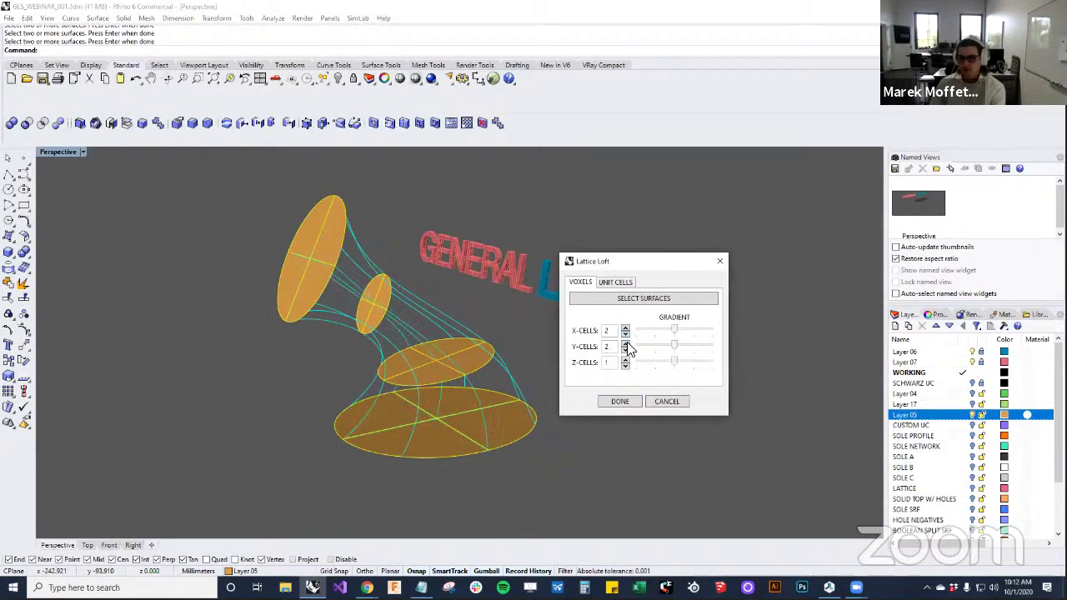
right_drag(493, 372, 541, 374)
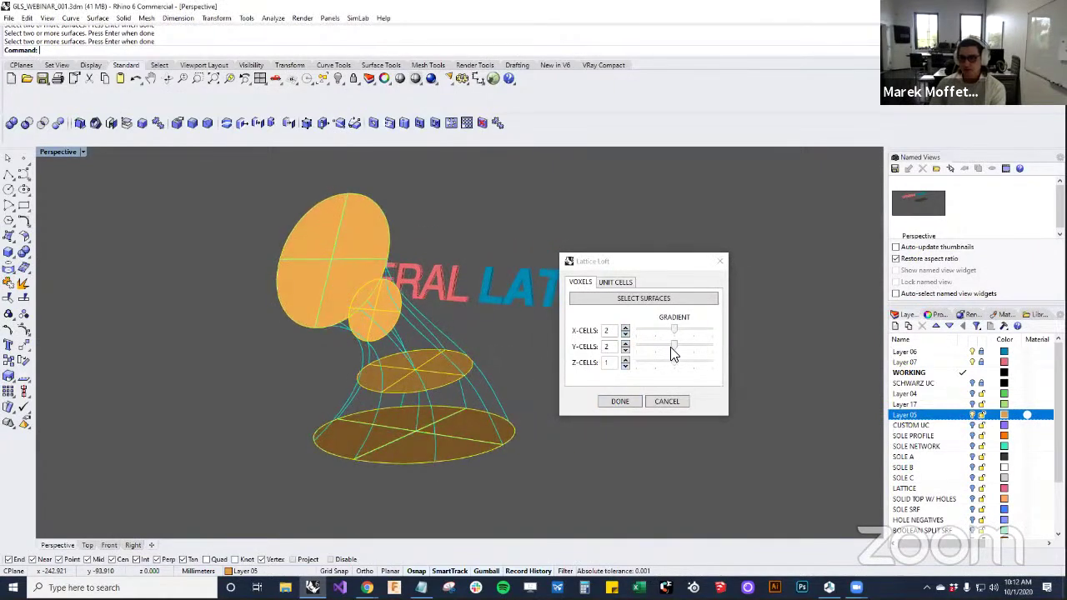
mouse_move(665, 345)
mouse_down()
mouse_move(642, 348)
mouse_move(673, 345)
mouse_up()
right_drag(503, 451, 550, 451)
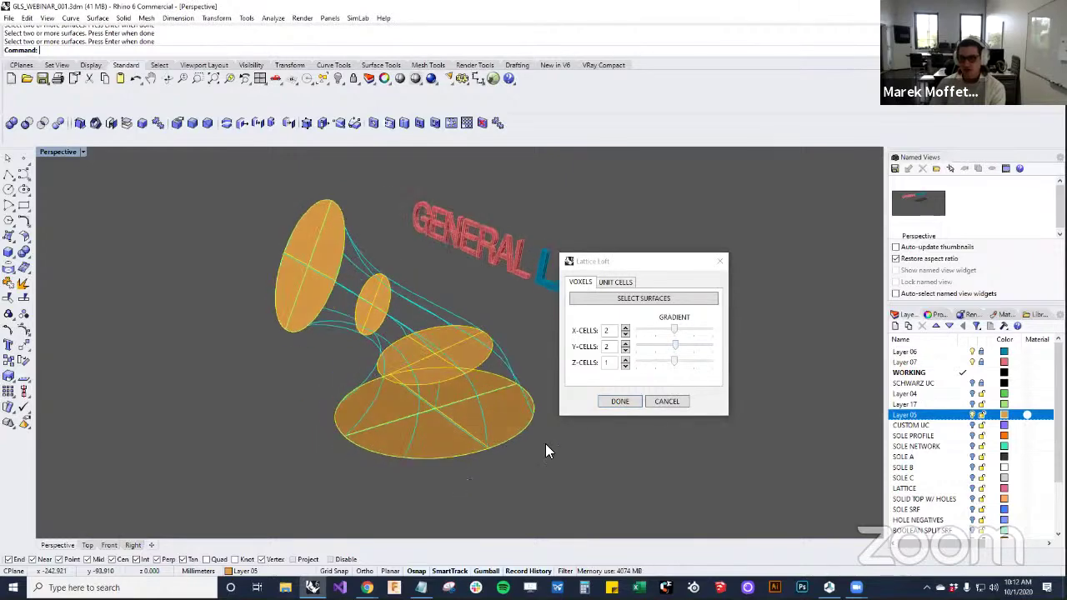
Set the loft's Z-cells to 8 and adjust the Z gradient to vary the voxel spacing along the loft
click(625, 359)
click(625, 359)
click(625, 359)
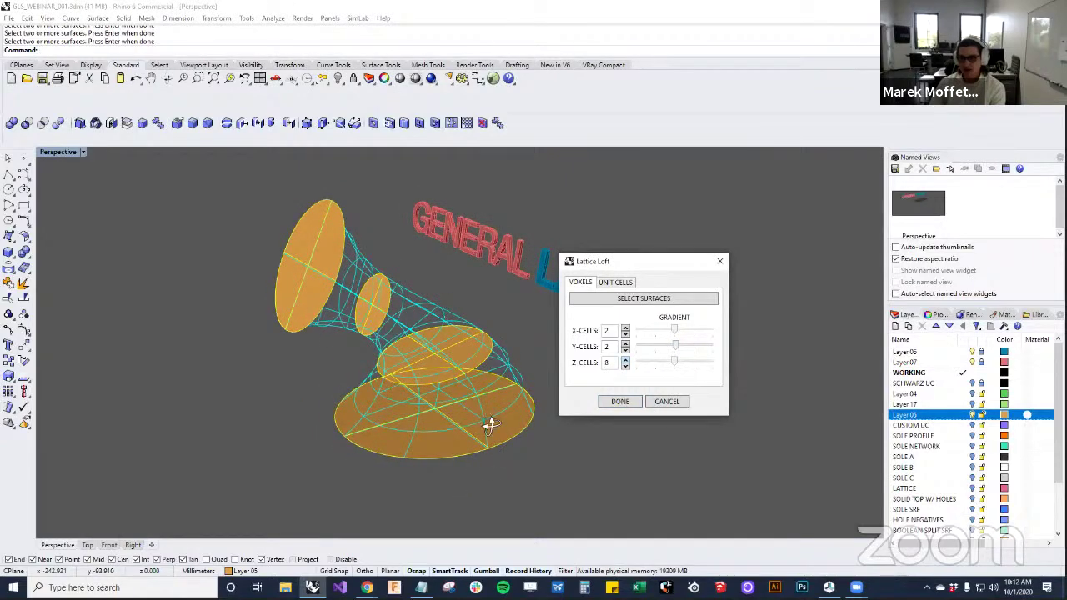
right_drag(490, 425, 450, 416)
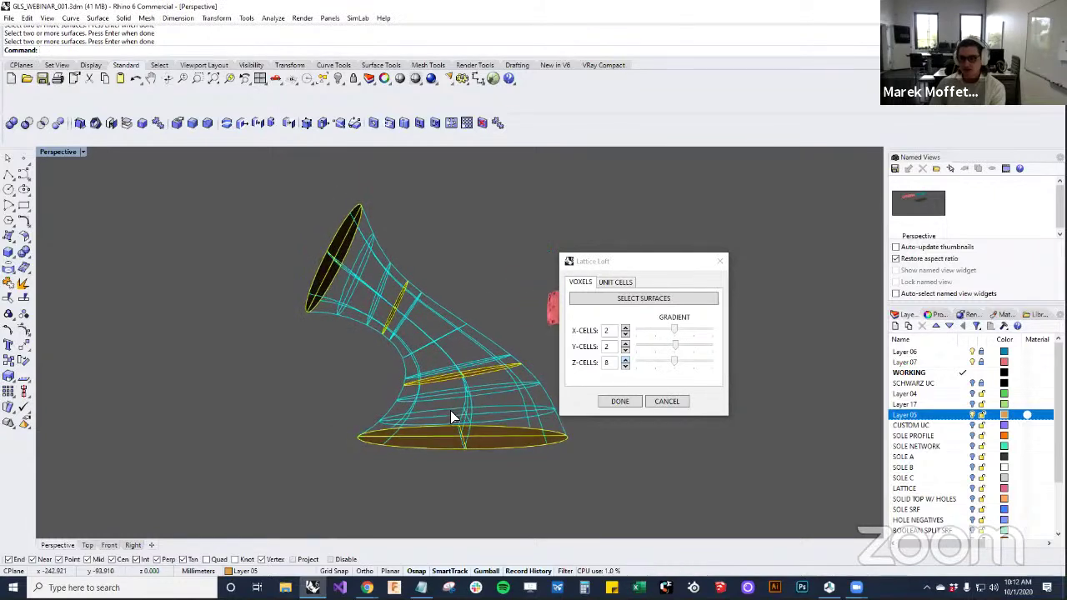
scroll(451, 411, up, 4)
mouse_move(484, 305)
right_down()
mouse_move(441, 409)
mouse_move(490, 316)
right_up()
scroll(499, 336, up, 2)
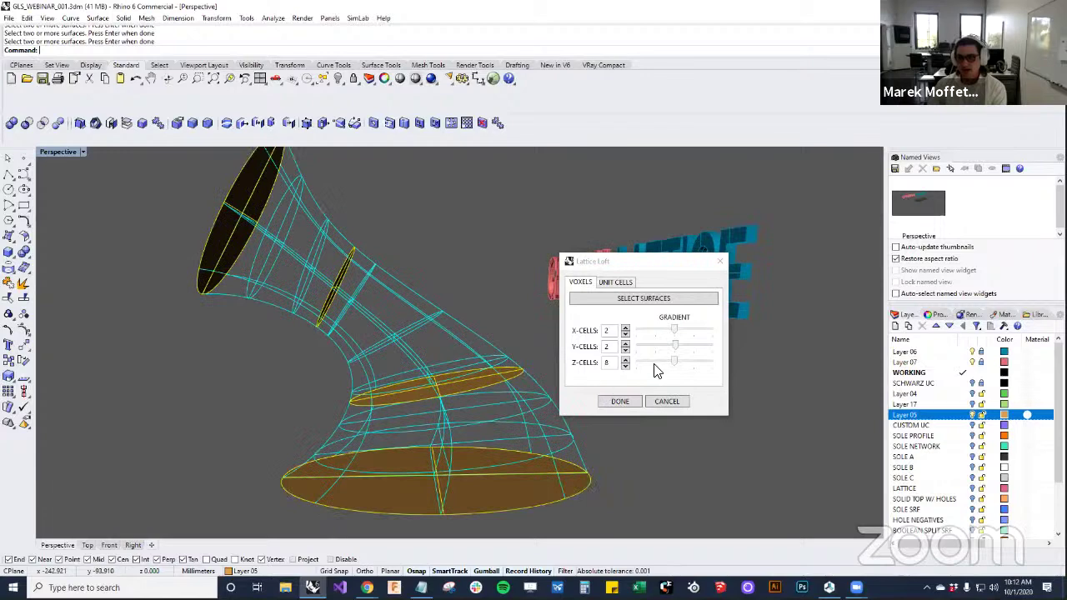
mouse_move(677, 364)
mouse_down()
mouse_move(688, 364)
mouse_move(659, 358)
mouse_move(673, 357)
mouse_up()
mouse_move(482, 414)
right_down()
mouse_move(501, 414)
mouse_move(489, 423)
right_up()
Generate a lattice in the disc loft using the TPMS family's Schwarz unit cell
click(630, 284)
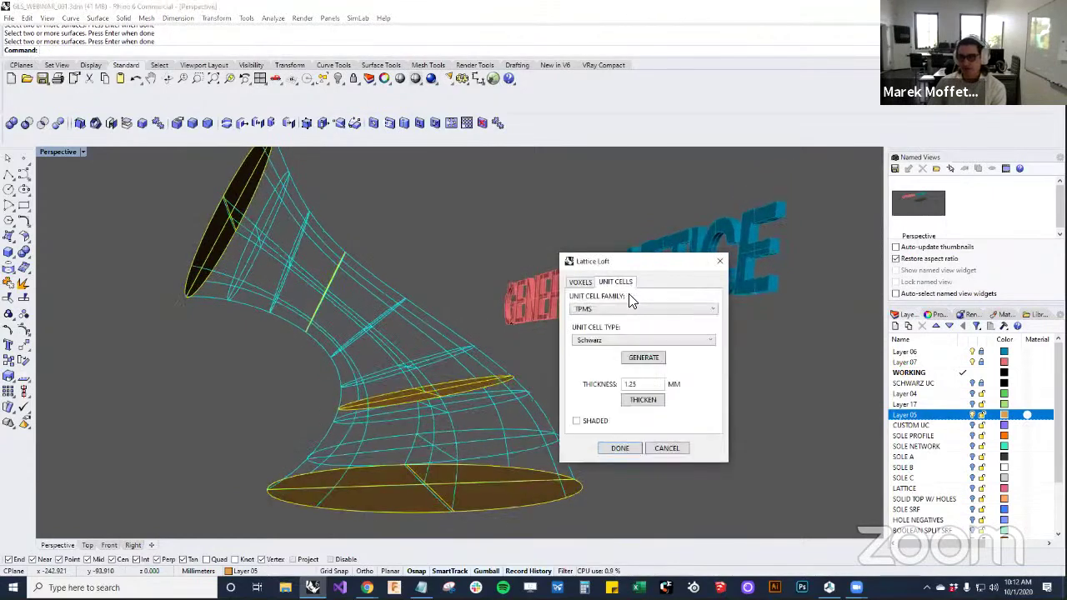
click(631, 341)
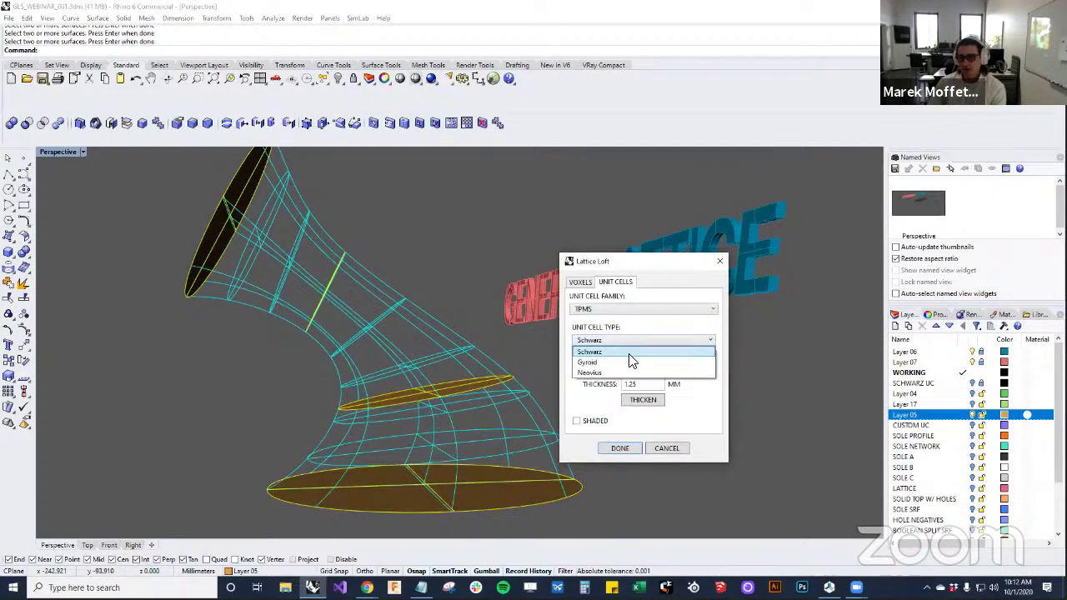
click(630, 356)
click(641, 357)
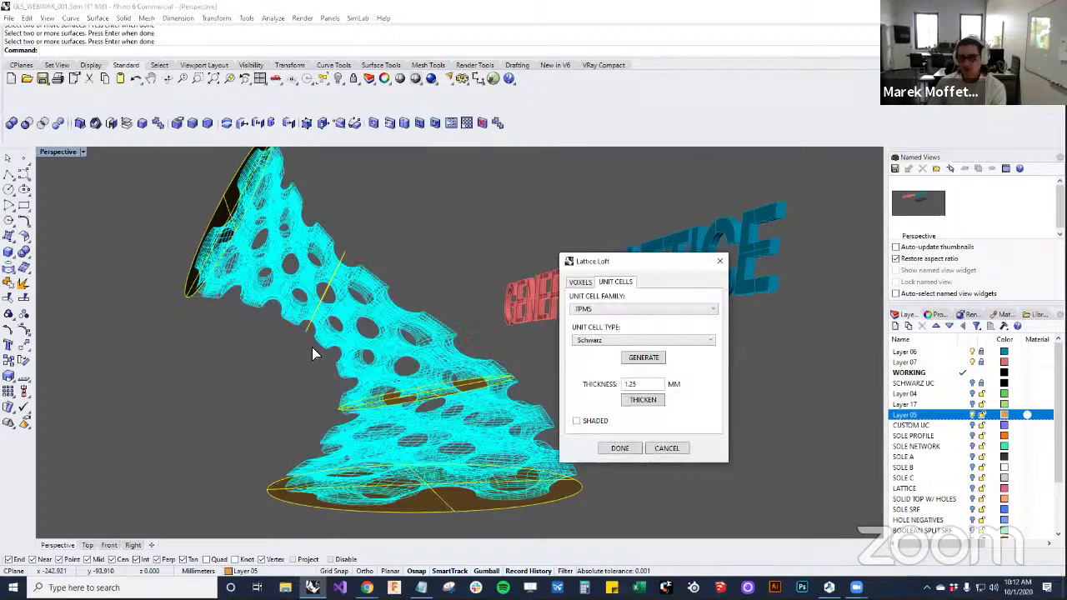
right_drag(360, 328, 565, 375)
Thicken the Schwarz lattice to 0.75 mm and finish the lattice loft
click(565, 375)
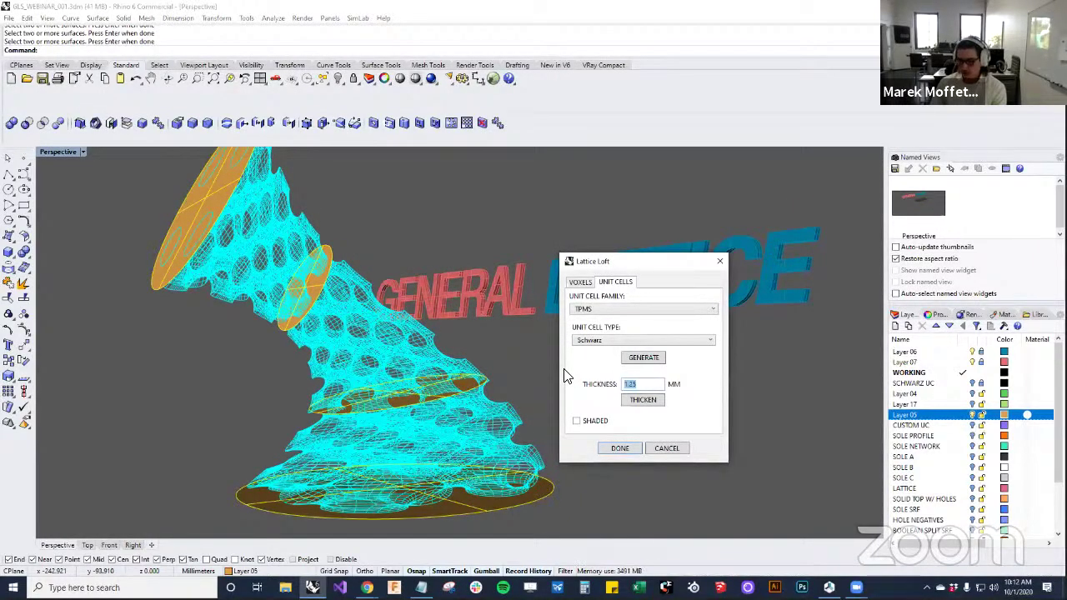
key(Left)
text(.)
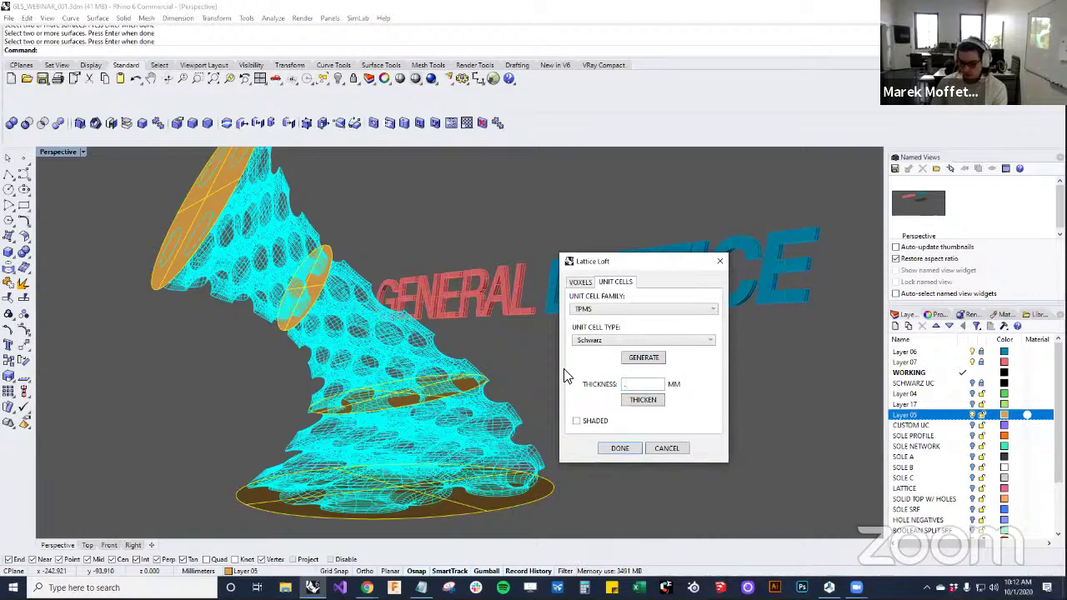
text(75)
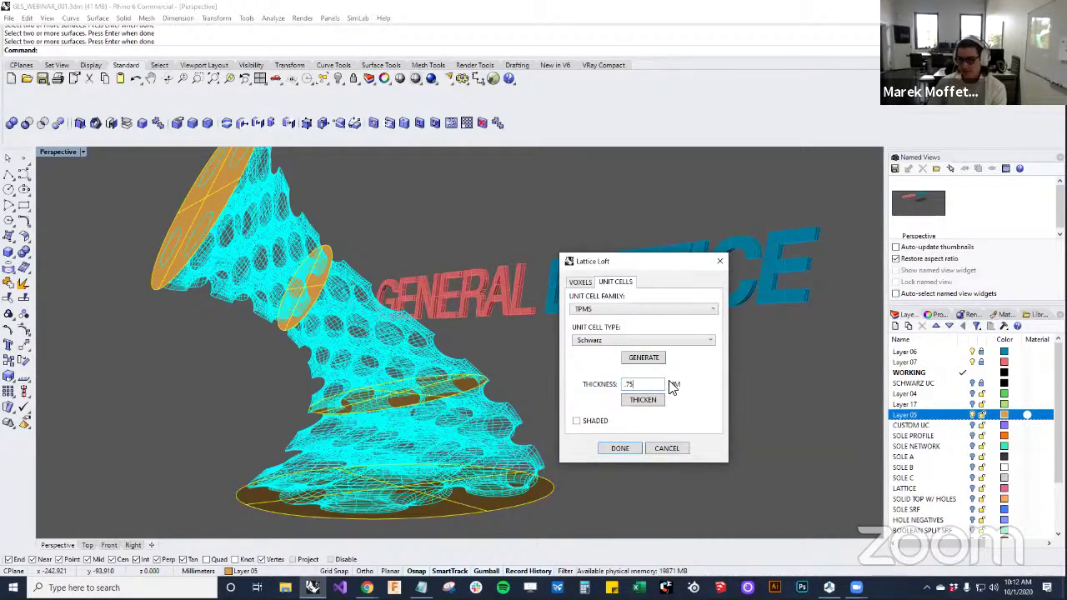
click(642, 400)
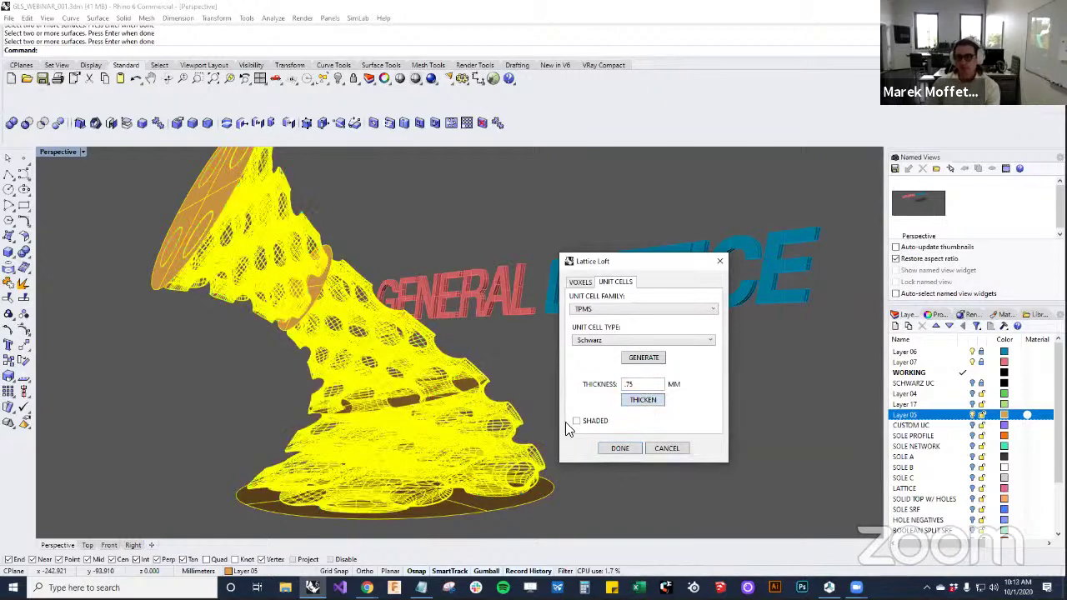
click(614, 448)
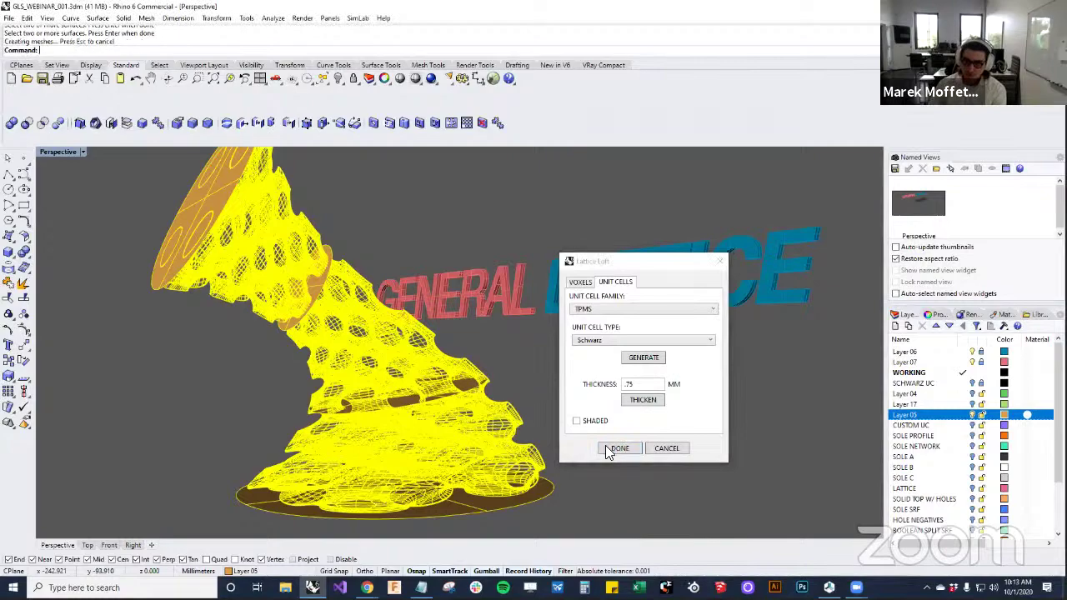
Check the finished Schwarz lattice from several angles and delete it, leaving the four discs
right_drag(512, 417, 424, 414)
right_drag(486, 401, 442, 436)
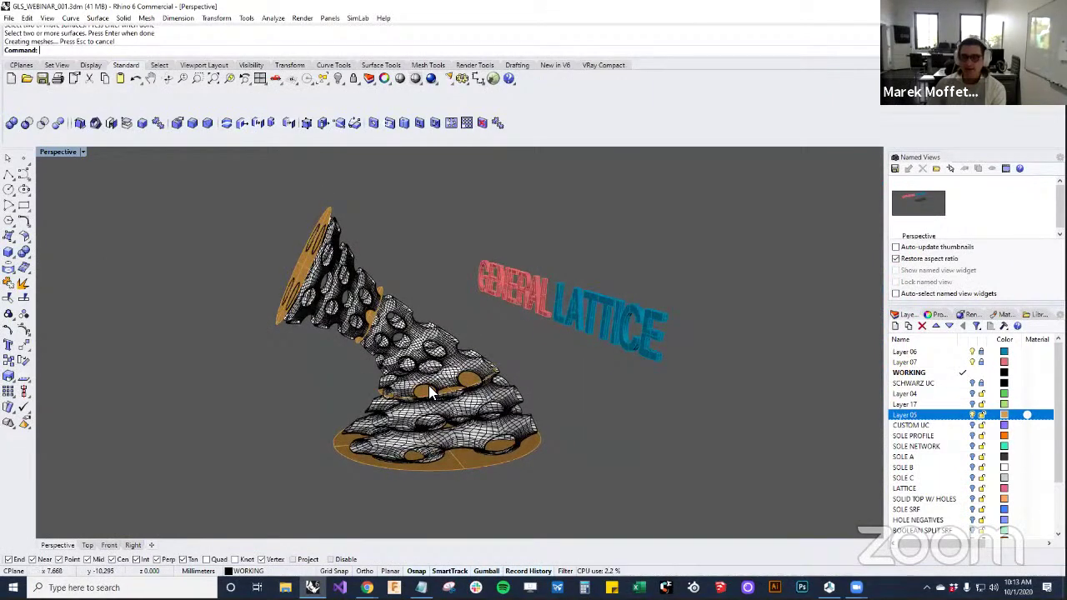
right_drag(373, 380, 415, 346)
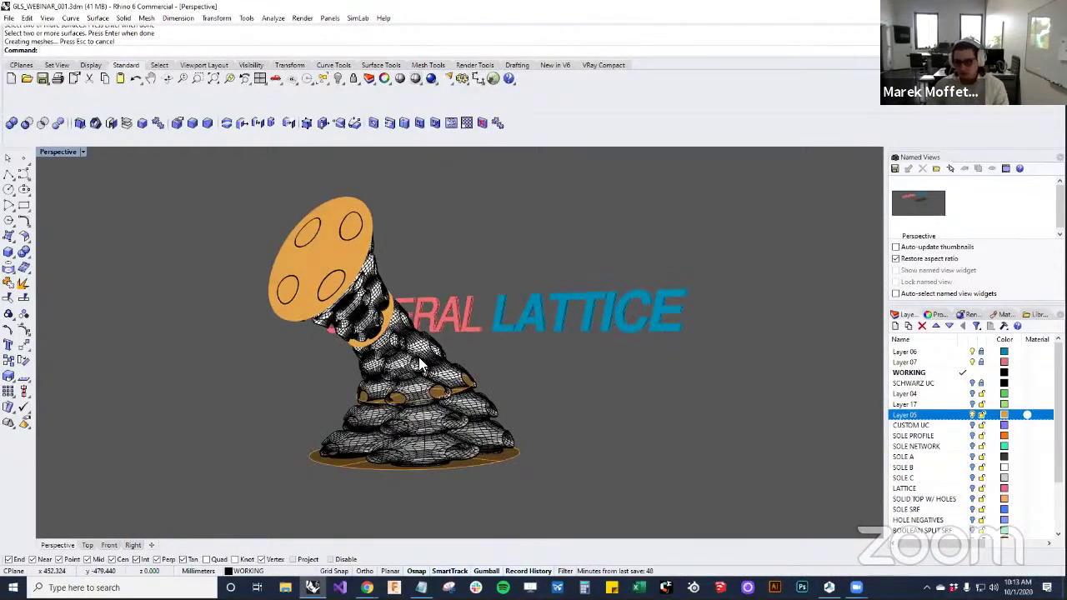
click(419, 356)
key(Delete)
right_drag(559, 399, 485, 417)
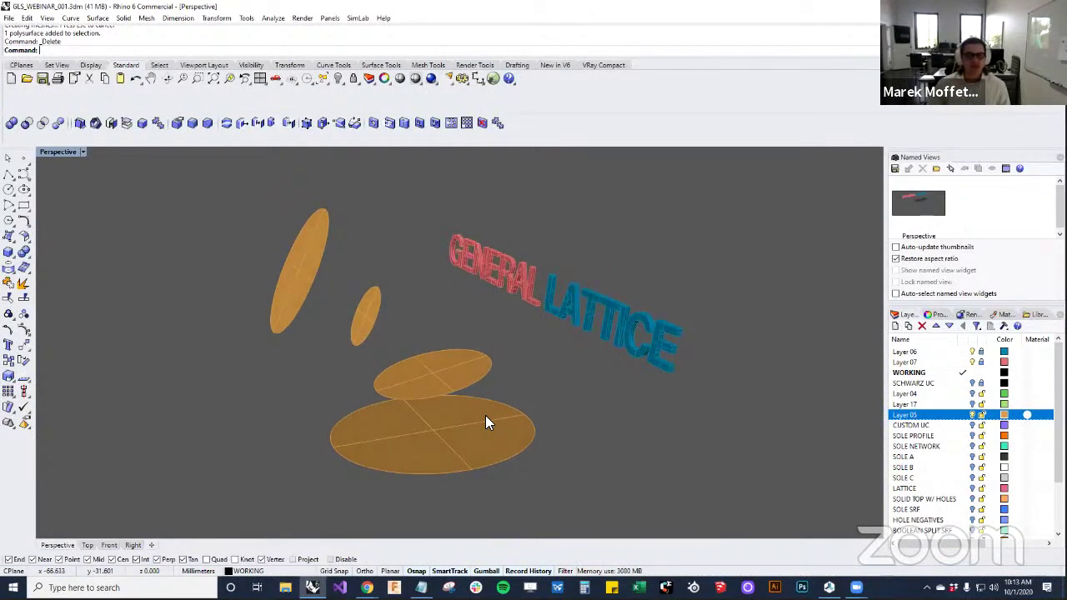
Run LatticeLoft again and select the four flat discs from the base upward as its surfaces
text(LatticeLoft)
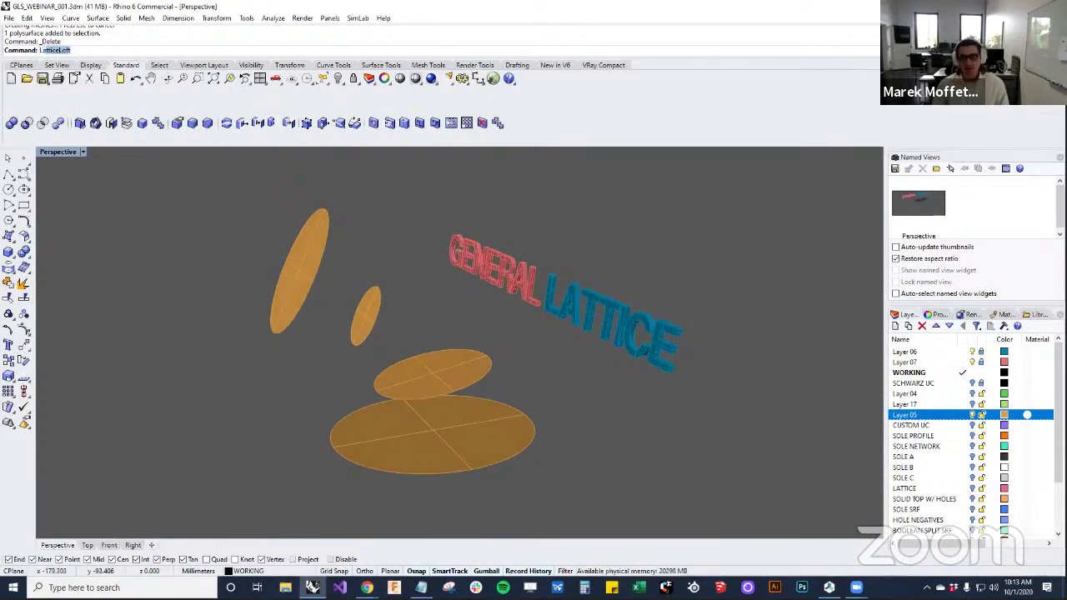
key(Return)
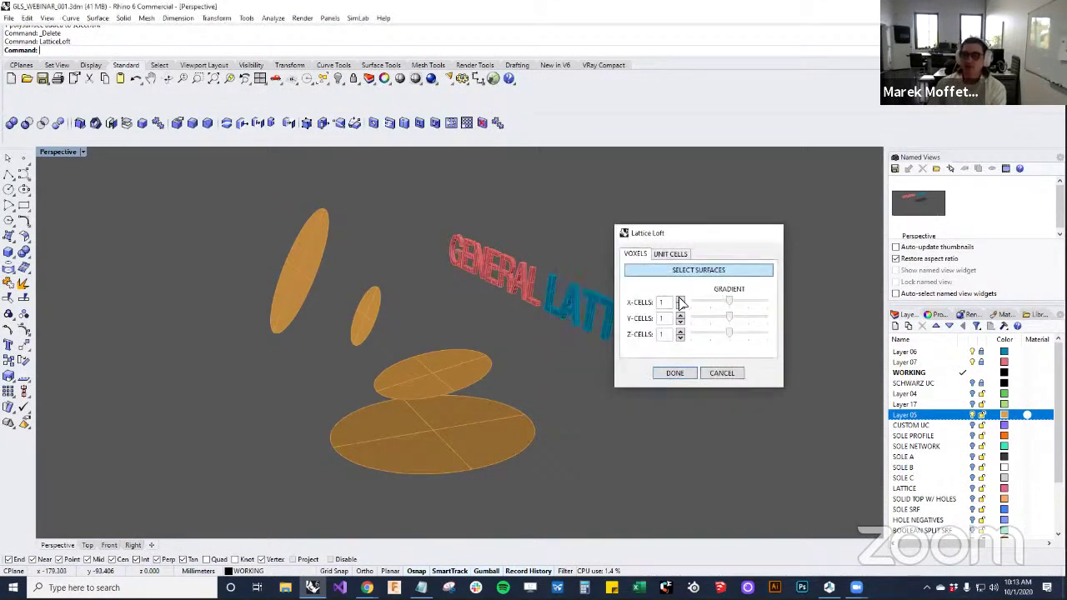
click(711, 266)
click(465, 385)
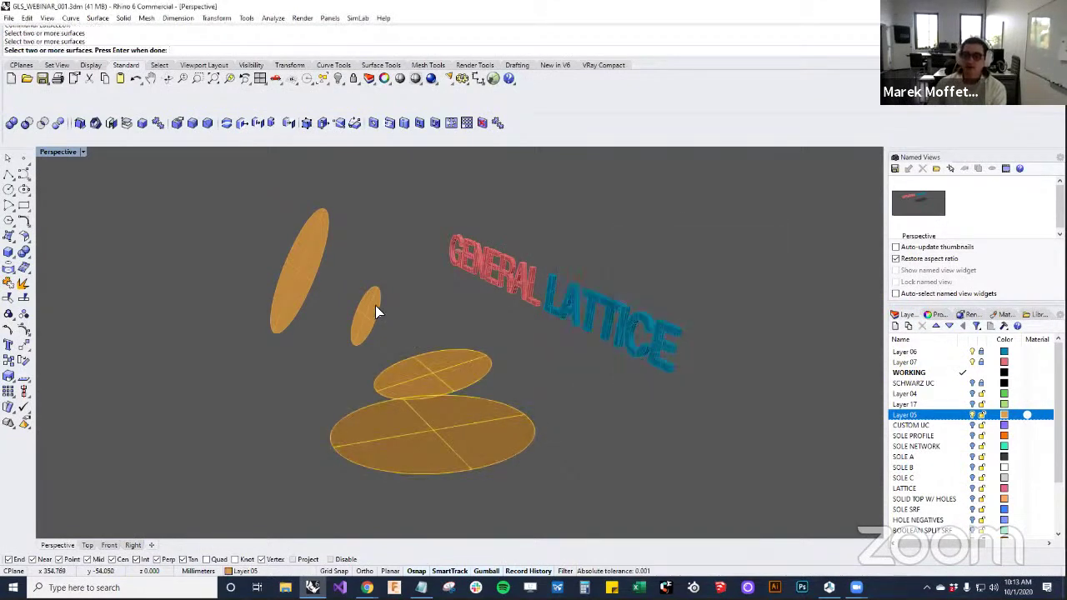
click(375, 311)
click(318, 250)
right_click(397, 227)
right_drag(421, 298, 615, 311)
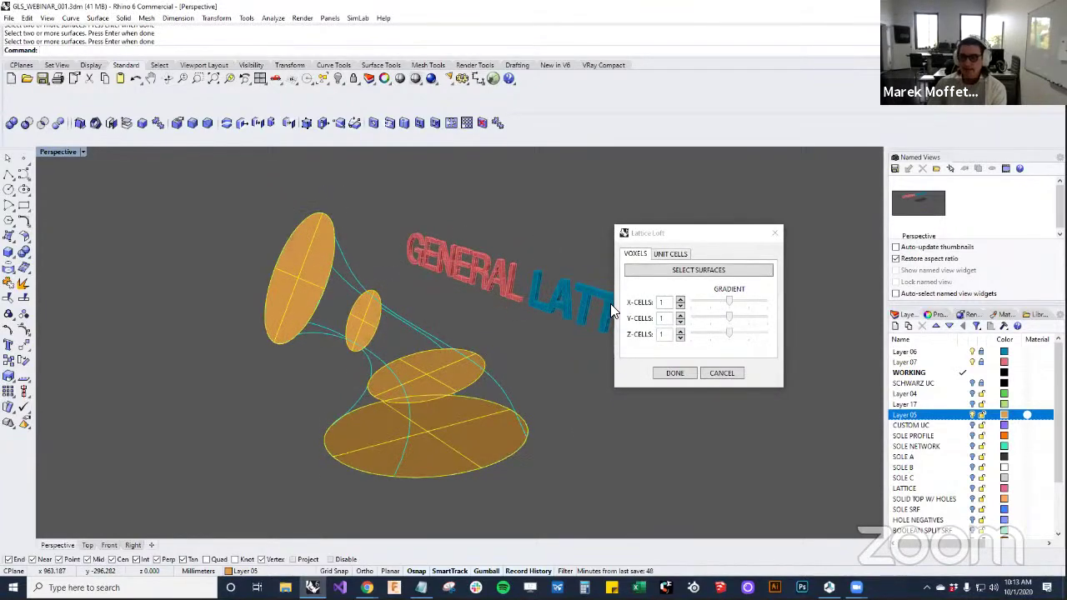
Set the voxels to 2 X-cells, 2 Y-cells and 6 Z-cells, and shift the Z gradient slightly below its middle
click(680, 299)
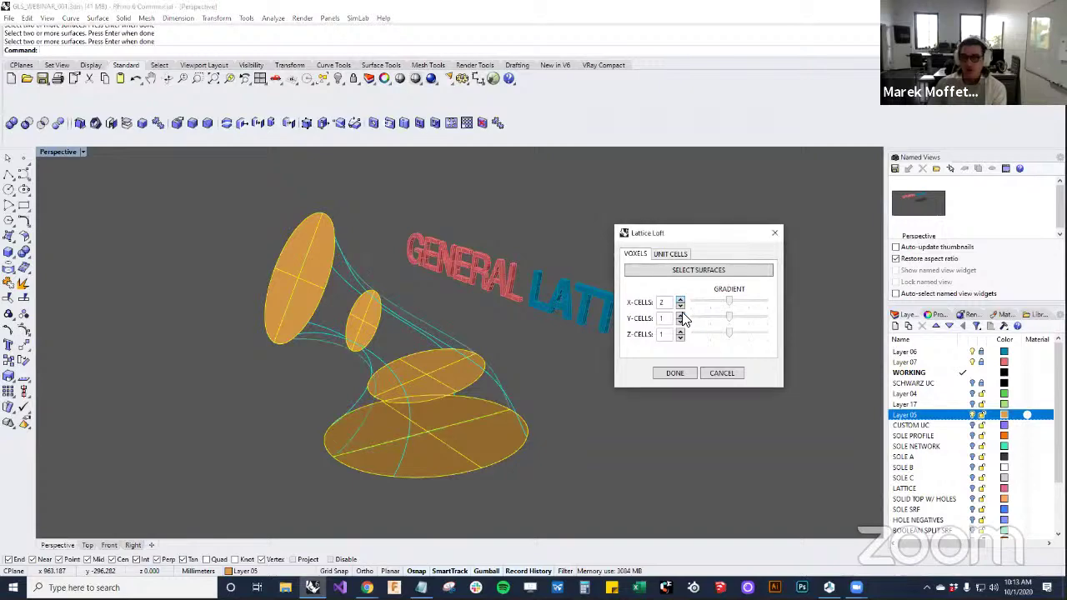
click(680, 315)
click(680, 332)
click(680, 332)
click(680, 331)
click(680, 332)
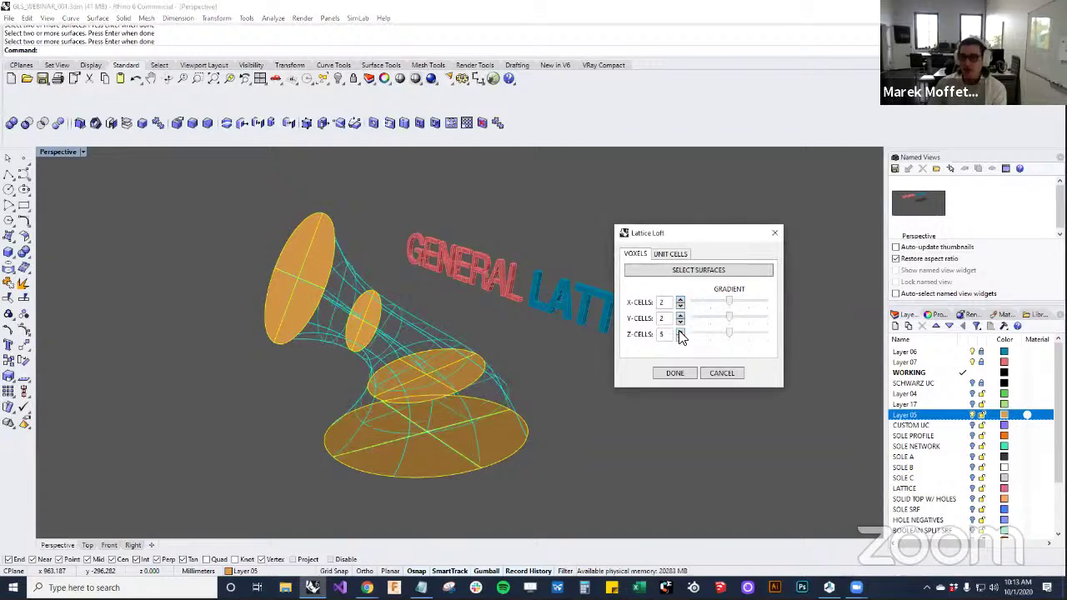
click(680, 331)
right_drag(516, 404, 488, 364)
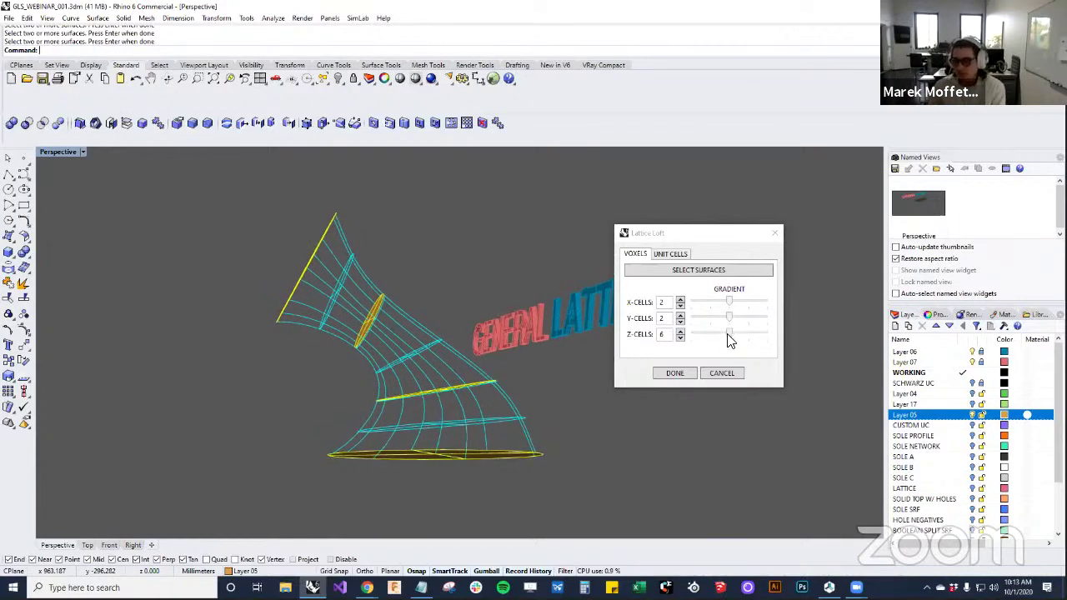
mouse_move(729, 337)
mouse_down()
mouse_move(738, 338)
mouse_move(727, 338)
mouse_up()
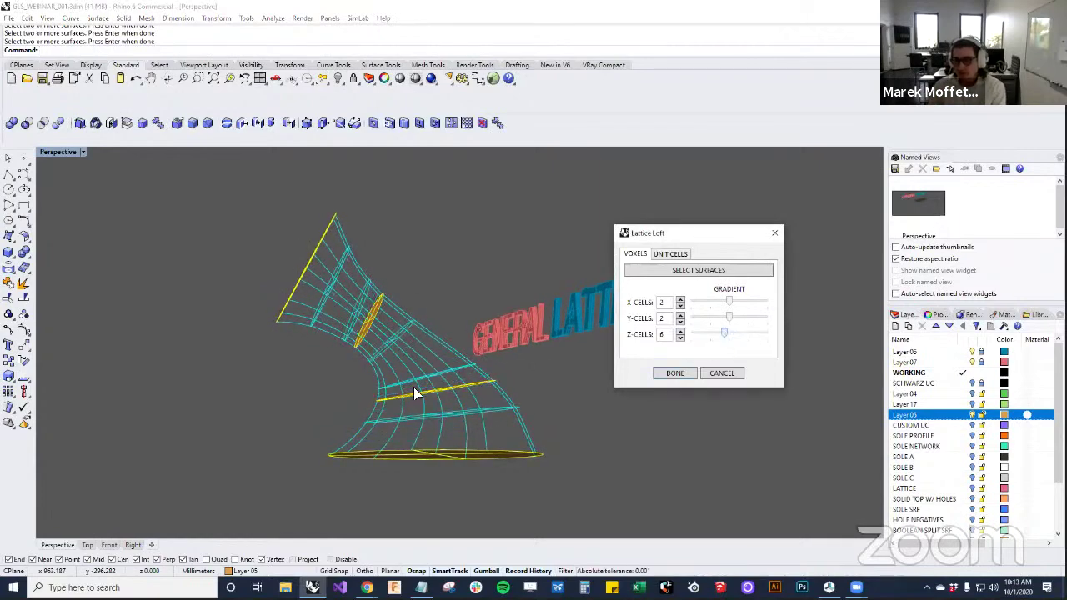
right_drag(414, 388, 484, 429)
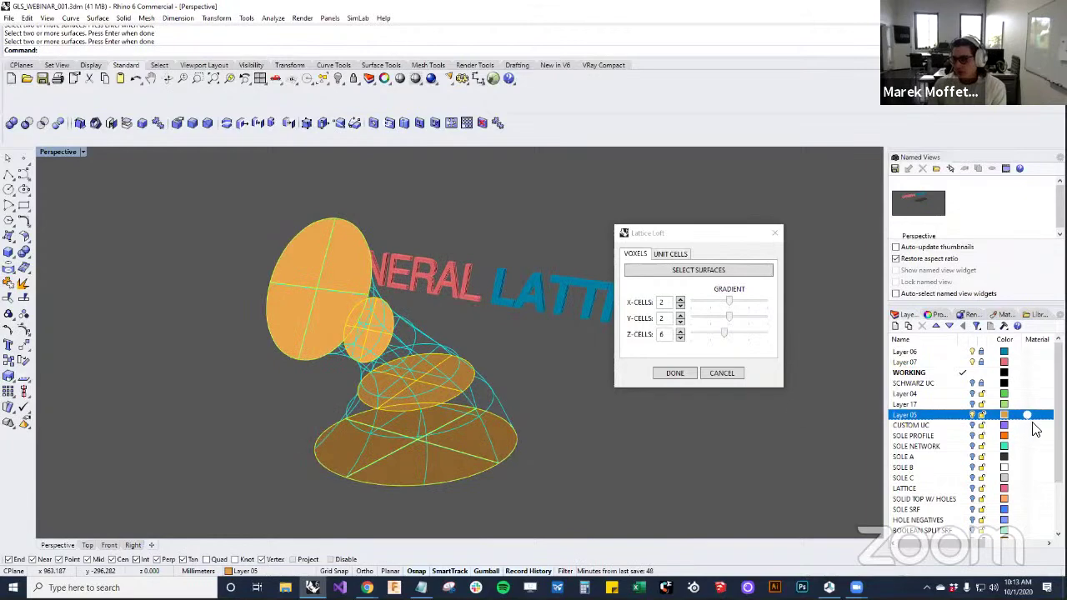
Turn on the CUSTOM UC layer to show the sphere unit cell, and open the lattice loft's unit cell settings
click(975, 424)
right_drag(411, 464, 500, 419)
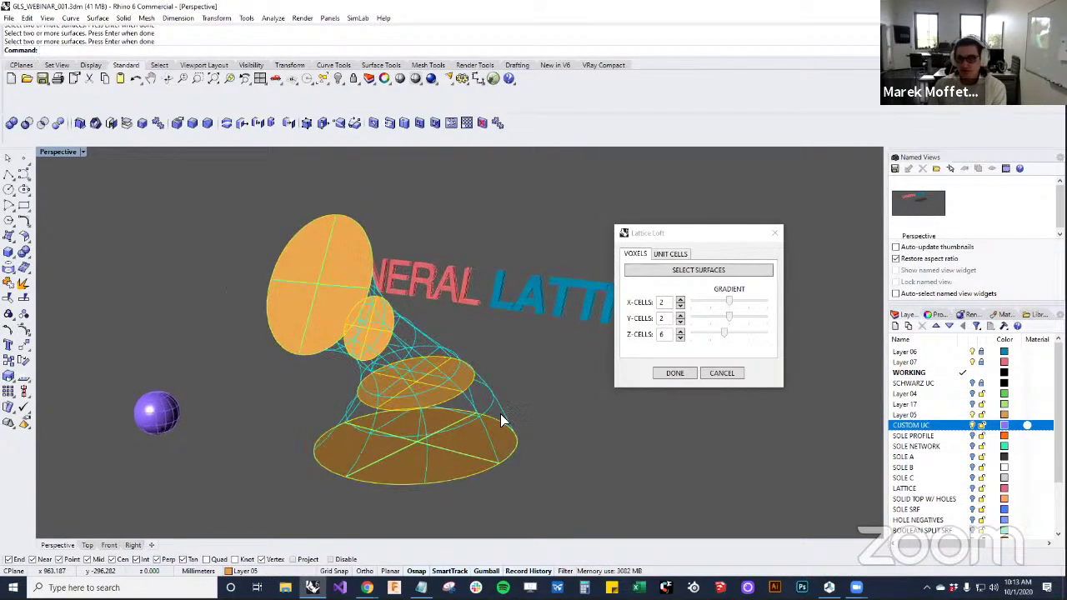
click(671, 254)
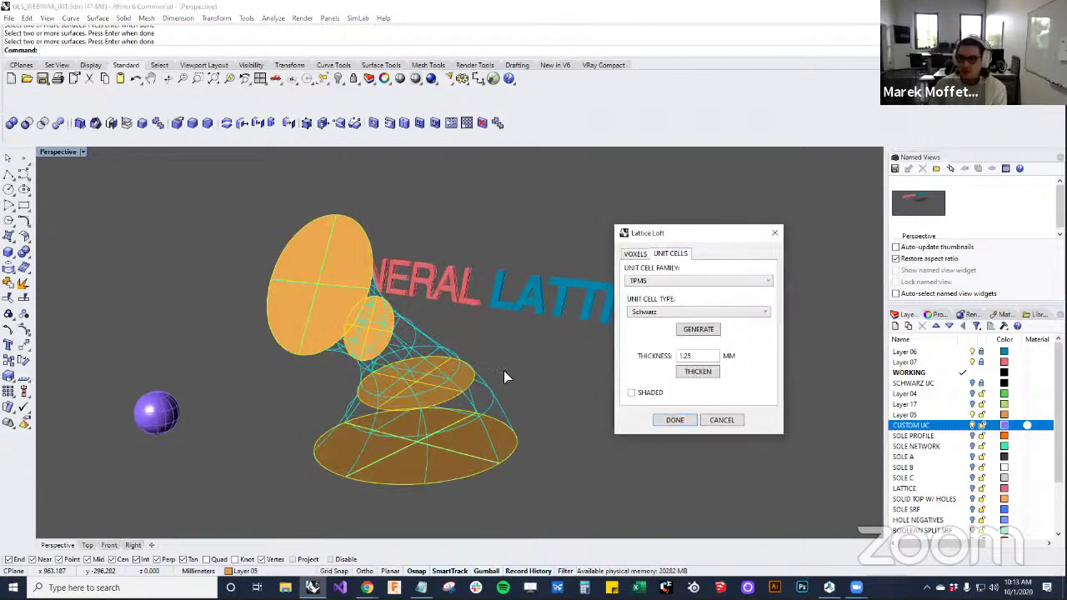
right_drag(503, 372, 192, 395)
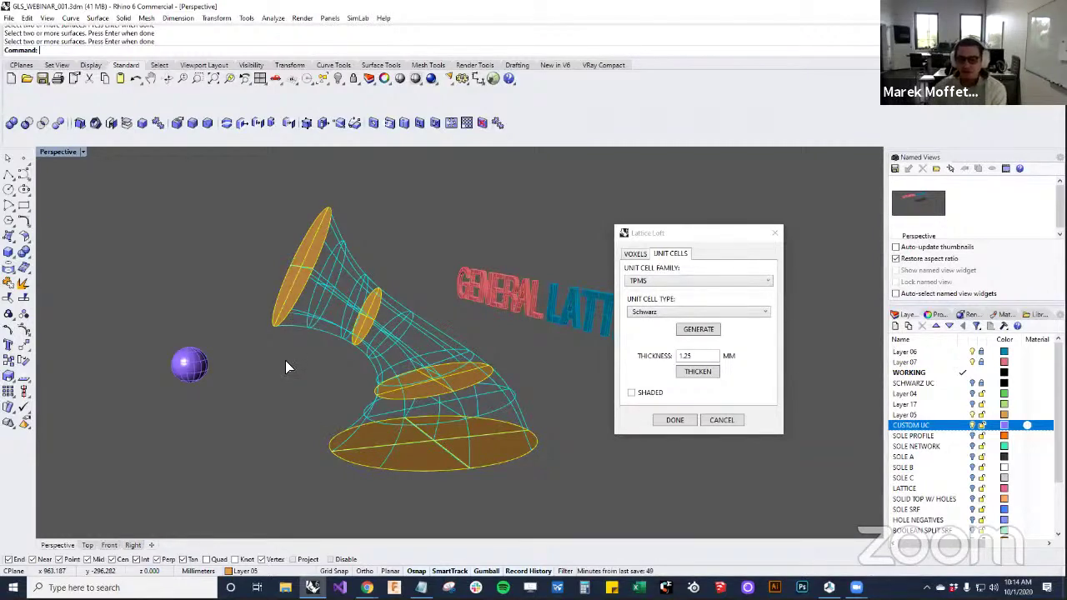
Set the unit cell family to CUSTOM, pick the purple sphere as the cell geometry, and generate the lattice
click(668, 280)
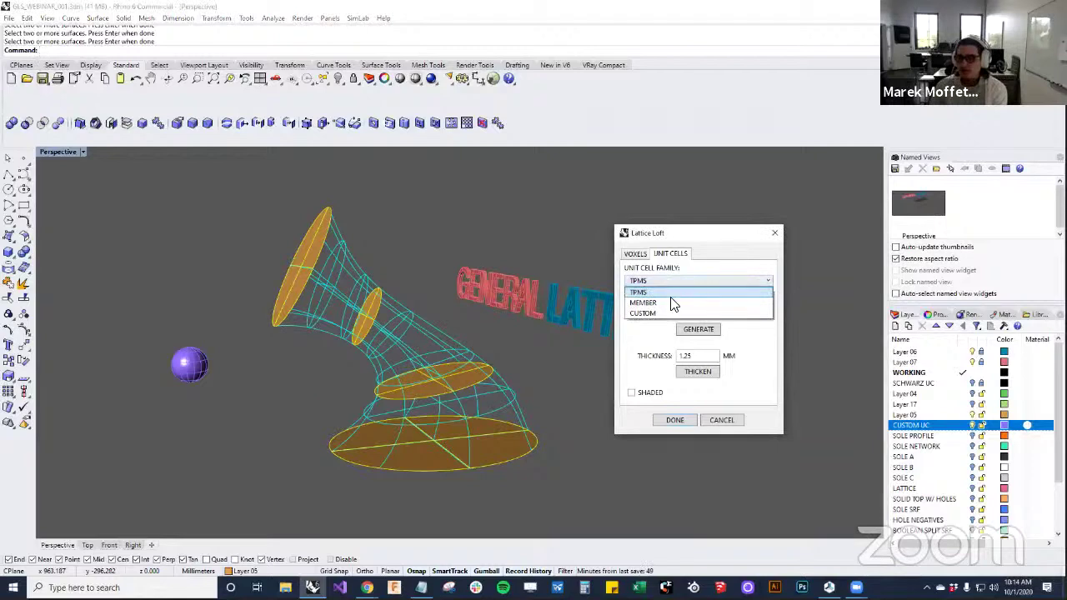
click(674, 310)
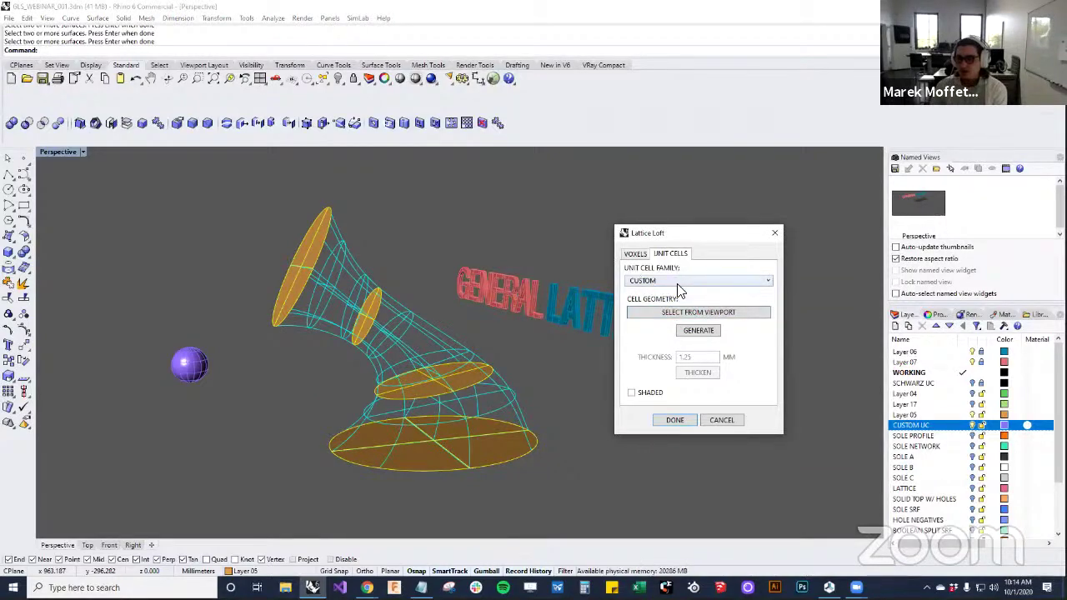
click(690, 312)
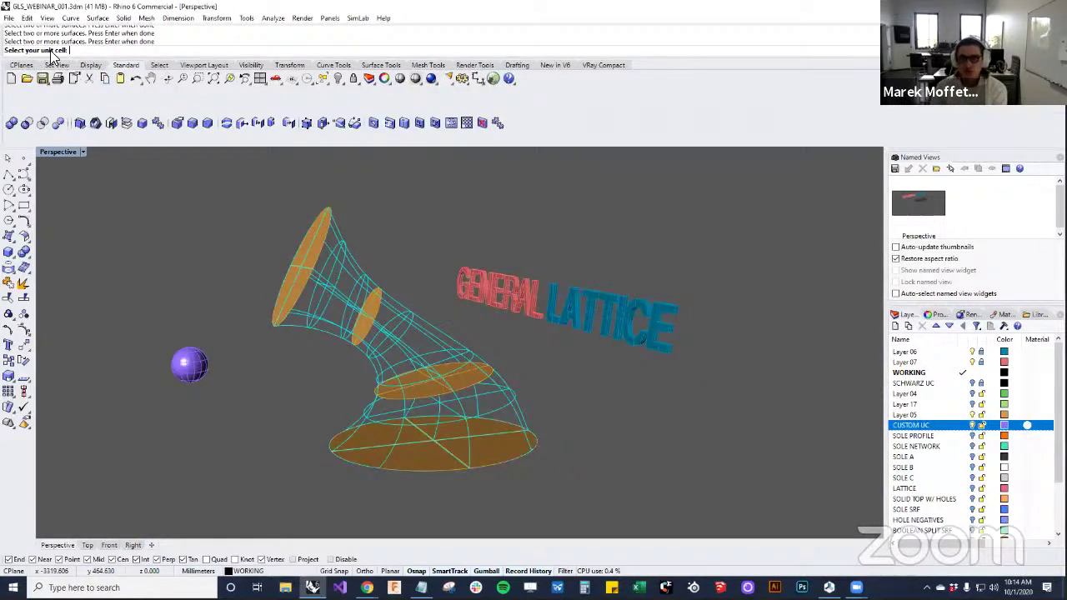
click(194, 363)
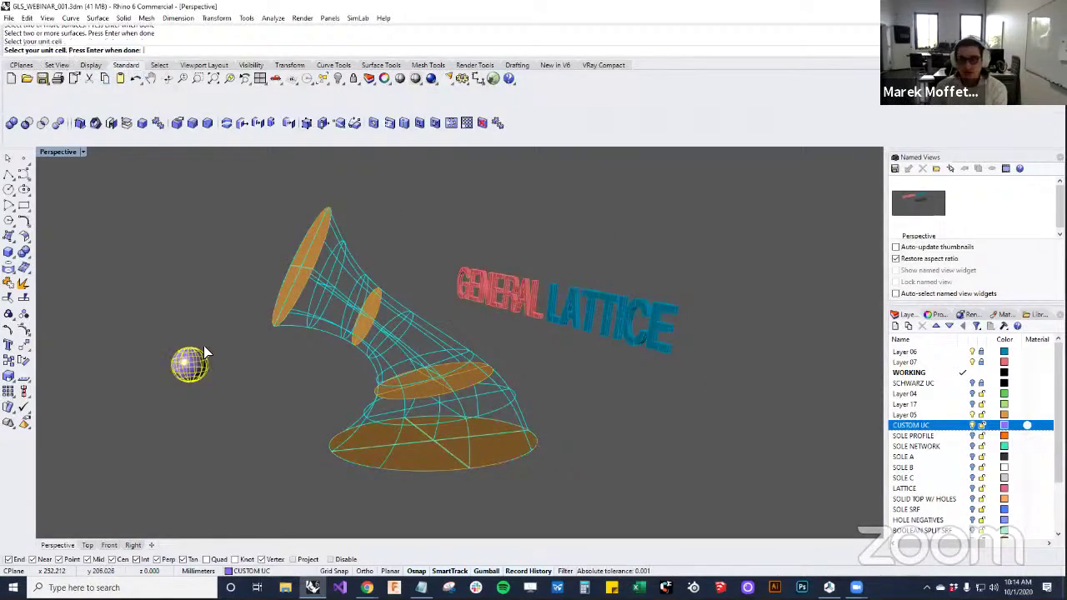
key(Return)
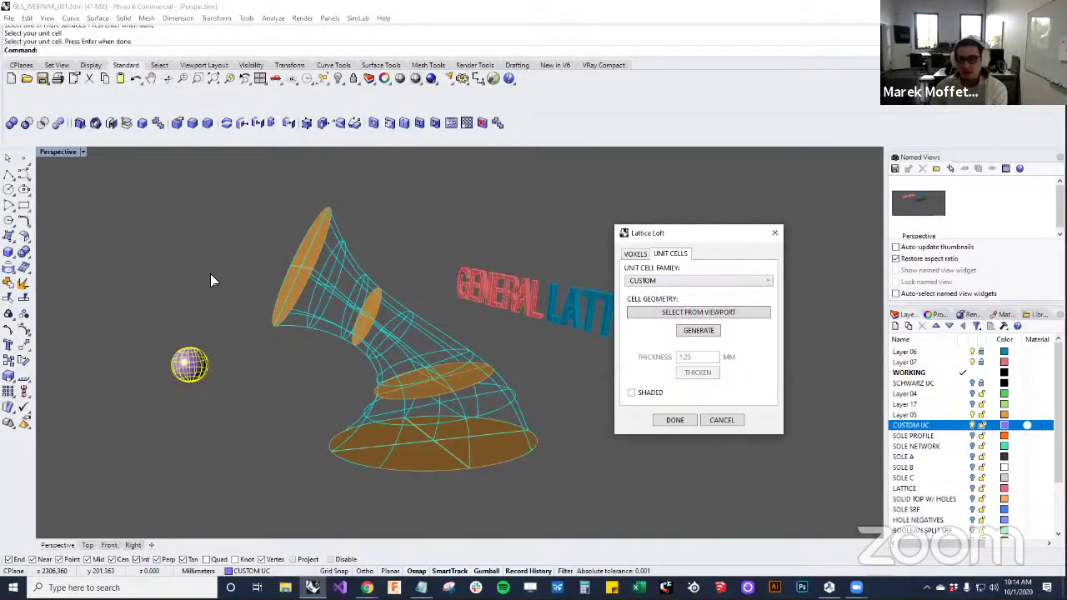
click(690, 332)
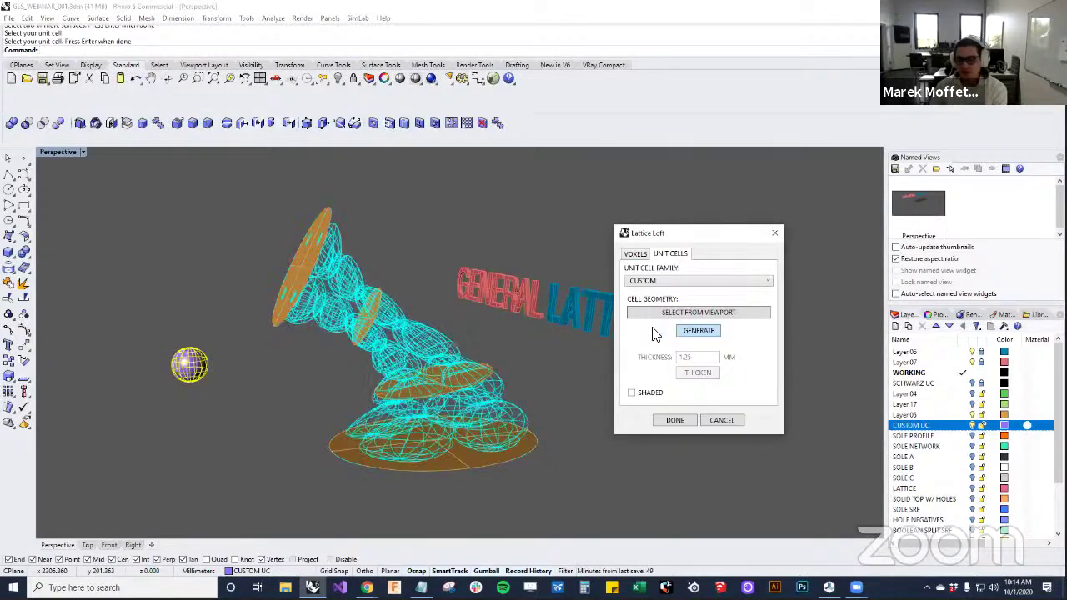
right_drag(488, 315, 454, 307)
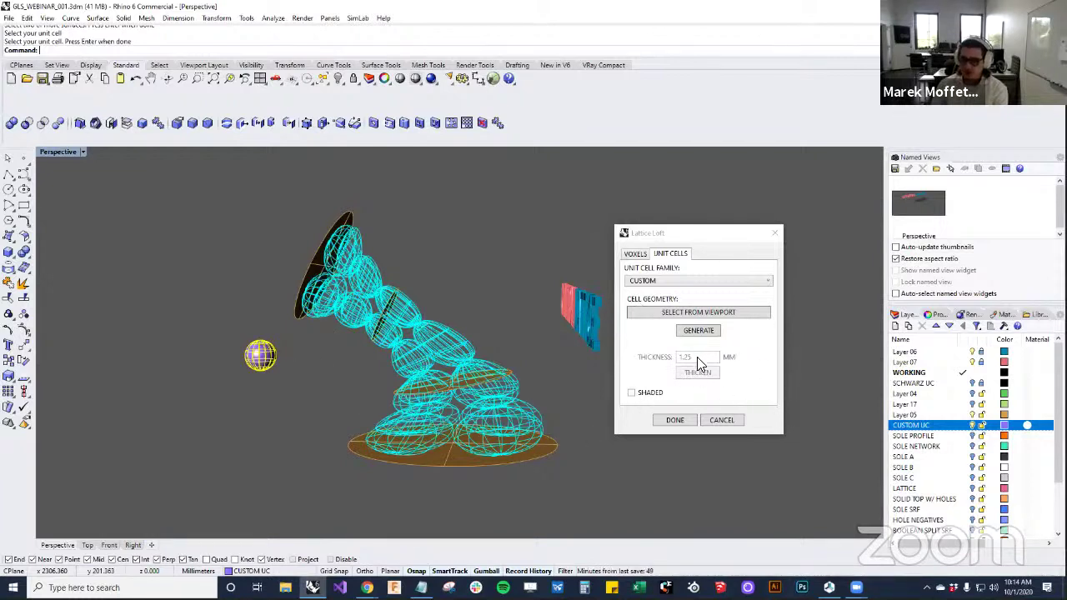
Turn on the shaded preview, check the sphere-based lattice from several angles, and accept the loft
click(653, 392)
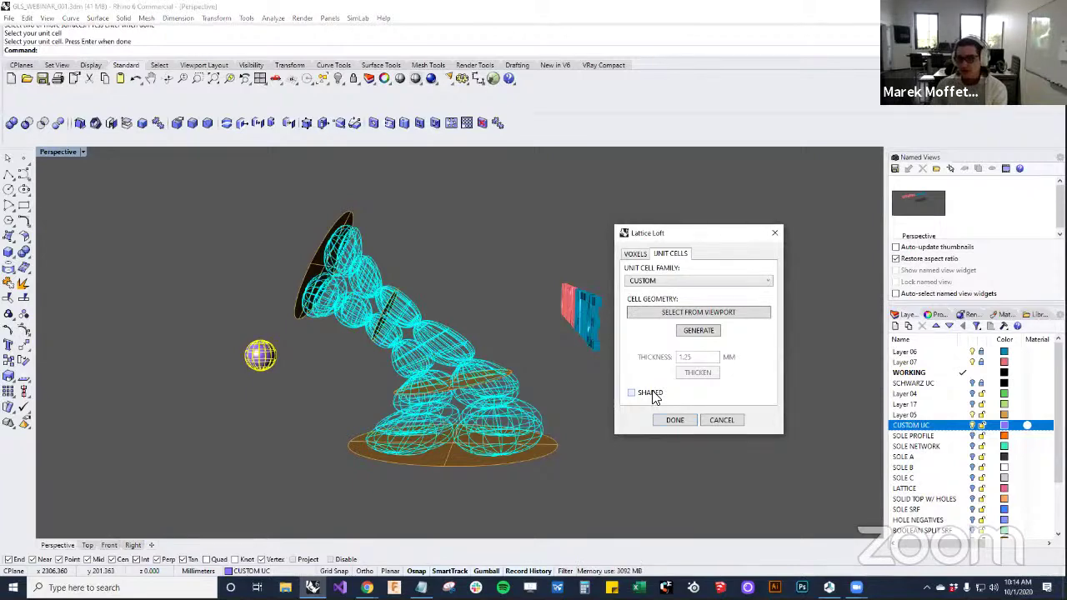
click(653, 392)
mouse_move(421, 404)
right_down()
mouse_move(400, 298)
mouse_move(446, 459)
mouse_move(408, 438)
right_up()
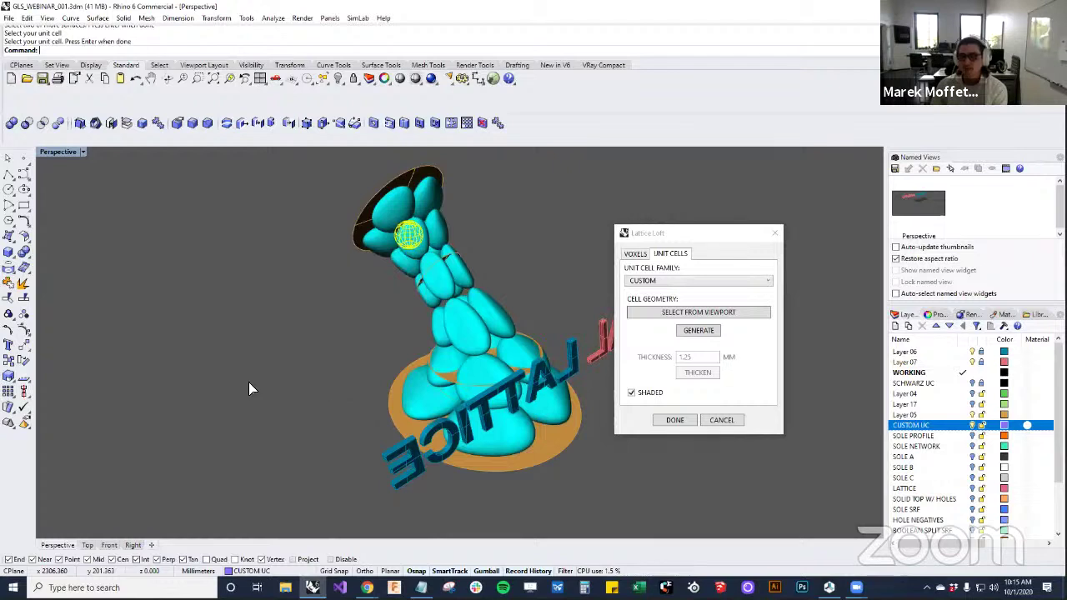
right_drag(345, 364, 345, 357)
right_drag(345, 389, 340, 383)
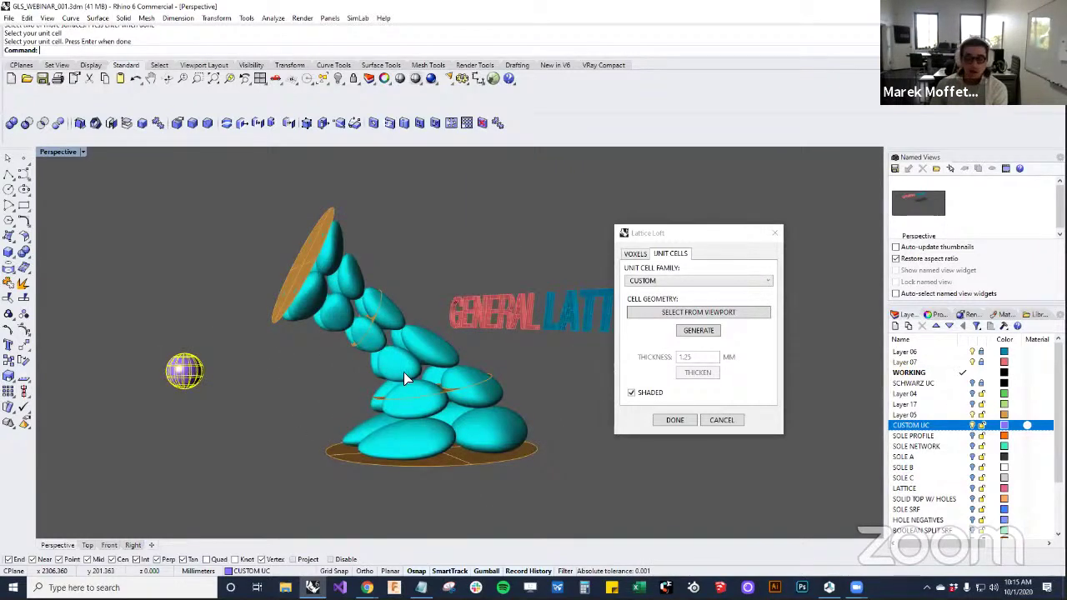
click(673, 421)
Inspect the finished custom-cell lattice and delete it, leaving the four discs and the sphere
right_drag(597, 394, 488, 345)
click(444, 354)
right_drag(461, 266, 553, 396)
click(553, 397)
click(498, 421)
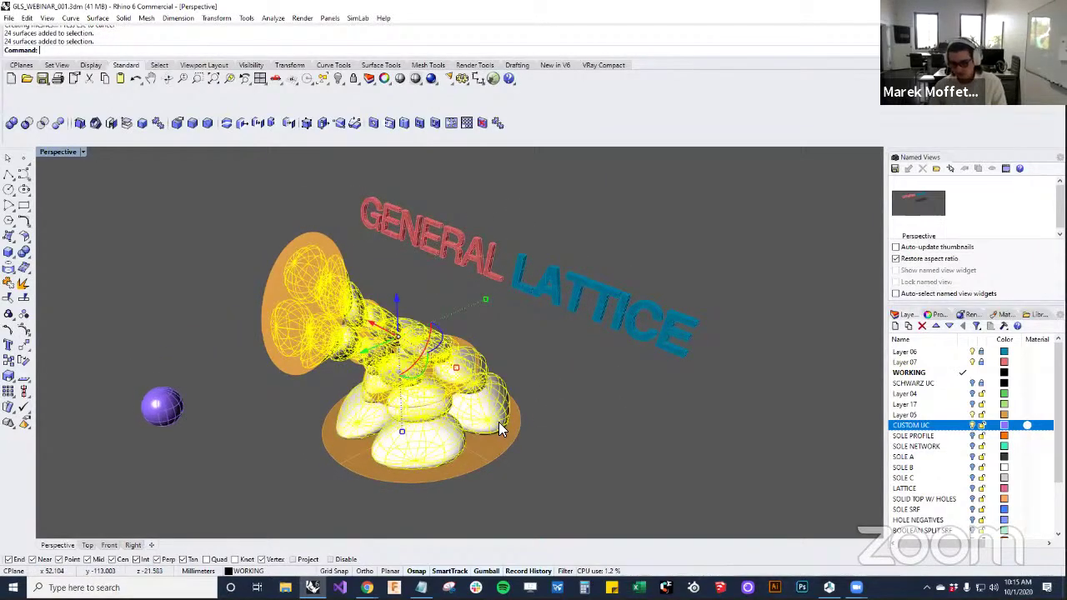
key(Delete)
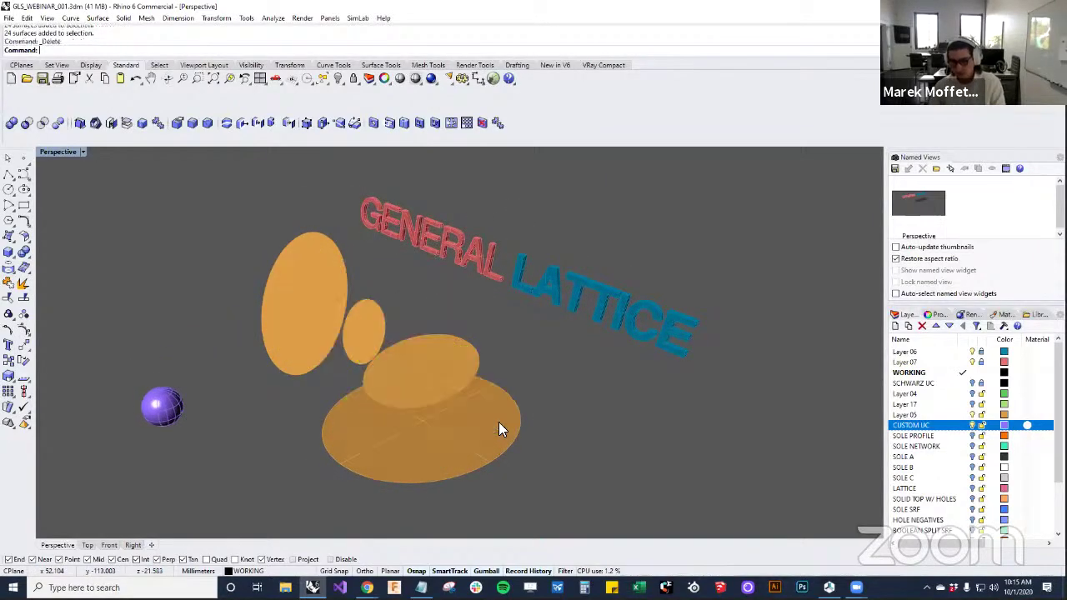
Hide the CUSTOM UC layer and Layer 05 to clear the sphere and discs from view
click(971, 426)
right_drag(742, 412, 1030, 412)
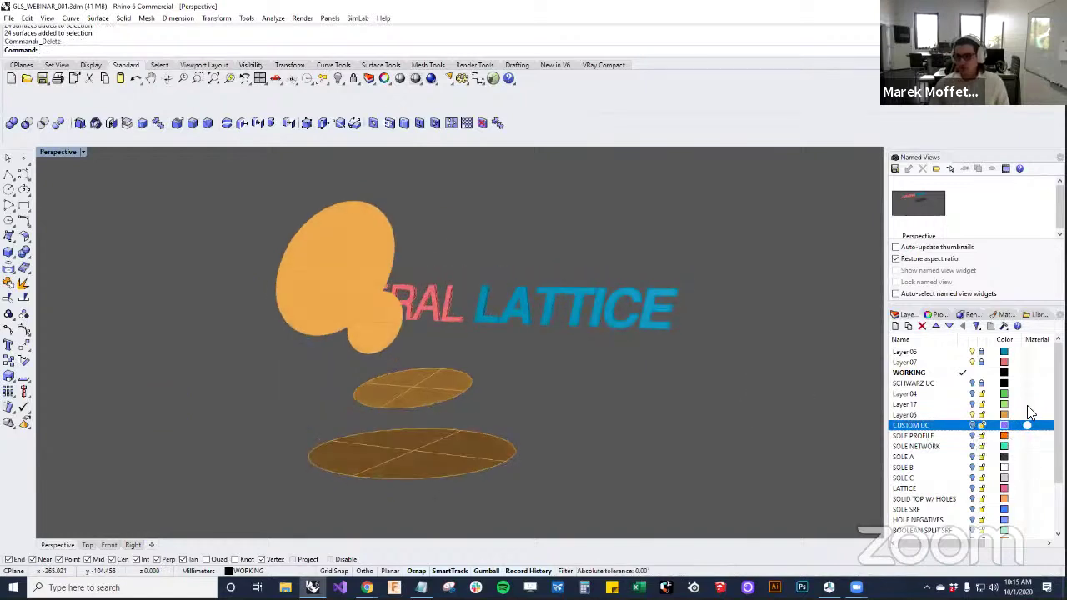
click(971, 415)
right_drag(650, 411, 583, 410)
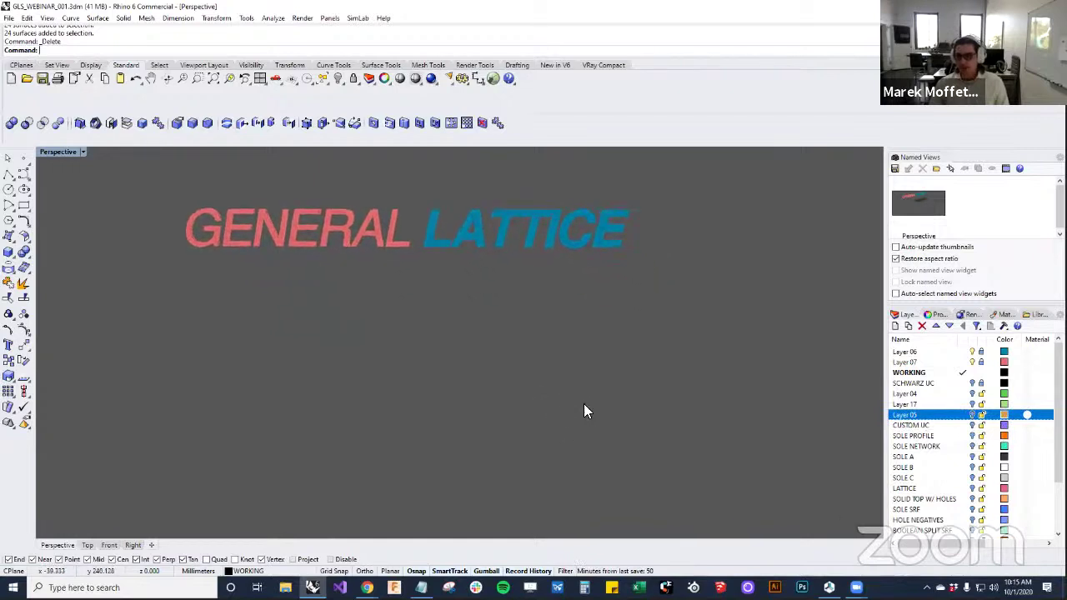
Show the SOLE A, SOLE B and SOLE C layers and inspect the stacked shoe sole surfaces from above and the side
click(972, 456)
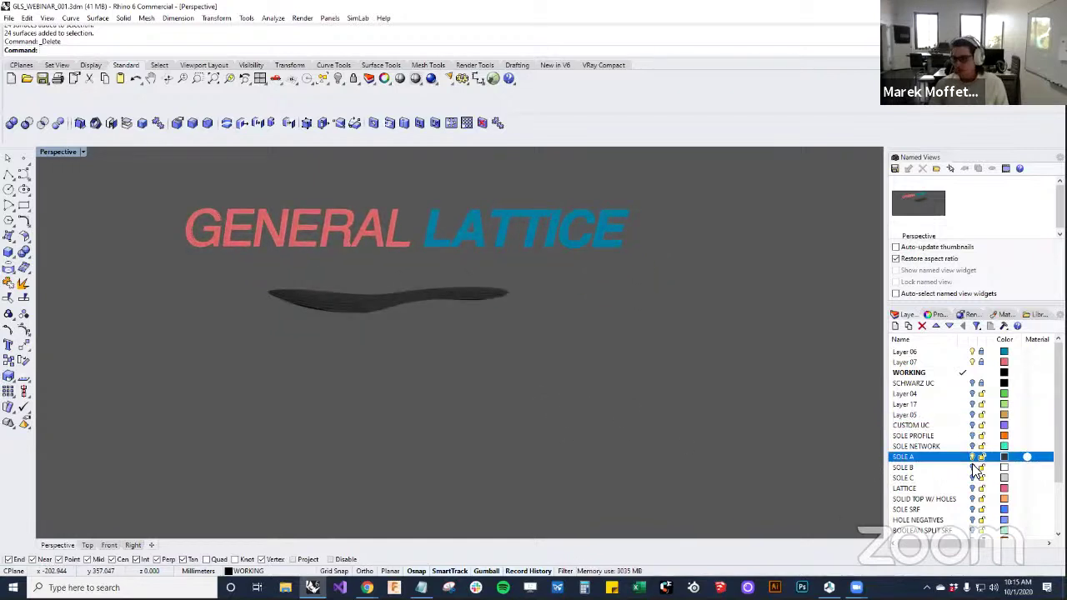
click(972, 467)
click(972, 478)
right_drag(686, 467, 488, 409)
click(487, 401)
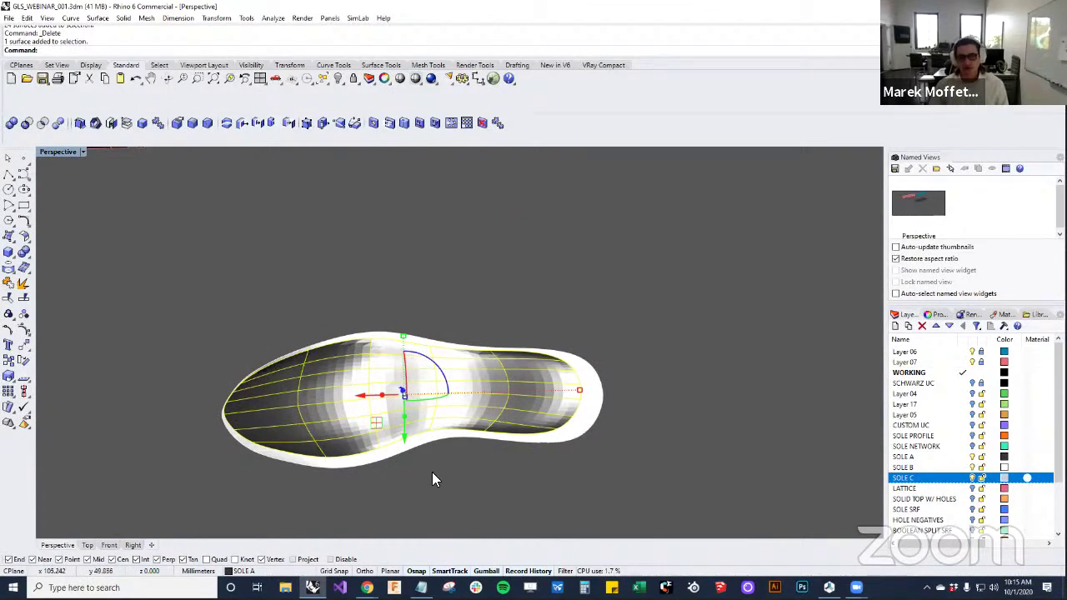
right_drag(431, 471, 508, 395)
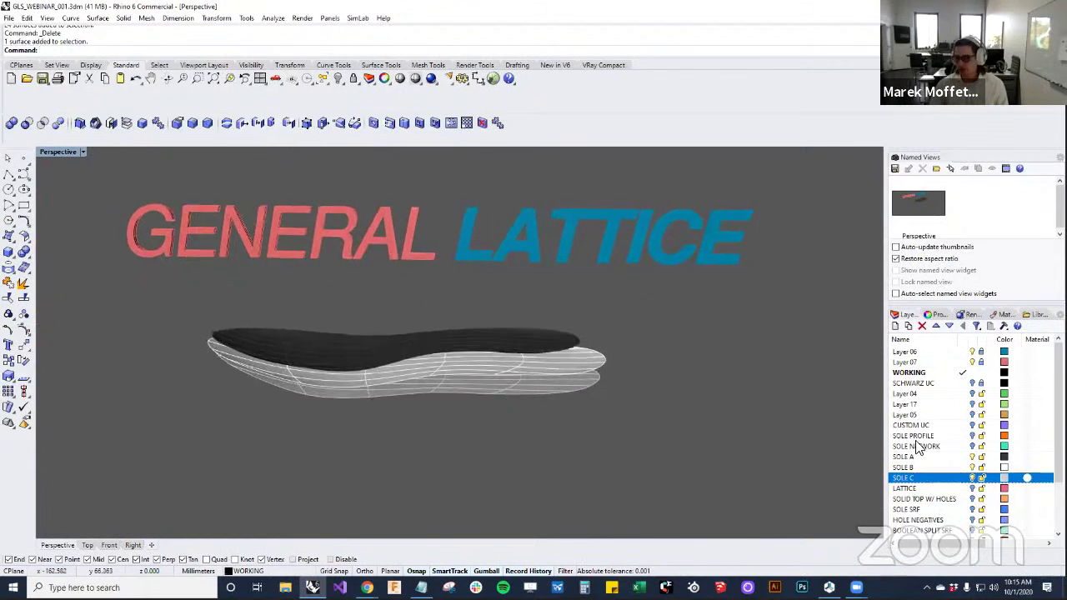
Hide SOLE B and SOLE C, and show the SOLE PROFILE and SOLE NETWORK curves beside the SOLE A surface
click(972, 478)
click(972, 466)
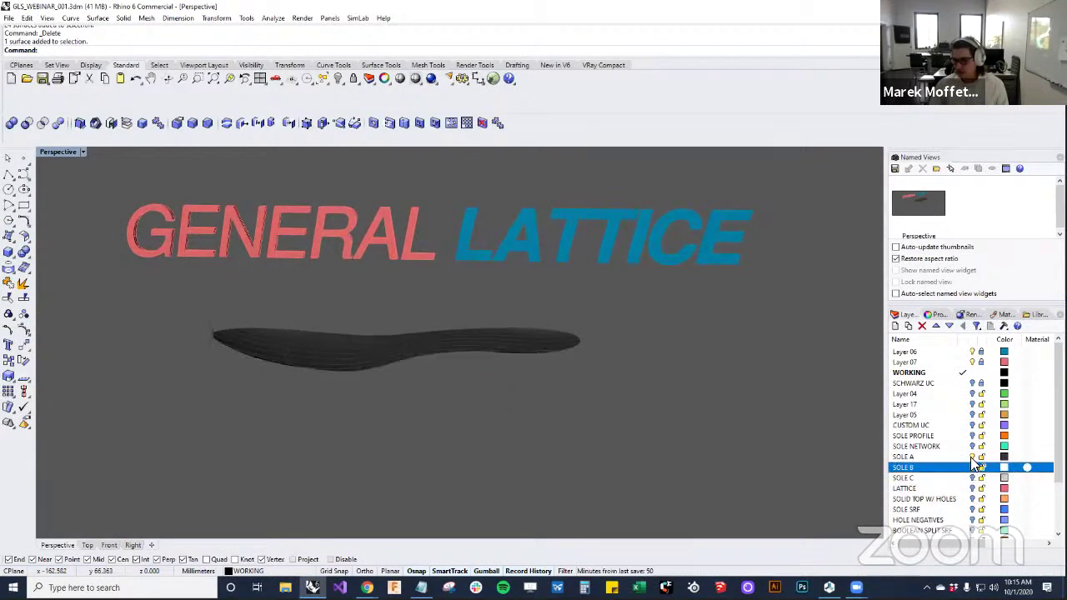
click(972, 456)
click(972, 436)
click(972, 446)
right_drag(760, 431, 547, 419)
scroll(545, 419, down, 2)
click(971, 458)
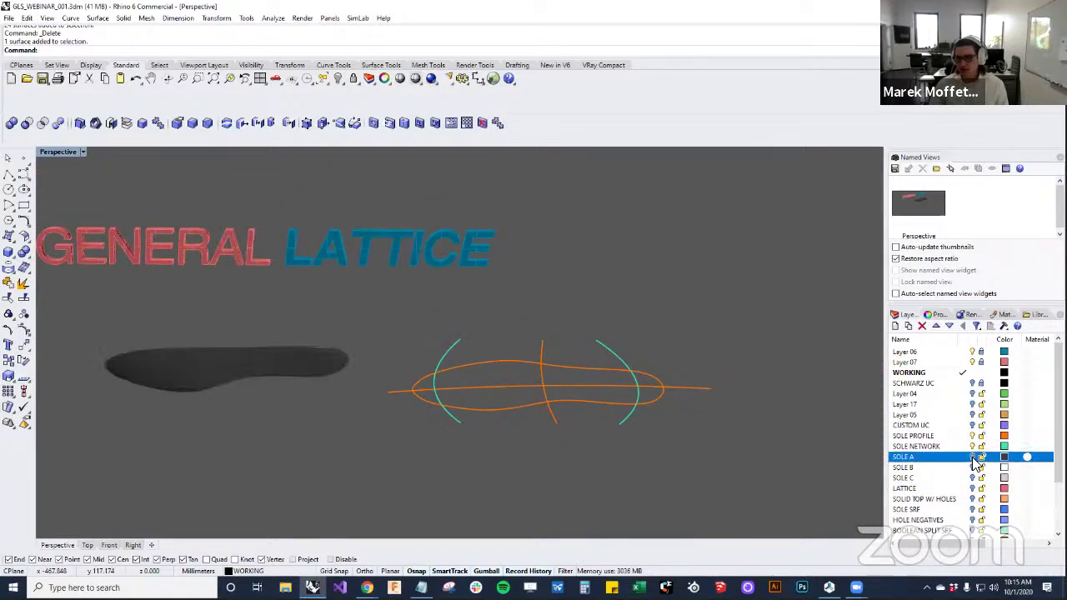
right_drag(272, 397, 242, 476)
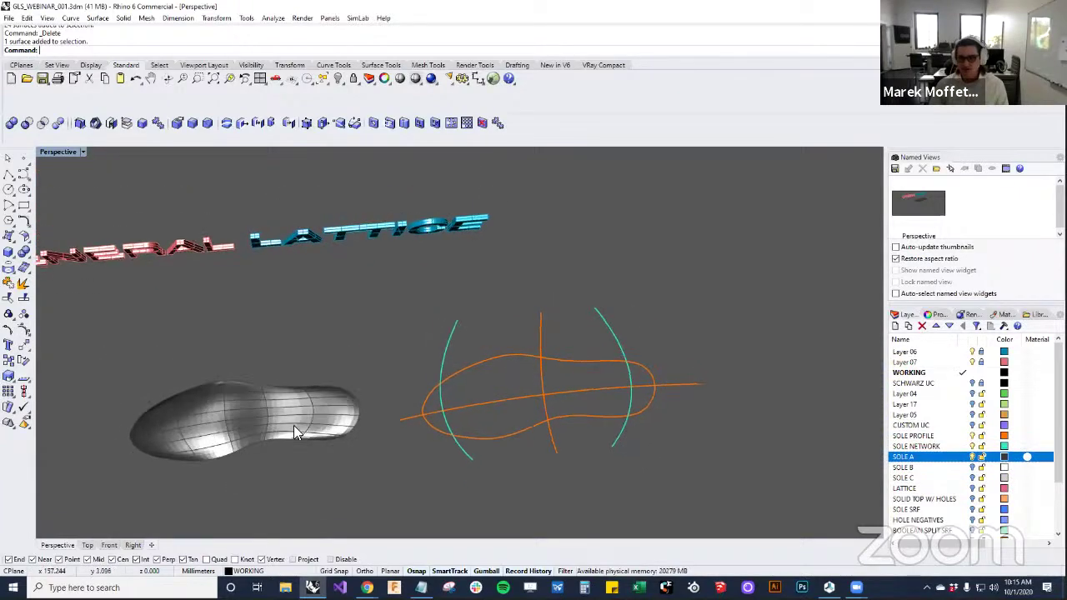
right_drag(468, 438, 472, 353)
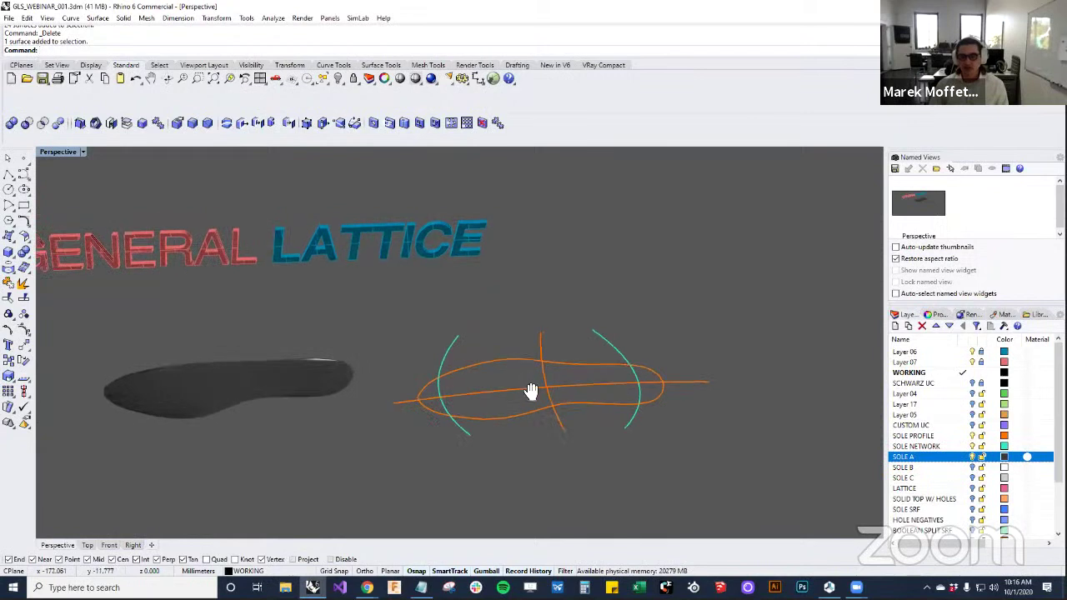
Join the four orange segments of the sole outline into one closed curve and accept the broken history
shift+right_drag(530, 392, 432, 342)
scroll(475, 358, up, 4)
click(475, 380)
click(463, 423)
click(420, 305)
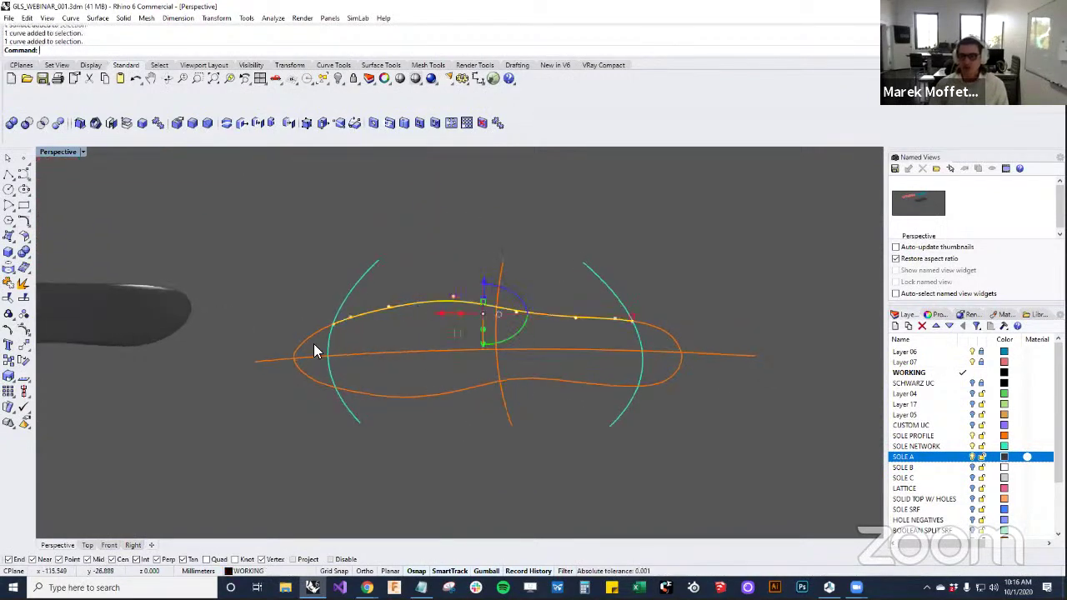
shift+click(302, 339)
shift+click(448, 395)
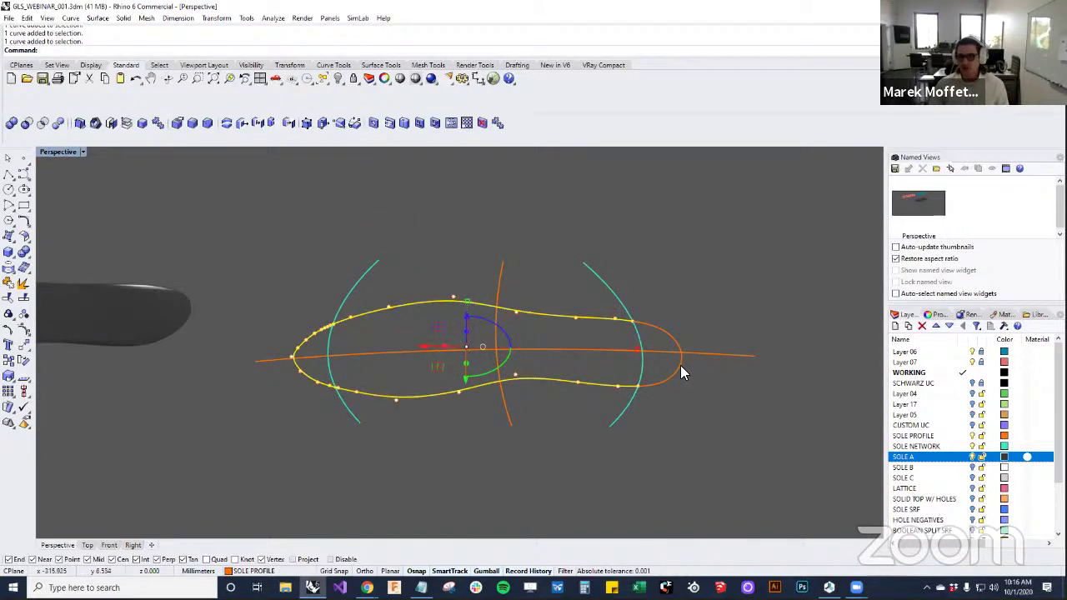
shift+click(680, 364)
key(Return)
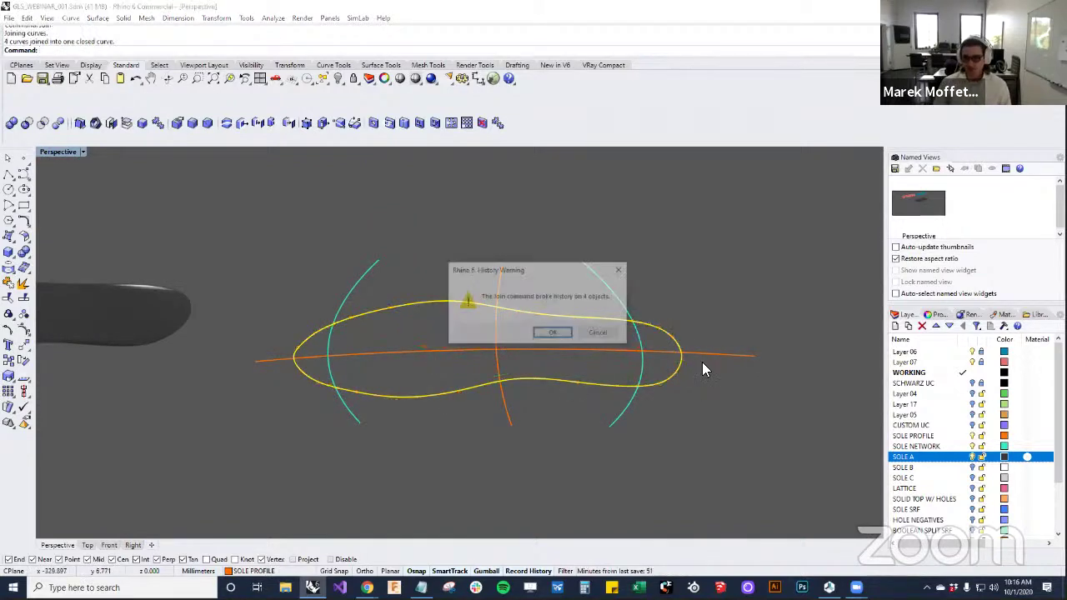
click(553, 334)
Examine the joined sole outline and compare it with the SOLE A surface
click(555, 319)
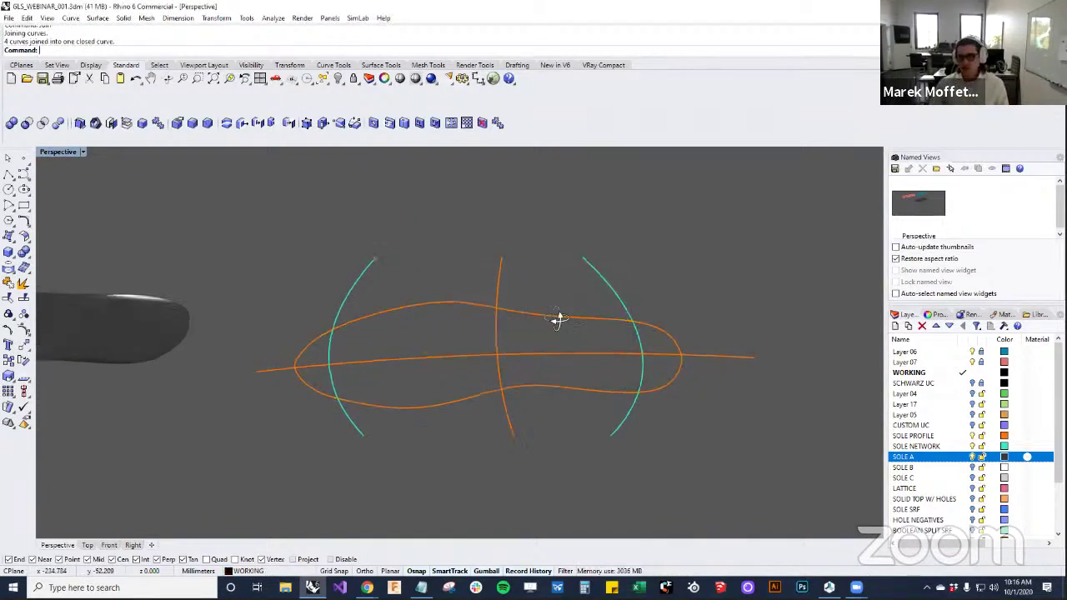
click(302, 363)
shift+right_drag(302, 357, 311, 334)
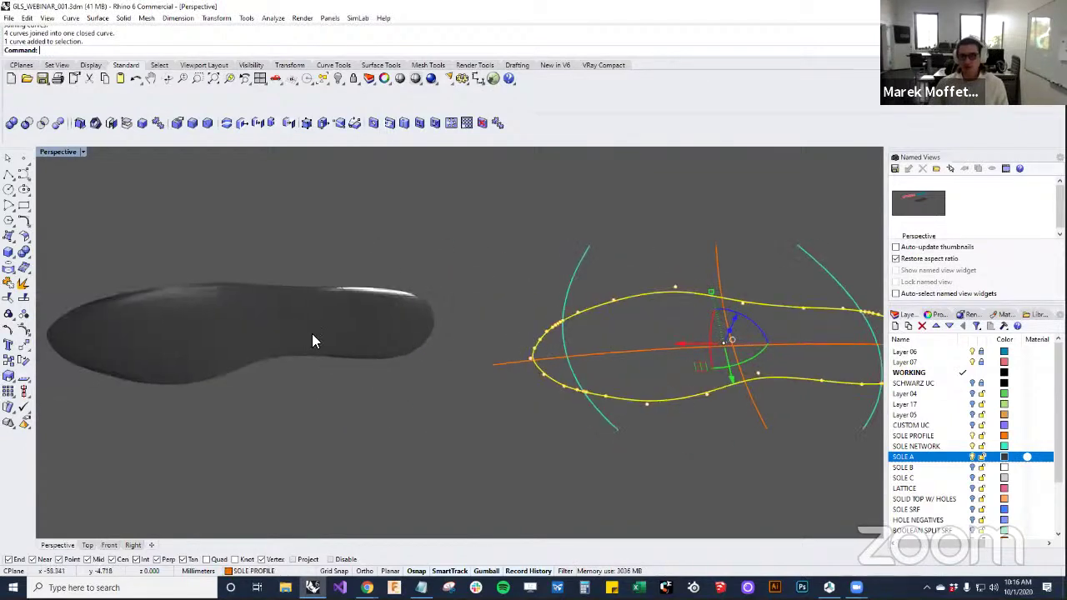
click(143, 327)
click(389, 425)
shift+right_drag(502, 414, 273, 415)
click(442, 378)
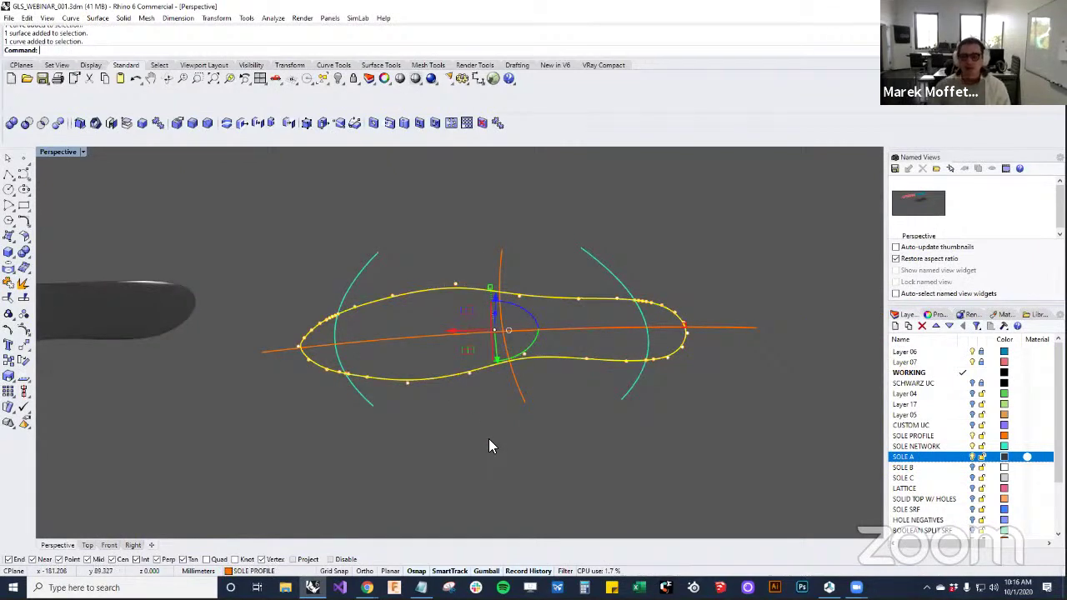
click(488, 438)
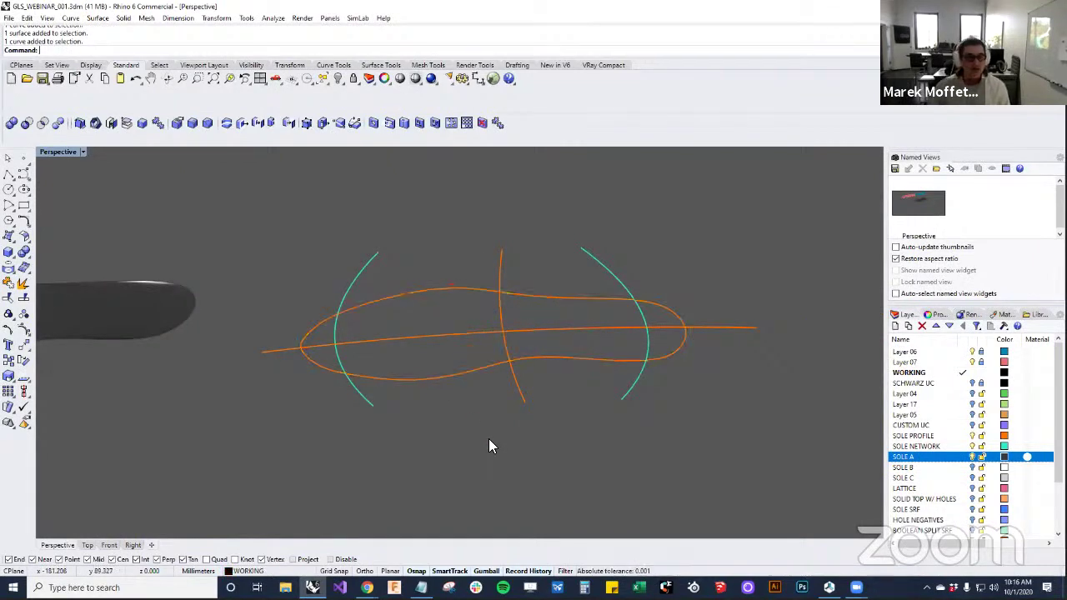
mouse_move(476, 405)
right_down()
mouse_move(478, 488)
mouse_move(467, 419)
right_up()
click(466, 406)
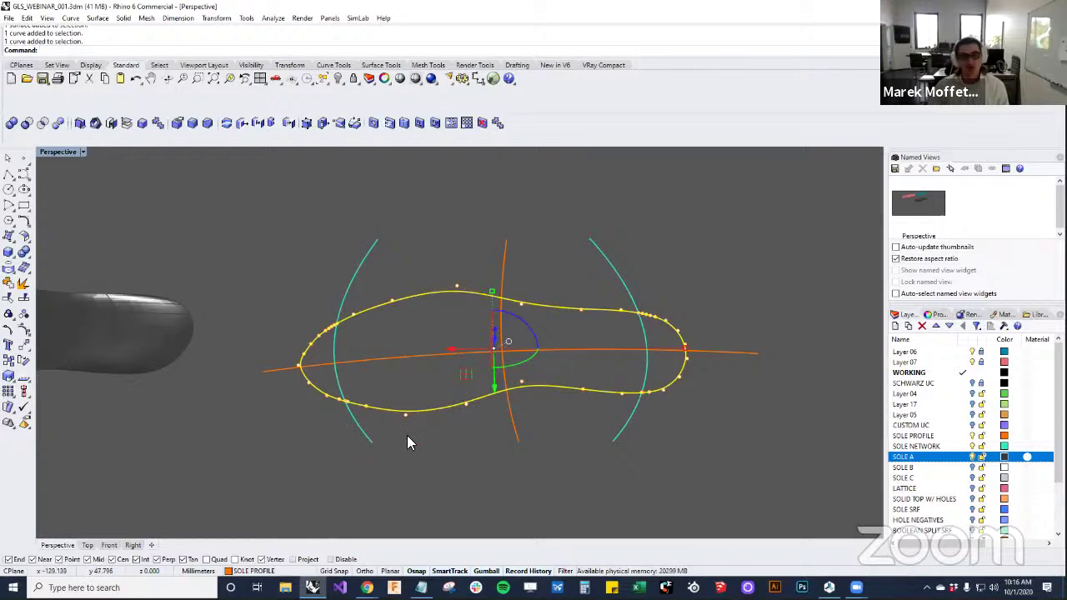
key(Escape)
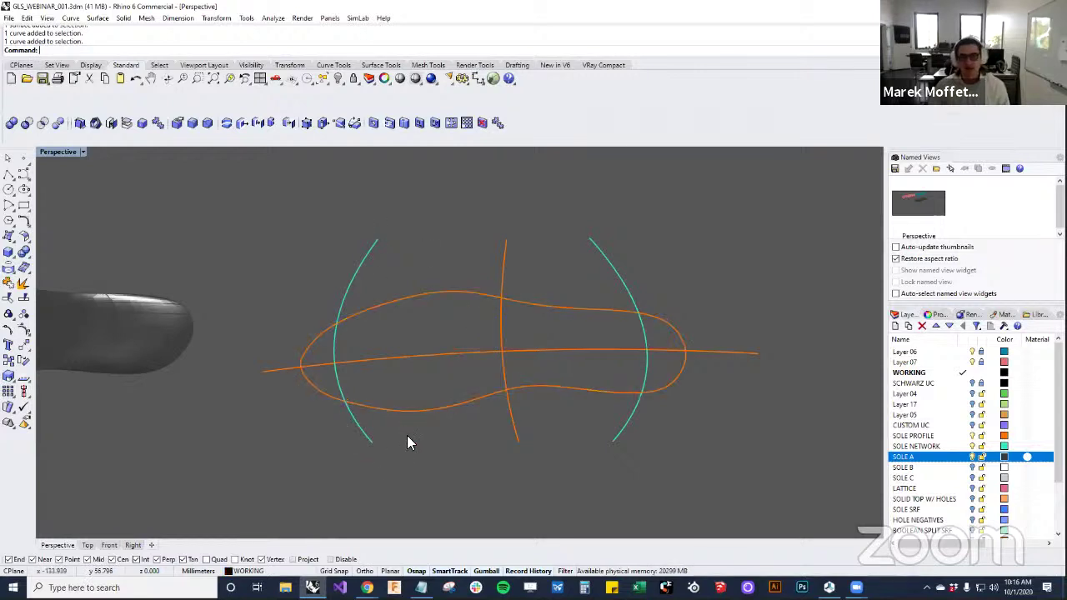
right_drag(407, 442, 406, 410)
Split the closed sole outline with the two teal cross curves as cutting objects
text(Split)
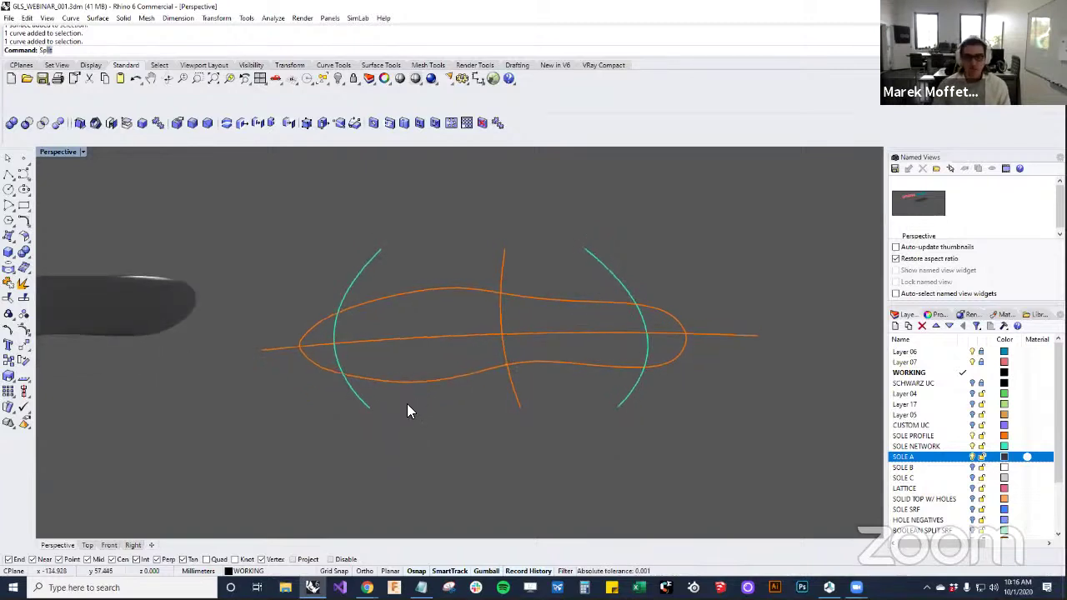
key(Return)
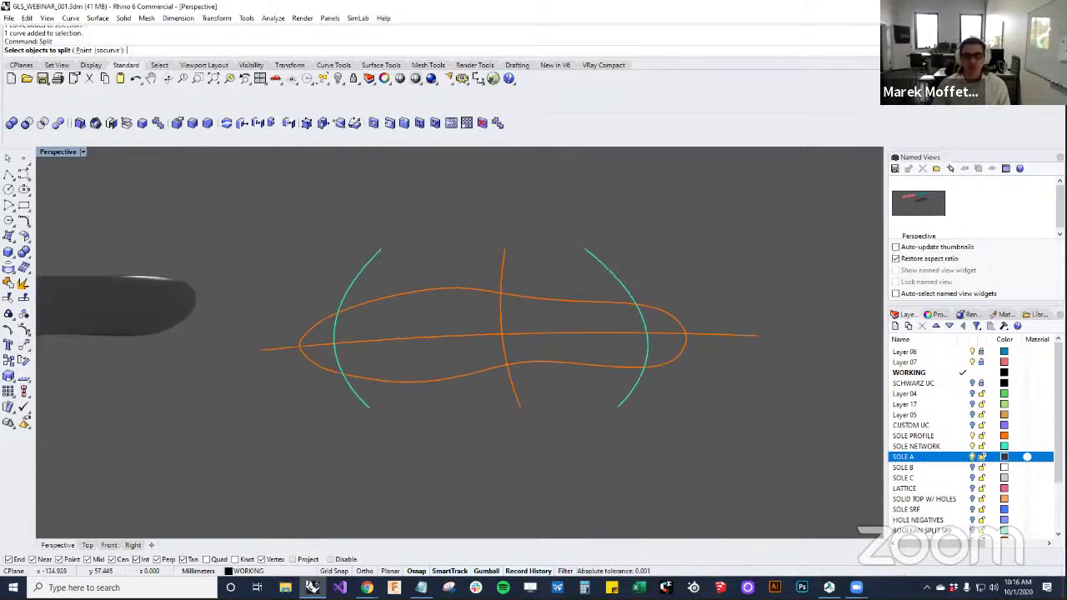
click(407, 379)
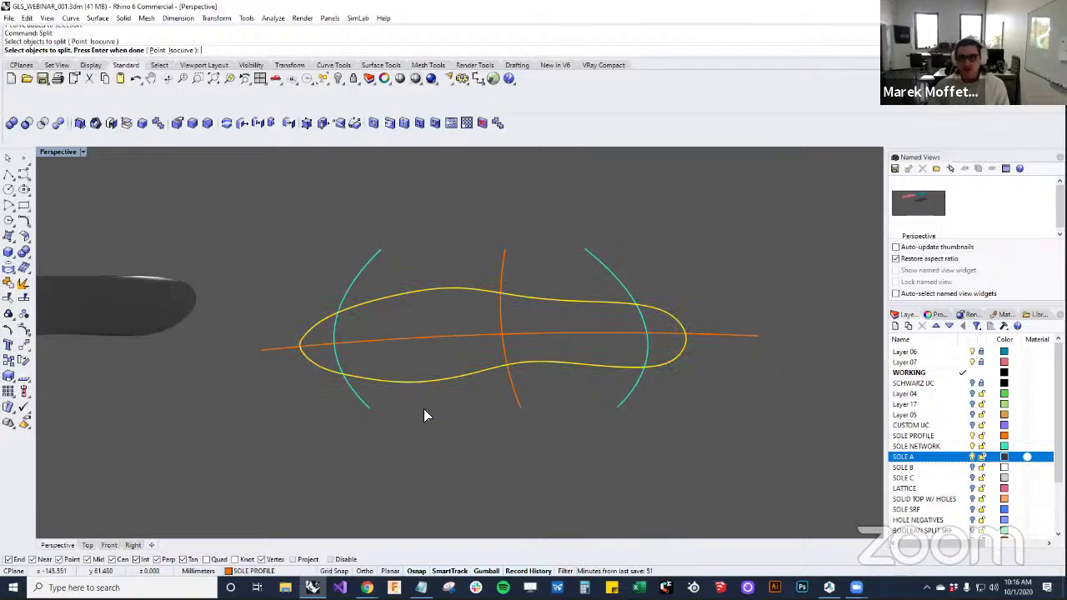
key(Return)
click(362, 402)
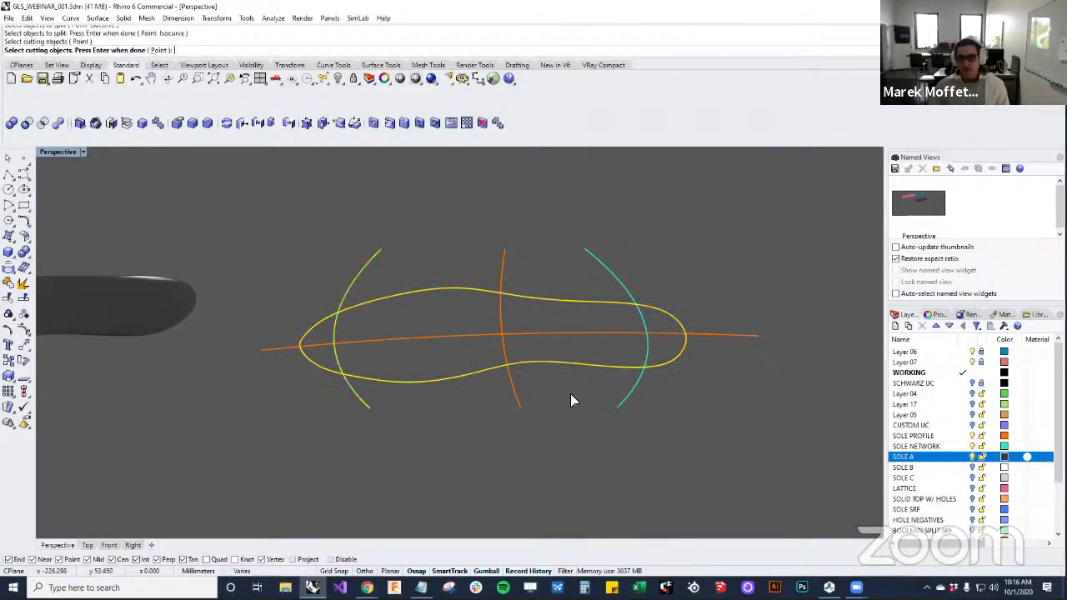
click(628, 399)
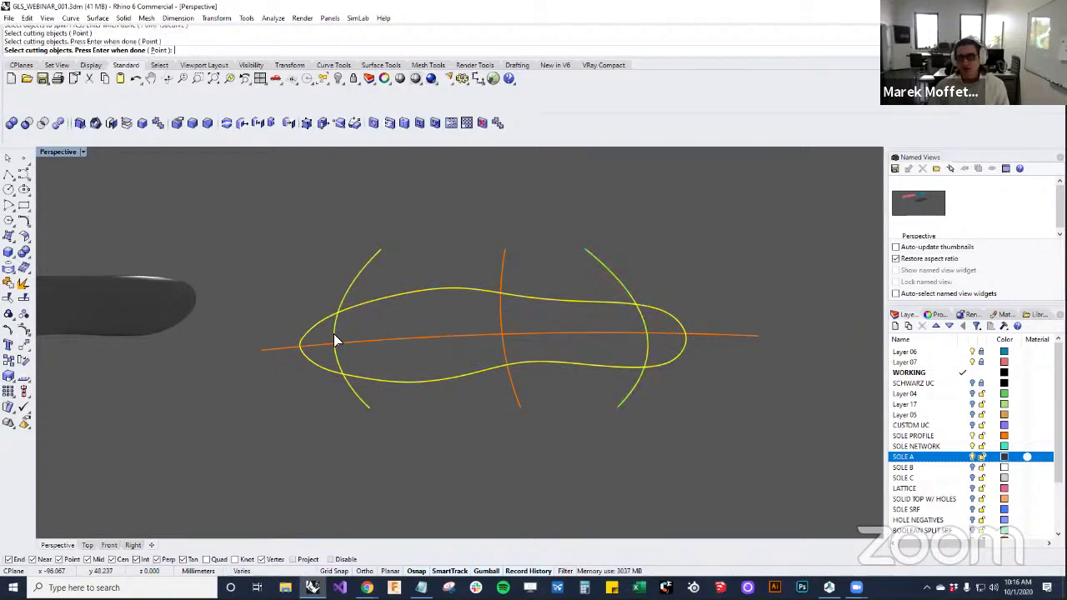
key(Return)
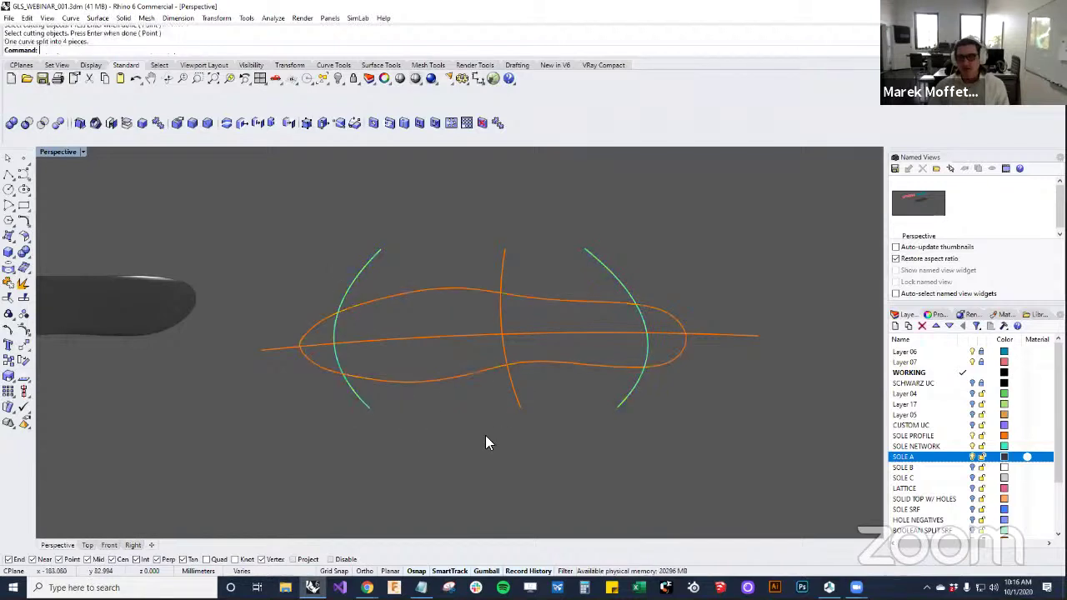
Check the split sole outline by selecting its two side segments, toe segment and heel segment in turn
right_drag(478, 436, 462, 412)
click(462, 406)
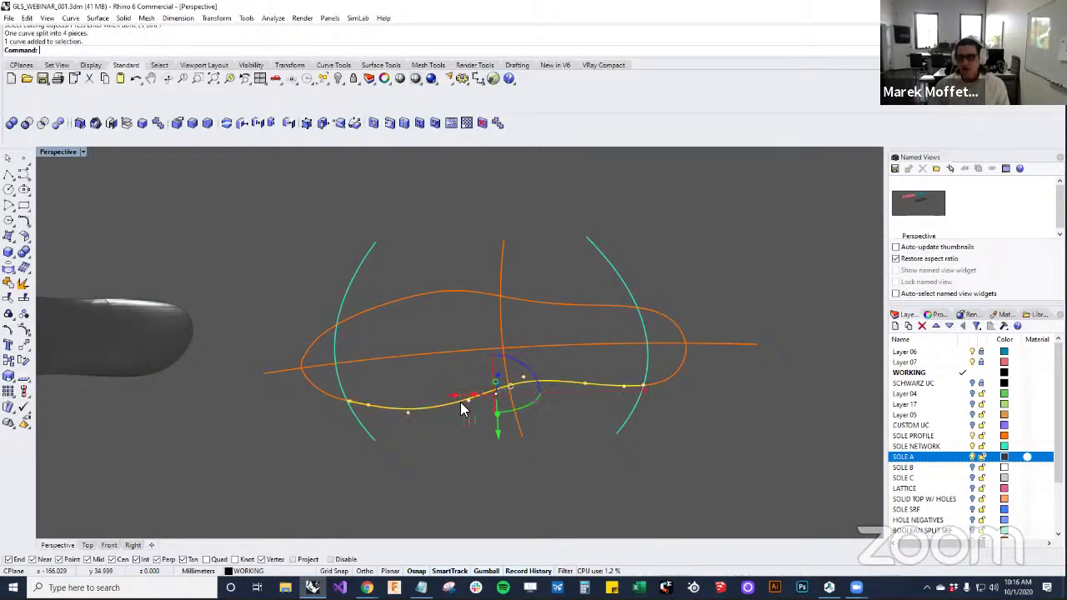
click(441, 292)
click(305, 343)
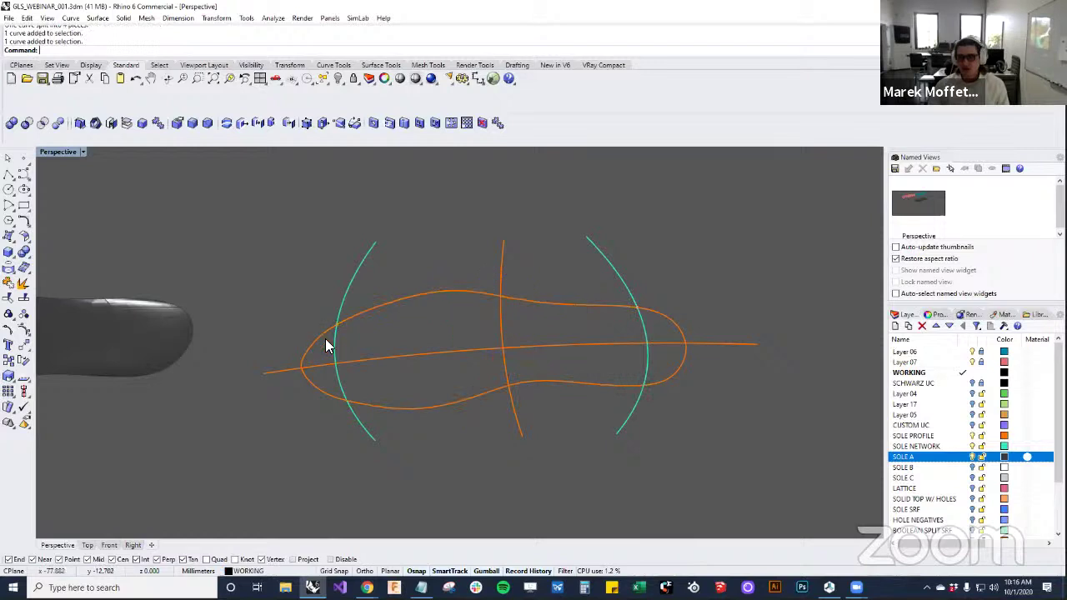
click(323, 338)
click(676, 323)
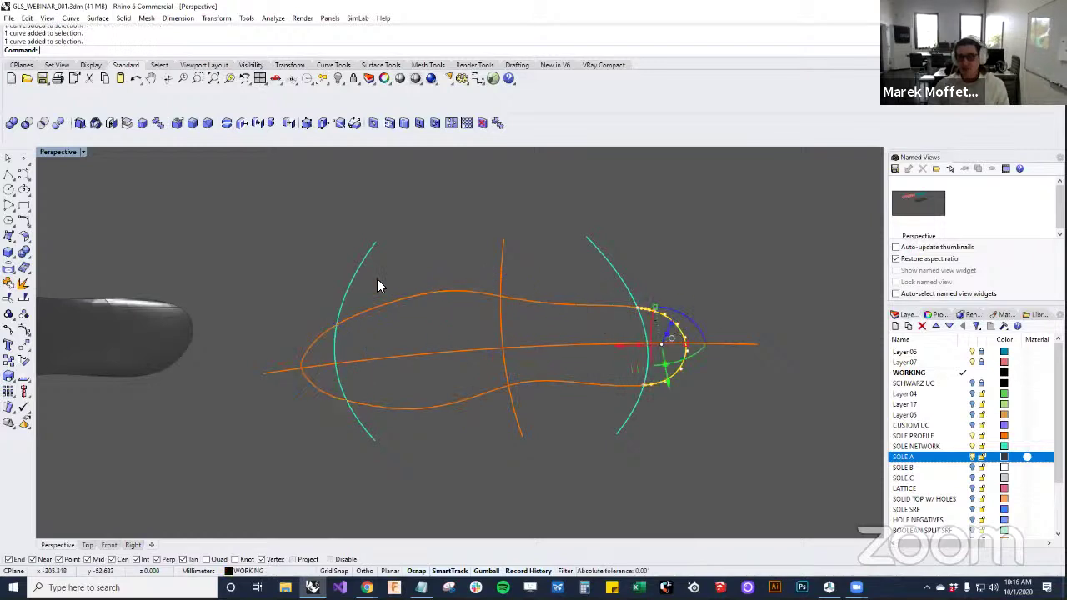
click(457, 452)
right_drag(457, 440, 441, 471)
Start a network surface with NoAutoSort, using the toe segment, middle cross curve and heel segment as the first direction
text(NetworkSrf)
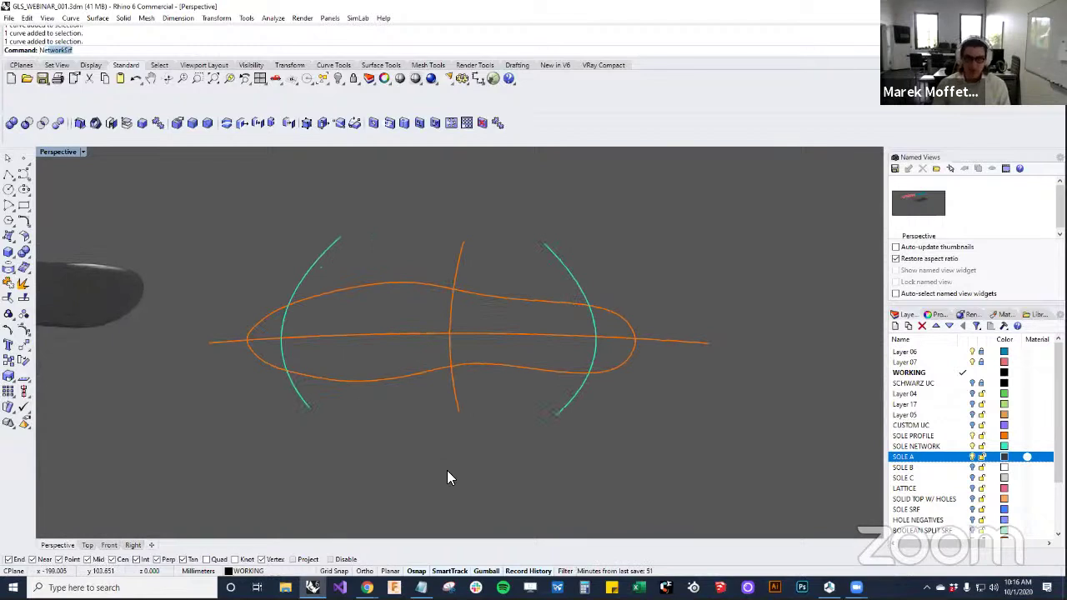
key(Return)
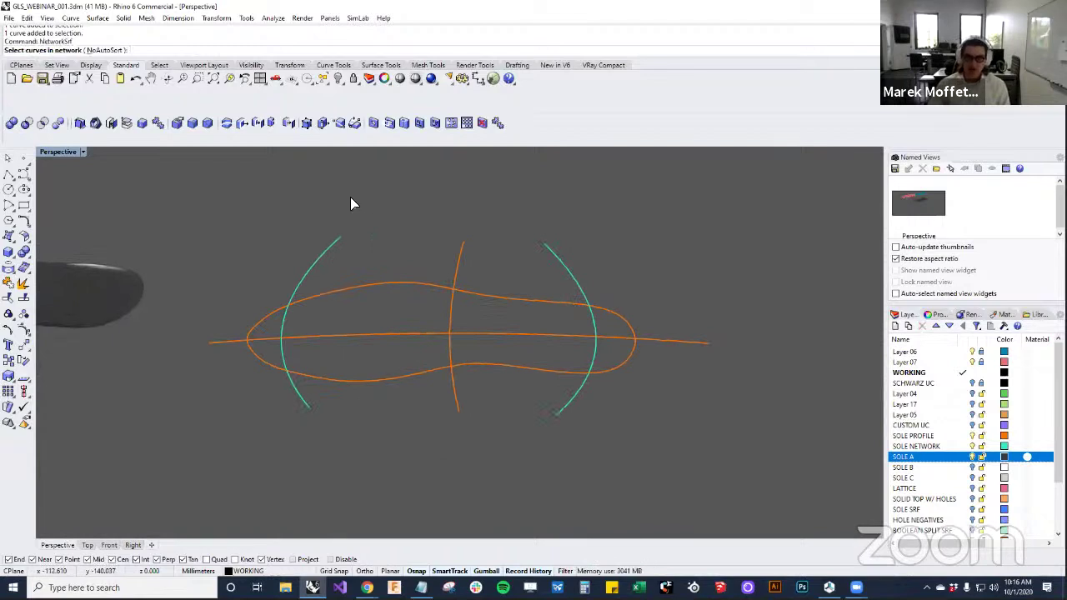
click(107, 50)
right_drag(215, 232, 217, 245)
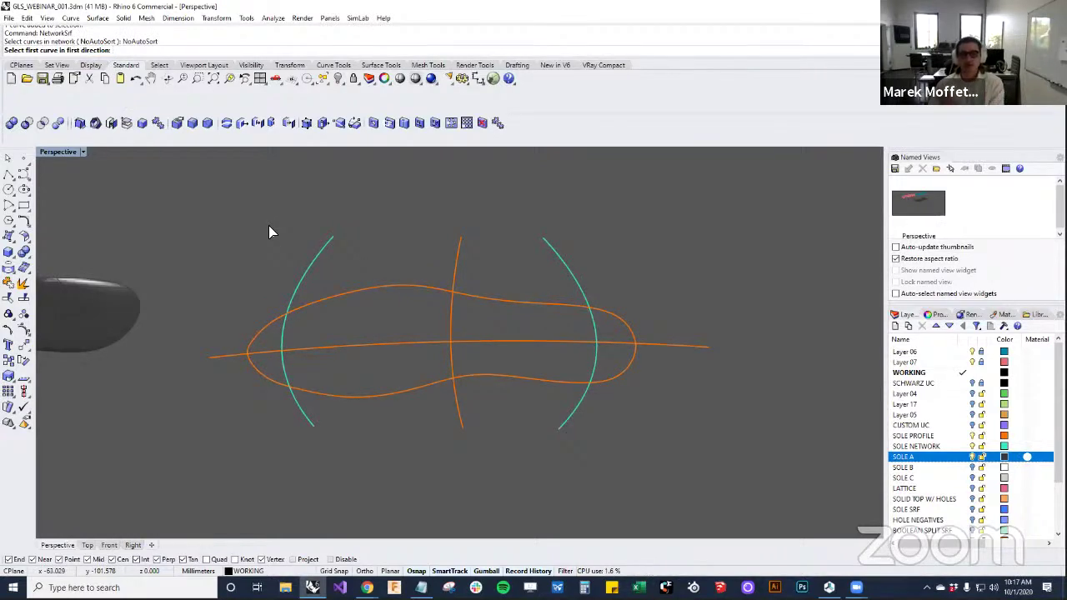
click(253, 342)
click(452, 323)
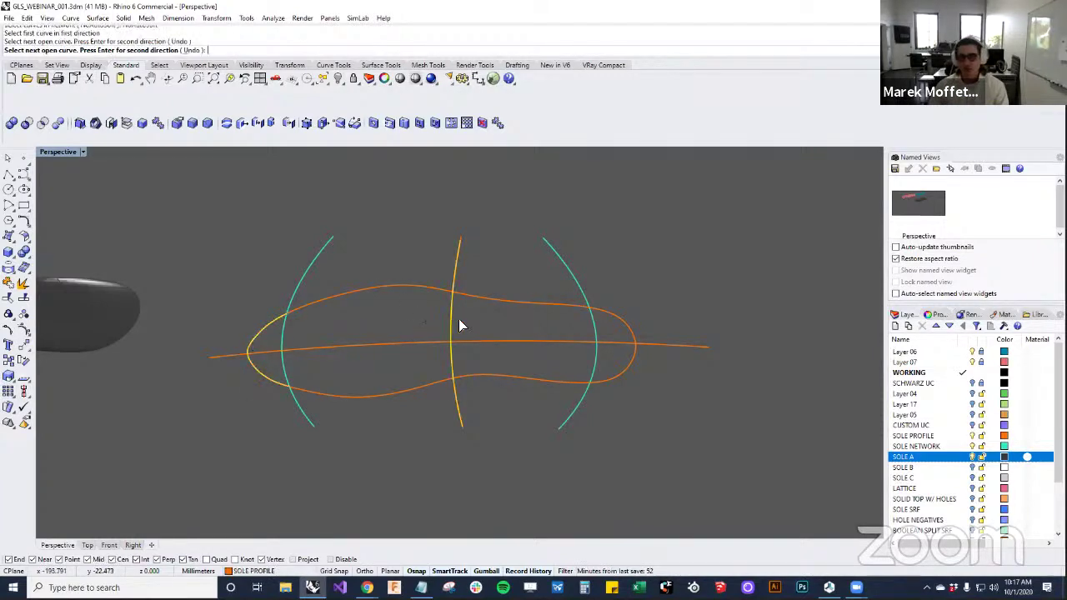
click(633, 334)
key(Return)
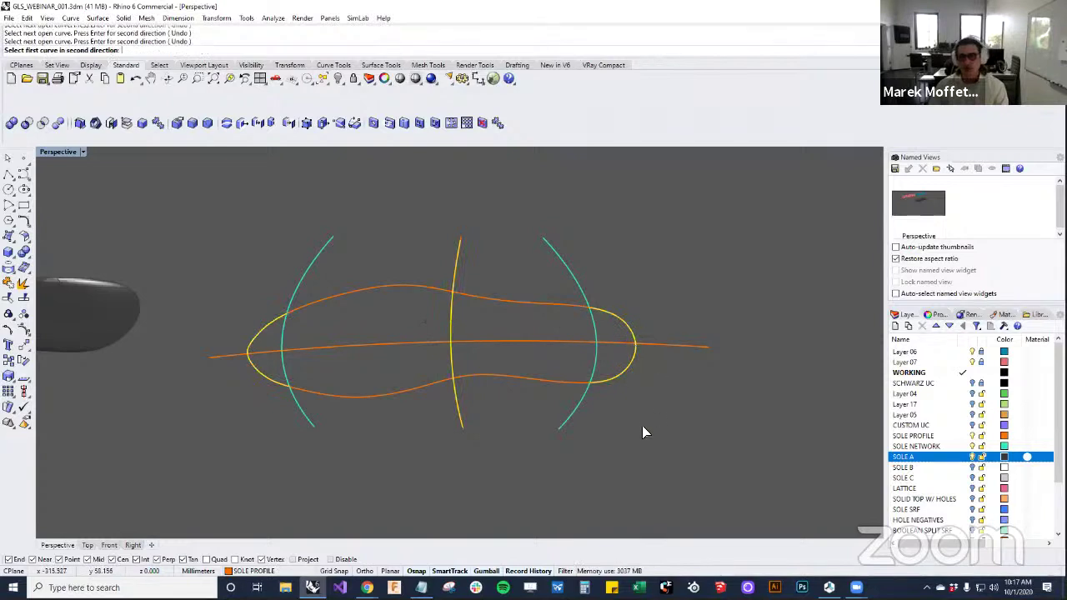
Use both side segments and the lengthwise centre curve as the second direction, and create the surface with position edge matching
click(390, 393)
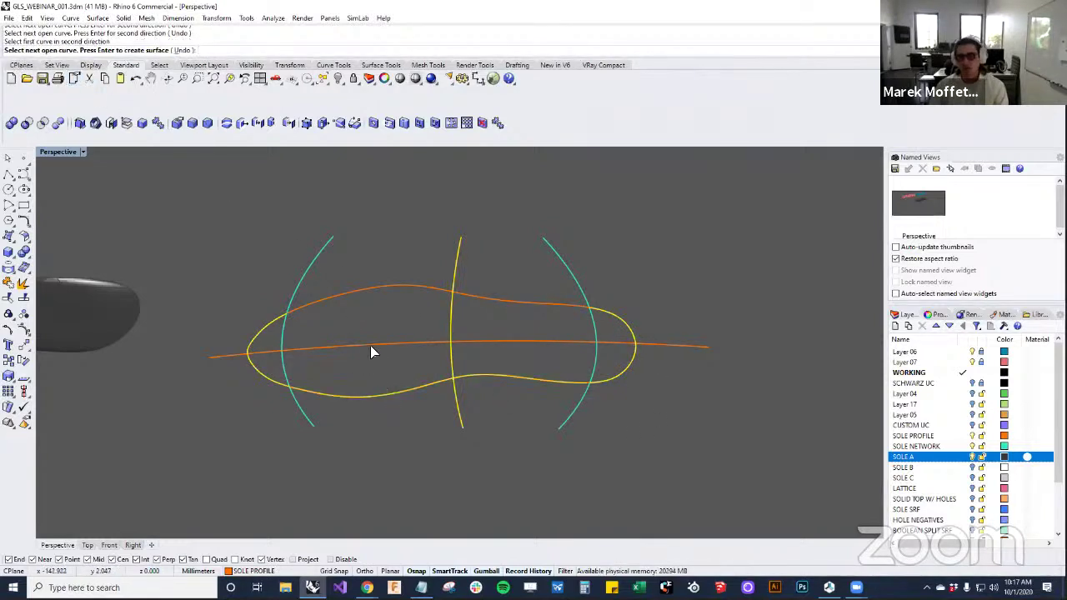
click(370, 345)
click(371, 295)
key(Return)
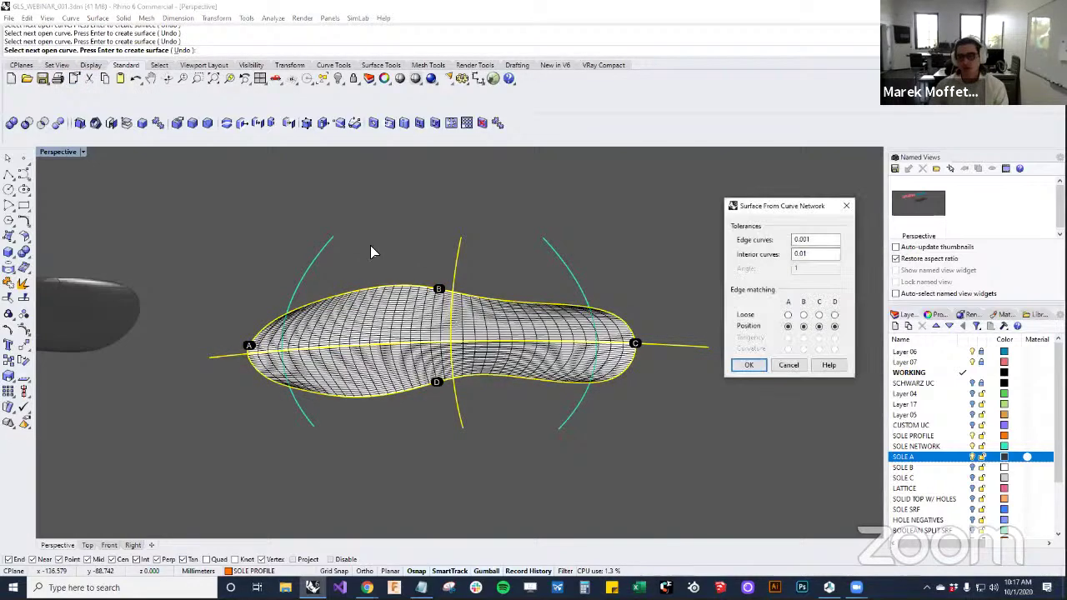
click(750, 366)
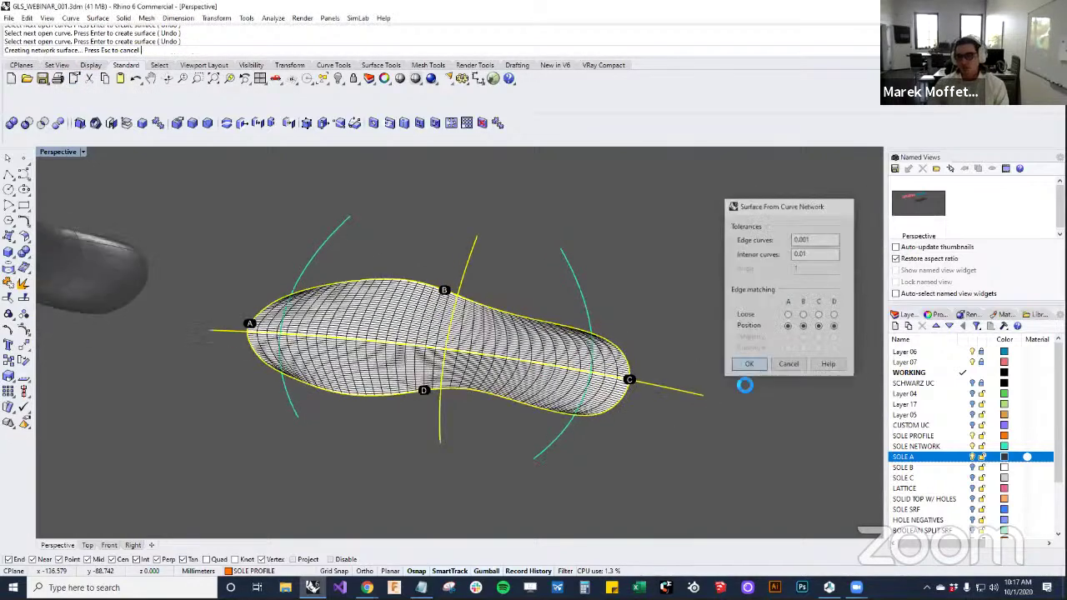
Rebuild the network sole surface with point counts of 20 in U and 10 in V, and accept the broken history
click(364, 350)
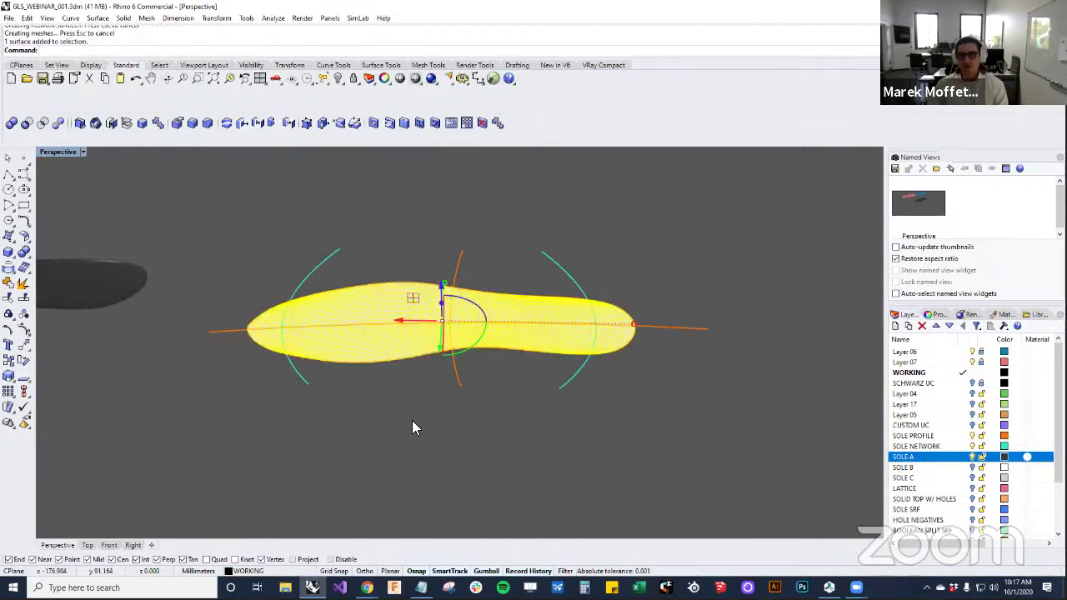
click(413, 422)
right_drag(426, 442, 405, 404)
click(389, 374)
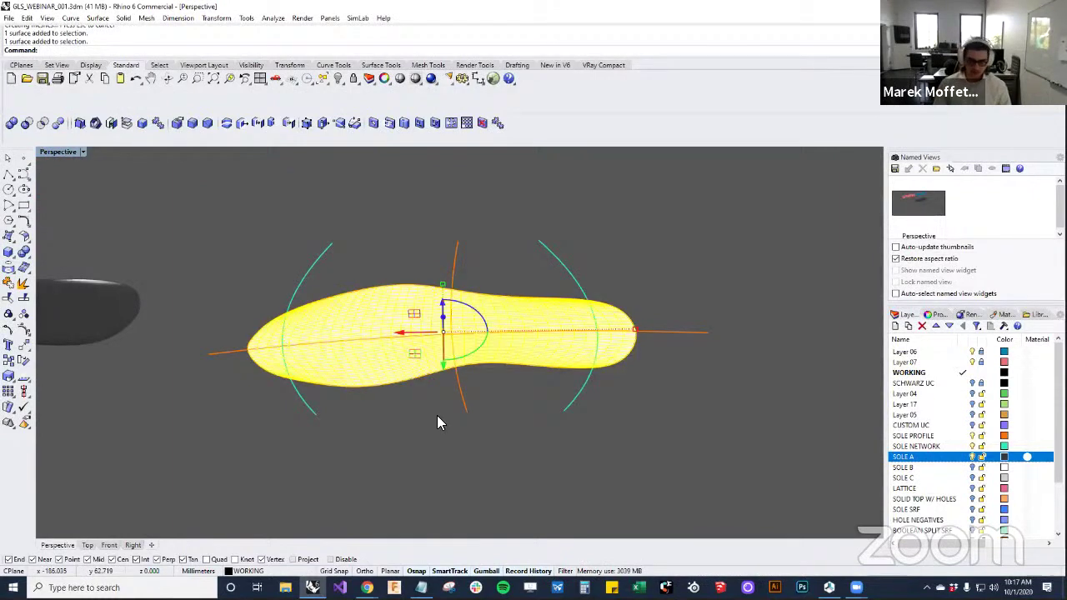
text(rebuild)
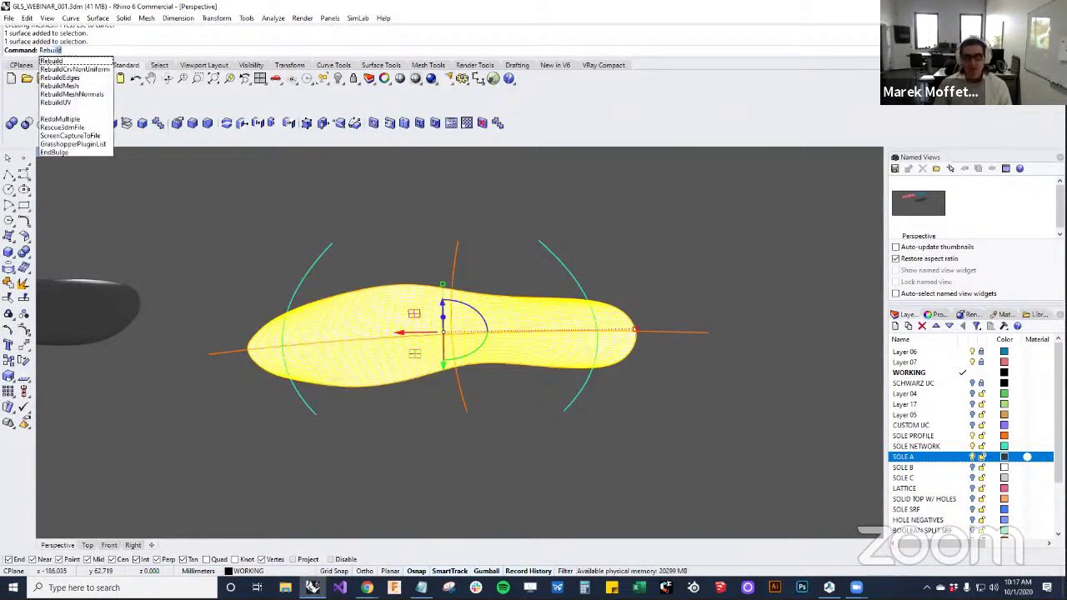
key(Return)
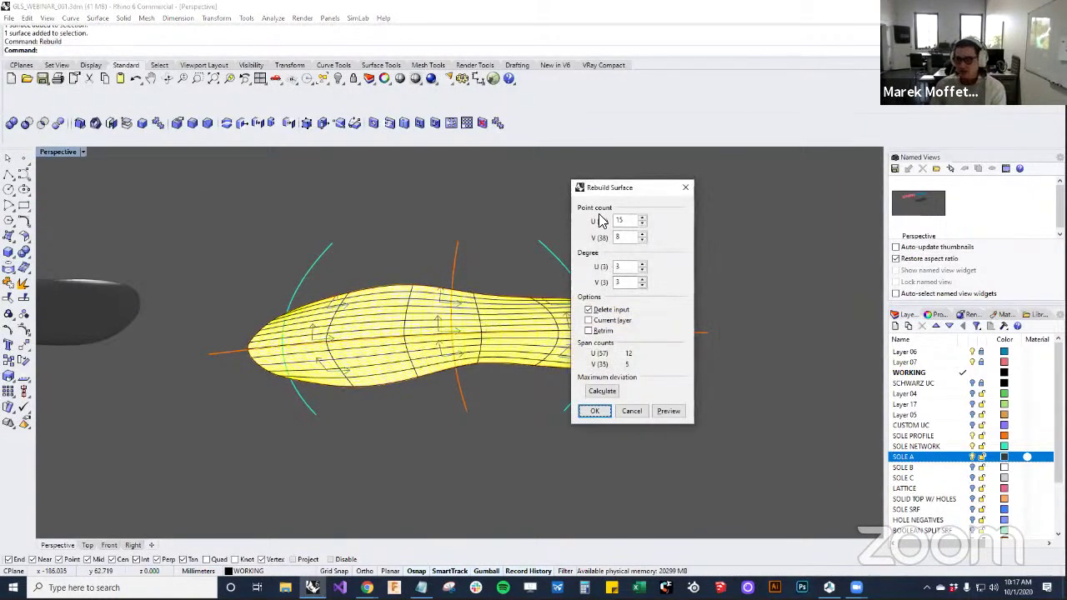
click(627, 220)
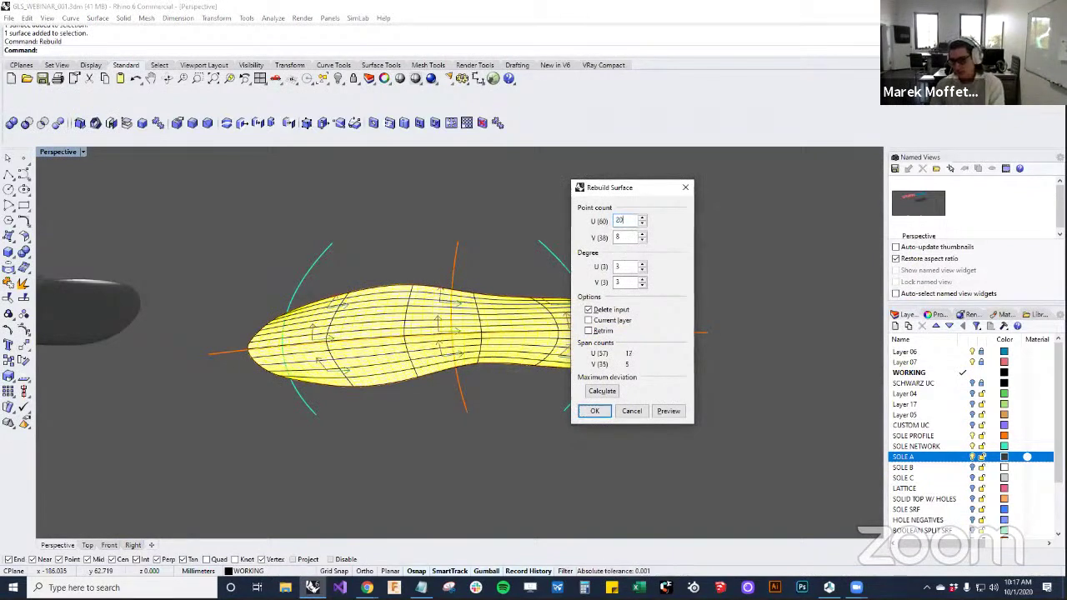
double_click(630, 239)
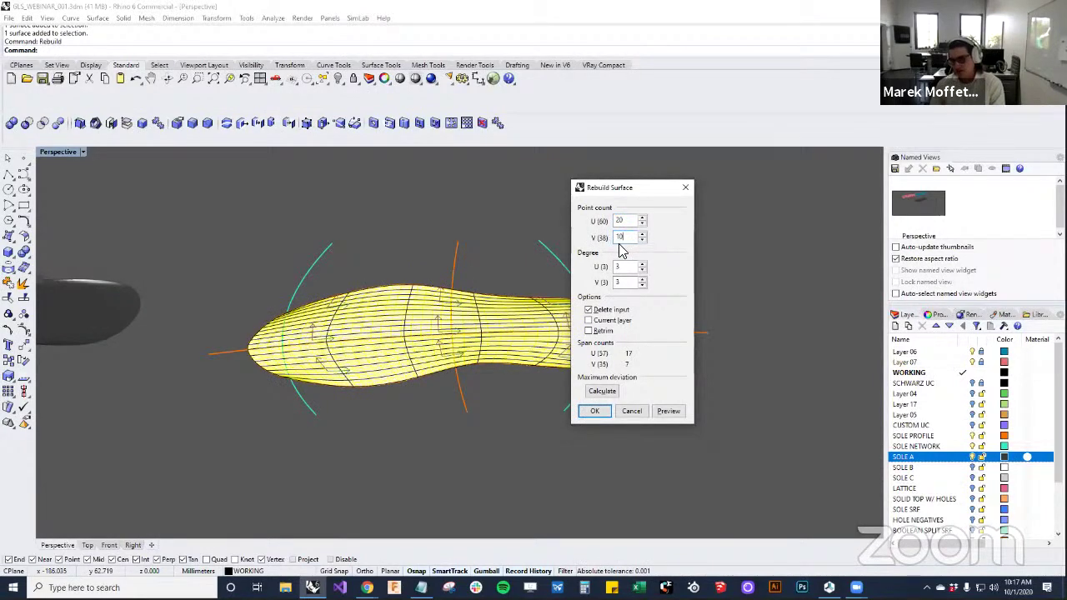
click(594, 412)
click(553, 335)
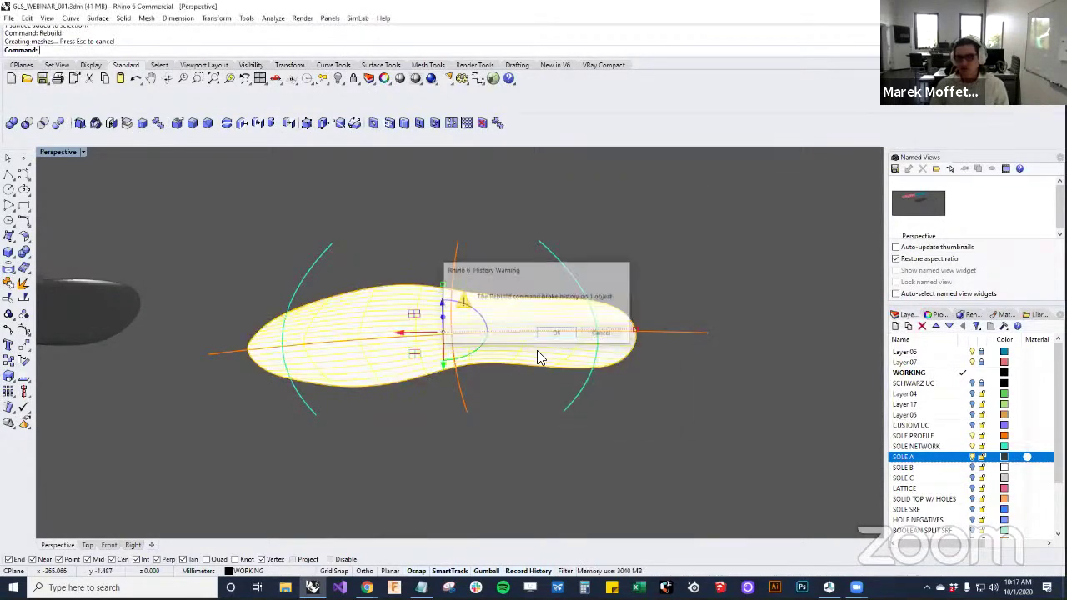
Inspect the rebuilt sole surface and turn on its control points
scroll(442, 390, up, 4)
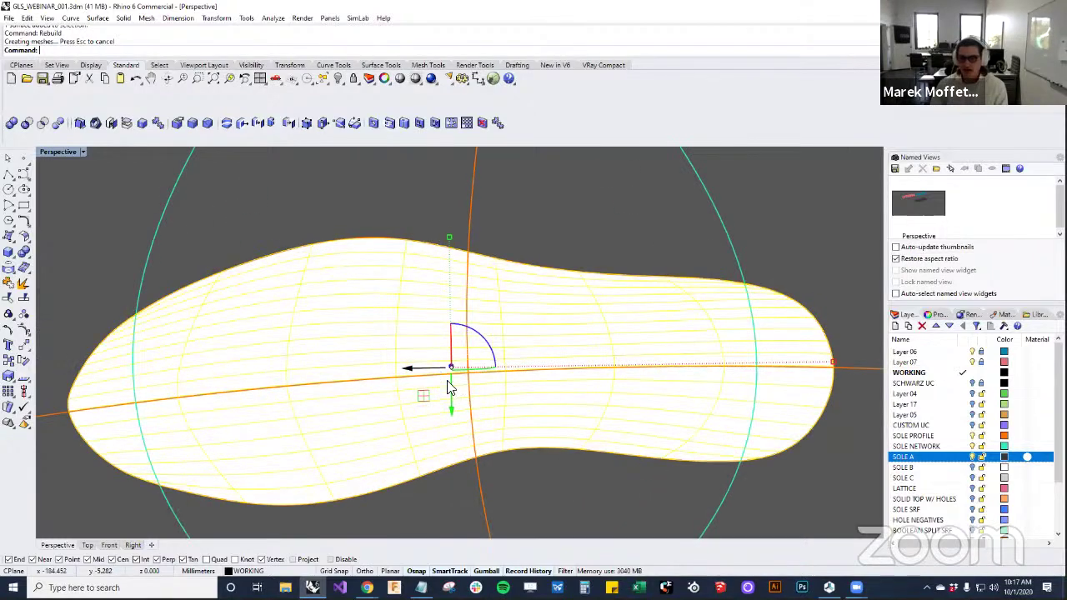
click(585, 488)
right_drag(545, 481, 433, 377)
scroll(551, 424, down, 6)
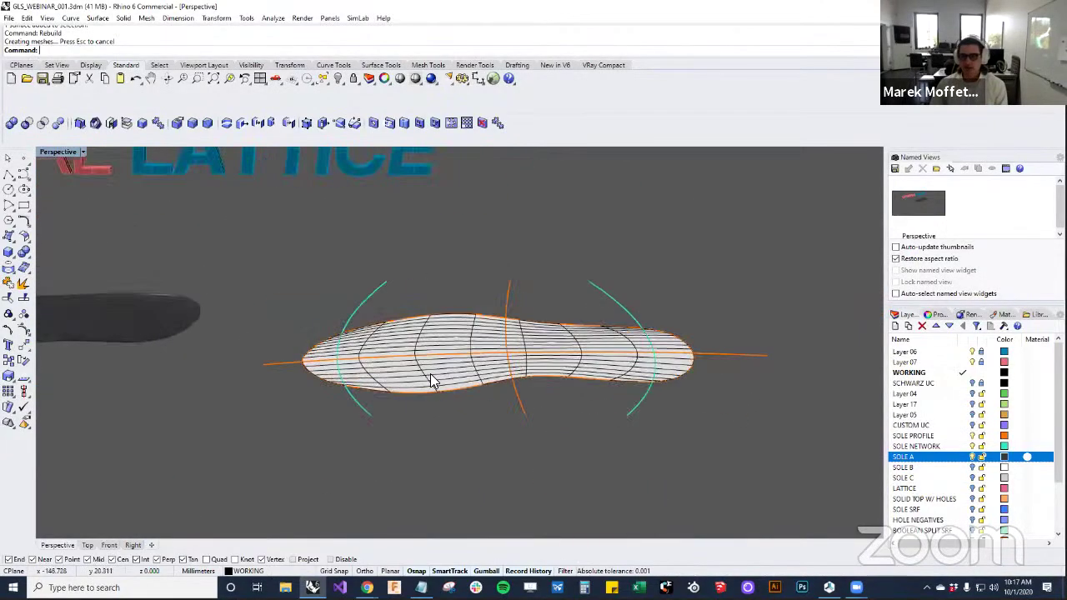
click(433, 376)
click(24, 330)
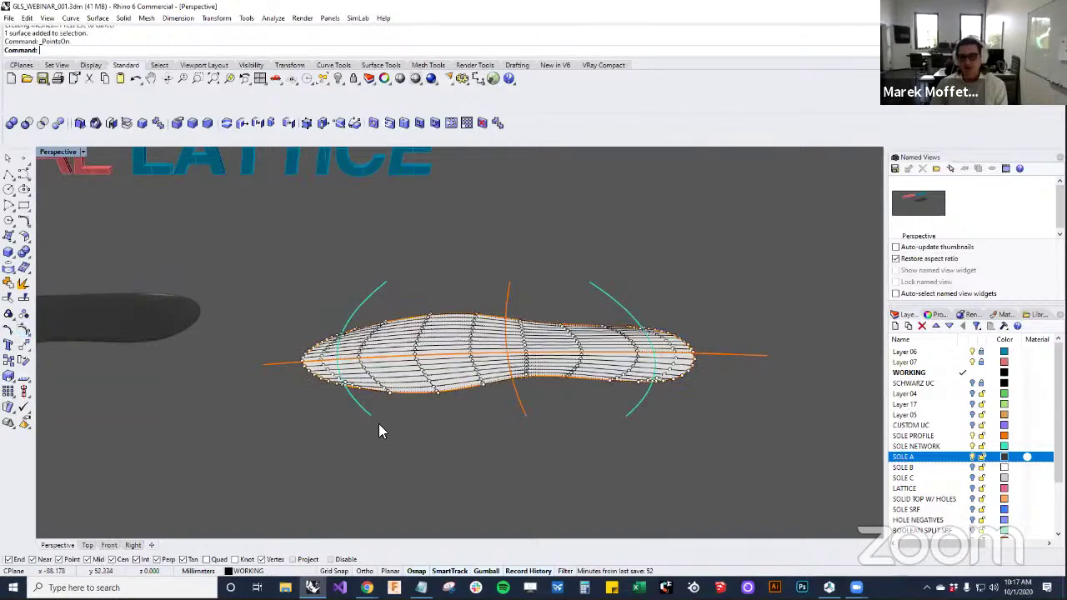
right_drag(379, 423, 523, 335)
right_drag(539, 456, 545, 500)
mouse_move(505, 314)
mouse_down()
mouse_move(533, 387)
mouse_move(512, 305)
mouse_up()
click(820, 388)
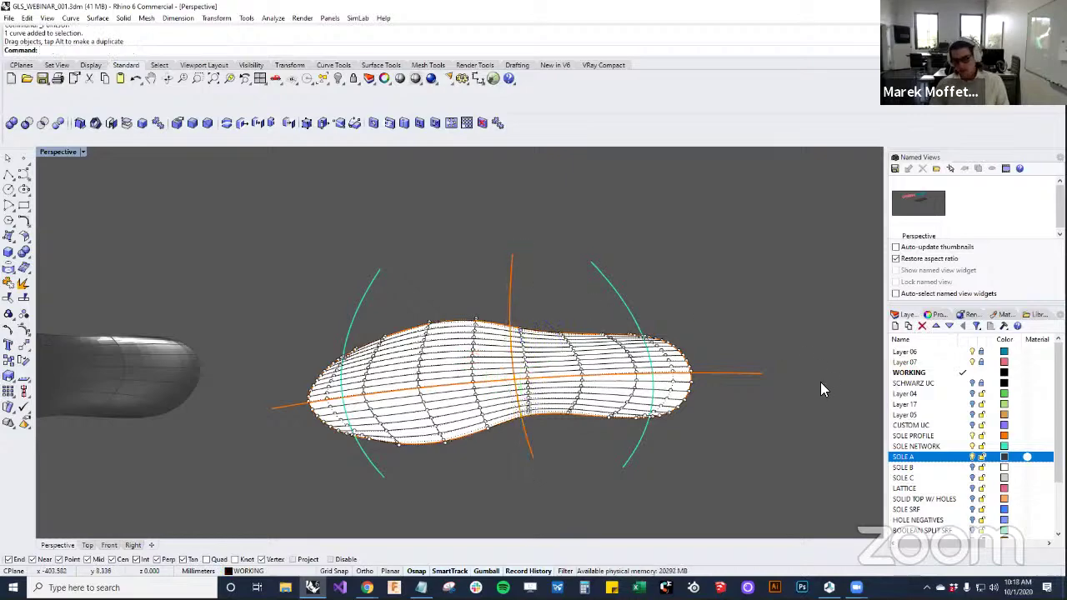
key(ctrl+z)
right_drag(776, 439, 789, 413)
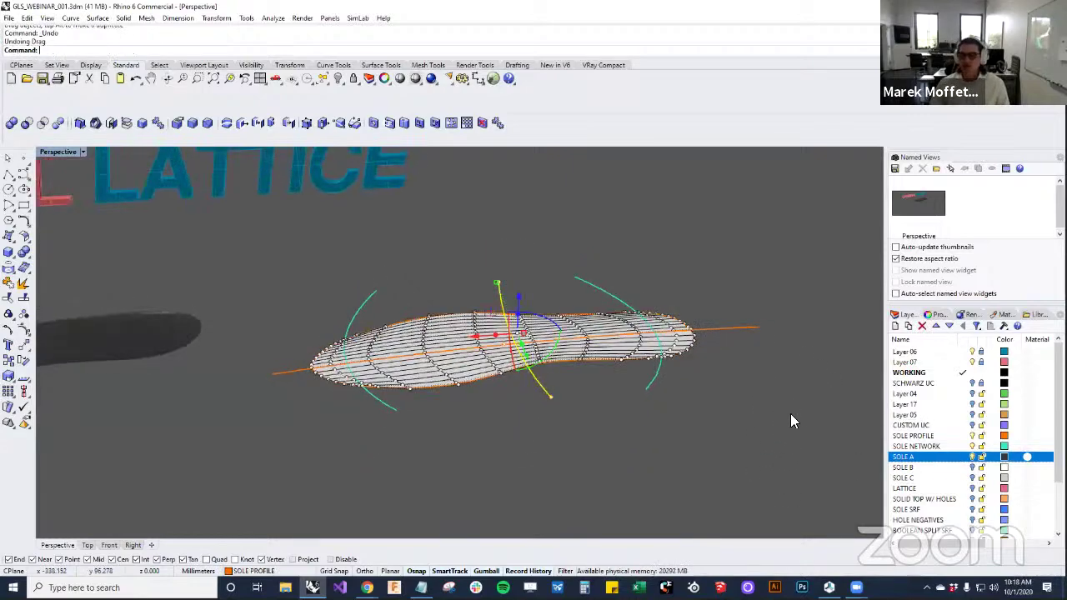
click(790, 414)
Hide the SOLE PROFILE and SOLE NETWORK curves, and reshape the middle of the sole surface through its control points before turning them off
right_drag(658, 454, 636, 432)
click(973, 436)
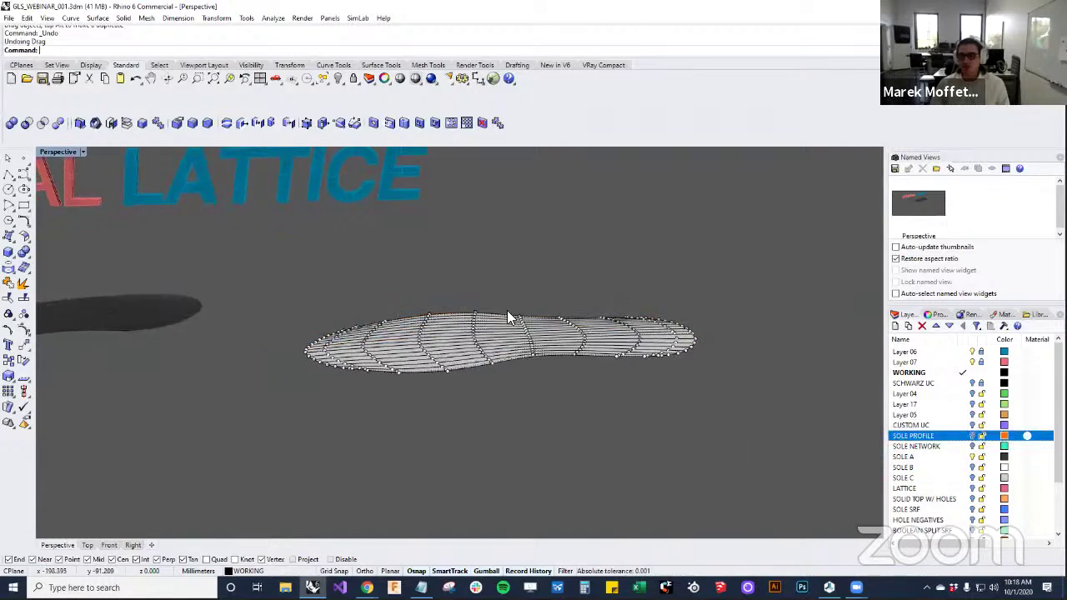
drag(500, 290, 526, 300)
mouse_move(500, 374)
right_down()
mouse_move(569, 448)
mouse_move(576, 412)
mouse_move(638, 404)
mouse_move(583, 398)
mouse_move(524, 426)
mouse_move(483, 386)
right_up()
right_click(27, 331)
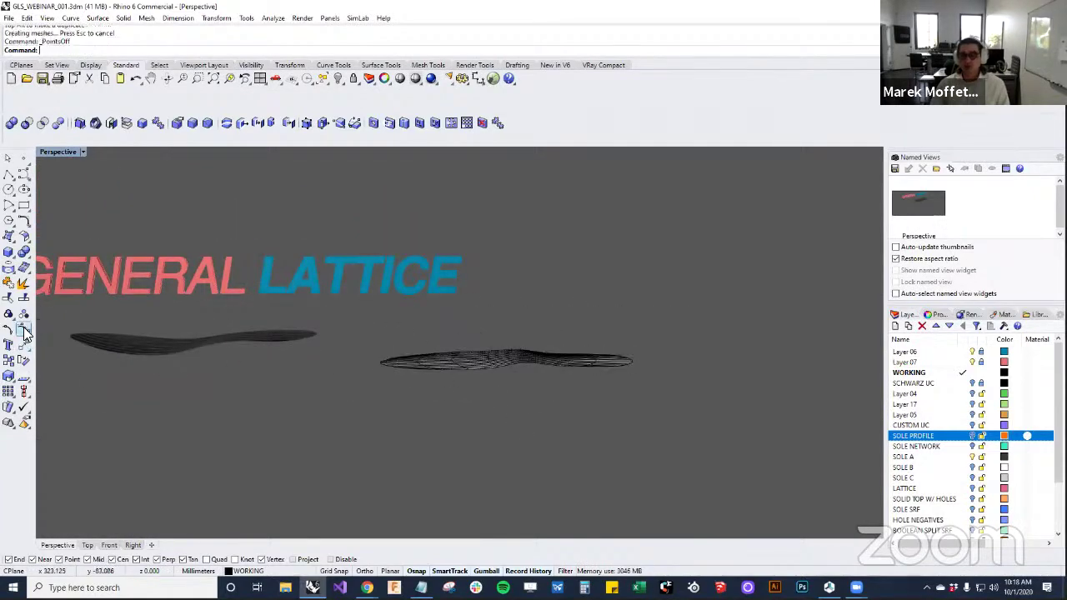
Examine the reshaped sole surface from several angles and compare it with the SOLE A surface
right_drag(395, 374, 431, 395)
click(431, 392)
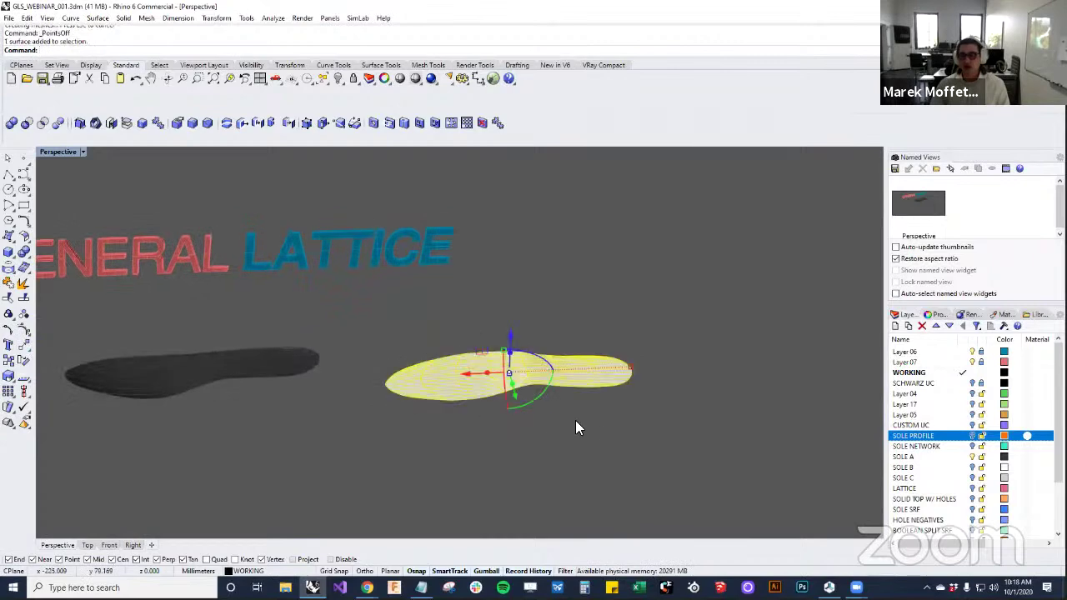
right_drag(585, 437, 458, 347)
scroll(560, 465, up, 2)
scroll(537, 381, down, 4)
click(368, 373)
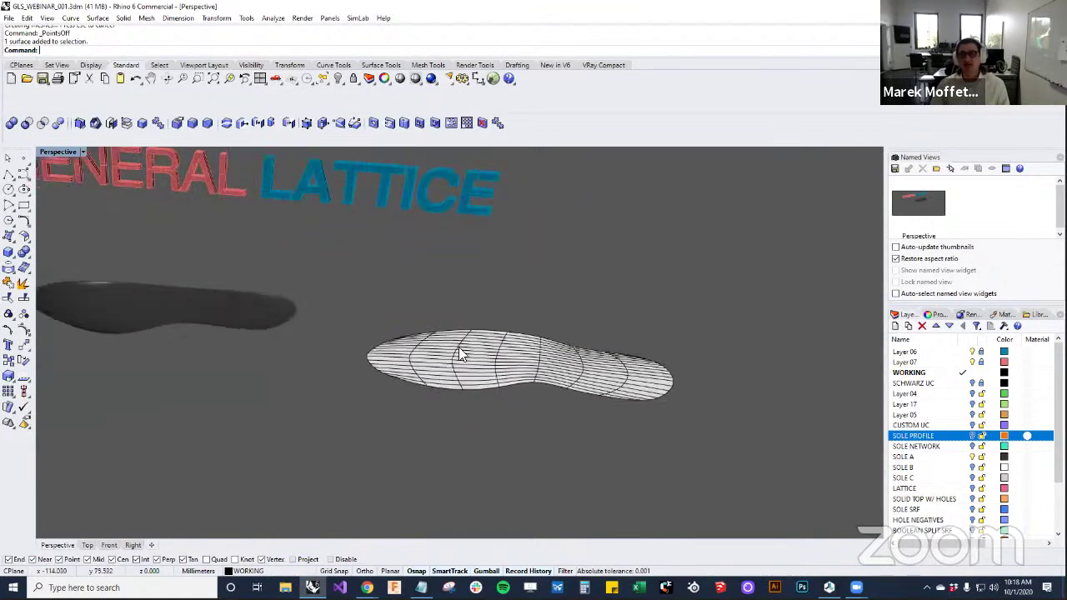
click(461, 350)
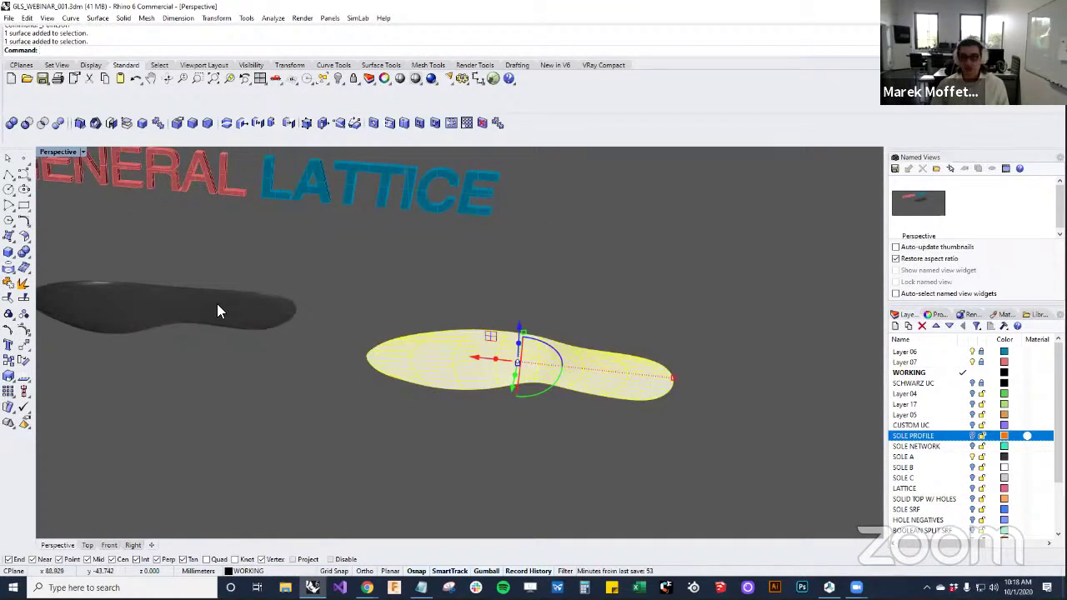
Show the SOLE B and SOLE C layers together with the SOLE A surface
click(972, 479)
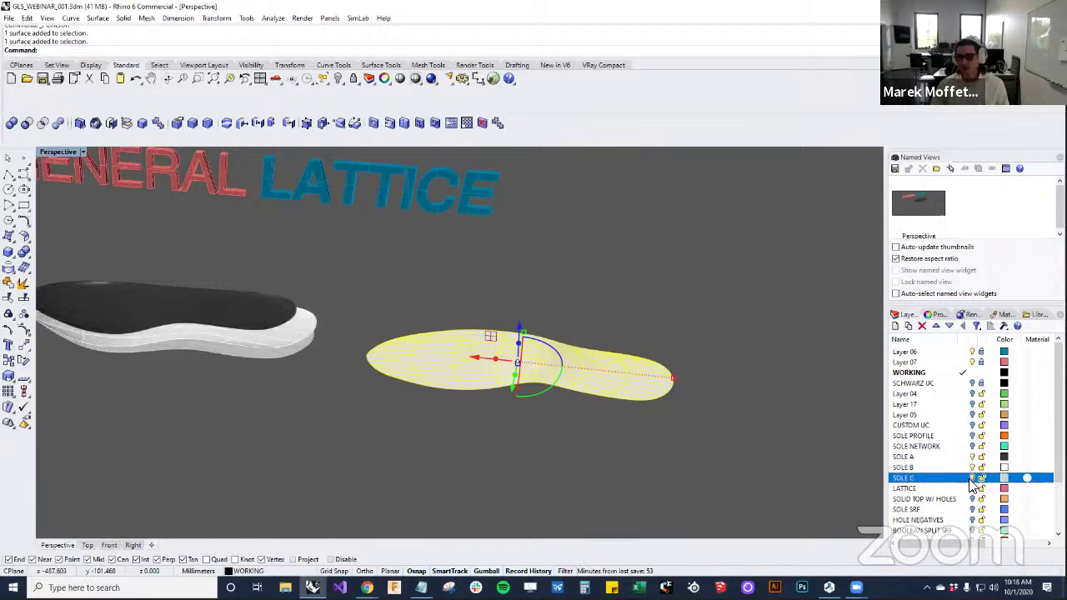
Delete the reshaped sole surface lying beside the SOLE A, SOLE B and SOLE C surfaces
right_drag(591, 462, 637, 364)
click(636, 355)
key(Delete)
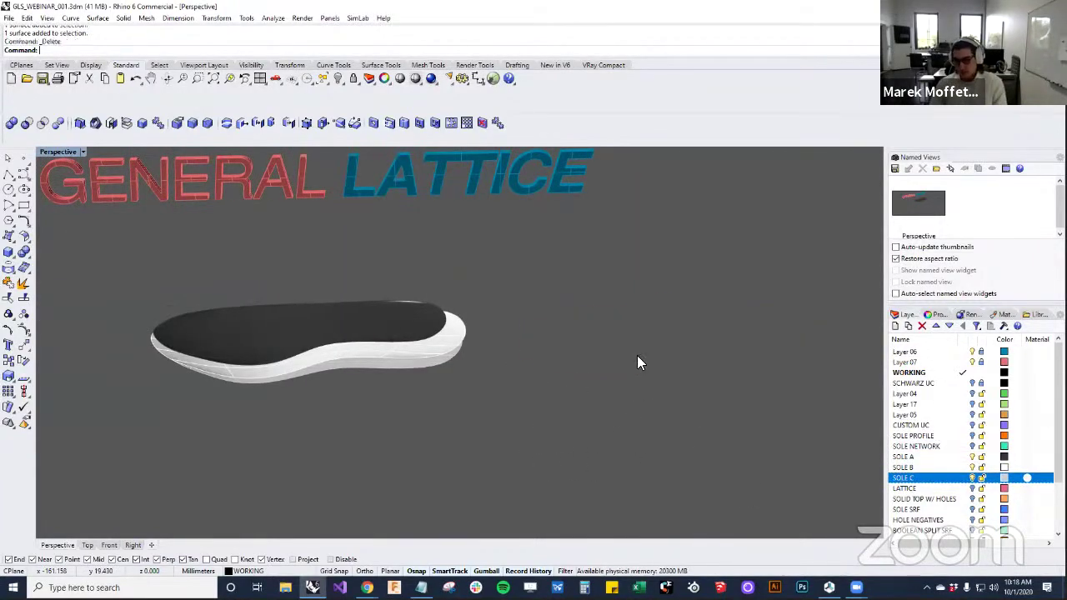
Turn on the control points of the black SOLE A surface
right_drag(561, 372, 556, 337)
right_drag(711, 385, 492, 353)
scroll(502, 412, up, 3)
right_drag(445, 326, 412, 331)
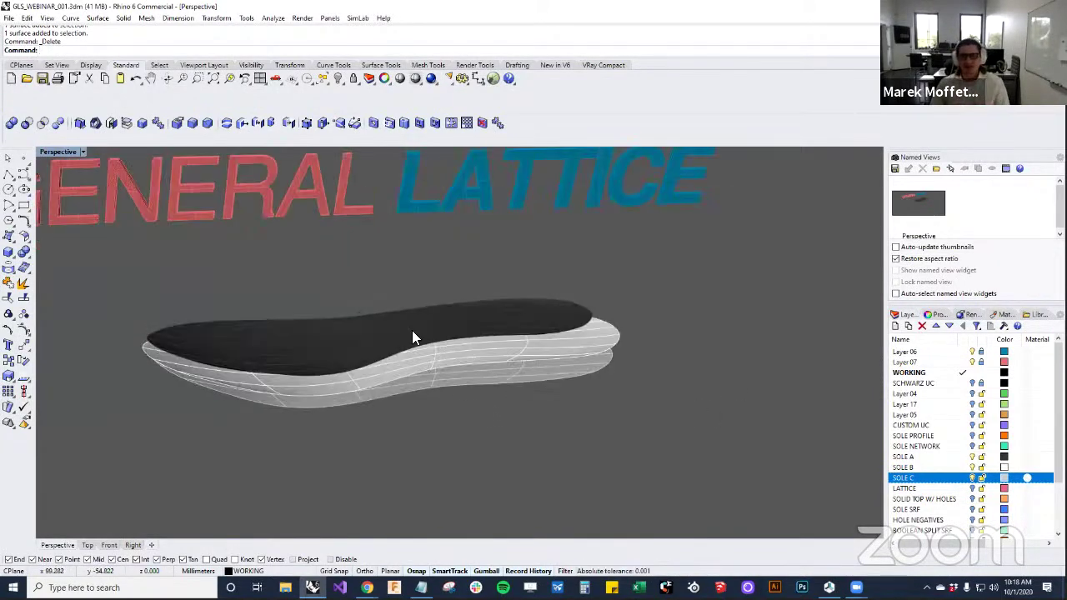
click(412, 331)
click(22, 330)
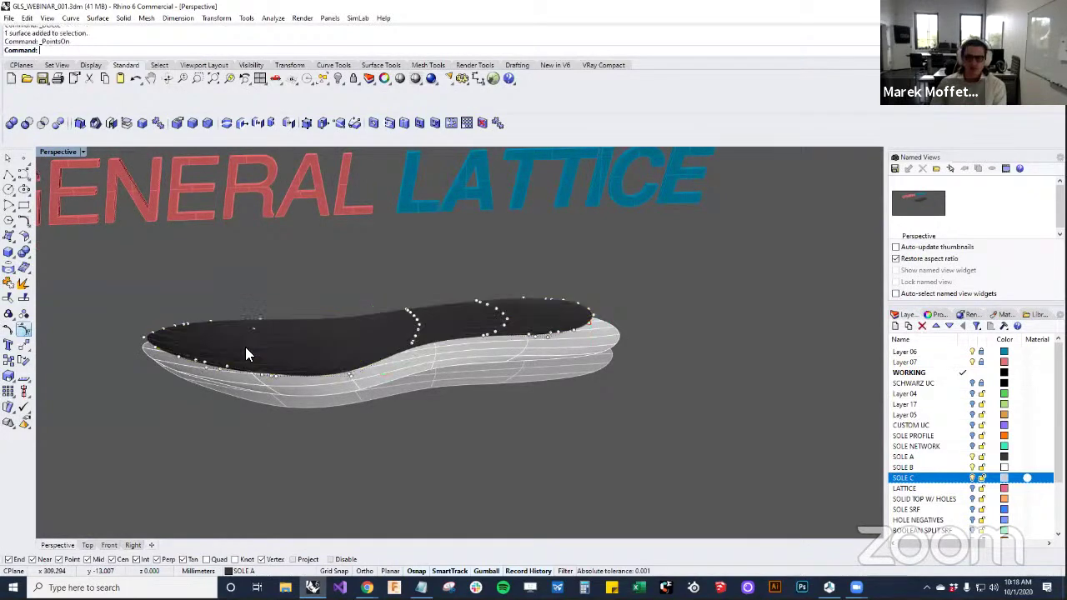
Try moving a group of control points at one end of the SOLE A surface vertically, and undo the move
mouse_move(450, 367)
right_down()
mouse_move(571, 324)
mouse_move(540, 339)
mouse_move(440, 327)
mouse_move(445, 346)
right_up()
scroll(540, 338, up, 5)
scroll(440, 327, up, 5)
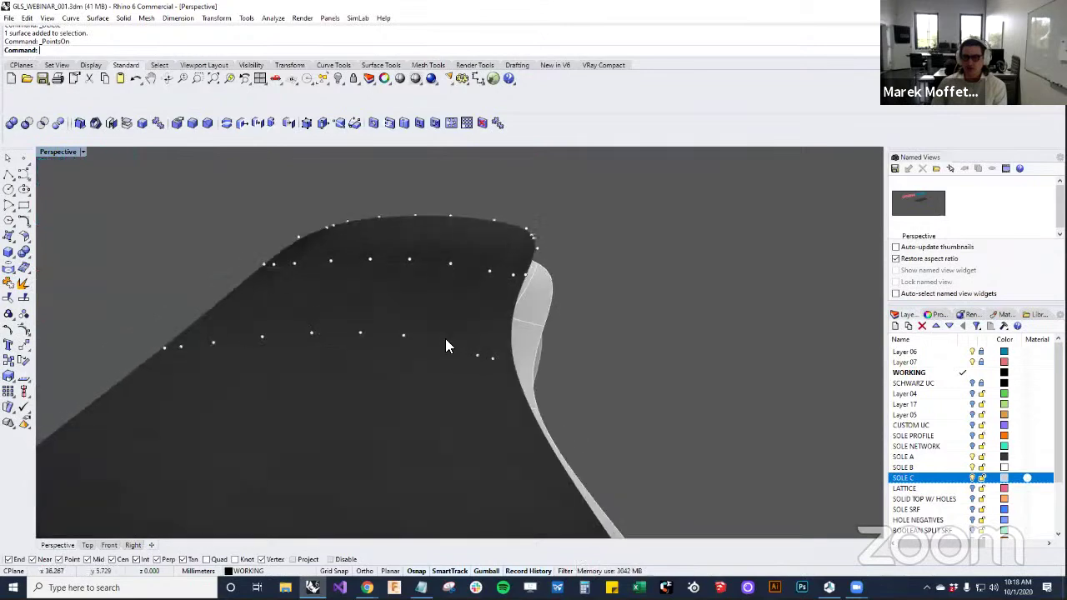
right_drag(505, 333, 319, 380)
right_drag(606, 415, 781, 296)
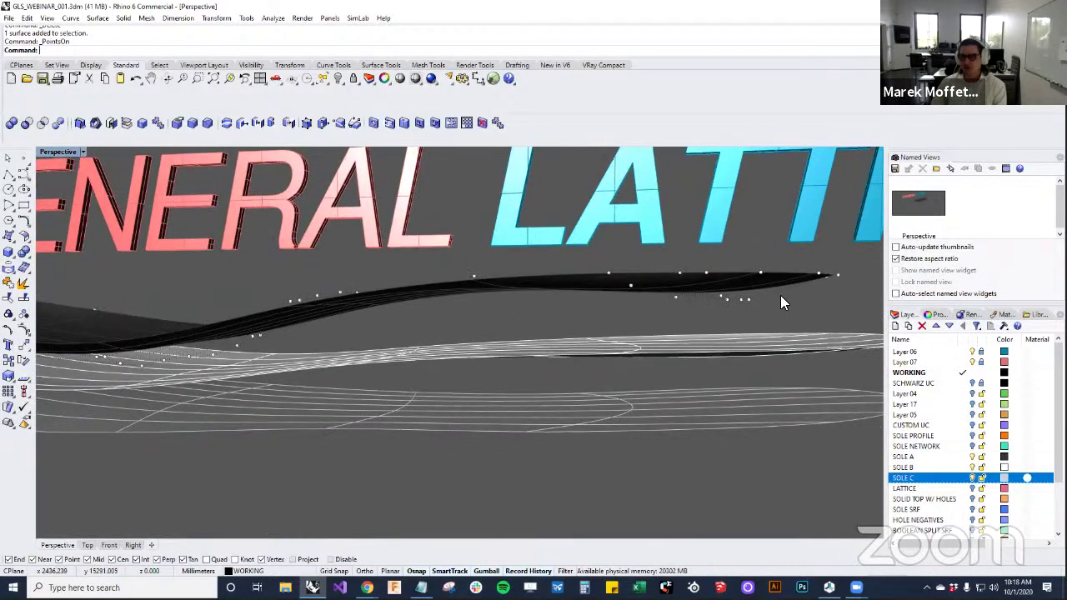
drag(661, 315, 663, 313)
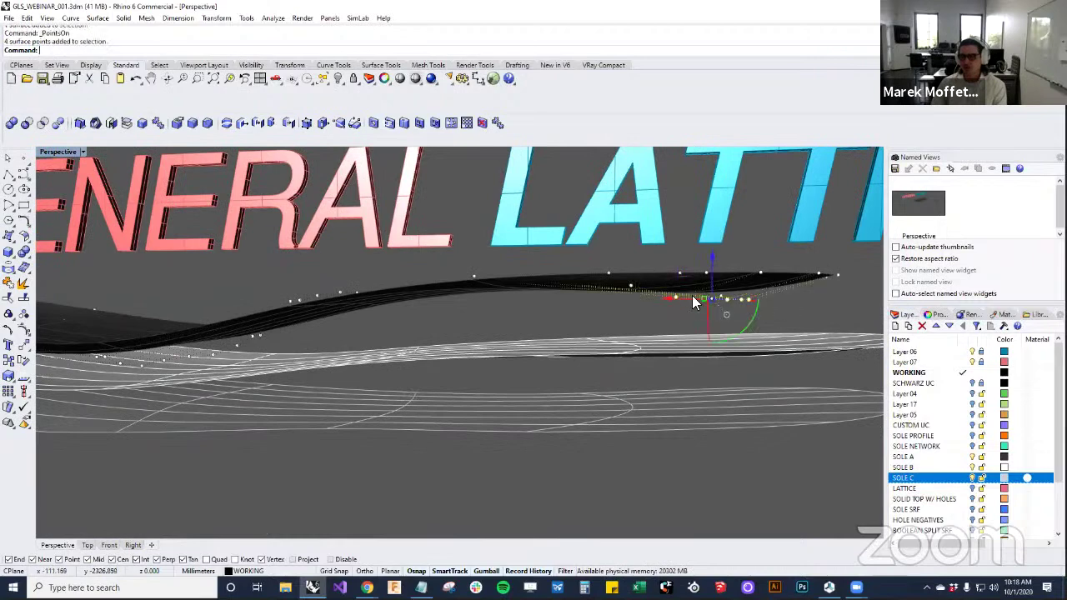
drag(712, 260, 714, 268)
right_drag(714, 269, 855, 249)
click(710, 241)
key(ctrl+z)
scroll(725, 285, down, 7)
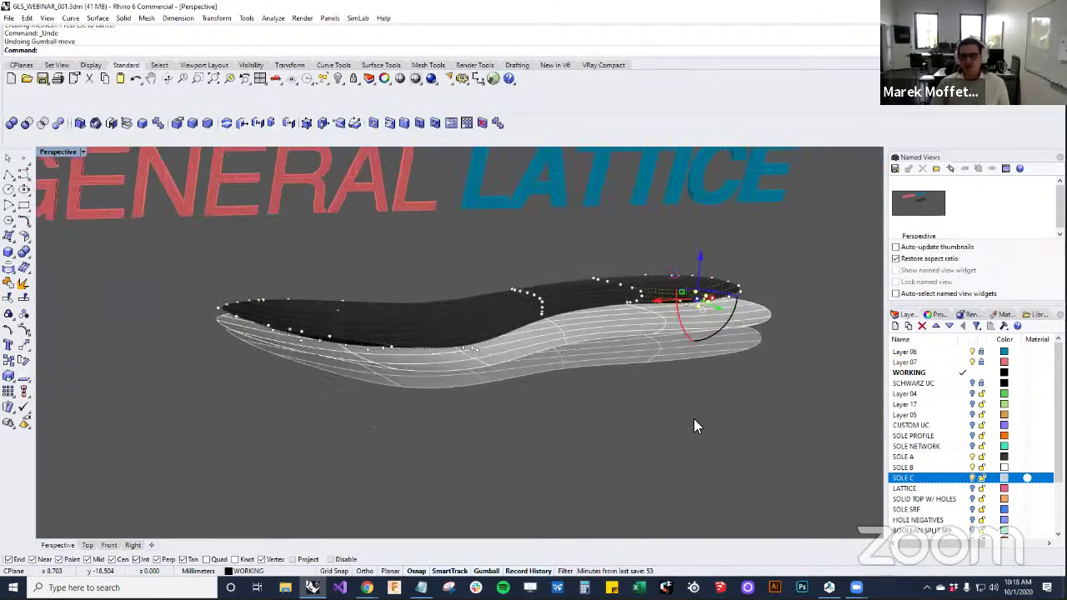
Deselect the control points, examine the stacked sole surfaces from several angles, and turn off the SOLE A control points
right_drag(694, 419, 642, 467)
click(642, 466)
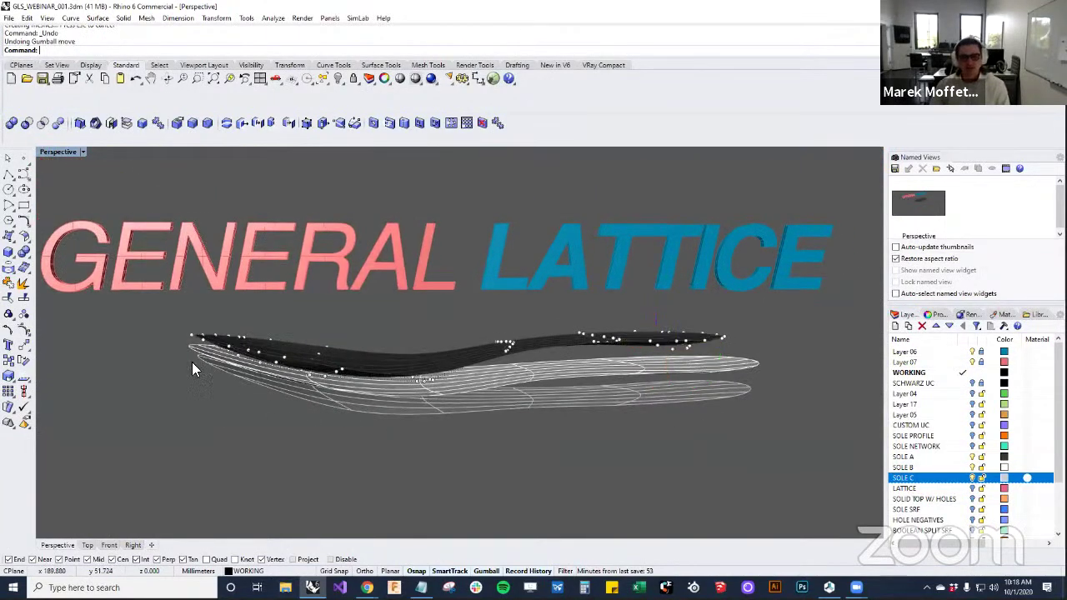
right_drag(192, 361, 49, 282)
right_drag(385, 290, 494, 457)
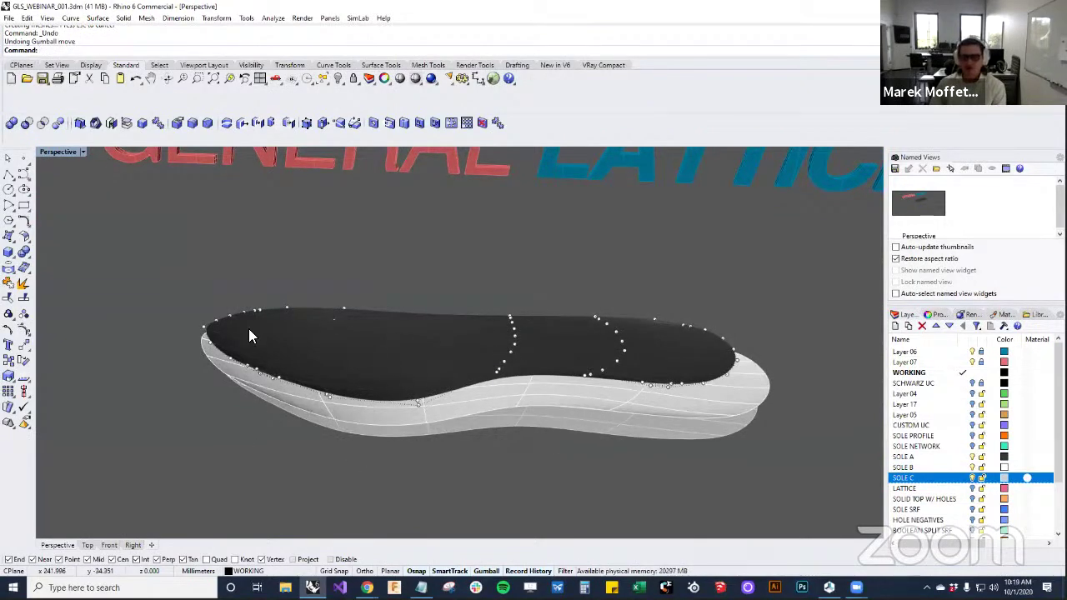
right_drag(248, 336, 600, 337)
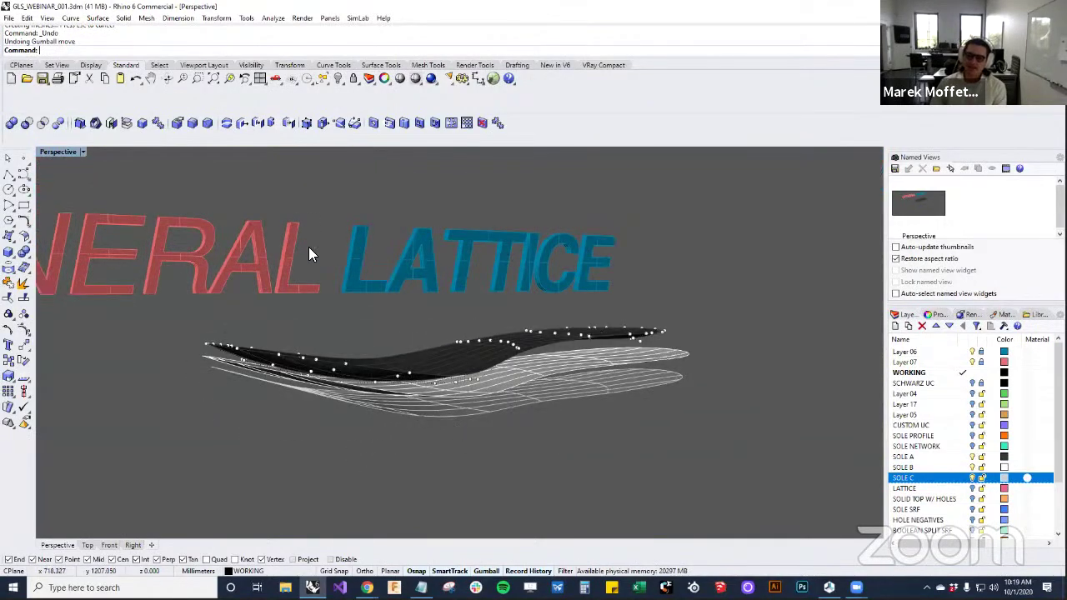
right_drag(534, 369, 208, 362)
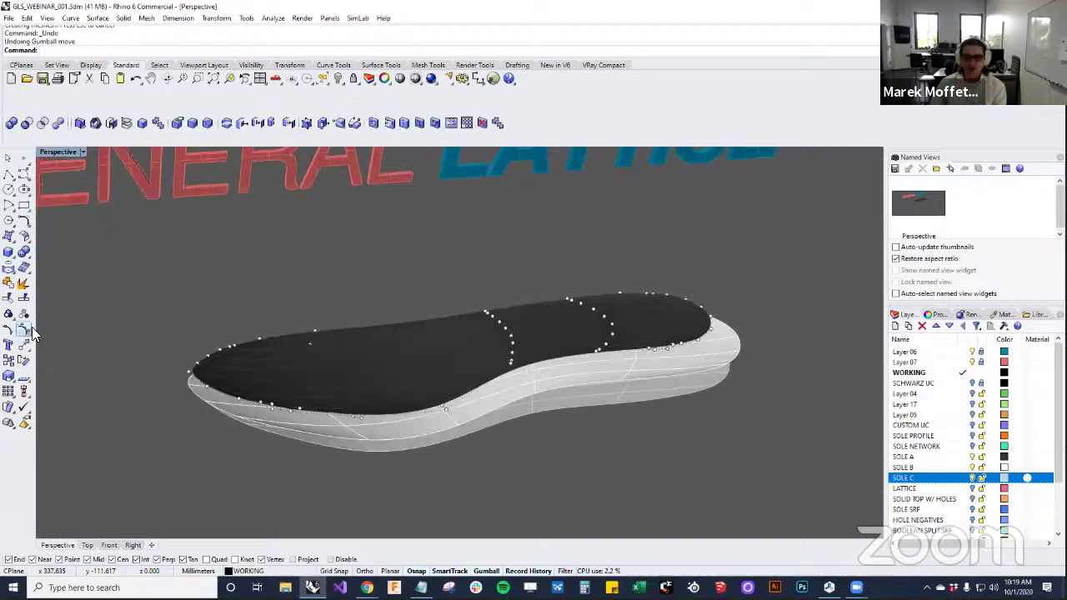
right_click(23, 330)
right_click(24, 331)
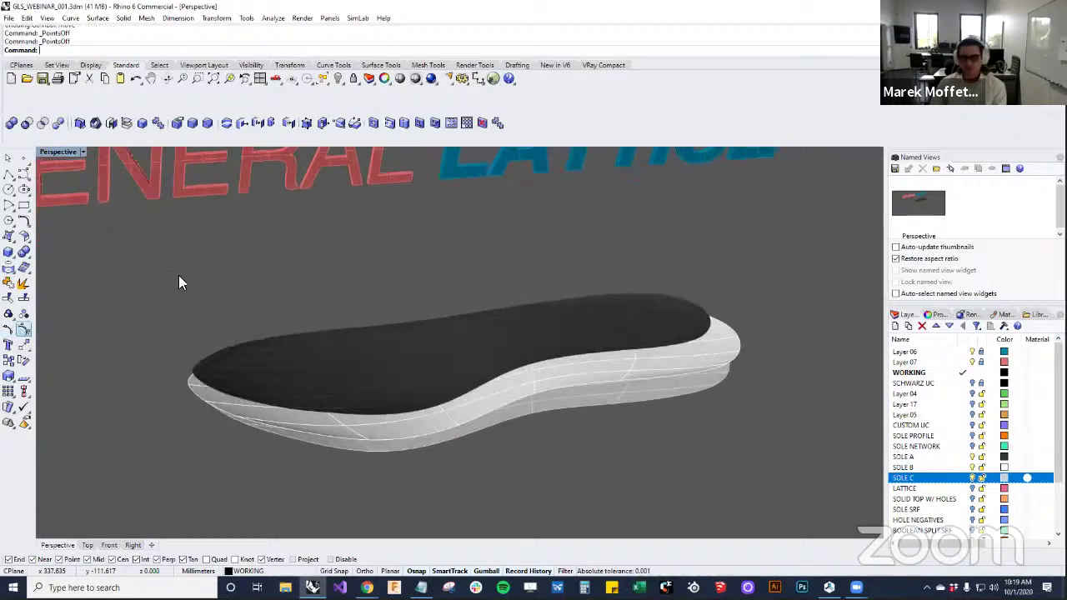
Start LatticeLoft and select the SOLE C, SOLE B and SOLE A surfaces as its input
right_drag(366, 320, 426, 290)
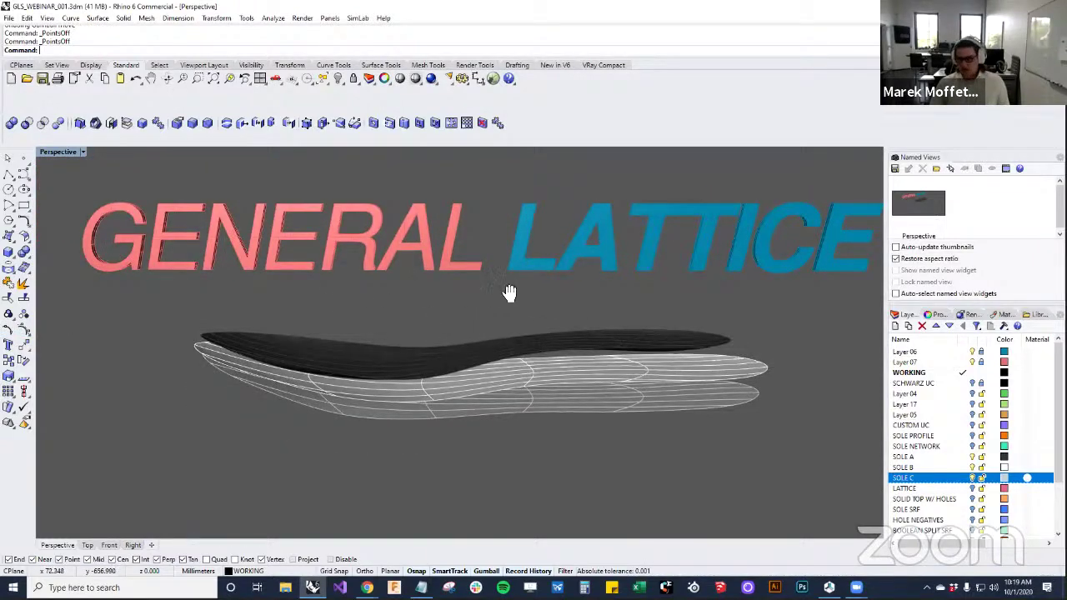
right_drag(509, 293, 507, 354)
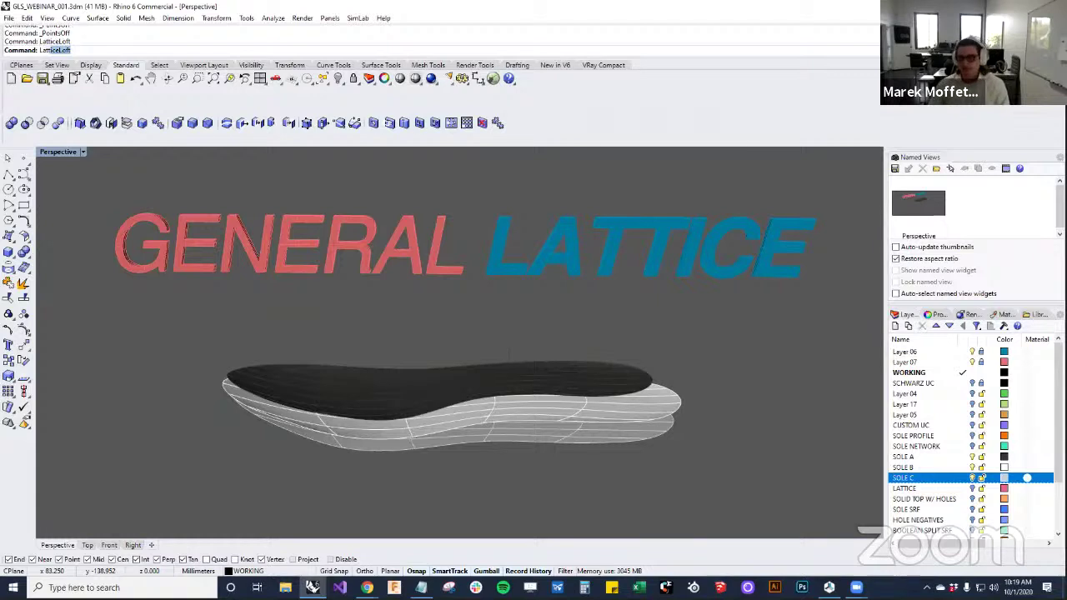
key(Return)
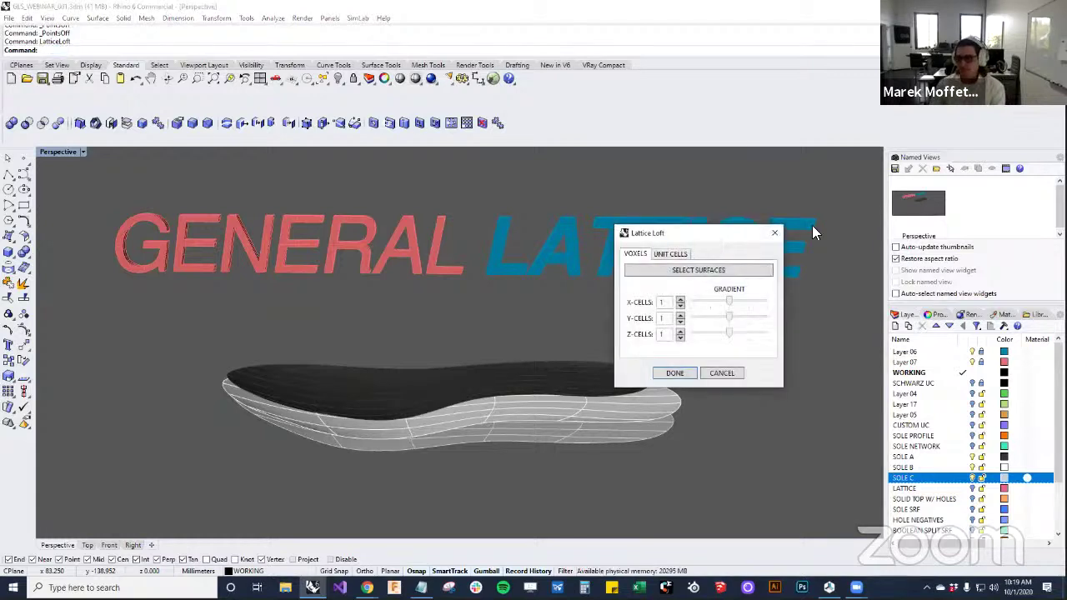
click(816, 264)
click(607, 431)
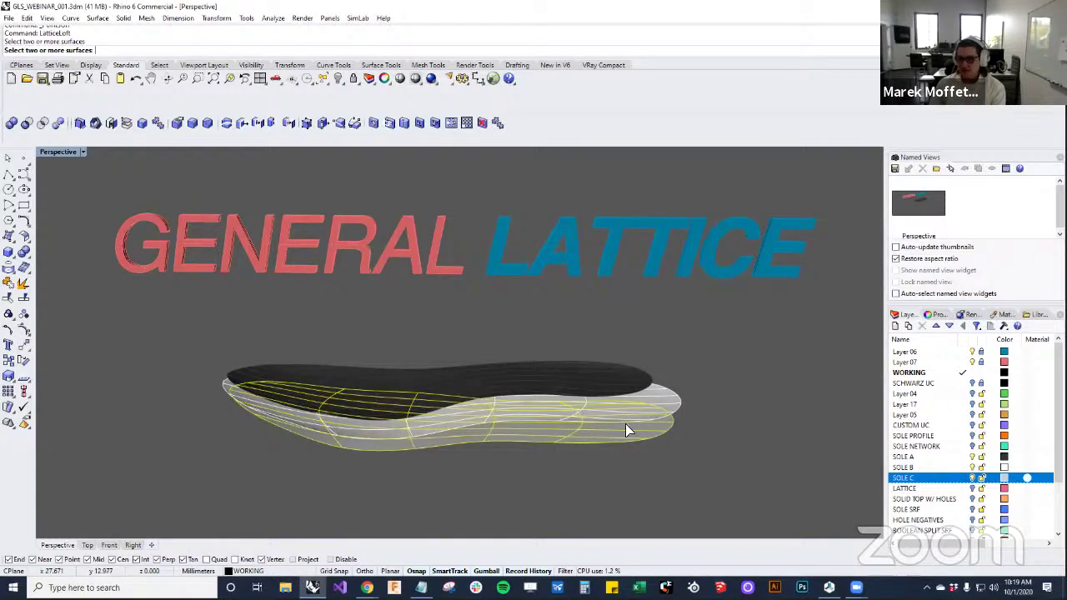
click(667, 403)
key(Return)
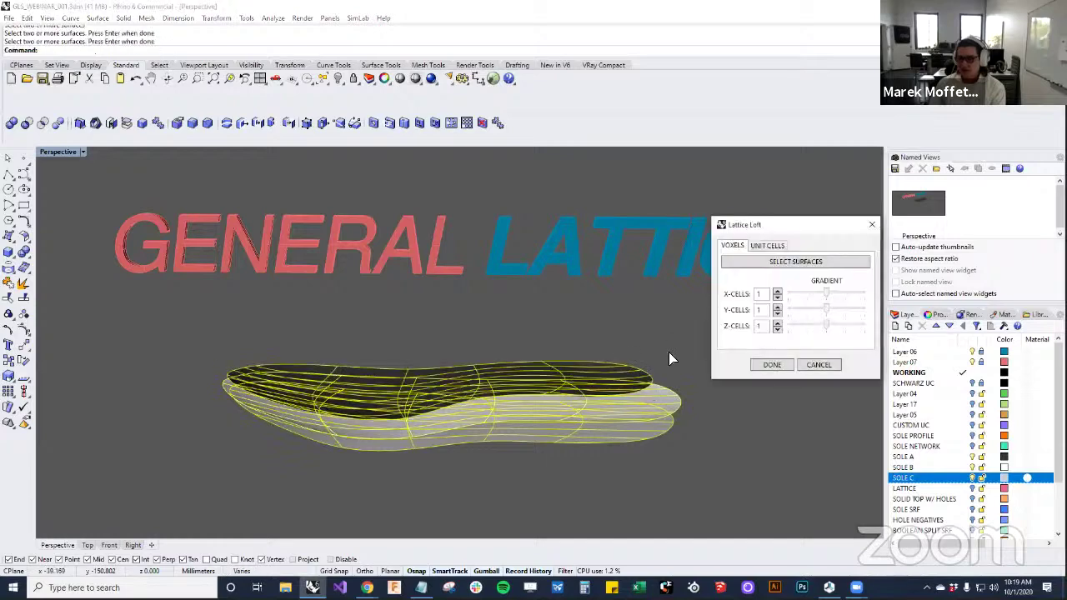
Hide the SOLE C, SOLE B and SOLE A layers to expose the voxel preview, and show SOLE C again
click(979, 469)
click(971, 479)
click(971, 468)
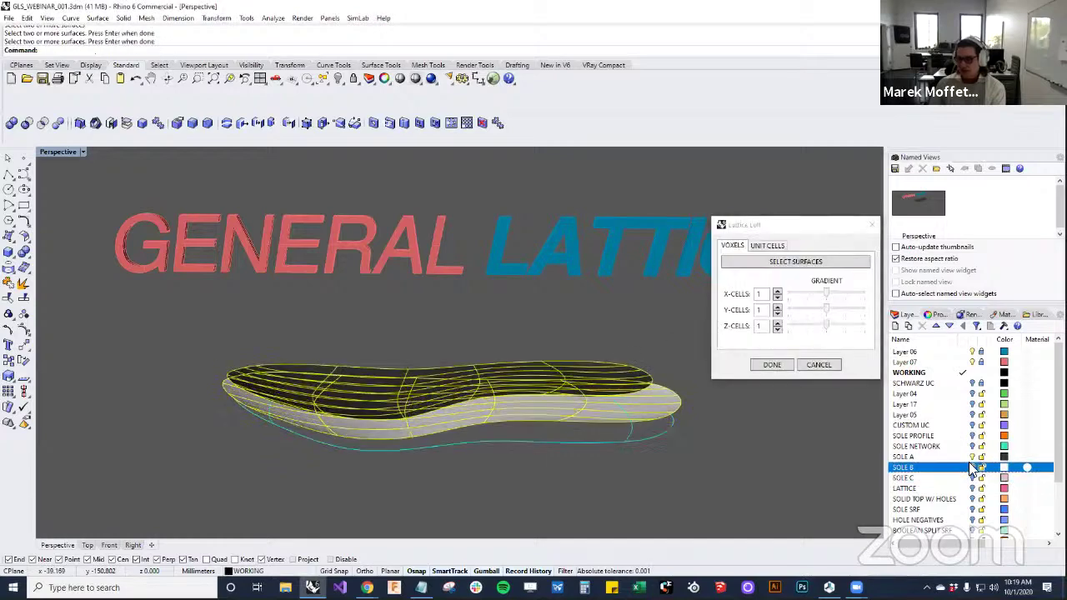
click(972, 456)
right_drag(709, 461, 750, 454)
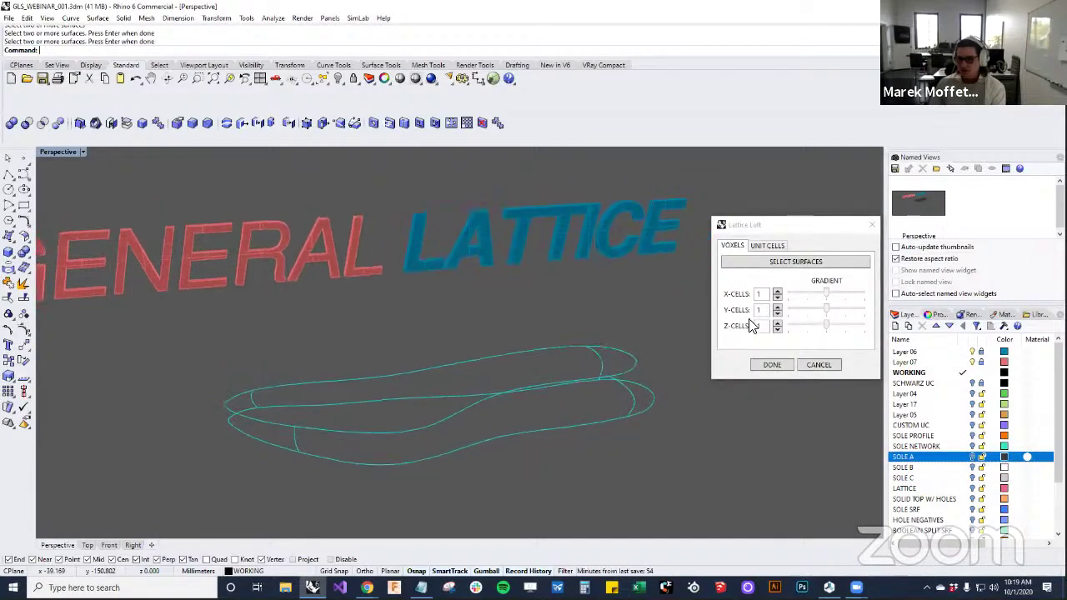
click(971, 478)
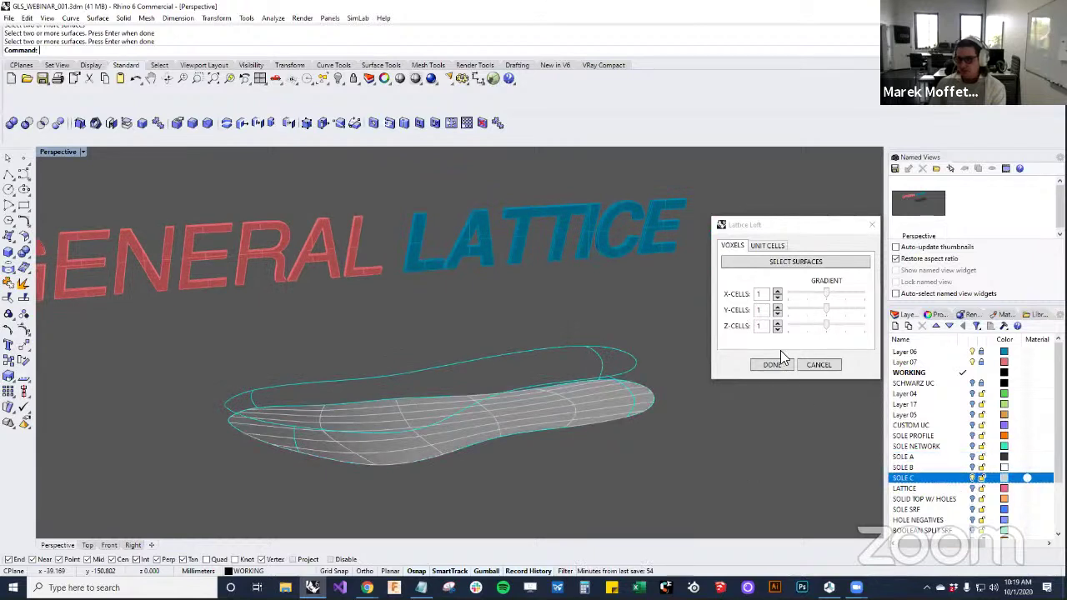
Divide the sole voxels into 3 X-cells and 8 Y-cells
click(777, 292)
click(777, 293)
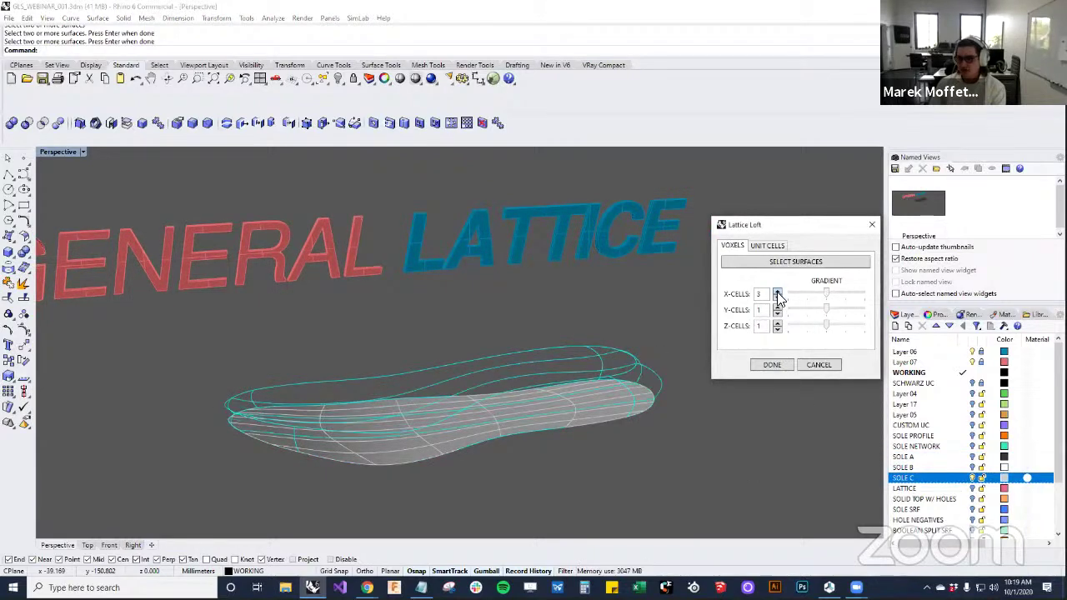
click(777, 308)
click(777, 308)
click(777, 308)
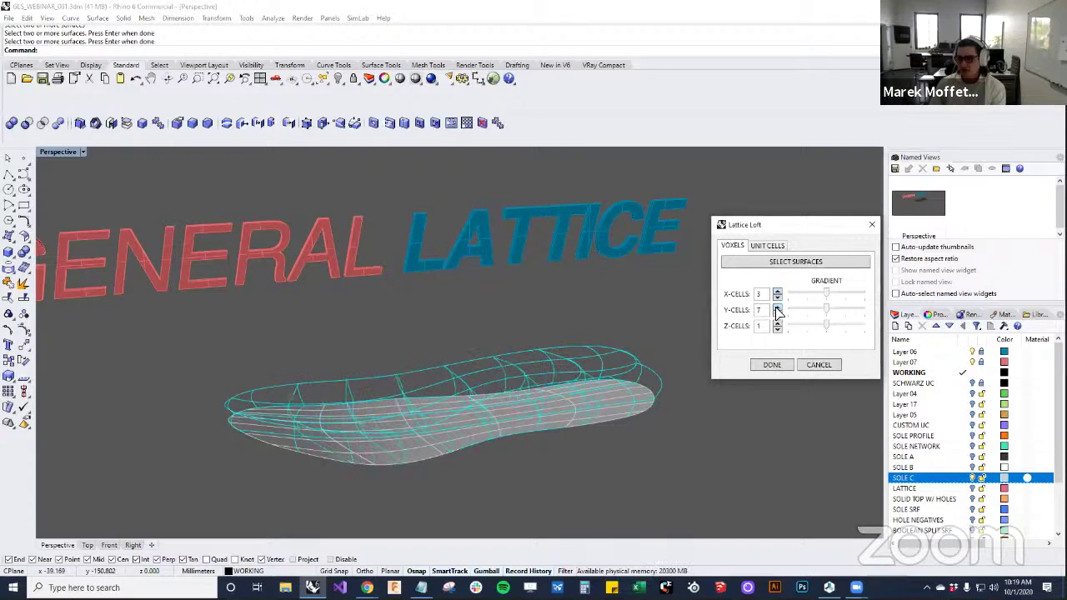
click(776, 308)
Examine the voxel preview around the sole and shift the Y-cell gradient slightly below the centre
right_drag(528, 424, 525, 487)
scroll(468, 395, up, 7)
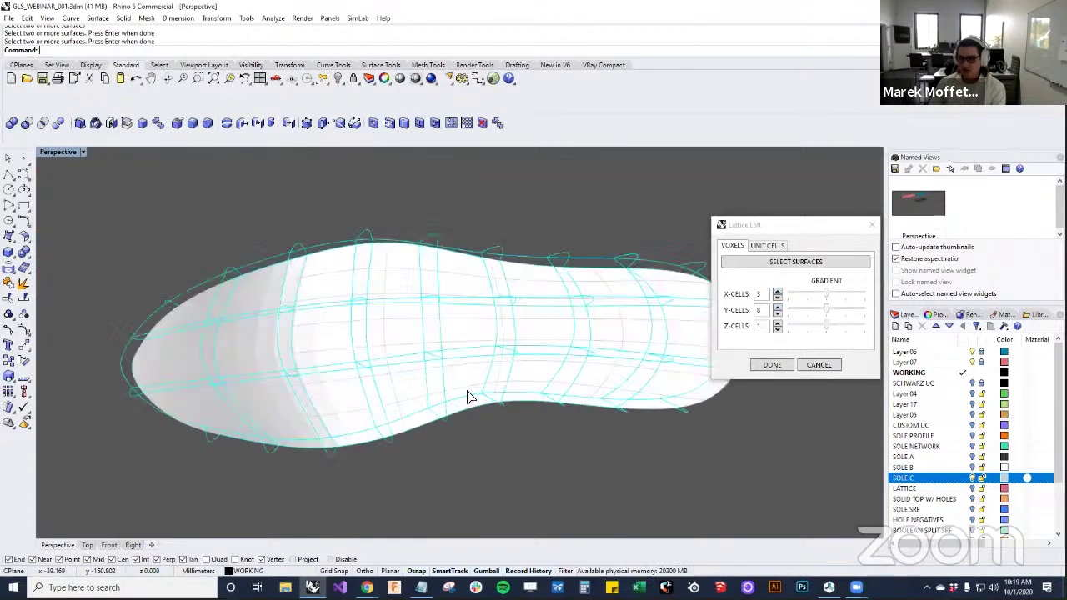
right_drag(469, 398, 463, 305)
scroll(494, 358, down, 7)
right_drag(494, 358, 500, 322)
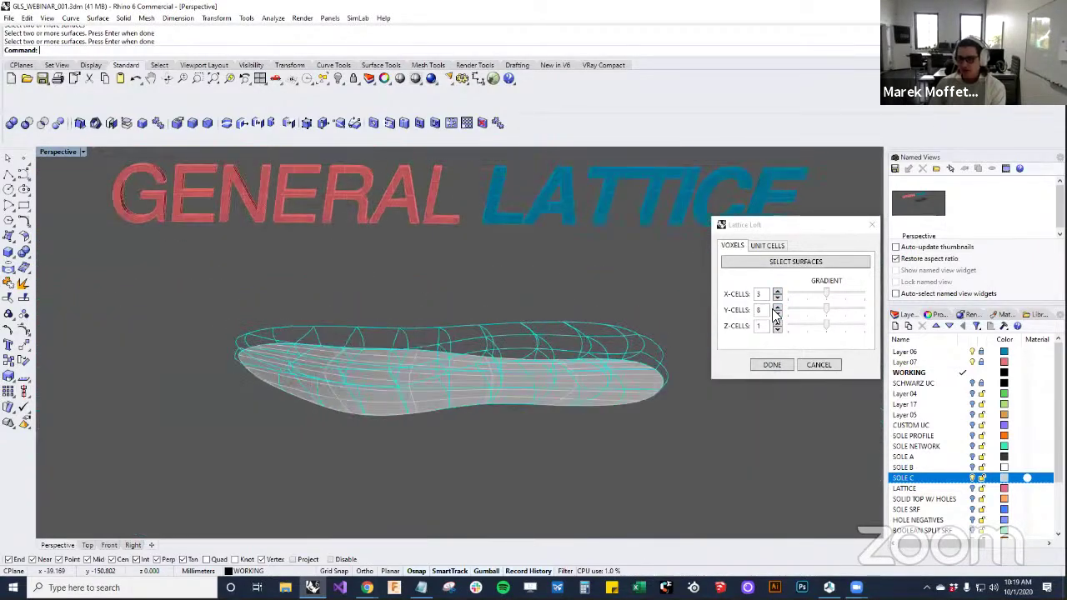
mouse_move(826, 308)
mouse_down()
mouse_move(814, 308)
mouse_move(839, 313)
mouse_move(821, 310)
mouse_up()
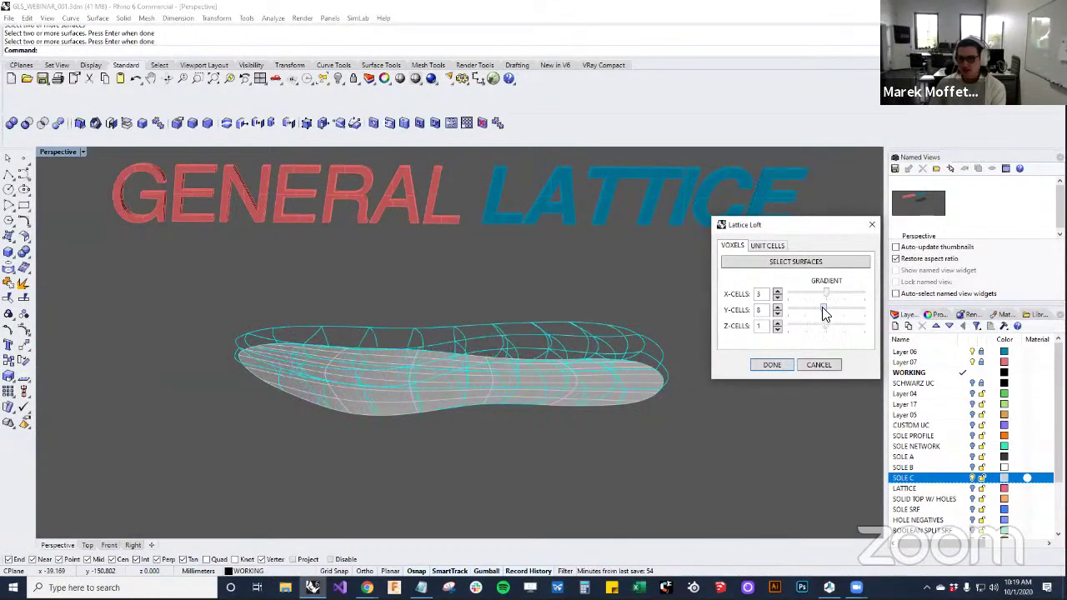
Set the Z-cells to 2 and shift the Z gradient below the centre
click(777, 324)
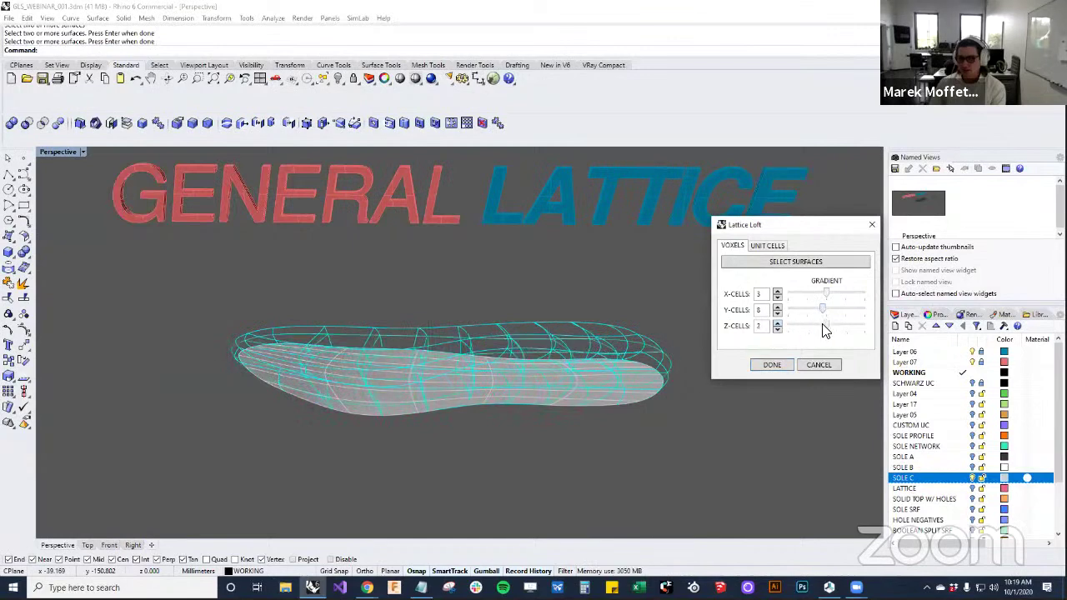
drag(828, 323, 816, 323)
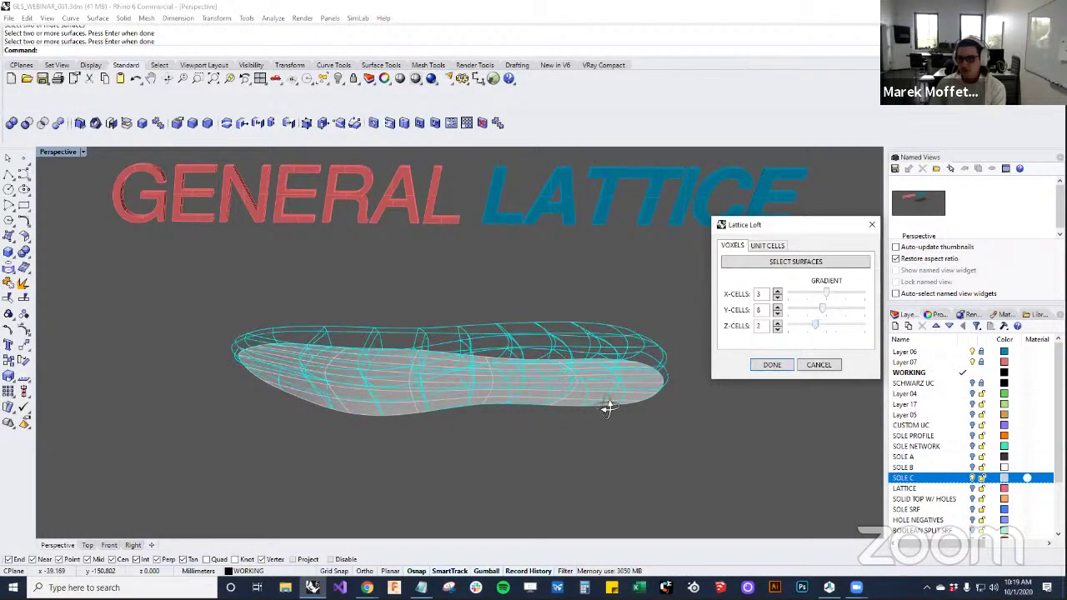
right_drag(606, 407, 626, 356)
drag(814, 326, 813, 326)
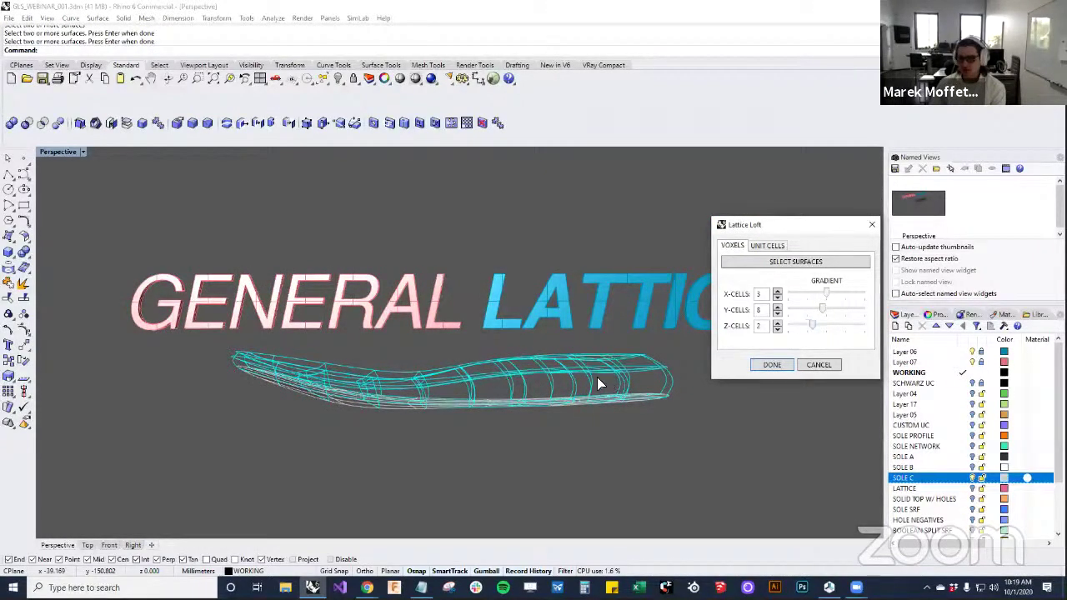
Shift the X gradient slightly above the centre and set the Z-cells to 1
scroll(597, 376, up, 3)
right_drag(594, 373, 683, 341)
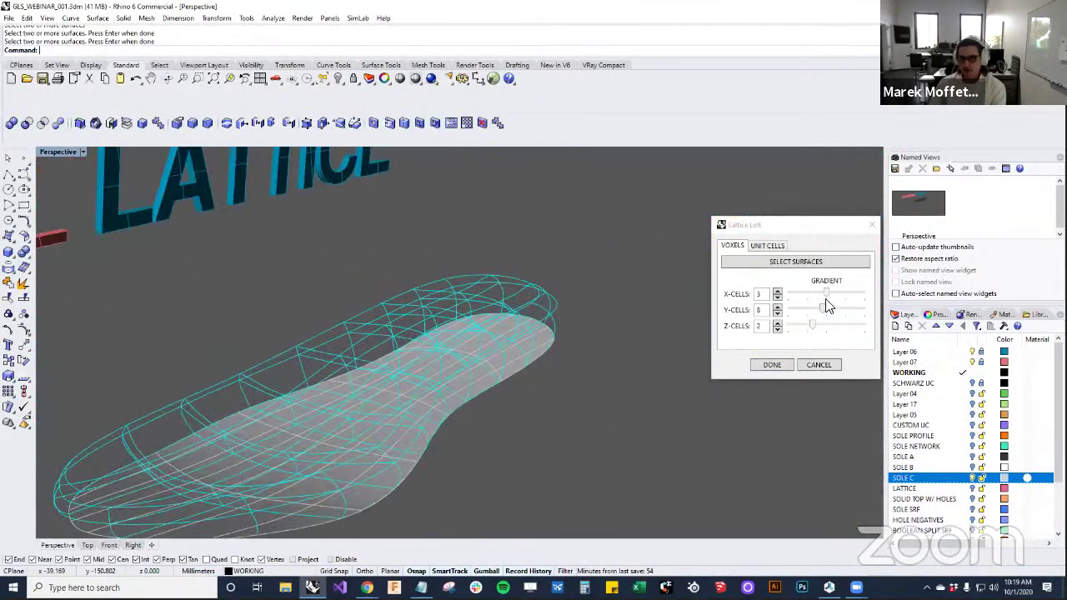
drag(826, 293, 835, 293)
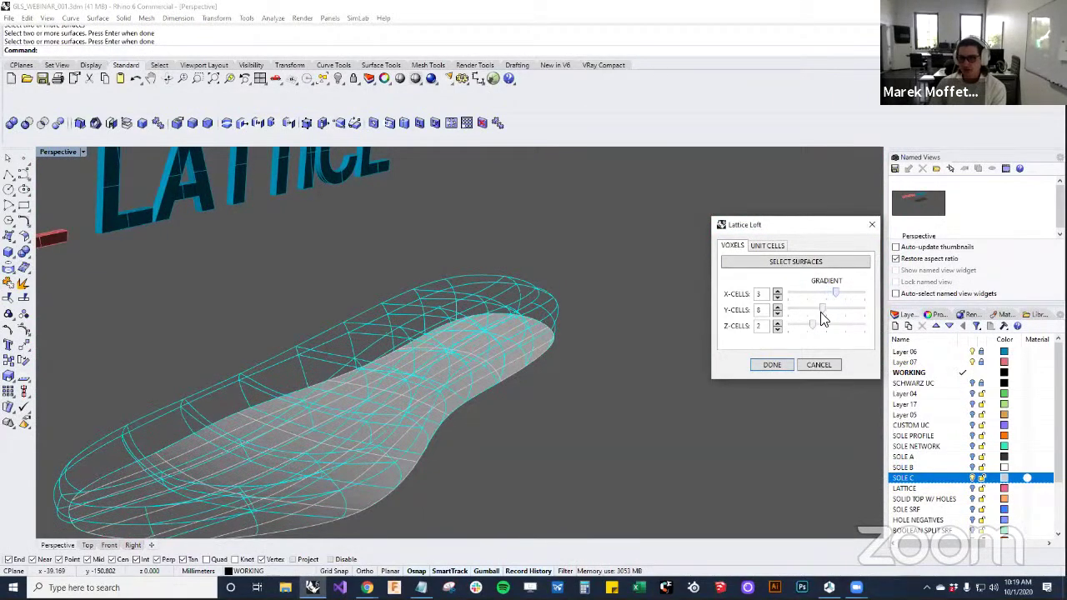
click(778, 329)
Set the Y-cells to 11 and return the Y gradient to about the centre
right_drag(591, 336, 802, 309)
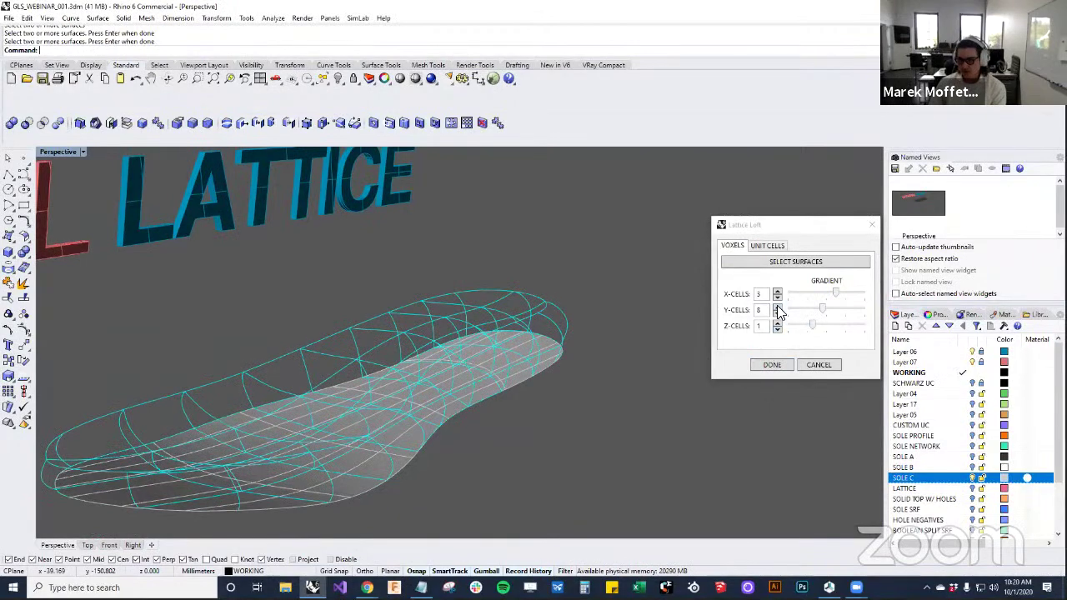
click(777, 307)
click(778, 307)
click(777, 307)
right_drag(538, 386, 790, 319)
drag(822, 307, 827, 307)
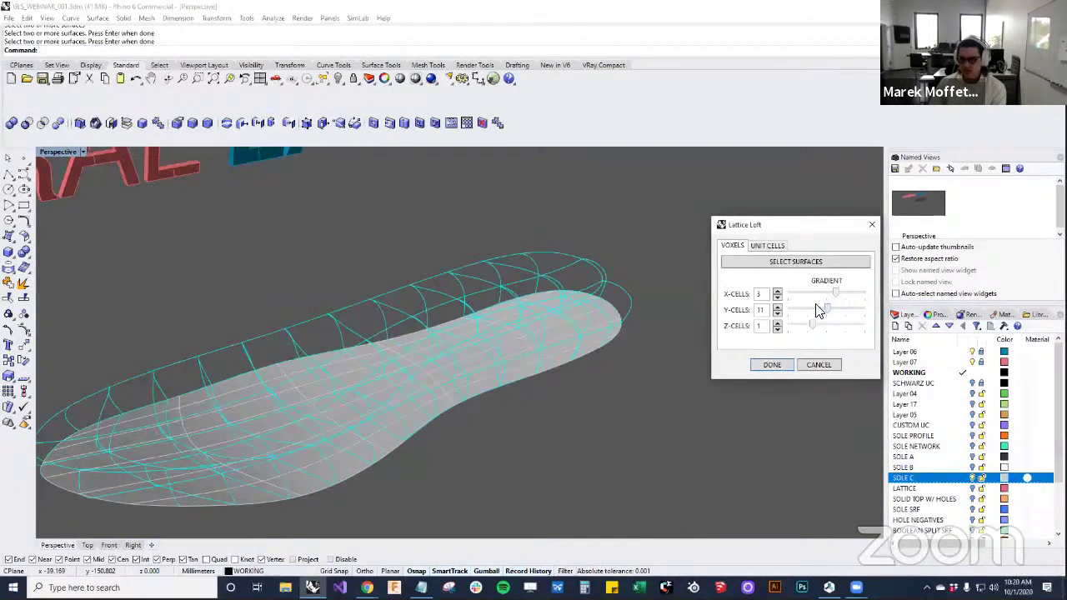
Generate a TPMS Schwarz unit-cell lattice through the sole voxels and inspect it
click(768, 246)
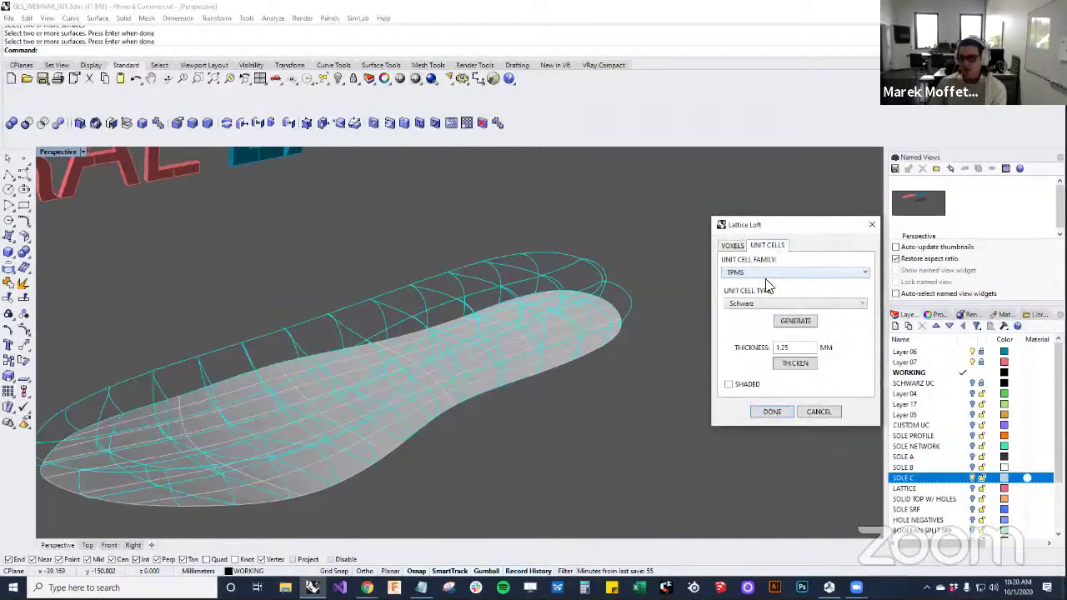
click(796, 322)
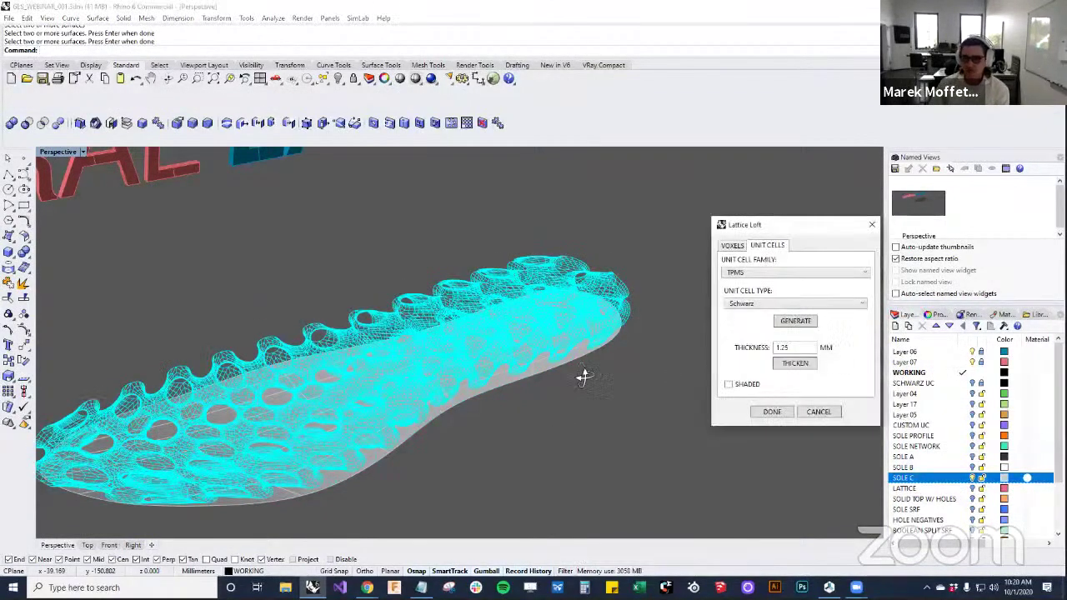
right_drag(537, 465, 633, 308)
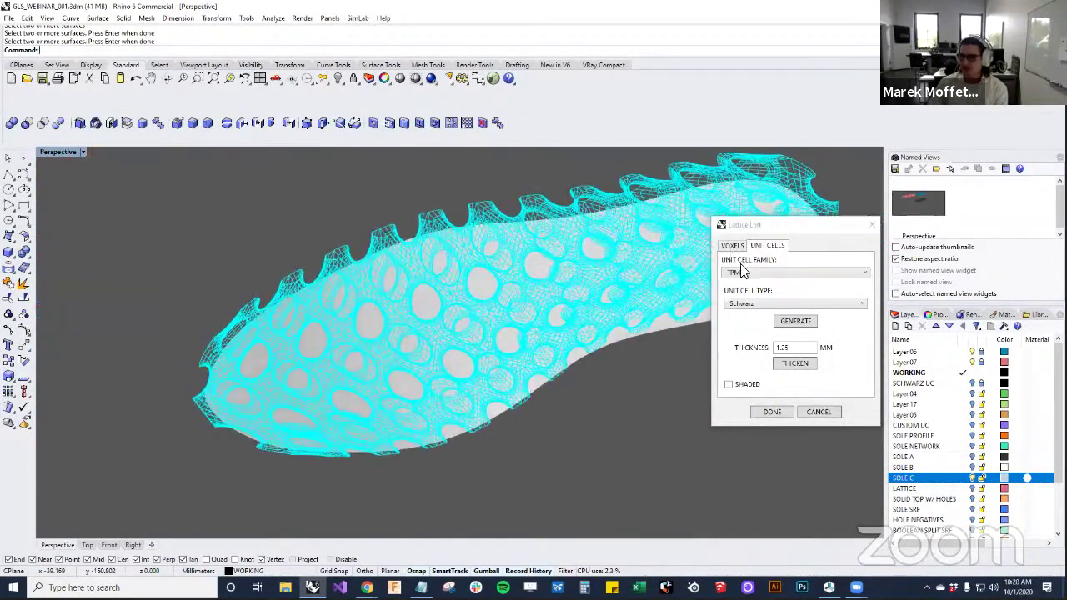
Set the Y-cells to 14 and shift the Y gradient above the centre
click(734, 245)
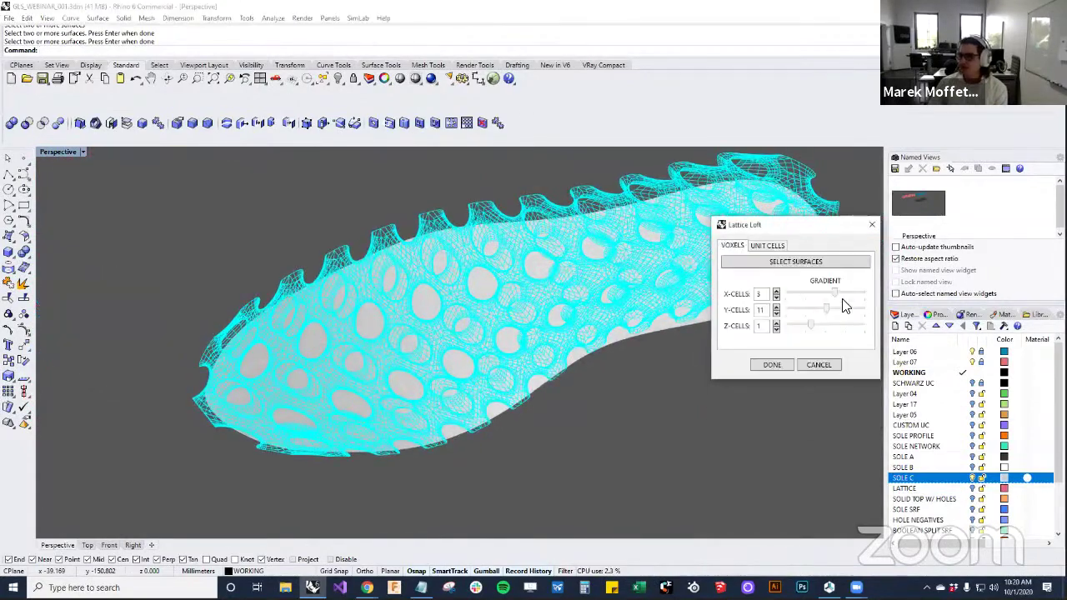
click(776, 307)
click(776, 307)
click(776, 306)
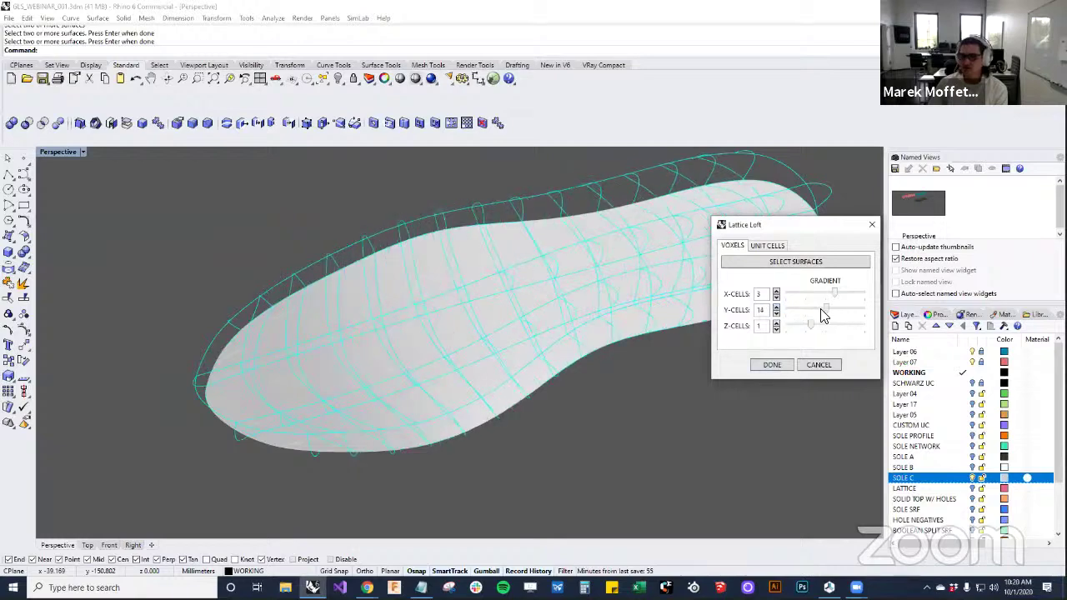
drag(821, 307, 836, 310)
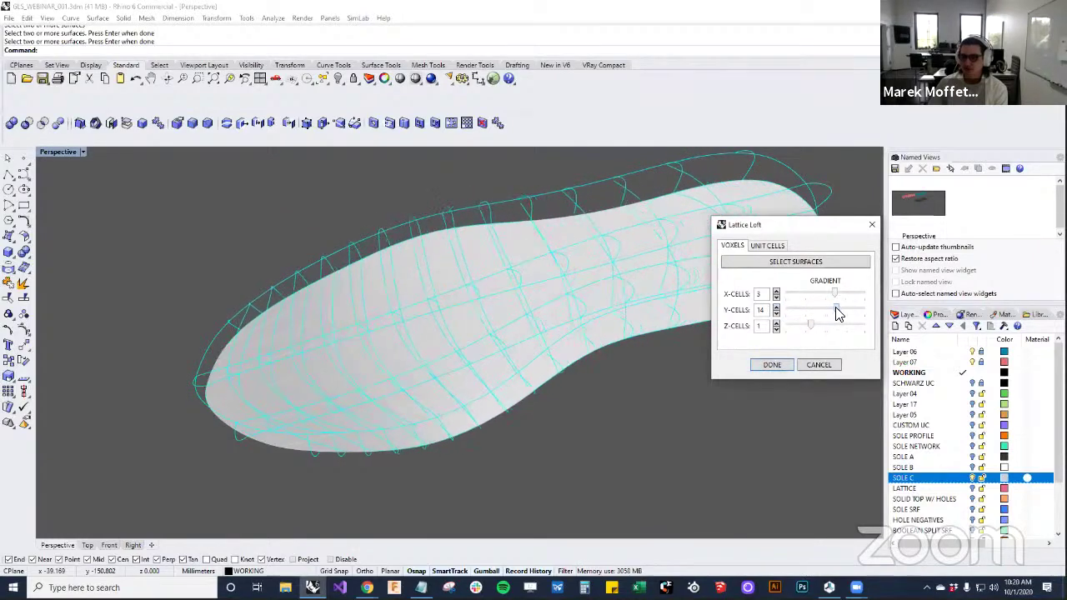
right_drag(562, 371, 740, 296)
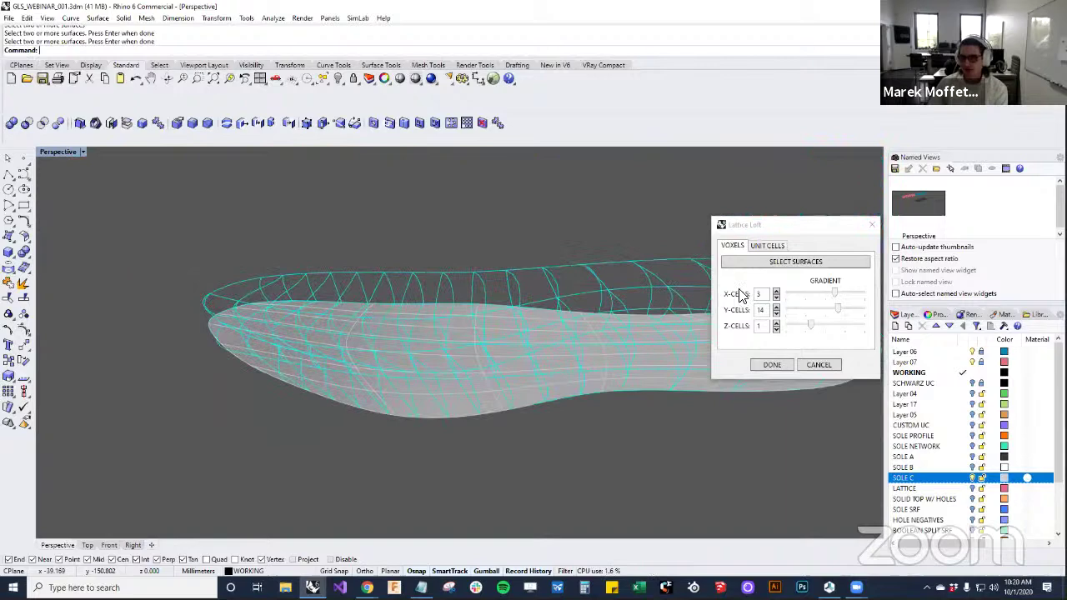
Set the Y-cells to 13 and check the voxel spacing along the sole
click(775, 314)
right_drag(572, 319, 553, 435)
scroll(533, 391, down, 8)
scroll(548, 384, up, 4)
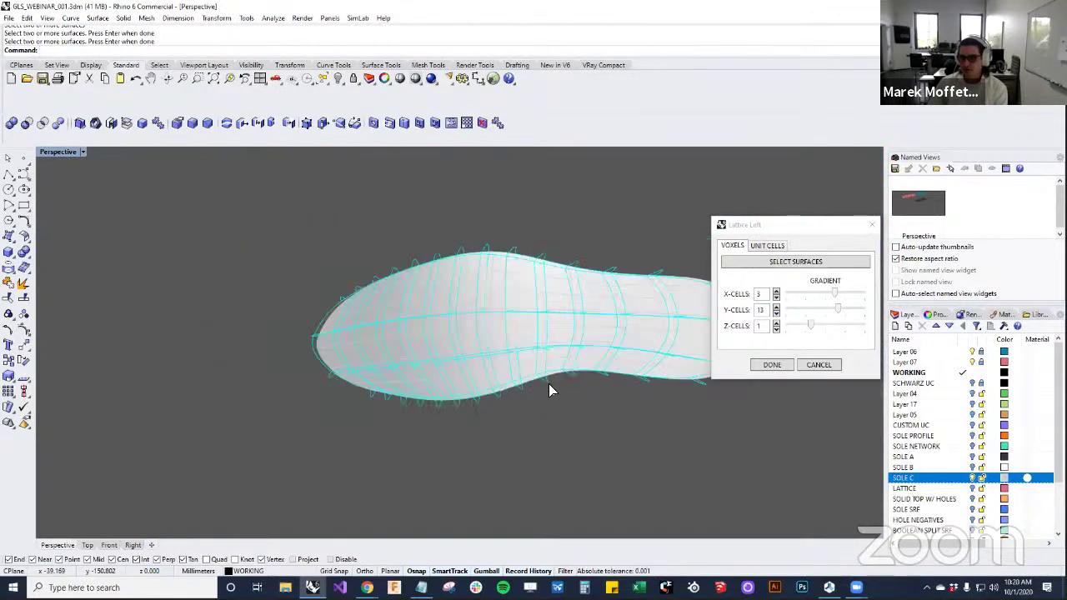
scroll(448, 353, up, 4)
scroll(483, 335, down, 5)
right_drag(483, 336, 525, 350)
Generate a TPMS Schwarz lattice through the voxels, thickened to 0.5 mm, and finish the lattice loft
click(767, 247)
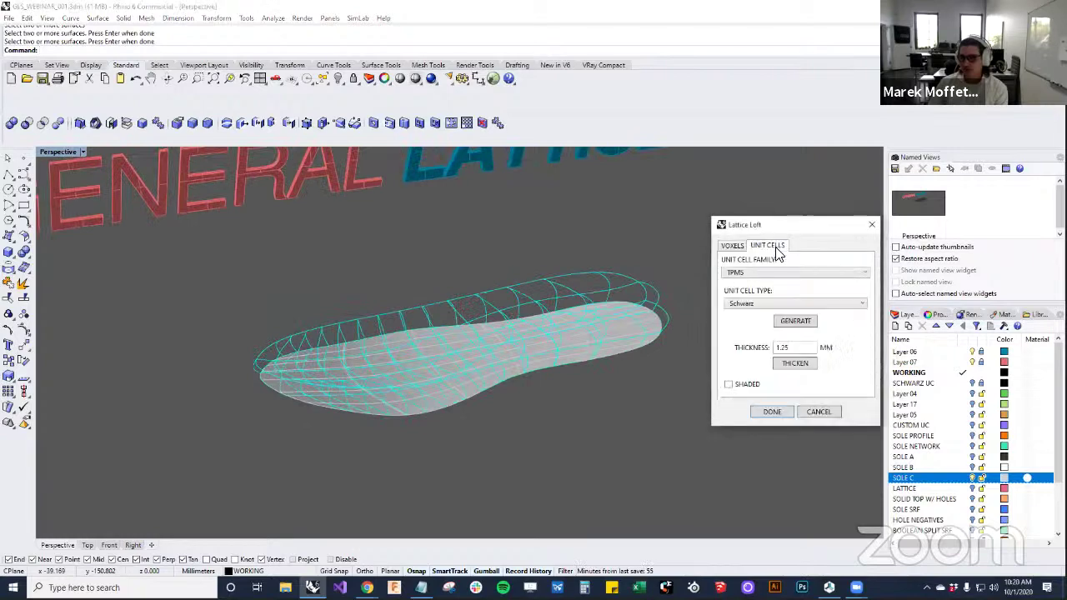
click(793, 321)
scroll(440, 372, up, 2)
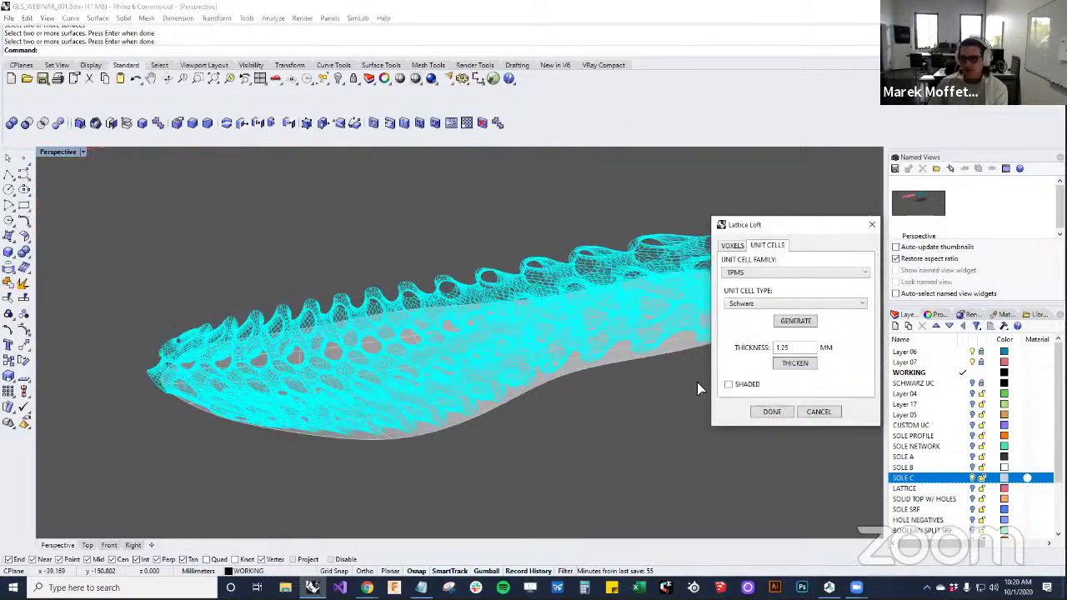
scroll(696, 388, up, 1)
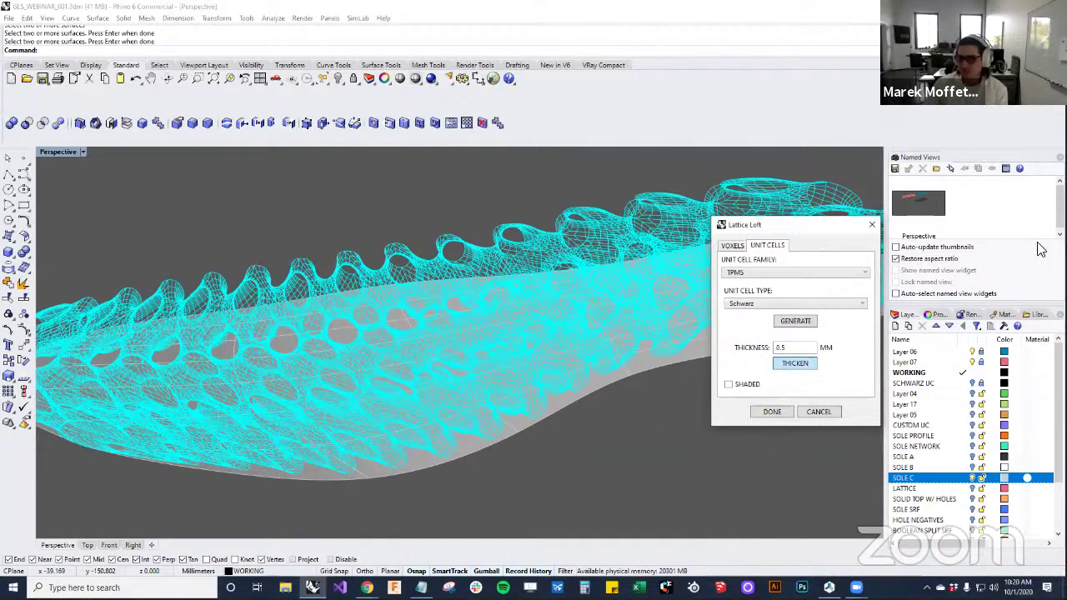
click(440, 427)
click(778, 411)
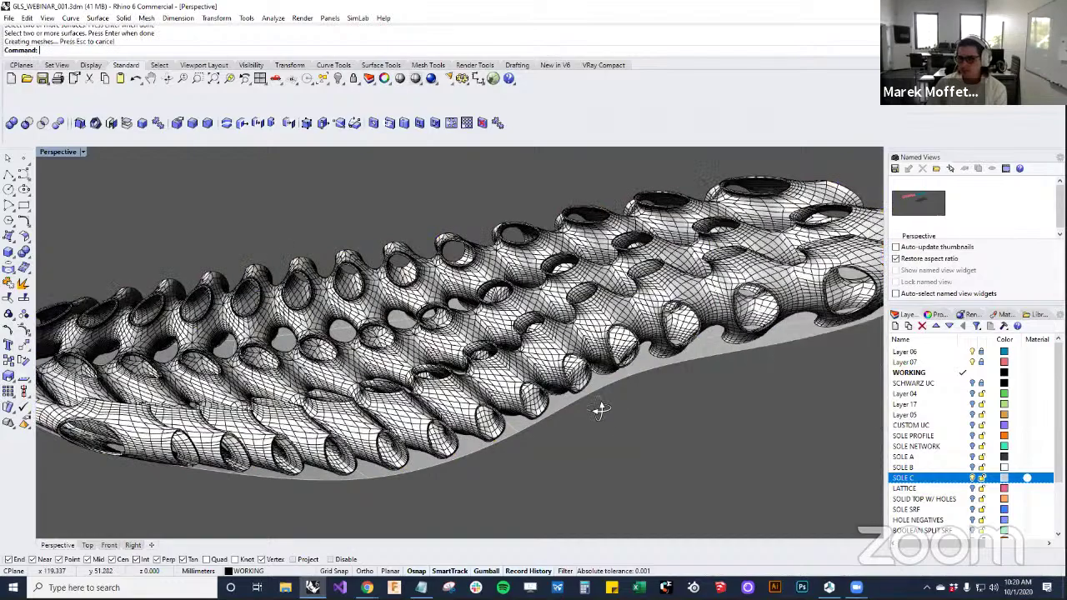
Show the SOLE A layer and inspect how the thickened lattice fits between the sole surfaces
right_drag(599, 409, 533, 403)
scroll(550, 402, down, 5)
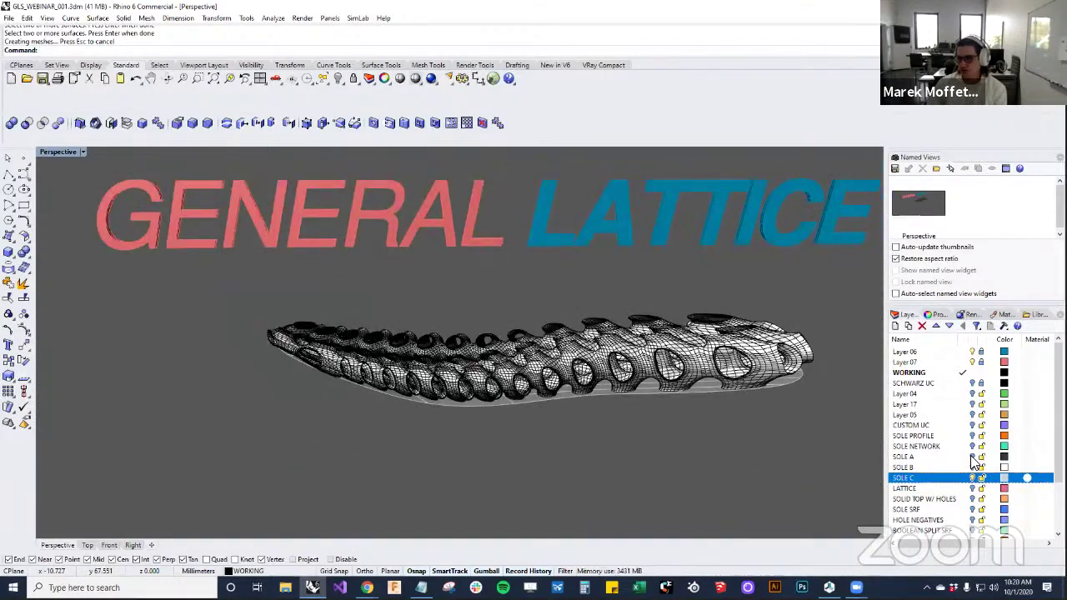
click(973, 458)
right_drag(822, 442, 734, 409)
scroll(576, 361, up, 7)
right_drag(577, 361, 451, 464)
scroll(384, 377, up, 3)
click(446, 350)
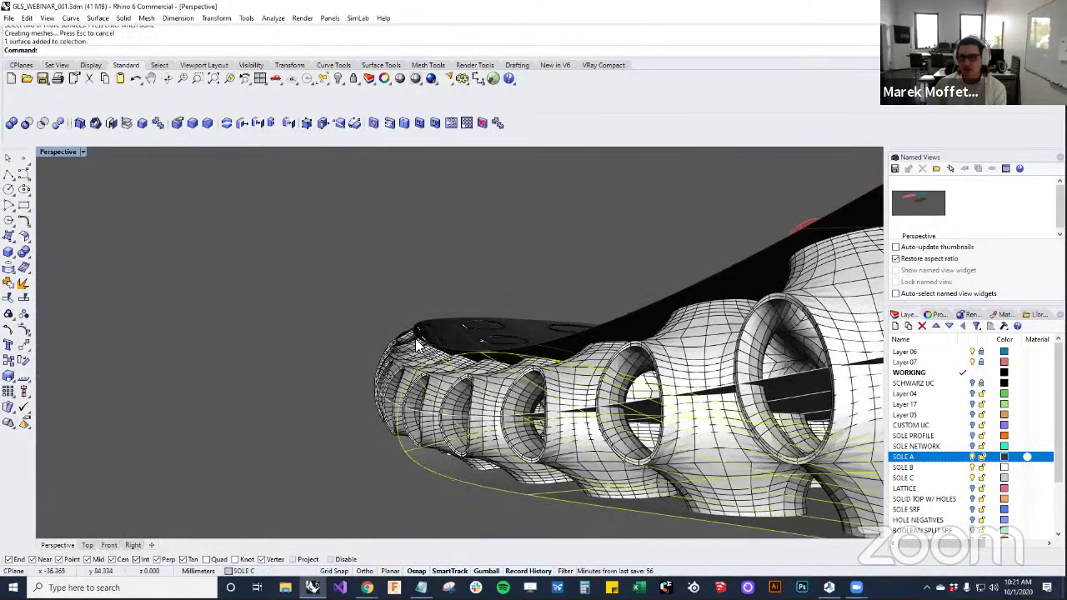
click(415, 340)
click(319, 359)
right_drag(439, 455, 908, 381)
scroll(648, 375, up, 6)
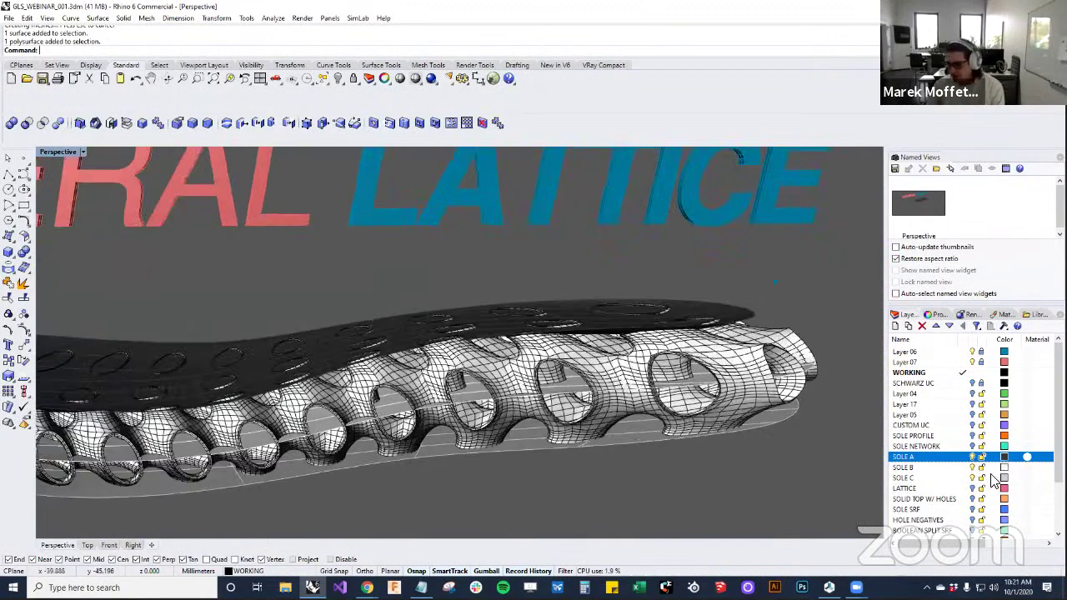
Show the LATTICE layer and delete the newly generated white lattice mesh overlapping it
click(970, 490)
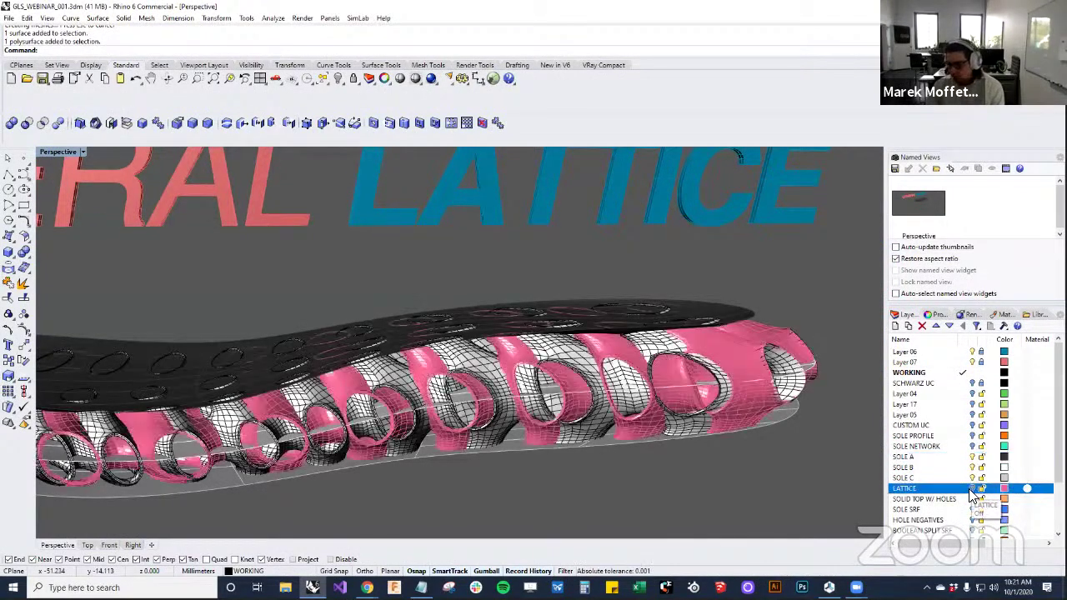
right_drag(786, 448, 741, 488)
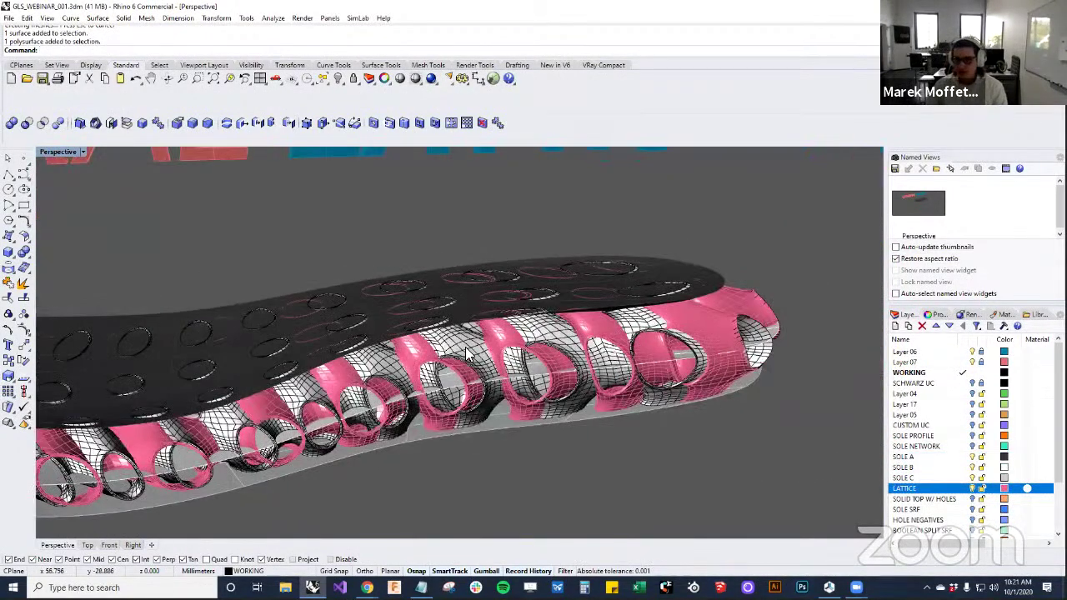
click(466, 349)
key(Delete)
right_drag(662, 455, 643, 415)
scroll(644, 415, down, 5)
right_drag(562, 450, 583, 435)
scroll(492, 394, up, 5)
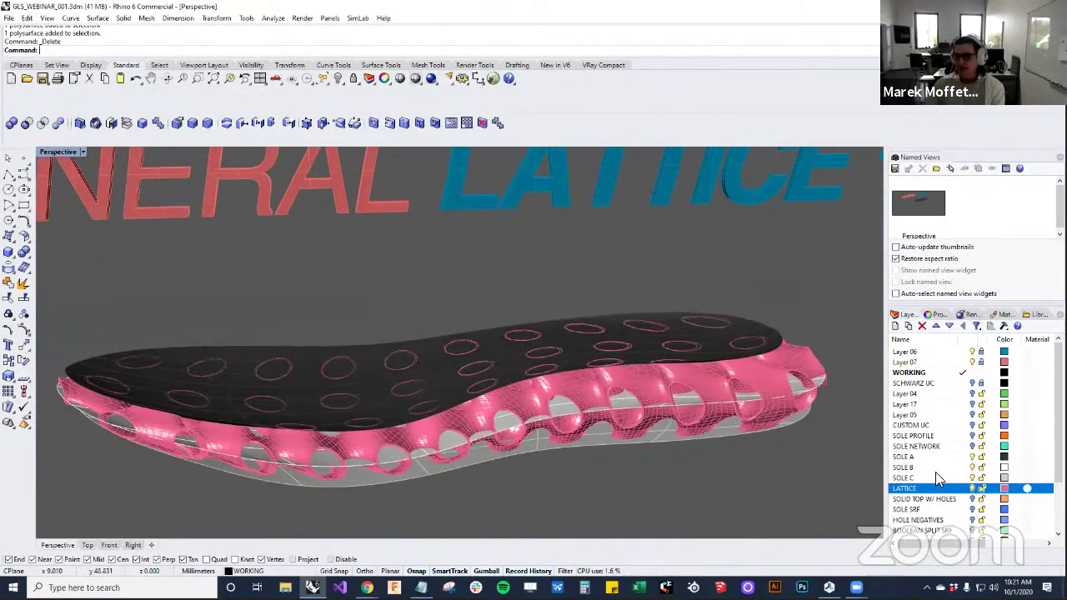
Toggle the SOLID TOP W/ HOLES layer on and off to compare it with the SOLE A surface
click(970, 499)
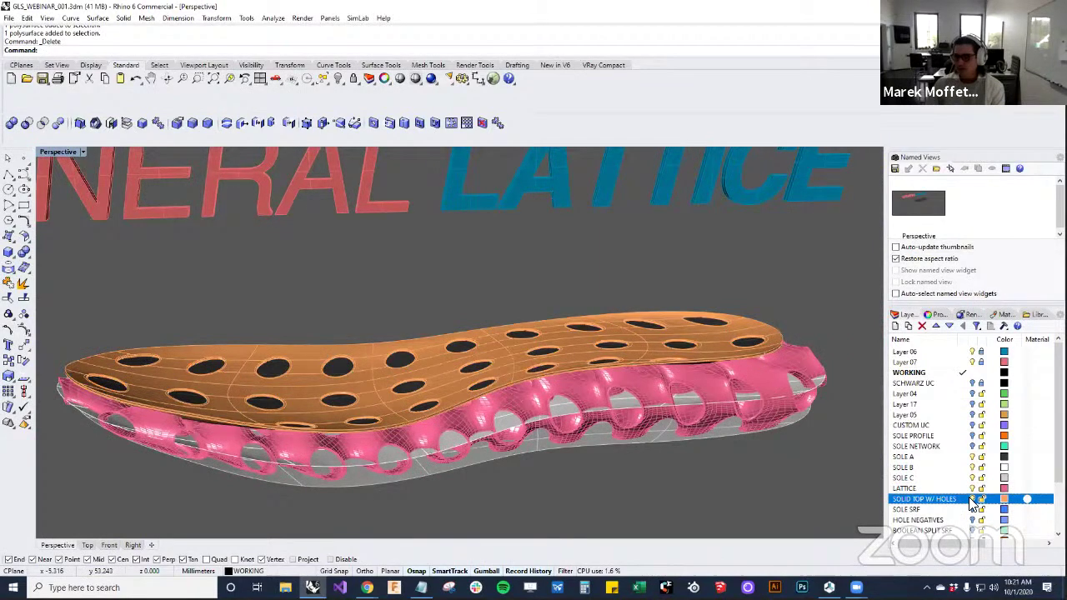
click(972, 499)
click(694, 378)
click(747, 473)
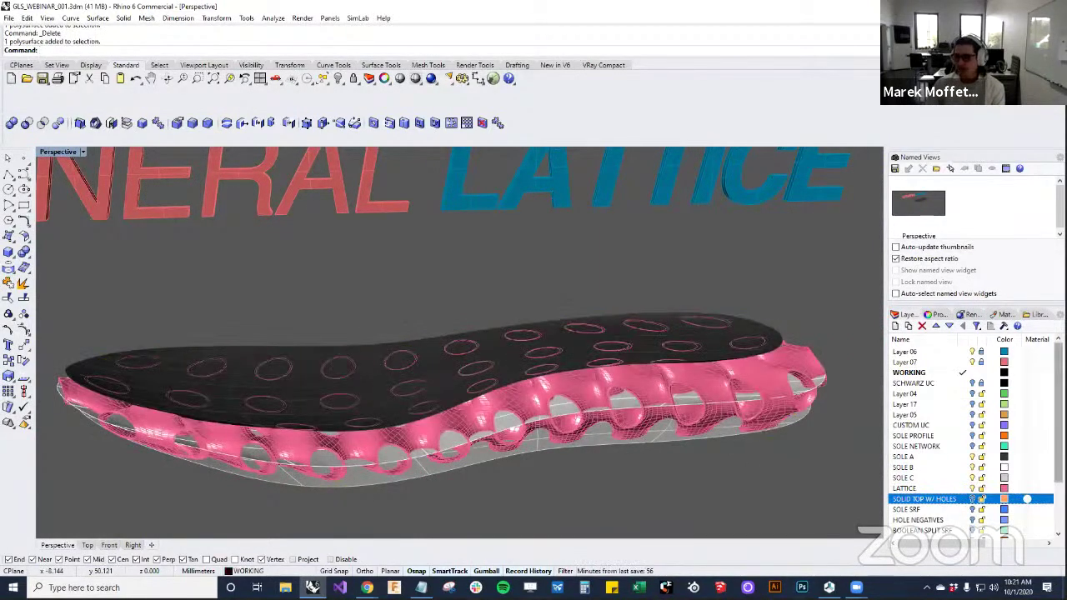
Hide the SOLE A layer and show the SOLID TOP W/ HOLES layer over the lattice
scroll(956, 488, down, 2)
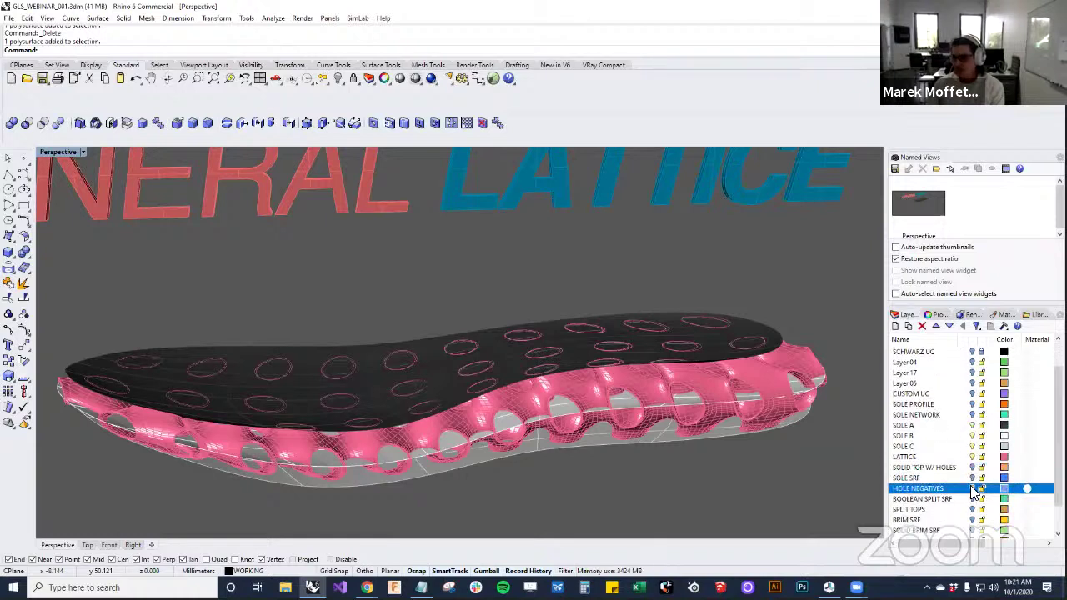
click(972, 425)
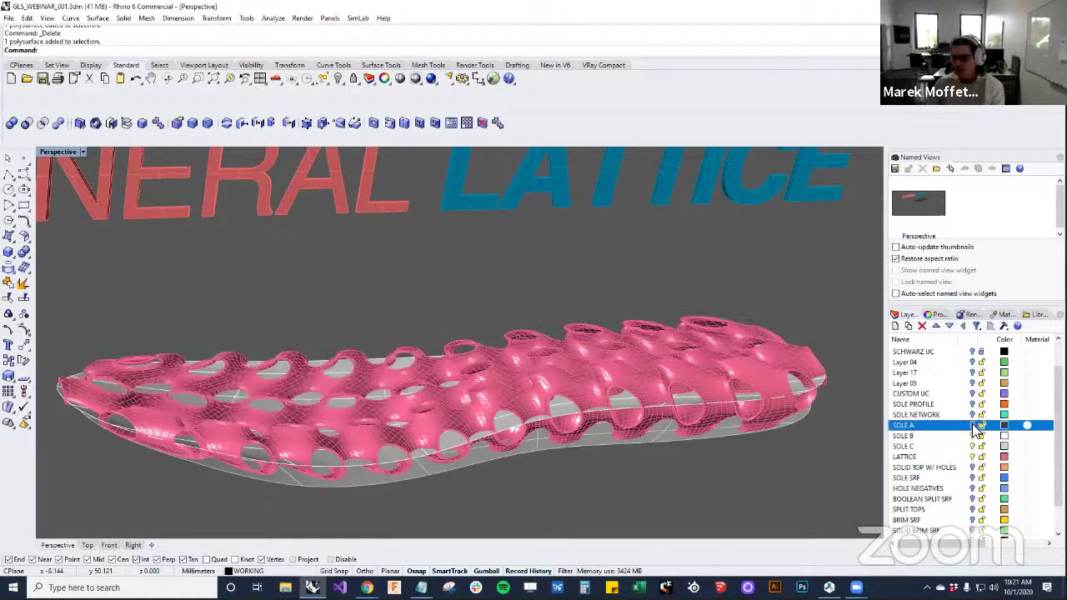
click(972, 467)
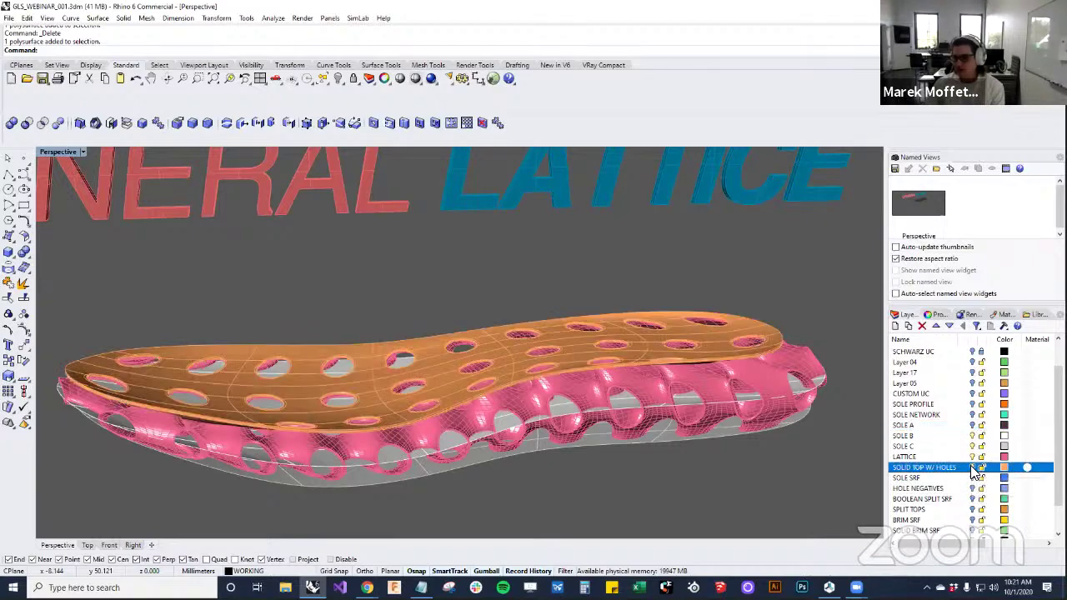
right_drag(443, 405, 575, 363)
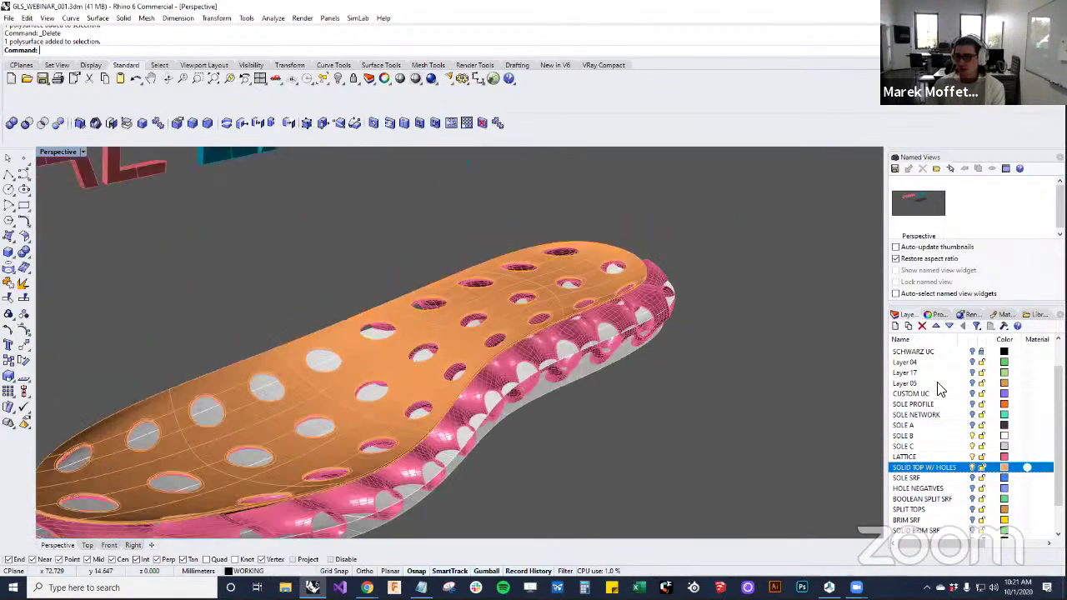
Toggle the SOLE A layer on and off and inspect the perforated top against the lattice
click(972, 425)
click(972, 426)
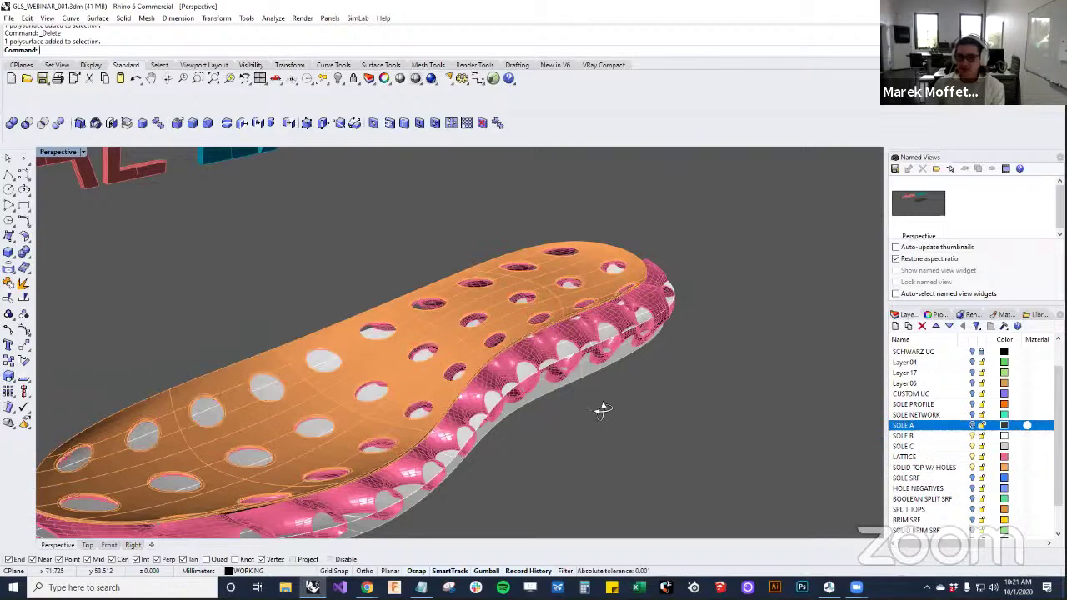
right_drag(600, 409, 618, 291)
scroll(464, 400, up, 3)
scroll(408, 412, up, 1)
scroll(383, 410, up, 3)
scroll(597, 270, down, 2)
scroll(587, 325, down, 2)
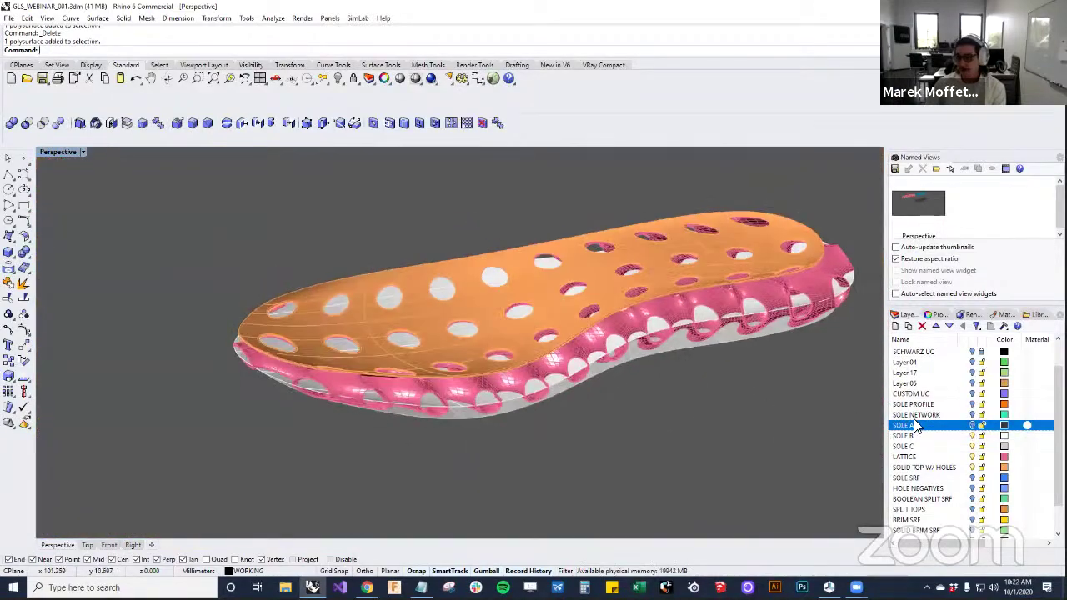
Preview the SOLE SRF layer briefly, and show the HOLE NEGATIVES layer inside the top's holes
click(977, 480)
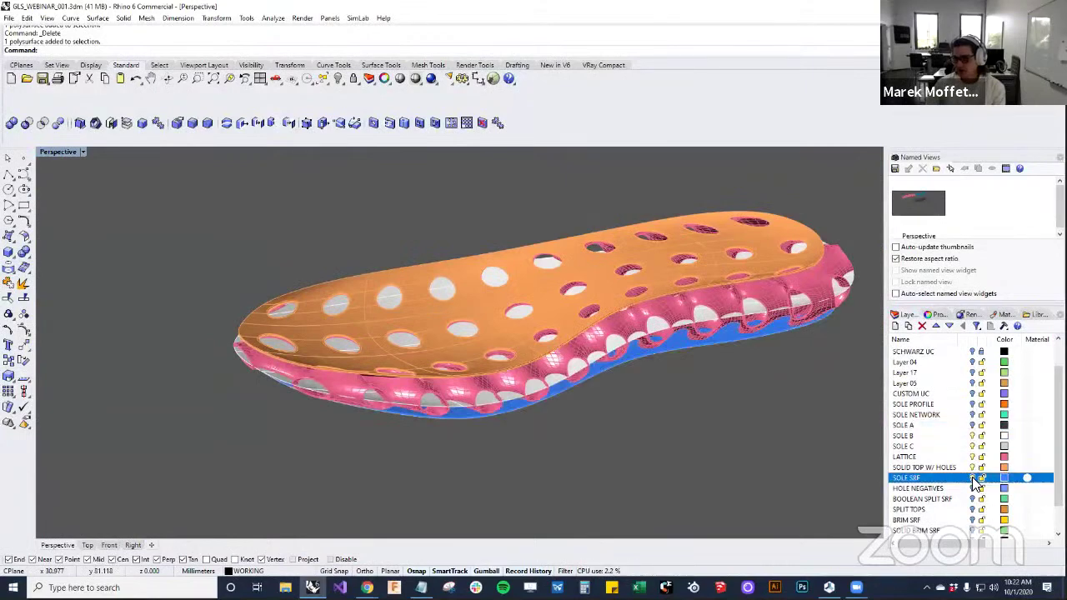
click(970, 489)
right_drag(661, 374, 416, 356)
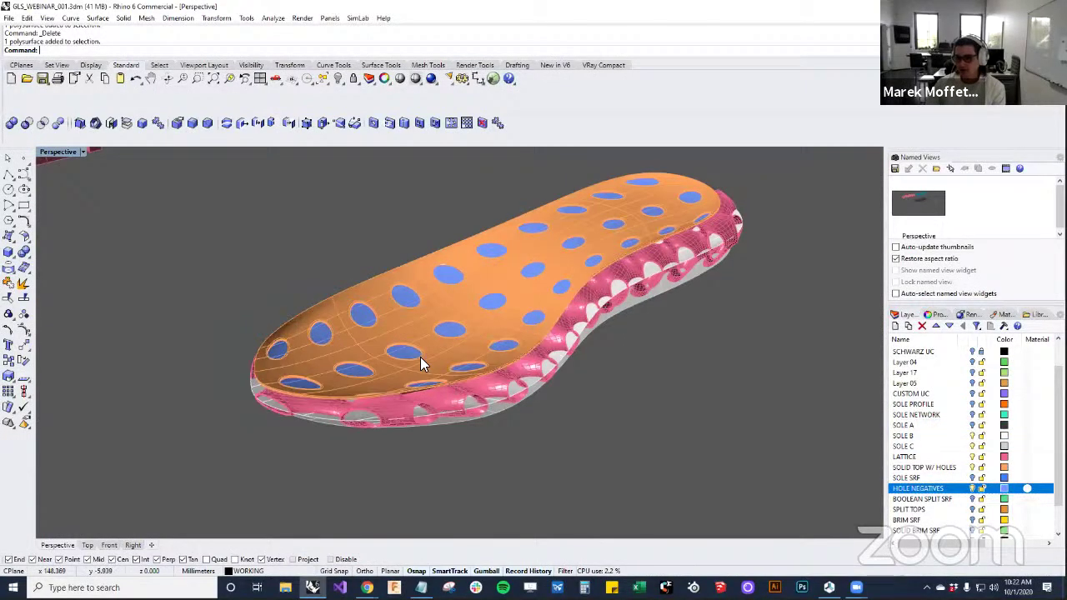
scroll(380, 356, up, 5)
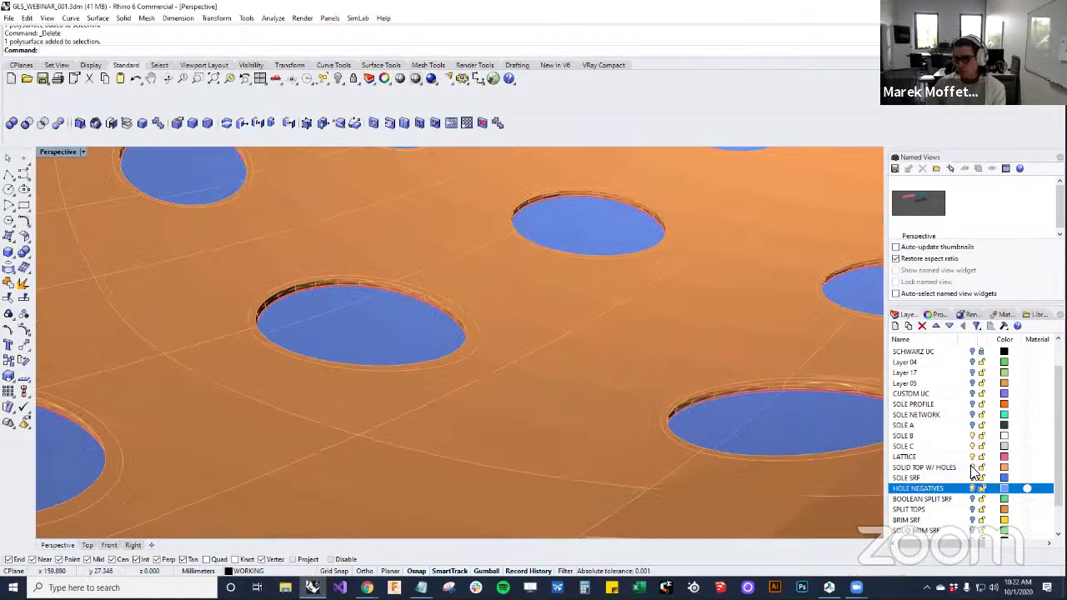
Hide the SOLID TOP W/ HOLES and SOLE C layers and inspect the hole negatives on the lattice openings
click(972, 468)
scroll(497, 367, down, 5)
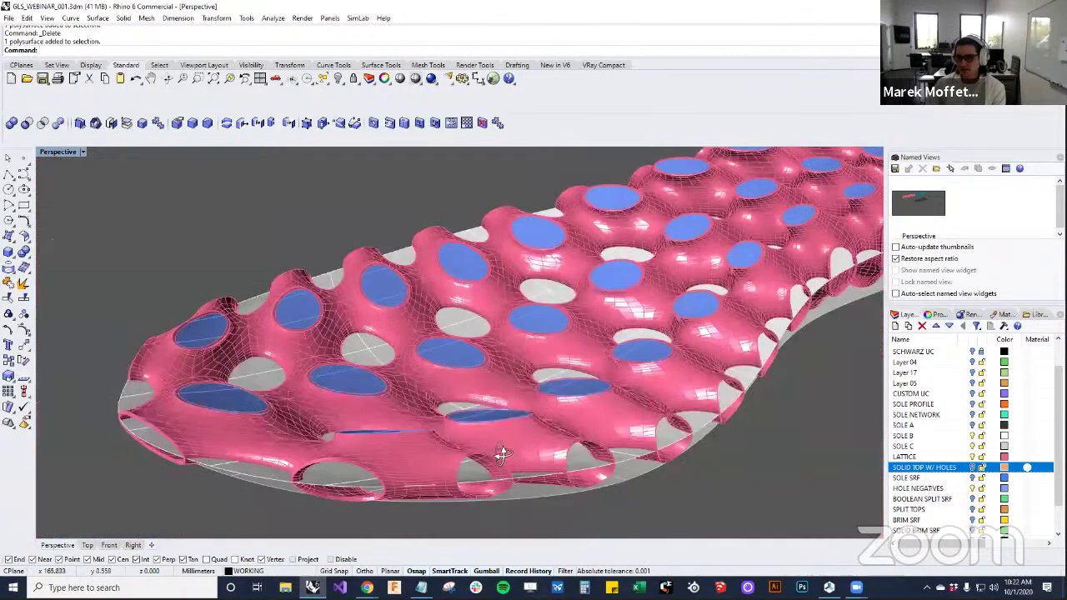
right_drag(501, 454, 404, 334)
scroll(403, 334, up, 3)
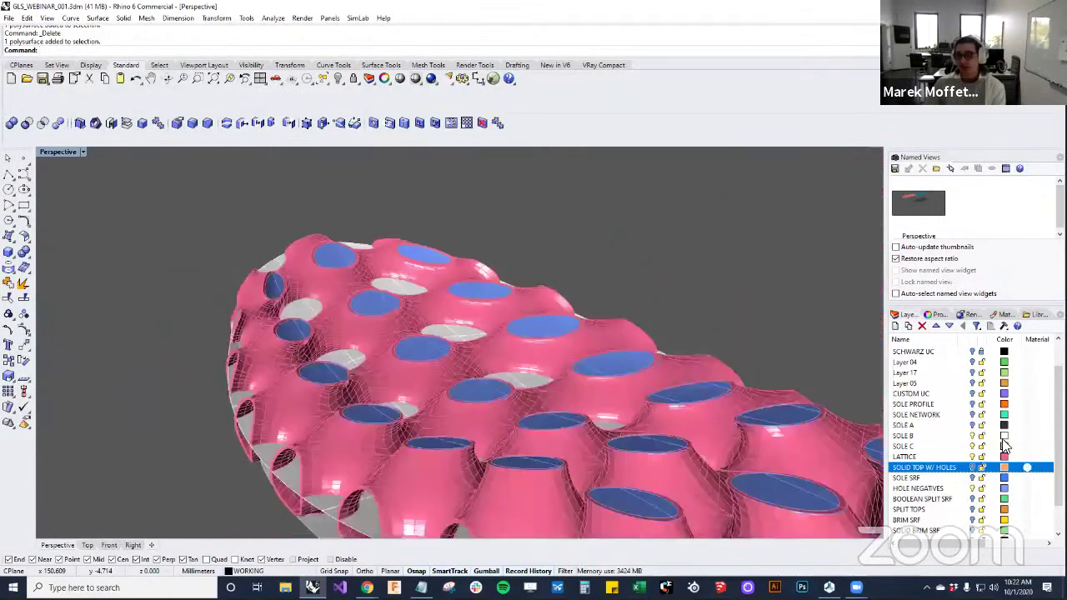
click(974, 448)
right_drag(514, 381, 583, 408)
scroll(691, 364, up, 5)
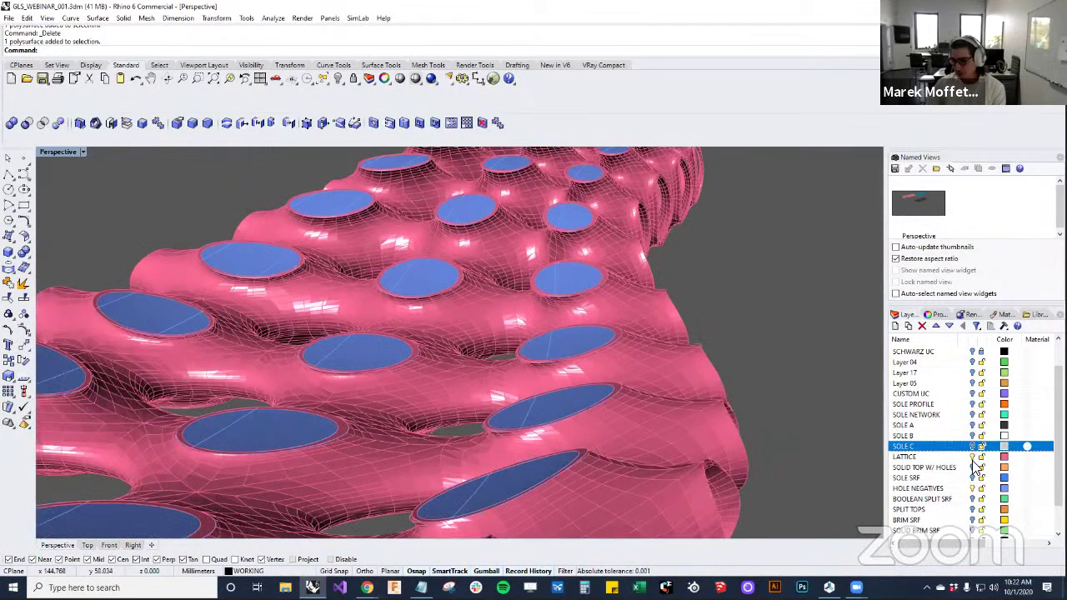
Swap the visible LATTICE and HOLE NEGATIVES layers for the SOLID TOP W/ HOLES layer
click(972, 457)
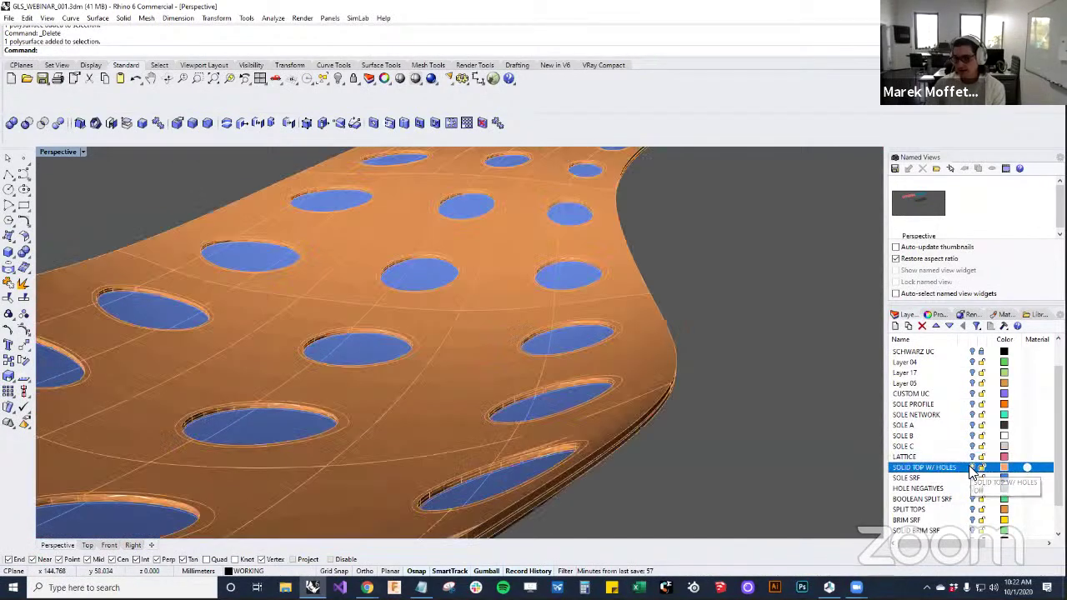
click(972, 467)
click(971, 488)
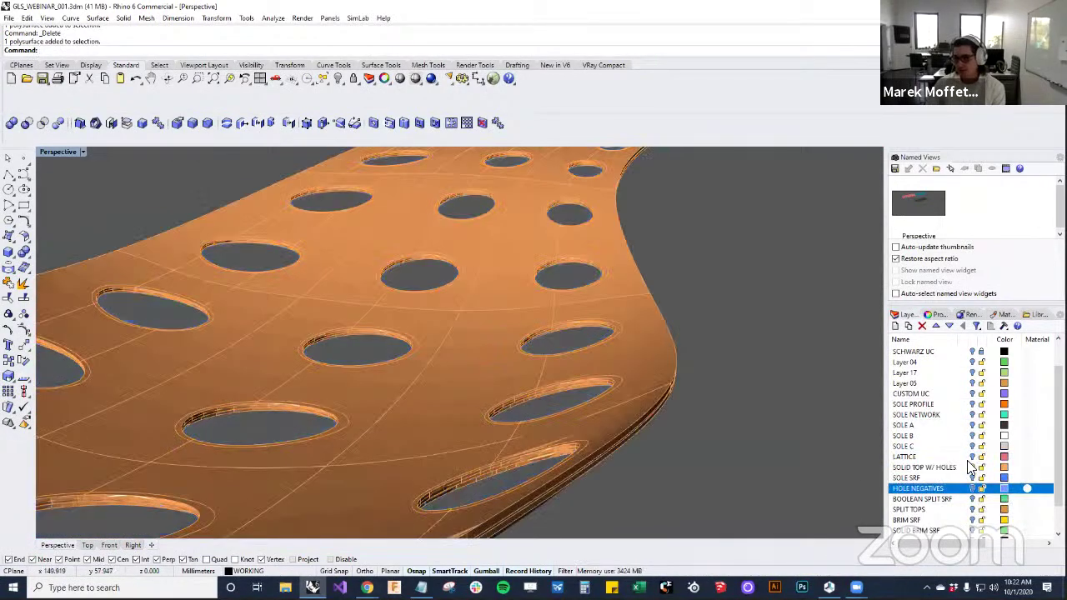
Show the LATTICE layer and inspect how its openings line up with the holes in the solid top
click(971, 457)
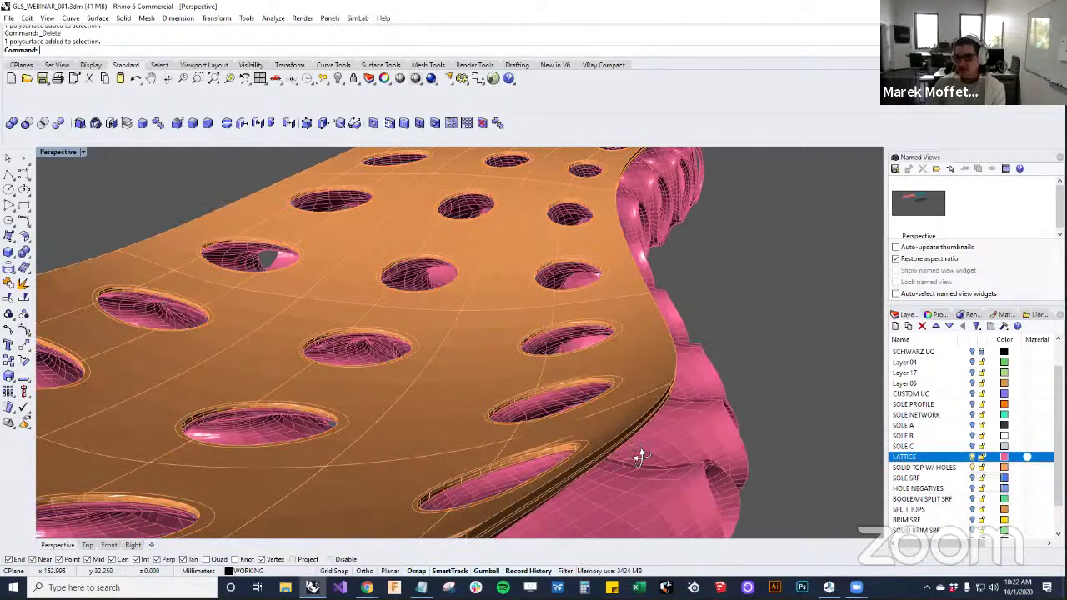
right_drag(662, 165, 387, 417)
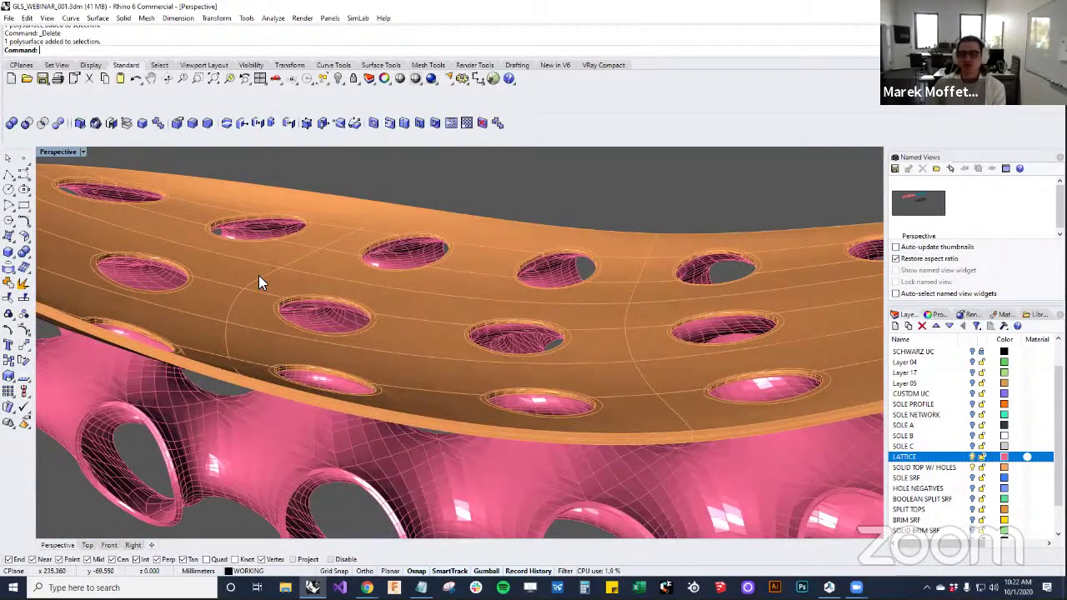
right_drag(259, 283, 972, 464)
Hide the LATTICE layer and toggle the BRIM SRF layer on and off
click(971, 457)
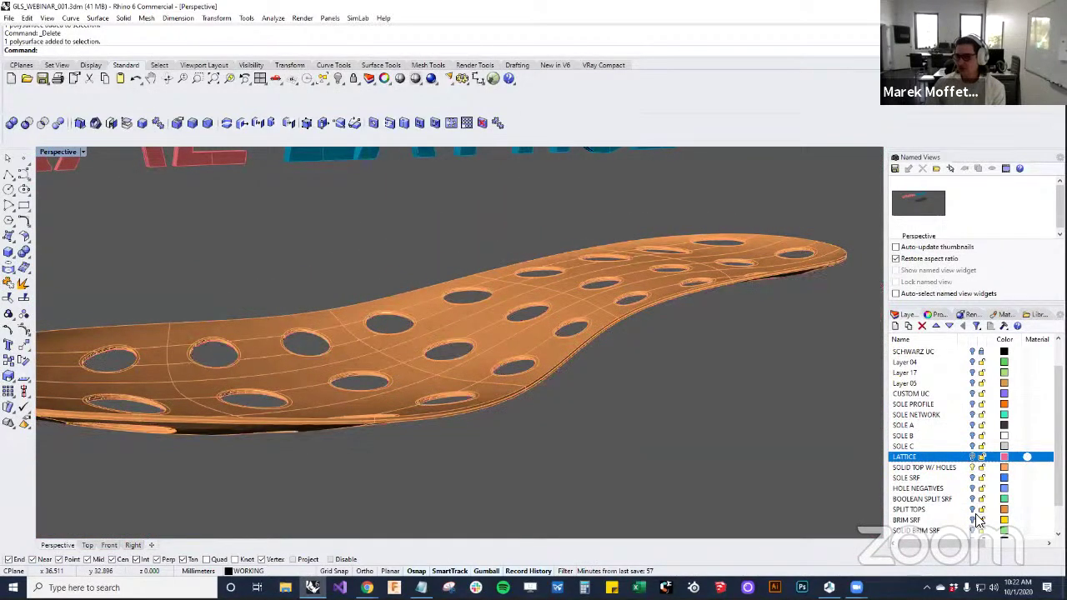
click(972, 520)
click(971, 520)
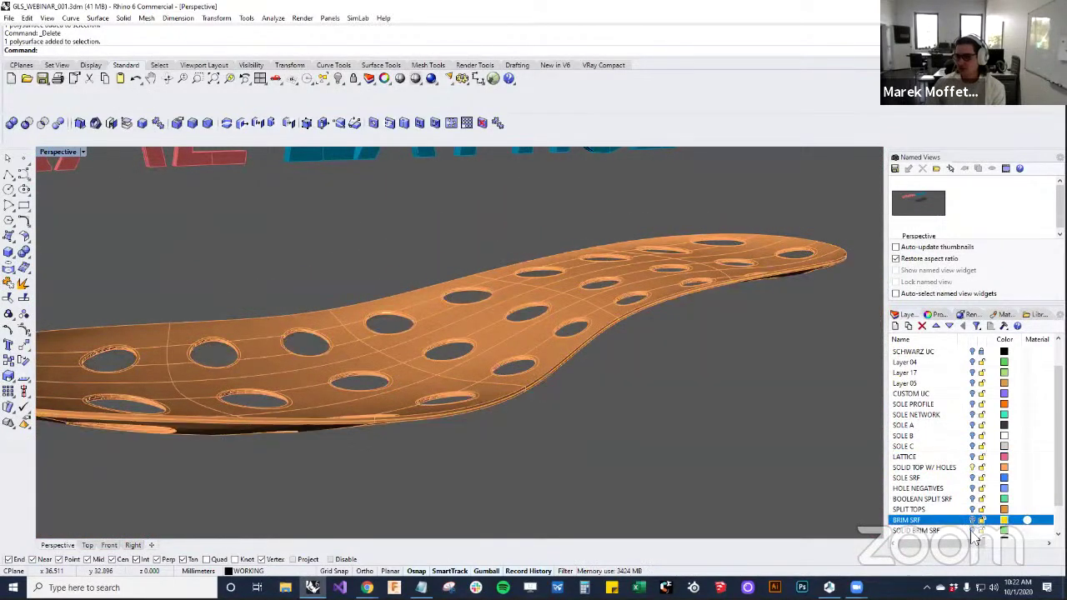
Toggle the SOLID BRIM SRF layer on and off to preview the solid brim around the perforated top
click(971, 531)
right_drag(740, 425, 629, 358)
click(971, 530)
Show the BRIM SRF layer and hide the SOLID TOP W/ HOLES layer to isolate the brim surface
click(971, 520)
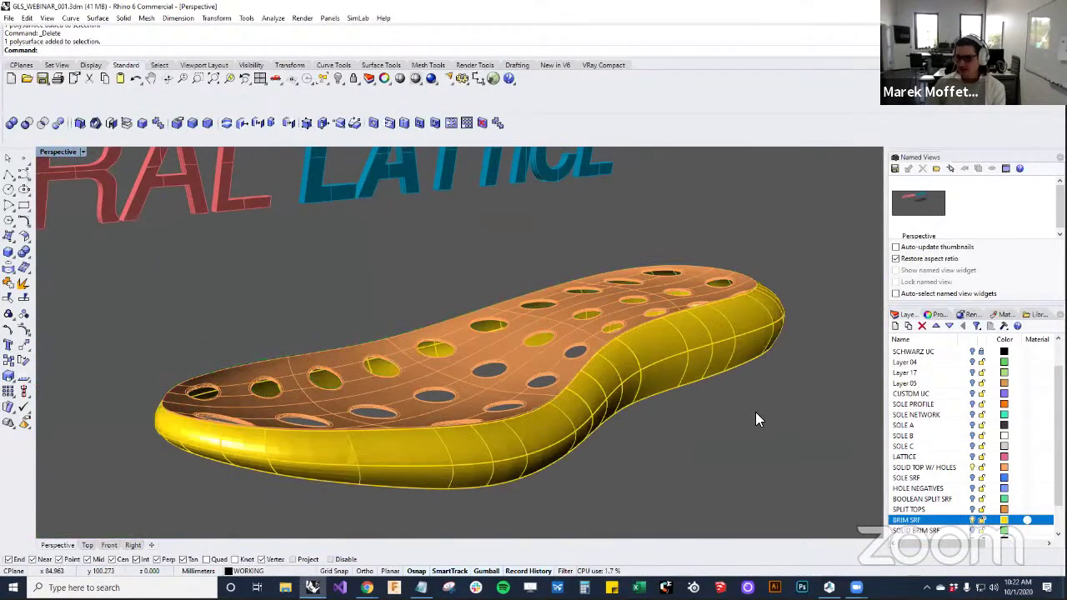
click(972, 467)
right_drag(707, 348, 834, 375)
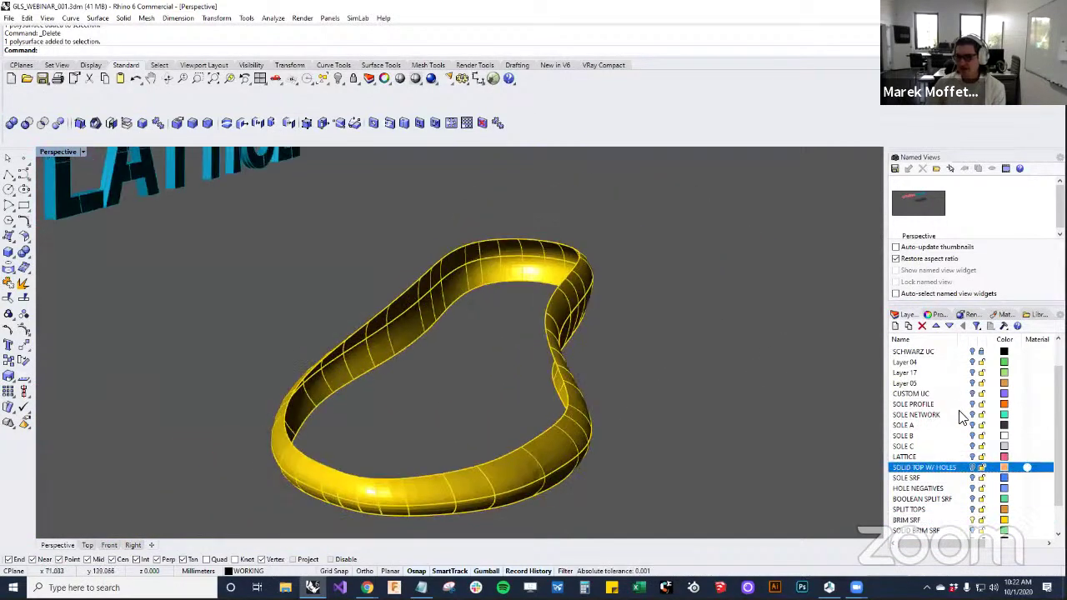
Toggle the SOLE A and SOLE B layers on and off to see each sole surface inside the brim
click(972, 425)
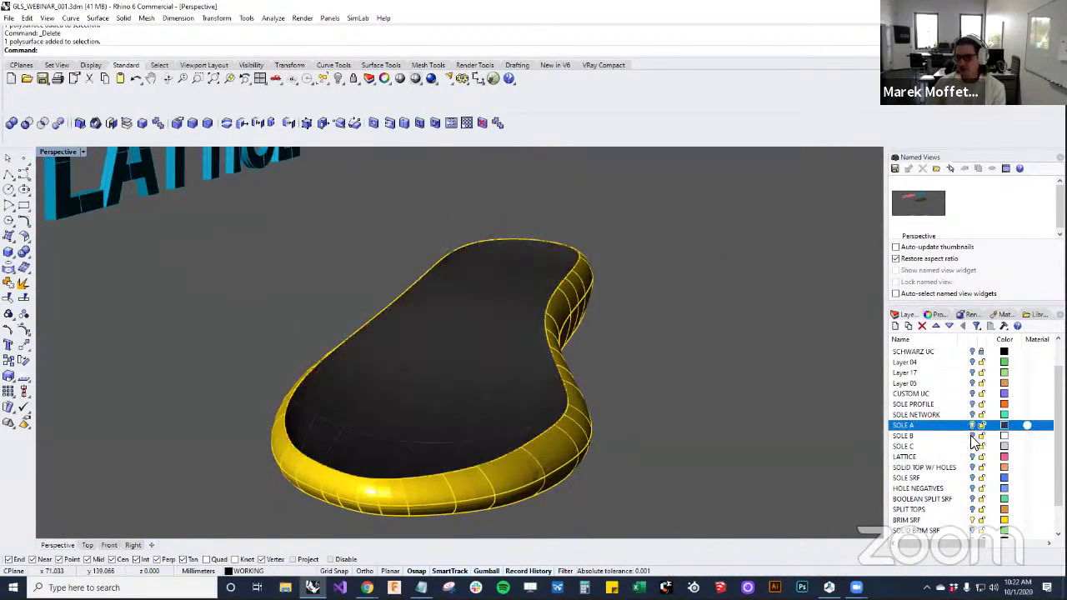
click(966, 436)
click(971, 426)
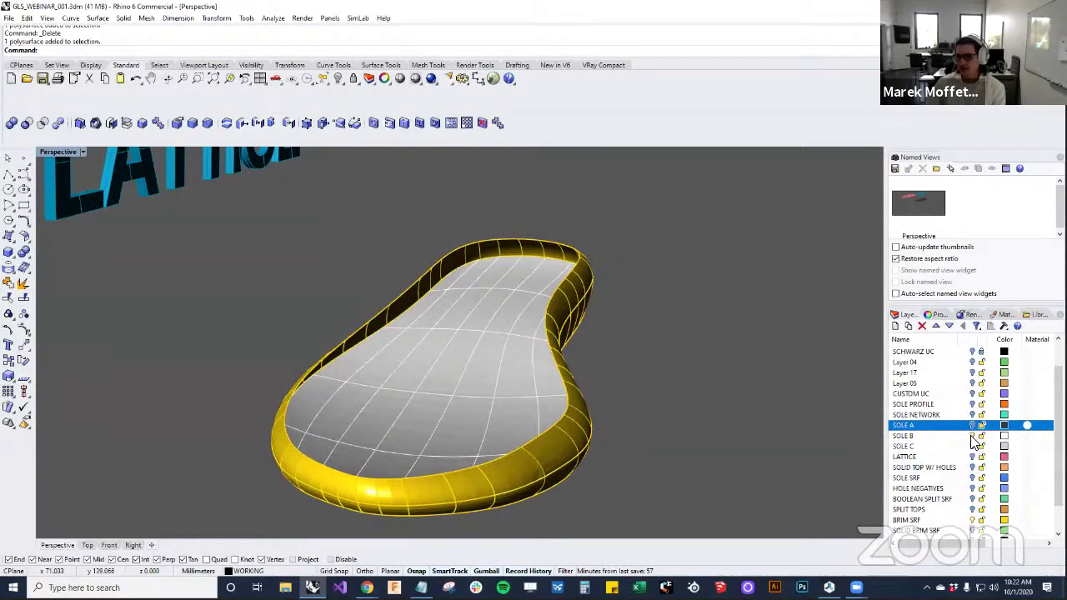
click(971, 436)
Delete the brim surface from the BRIM SRF layer, keeping only its three profile curves
right_drag(879, 446, 577, 310)
scroll(659, 331, up, 5)
click(659, 331)
key(Delete)
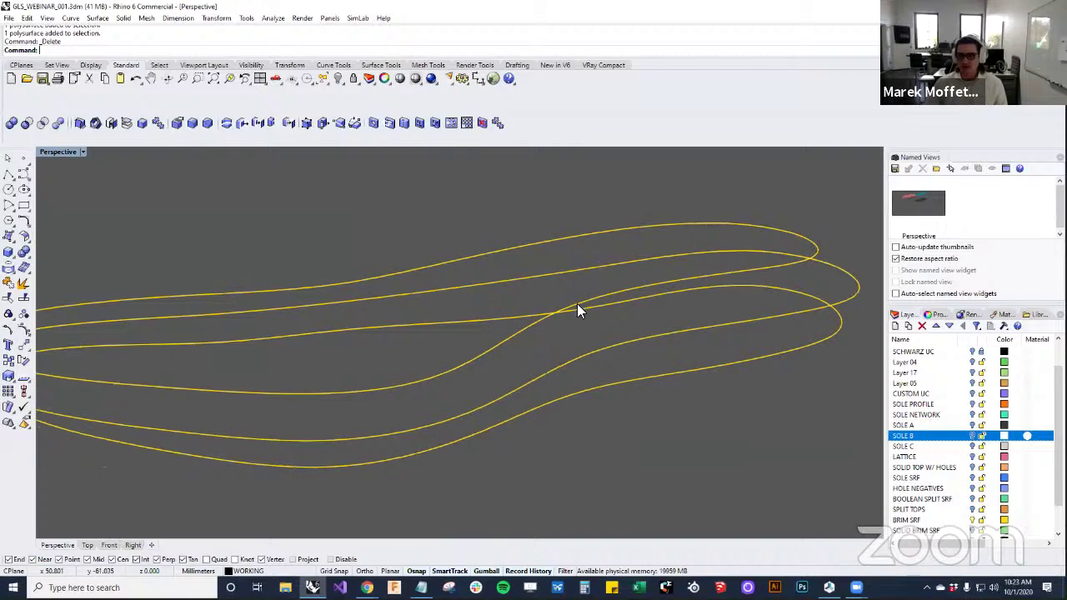
Toggle the SOLE A, SOLE B and SOLE C layers on and off to compare the sole surfaces with the brim curves
click(972, 425)
click(972, 436)
click(971, 447)
right_drag(800, 400, 492, 350)
click(972, 447)
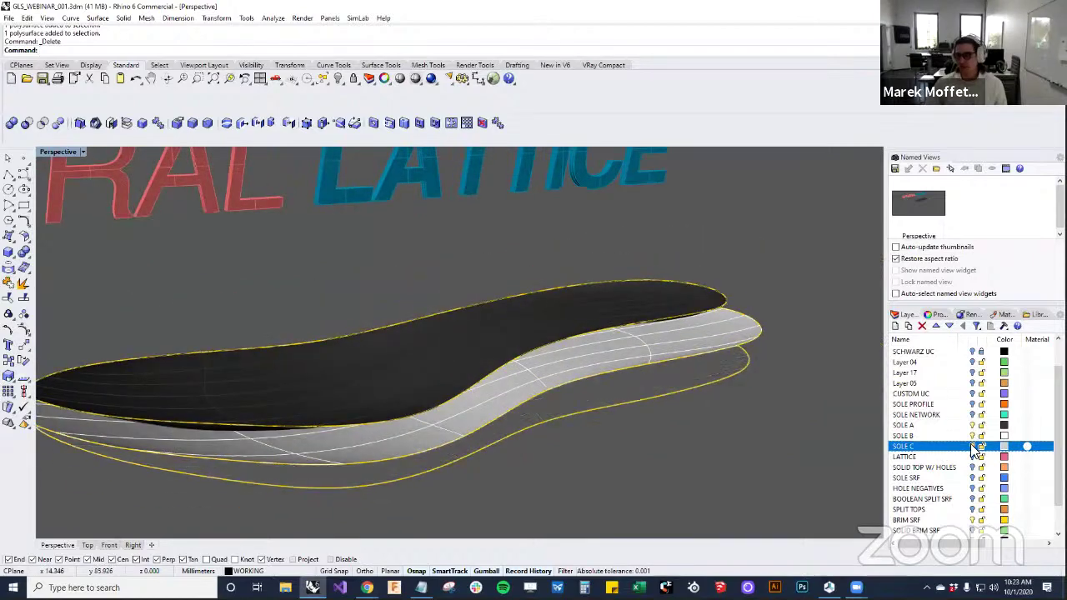
click(971, 436)
click(972, 425)
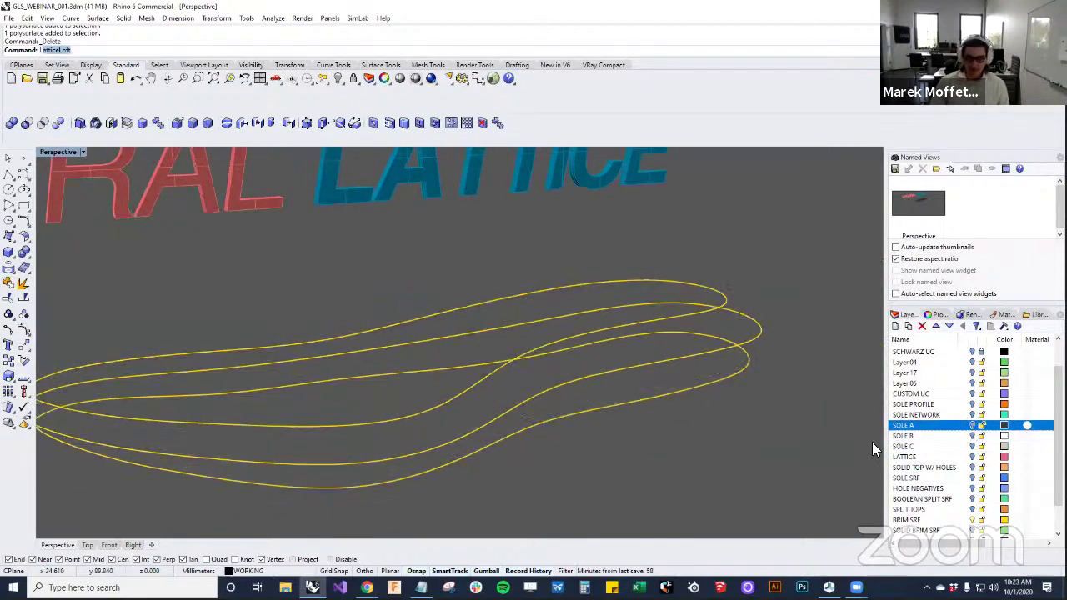
Loft the three brim curves into a surface with the Uniform style, refitting within 0.01 millimeters
text(oft)
key(Return)
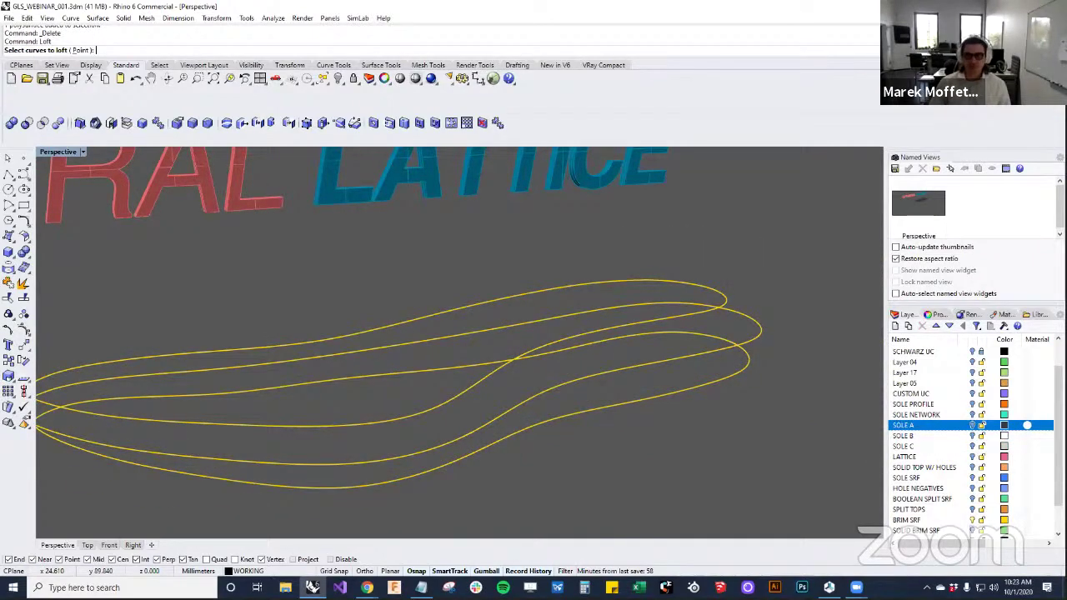
click(705, 362)
click(705, 360)
key(Return)
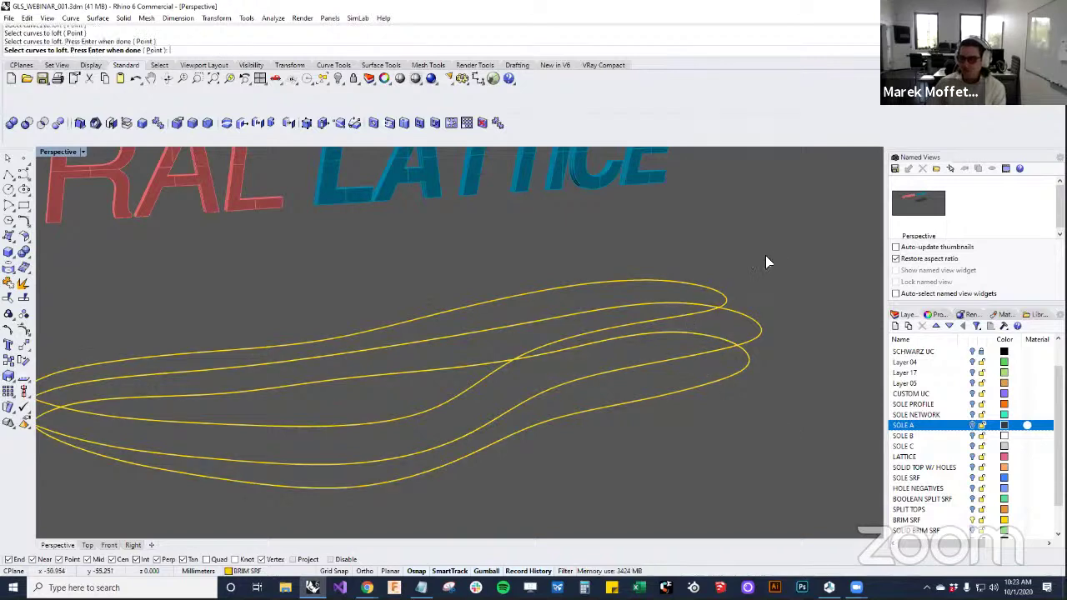
key(Return)
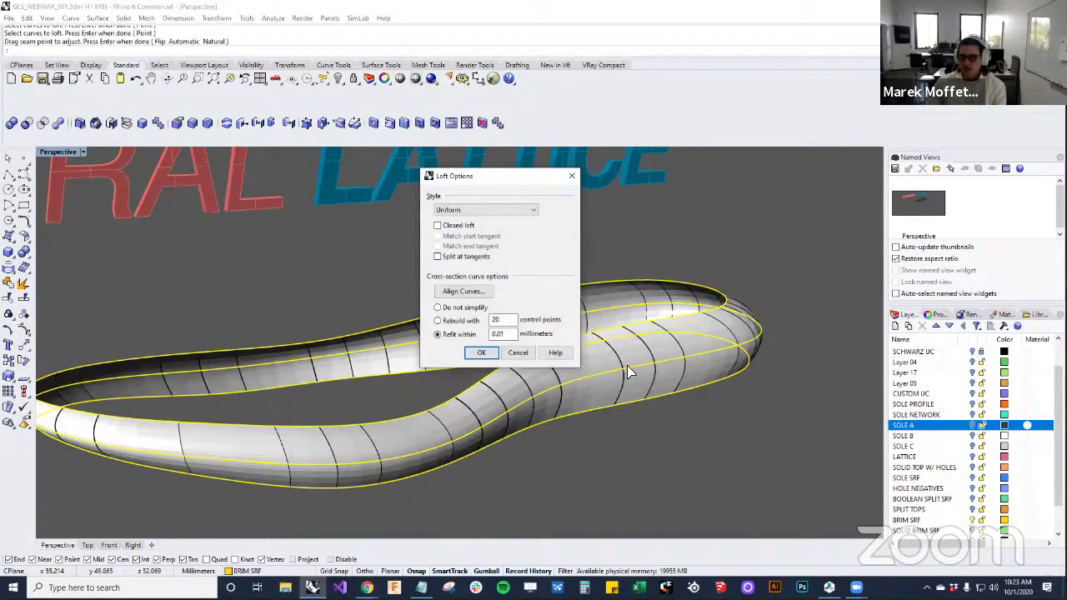
click(503, 212)
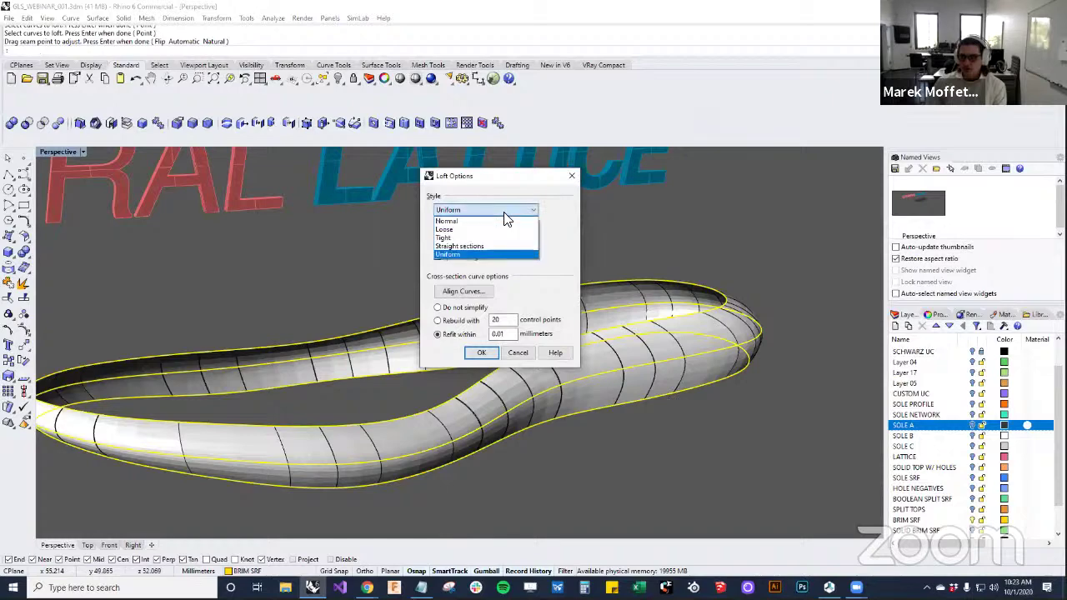
click(504, 212)
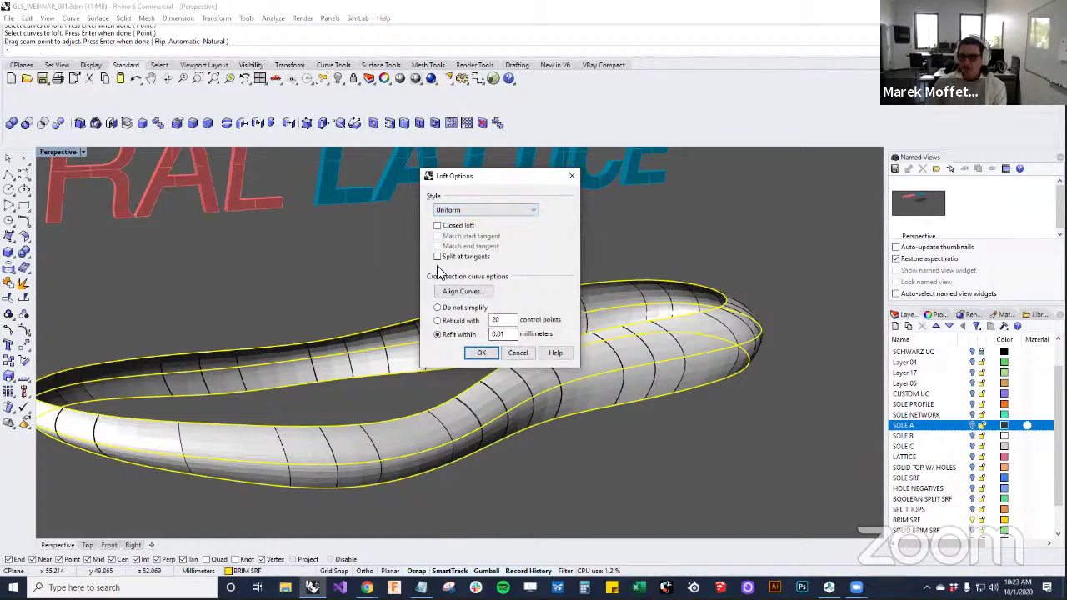
click(481, 353)
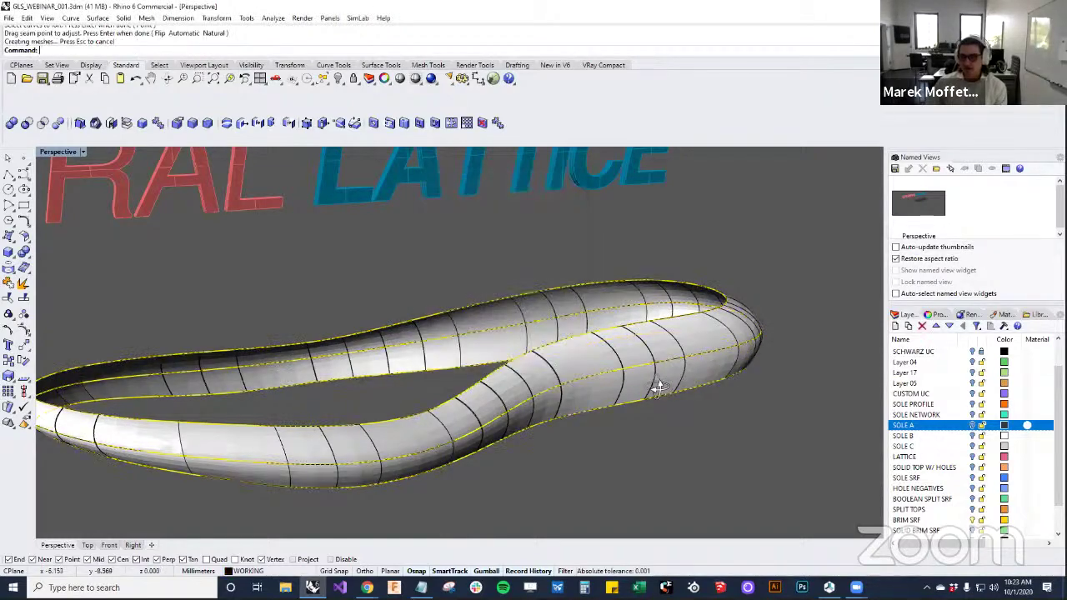
Toggle the LATTICE layer on and off to inspect where the lattice intersects the lofted brim surface
right_drag(658, 383, 952, 389)
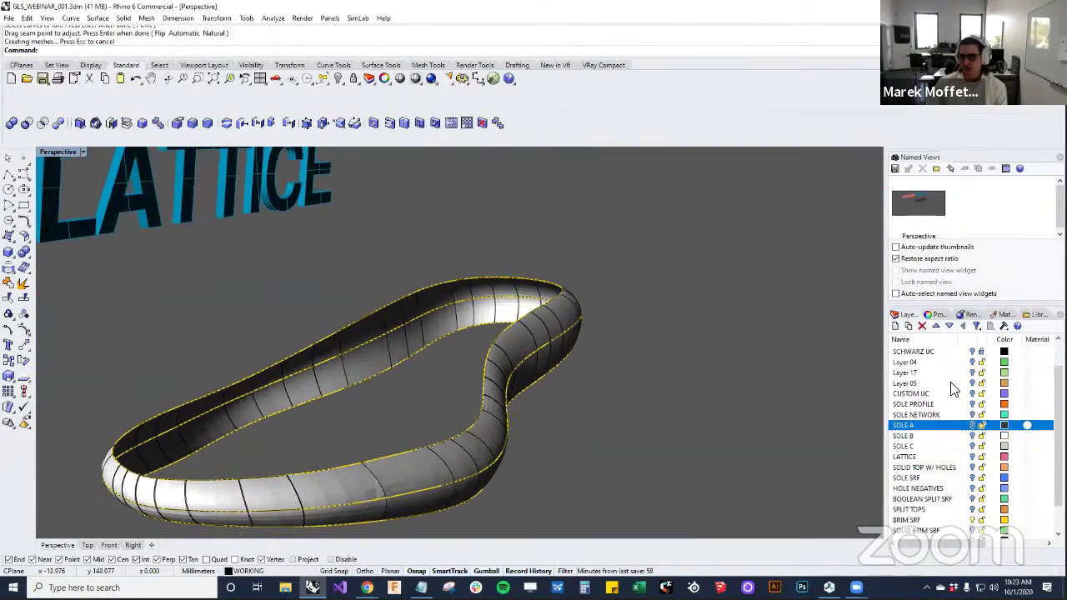
click(972, 457)
right_drag(638, 405, 753, 375)
scroll(496, 426, up, 4)
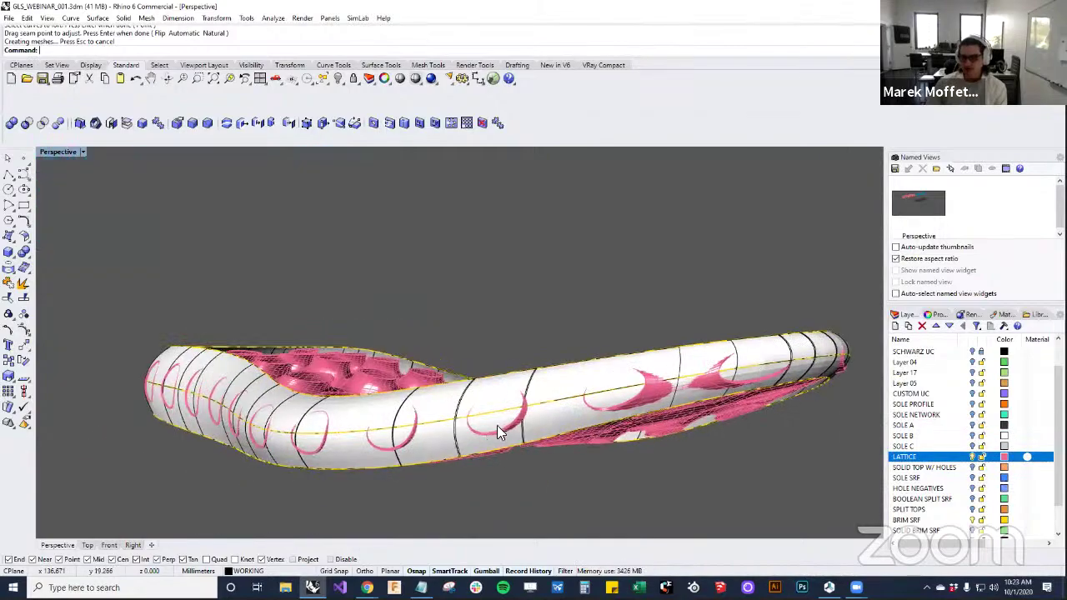
right_drag(384, 427, 533, 434)
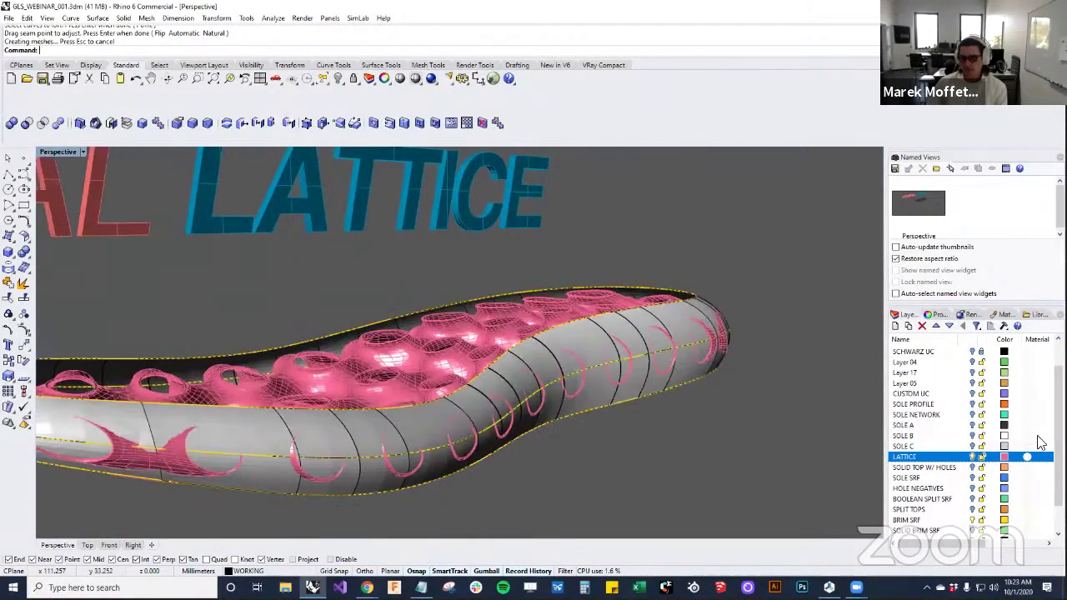
click(972, 458)
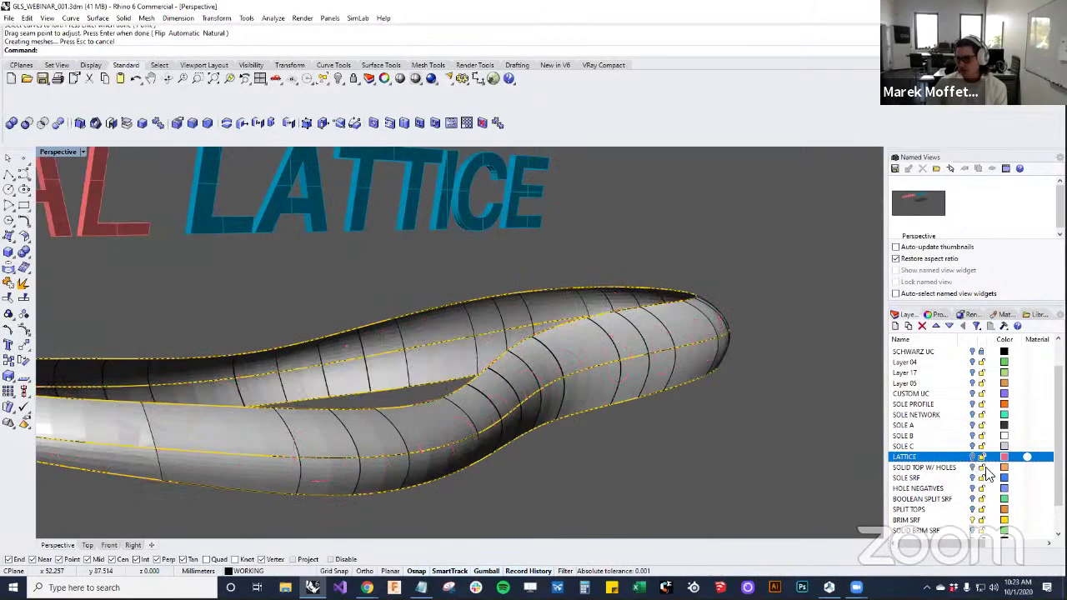
Show the SOLID BRIM SRF layer and inspect the thickened brim alongside the lofted surface
click(972, 530)
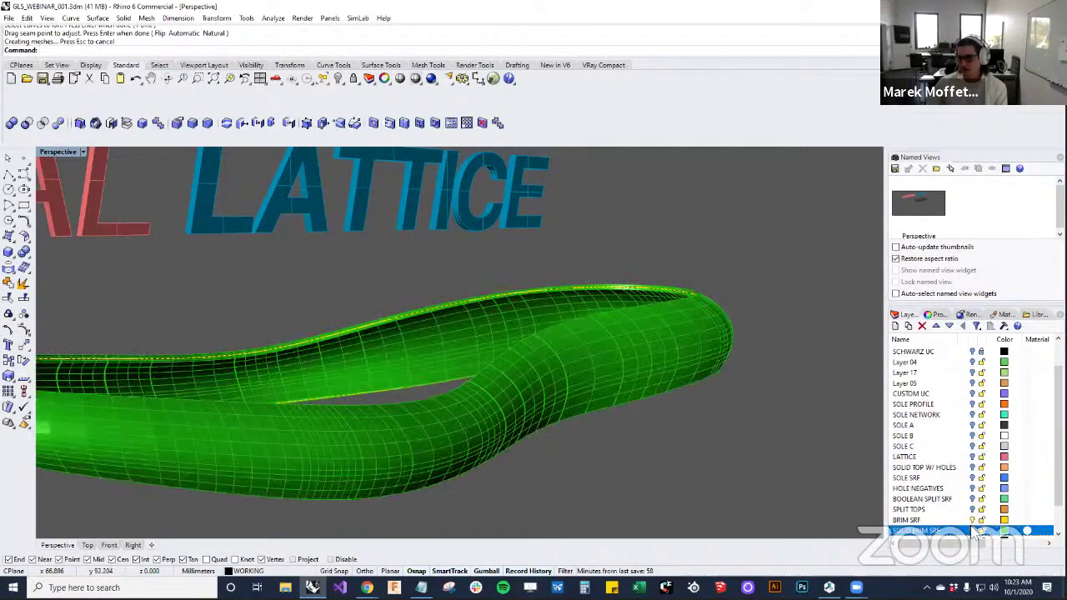
click(583, 344)
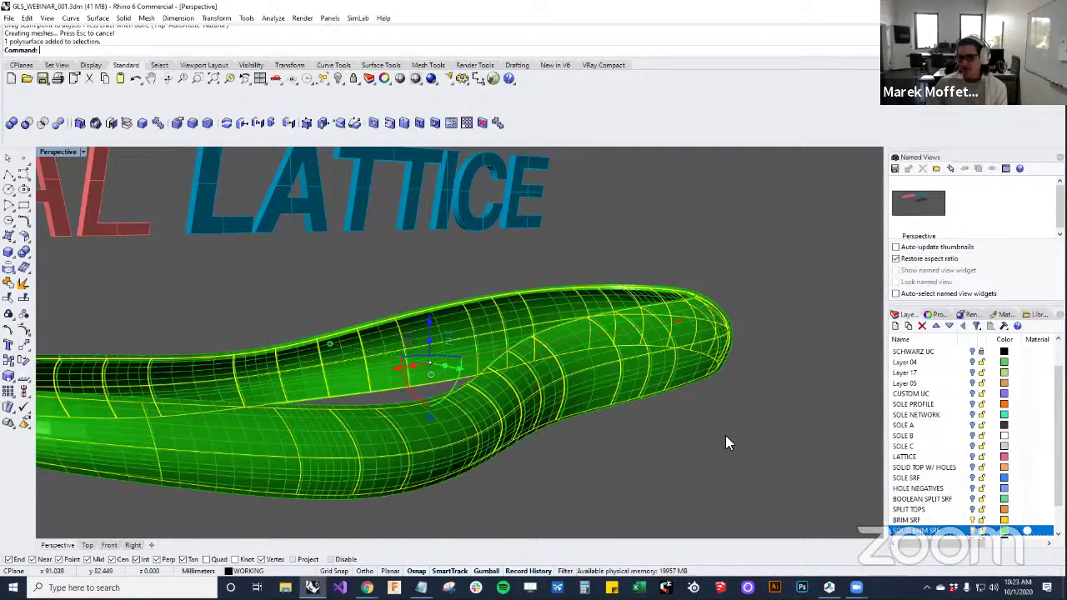
mouse_move(454, 300)
right_down()
mouse_move(492, 353)
mouse_move(548, 338)
mouse_move(369, 409)
mouse_move(409, 412)
right_up()
key(Escape)
scroll(491, 352, up, 5)
scroll(405, 418, up, 3)
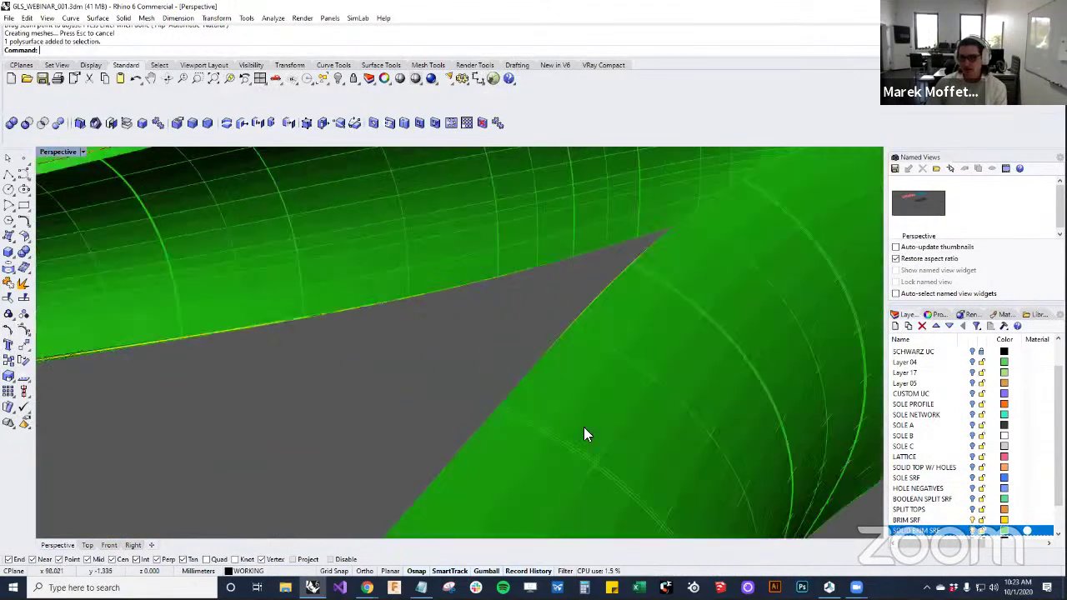
click(583, 435)
right_drag(425, 343, 531, 338)
scroll(547, 334, down, 5)
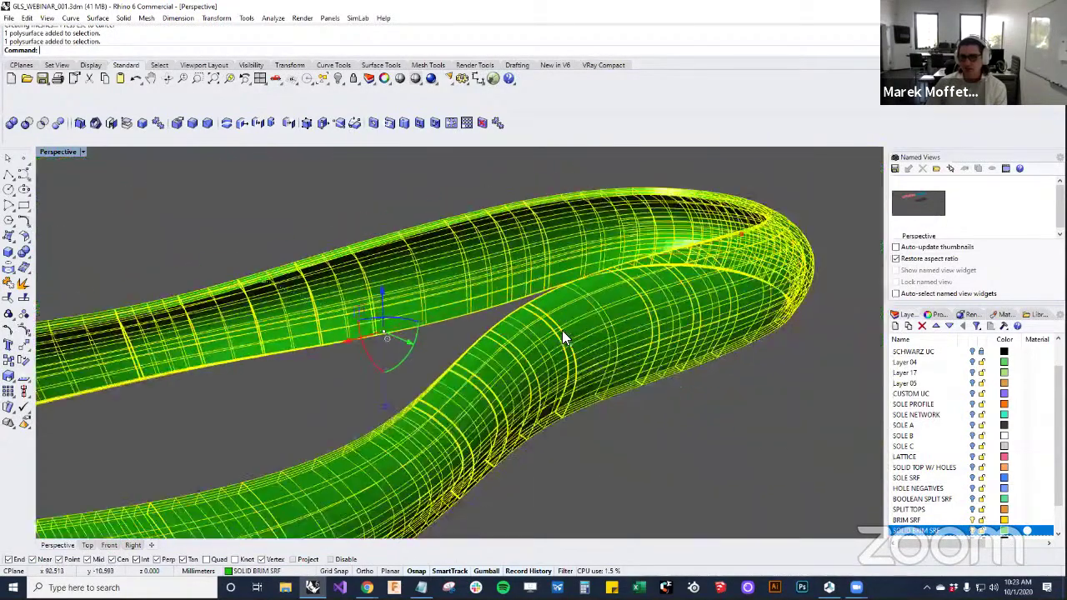
scroll(565, 333, up, 3)
key(Escape)
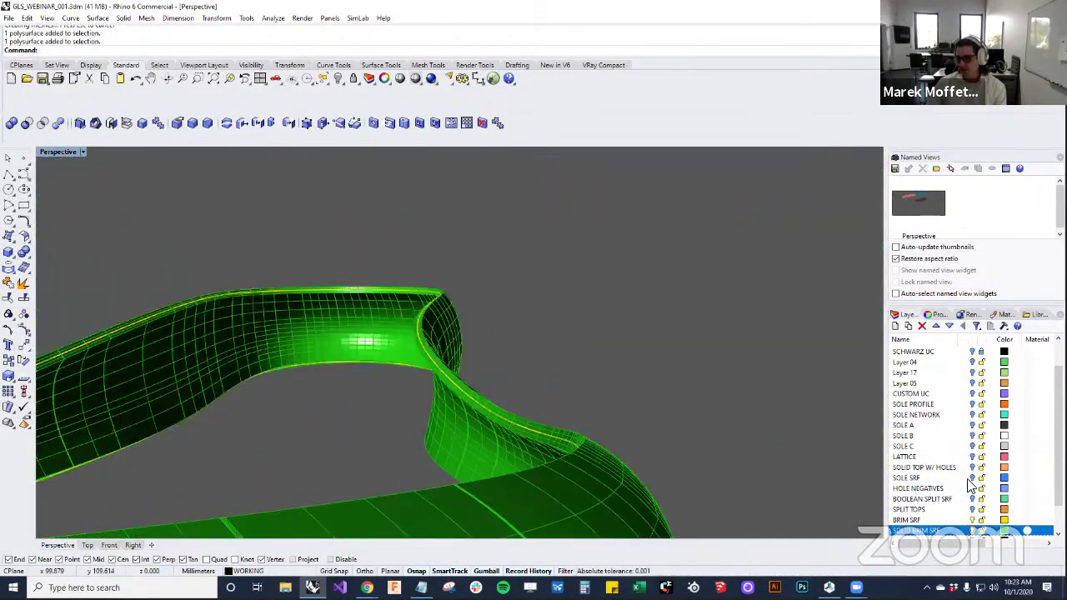
Show the LATTICE layer and join the lattice to the solid brim with BooleanUnion
click(975, 458)
scroll(752, 461, up, 3)
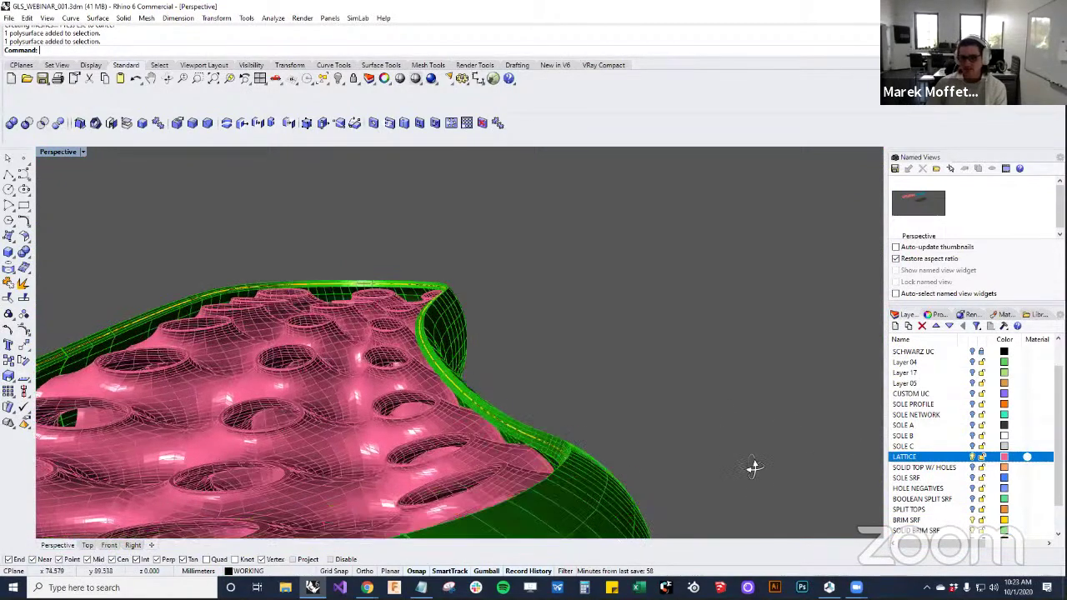
right_drag(580, 438, 492, 422)
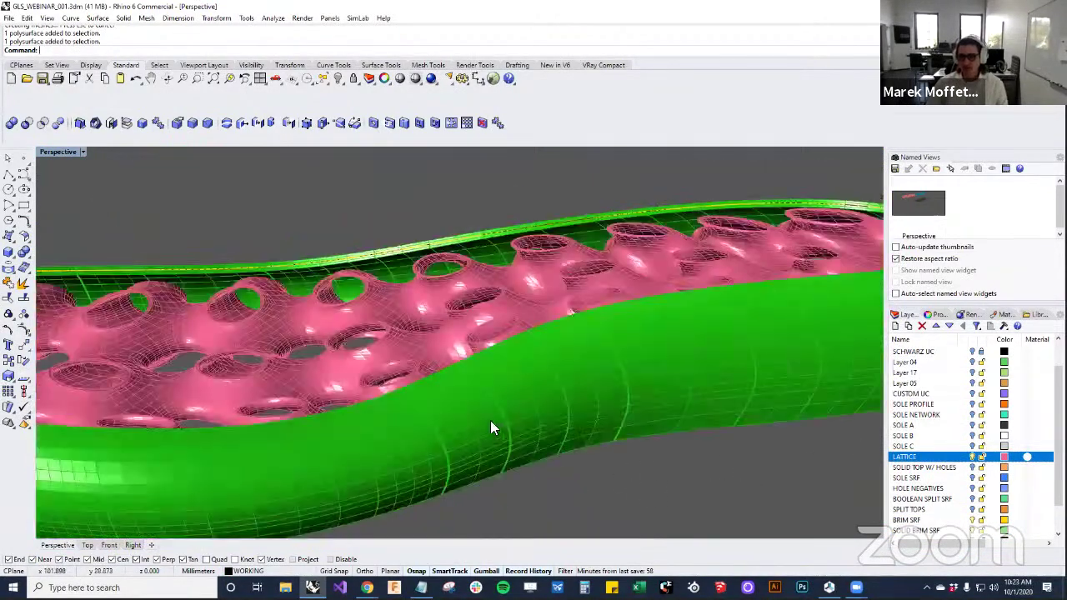
scroll(436, 390, down, 4)
click(436, 397)
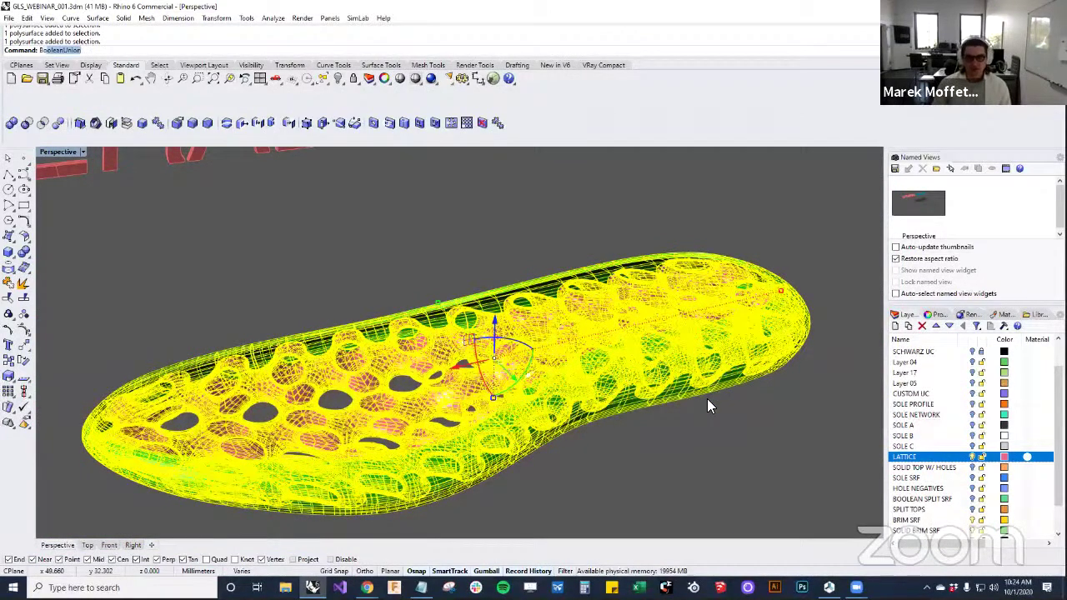
key(Return)
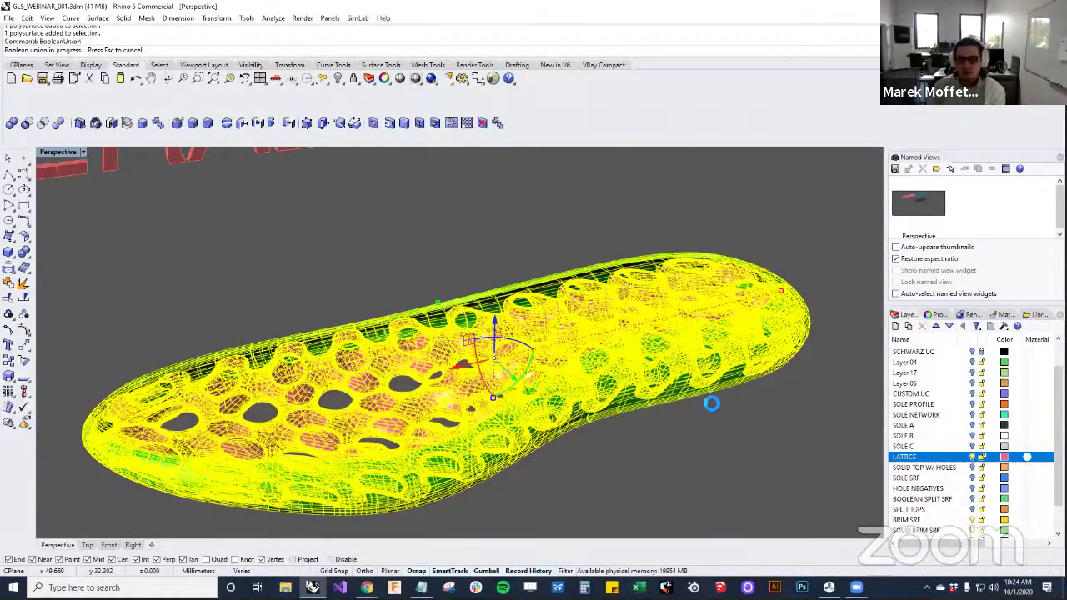
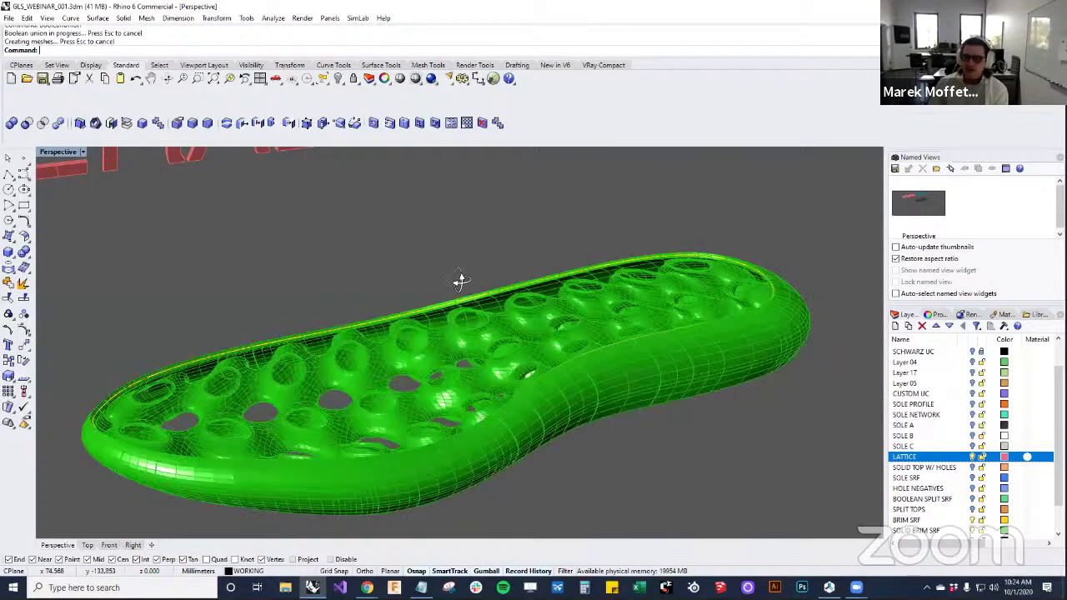
Check that the unioned lattice and brim form a closed solid using SelClosedPolysrf
mouse_move(460, 281)
right_down()
mouse_move(459, 311)
mouse_move(473, 272)
right_up()
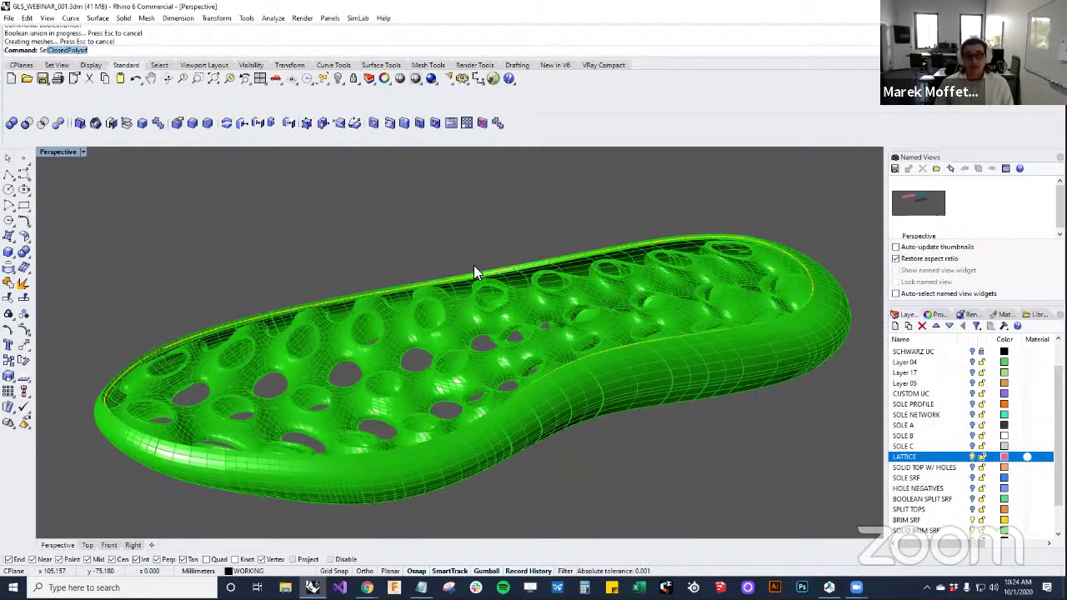
key(Return)
key(Escape)
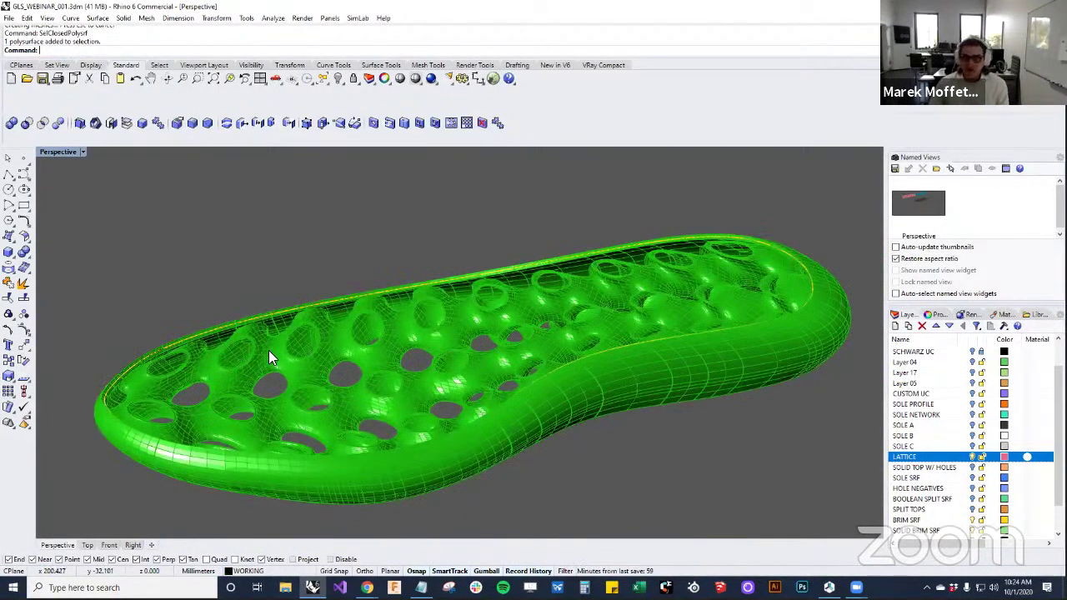
Toggle the SOLID TOP W/ HOLES layer on and off to inspect how the perforated top fits the unioned brim and lattice
right_drag(302, 301, 354, 275)
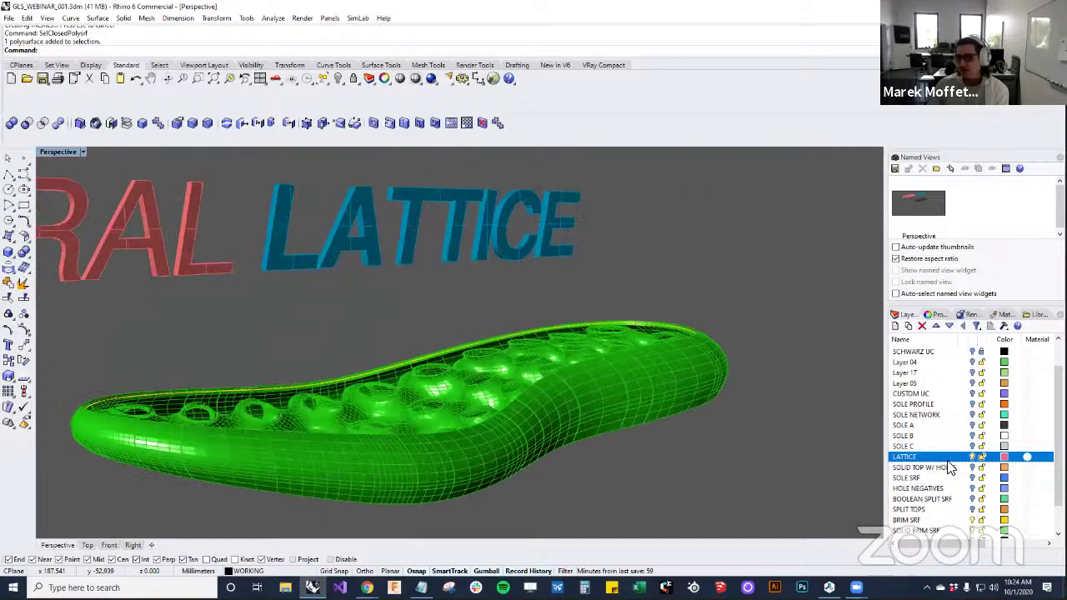
right_drag(743, 372, 641, 468)
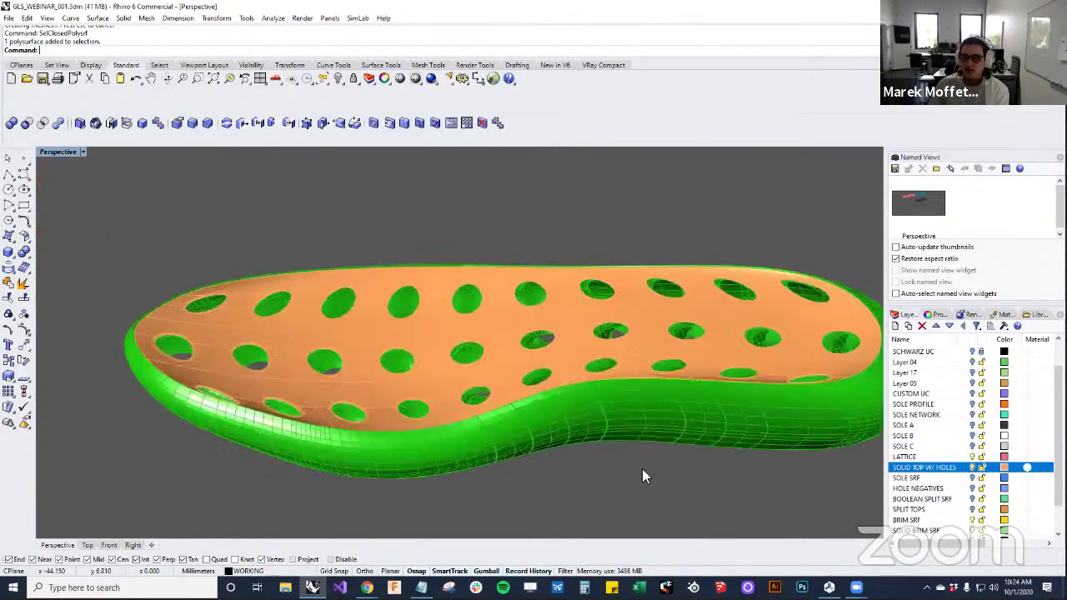
scroll(387, 396, up, 3)
scroll(423, 435, up, 3)
right_drag(552, 321, 452, 450)
mouse_move(469, 386)
right_down()
mouse_move(495, 328)
mouse_move(454, 393)
right_up()
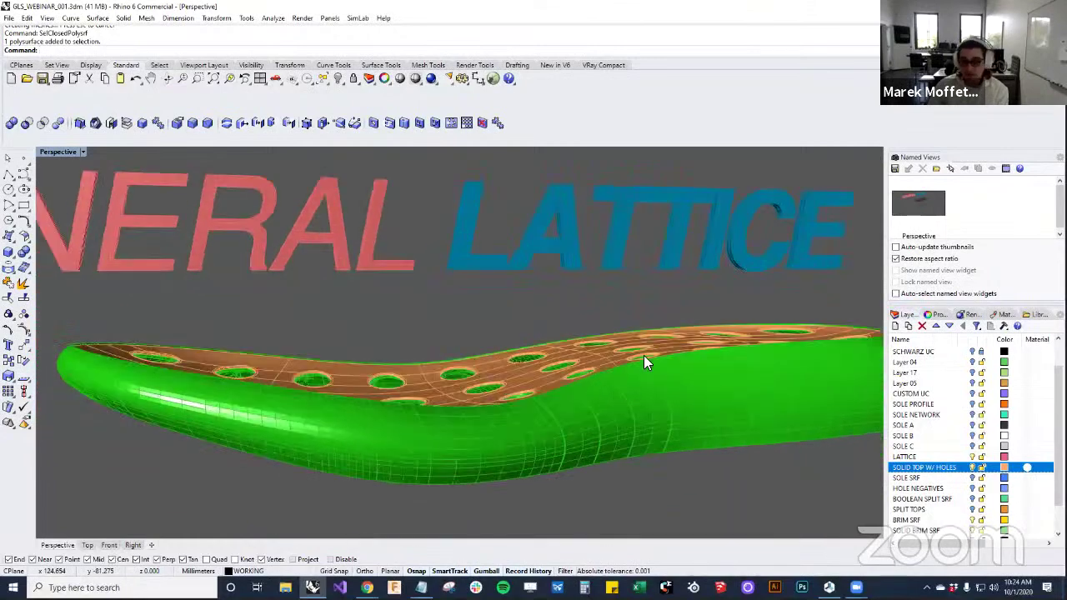
click(971, 469)
right_drag(611, 407, 279, 434)
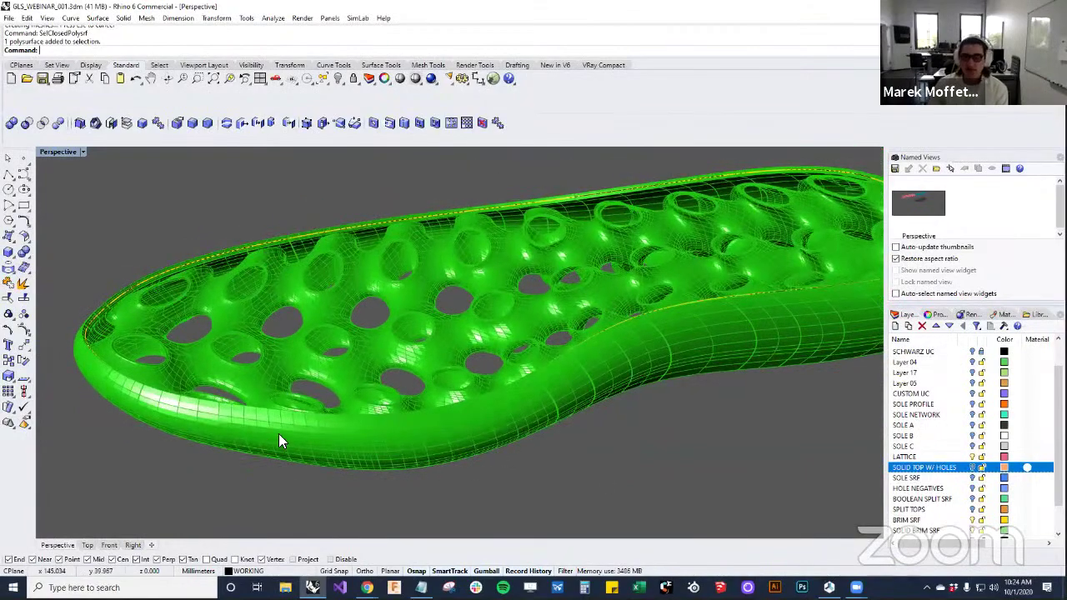
Export the unioned lattice and brim to the Downloads folder as a STEP file named 001R, using the AP214AutomotiveDesign schema
click(388, 454)
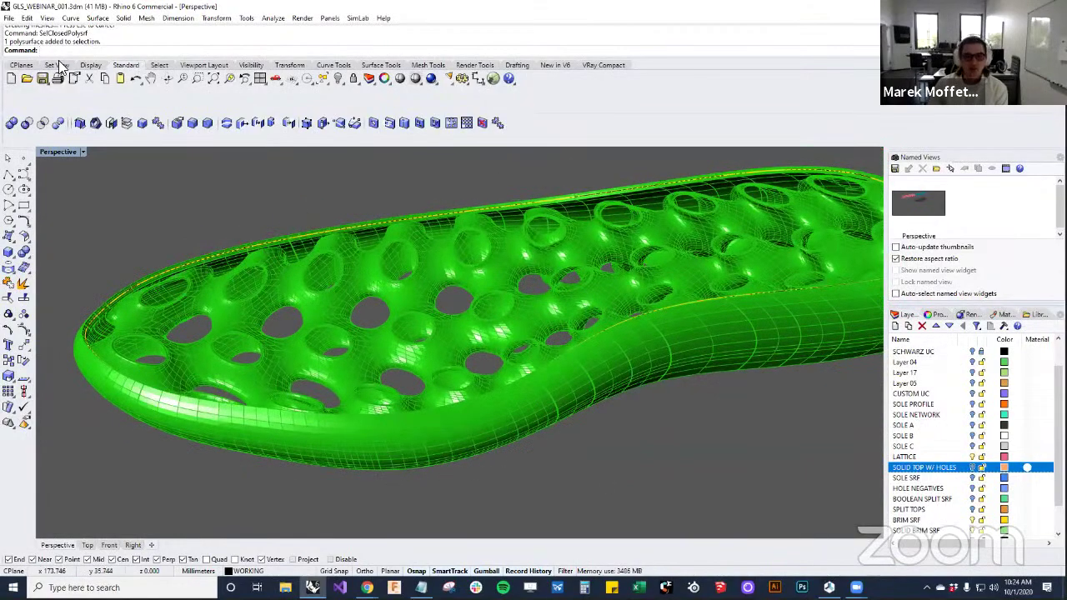
click(8, 18)
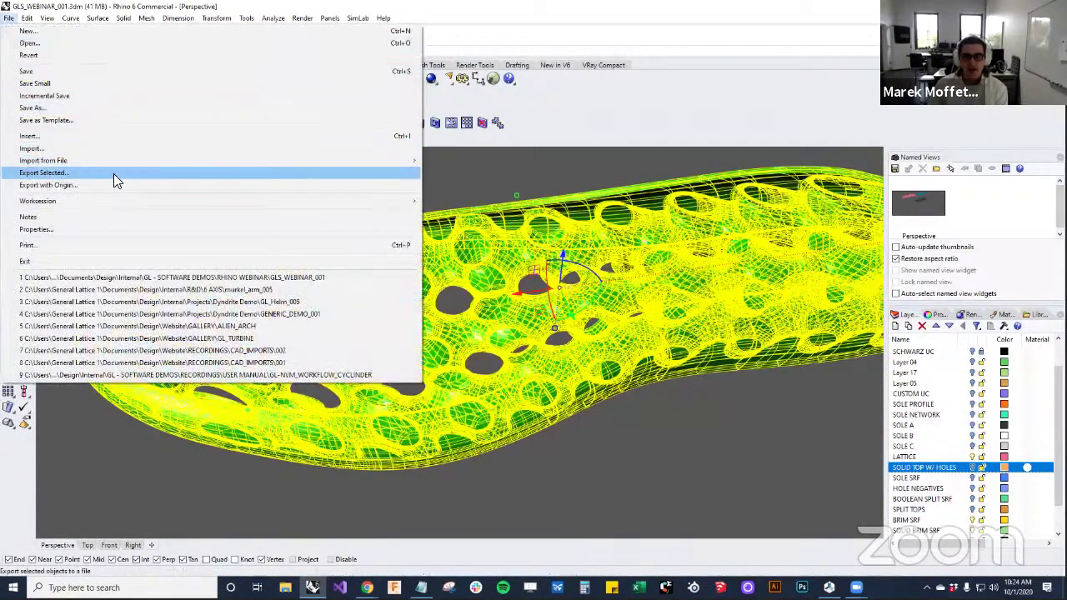
click(115, 177)
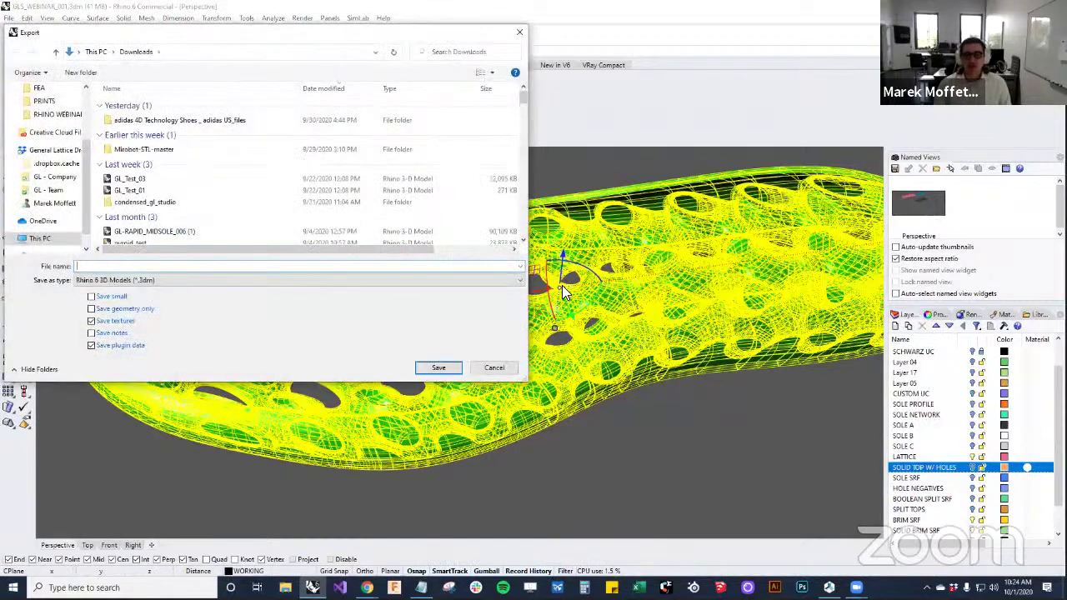
click(465, 281)
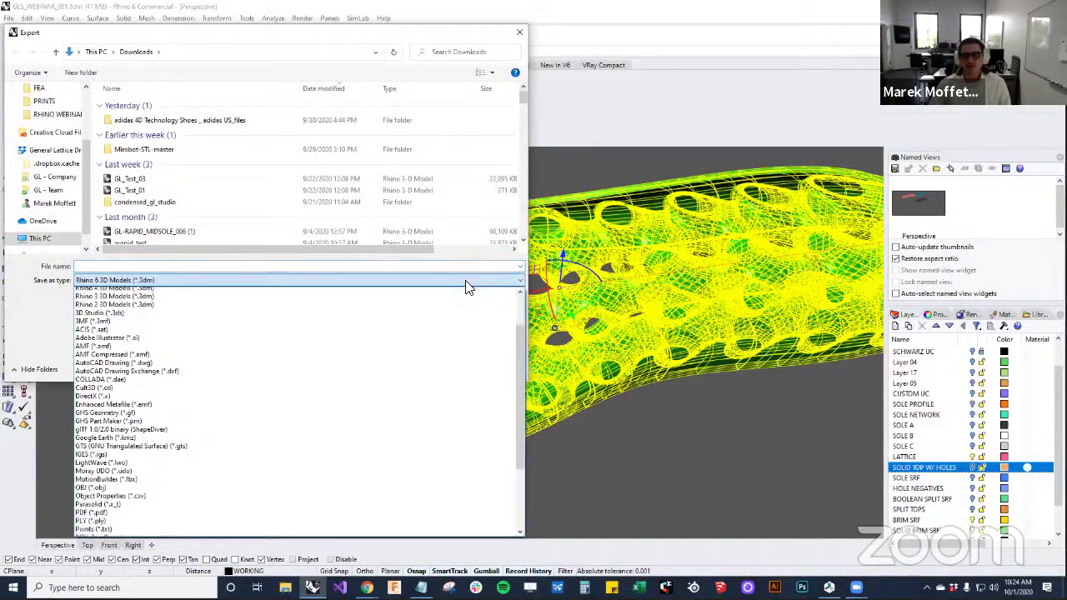
key(s)
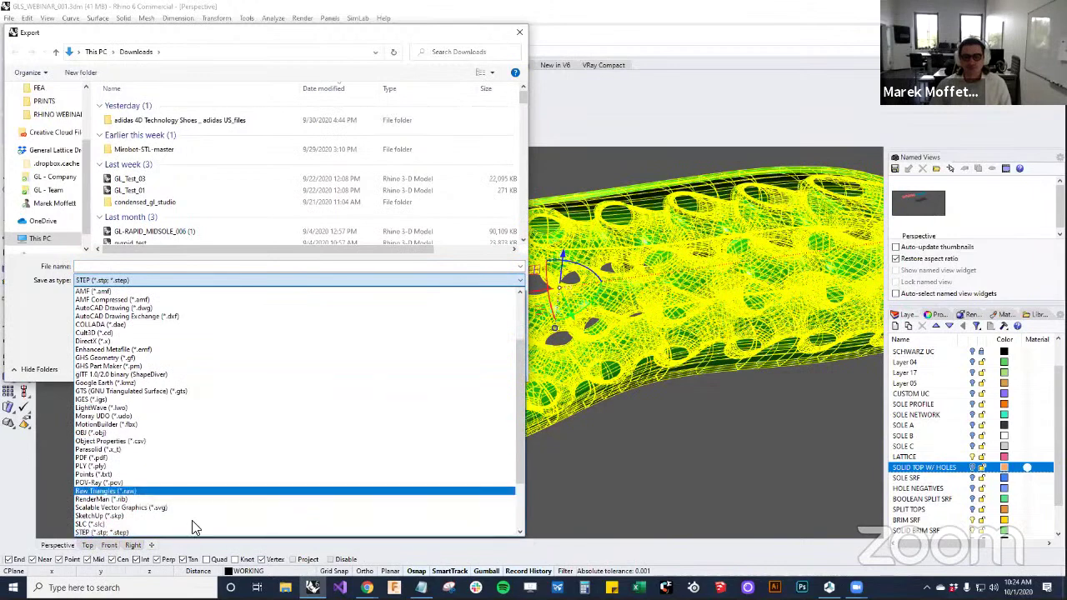
click(193, 530)
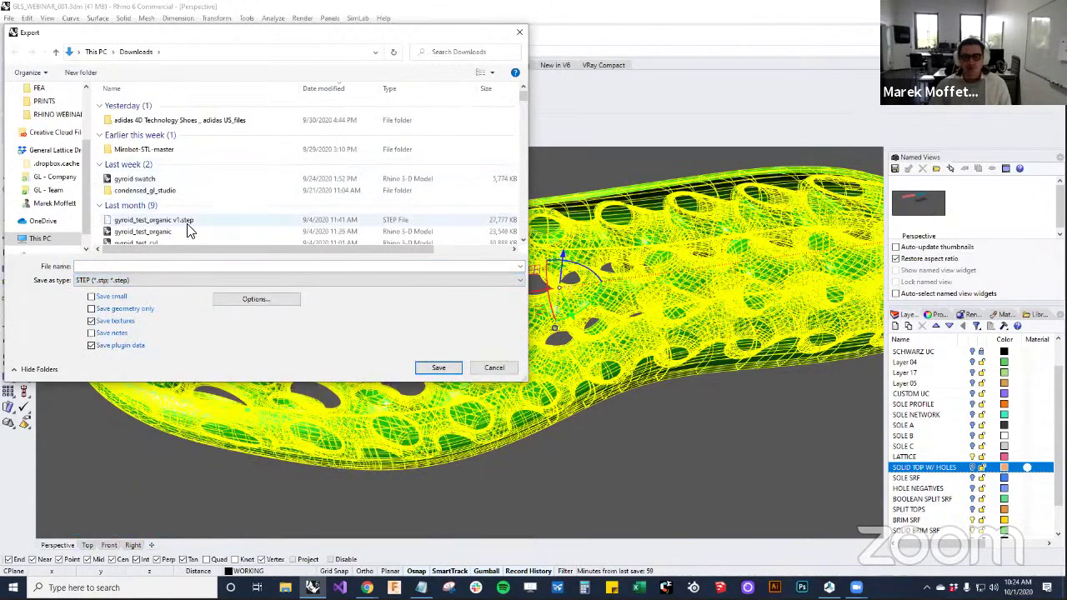
click(176, 266)
text(001)
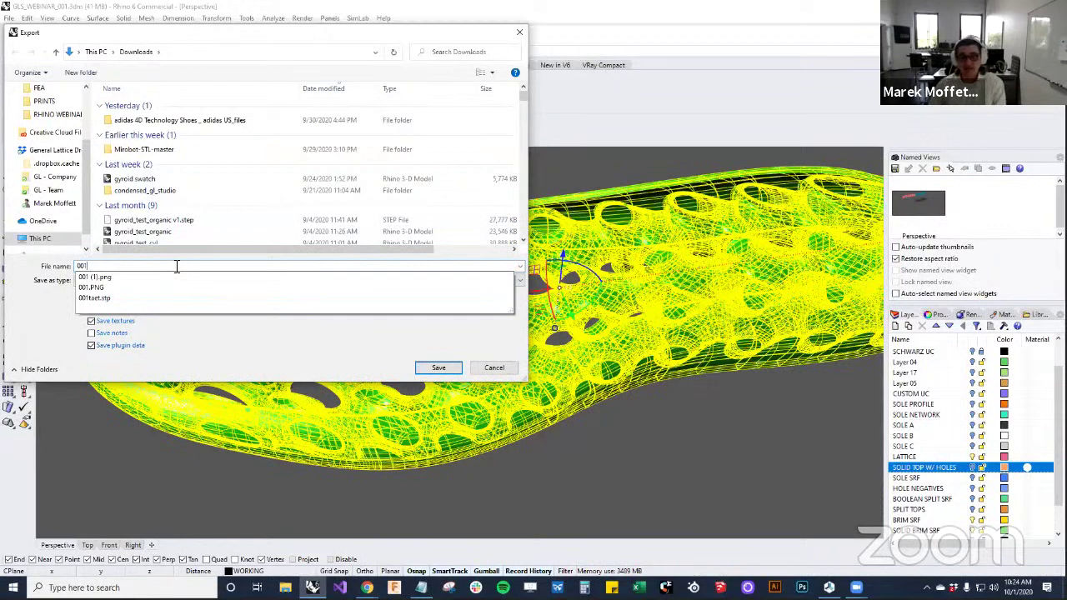
text(R)
click(437, 368)
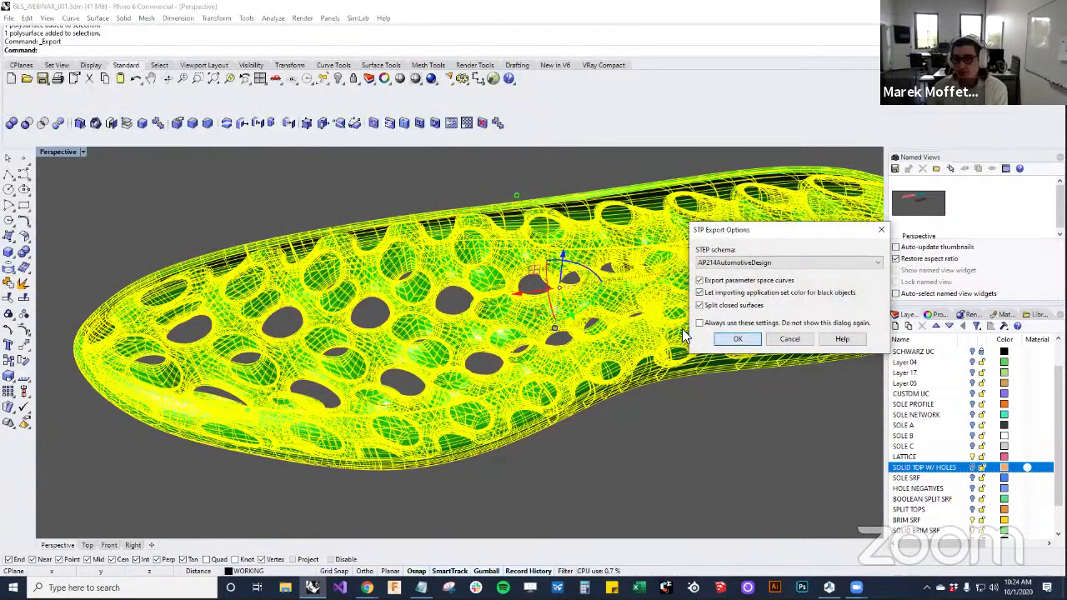
click(737, 338)
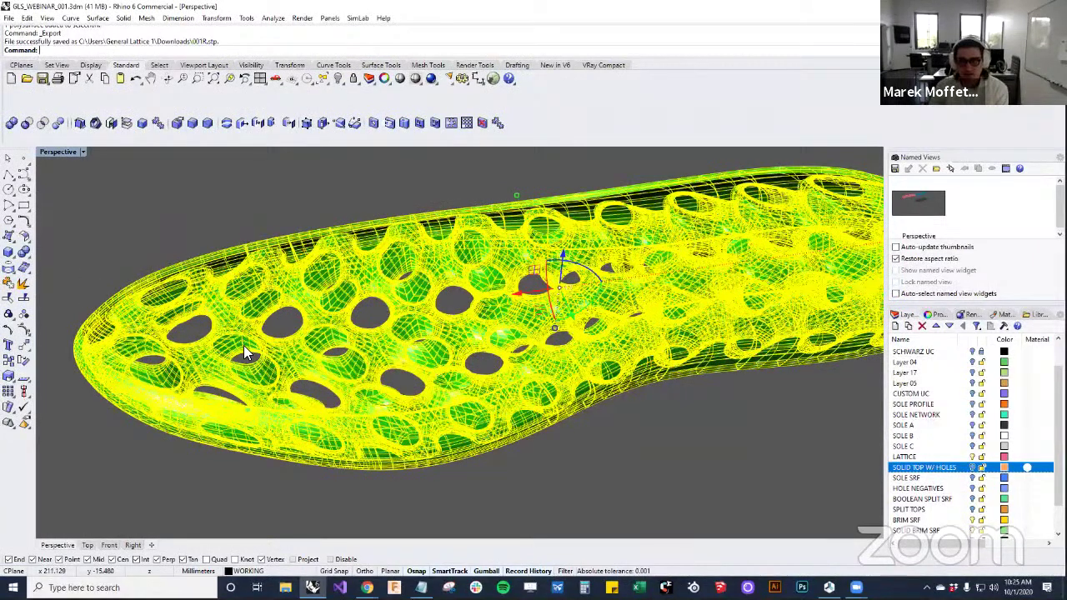
key(Escape)
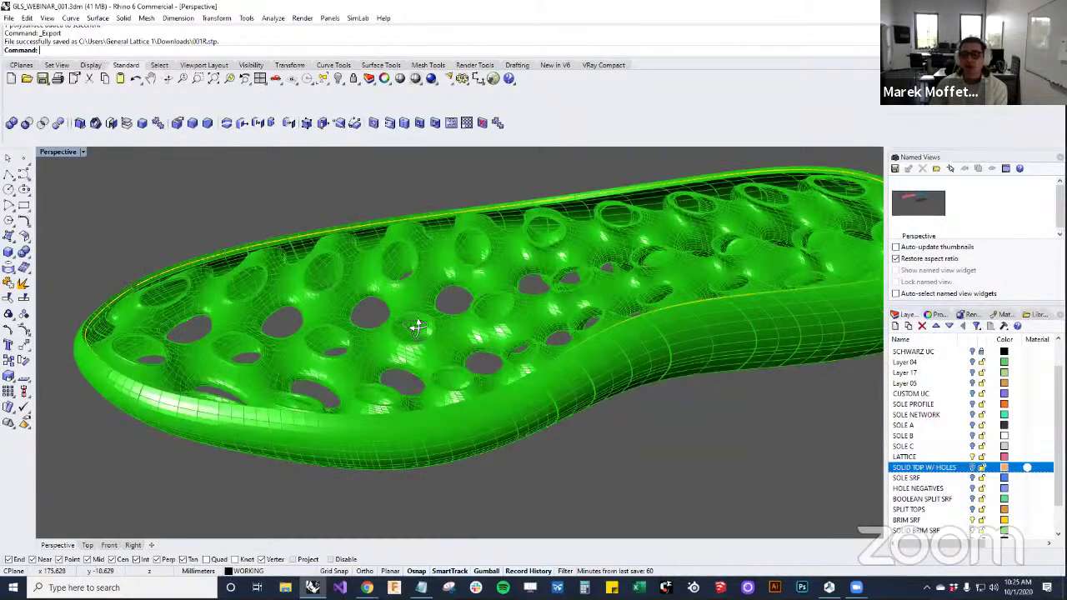
Create a polygon mesh from the unioned sole polysurface, with the density set toward more polygons
mouse_move(416, 327)
right_down()
mouse_move(421, 379)
mouse_move(411, 227)
mouse_move(478, 198)
mouse_move(412, 303)
mouse_move(676, 398)
right_up()
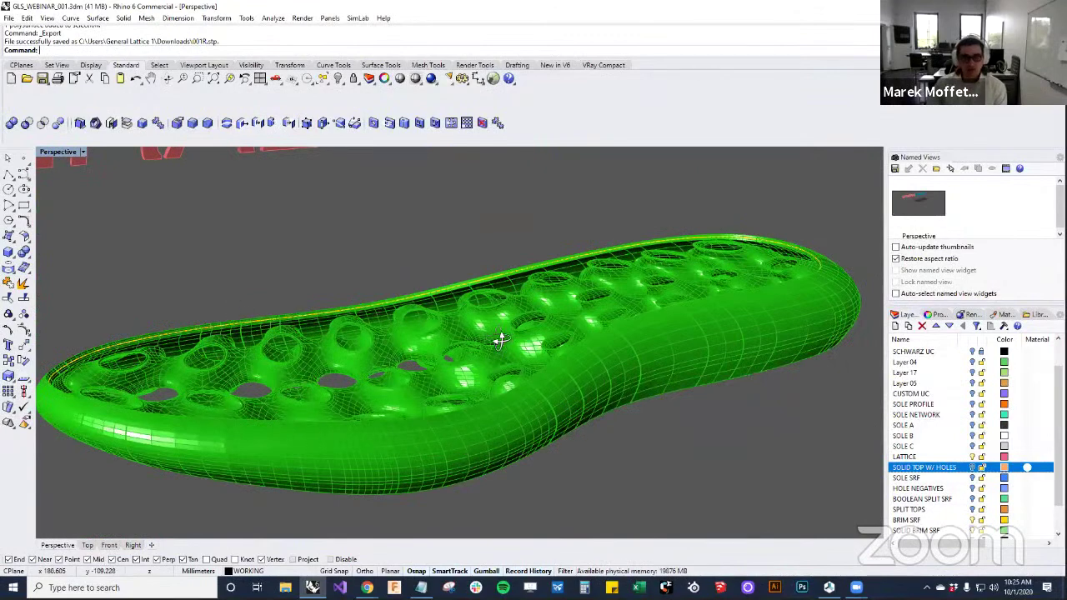
right_drag(500, 339, 343, 258)
scroll(432, 303, down, 3)
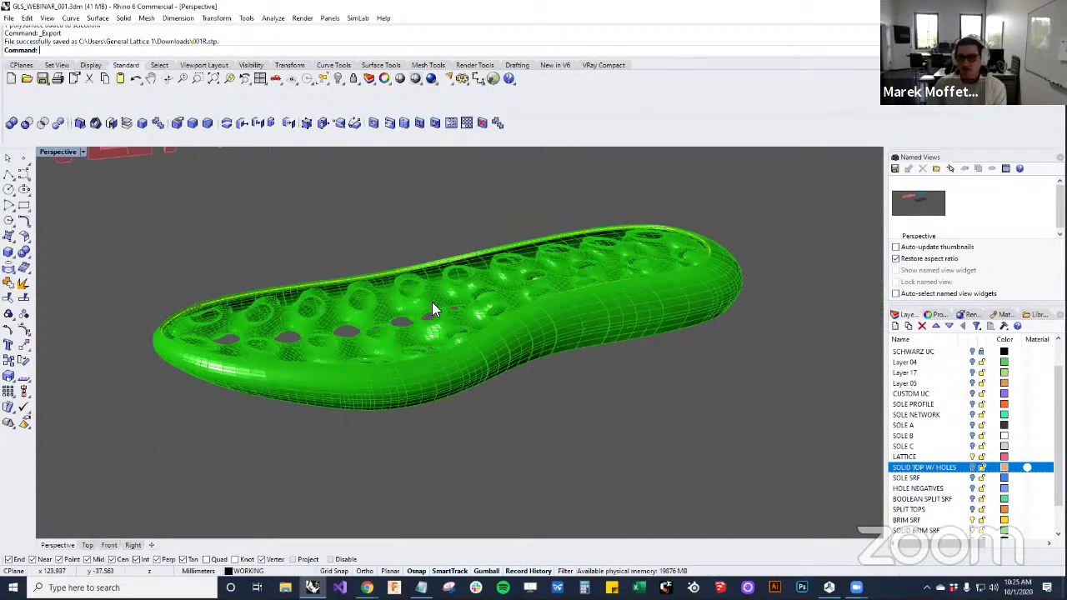
scroll(432, 302, up, 2)
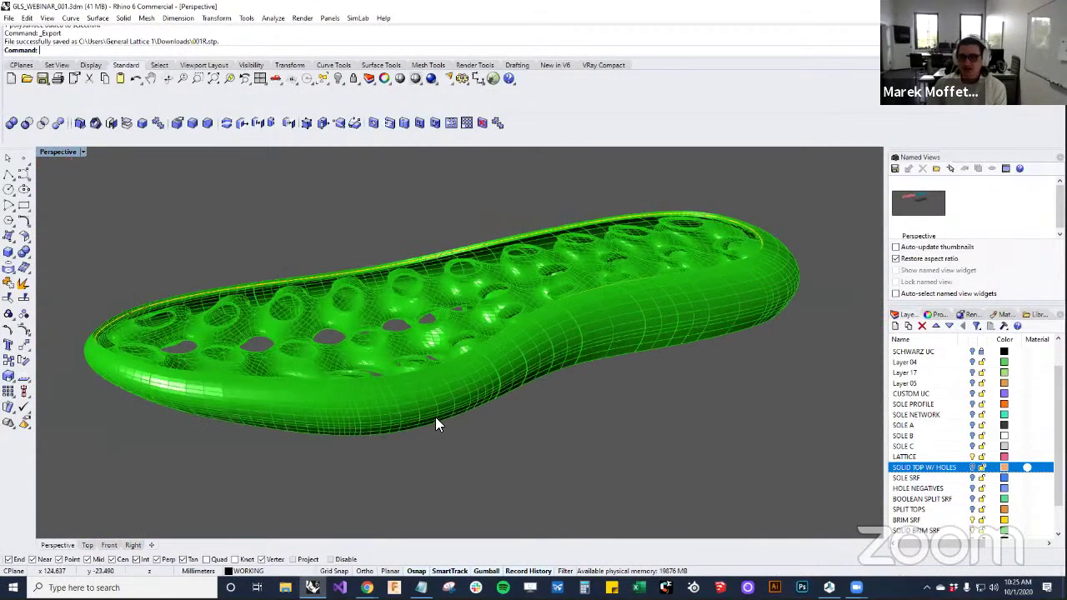
click(651, 308)
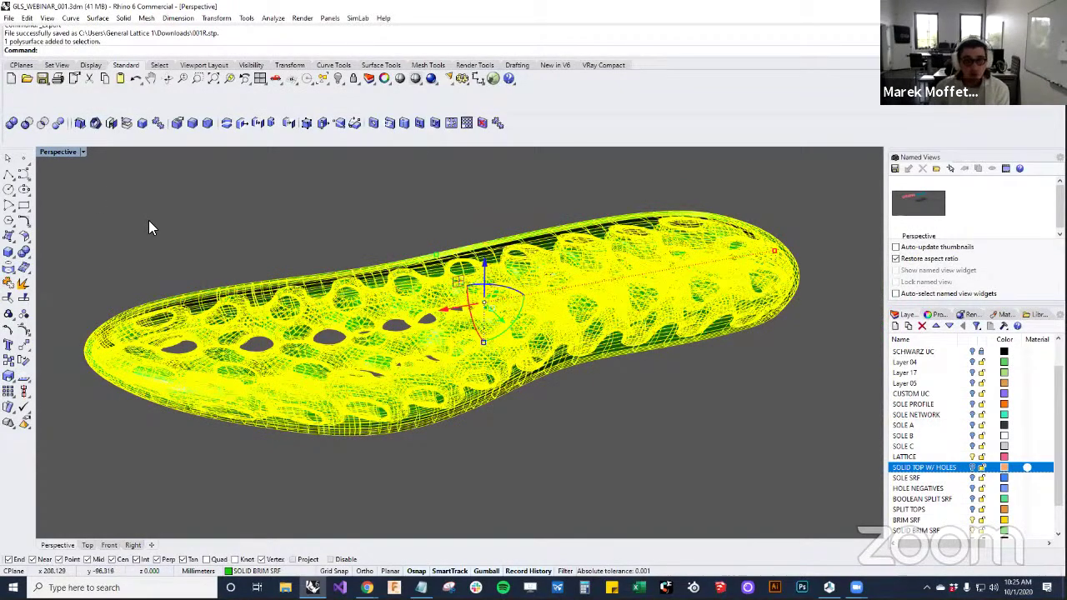
click(147, 18)
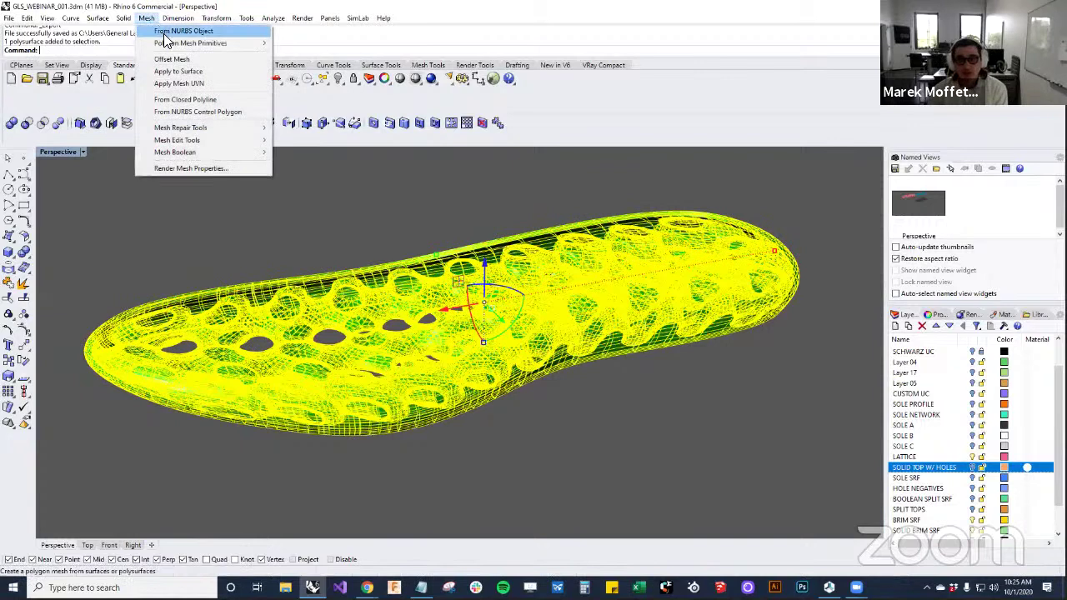
click(165, 33)
drag(420, 197, 426, 205)
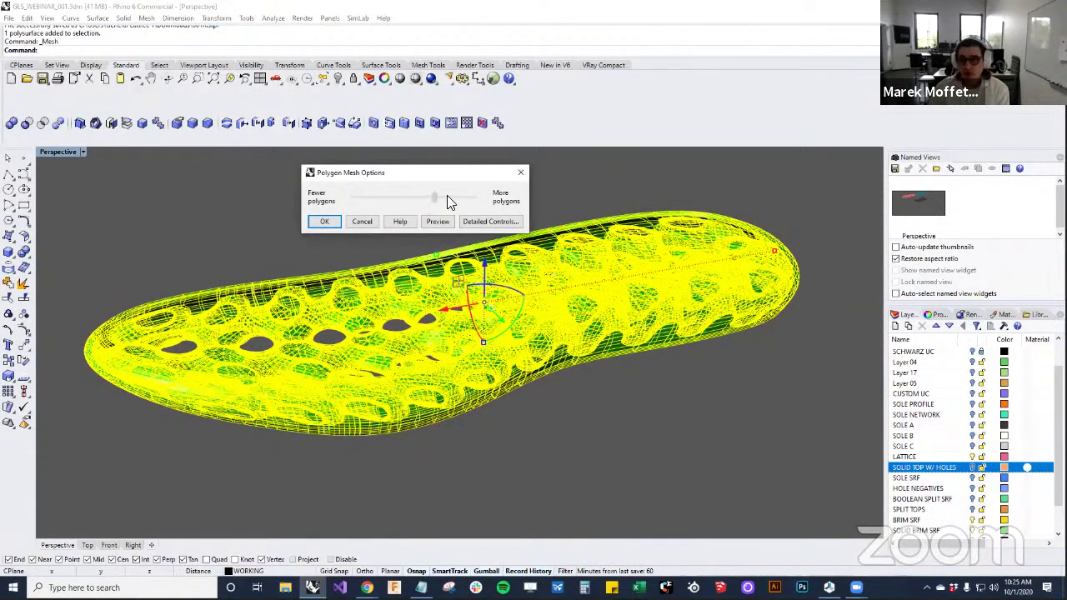
click(324, 222)
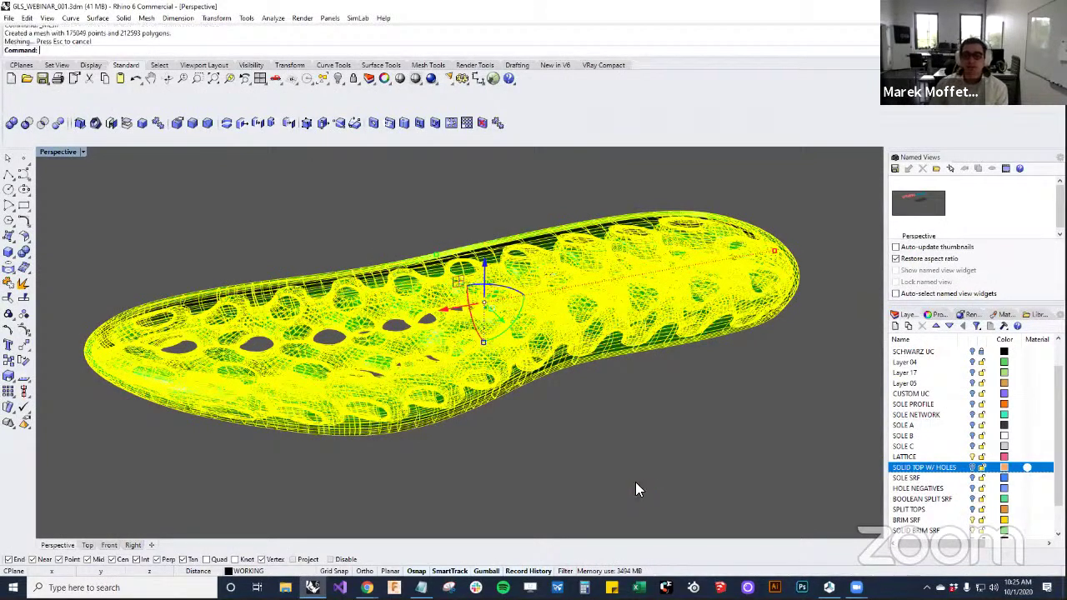
Select the new closed mesh with SelClosedMesh and move it sideways, clear of the original polysurface
click(288, 257)
right_drag(288, 256, 318, 257)
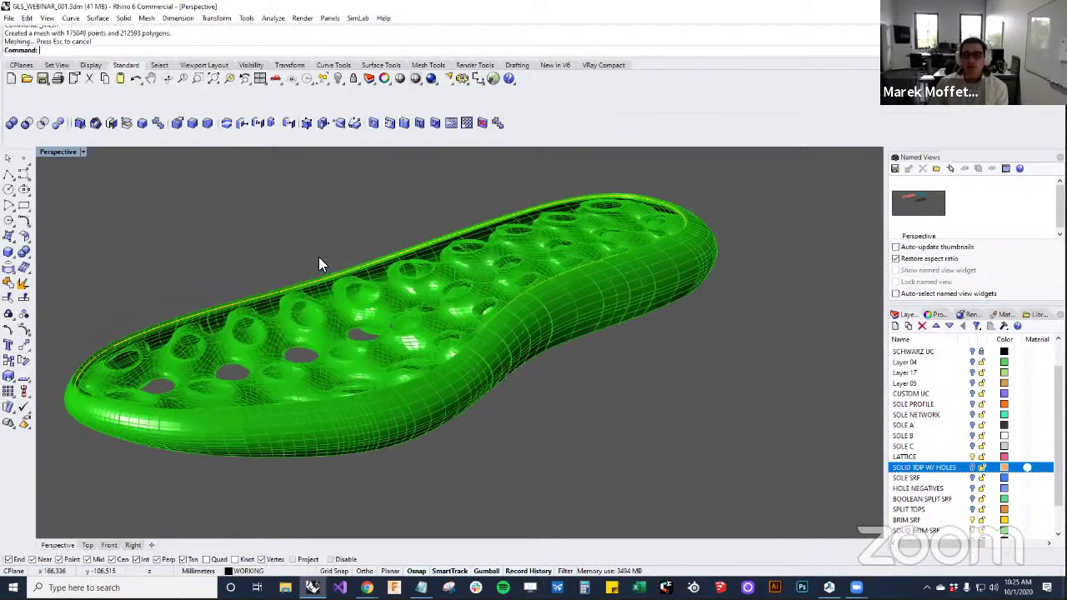
click(368, 330)
scroll(480, 388, down, 4)
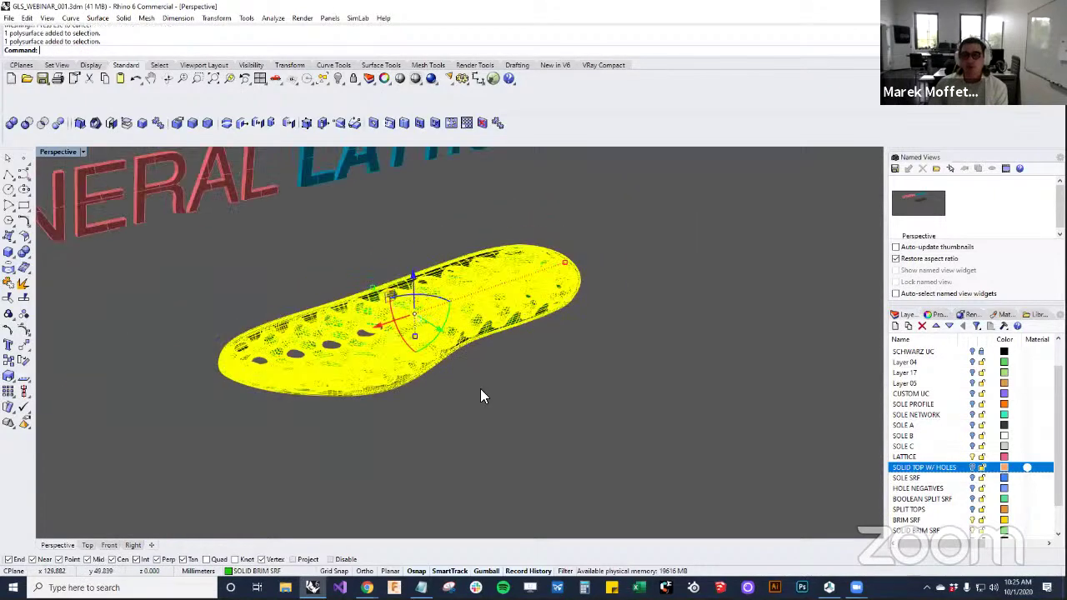
click(480, 388)
text(SelClosedMesh)
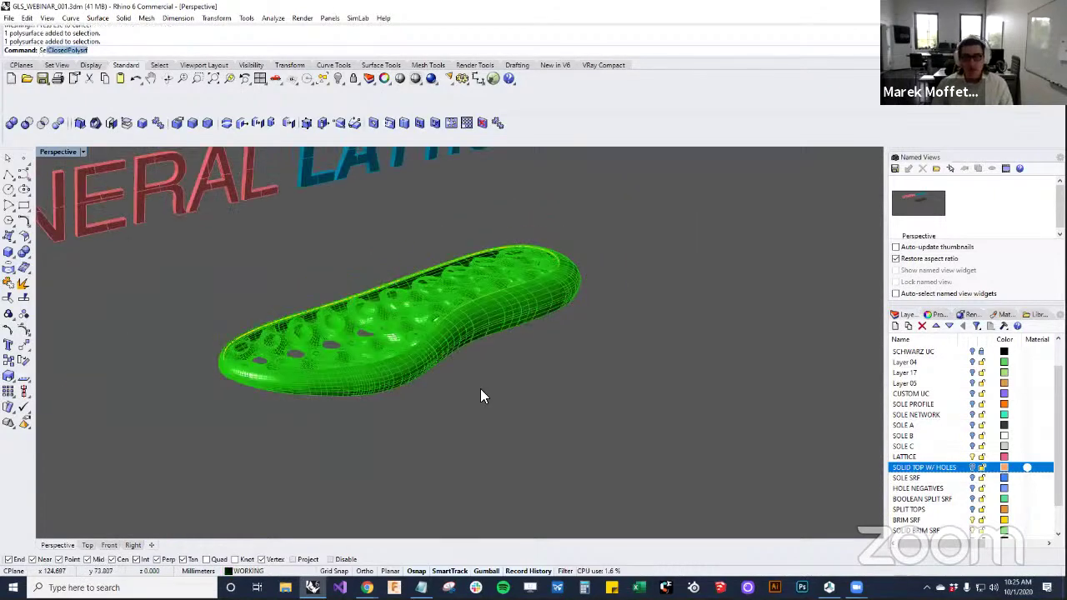
key(Return)
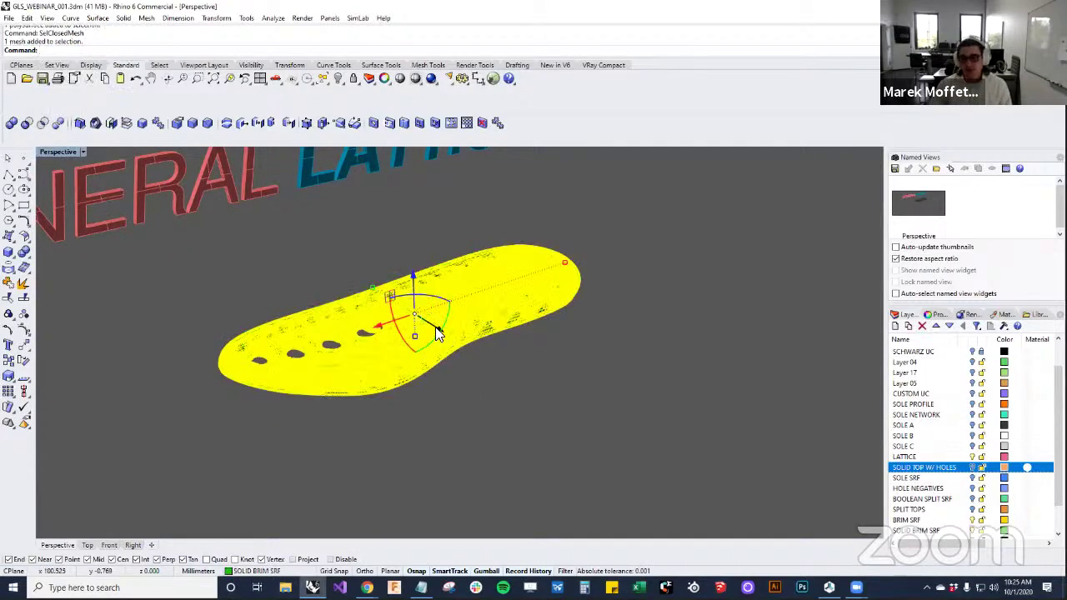
alt+drag(435, 327, 657, 460)
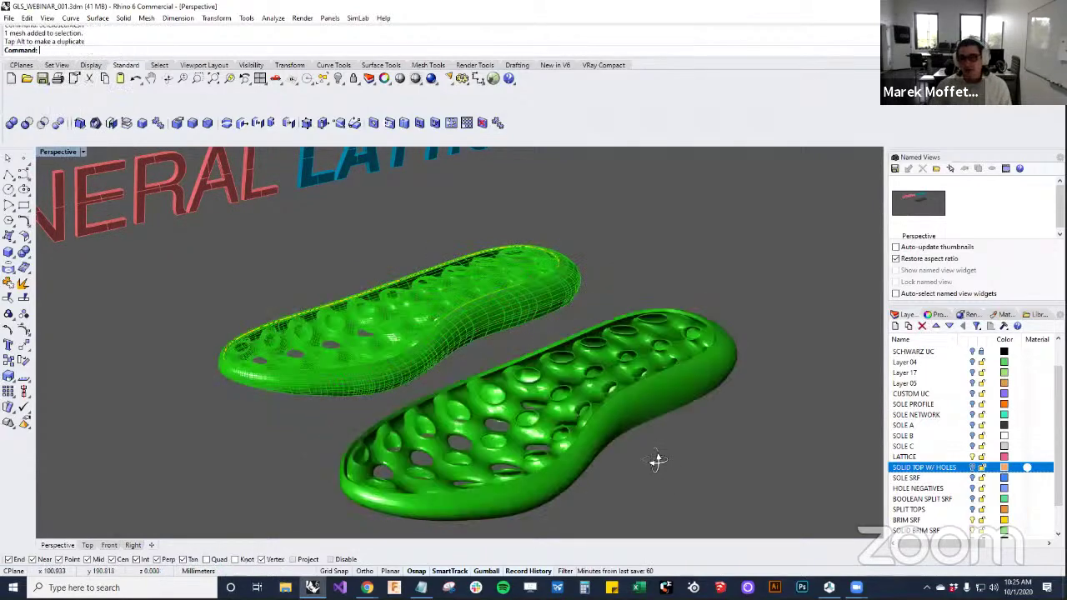
right_drag(657, 460, 571, 436)
Export the moved sole mesh to the Downloads folder as an STL file named SHOE TEST
click(608, 453)
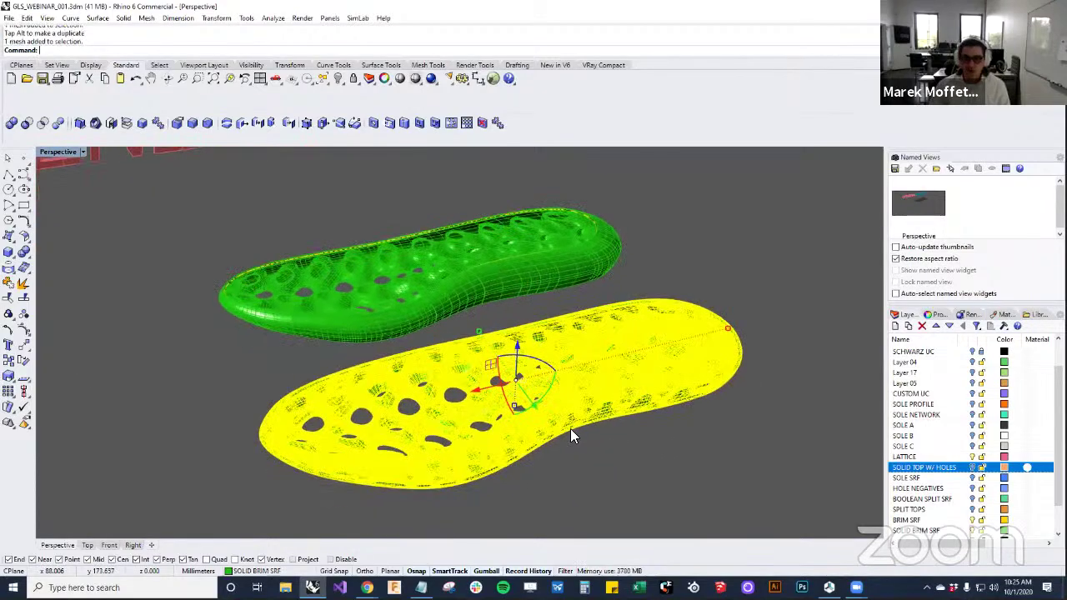
key(Escape)
click(475, 375)
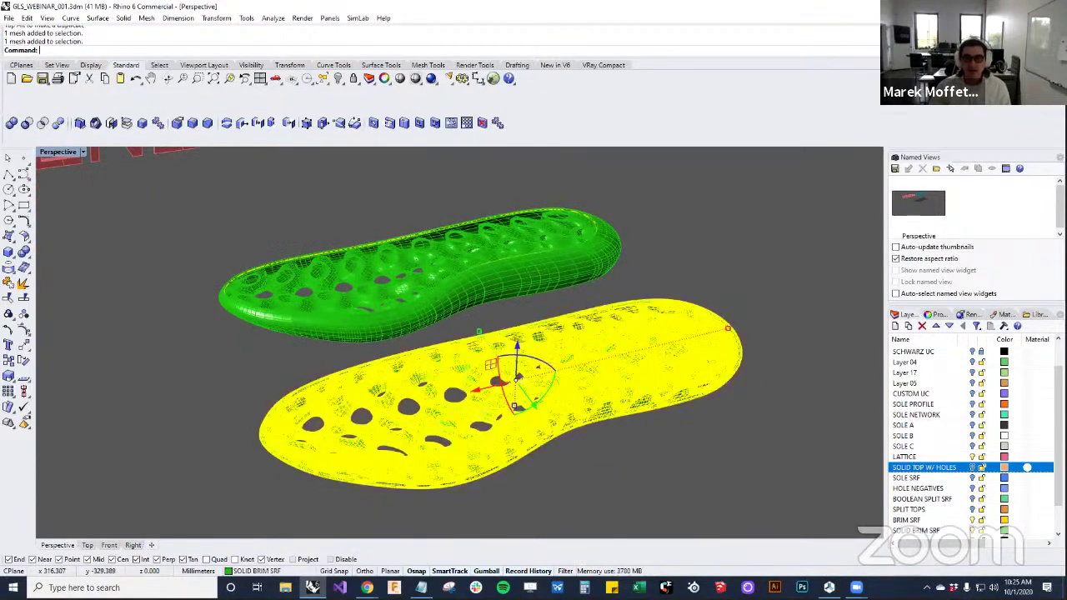
click(8, 18)
click(122, 173)
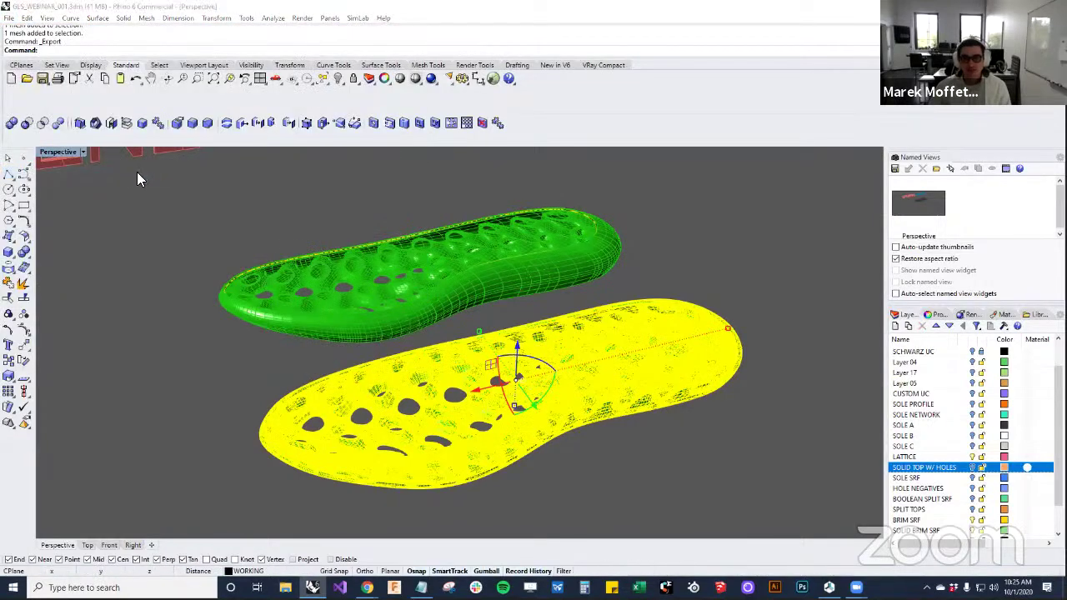
click(203, 280)
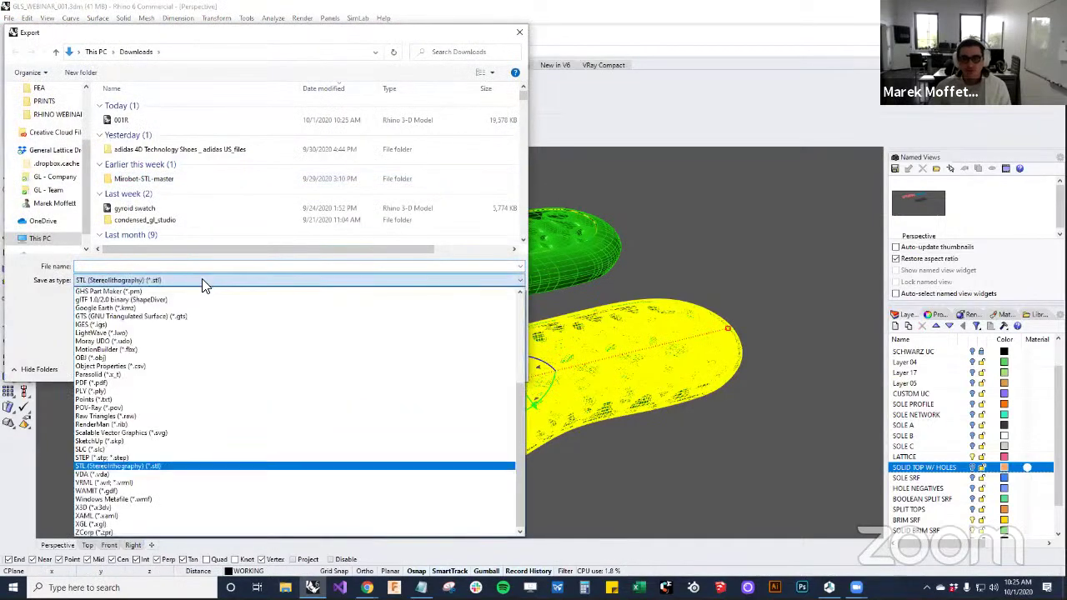
click(137, 466)
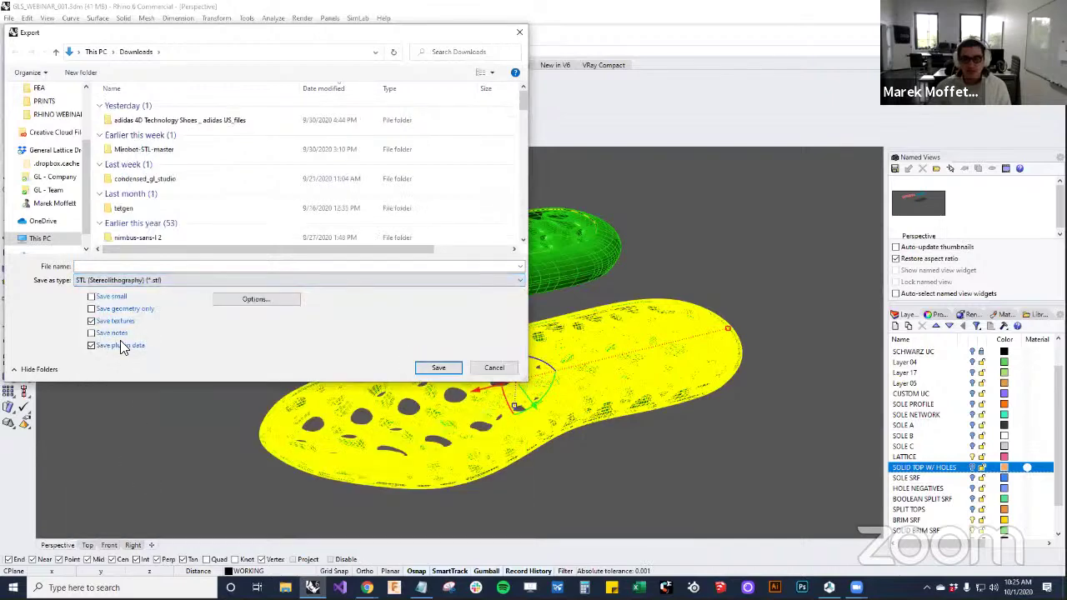
click(125, 266)
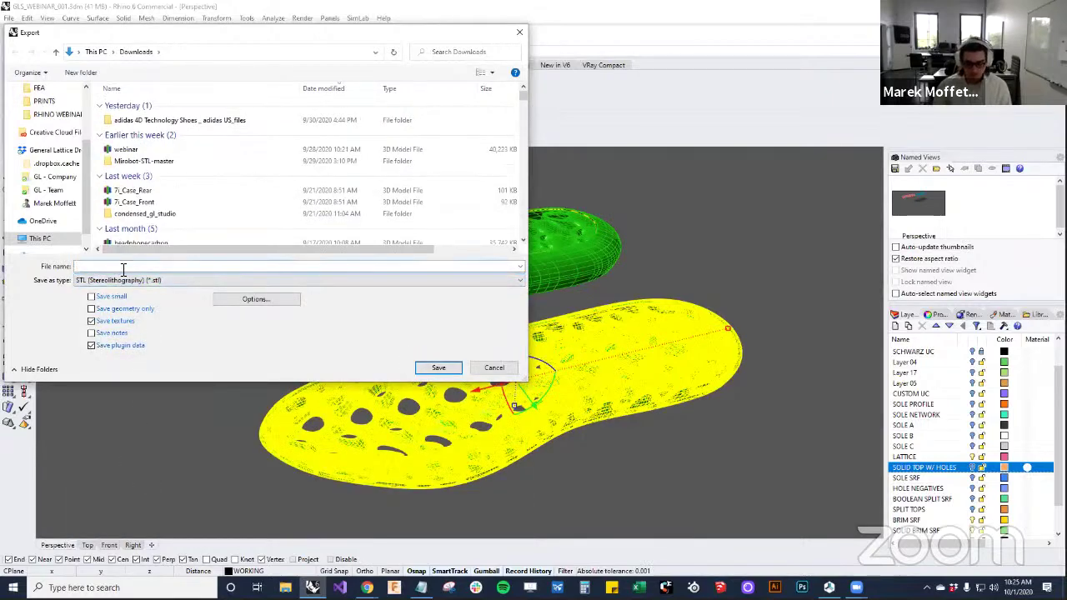
text(SHOE TEST)
key(Return)
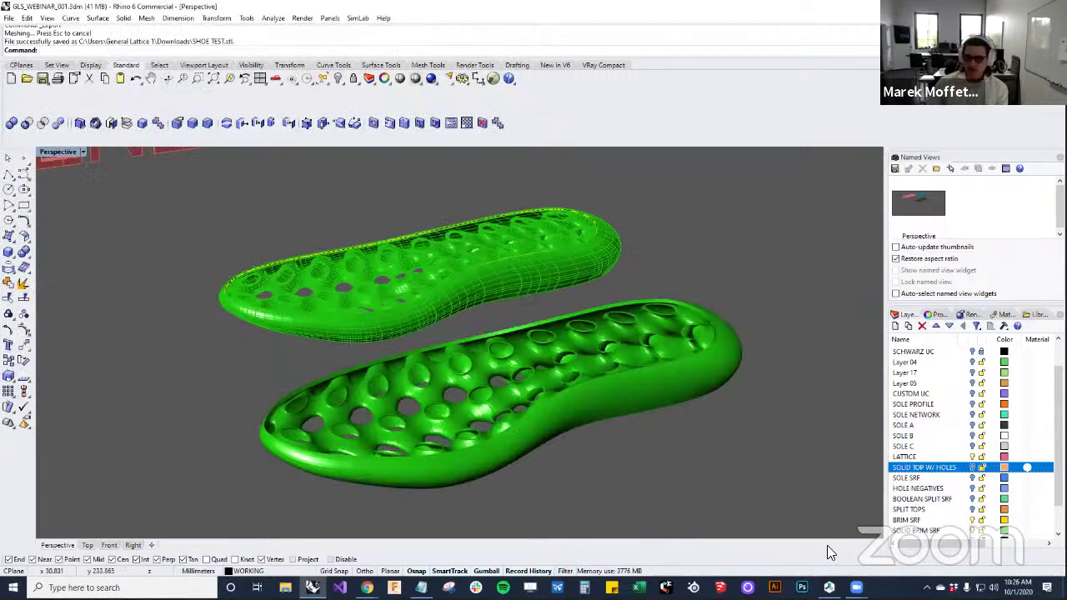
Switch to Repetier-Host and load the SHOE TEST STL file from the Downloads folder onto the print bed
click(828, 587)
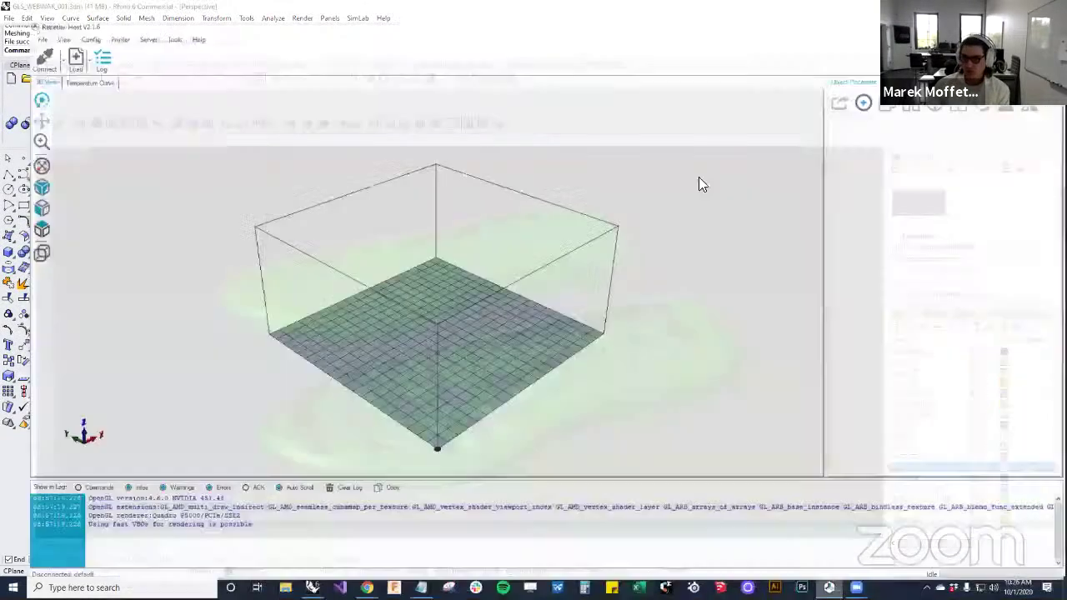
drag(515, 321, 480, 407)
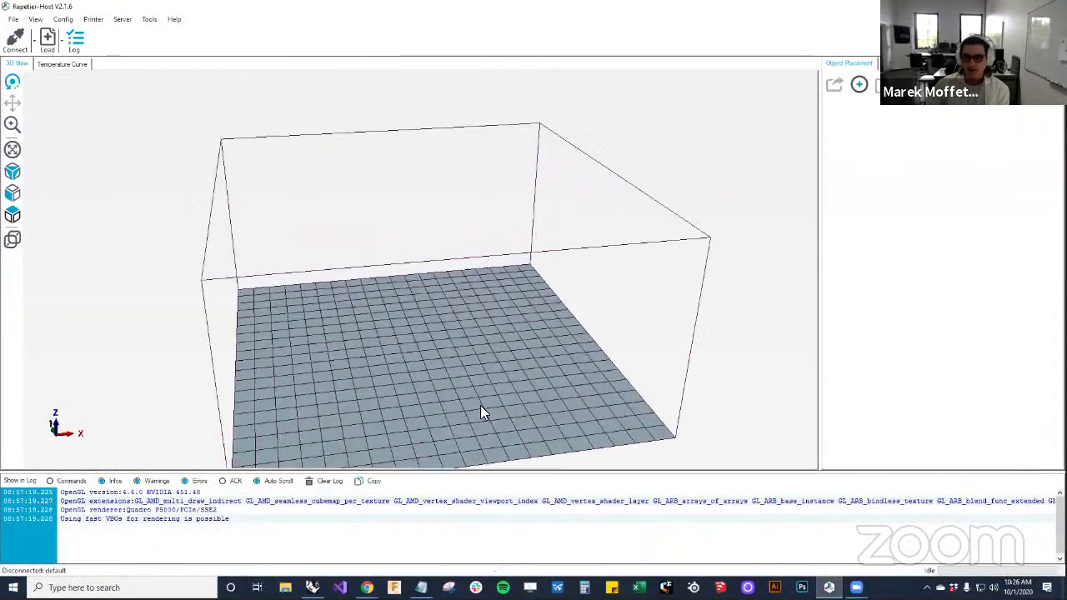
scroll(476, 383, up, 3)
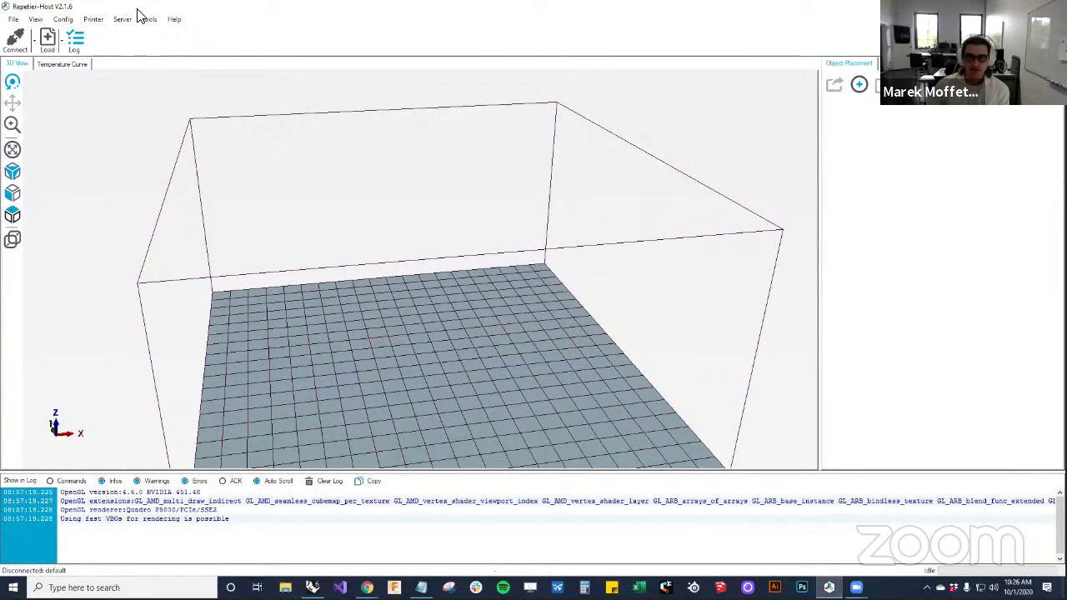
drag(500, 254, 83, 79)
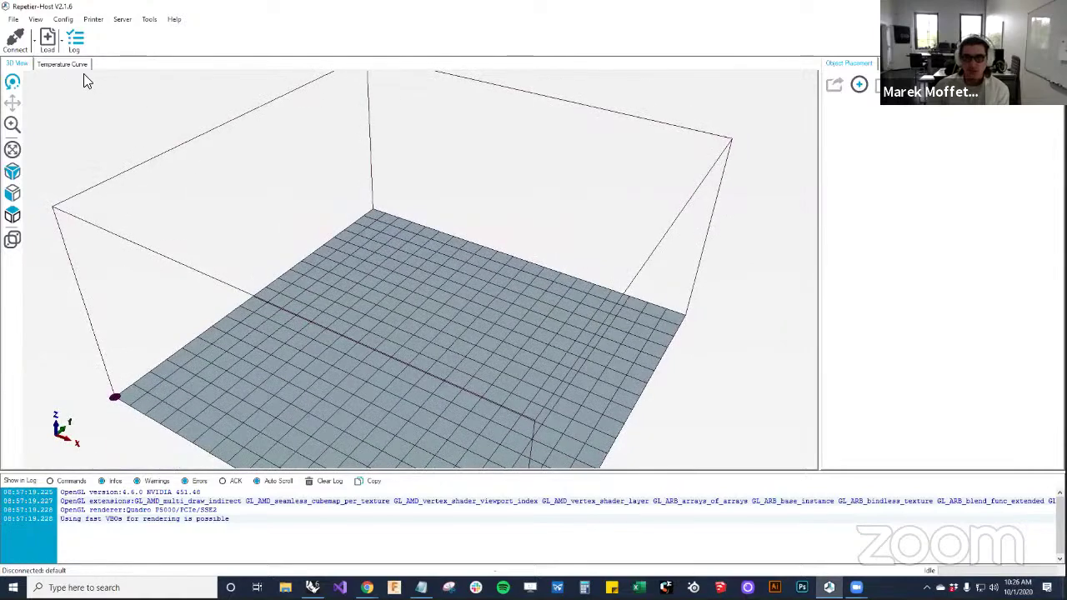
click(48, 40)
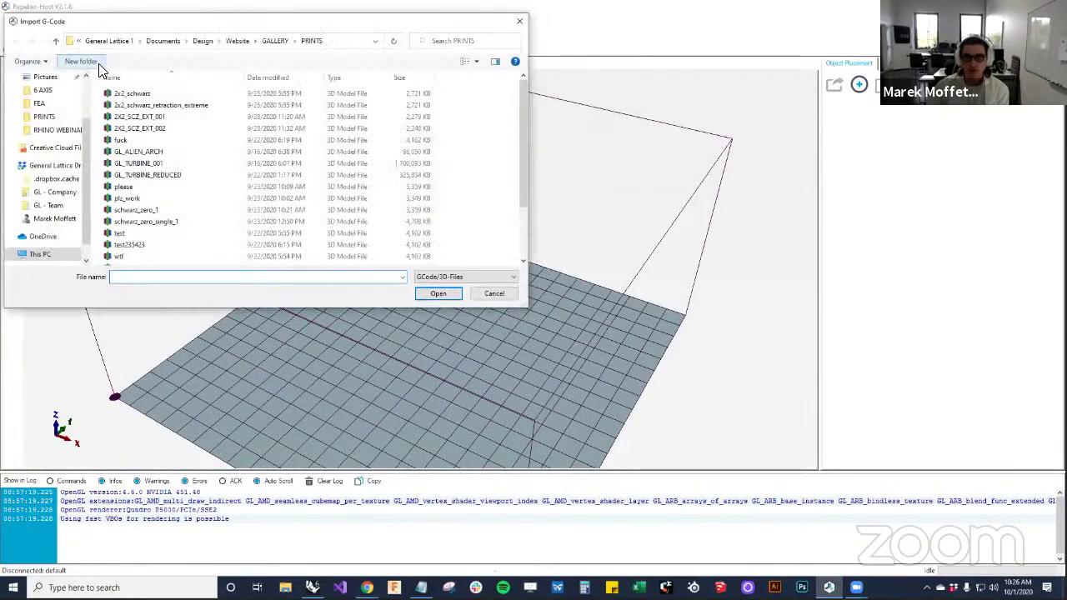
scroll(60, 136, up, 3)
click(58, 113)
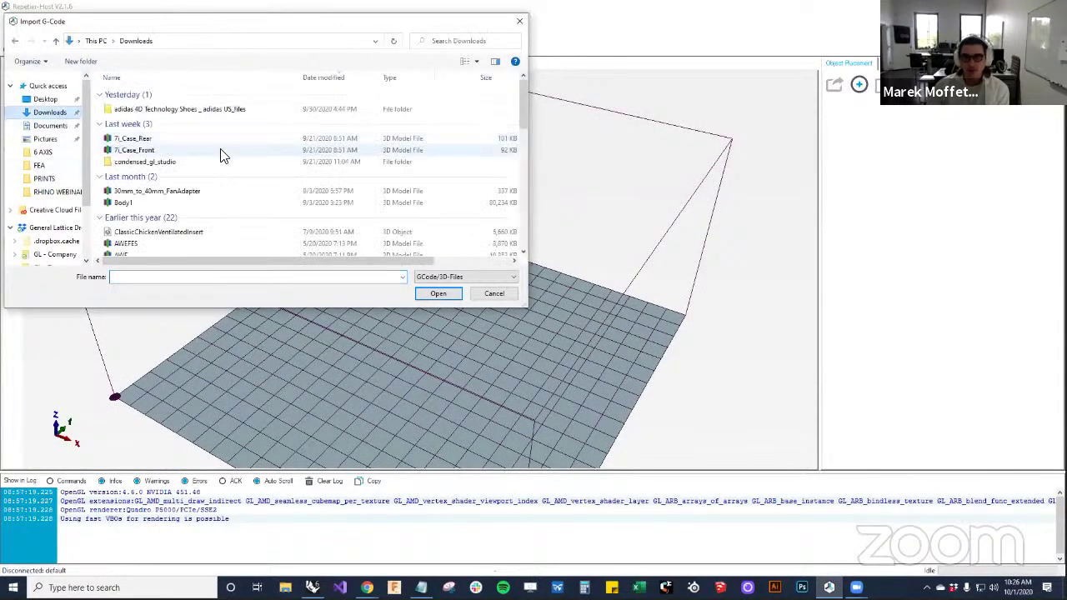
click(191, 109)
click(443, 295)
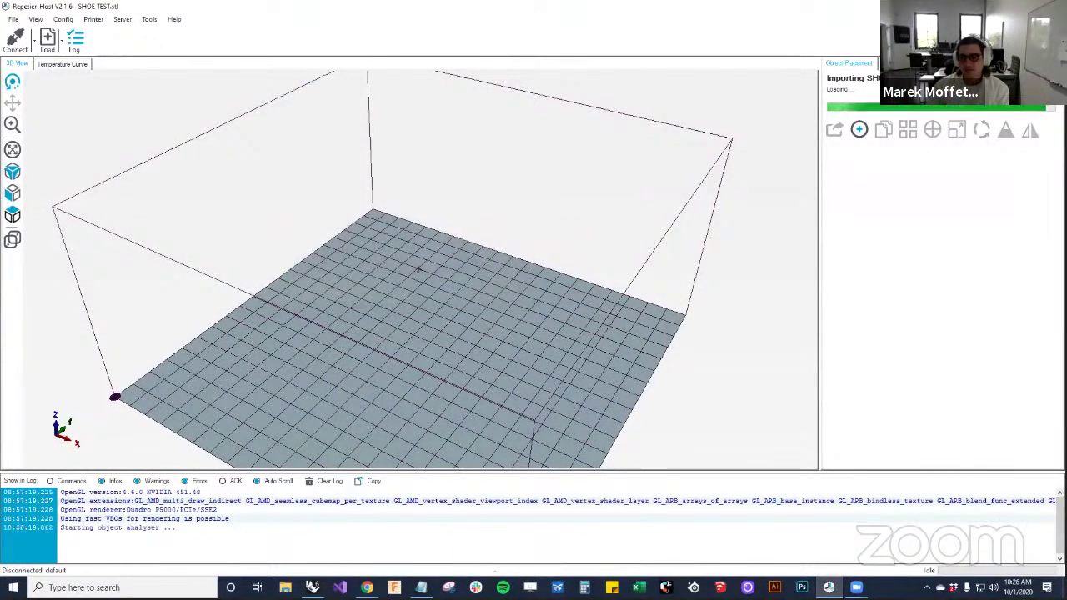
Inspect the loaded sole on the print bed and look over the CuraEngine slicing settings
drag(613, 357, 896, 66)
click(896, 65)
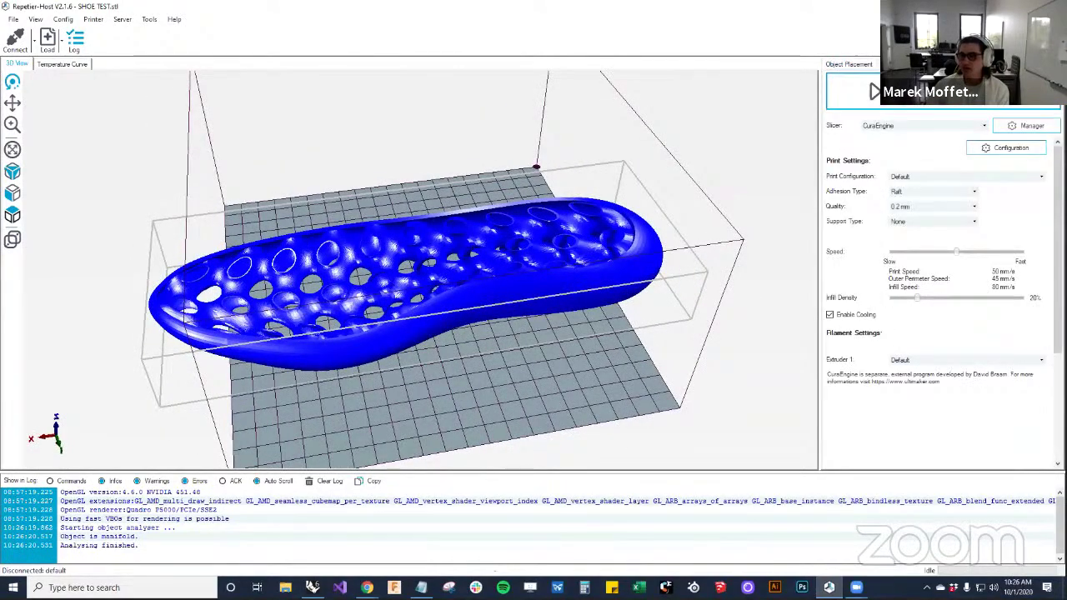
click(942, 64)
click(848, 64)
drag(344, 302, 775, 316)
Switch back to Rhino and delete the moved mesh copy of the sole
key(alt+Tab)
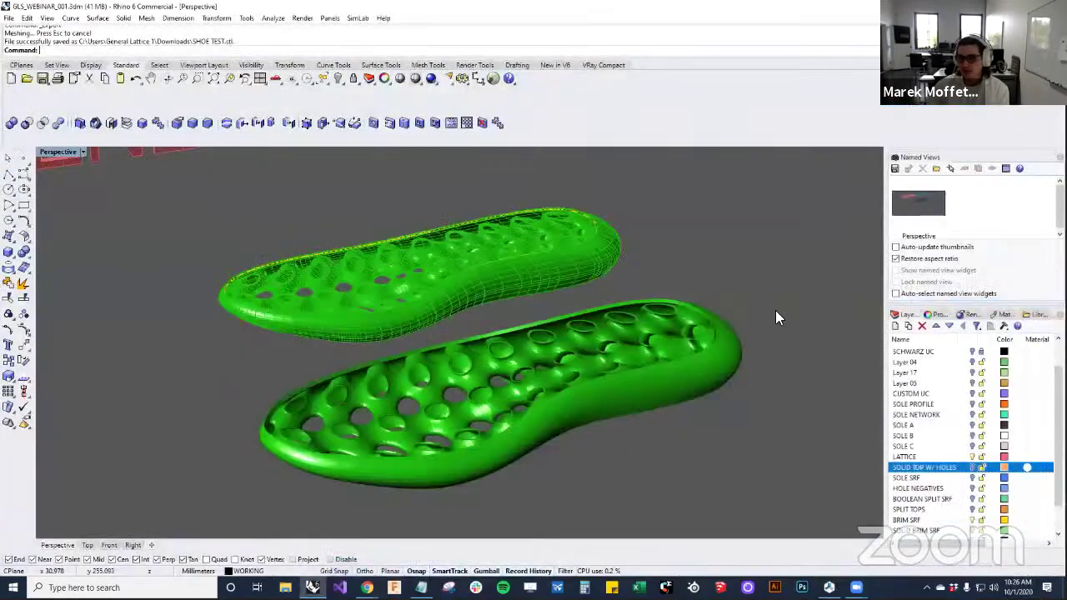
right_drag(775, 317, 605, 386)
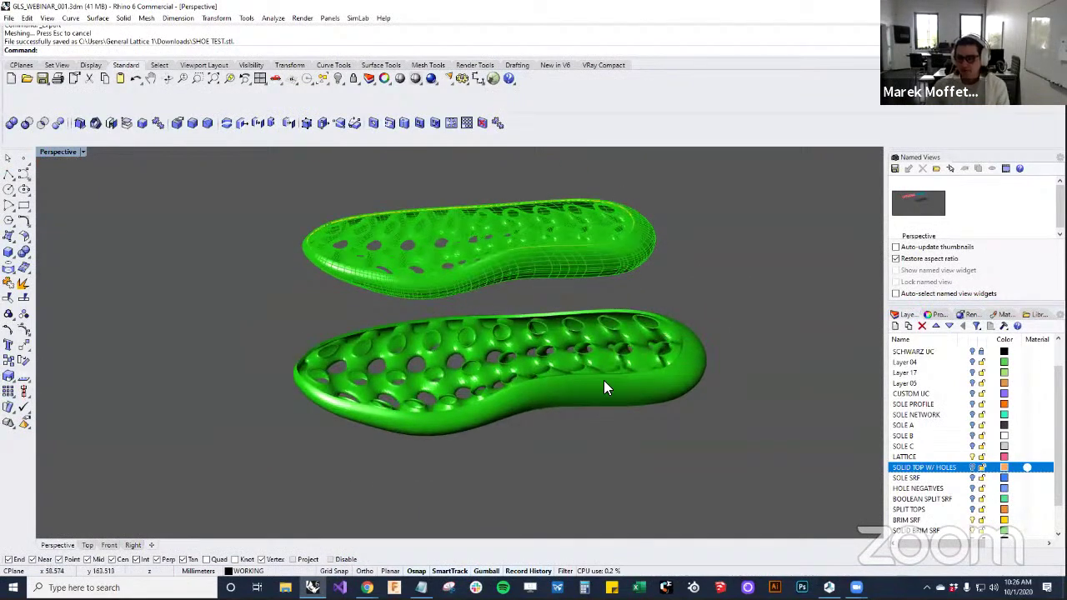
click(603, 385)
key(Delete)
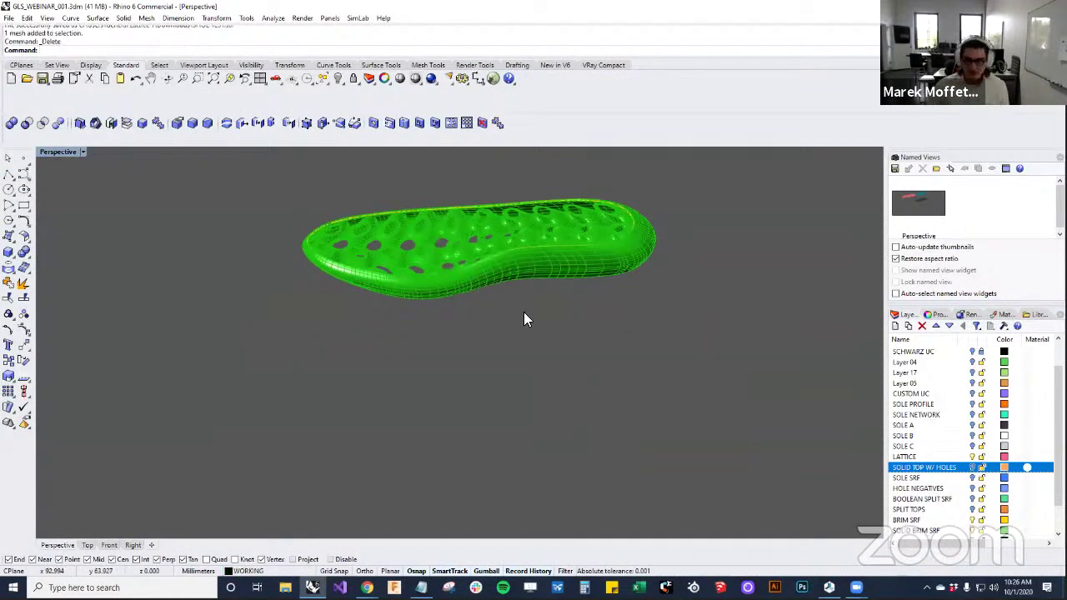
Hide the SOLID BRIM SRF layer and show the SOLE A, SOLE B and SOLE C layers
right_drag(523, 319, 418, 390)
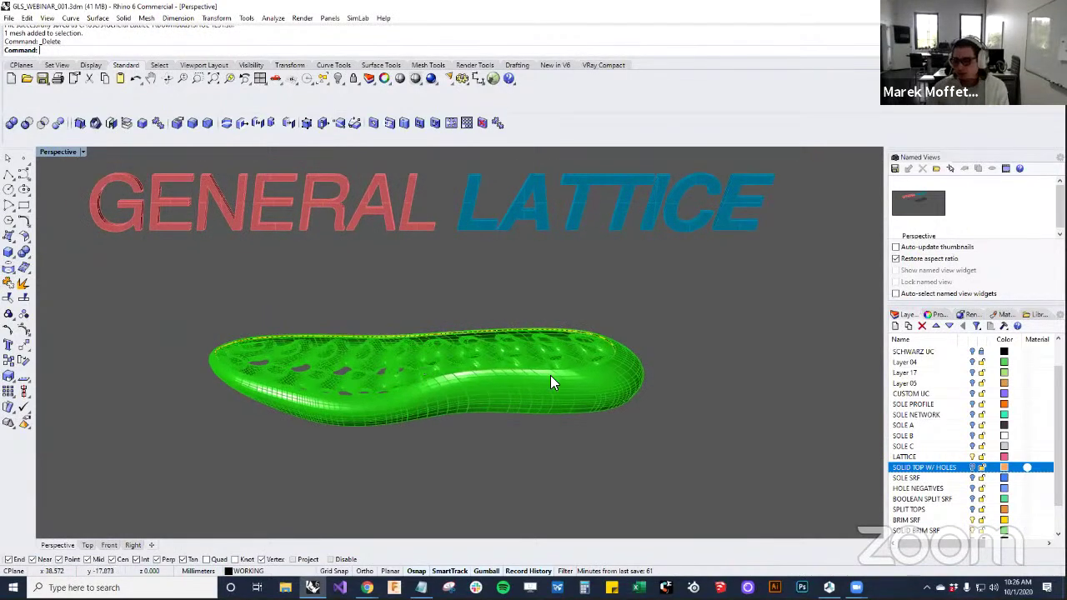
scroll(967, 475, down, 1)
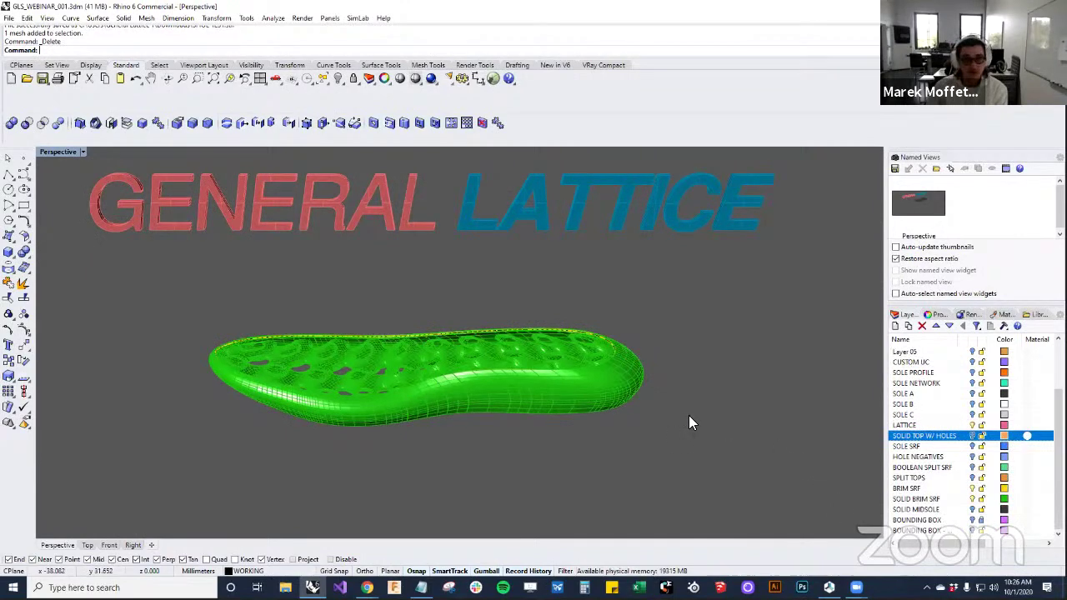
right_drag(689, 416, 691, 451)
scroll(430, 443, up, 4)
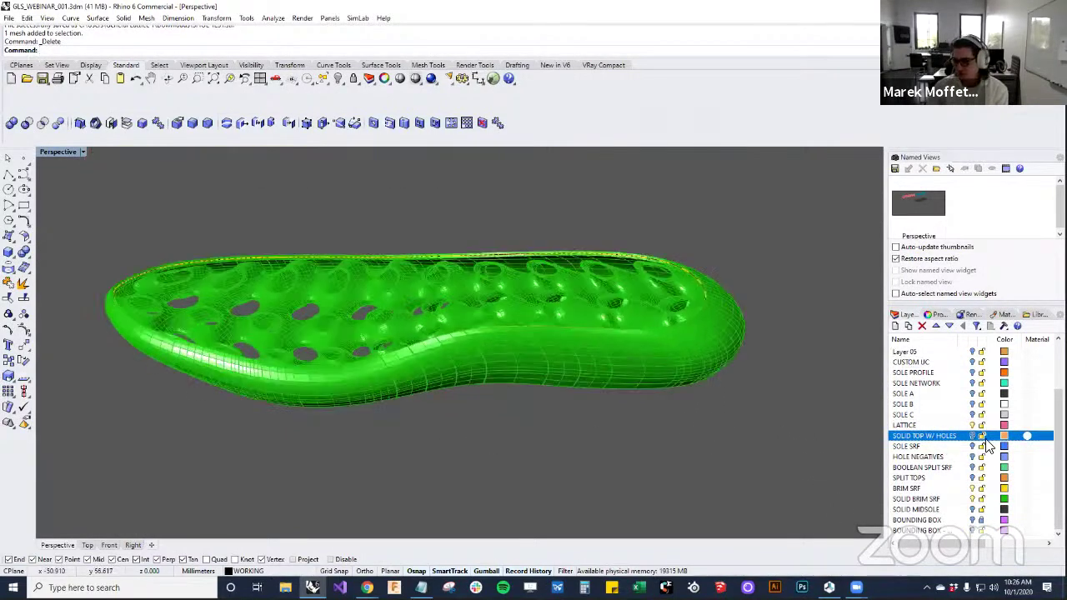
right_drag(467, 347, 430, 365)
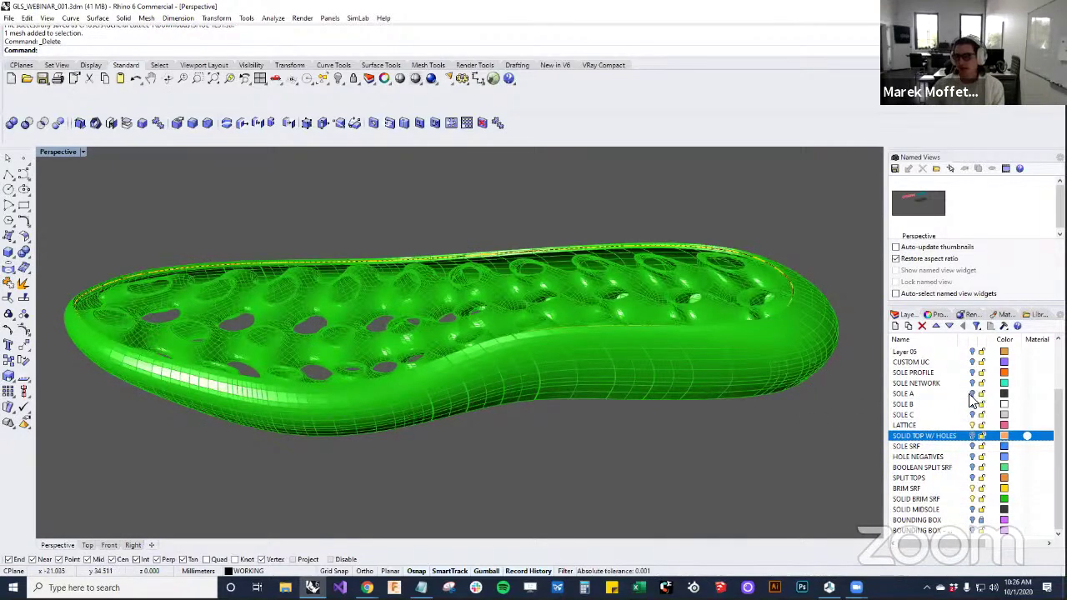
click(979, 499)
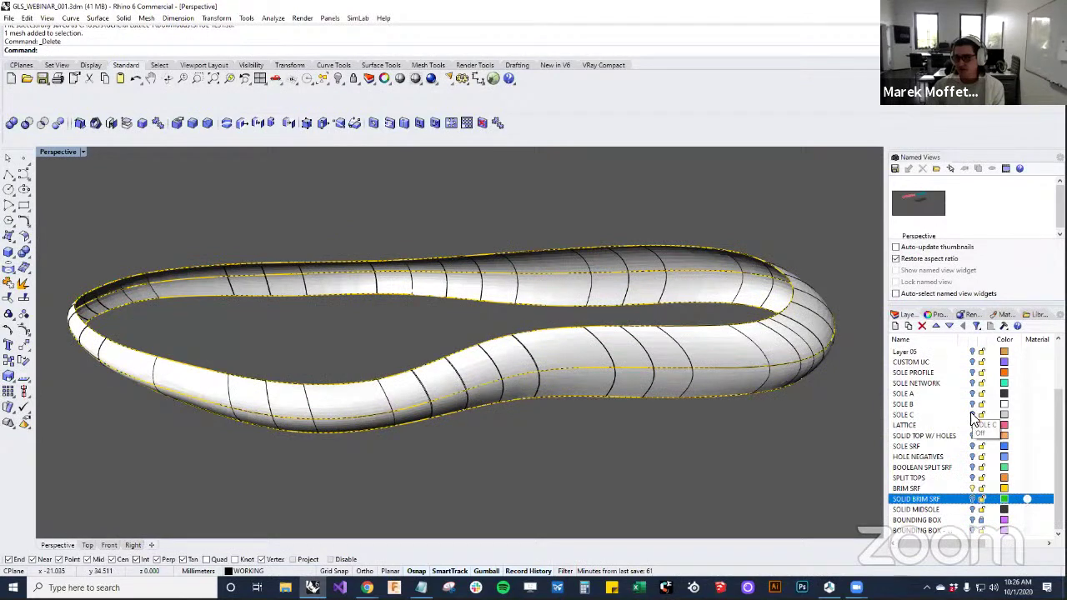
click(972, 414)
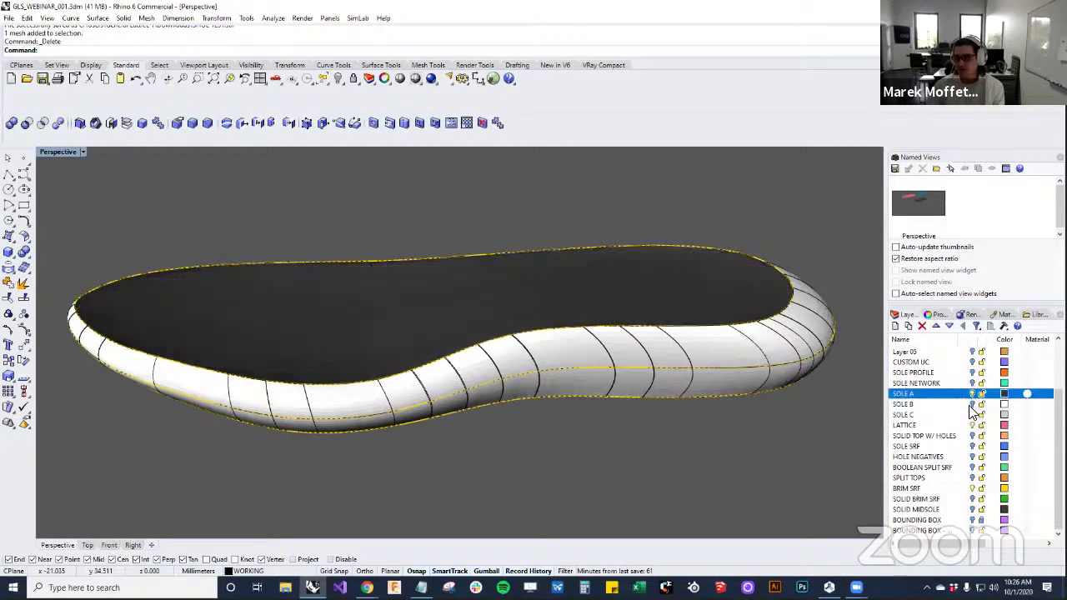
Delete the white brim polysurface around the sole and hide the BRIM SRF layer
click(780, 343)
key(Delete)
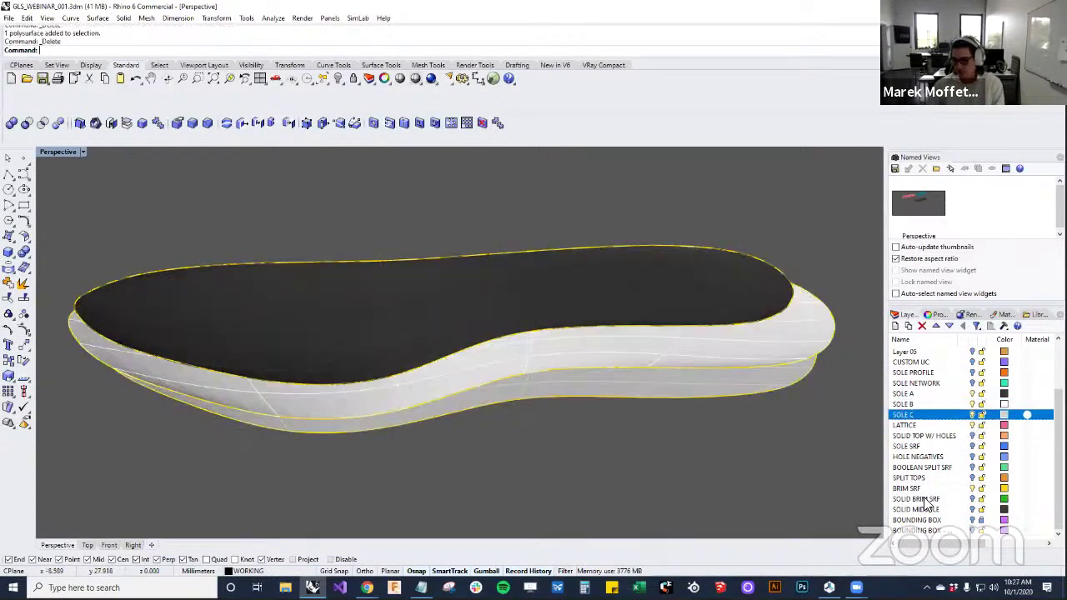
click(971, 489)
Examine the three stacked sole surfaces from the side and from above, selecting them together
right_drag(788, 499, 721, 424)
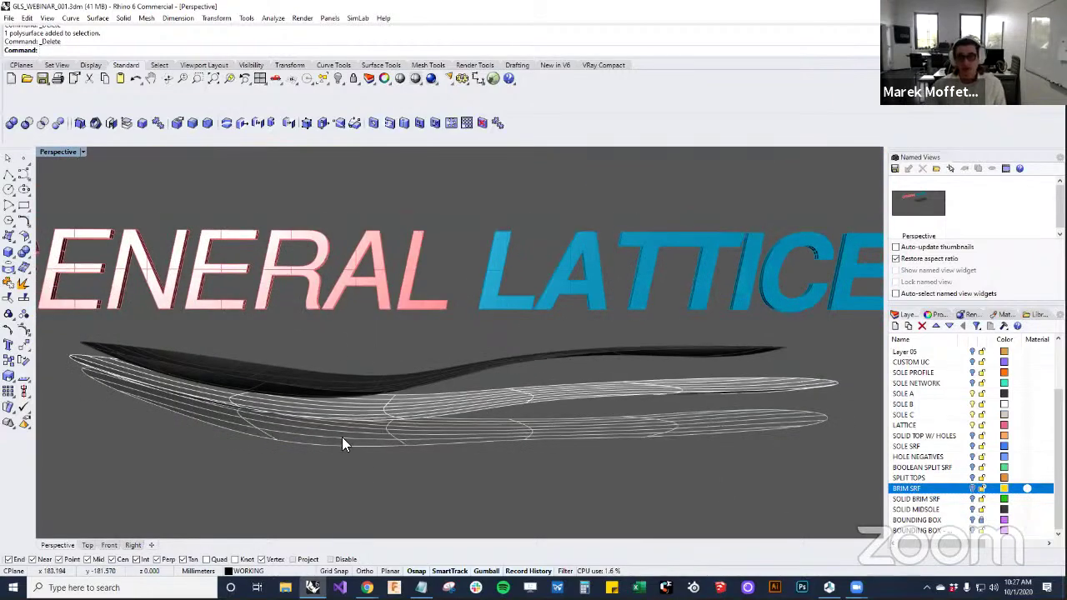
scroll(495, 450, down, 5)
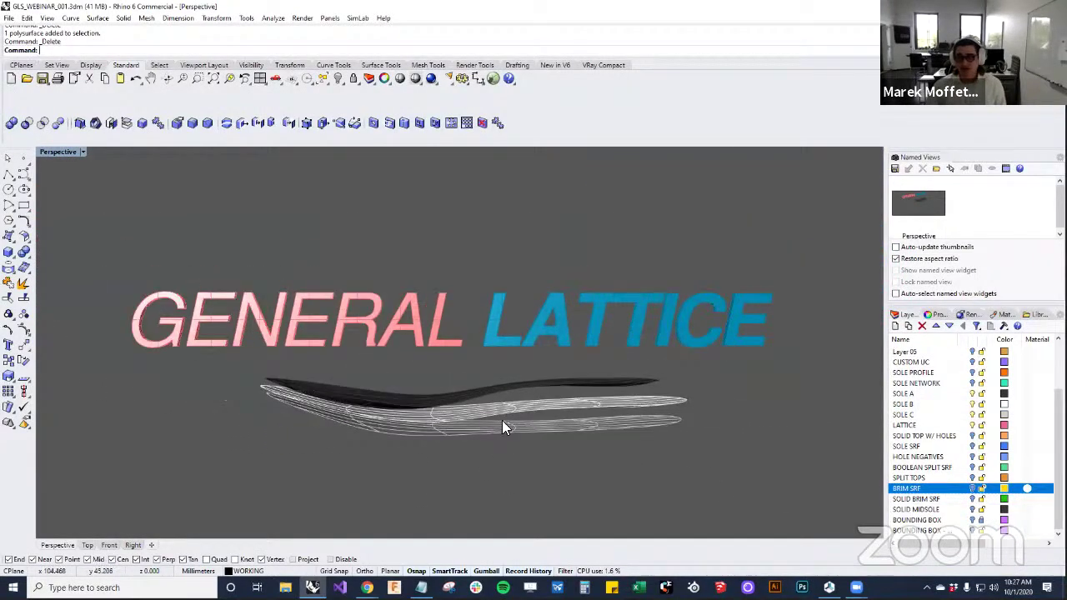
right_drag(500, 442, 515, 473)
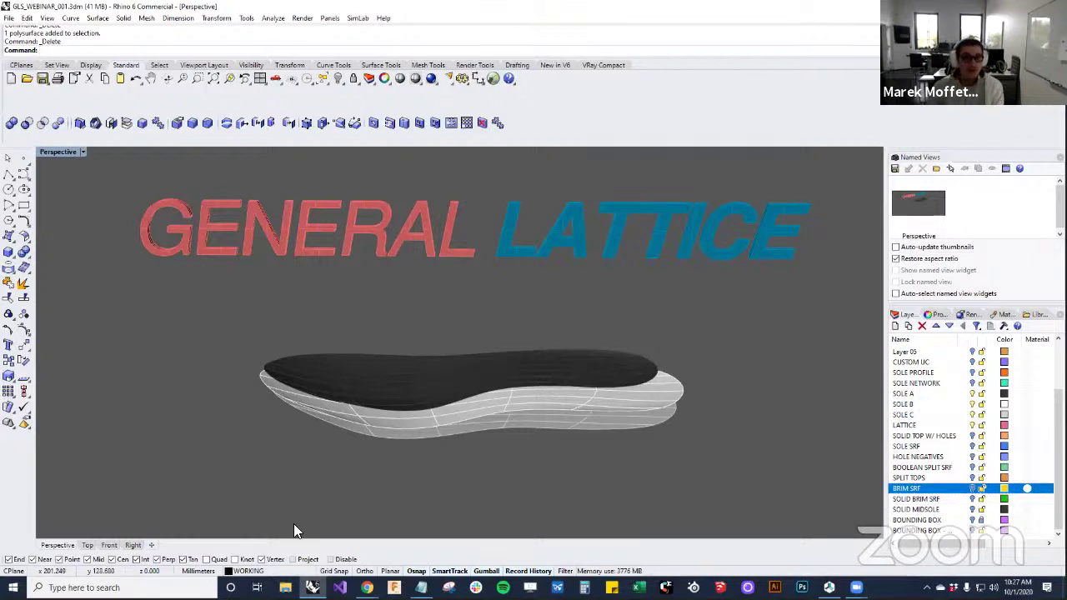
right_drag(333, 467, 250, 372)
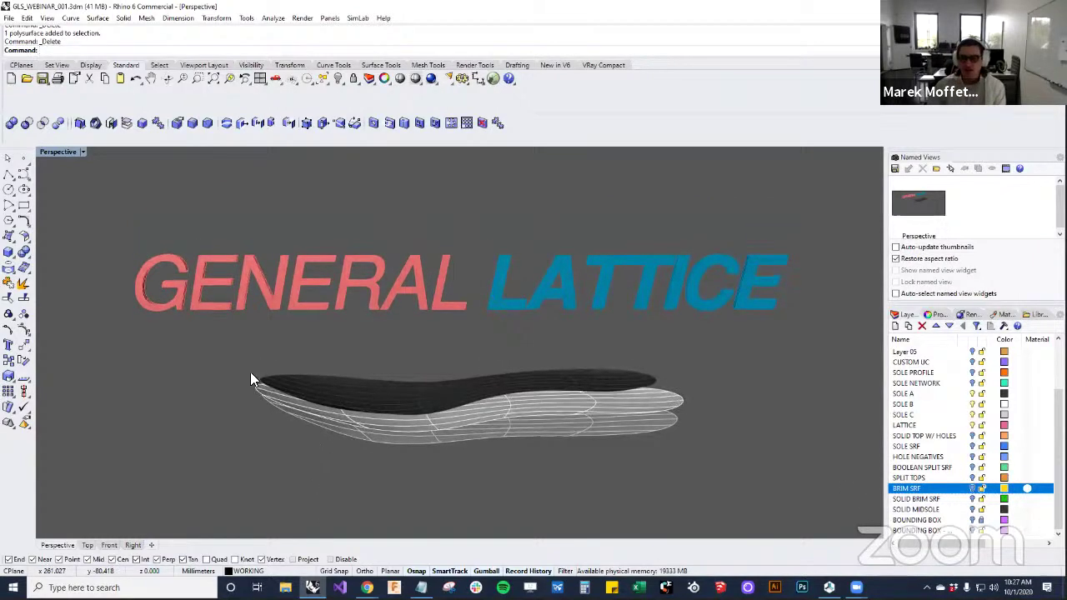
drag(223, 358, 742, 477)
right_drag(710, 462, 515, 159)
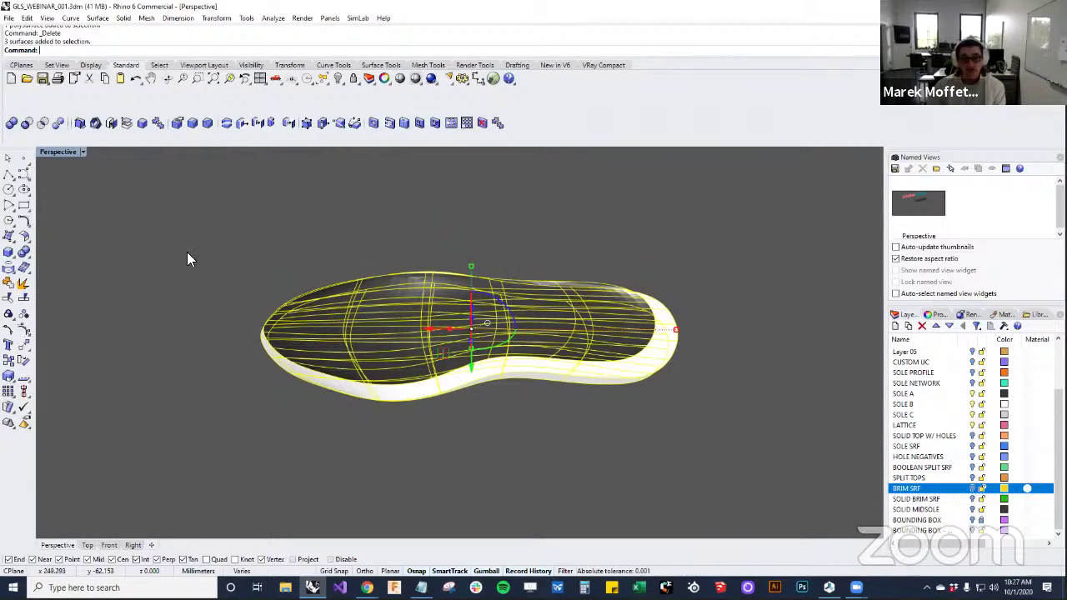
click(208, 263)
right_drag(516, 425, 528, 279)
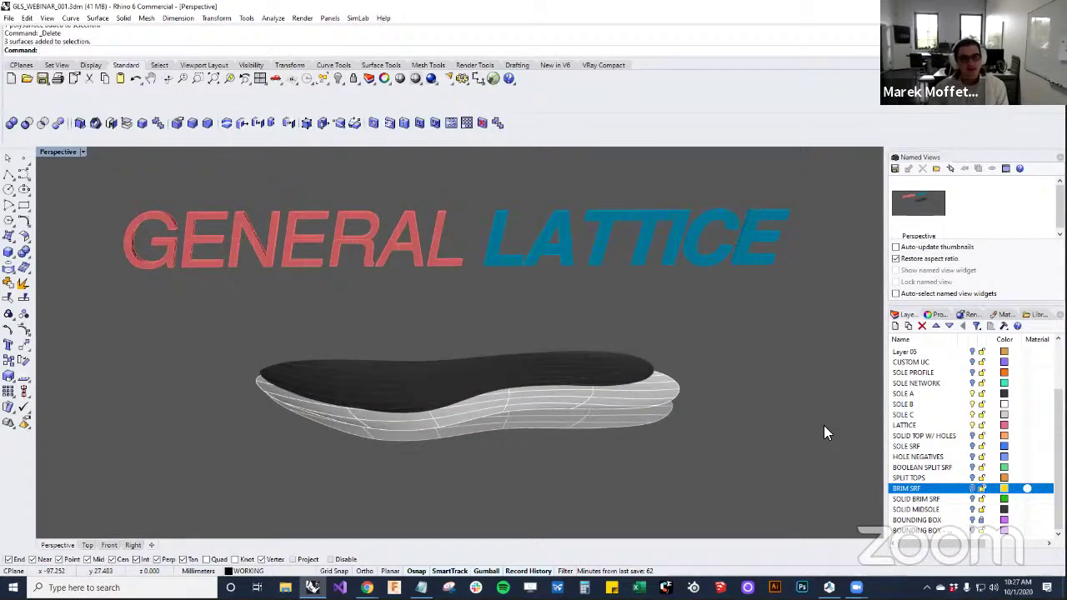
Hide the LATTICE, SOLE C, SOLE B and SOLE A layers and show the SOLID MIDSOLE layer
click(972, 425)
click(972, 415)
click(971, 404)
click(971, 394)
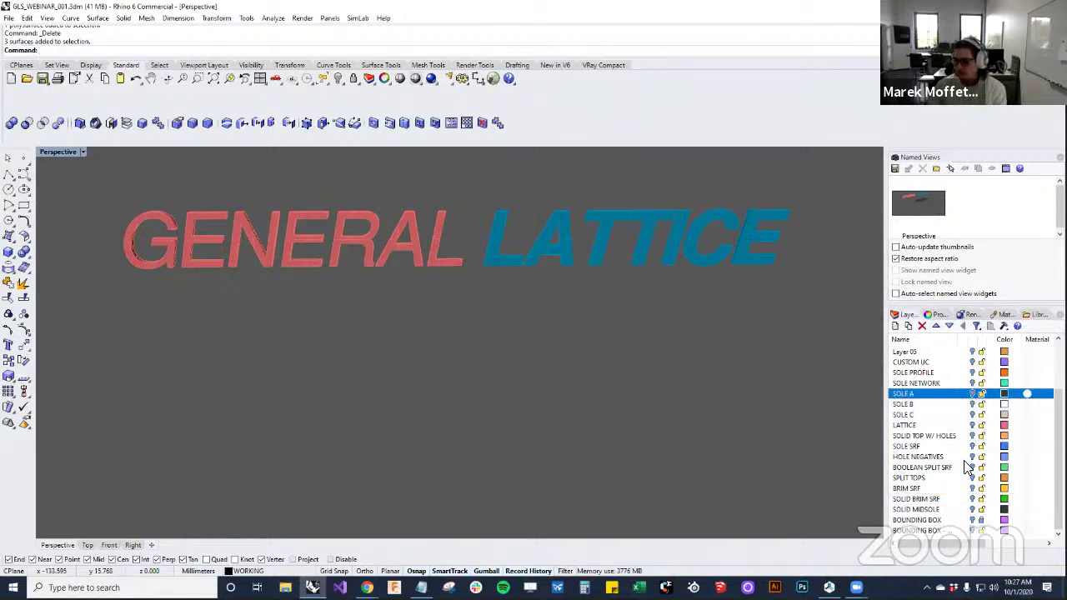
click(972, 509)
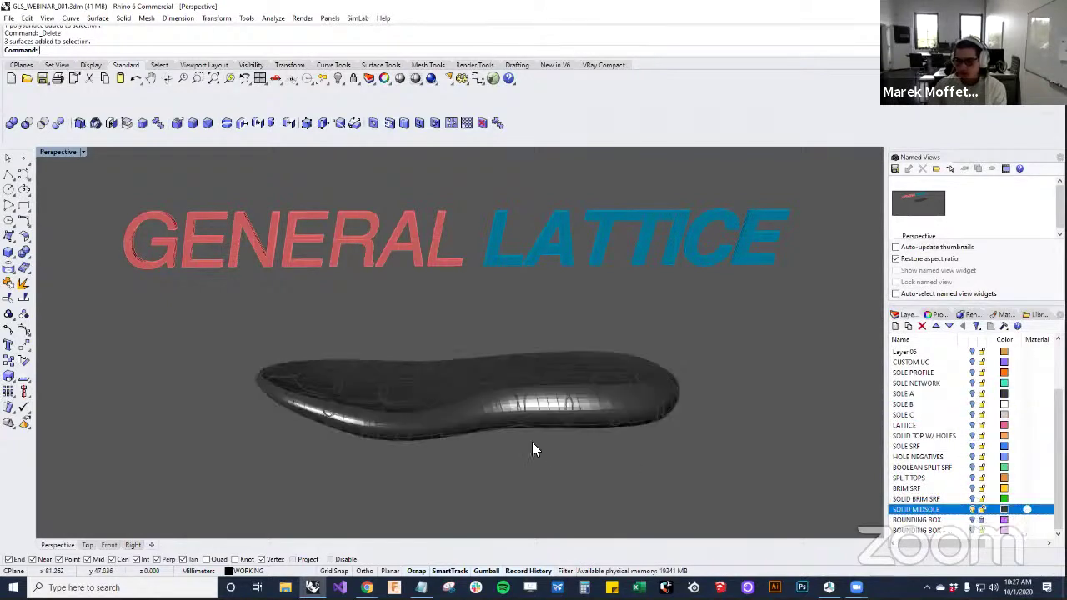
Move the lattice polysurface embedded in the solid midsole to the BOUNDING BOX - Copy layer
right_drag(539, 447, 821, 476)
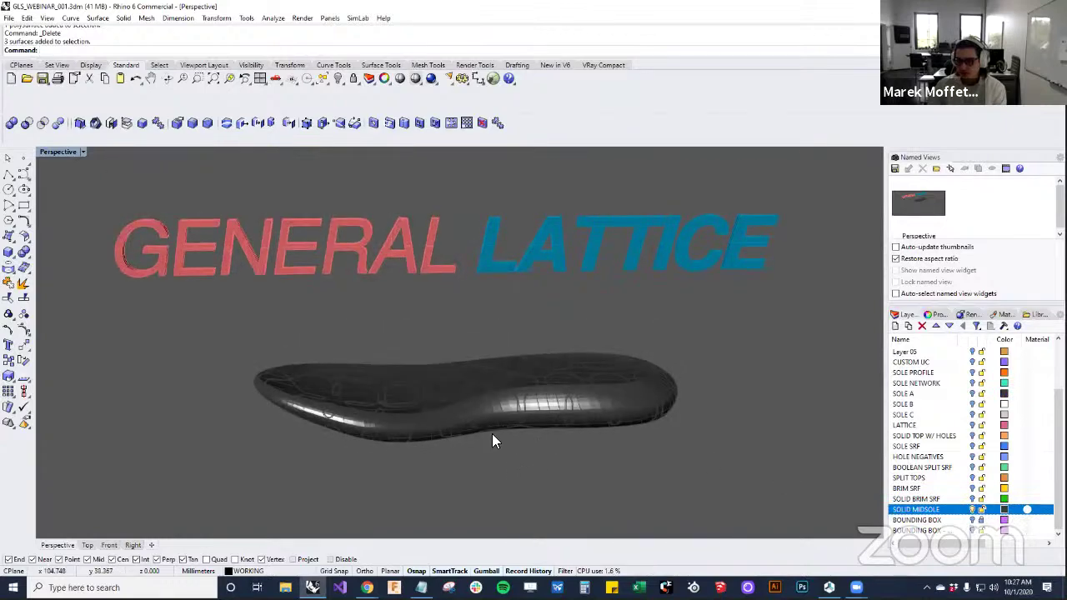
scroll(492, 435, up, 3)
scroll(384, 431, up, 5)
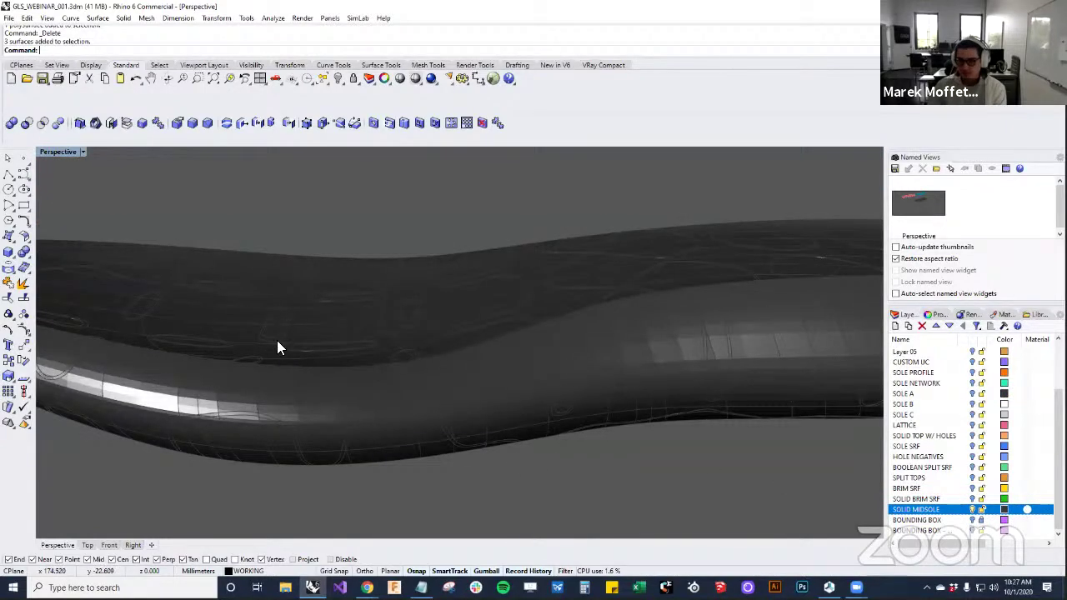
click(277, 340)
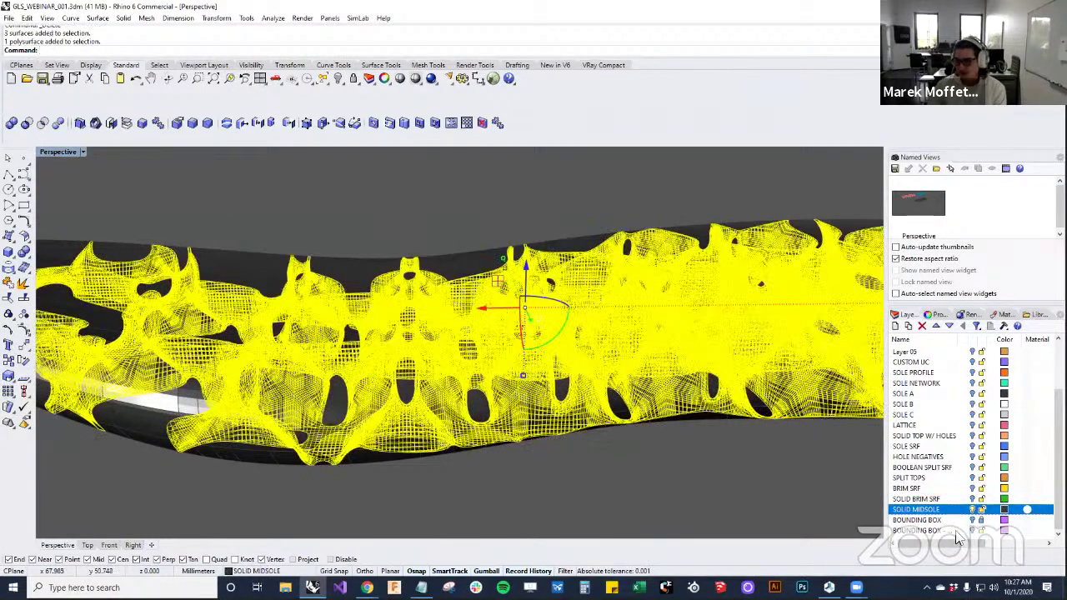
right_click(925, 530)
click(959, 492)
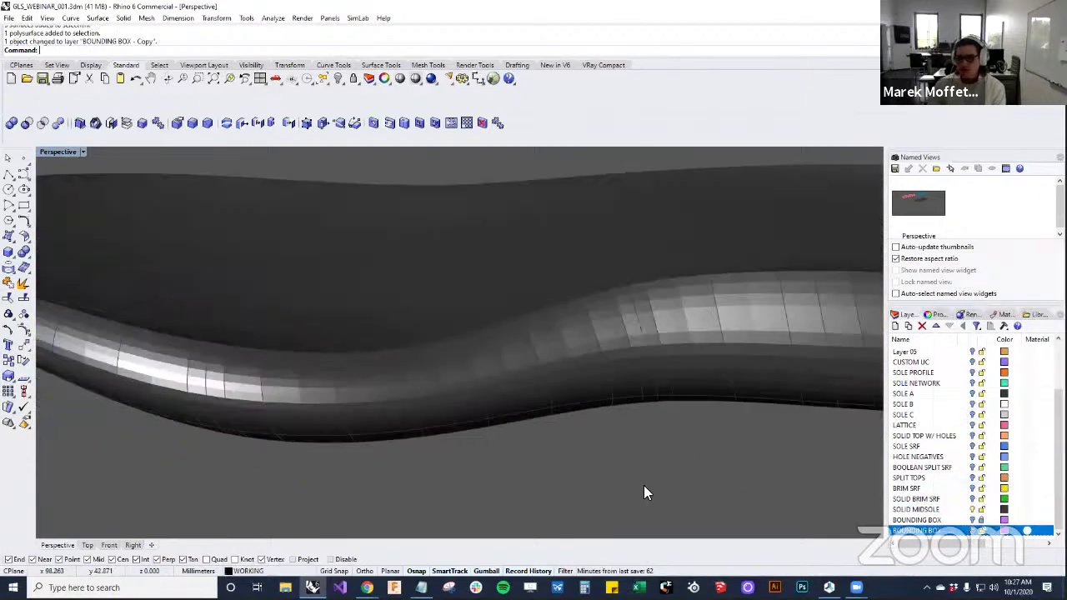
Examine the solid midsole polysurface from several sides
scroll(643, 491, down, 5)
click(573, 429)
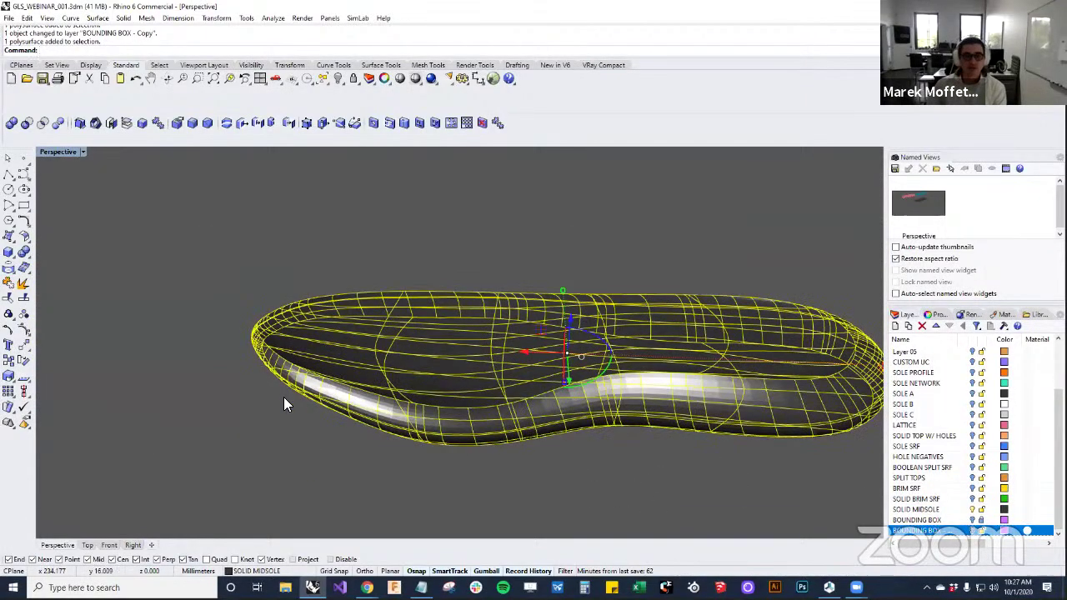
right_drag(340, 309, 945, 475)
click(708, 429)
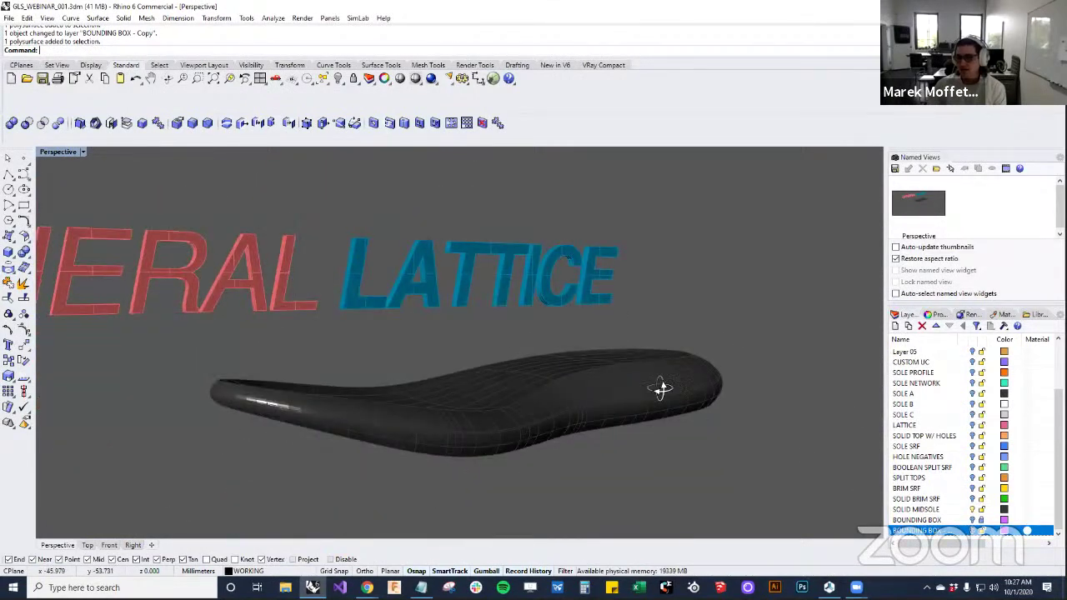
right_drag(661, 388, 459, 393)
right_drag(592, 412, 677, 421)
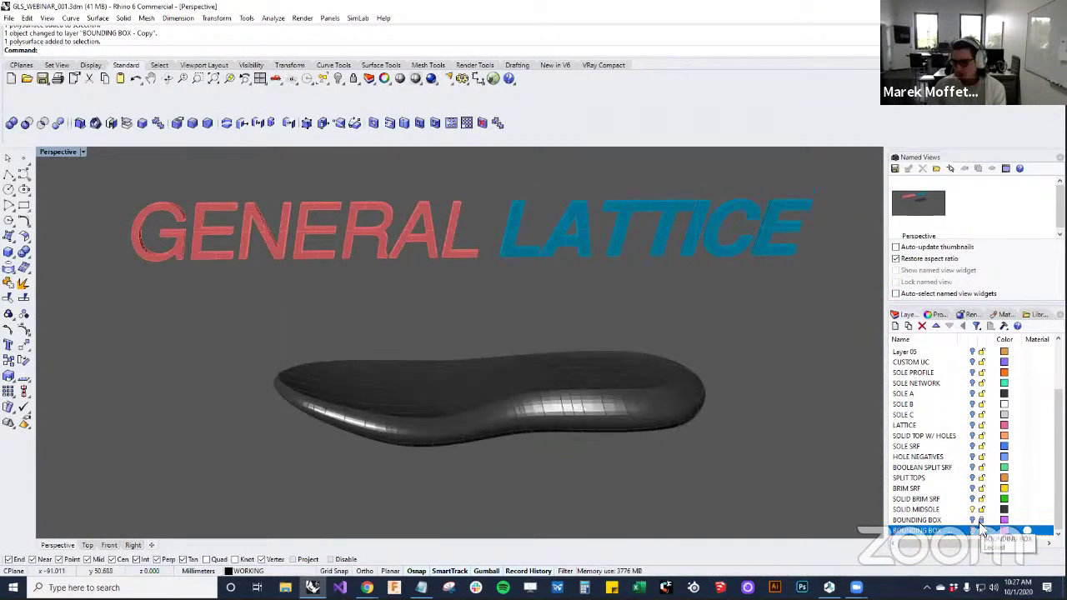
Show and unlock the BOUNDING BOX layer so its lattice block surrounds the solid midsole
click(972, 520)
right_drag(743, 500, 699, 412)
click(699, 412)
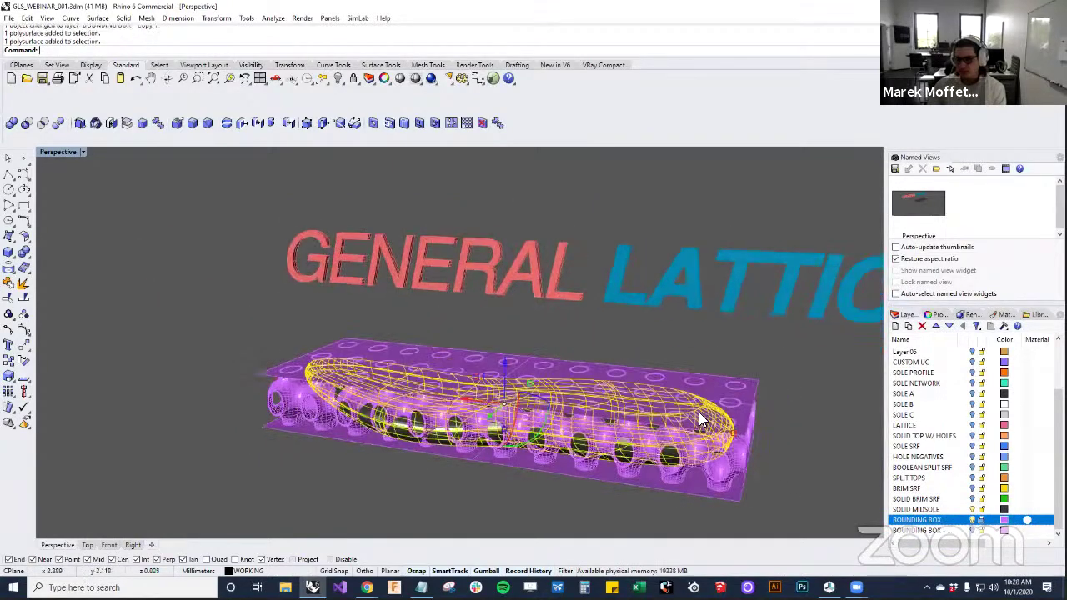
key(Escape)
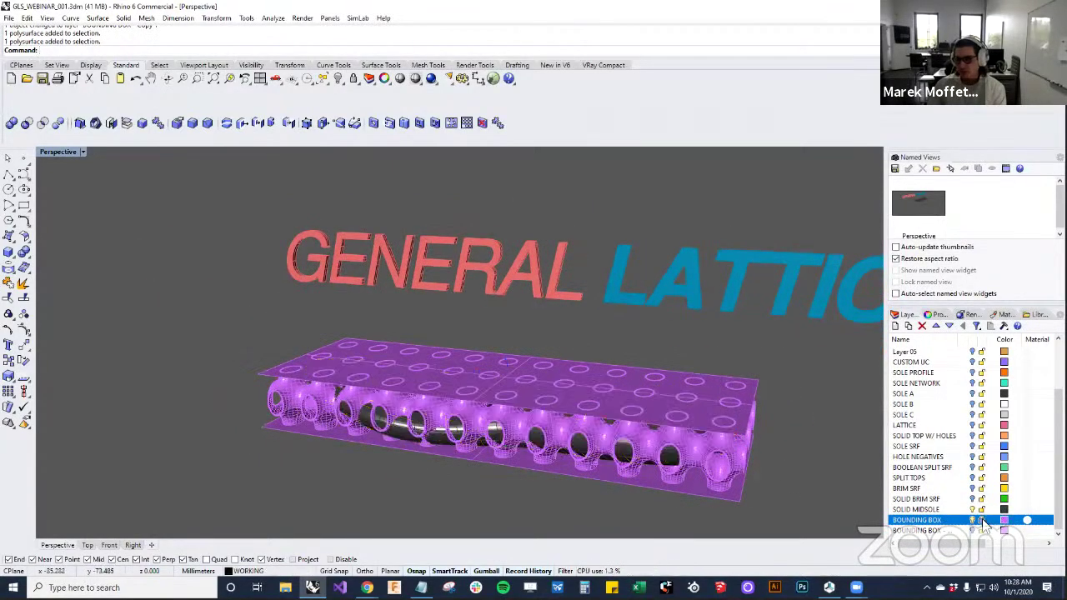
Select and examine the flat surfaces bounding the lattice block, viewing it from above and from the side
click(704, 379)
click(711, 375)
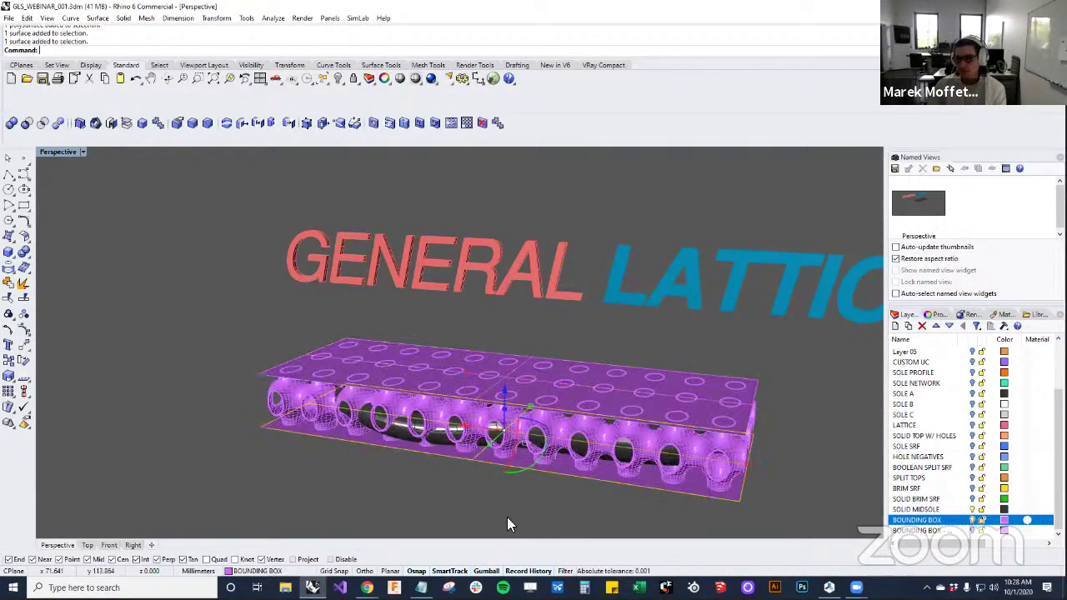
key(Escape)
right_drag(405, 436, 426, 215)
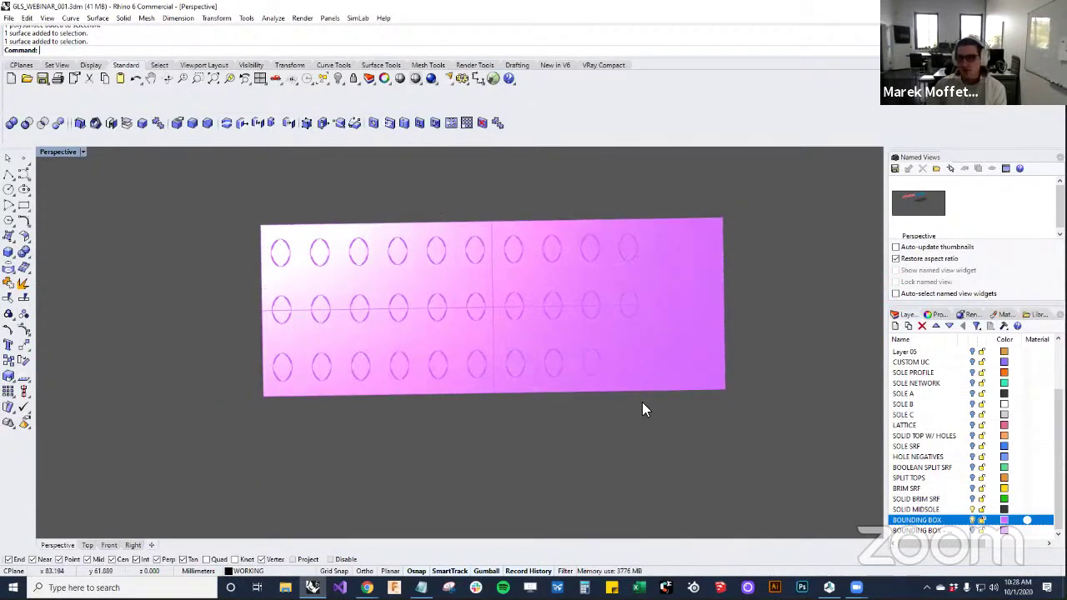
right_drag(652, 425, 619, 336)
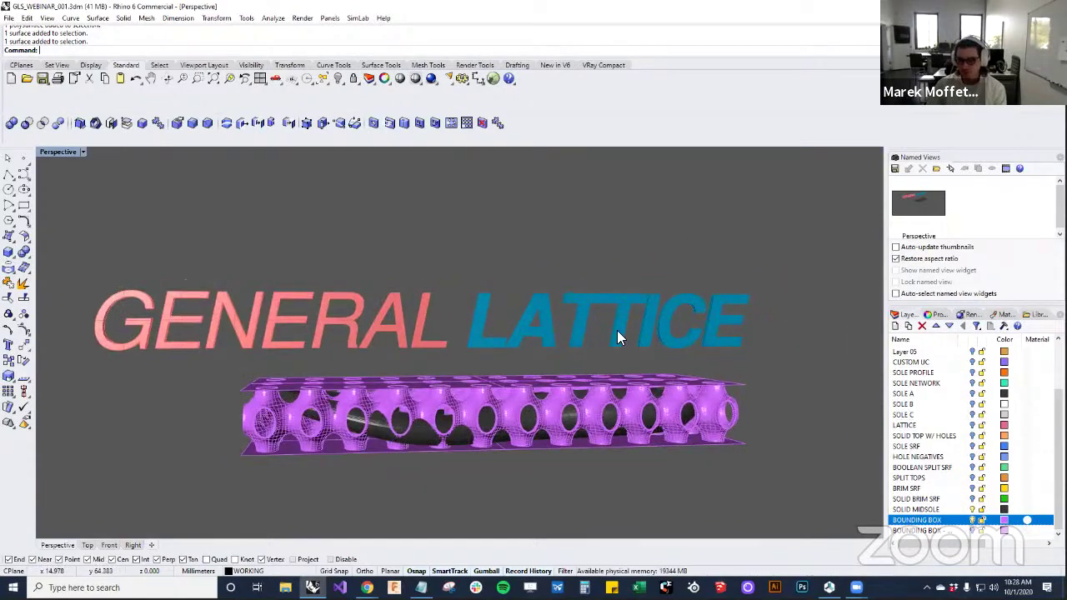
scroll(429, 469, up, 7)
right_drag(405, 422, 340, 367)
scroll(340, 372, up, 10)
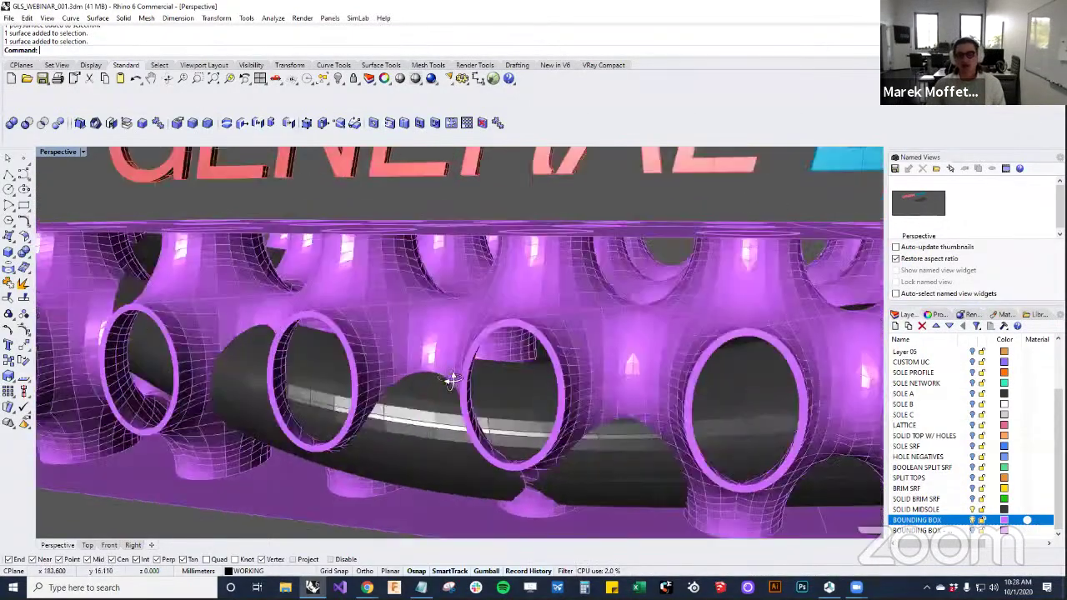
scroll(447, 431, down, 10)
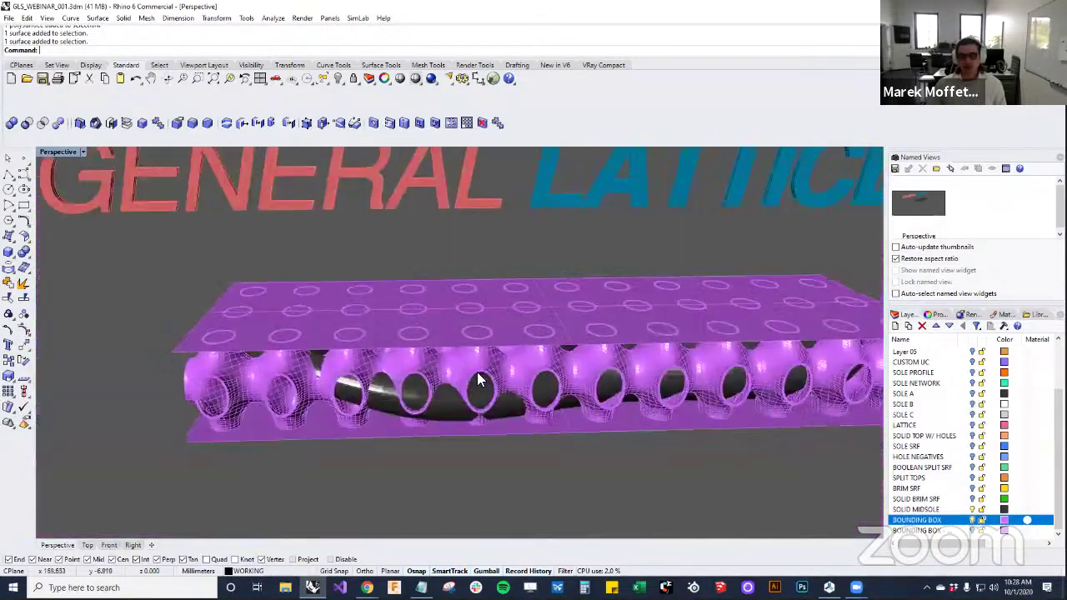
scroll(607, 409, down, 3)
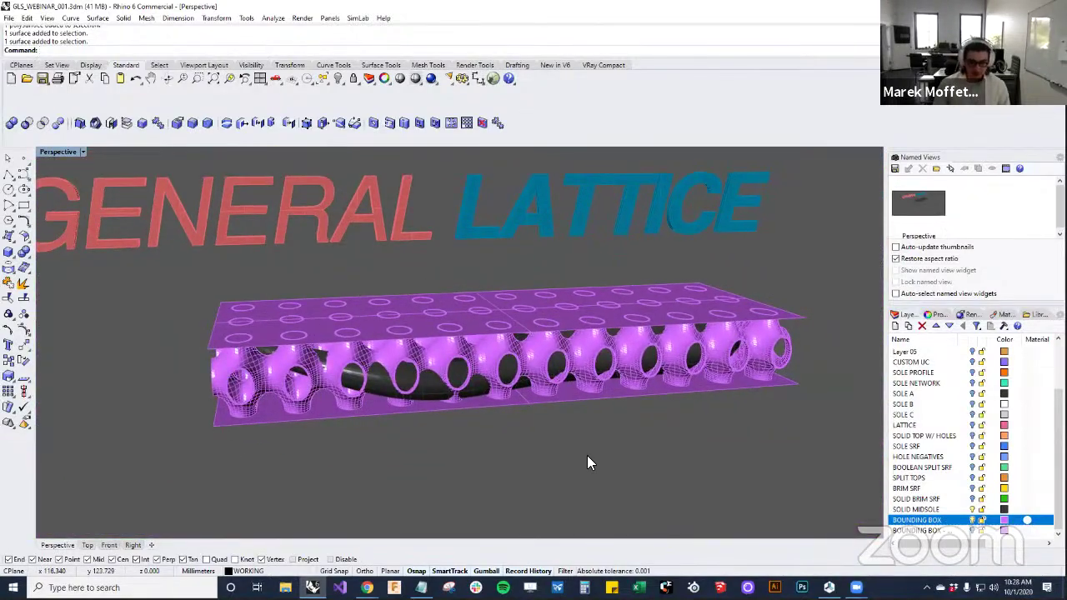
text(BooleanI)
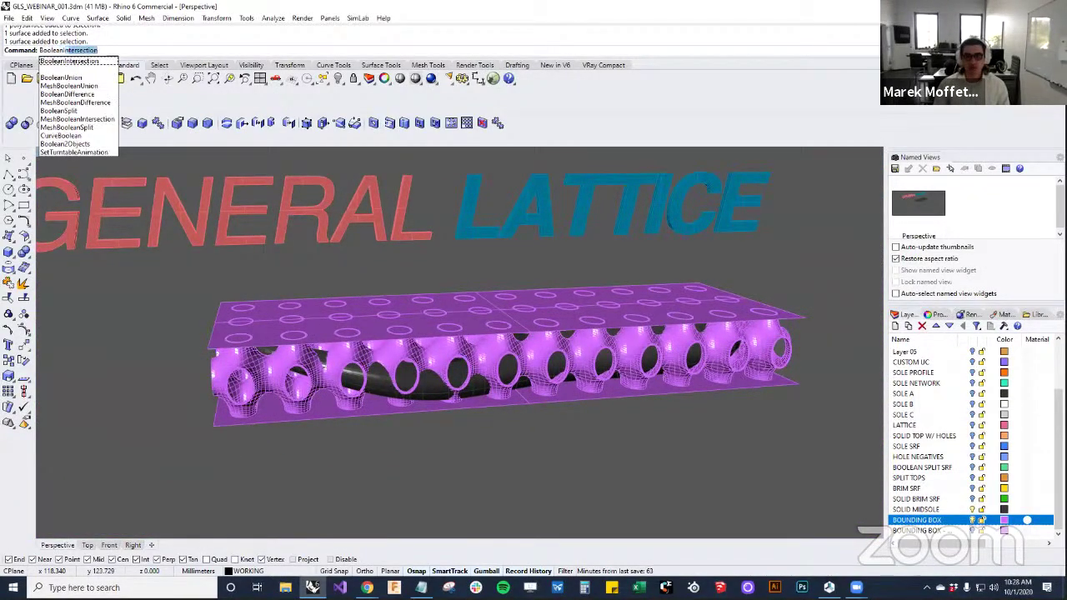
key(Return)
scroll(337, 369, up, 4)
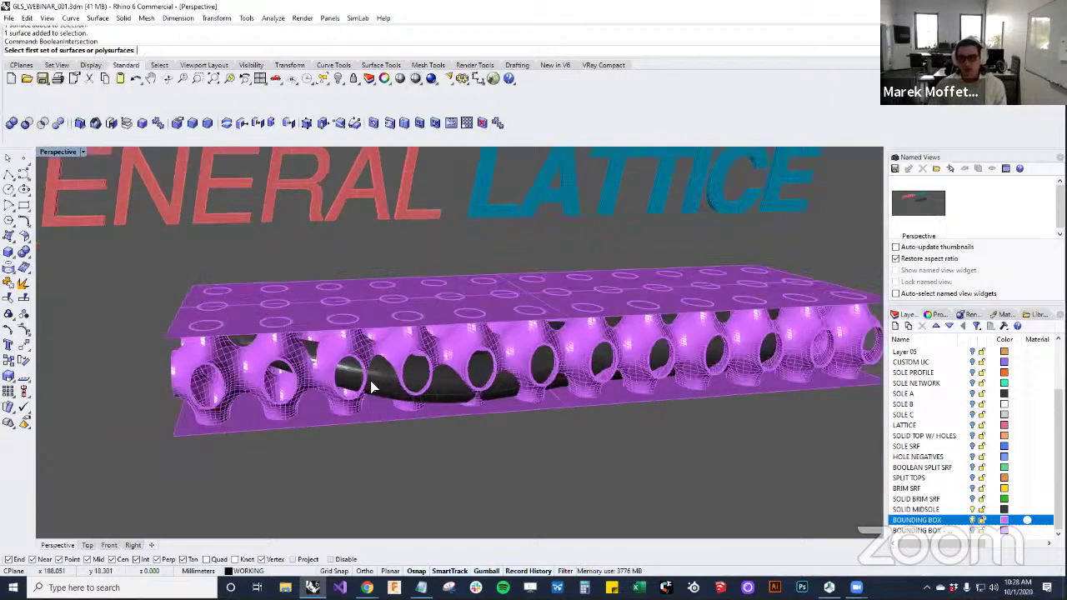
click(383, 383)
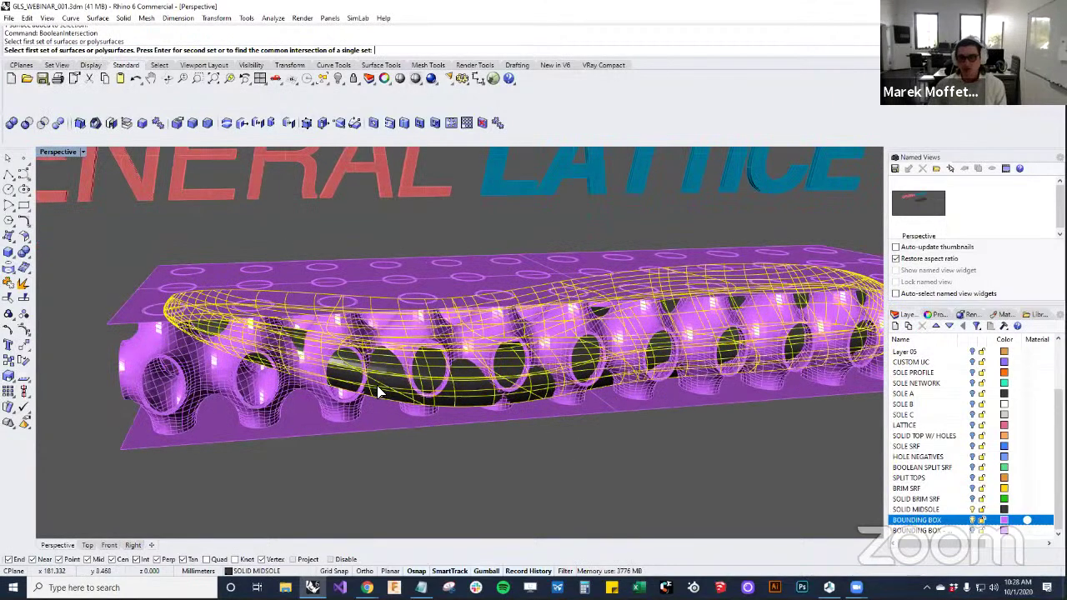
click(346, 410)
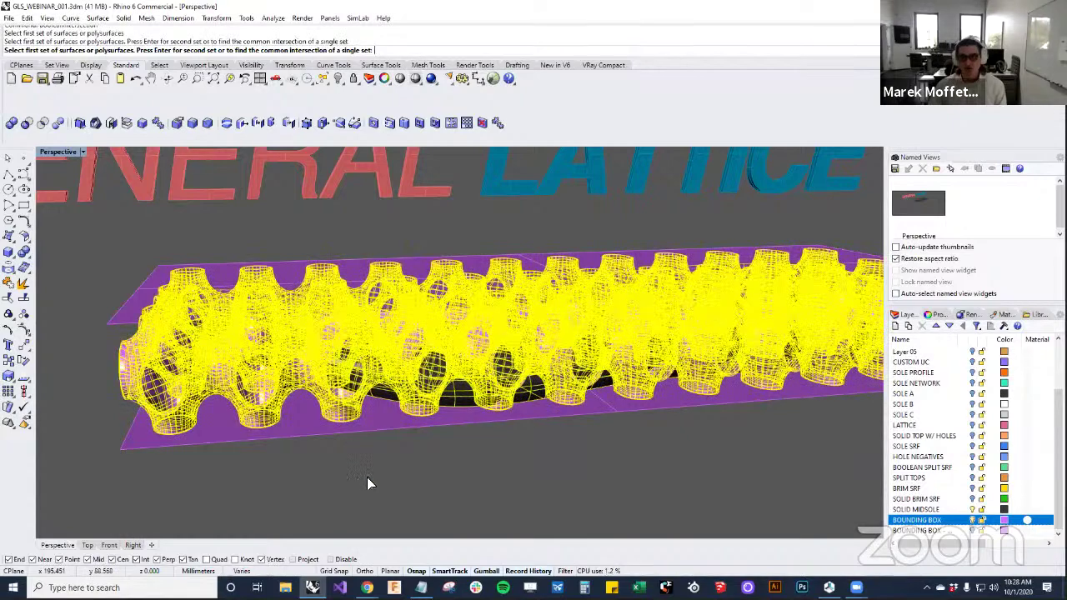
key(Return)
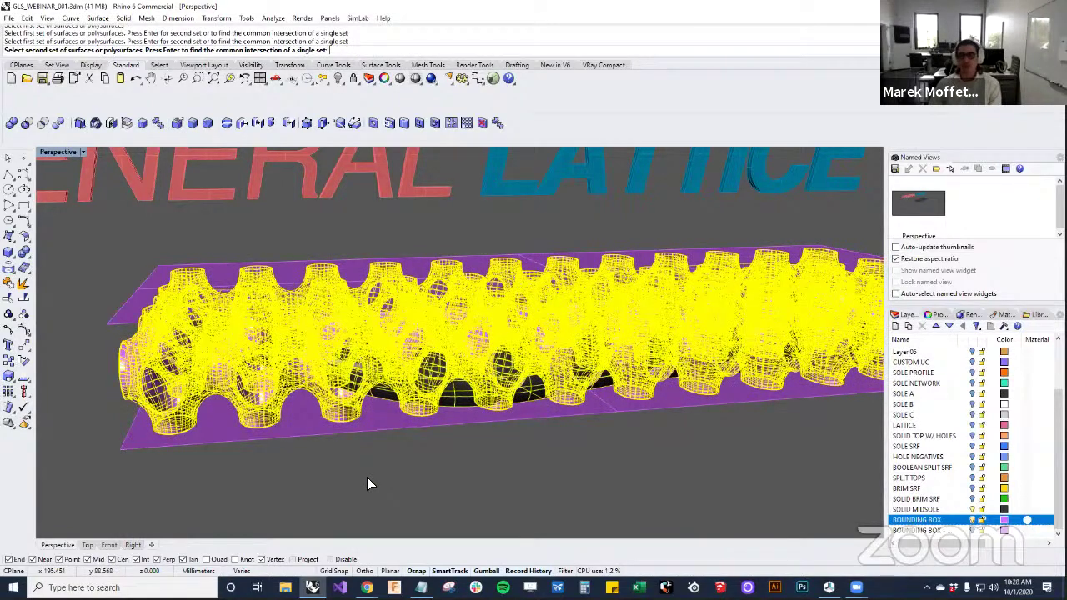
key(Escape)
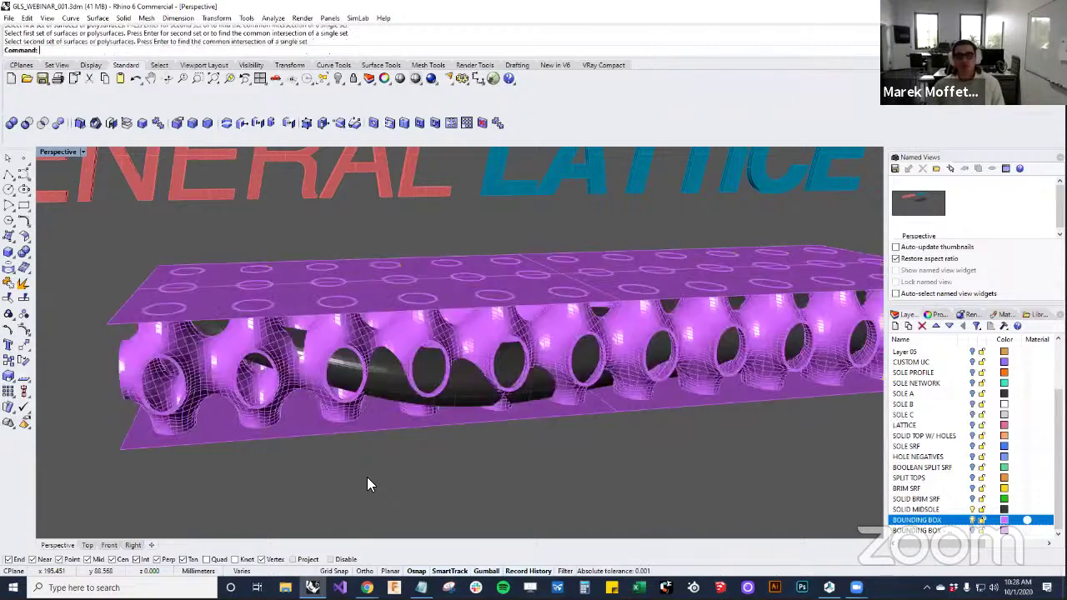
Run BooleanIntersection with the black solid midsole as the first set and the purple lattice block as the second
key(Return)
click(391, 363)
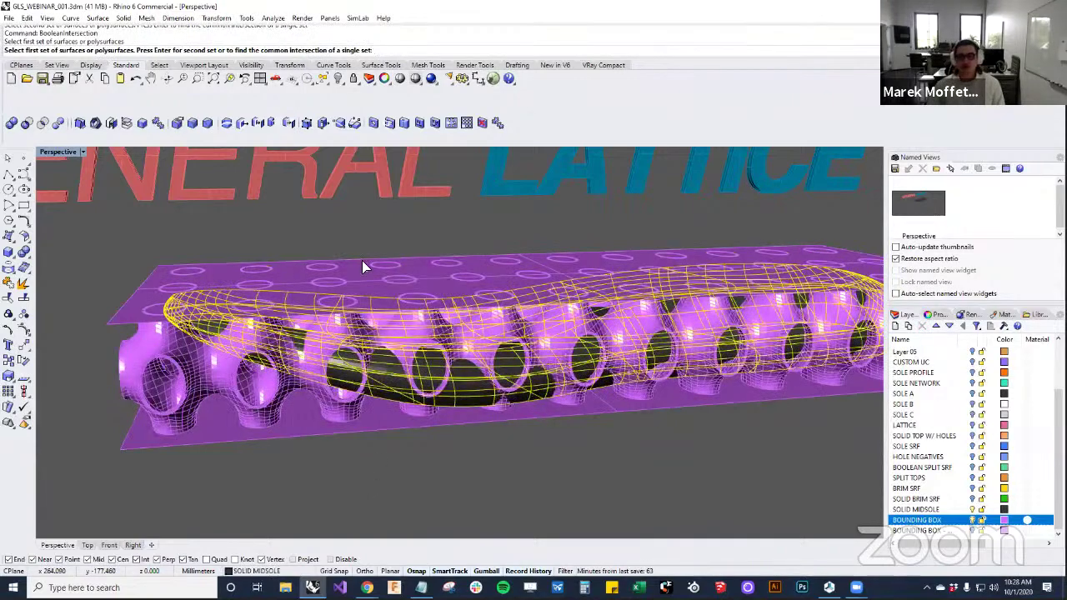
key(Return)
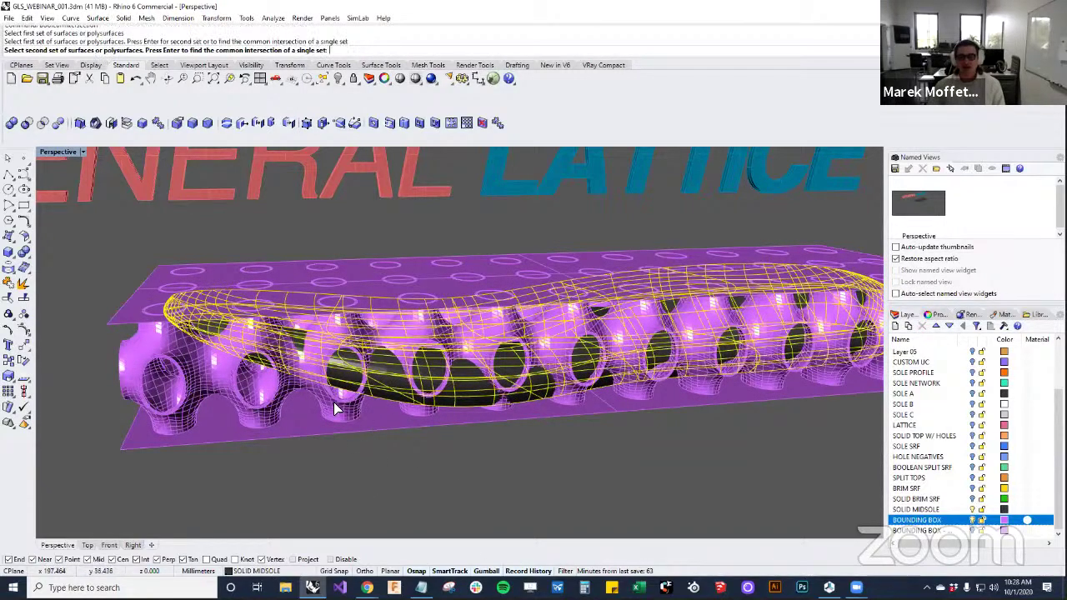
click(425, 364)
key(Return)
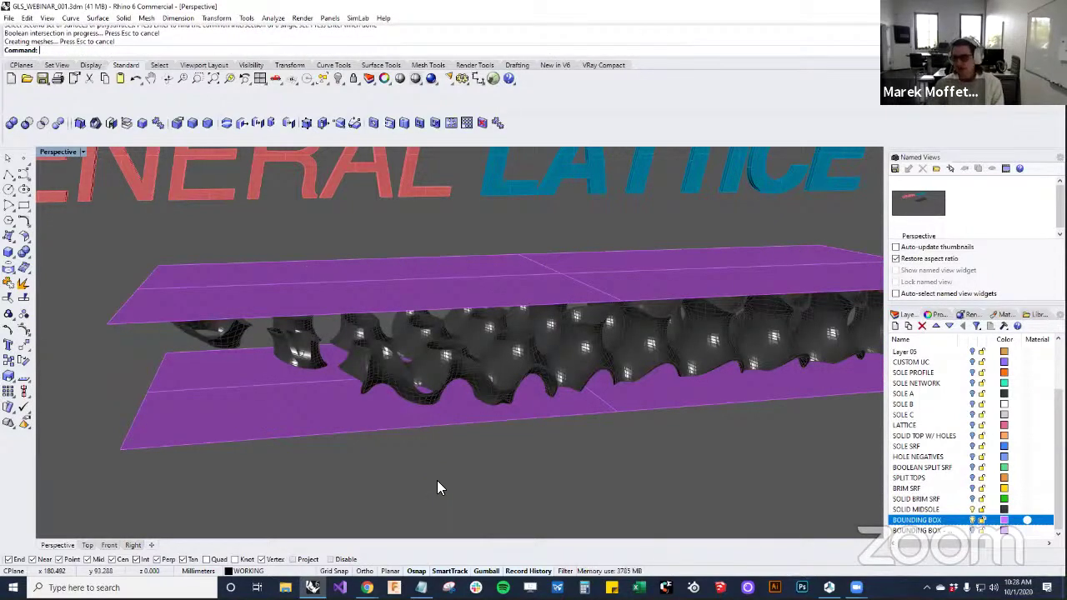
Hide the first BOUNDING BOX layer and show the last BOUNDING BOX layer
click(971, 520)
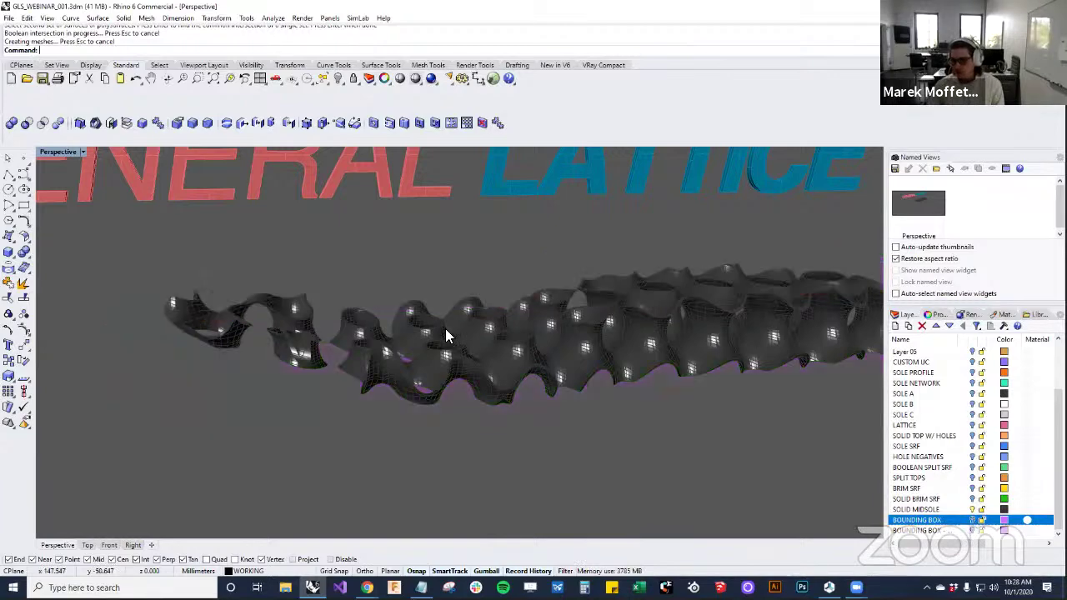
right_drag(442, 333, 205, 333)
right_drag(575, 363, 583, 425)
click(325, 379)
click(972, 530)
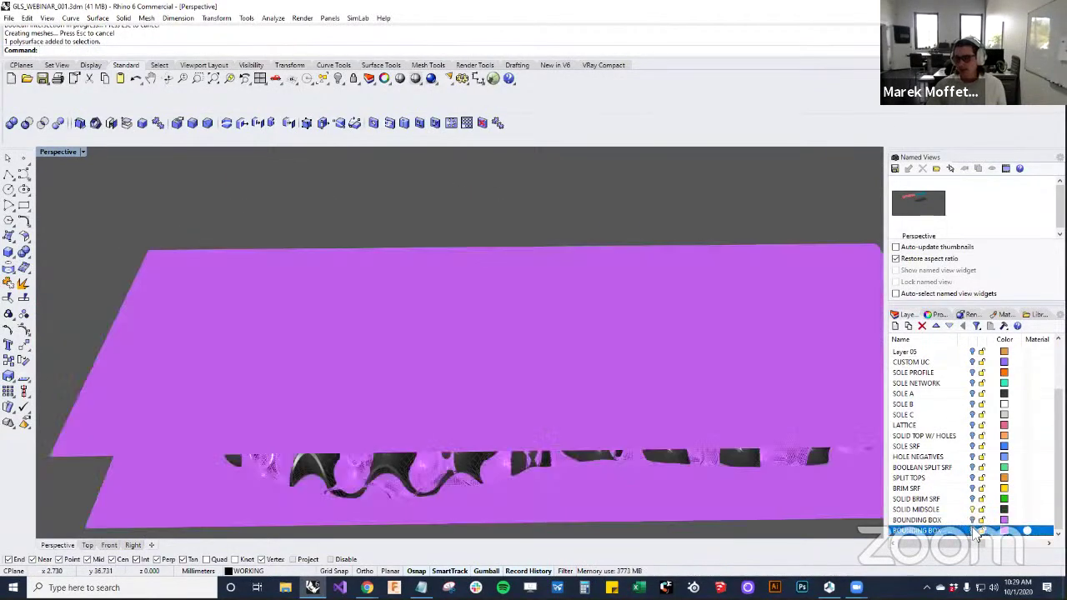
Delete the flat purple surface covering the sole lattice
right_drag(683, 391, 533, 312)
click(533, 310)
key(Delete)
Delete the black intersected midsole pieces overlapping the purple lattice, including the leftover parts at the narrow end
right_drag(554, 348, 563, 405)
click(541, 365)
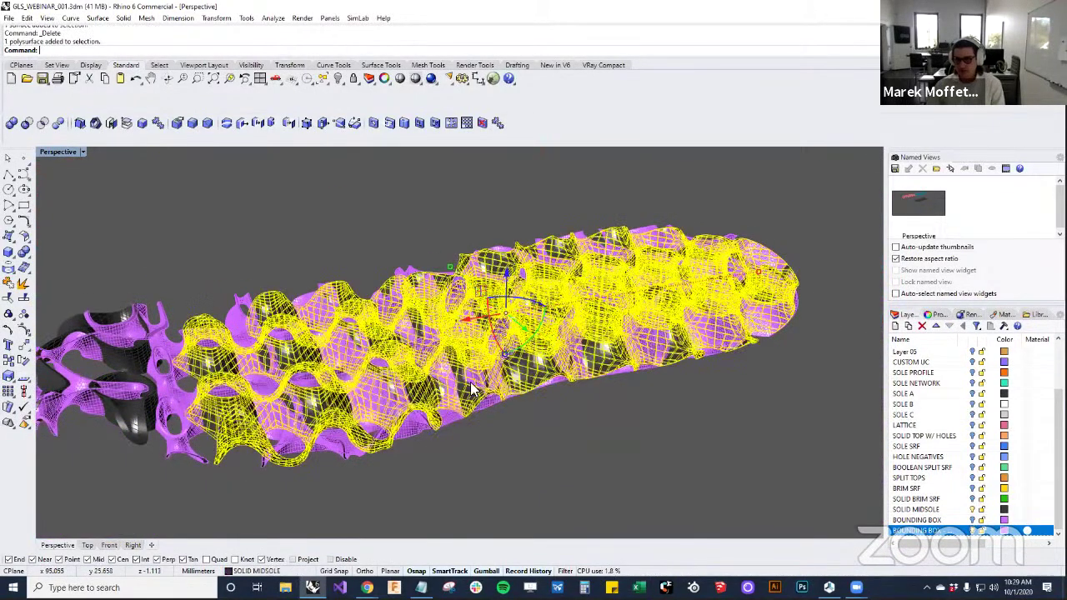
key(Delete)
scroll(376, 445, up, 6)
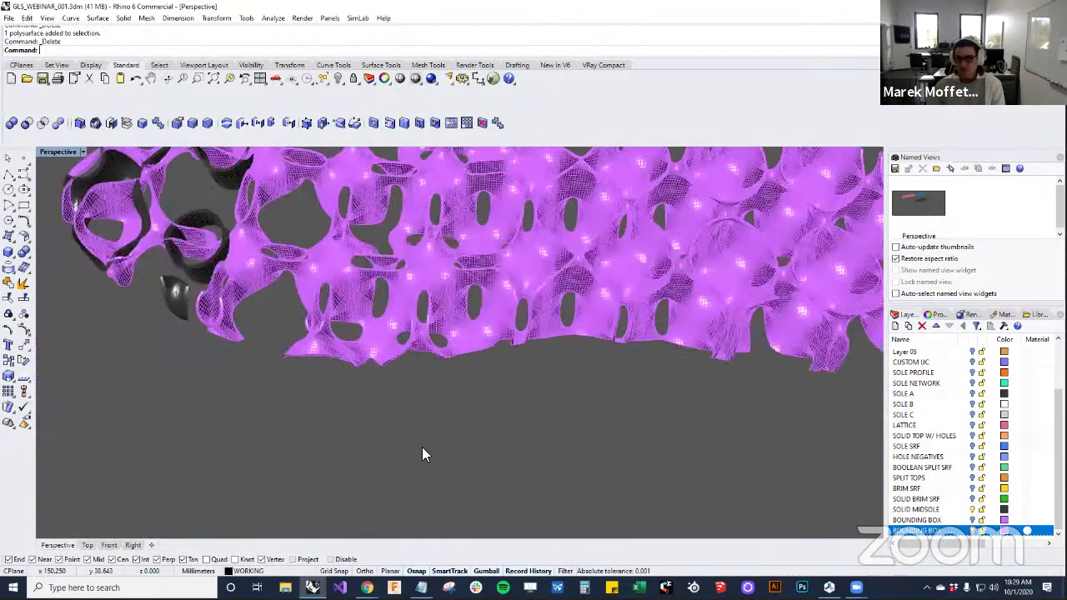
scroll(363, 413, down, 5)
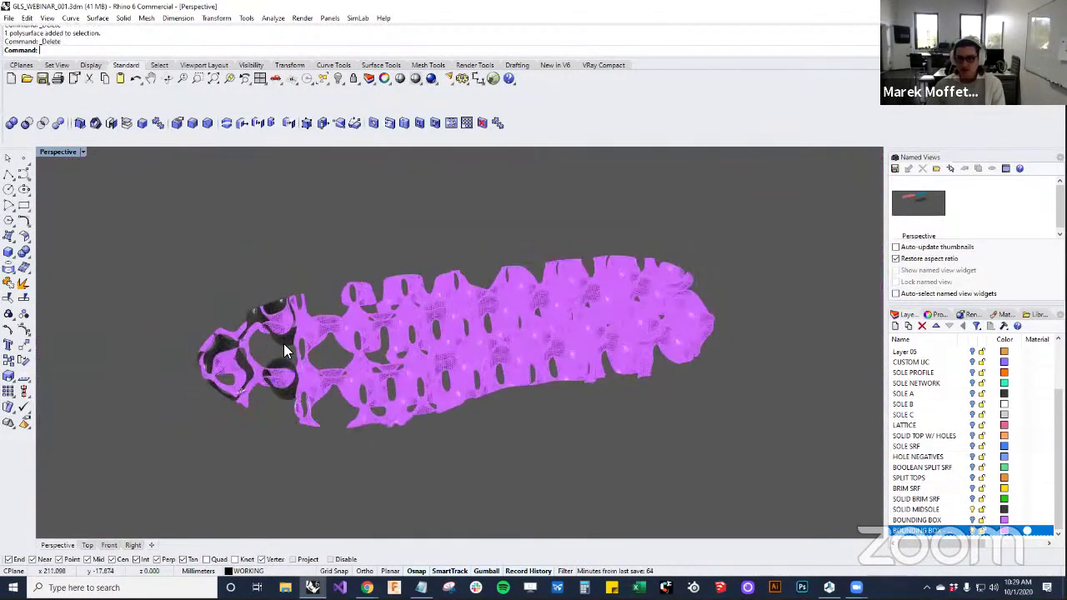
click(278, 393)
key(Delete)
Inspect the remaining purple sole lattice and hide the last BOUNDING BOX layer
right_drag(281, 396, 617, 375)
scroll(468, 425, up, 5)
scroll(562, 400, up, 3)
scroll(434, 374, up, 2)
scroll(550, 357, up, 2)
scroll(457, 345, down, 5)
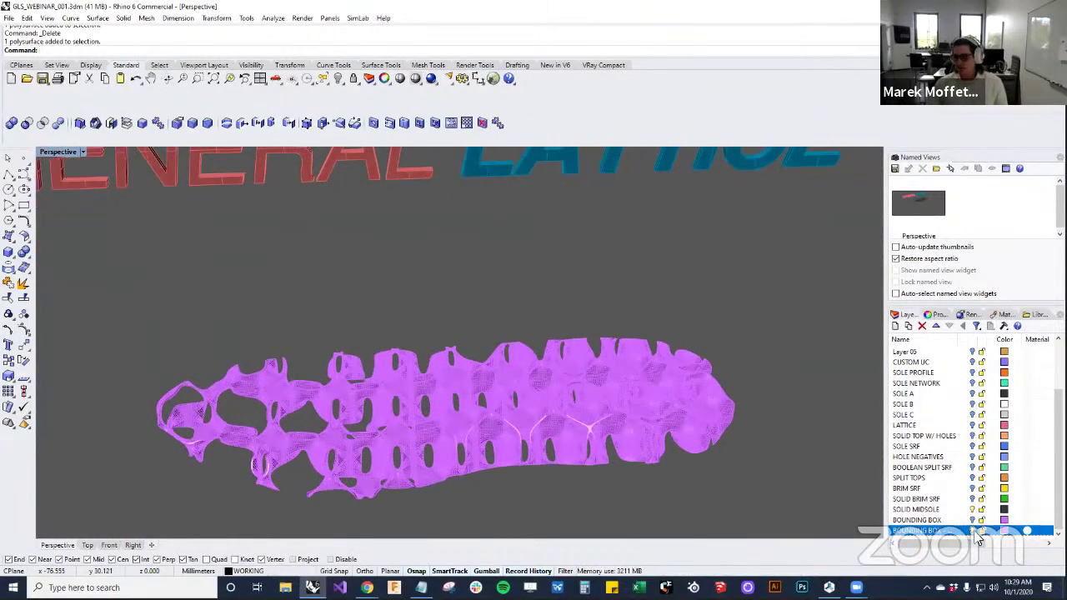
click(972, 532)
scroll(879, 444, up, 1)
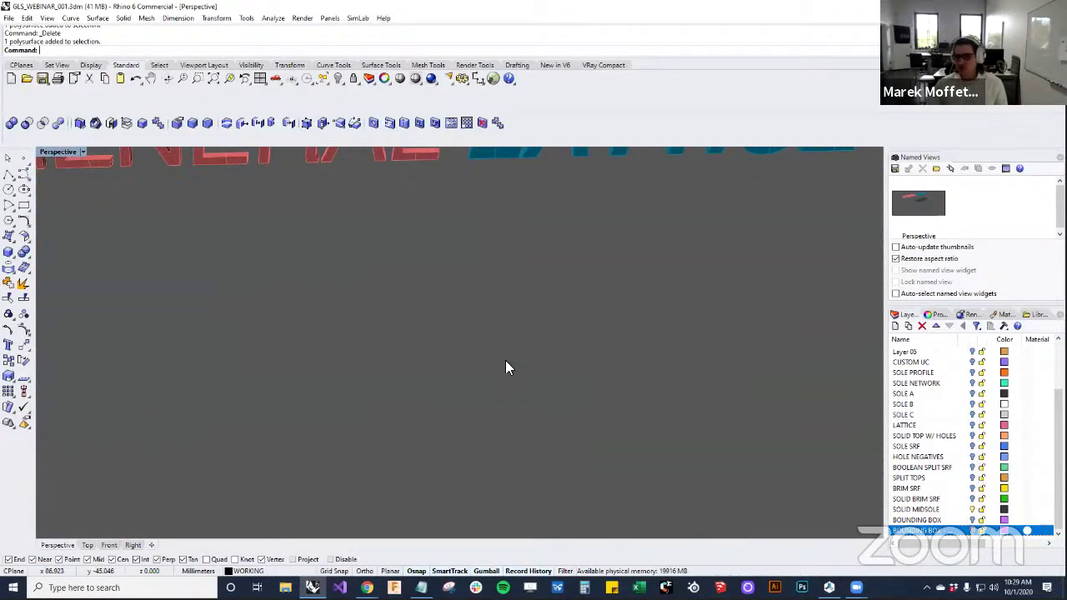
right_drag(505, 364, 533, 394)
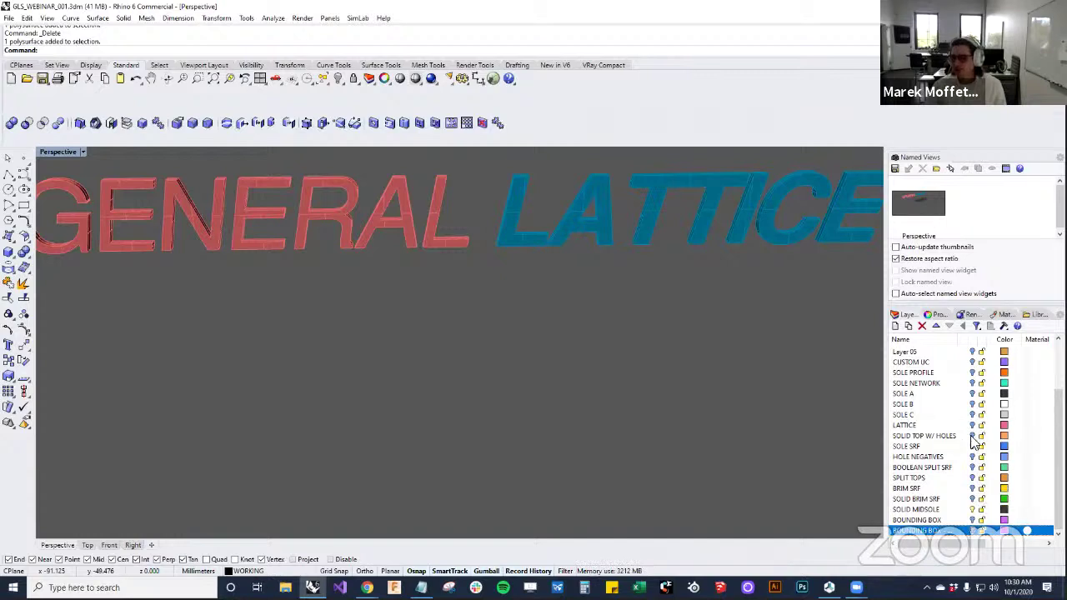
Show Layer 04 and Layer 17, which hold the two concentric green cylinders
scroll(952, 459, up, 2)
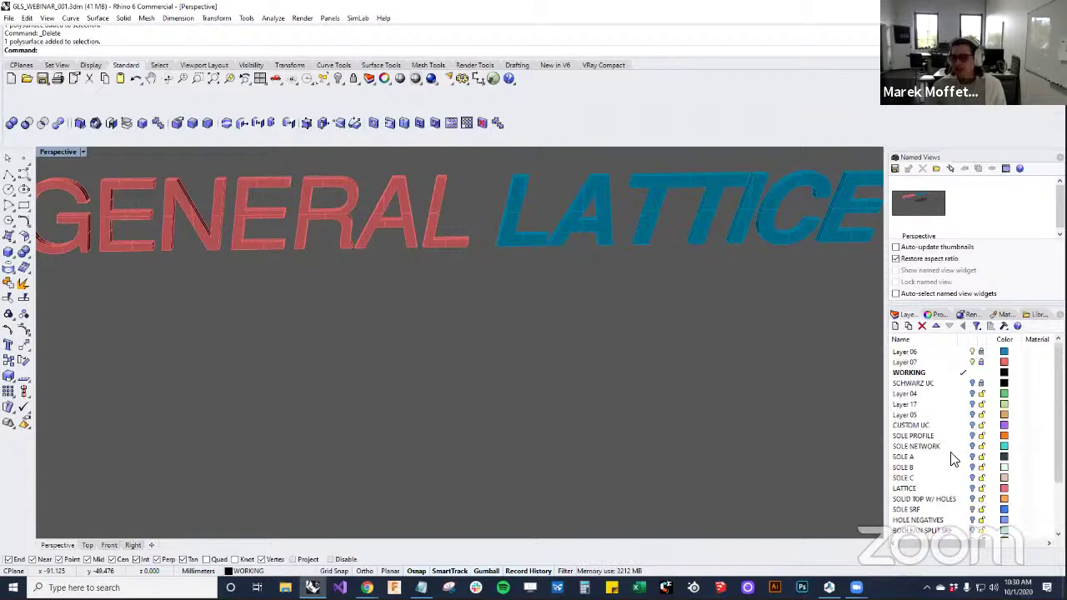
click(972, 404)
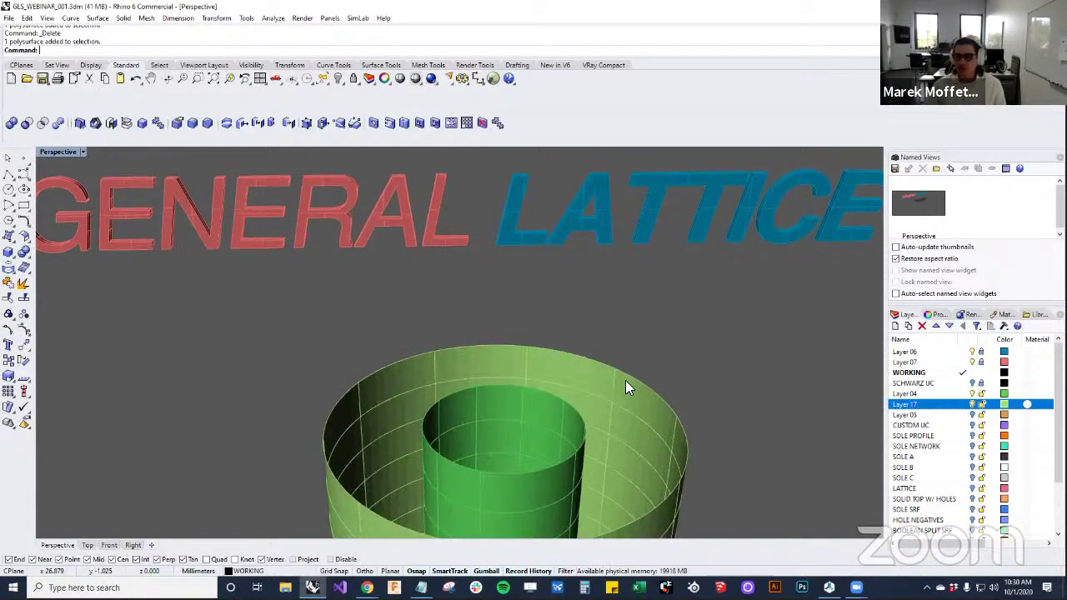
scroll(609, 380, down, 3)
right_drag(627, 402, 678, 421)
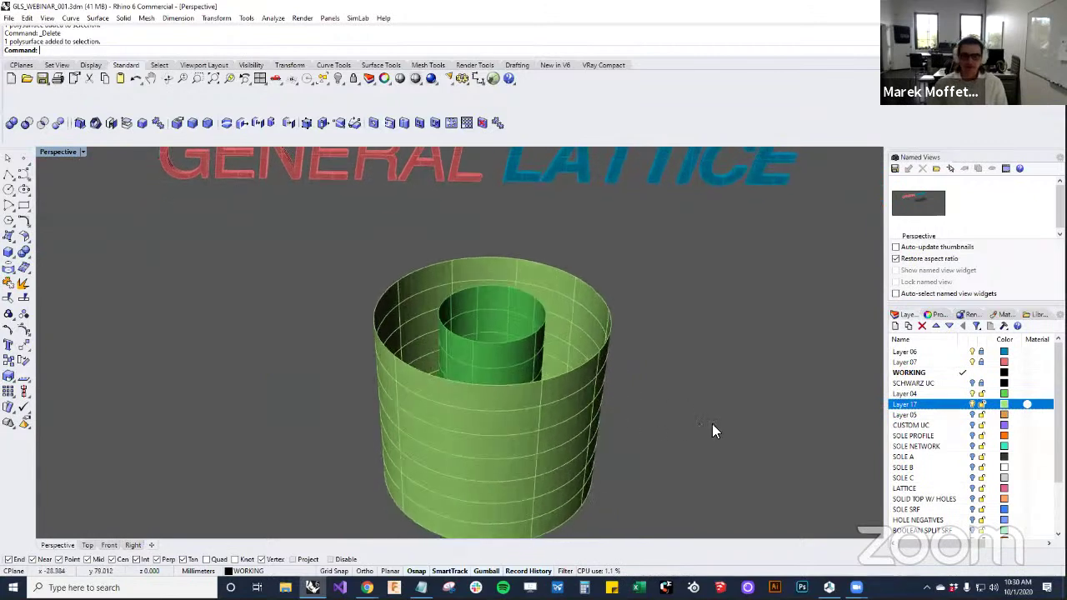
Start LatticeLoft and pick the outer and inner cylinders as its surfaces
text(LatticeLoft)
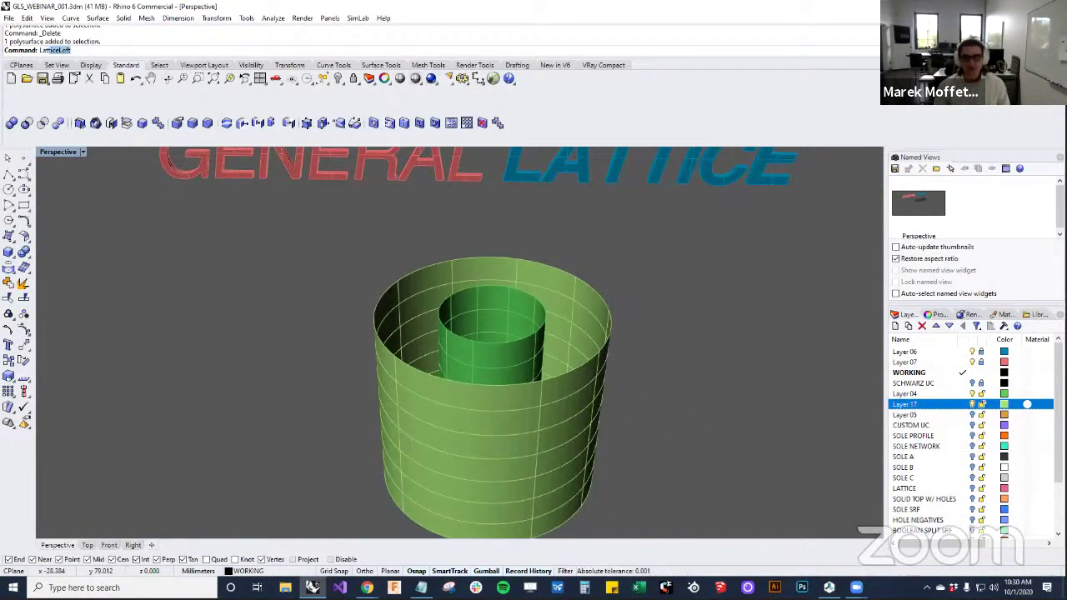
key(Return)
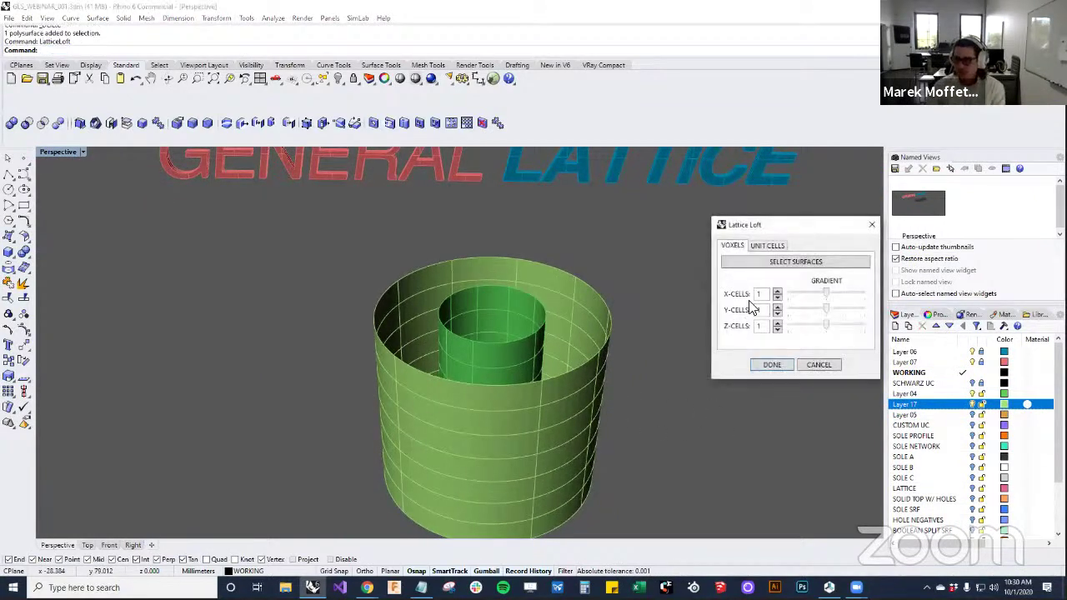
click(755, 259)
click(586, 412)
click(510, 352)
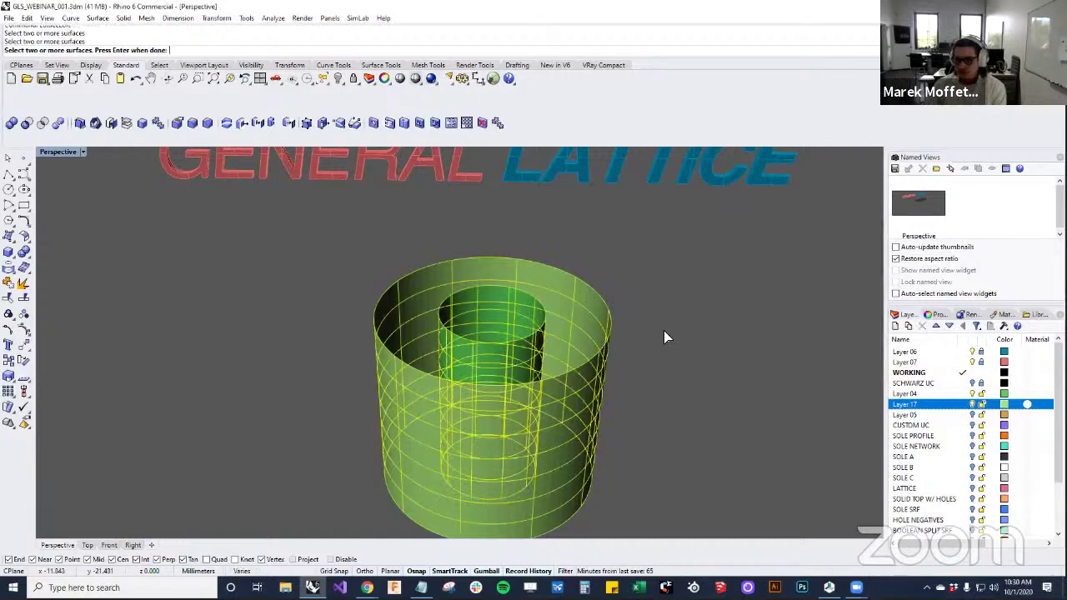
key(Return)
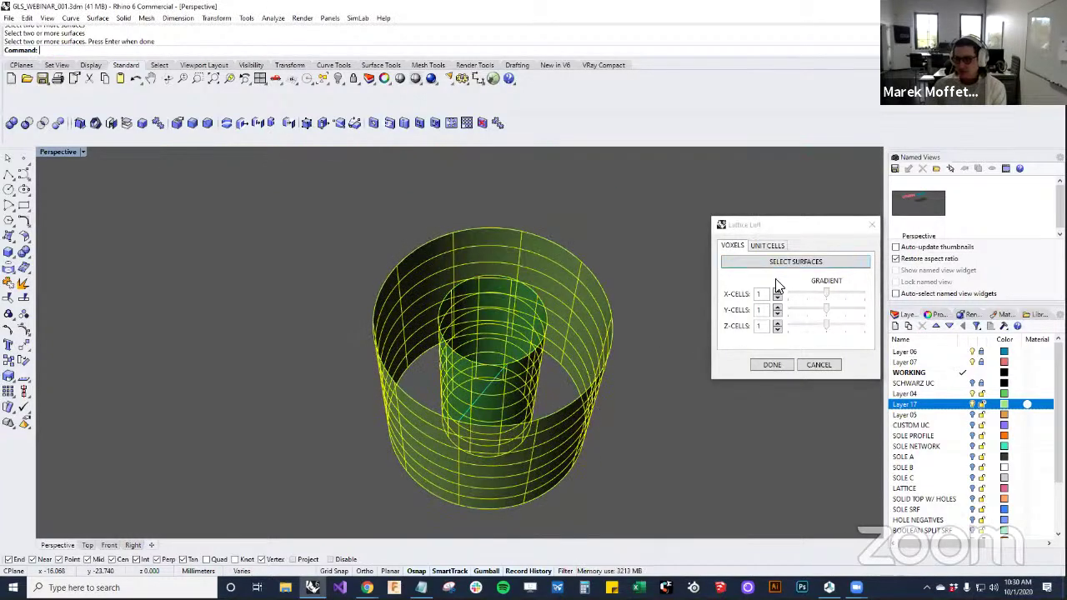
Set the lattice loft's X-cells to 7
click(777, 292)
click(777, 292)
click(776, 291)
click(777, 292)
click(777, 291)
click(777, 292)
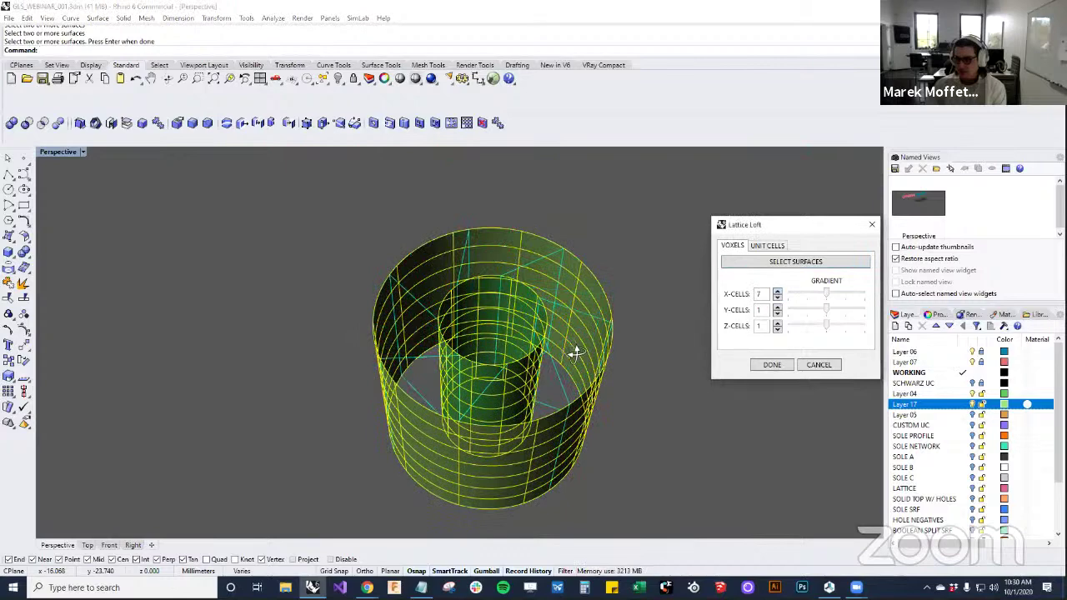
Hide Layer 17 with the outer cylinder and set the lattice loft's Y-cells to 3
right_drag(574, 354, 565, 288)
click(971, 411)
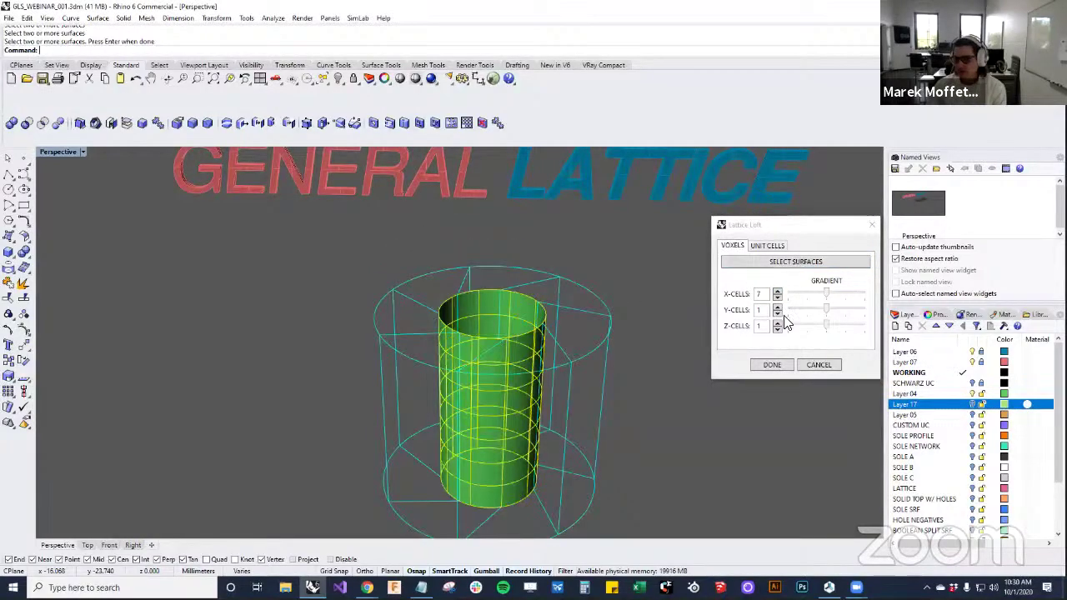
click(777, 308)
click(776, 307)
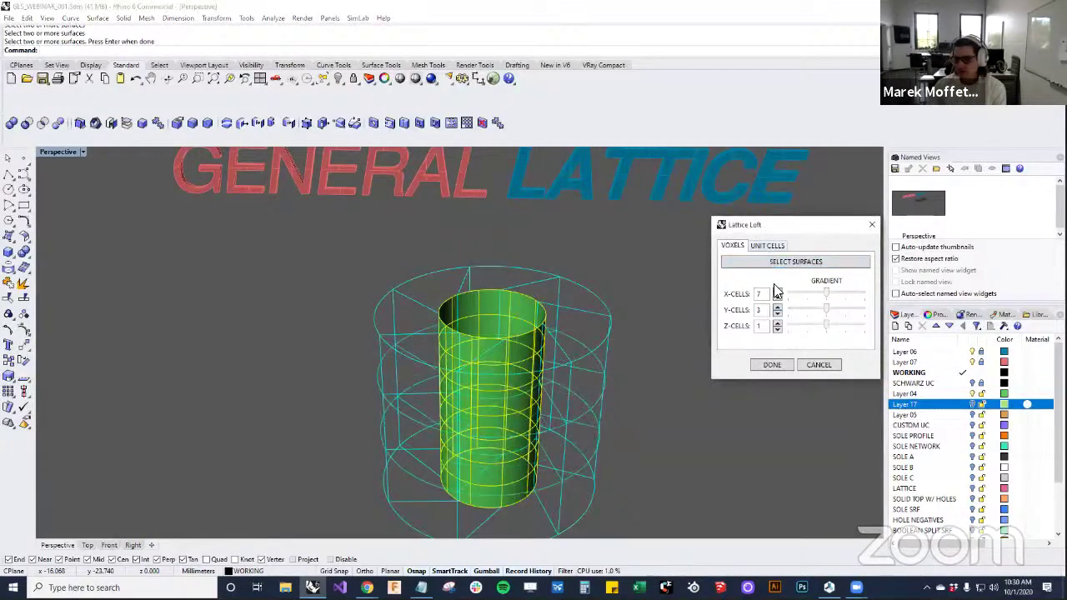
Set the lattice loft's unit cell family to MEMBER
click(768, 247)
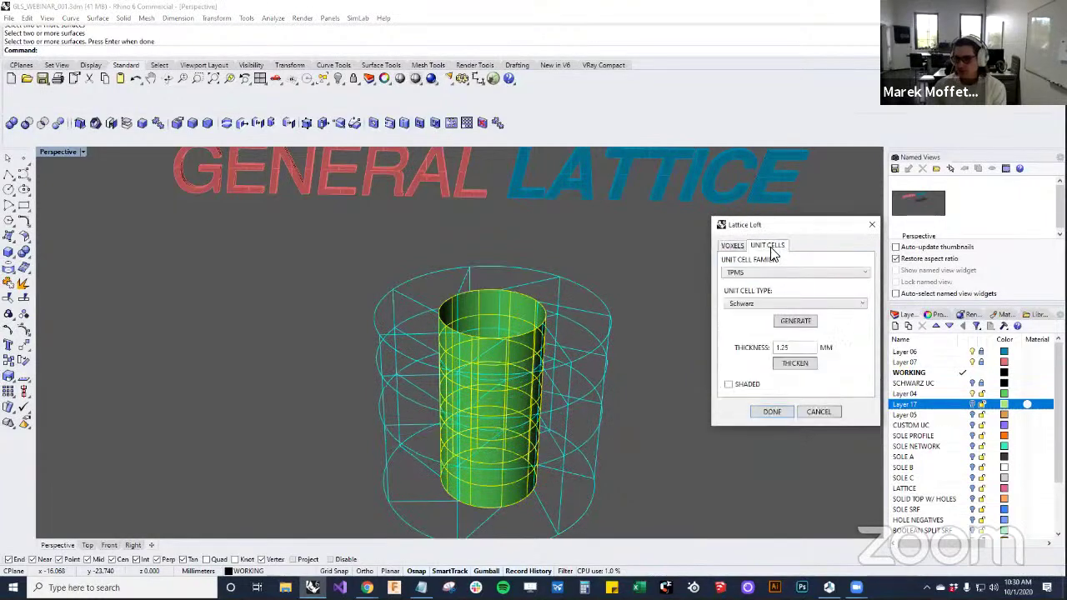
click(775, 305)
click(773, 302)
click(766, 272)
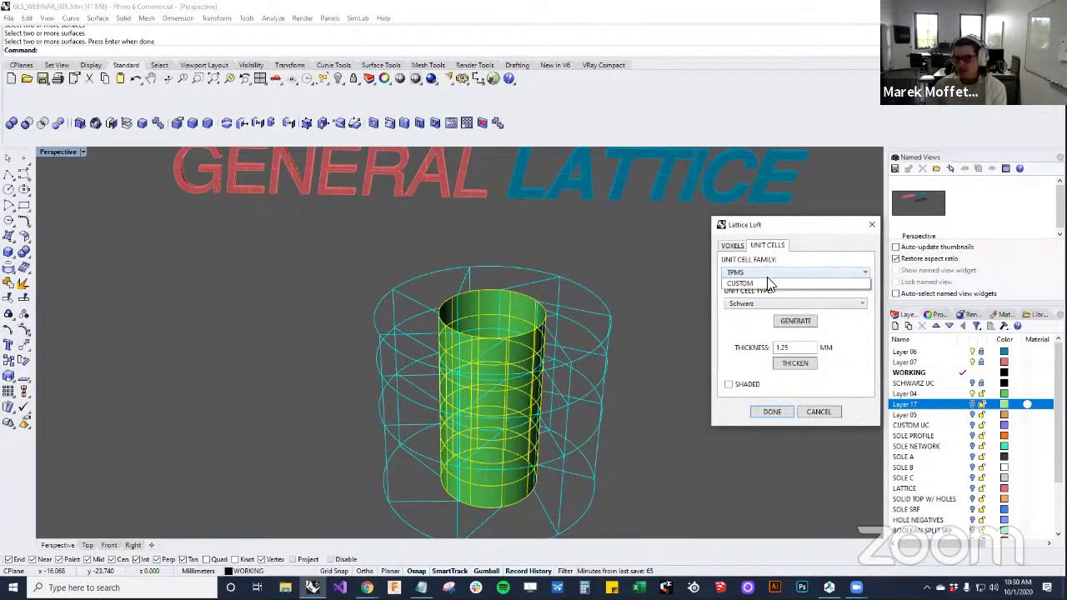
click(766, 289)
scroll(654, 357, up, 2)
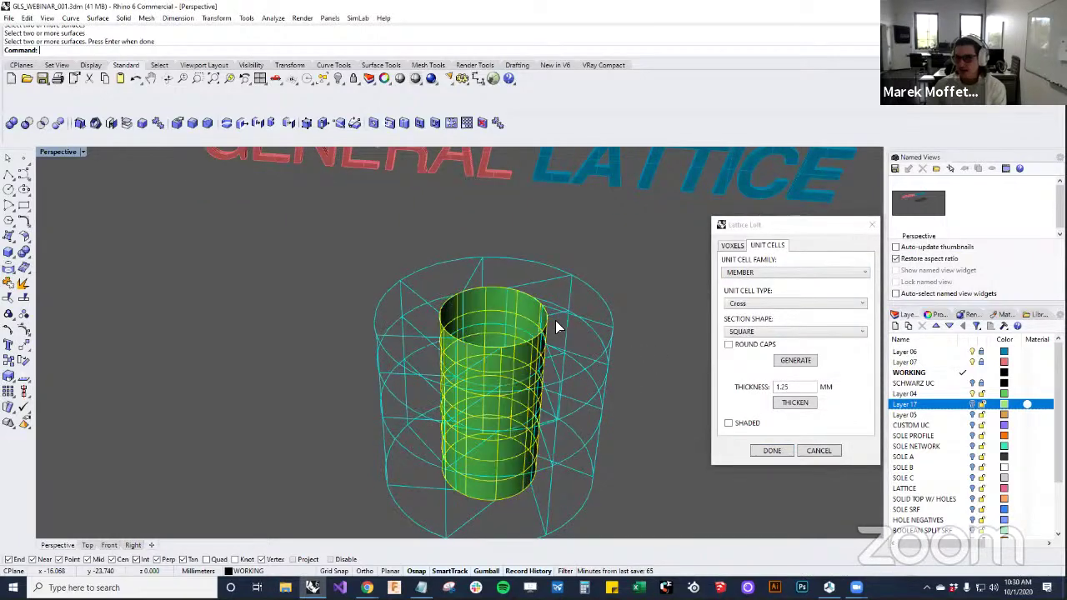
scroll(555, 326, down, 5)
scroll(626, 386, up, 8)
scroll(560, 391, up, 1)
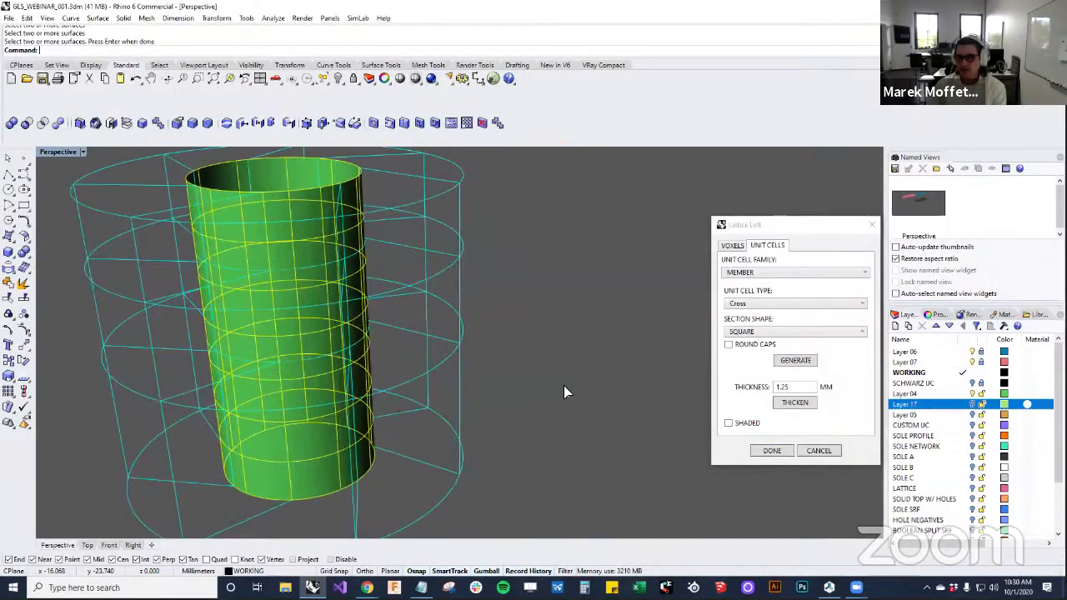
scroll(558, 388, down, 4)
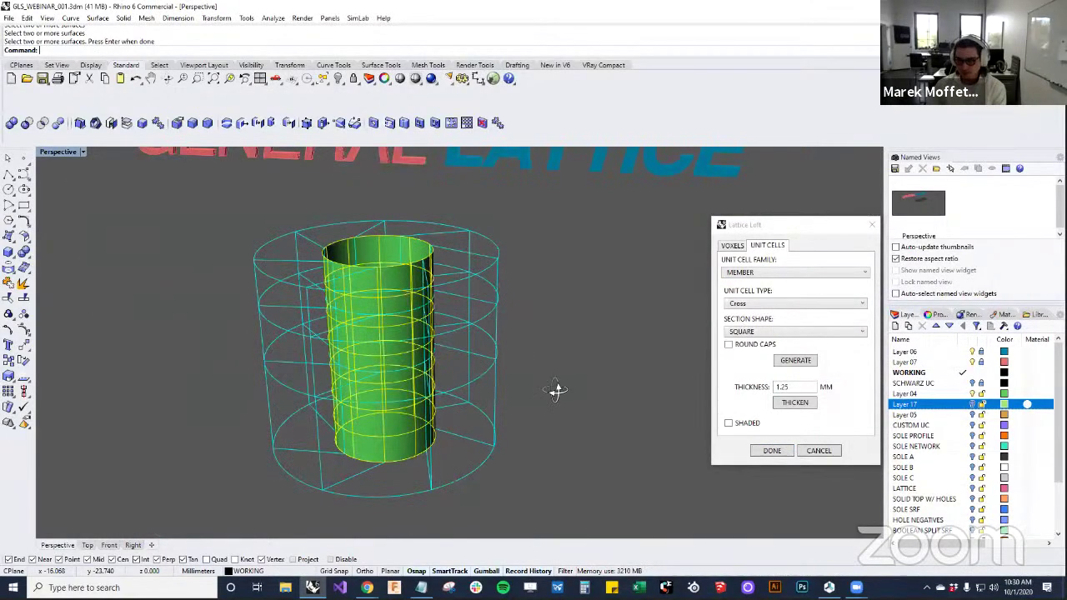
Generate the lattice loft with the MM unit cell type
click(781, 304)
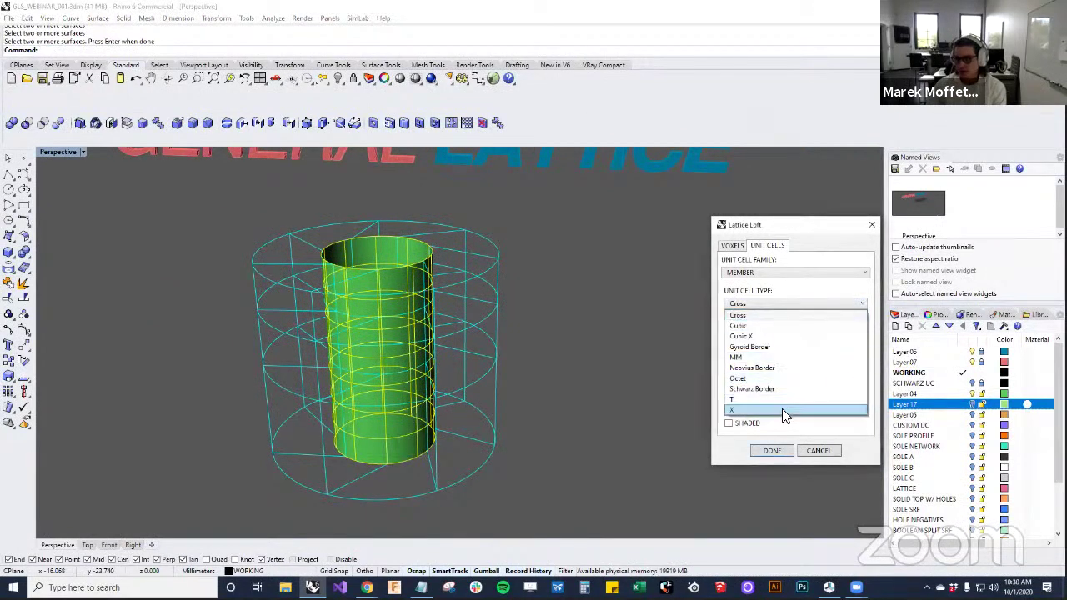
click(772, 357)
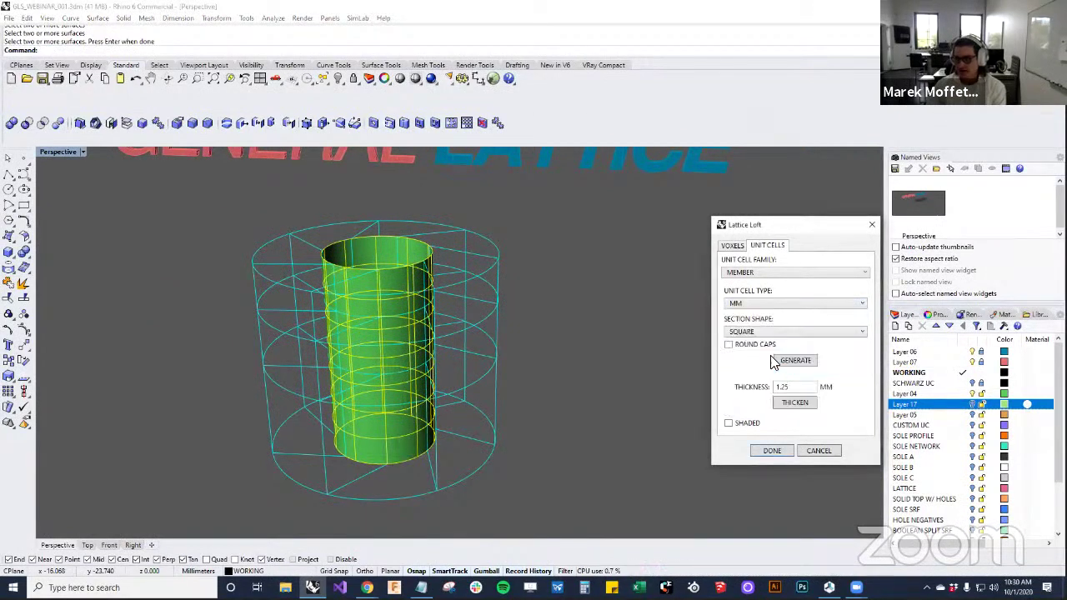
click(813, 362)
right_drag(519, 392, 561, 313)
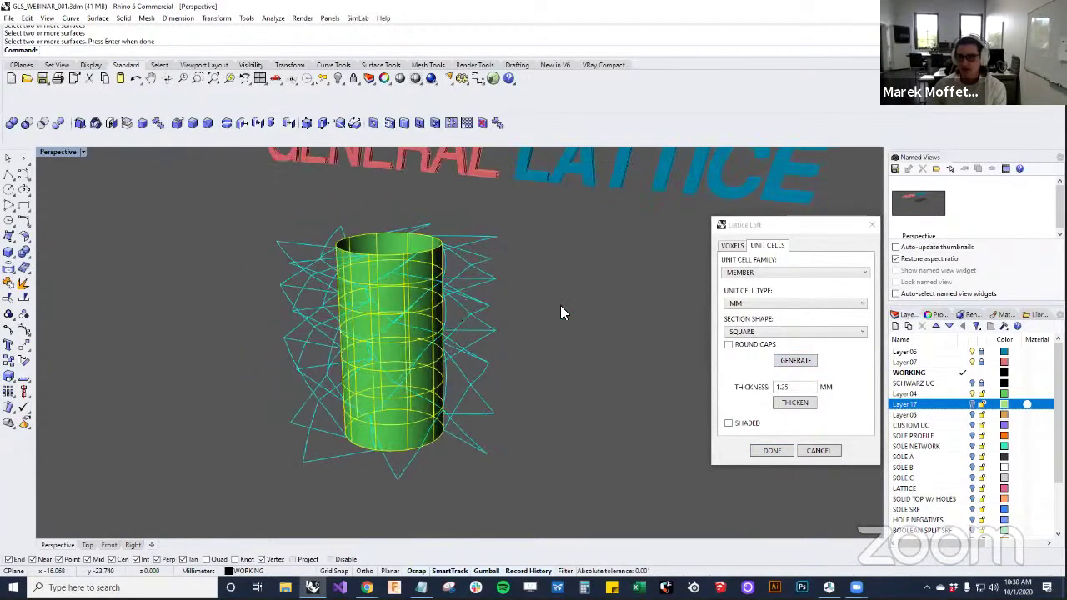
Hide Layer 04 with the inner cylinder and regenerate the lattice with the Octet unit cell type
click(973, 394)
right_drag(489, 312, 659, 366)
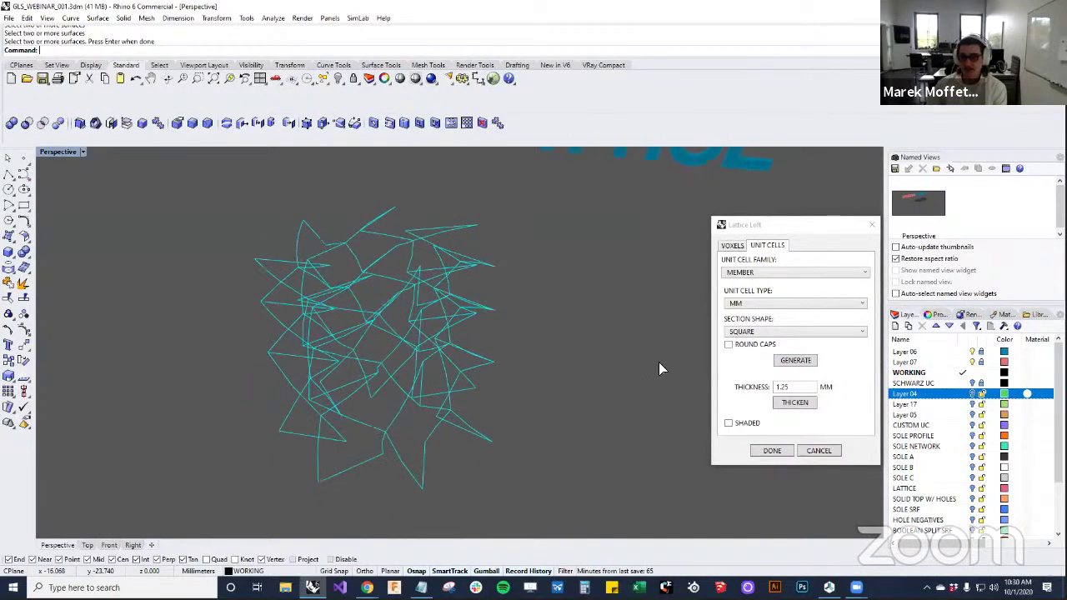
click(761, 304)
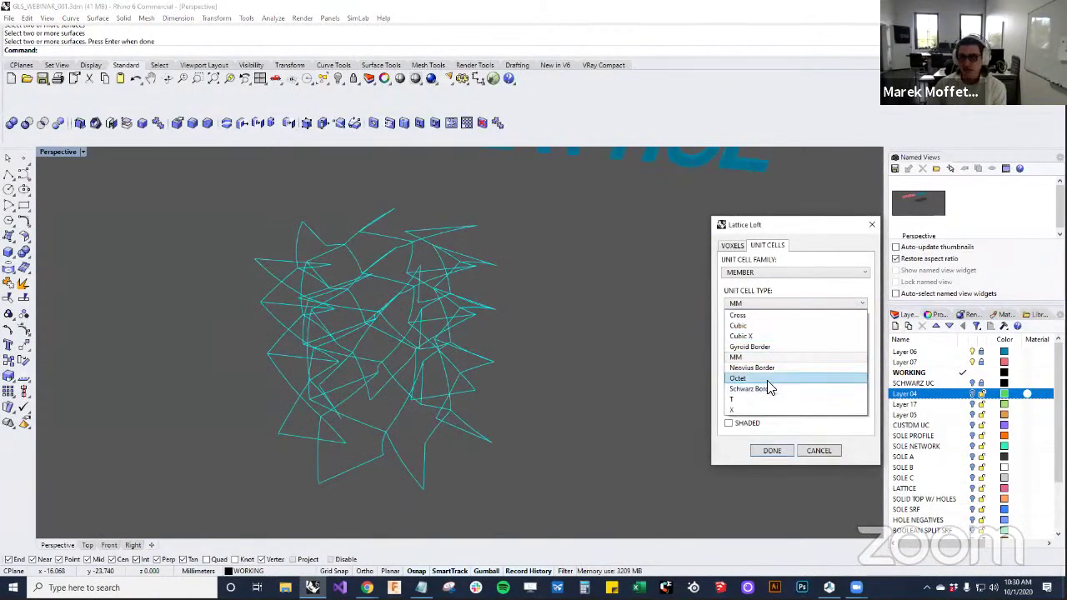
click(767, 379)
click(795, 360)
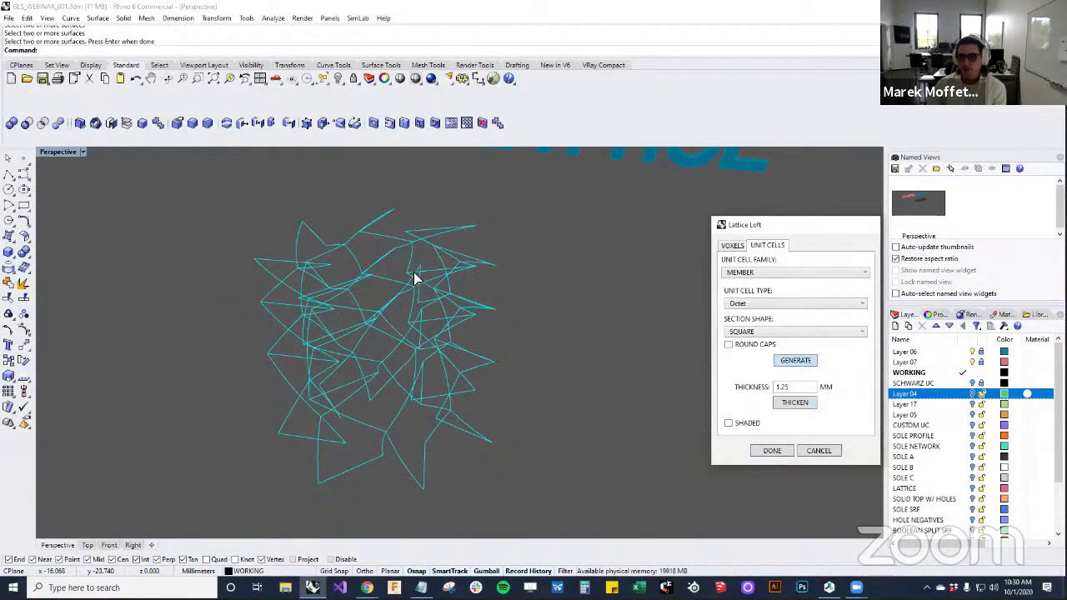
right_drag(477, 346, 467, 250)
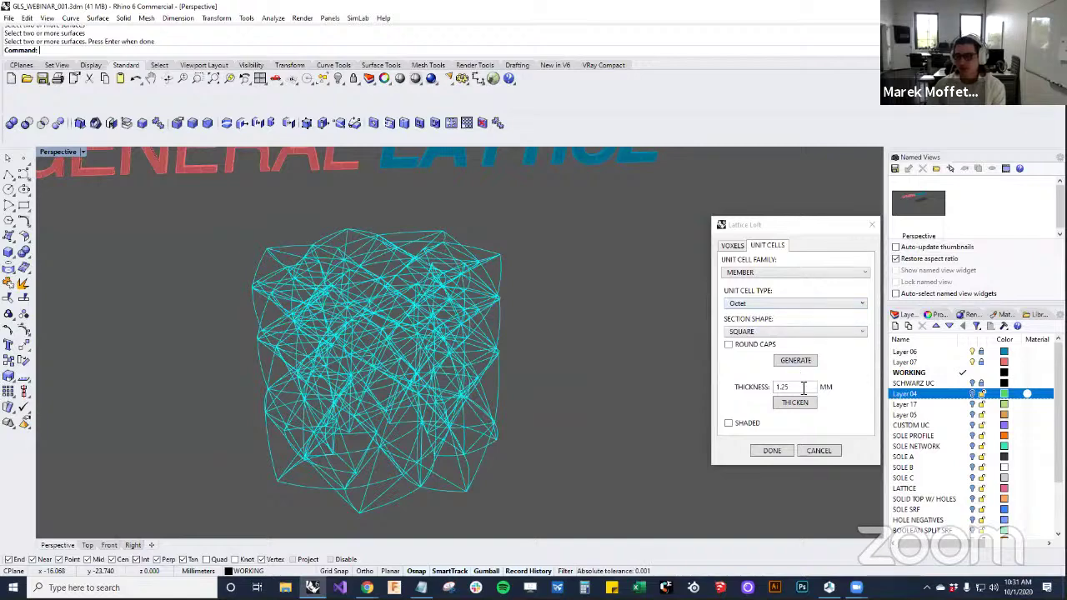
right_drag(512, 277, 507, 310)
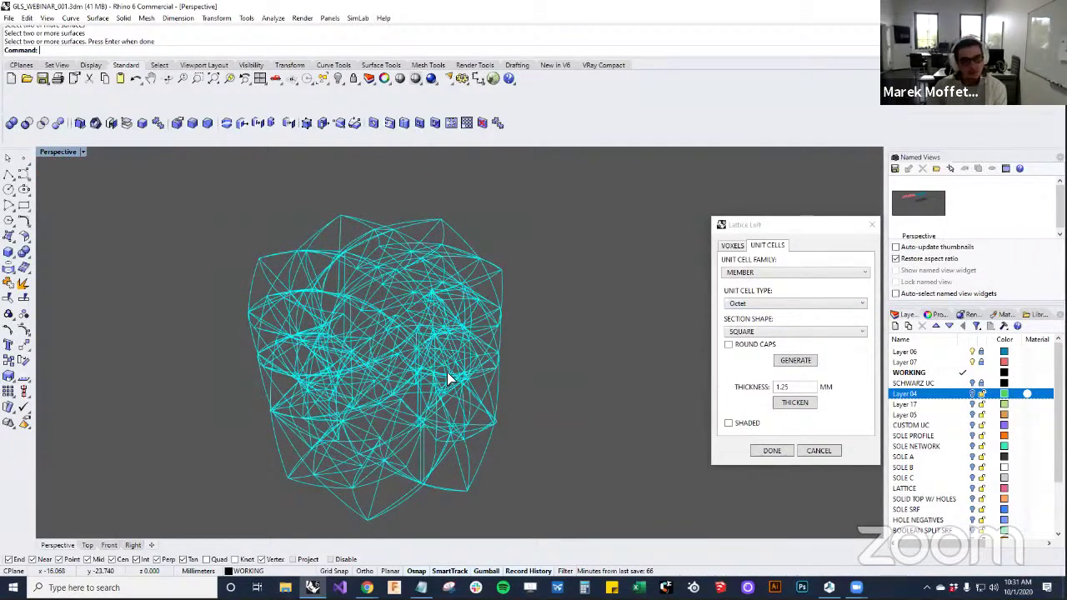
right_drag(424, 335, 525, 310)
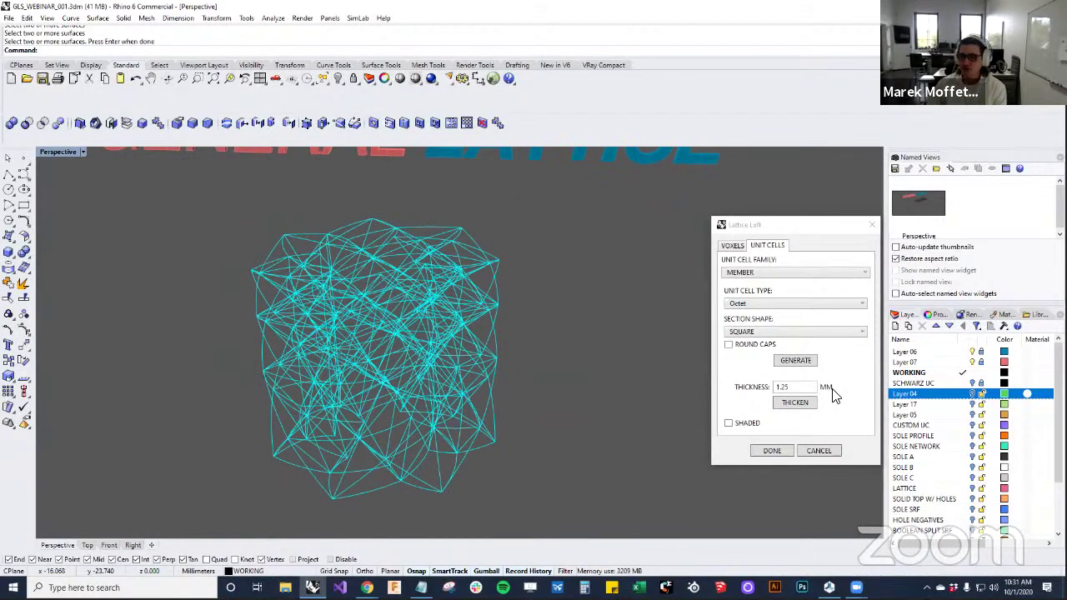
Set the Octet lattice's thickness to 0 mm, finish the loft and deselect the resulting curves
click(807, 389)
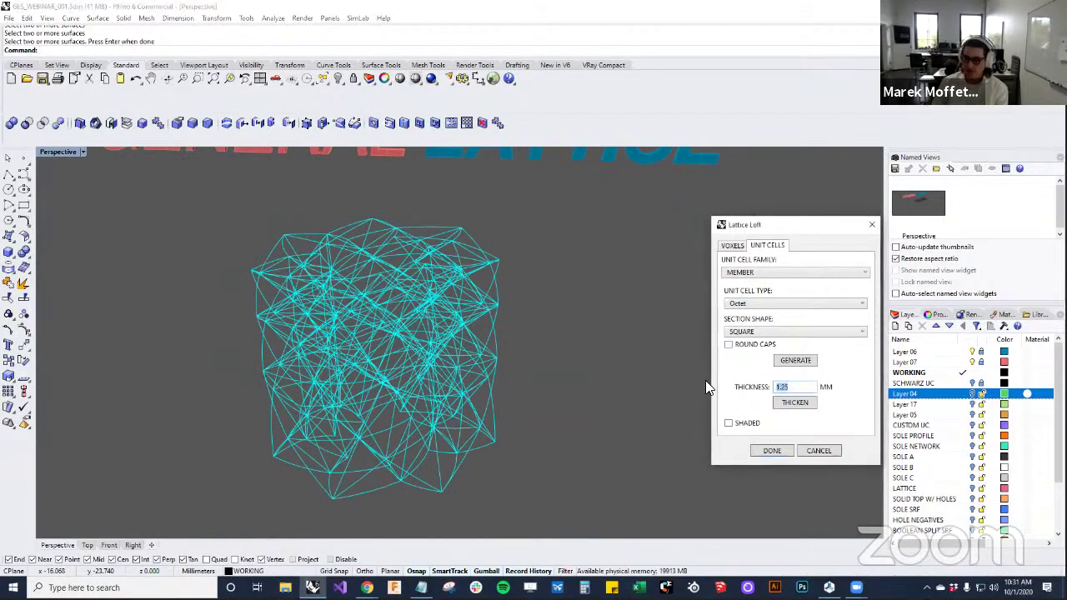
text(0)
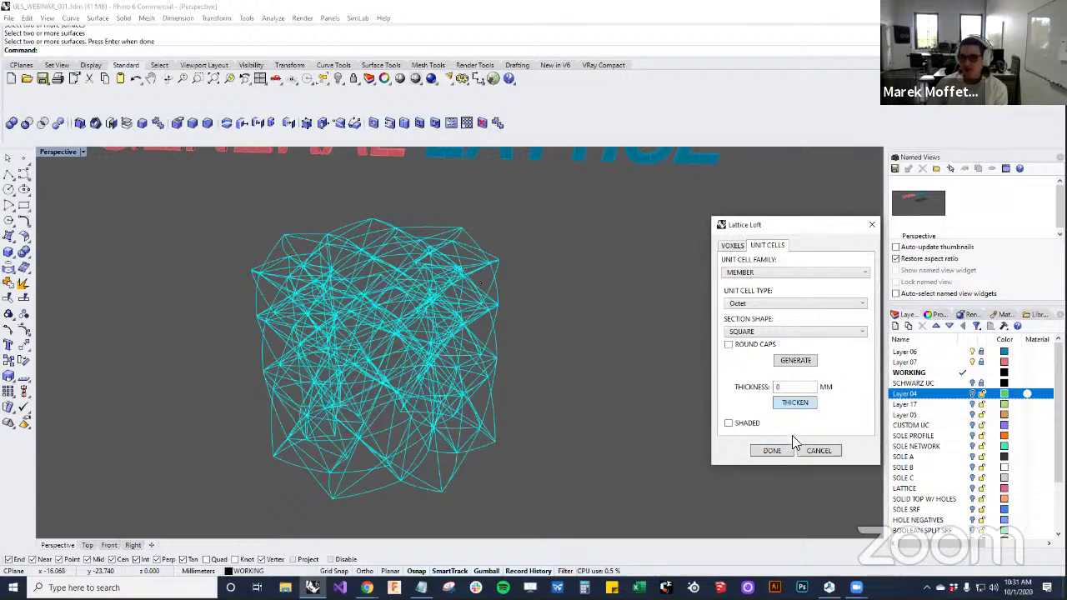
click(771, 451)
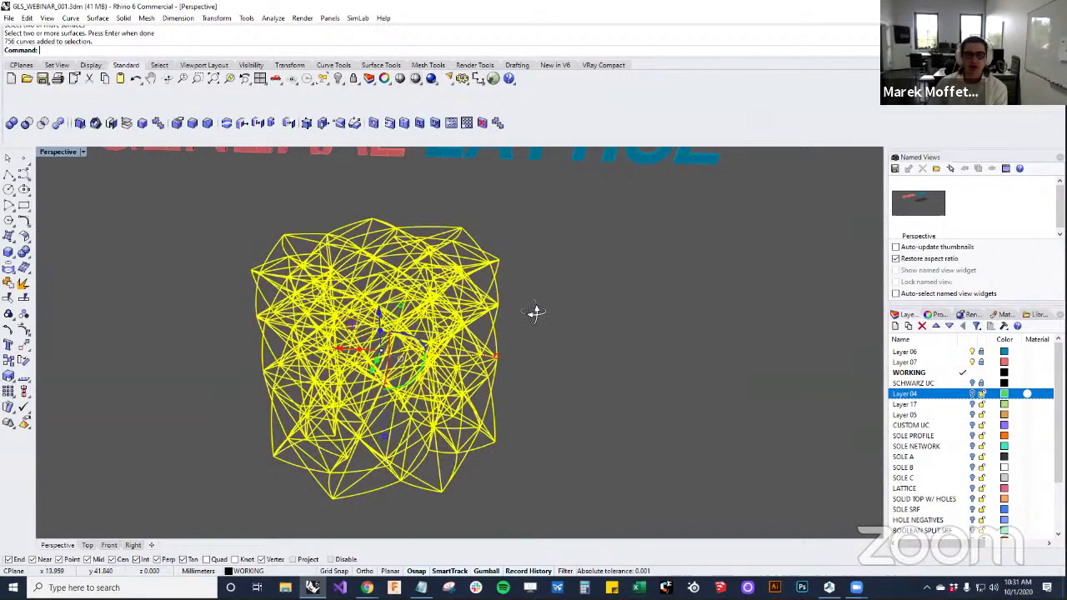
right_drag(536, 310, 448, 432)
key(Escape)
Move the finished Octet lattice curves sideways along the X axis, clear of the cylinders' location
scroll(479, 409, down, 6)
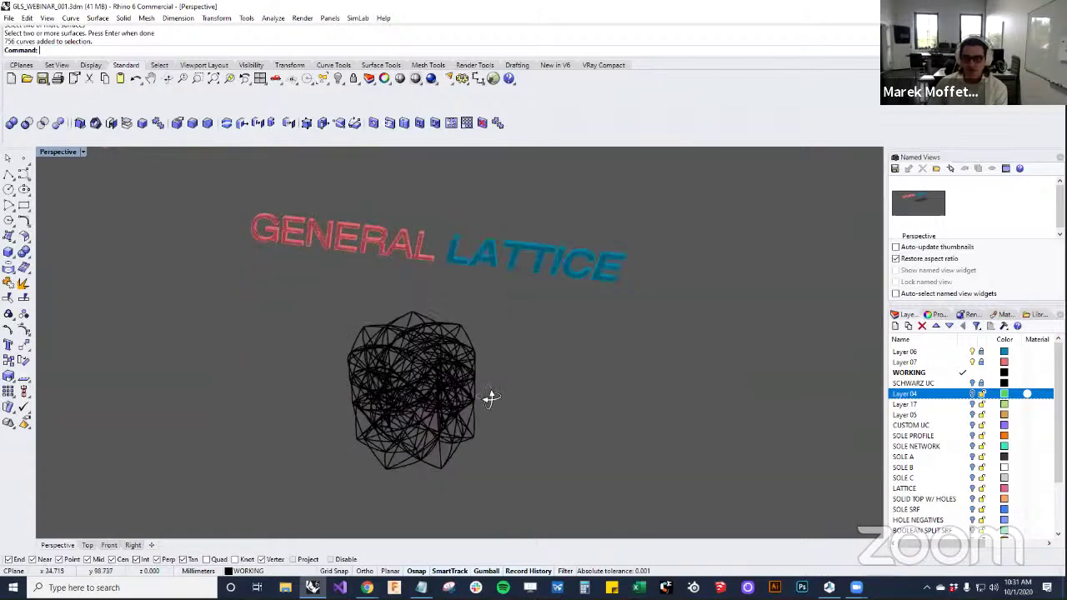
right_drag(491, 397, 477, 421)
scroll(464, 402, up, 3)
click(458, 394)
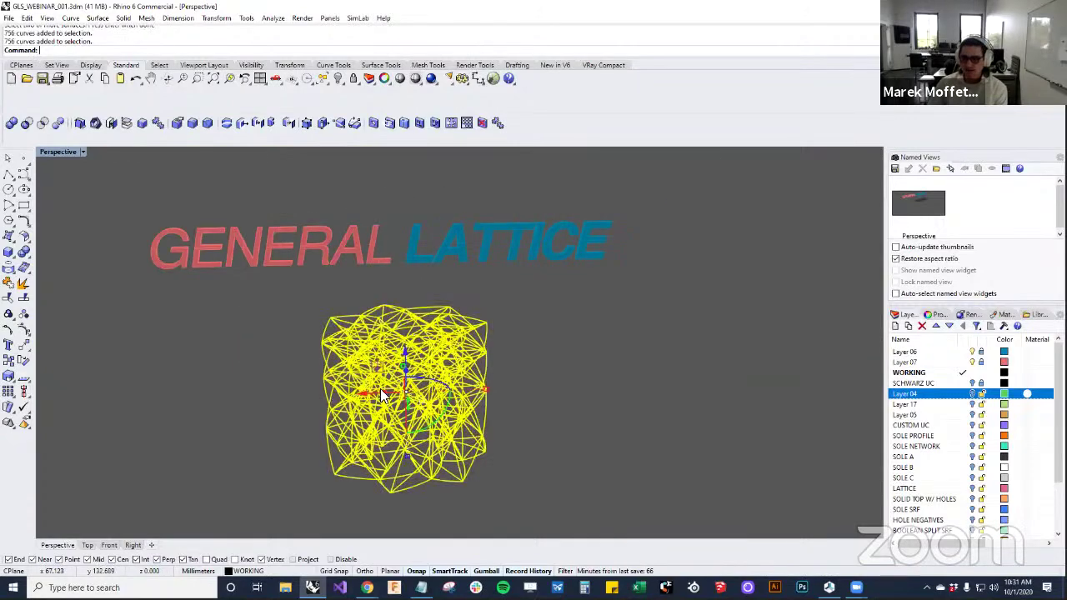
drag(363, 392, 645, 384)
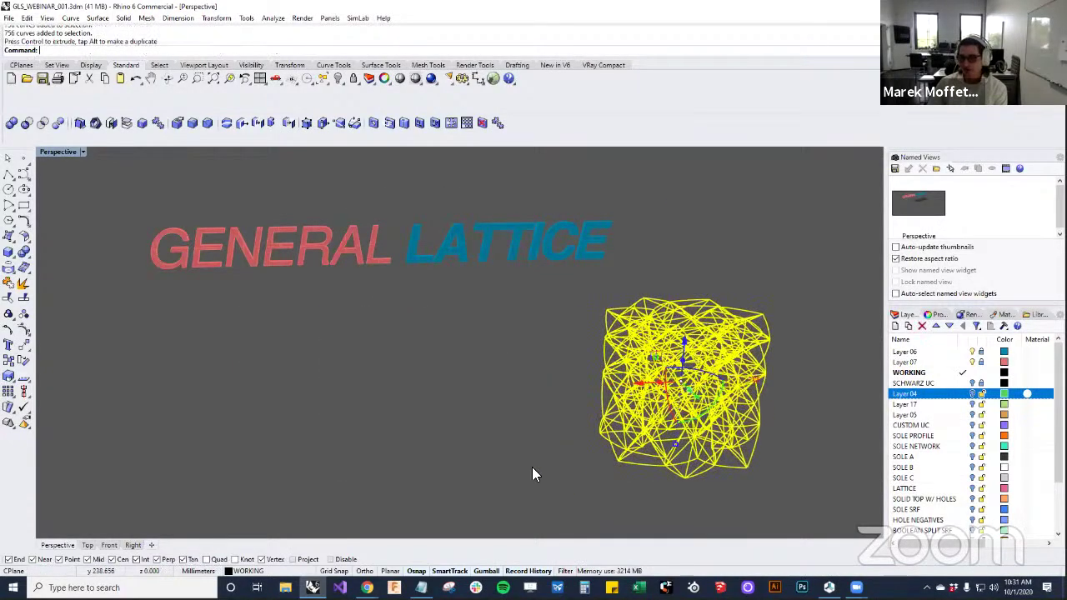
click(532, 467)
Show Layer 04 and Layer 17 and start LatticeLoft with the outer and inner cylinders as its surfaces
click(971, 393)
click(972, 404)
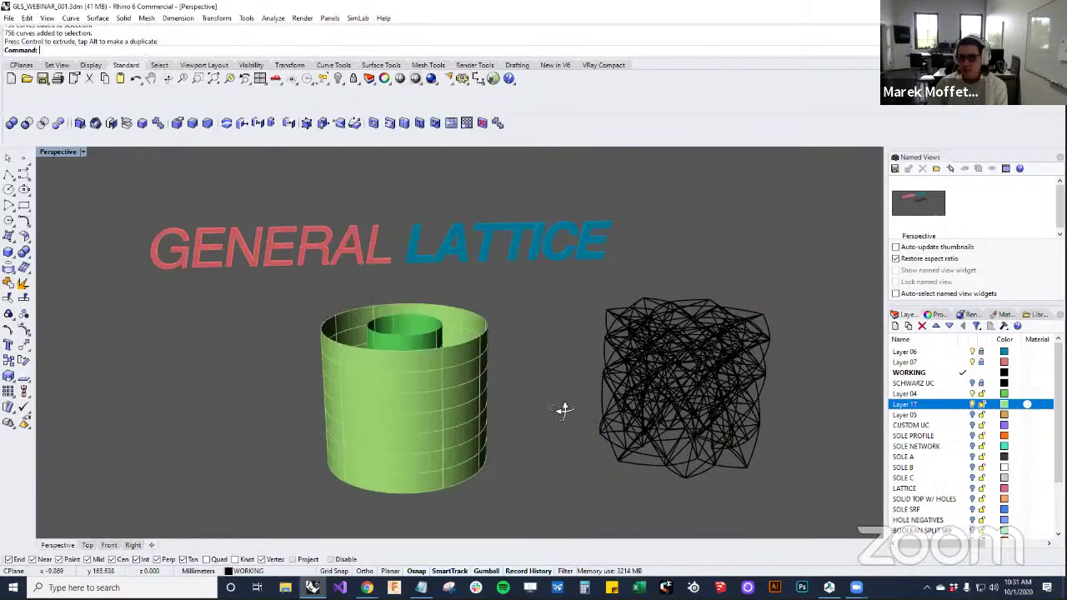
key(Return)
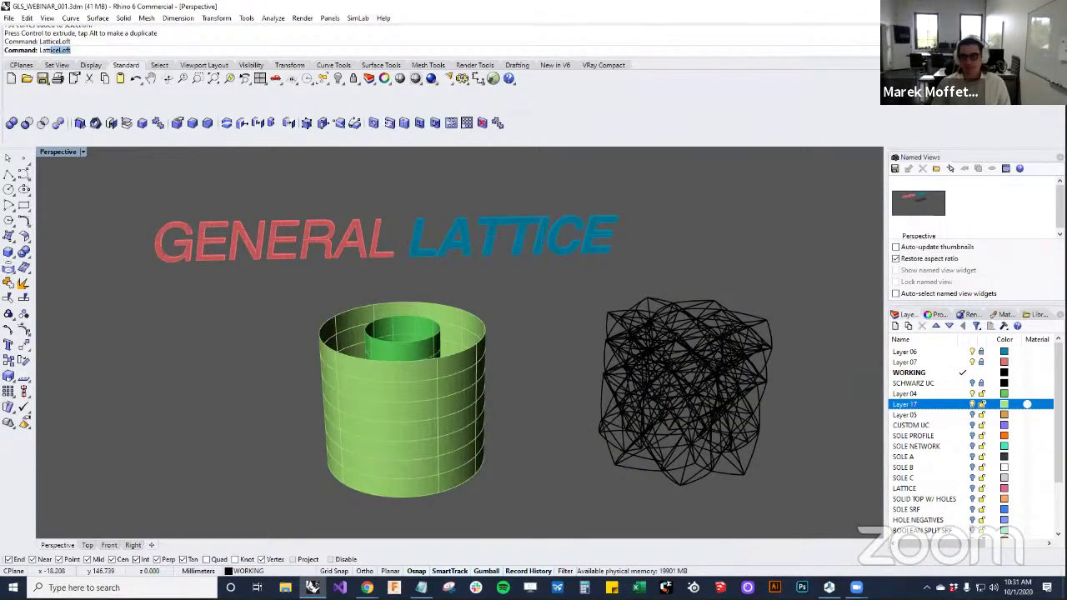
click(760, 262)
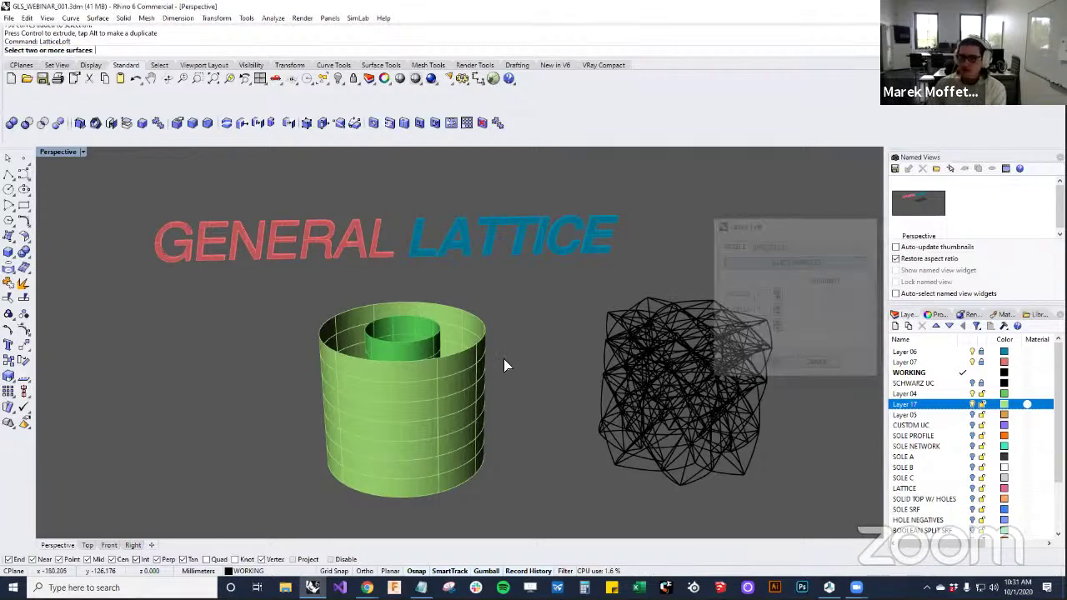
click(417, 345)
click(410, 340)
key(Return)
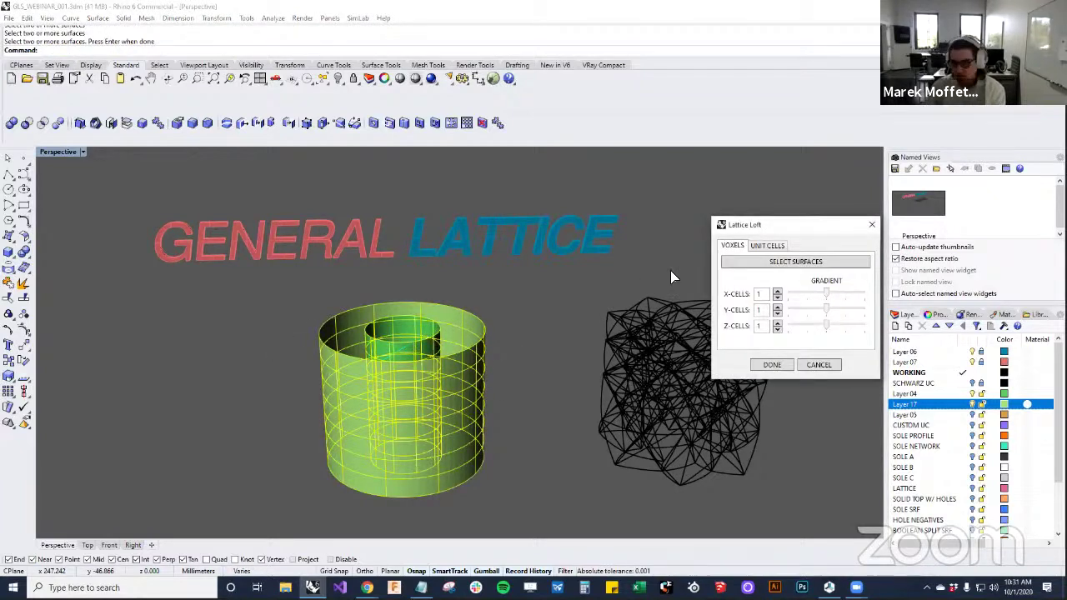
Set the new lattice loft's X-cells to 4 and Y-cells to 3, and adjust its Z-cells
click(777, 307)
click(776, 307)
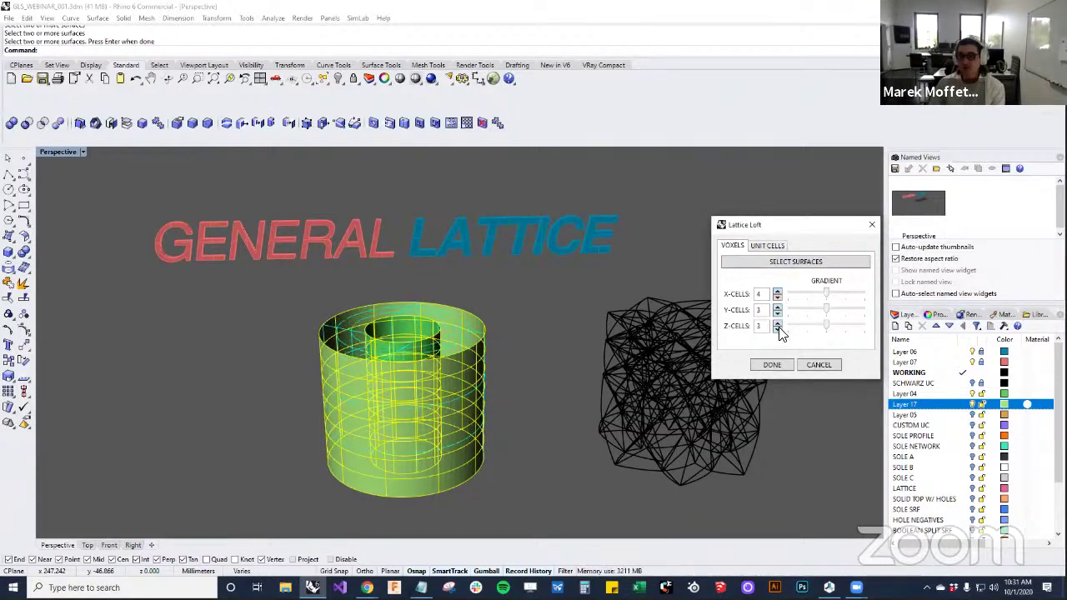
click(777, 329)
Generate the lattice between the cylinders with the TPMS family's Gyroid unit cell type
click(768, 246)
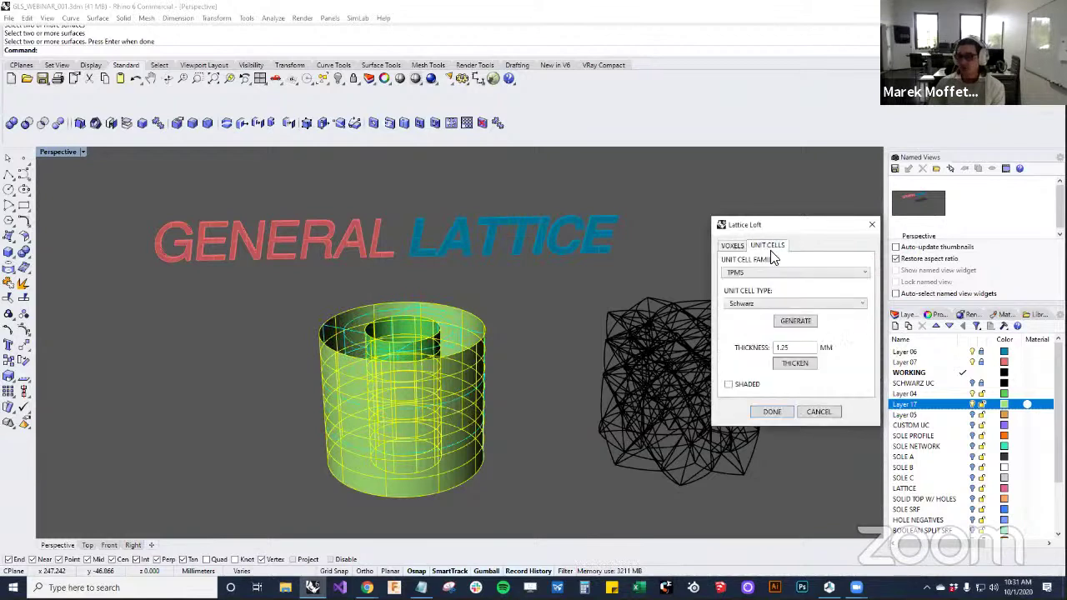
click(785, 303)
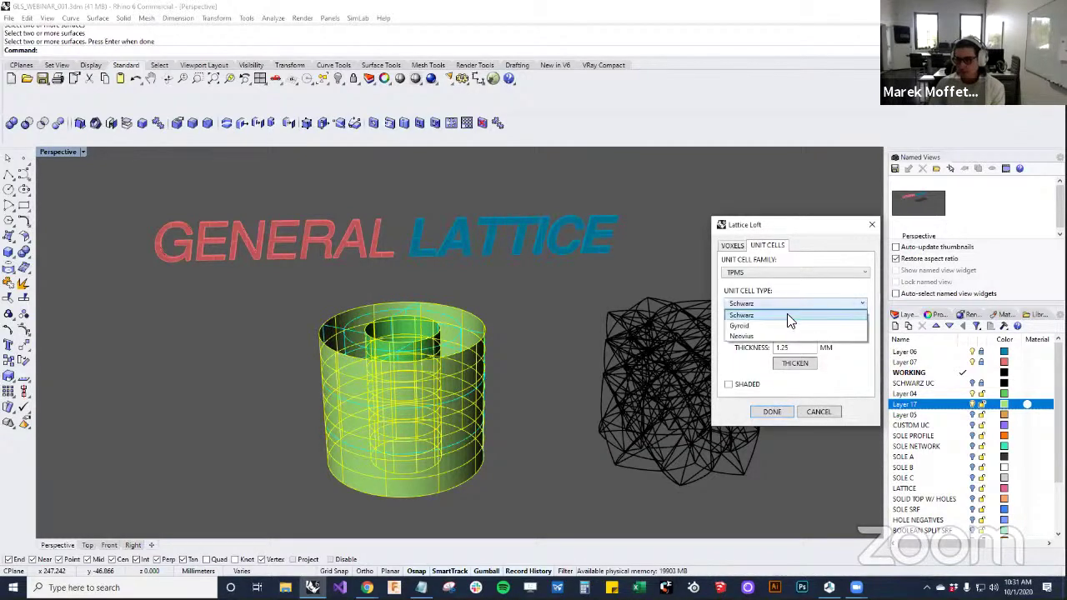
click(788, 323)
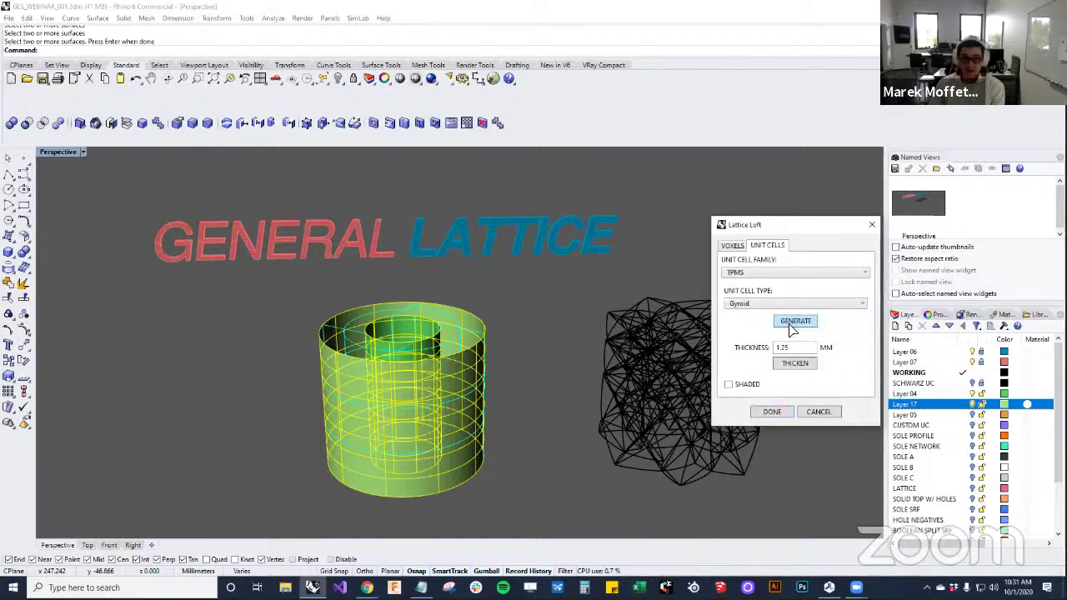
click(792, 322)
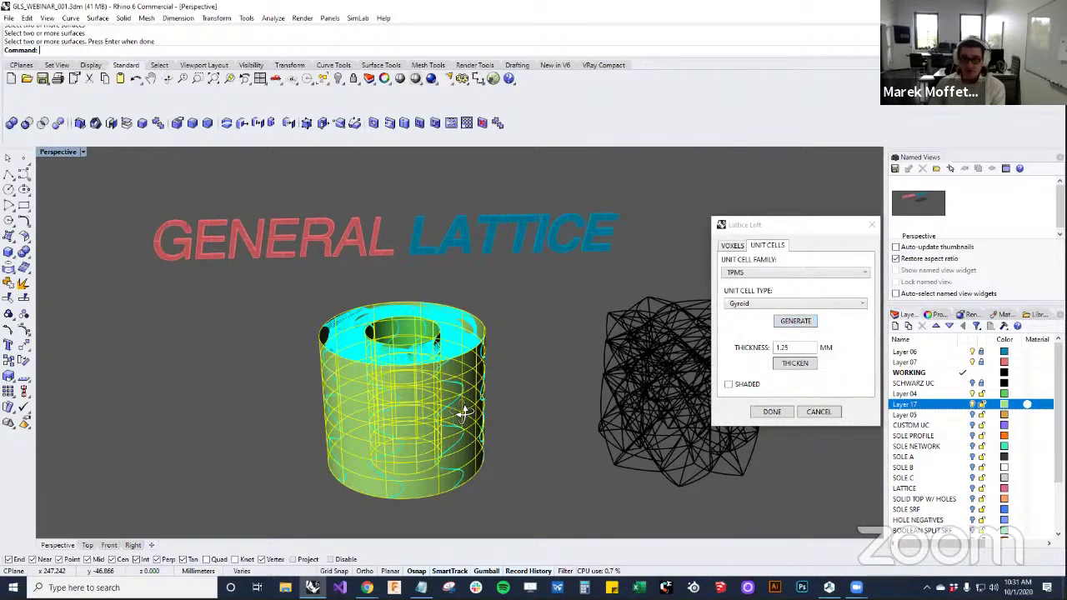
right_drag(464, 414, 484, 462)
Set the gyroid lattice's thickness to 0 mm, finish the loft and clear the selection
drag(803, 349, 718, 356)
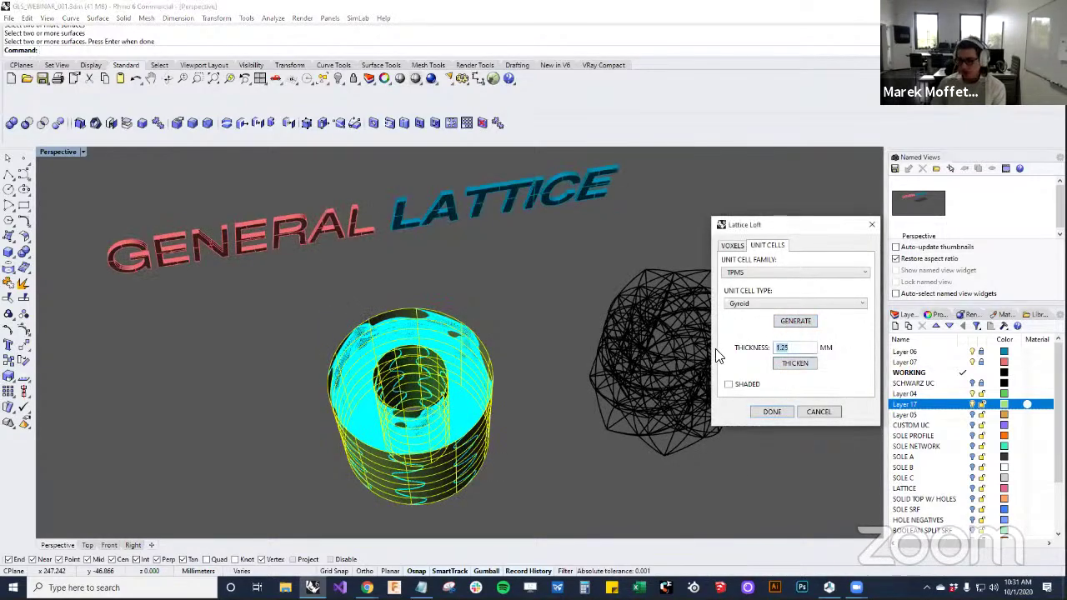
click(794, 361)
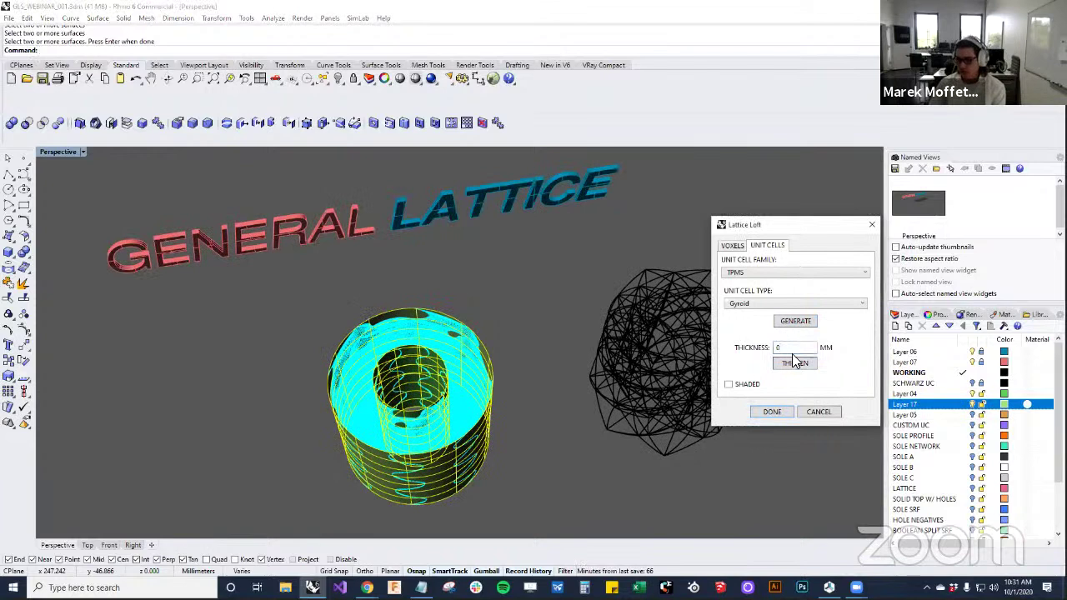
click(762, 422)
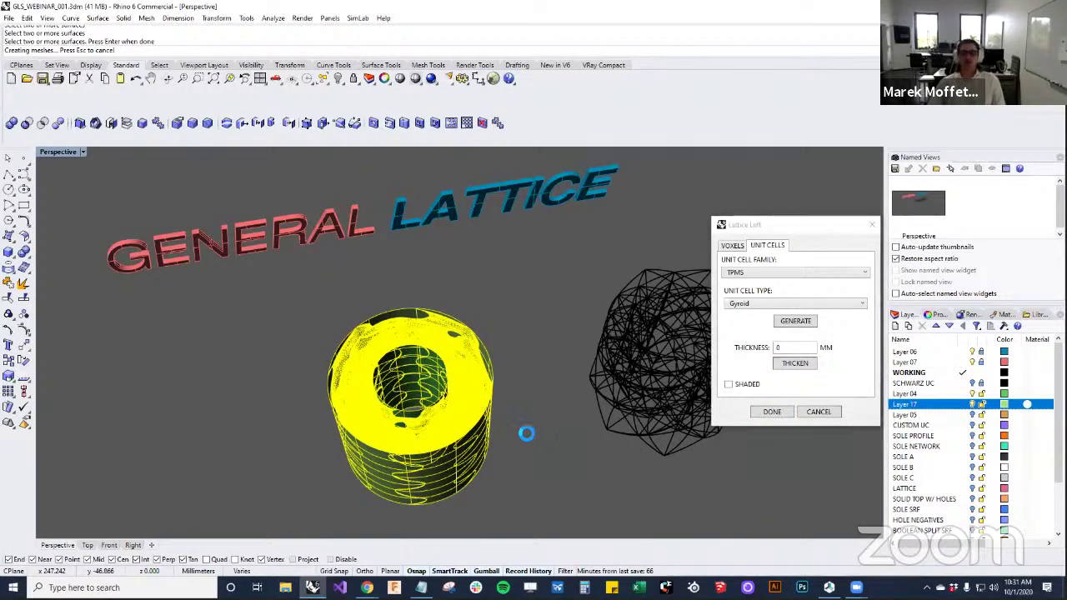
right_drag(533, 431, 641, 306)
scroll(467, 362, up, 5)
click(475, 305)
click(617, 317)
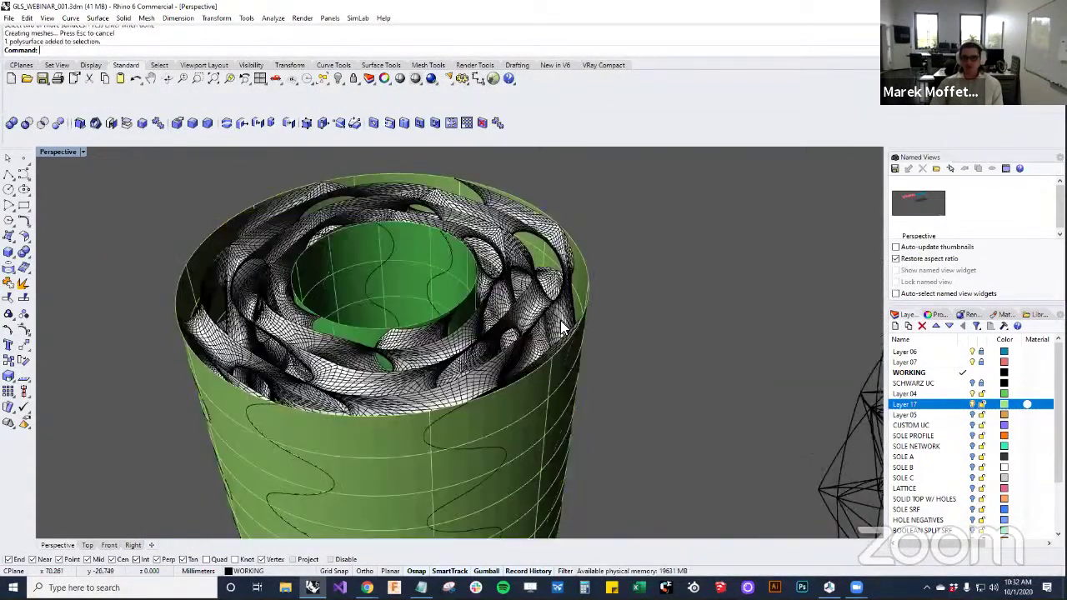
Hide Layer 17 and Layer 04 so both cylinders are off and only the two lattices are displayed
scroll(505, 323, up, 3)
scroll(505, 323, up, 6)
scroll(516, 353, down, 14)
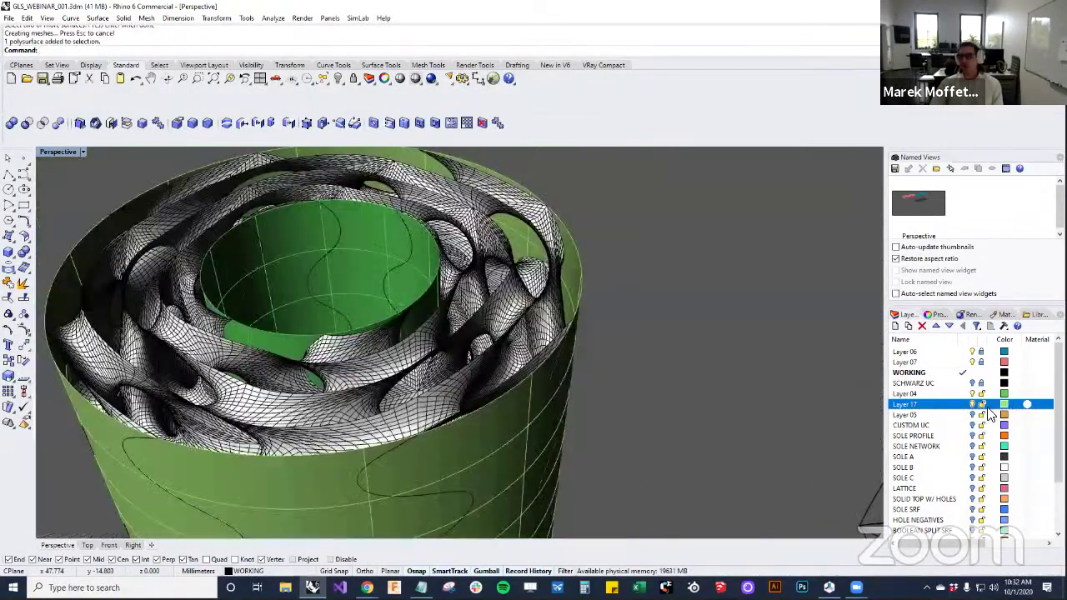
click(971, 395)
mouse_move(586, 375)
right_down()
mouse_move(607, 339)
mouse_move(583, 374)
mouse_move(585, 397)
mouse_move(599, 390)
right_up()
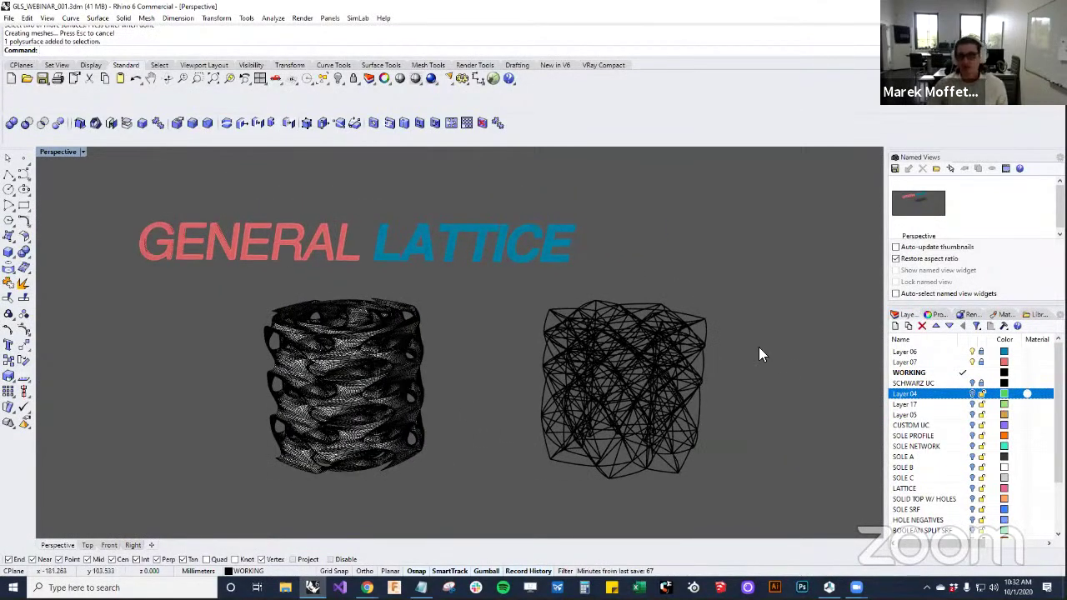
mouse_move(454, 376)
right_down()
mouse_move(455, 408)
mouse_move(455, 398)
right_up()
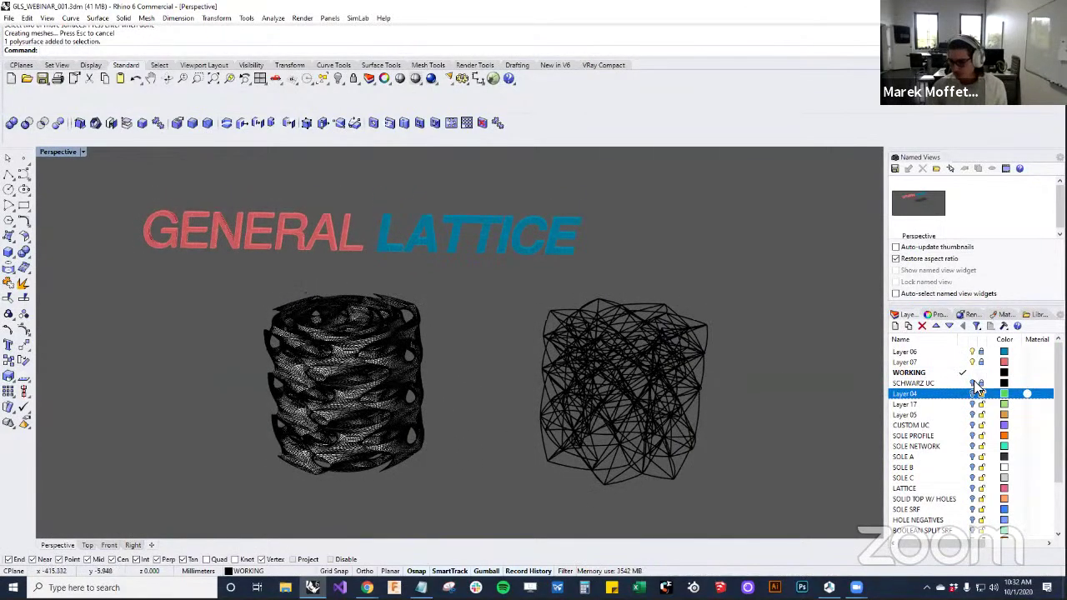
Check what the two BOUNDING BOX layers contain by showing and hiding each one
scroll(907, 417, down, 2)
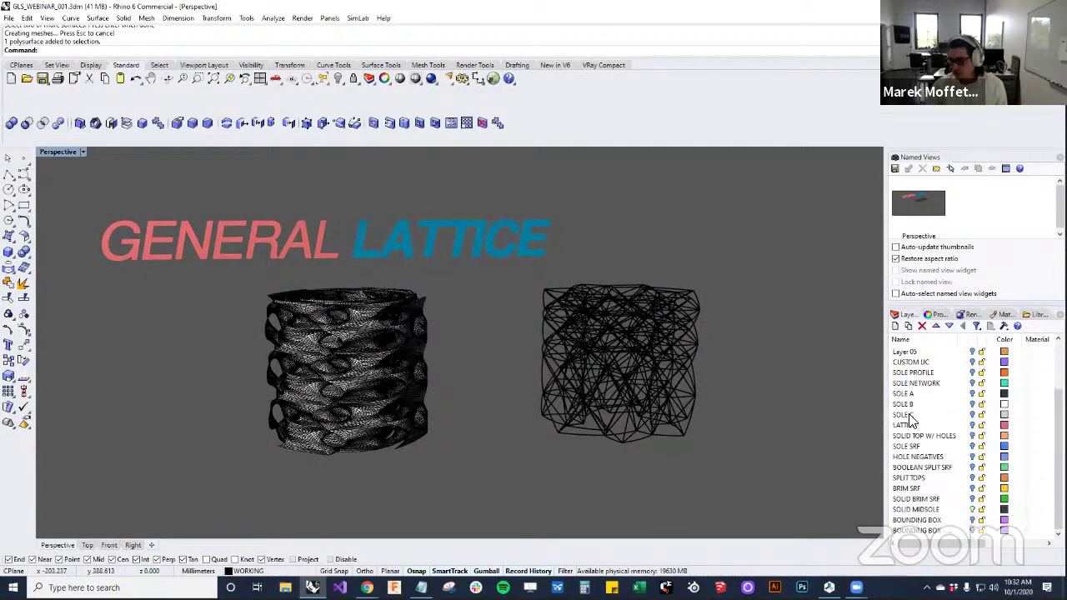
click(973, 519)
click(972, 521)
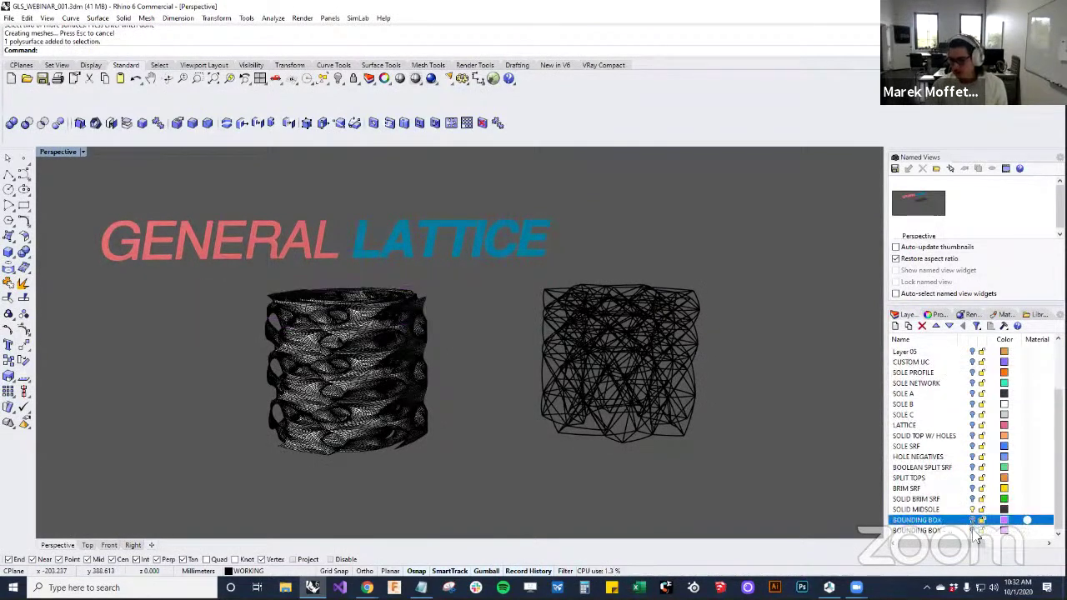
click(973, 531)
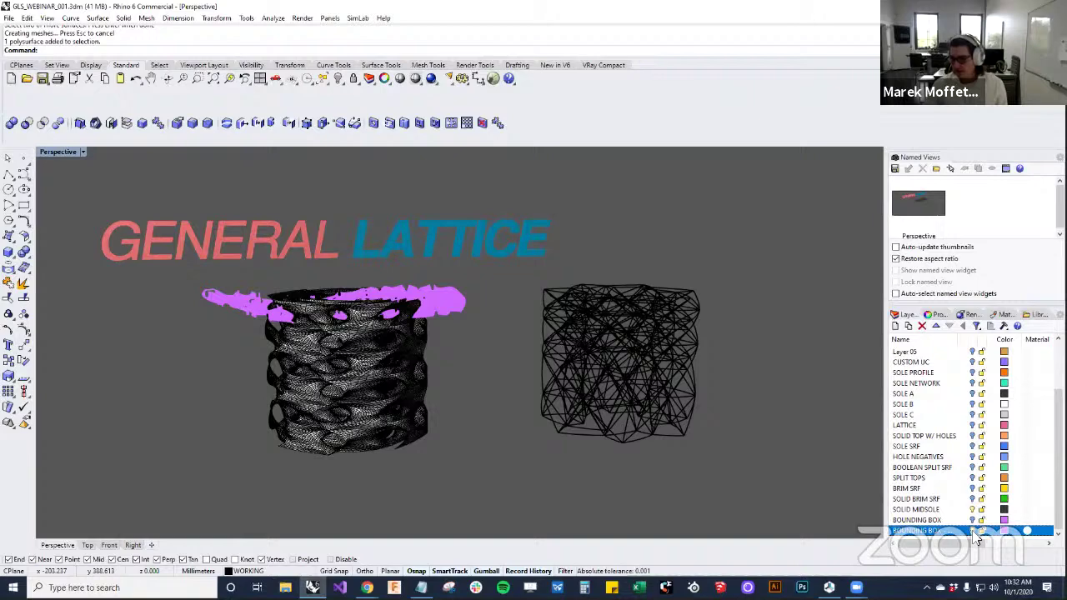
click(971, 530)
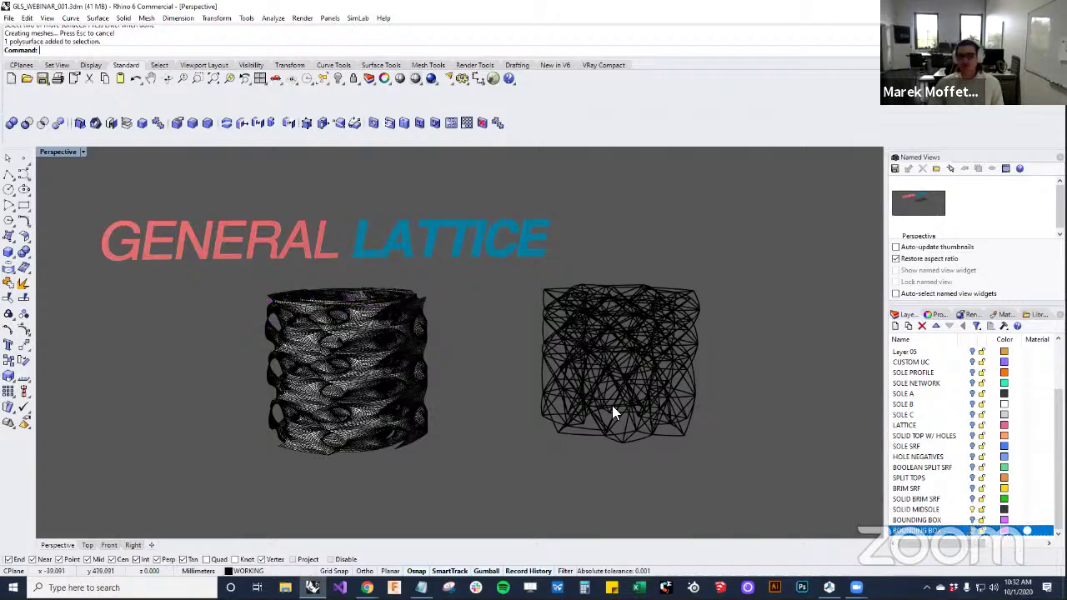
Launch Grasshopper, skip all conflicting components, and dismiss the loading warning and the getting-started tutorial browser
right_drag(576, 368, 568, 371)
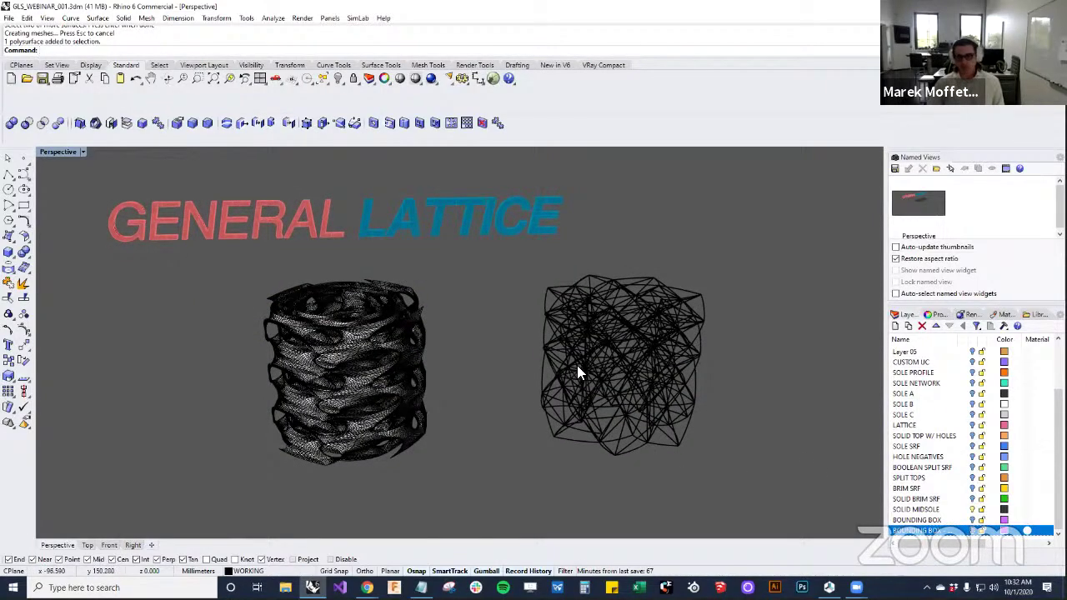
shift+right_drag(657, 364, 683, 372)
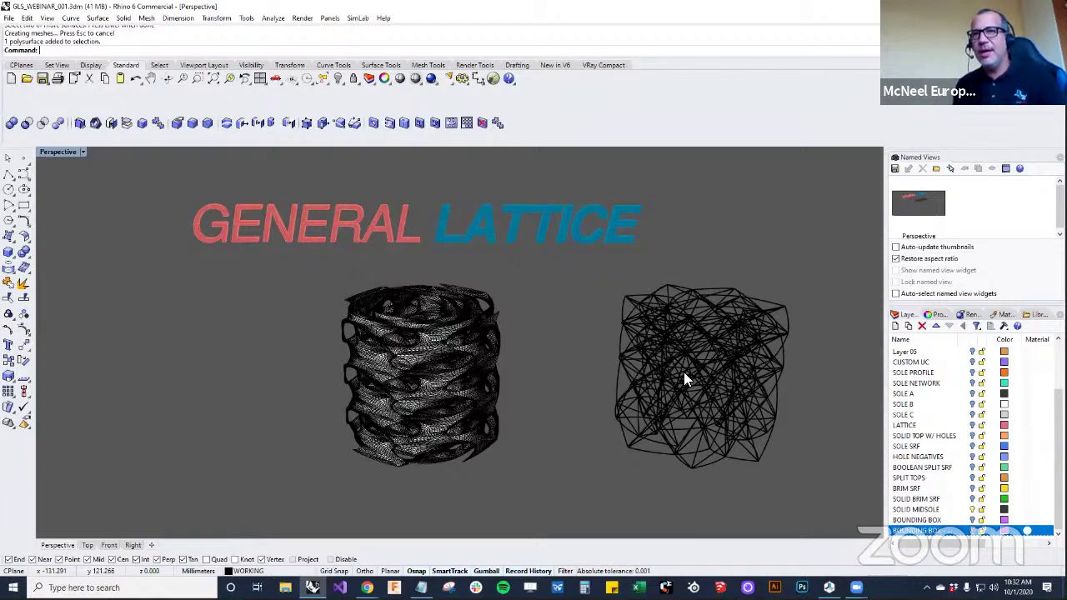
click(492, 79)
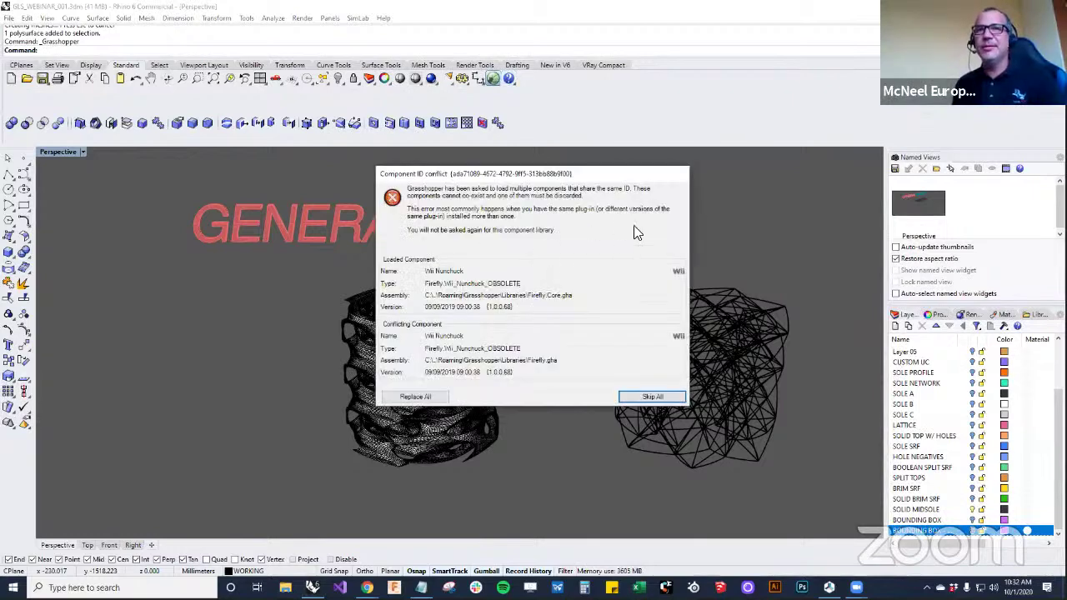
click(652, 397)
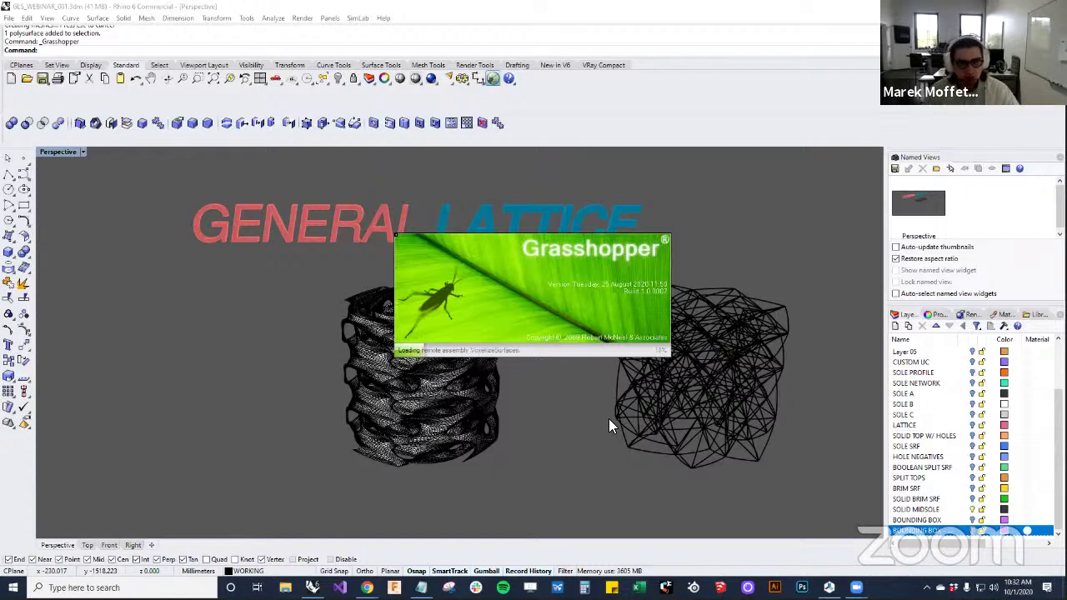
click(635, 397)
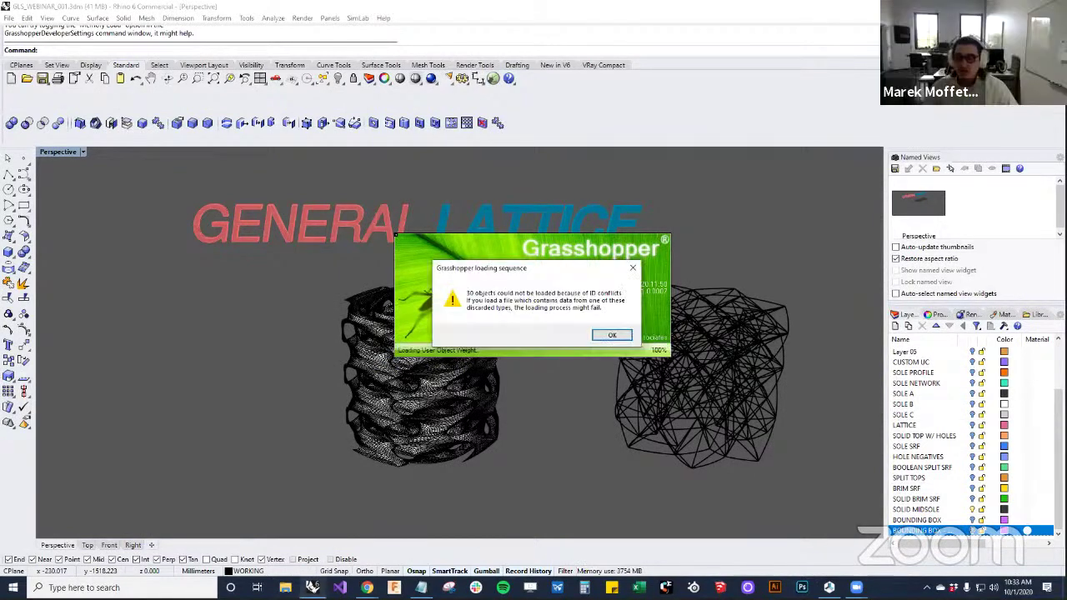
click(614, 335)
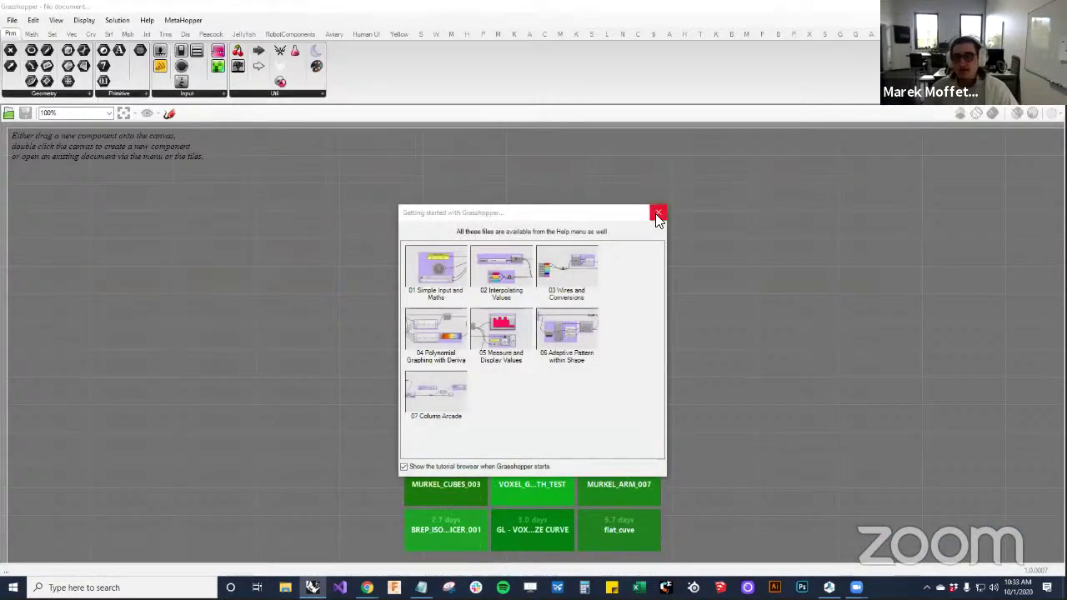
click(657, 215)
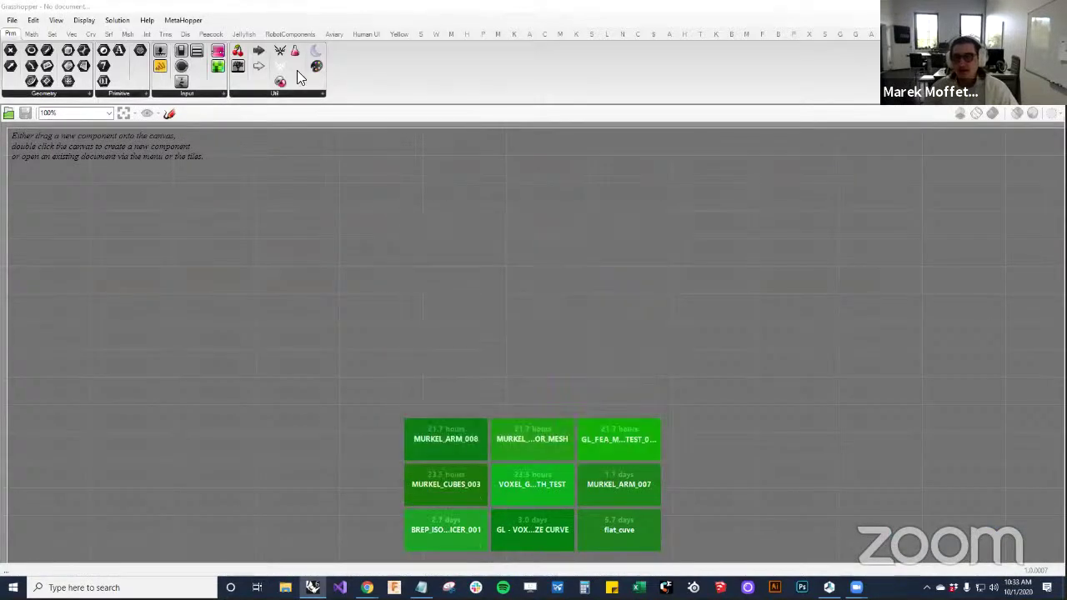
Restore the Grasshopper window and narrow it so it sits side by side with the Rhino viewport
double_click(305, 17)
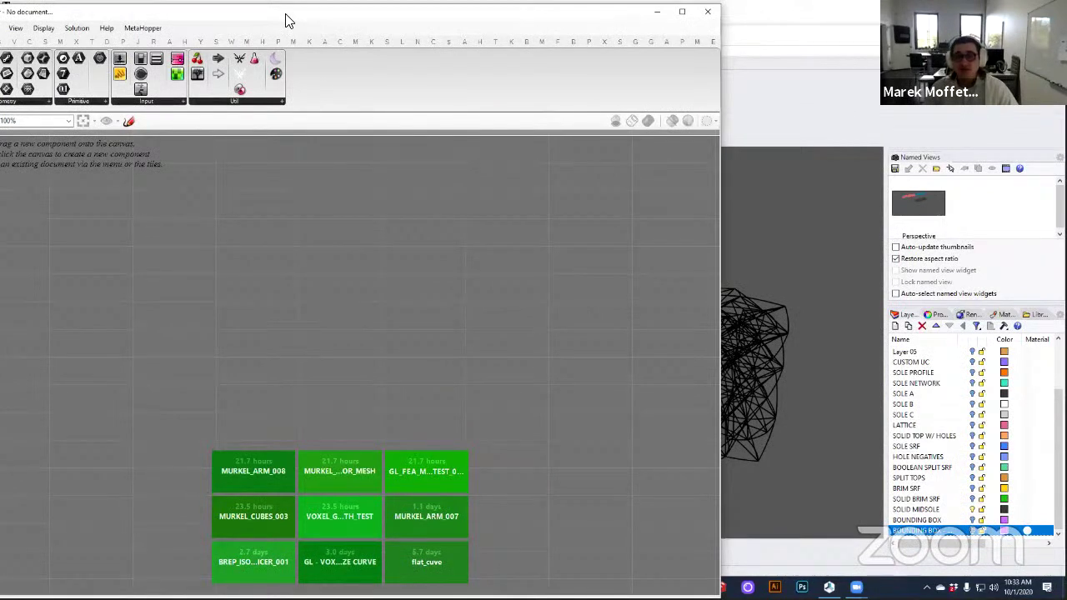
drag(245, 18, 285, 14)
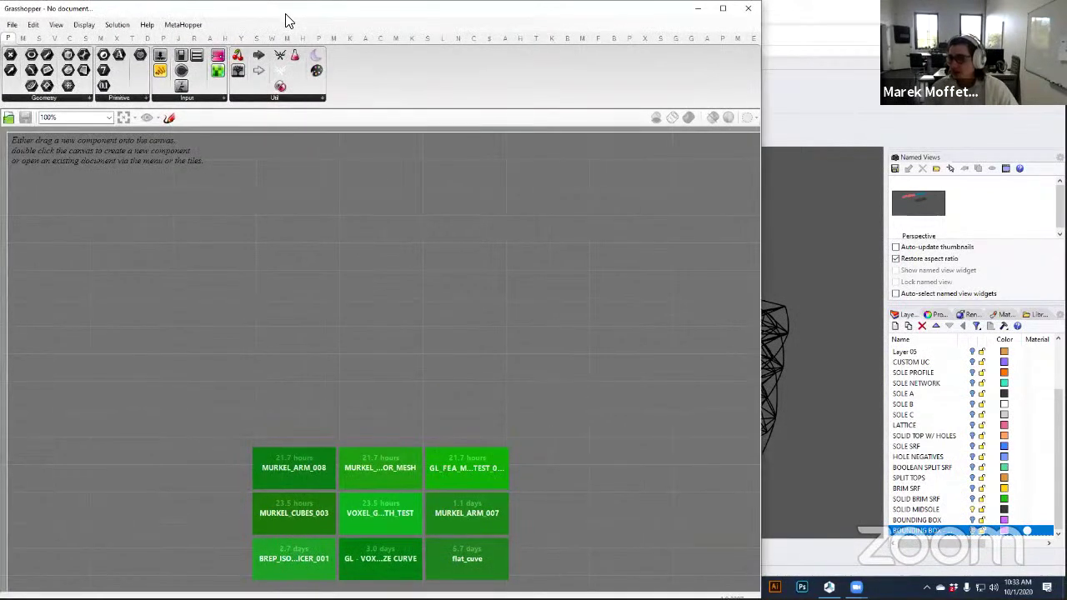
click(852, 167)
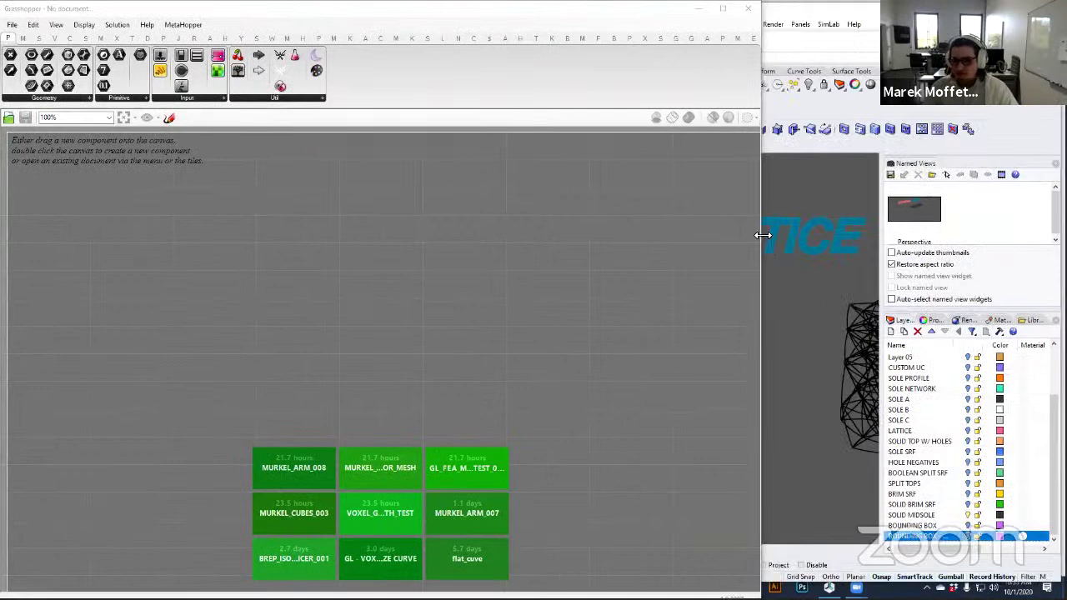
drag(760, 234, 452, 234)
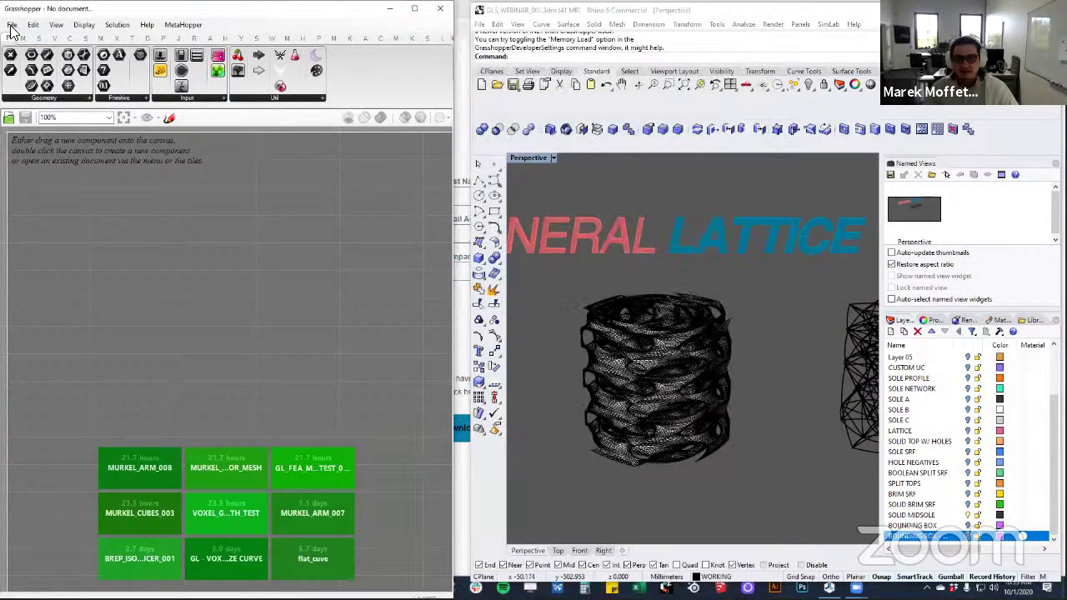
Open the GL - VOXELIZE CURVE definition from the Documents > Design > Internal > R&D > TOOLS folder
click(13, 24)
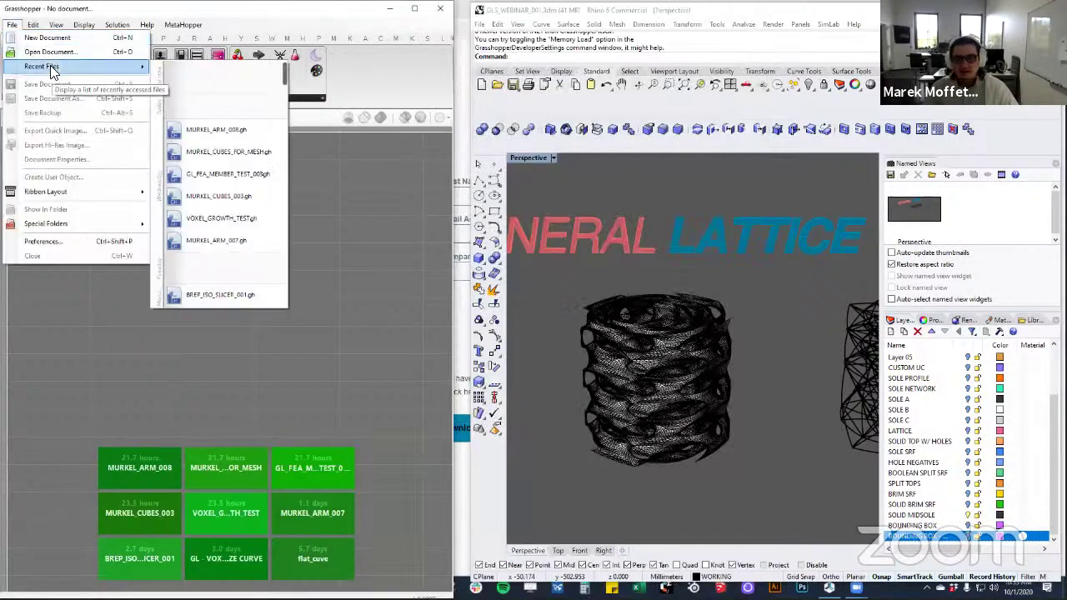
click(48, 52)
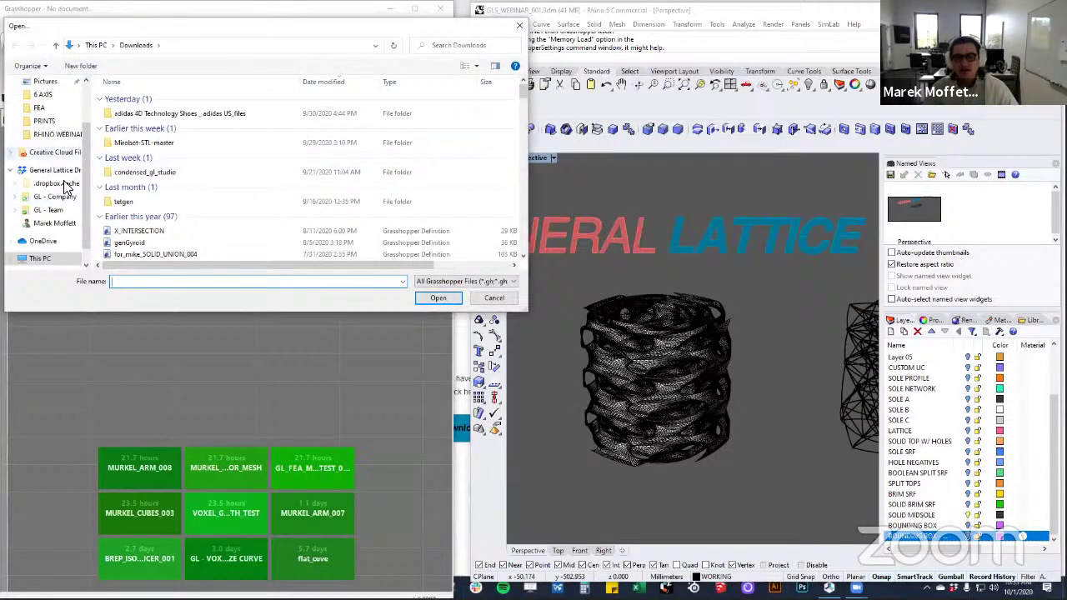
click(44, 121)
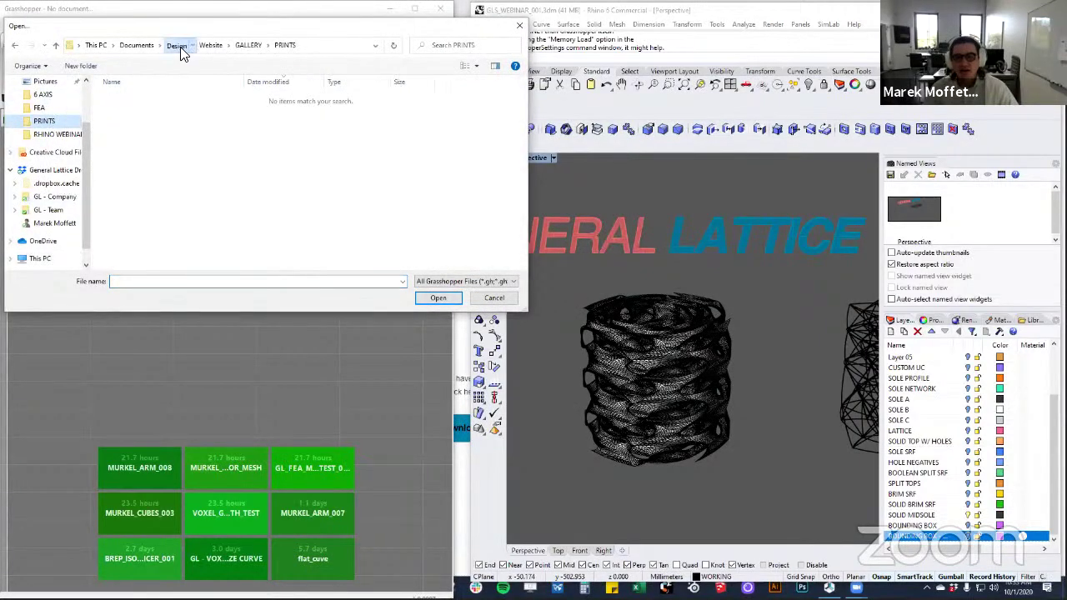
click(176, 45)
scroll(162, 146, up, 4)
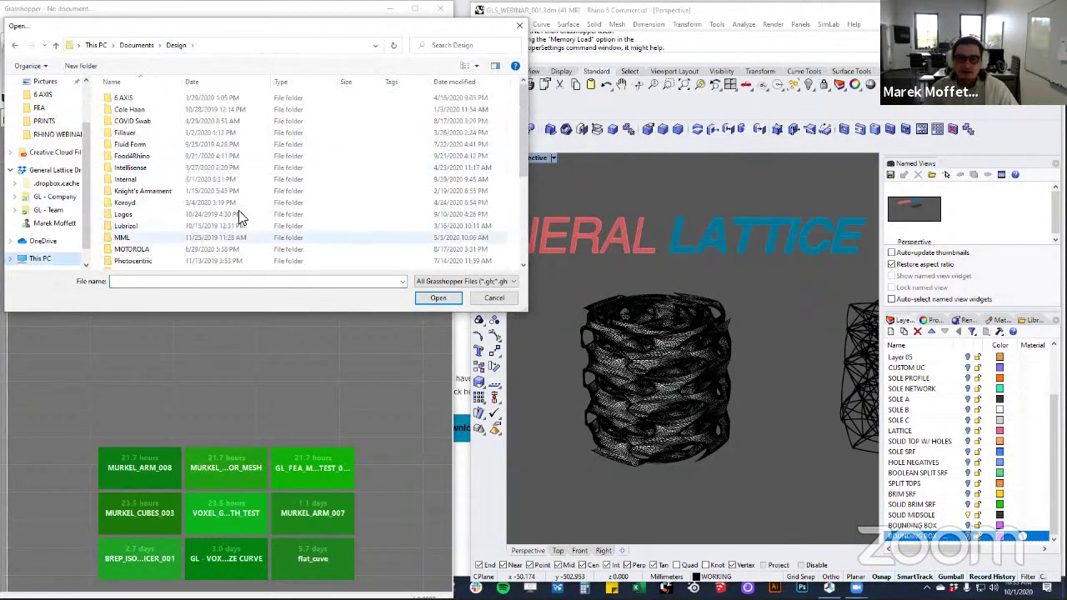
scroll(157, 211, down, 5)
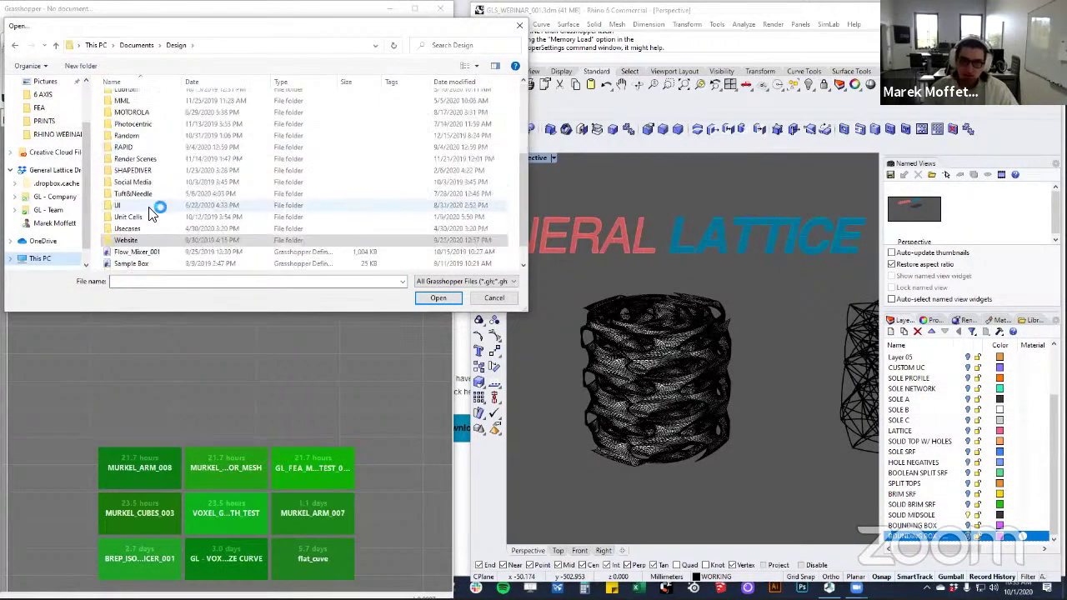
scroll(151, 215, up, 3)
double_click(142, 142)
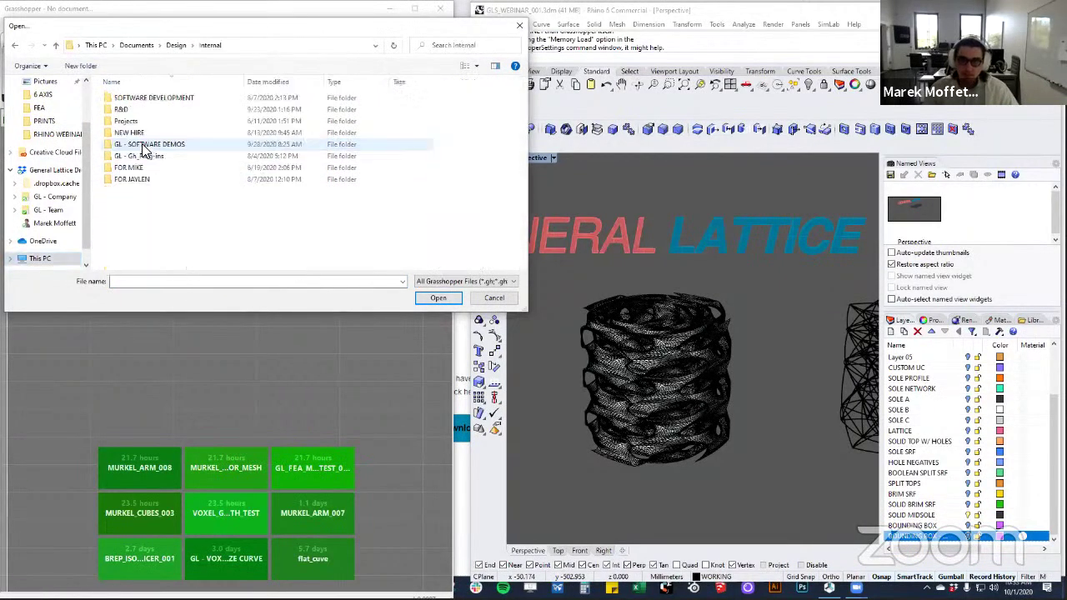
double_click(145, 108)
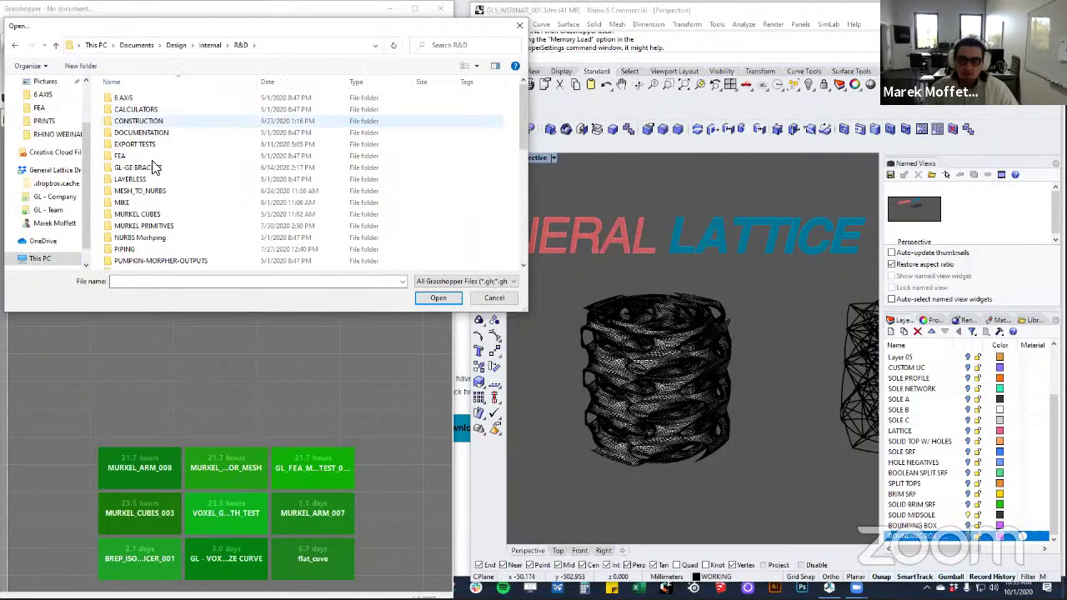
scroll(157, 216, down, 2)
double_click(152, 228)
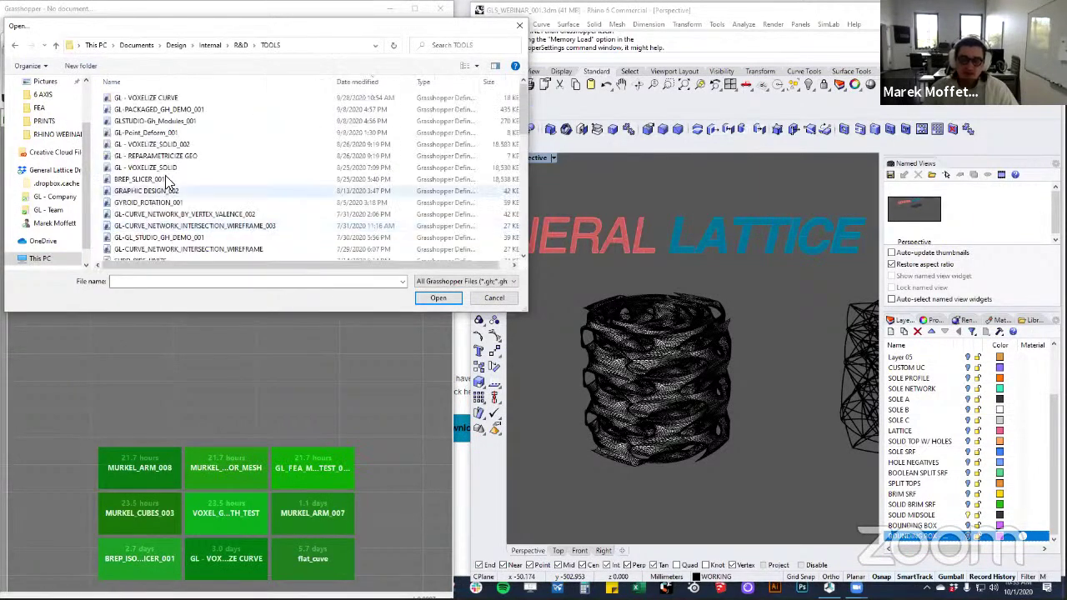
click(167, 98)
click(439, 297)
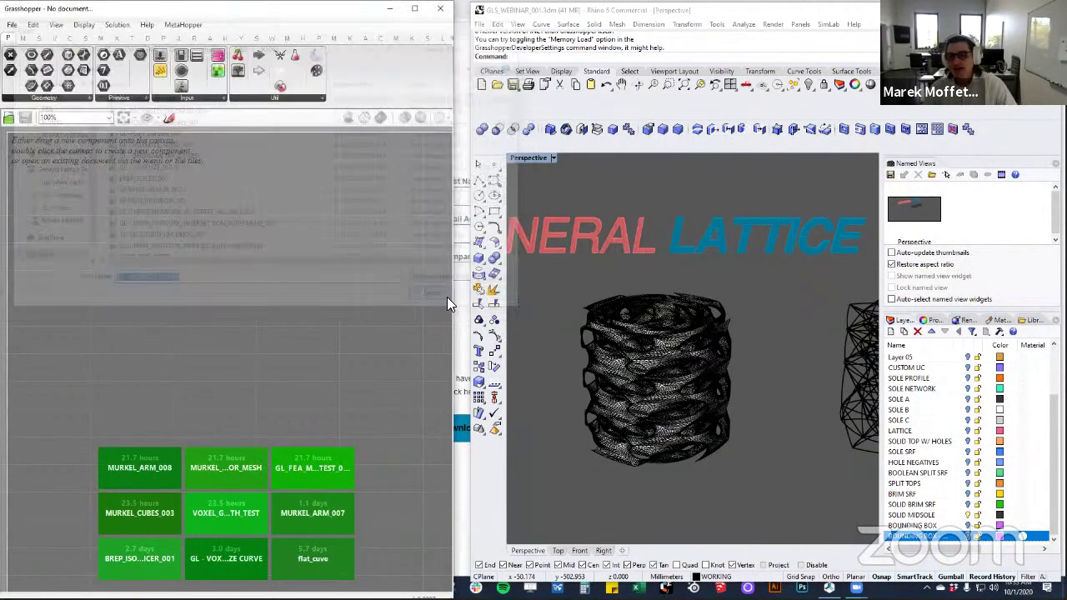
scroll(255, 379, down, 5)
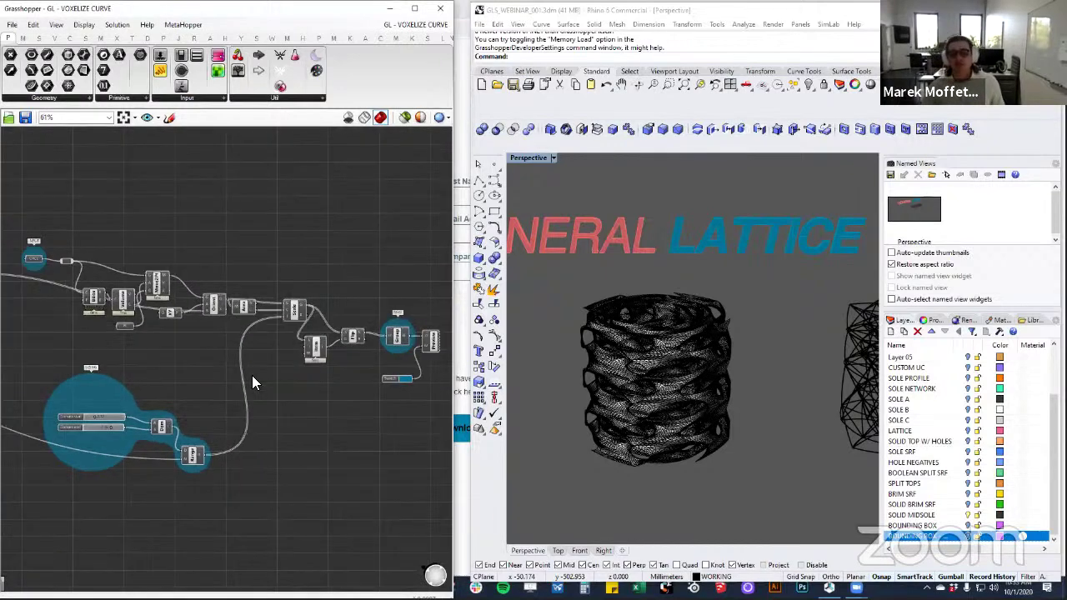
right_drag(315, 392, 339, 399)
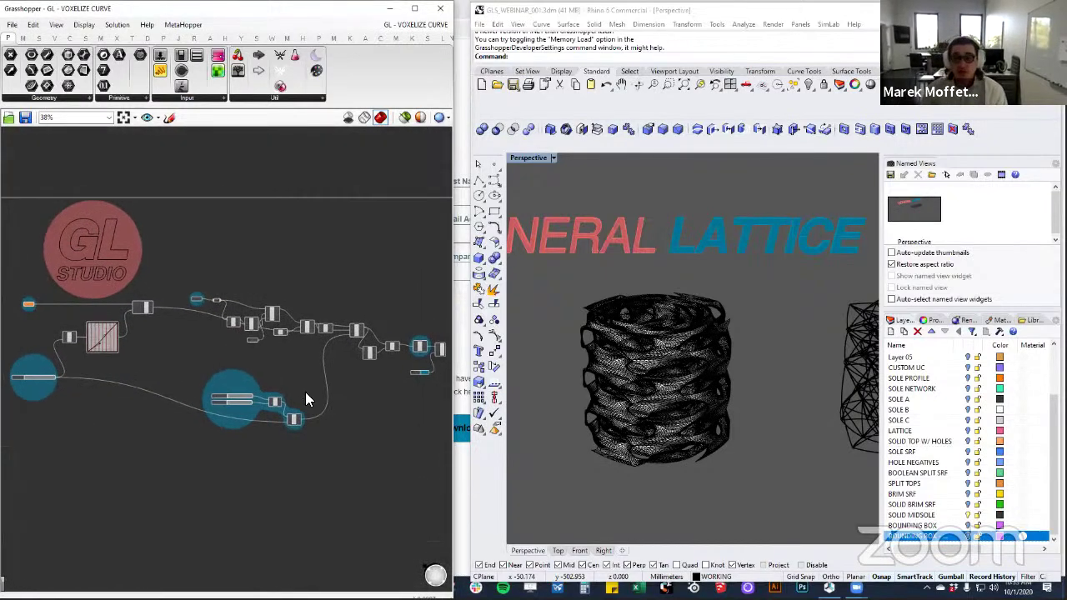
Delete both cylindrical lattices, the gyroid and the Octet wireframe, from the Rhino model
mouse_move(709, 424)
right_down()
mouse_move(720, 442)
mouse_move(725, 427)
right_up()
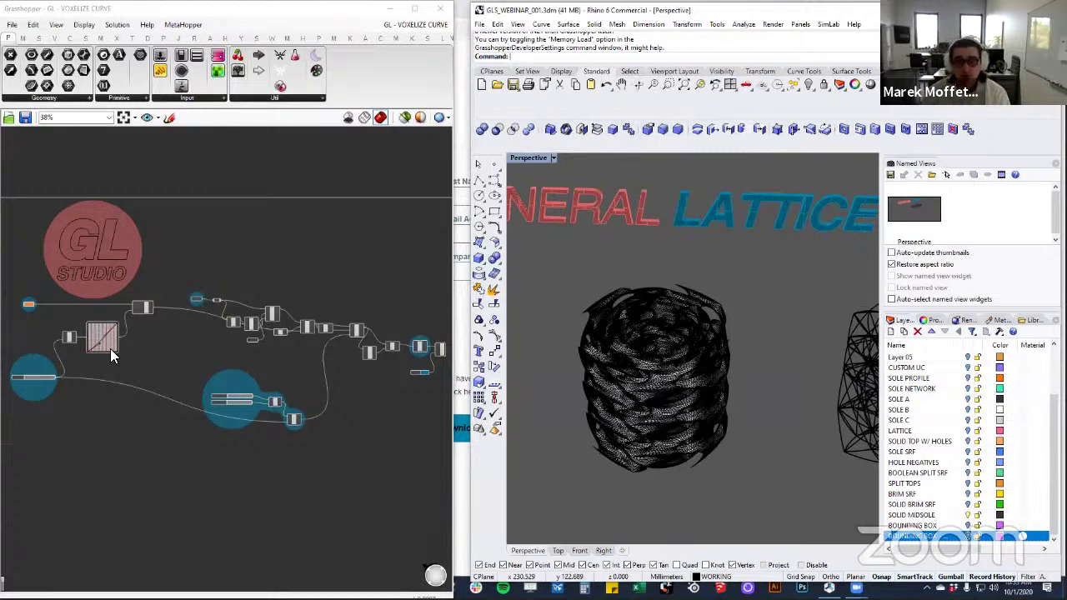
scroll(659, 363, down, 4)
right_drag(667, 399, 668, 399)
click(668, 398)
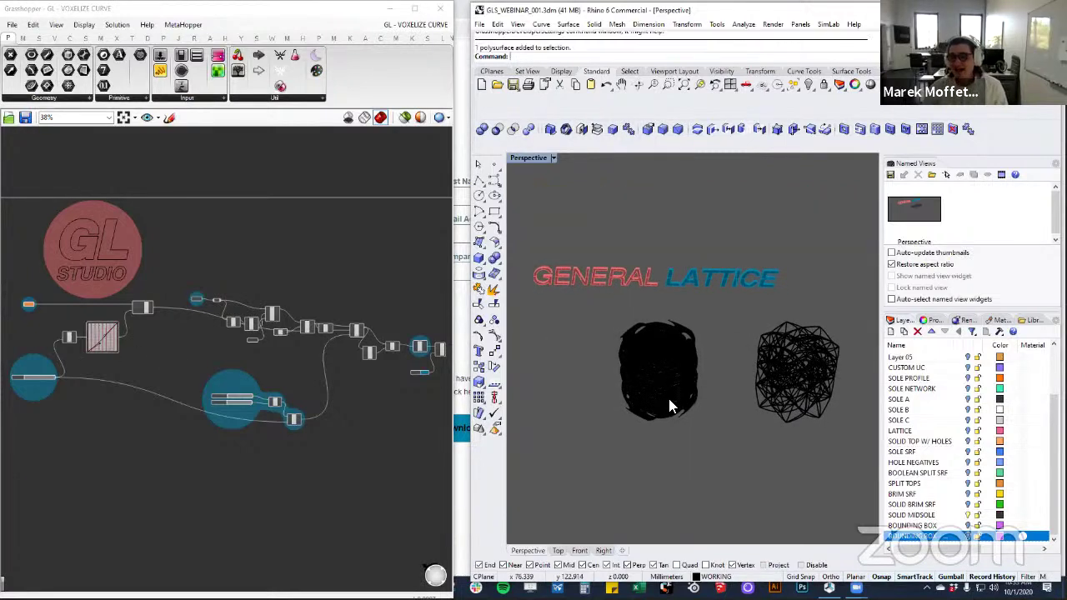
key(Delete)
click(807, 360)
key(Delete)
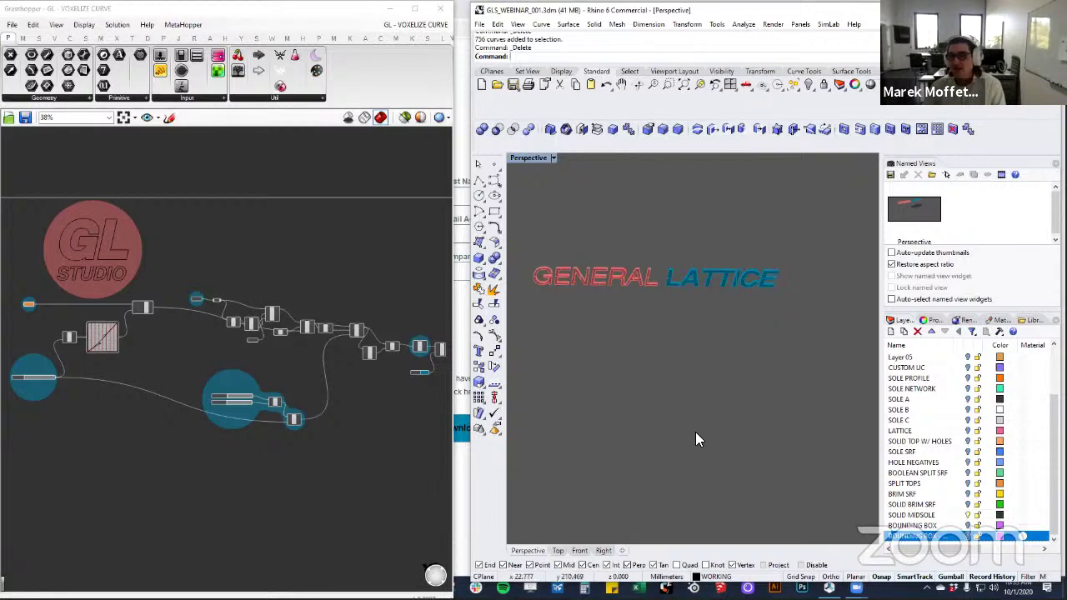
Switch the Perspective viewport's display mode to Wireframe
right_drag(695, 432, 658, 405)
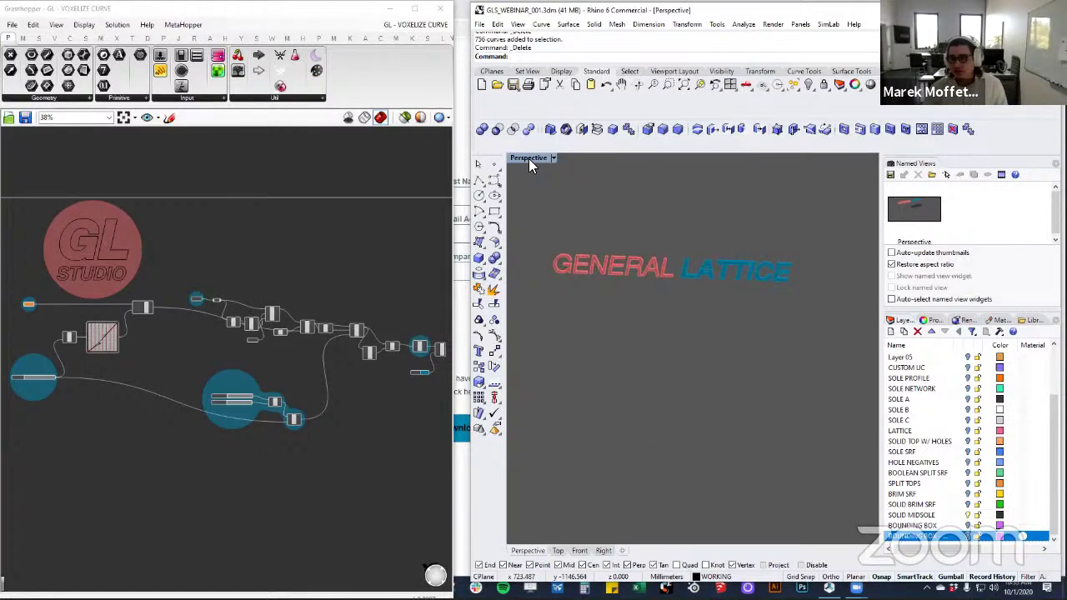
click(560, 70)
click(527, 85)
scroll(671, 383, up, 4)
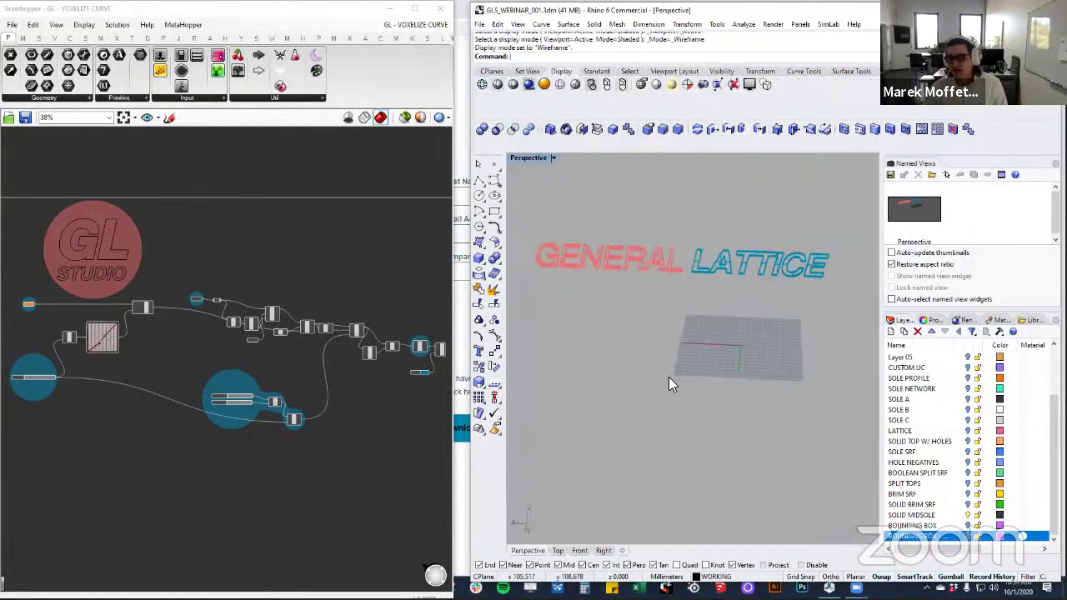
Draw an open, wavy degree 3 curve with five control points beside and across the construction plane grid
text(curve)
key(Return)
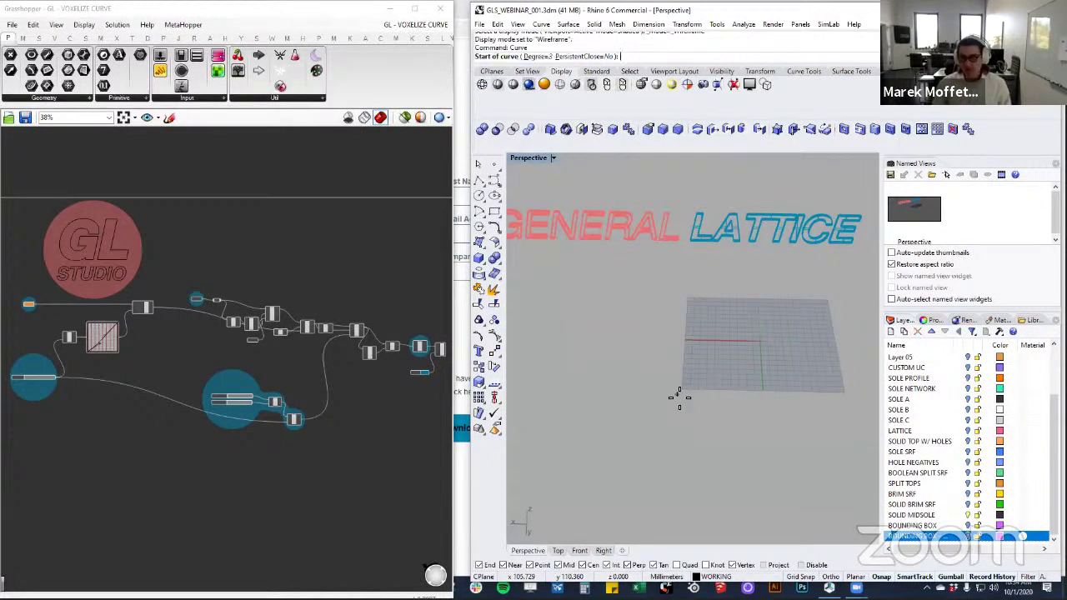
click(584, 371)
click(652, 433)
click(668, 348)
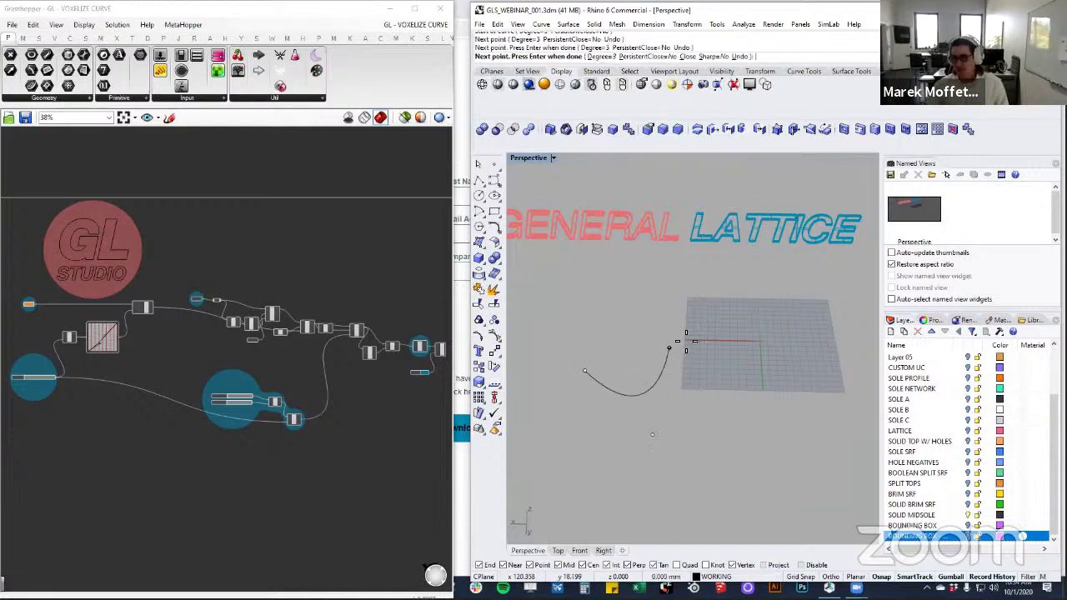
click(729, 325)
click(792, 374)
key(Return)
Raise an interior control point of the new curve vertically above the construction plane
right_drag(765, 438, 718, 321)
click(719, 319)
drag(728, 320, 719, 214)
click(685, 380)
right_drag(684, 380, 715, 395)
click(708, 388)
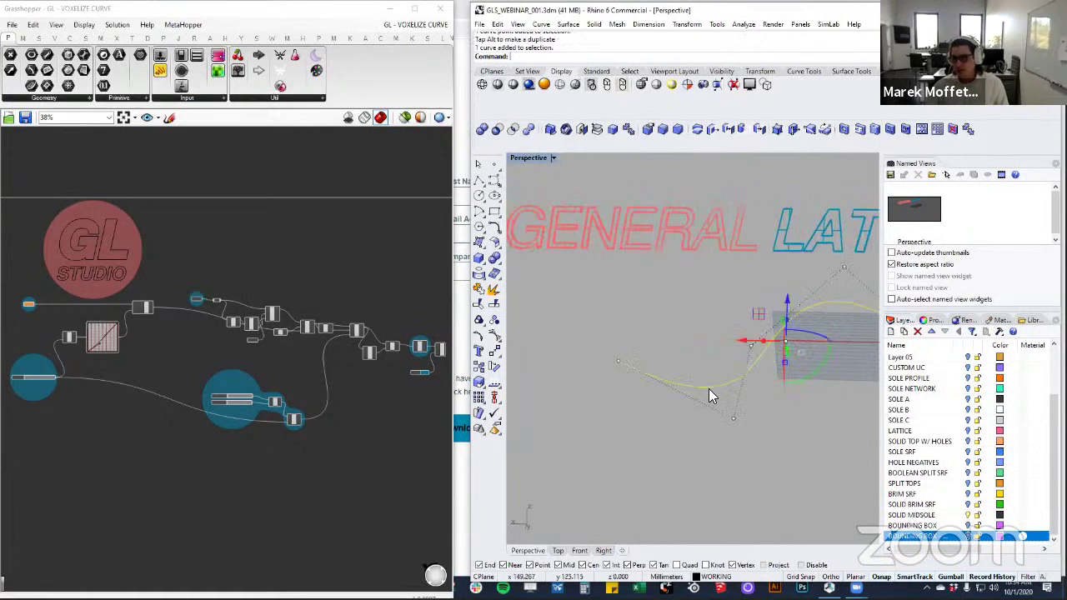
Move further interior control points to bend the curve more strongly in three dimensions
click(730, 417)
click(722, 386)
click(732, 417)
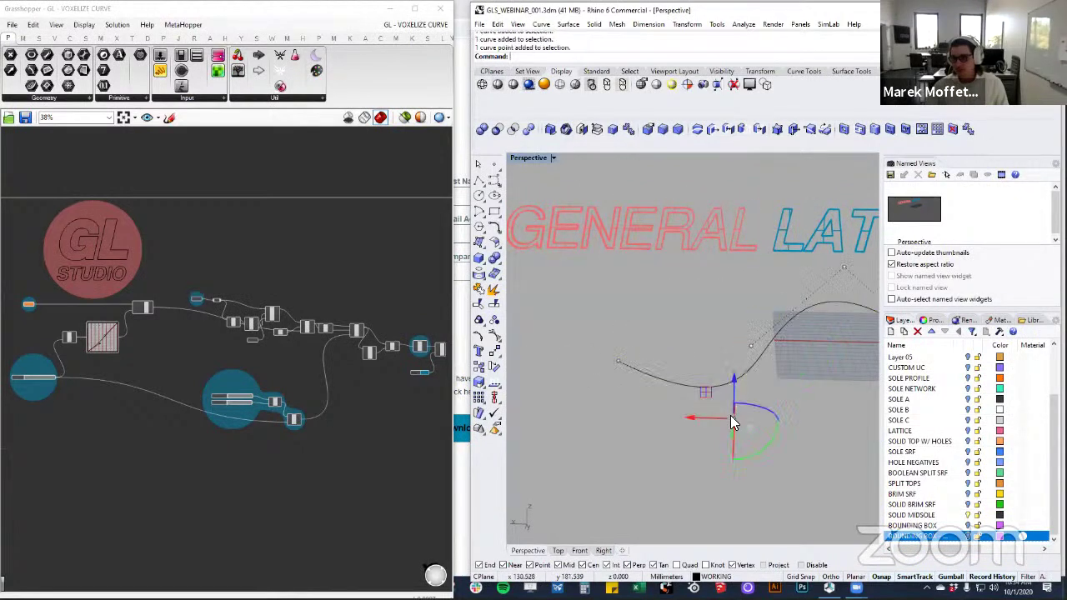
right_drag(731, 417, 698, 248)
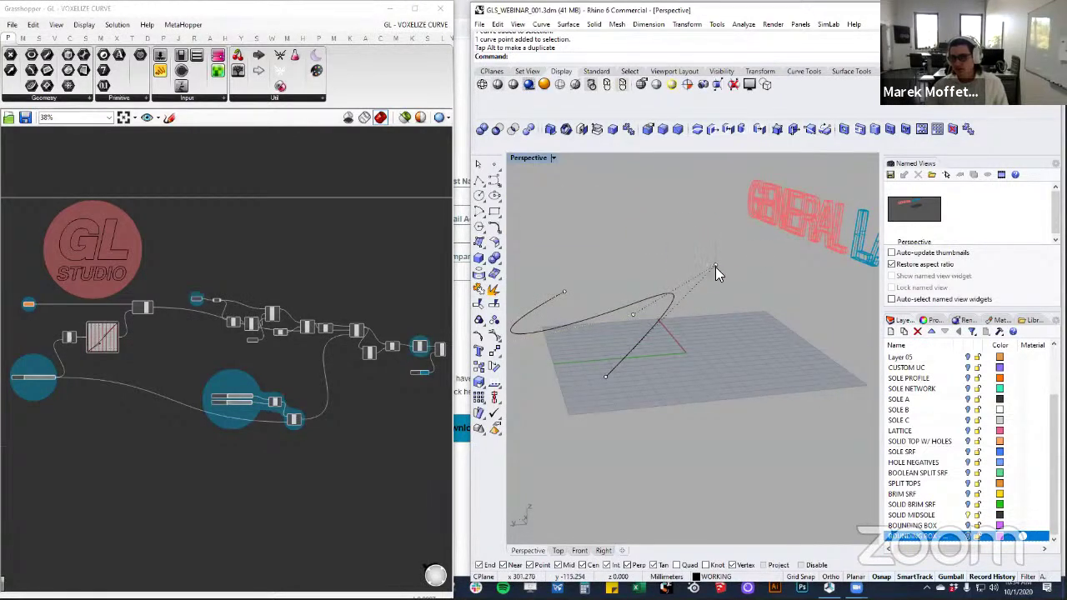
click(715, 267)
drag(681, 268, 608, 270)
Assign the newly drawn 3D curve as the single curve of the definition's Crv input parameter
right_drag(667, 358, 705, 309)
click(704, 318)
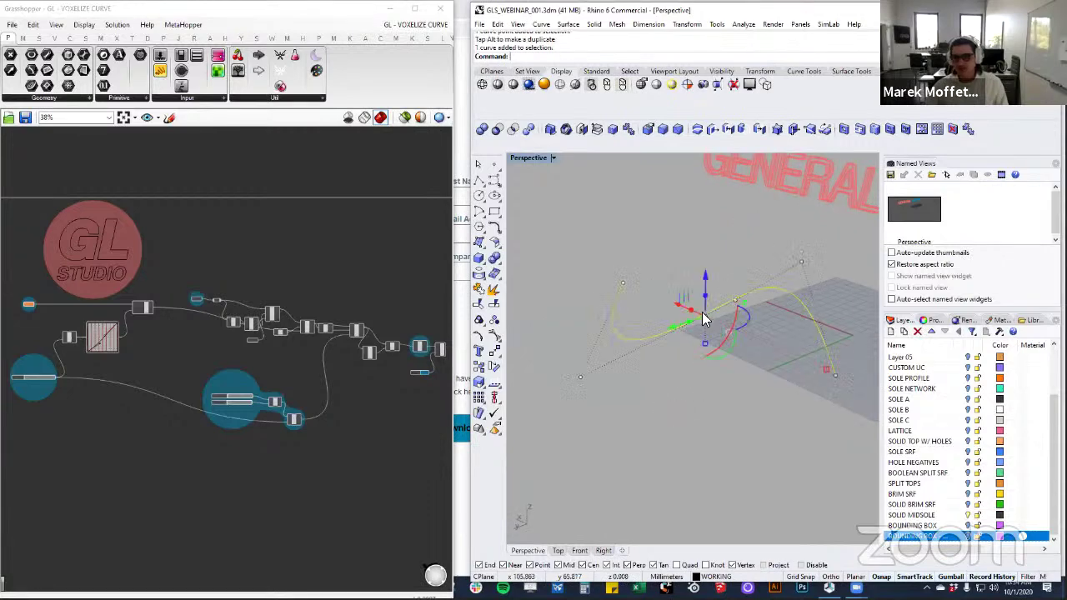
scroll(113, 312, up, 8)
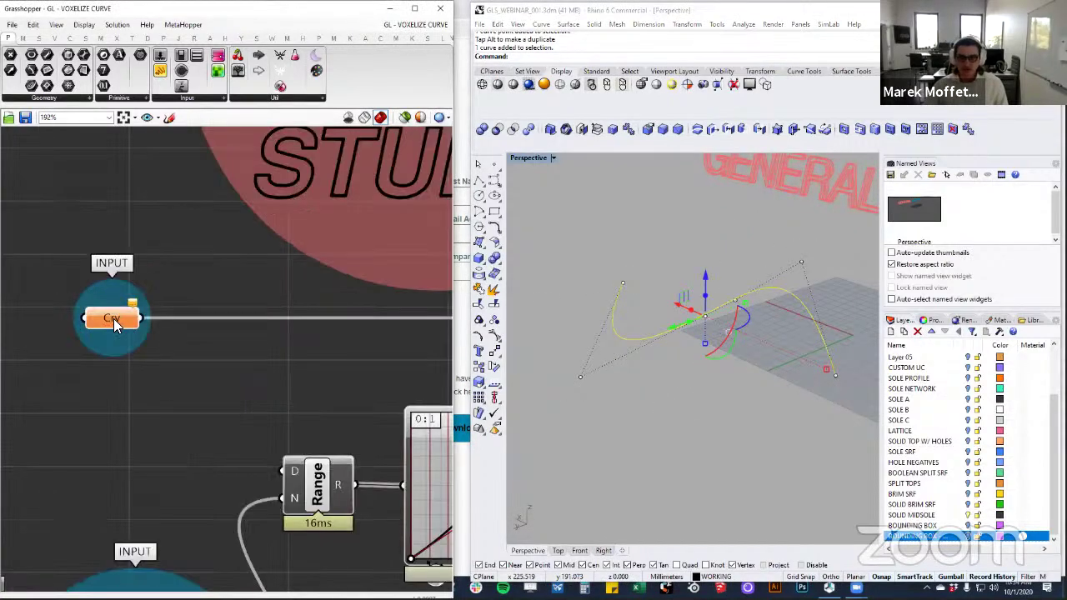
right_click(114, 318)
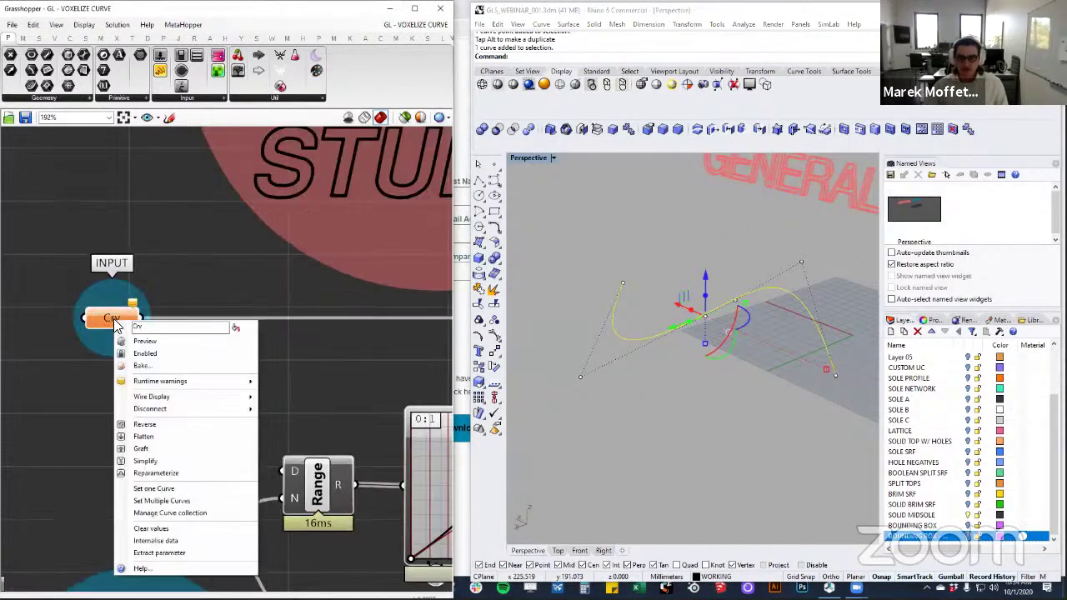
click(194, 487)
Turn on the preview of the Preview component at the end of the definition to show the surfaces along the curve
scroll(241, 354, down, 6)
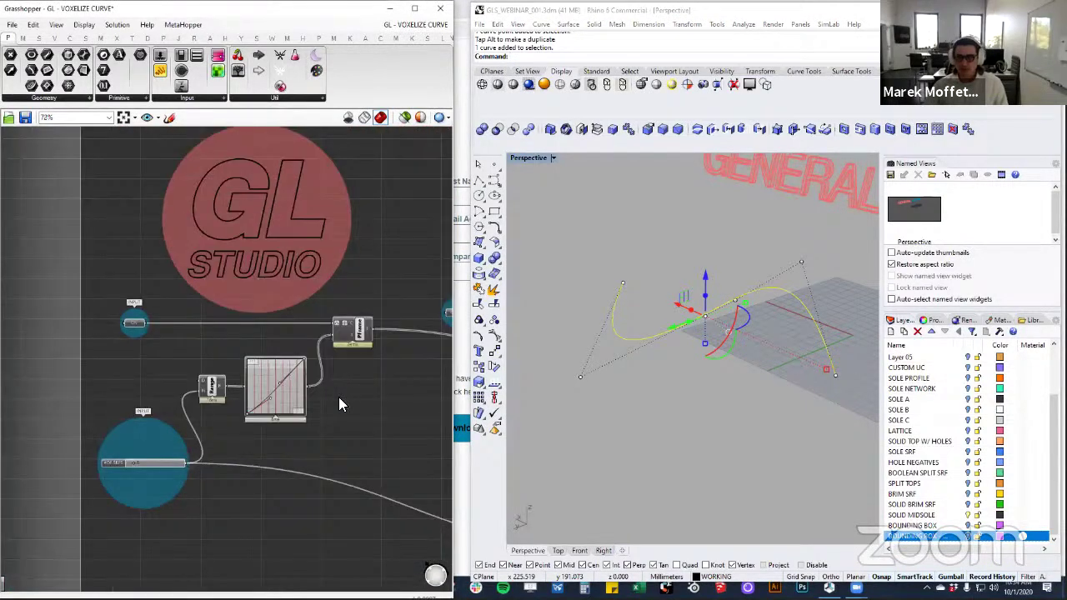
scroll(317, 364, down, 1)
right_drag(358, 364, 79, 330)
scroll(79, 330, down, 2)
scroll(308, 342, up, 6)
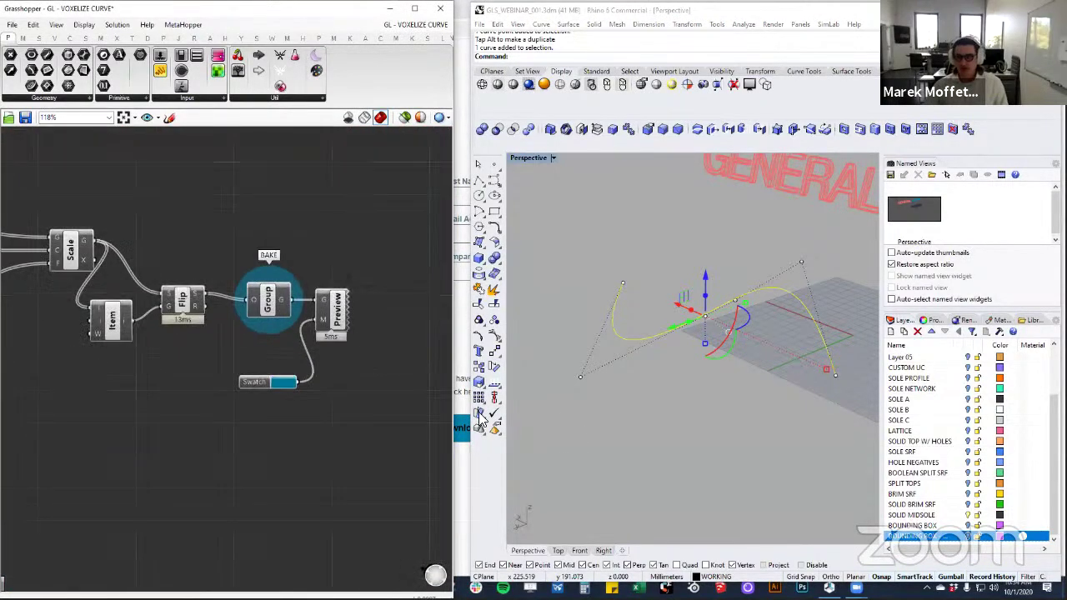
click(633, 439)
right_click(337, 315)
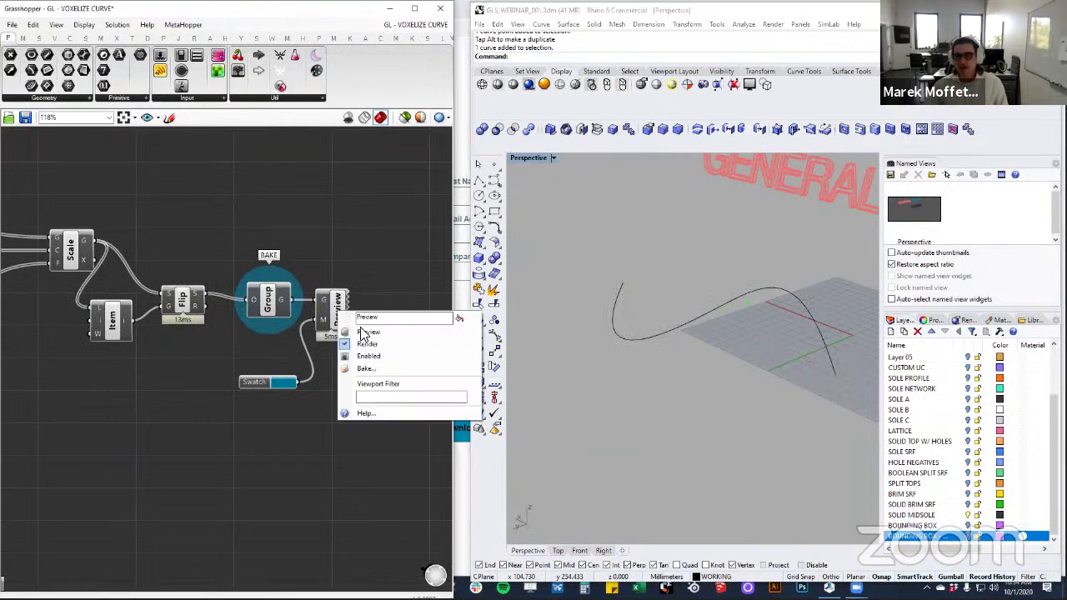
click(367, 335)
right_drag(707, 362, 812, 349)
Adjust the upper handle of the graph mapper's curve and set #OF SRFS to 11
scroll(239, 417, down, 3)
right_drag(115, 428, 356, 386)
right_drag(165, 386, 380, 385)
scroll(351, 318, up, 2)
drag(362, 290, 372, 259)
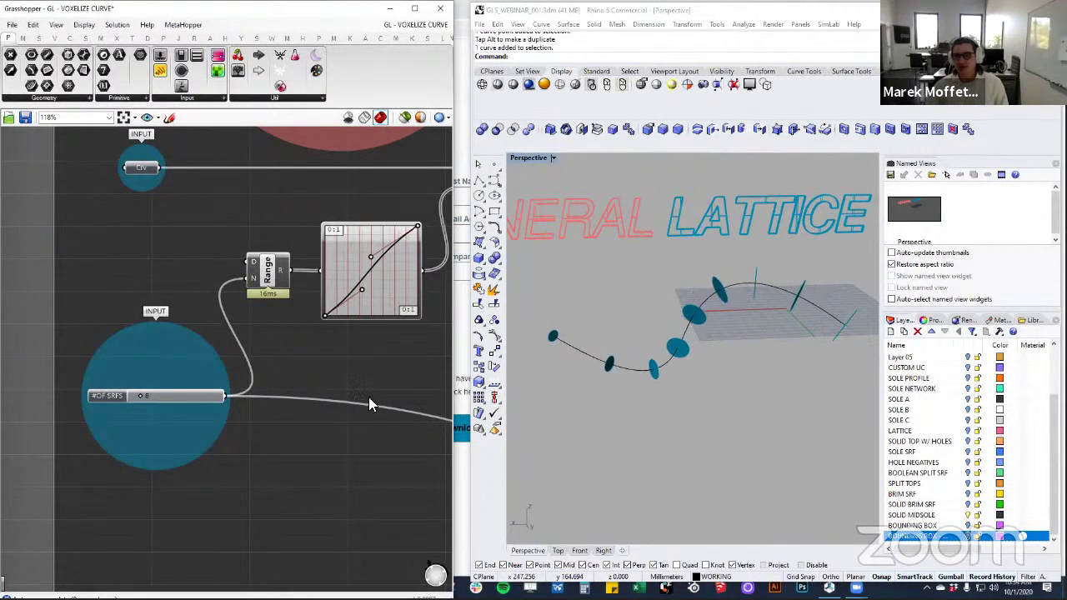
mouse_move(145, 395)
mouse_down()
mouse_move(158, 395)
mouse_move(145, 397)
mouse_up()
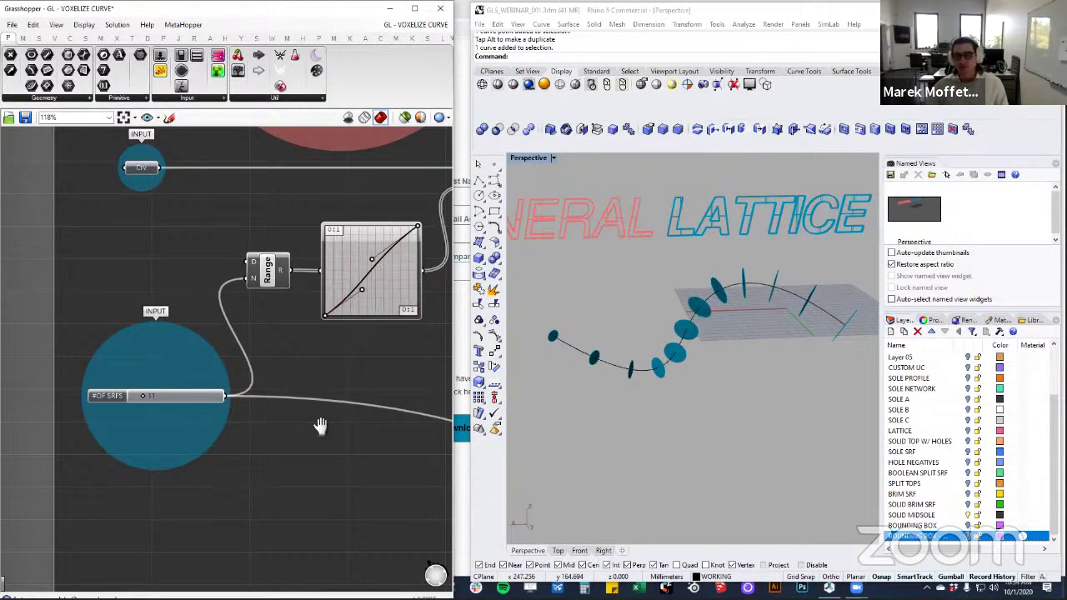
Widen the SIZING domain of the surfaces by lowering Domain start and raising Domain end
right_drag(321, 424, 98, 351)
scroll(230, 345, down, 2)
right_drag(325, 335, 132, 325)
right_drag(275, 444, 206, 425)
scroll(254, 417, up, 6)
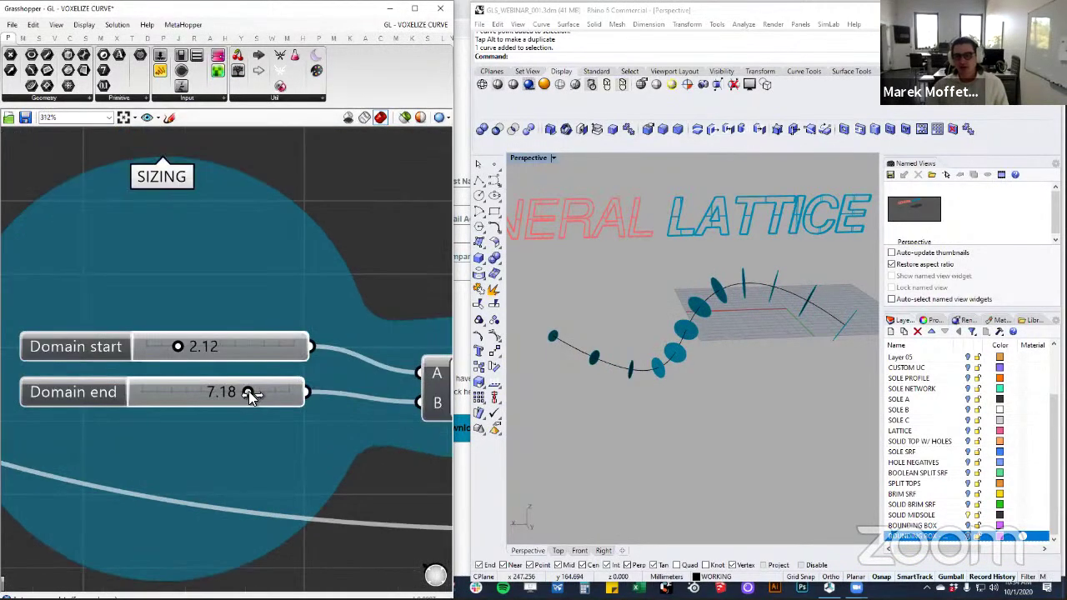
mouse_move(250, 392)
mouse_down()
mouse_move(263, 397)
mouse_move(239, 395)
mouse_up()
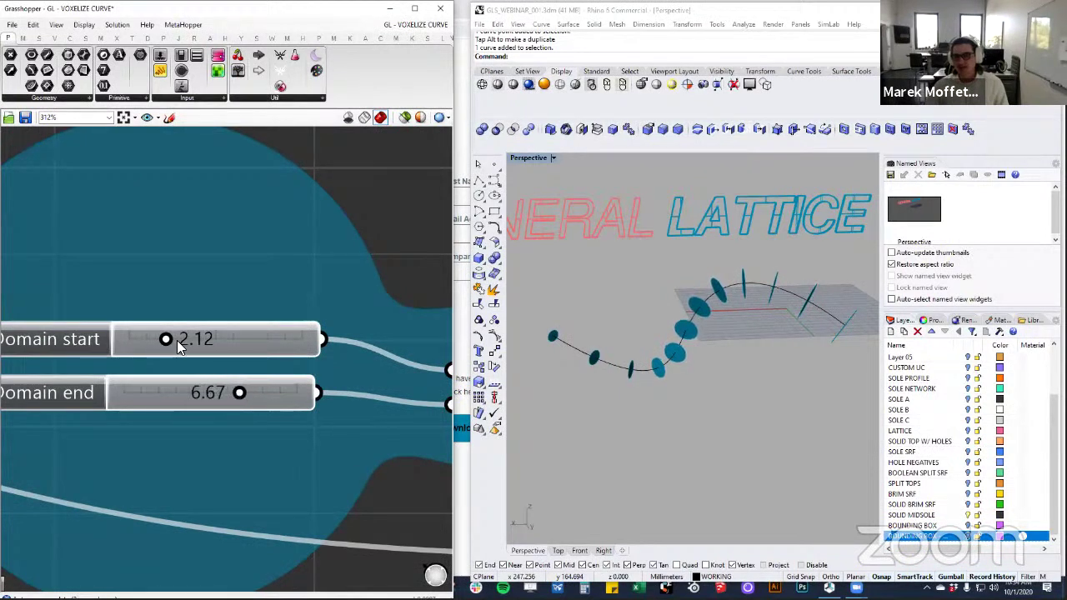
mouse_move(167, 340)
mouse_down()
mouse_move(140, 343)
mouse_move(156, 344)
mouse_up()
mouse_move(255, 400)
mouse_down()
mouse_move(298, 392)
mouse_move(267, 391)
mouse_up()
Bake the surfaces from the Group component marked BAKE into the Rhino model
scroll(159, 345, down, 5)
scroll(326, 366, down, 2)
right_drag(329, 360, 129, 349)
right_drag(350, 265, 116, 340)
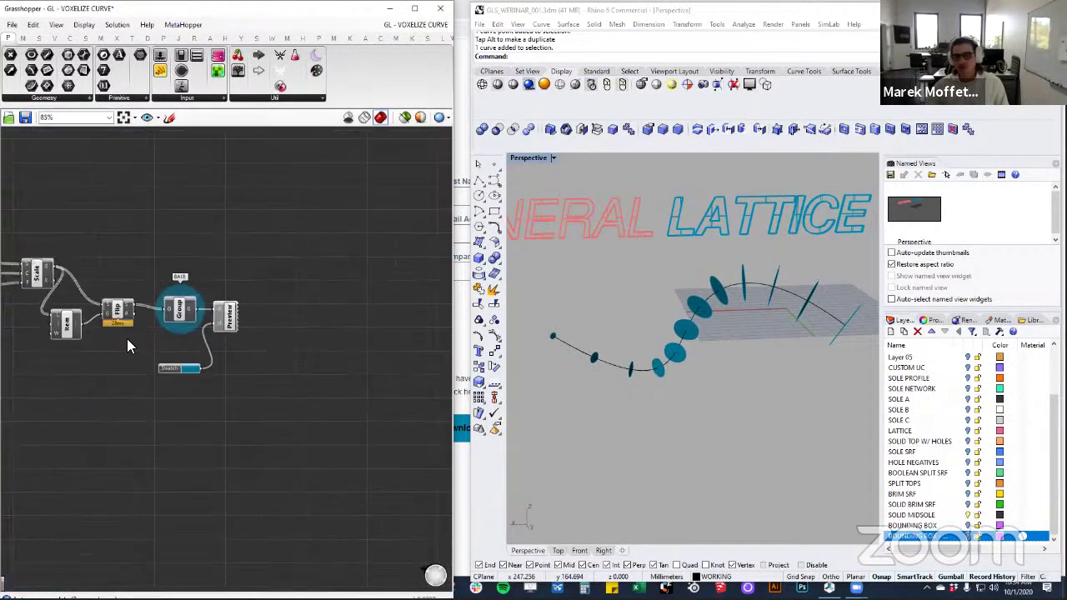
scroll(171, 306, up, 4)
right_click(197, 310)
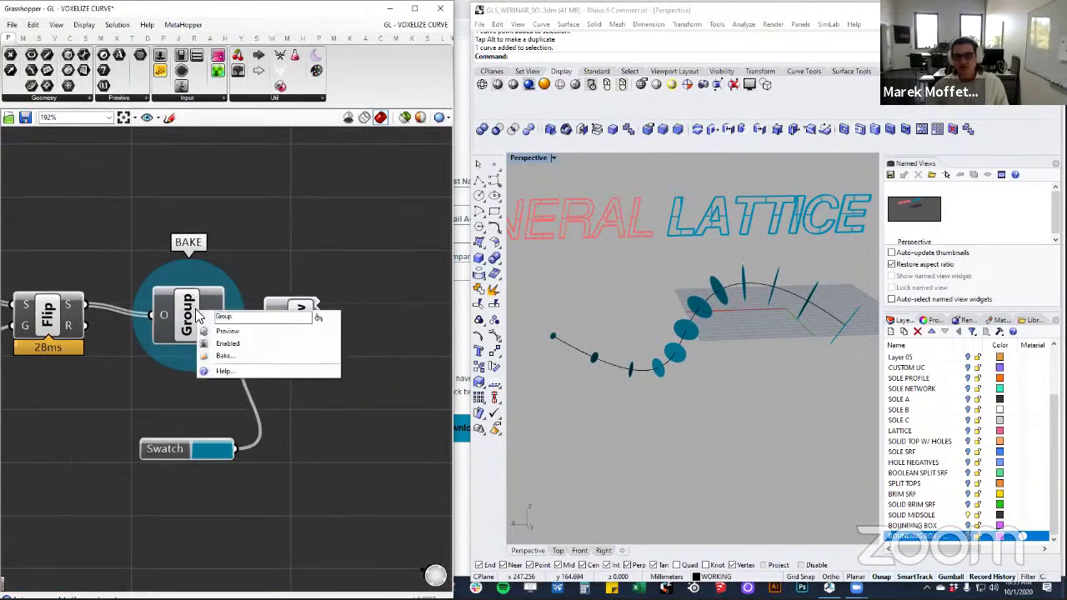
click(223, 355)
click(244, 463)
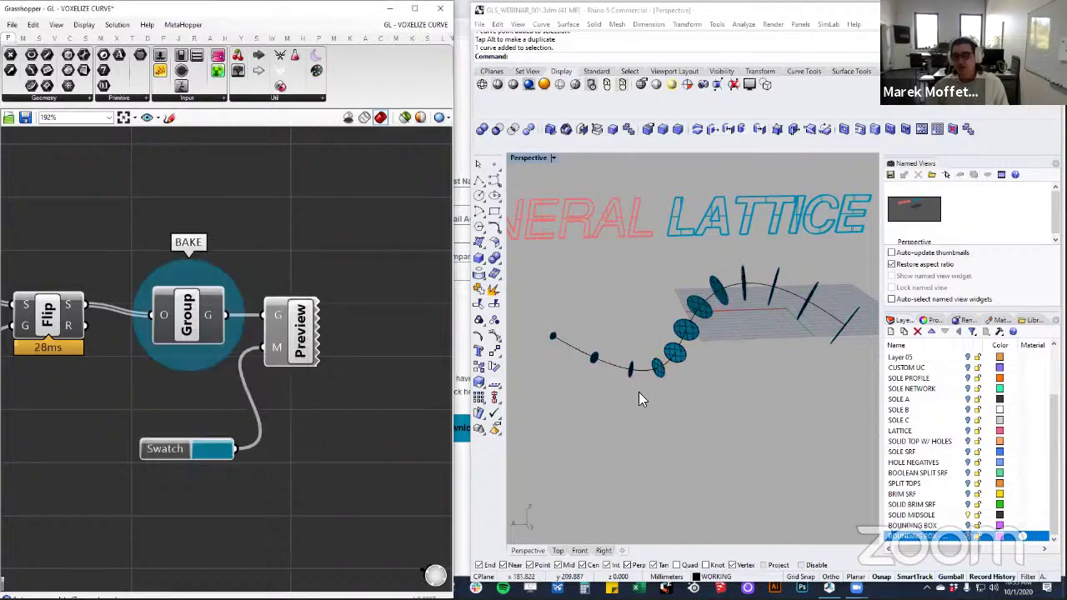
scroll(712, 416, down, 4)
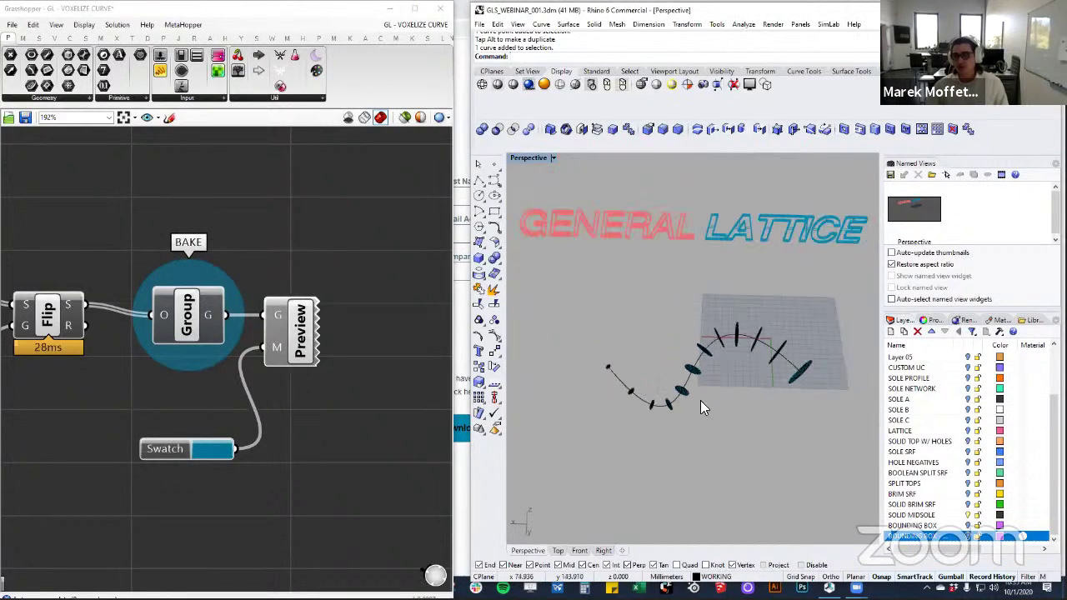
click(684, 392)
right_drag(722, 402, 790, 433)
key(Escape)
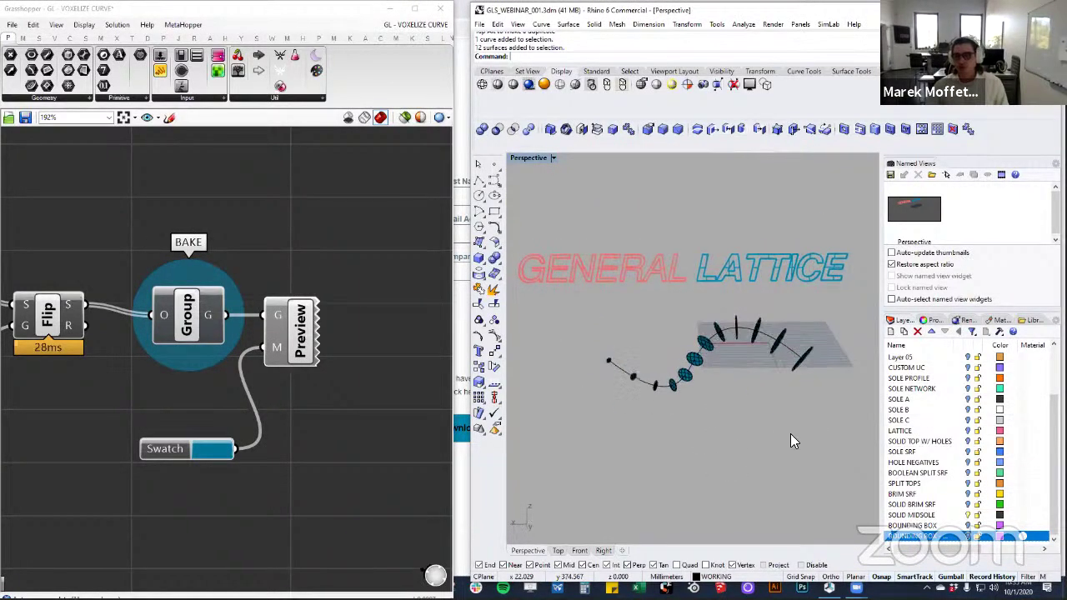
text(LatticeLoft)
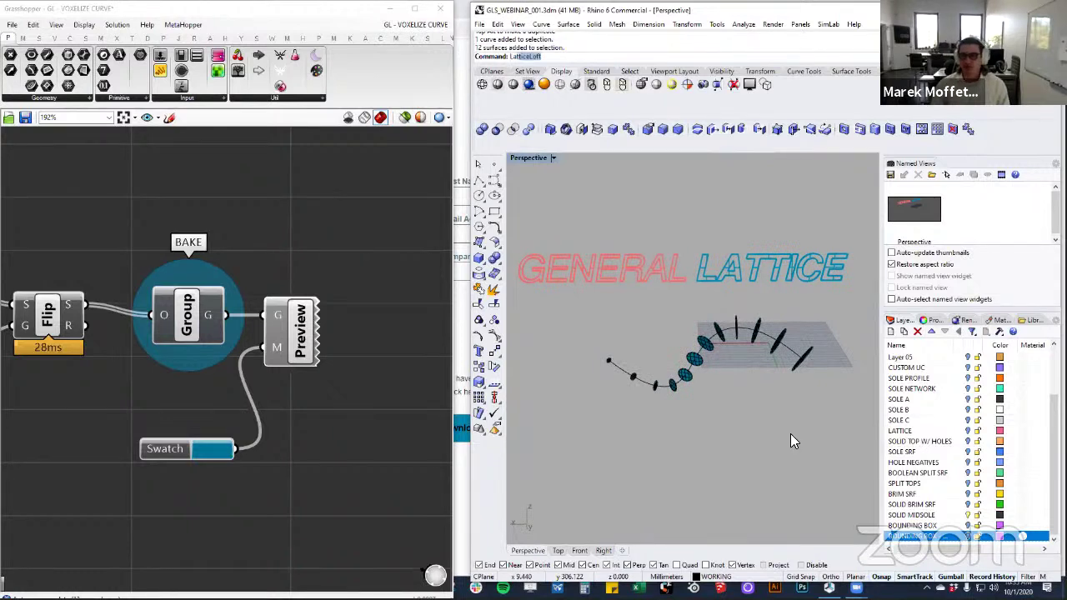
key(Return)
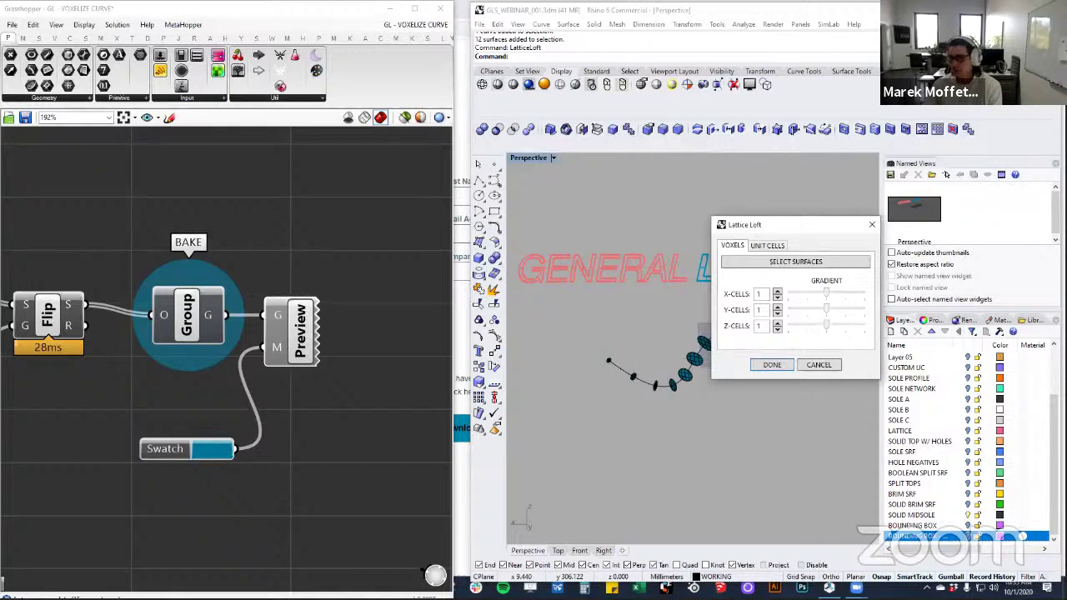
Cancel Lattice Loft and give the model the full screen by maximizing Rhino and minimizing Grasshopper
click(1024, 9)
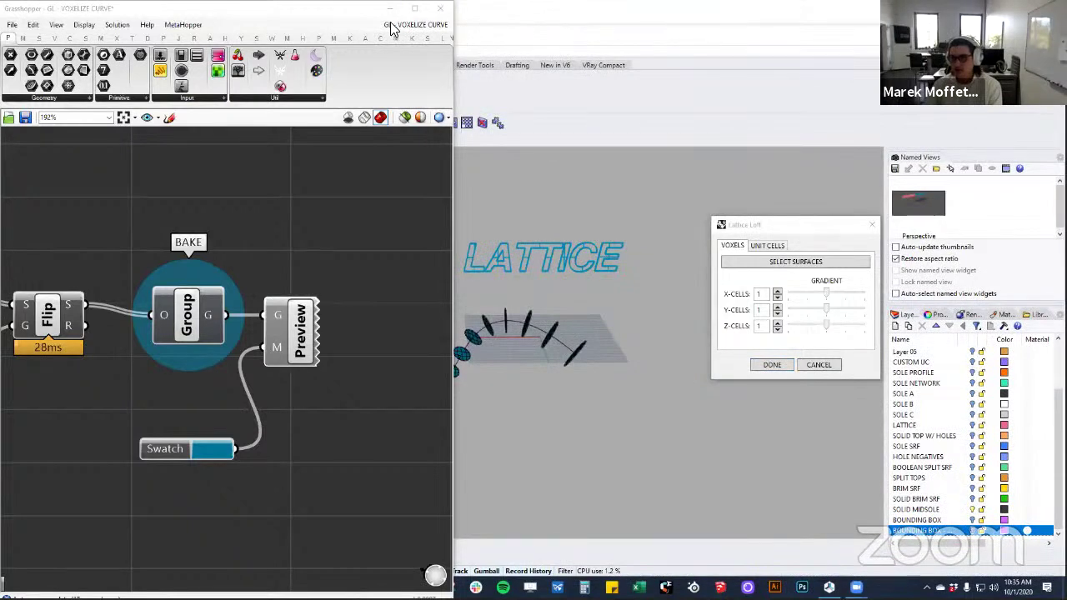
click(823, 365)
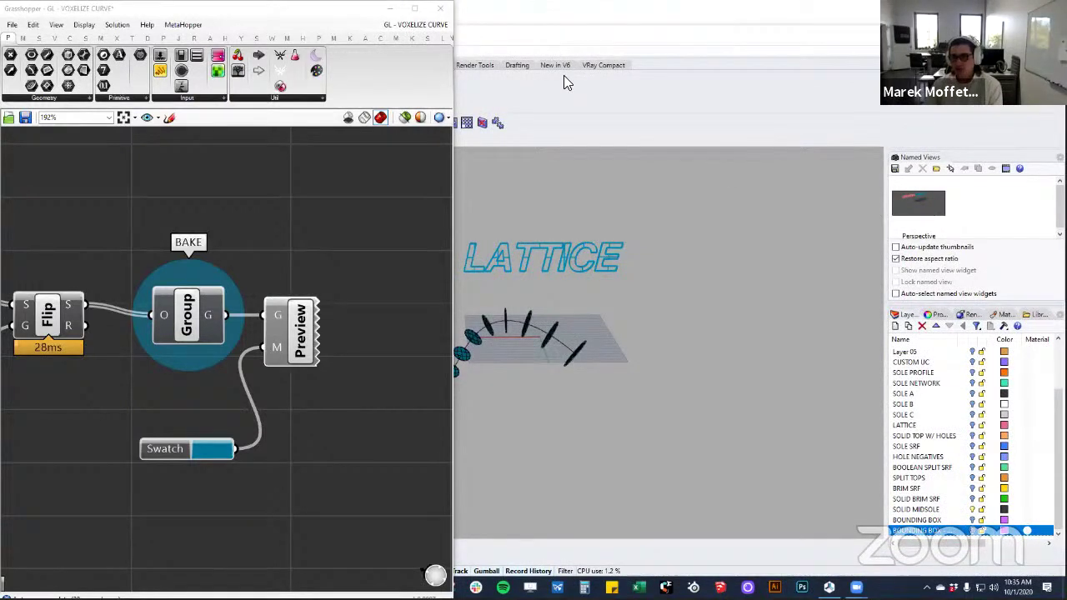
drag(250, 9, 255, 56)
click(389, 58)
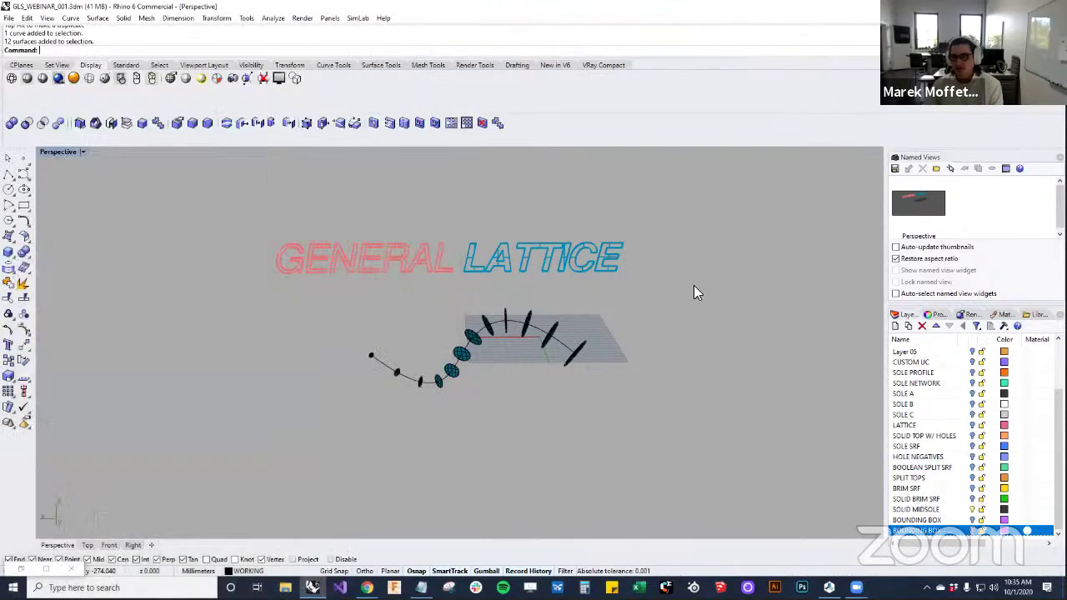
Start the LatticeLoft command with the baked surfaces shown larger in the Perspective viewport
scroll(568, 365, up, 2)
scroll(568, 365, up, 2)
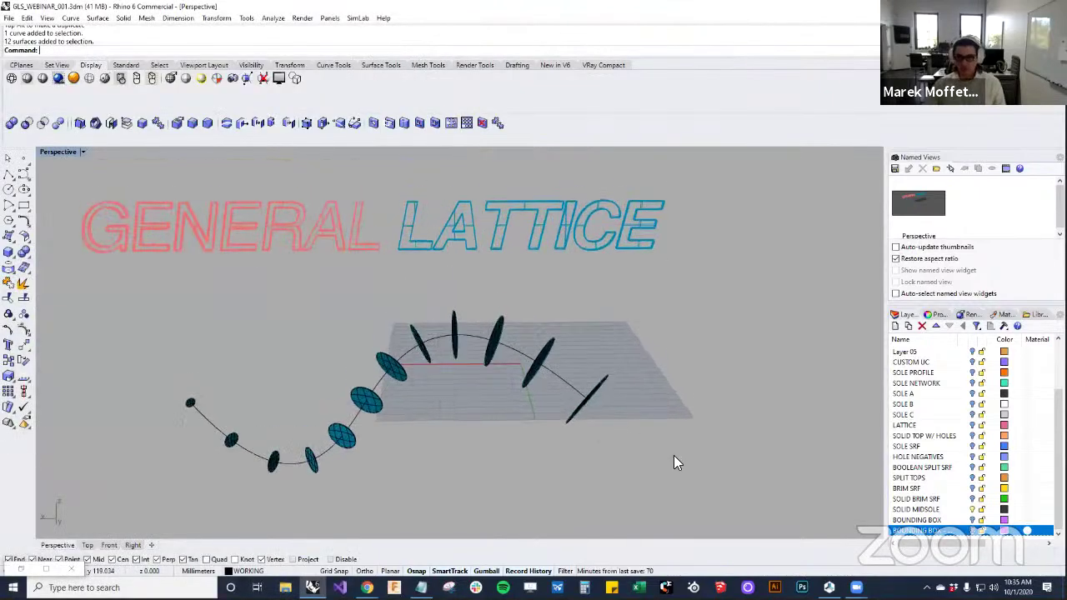
scroll(673, 457, up, 2)
key(Up)
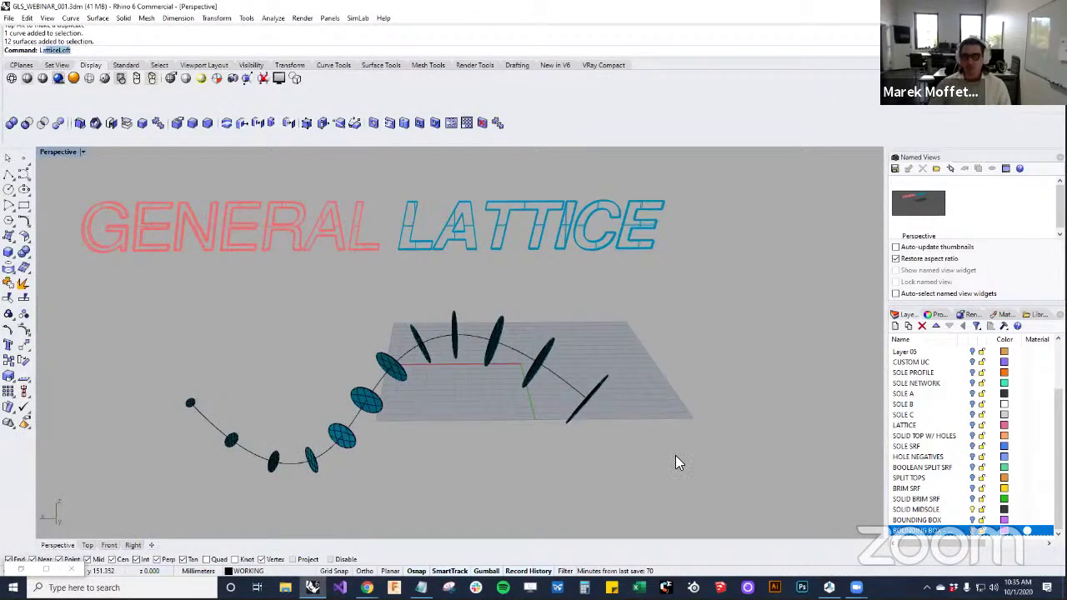
key(Return)
click(772, 262)
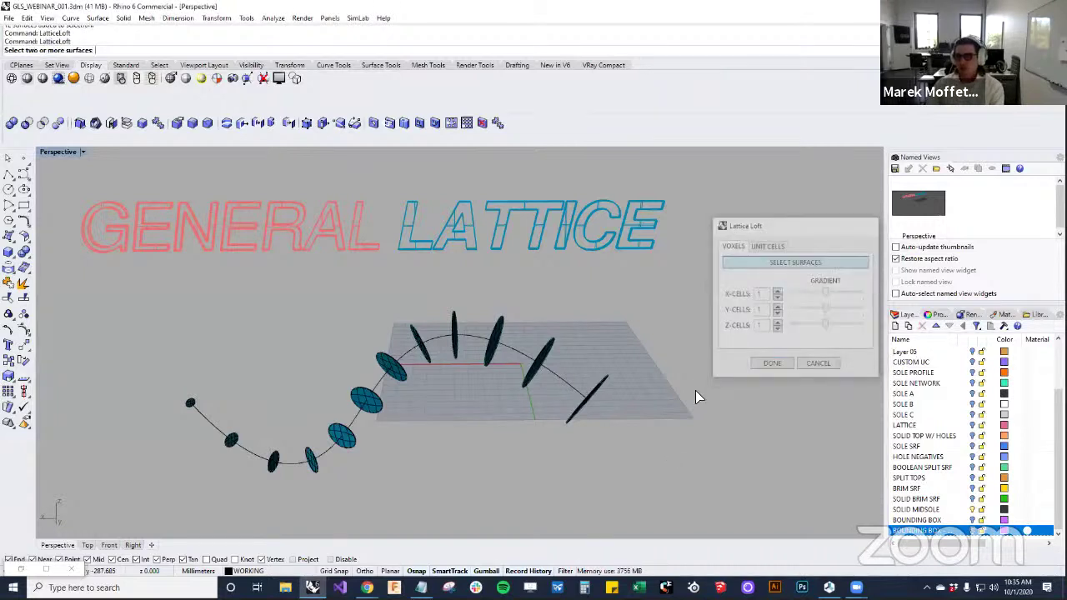
click(602, 381)
click(647, 399)
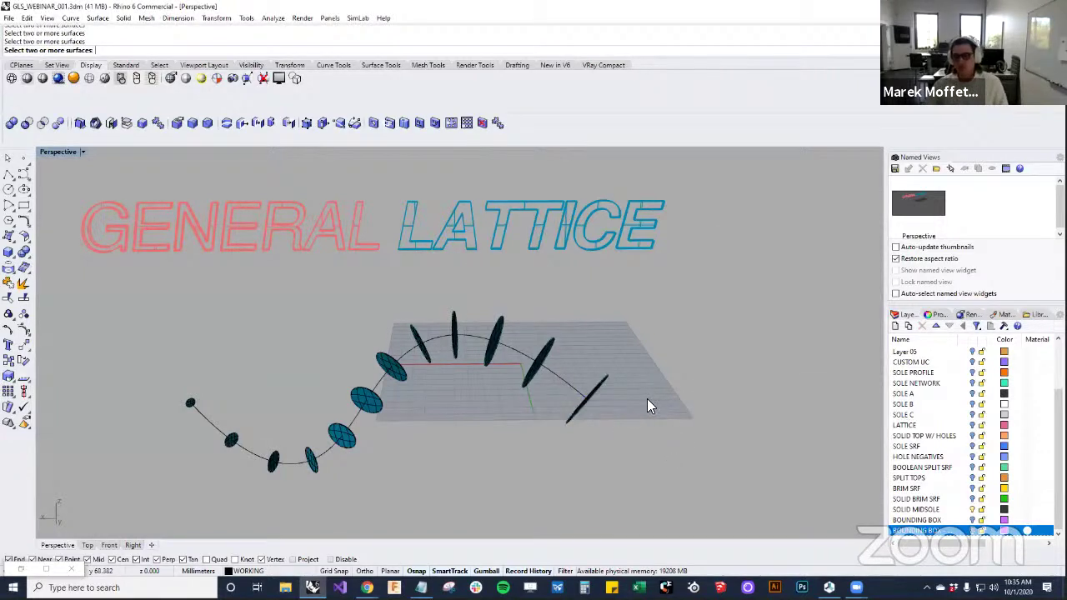
key(Escape)
click(577, 333)
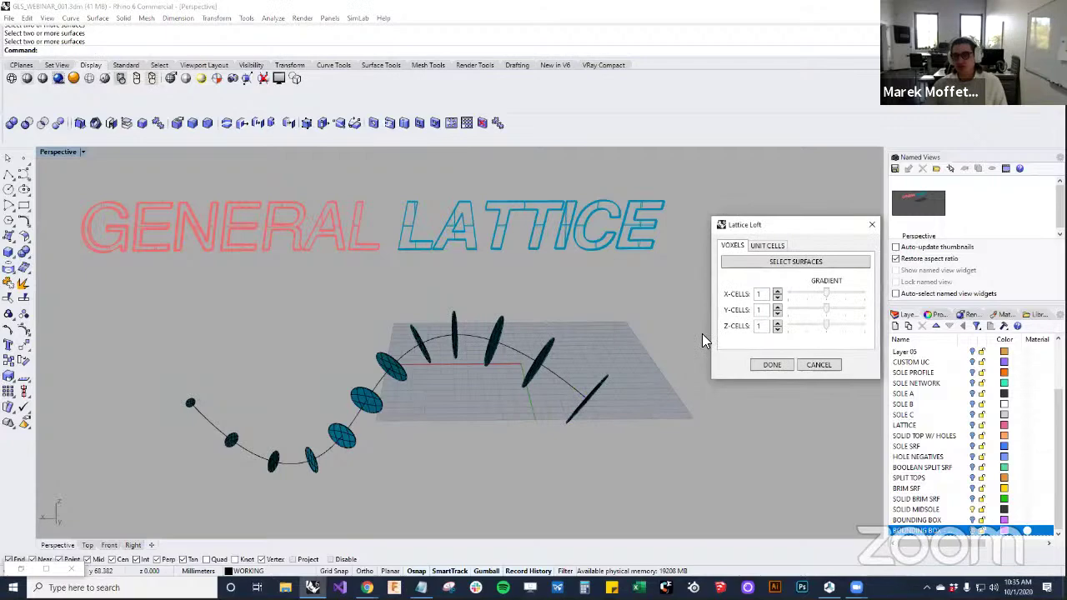
Select all the baked surfaces along the curve as the input surfaces for Lattice Loft
click(771, 258)
drag(99, 309, 665, 515)
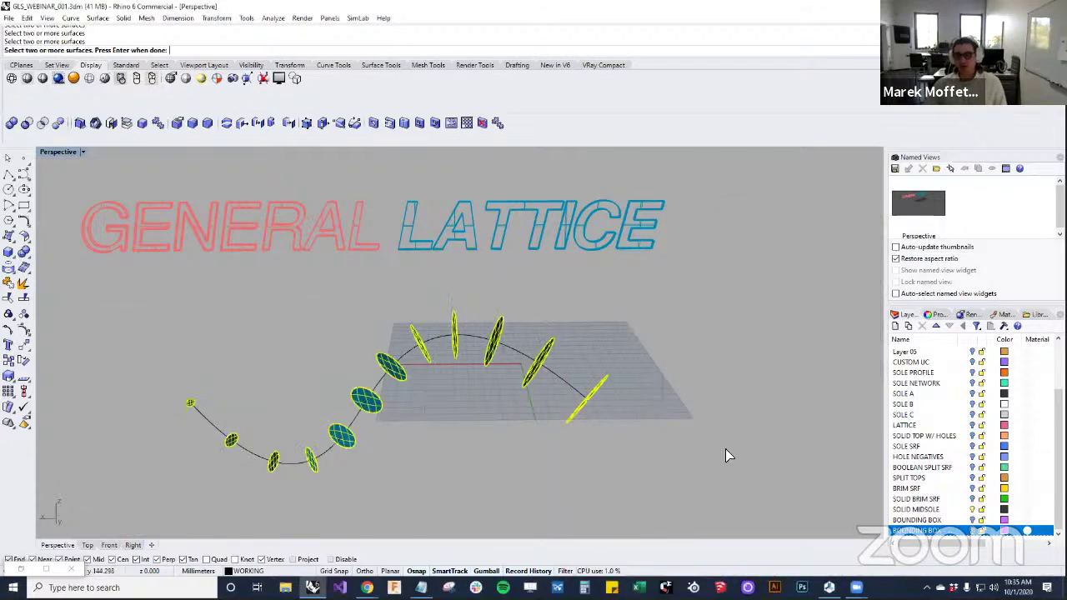
key(Return)
right_drag(626, 391, 491, 421)
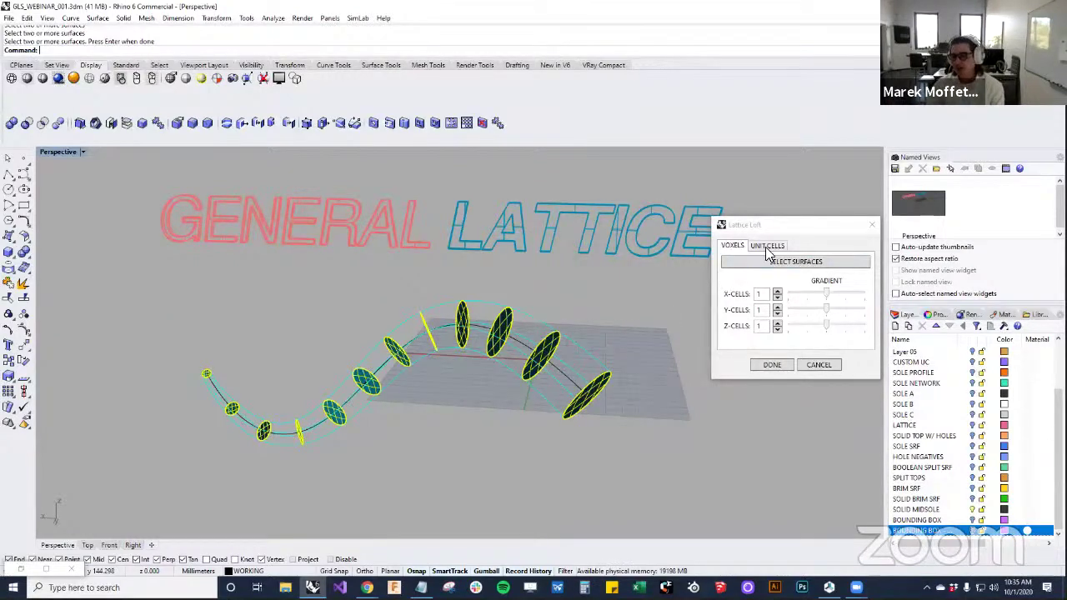
Set the number of Z-cells of the lattice loft to 9
click(777, 324)
click(777, 324)
click(777, 325)
click(778, 324)
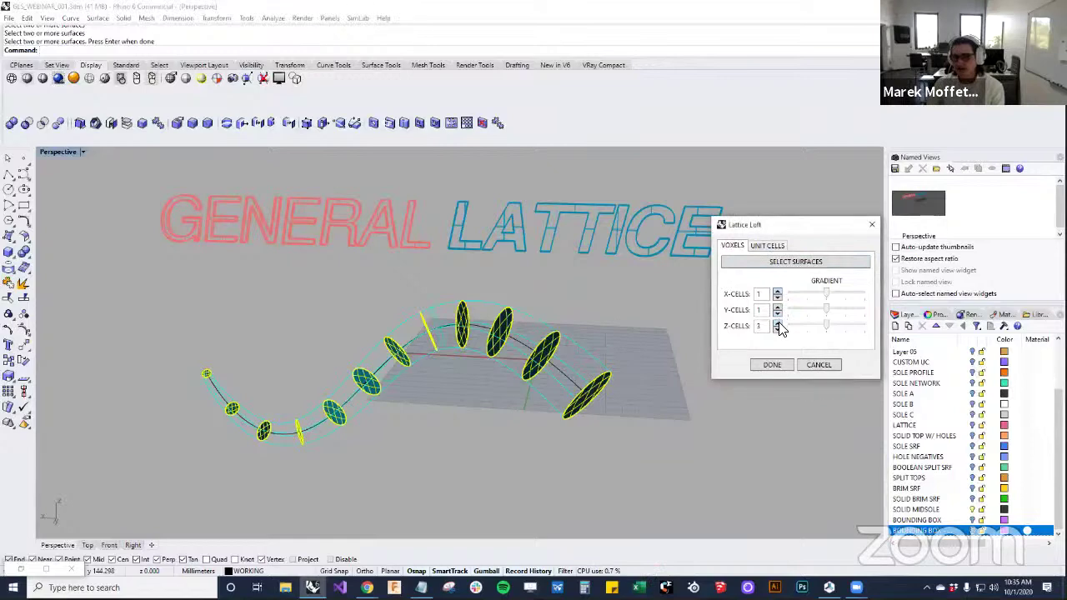
click(777, 324)
right_drag(466, 476, 500, 470)
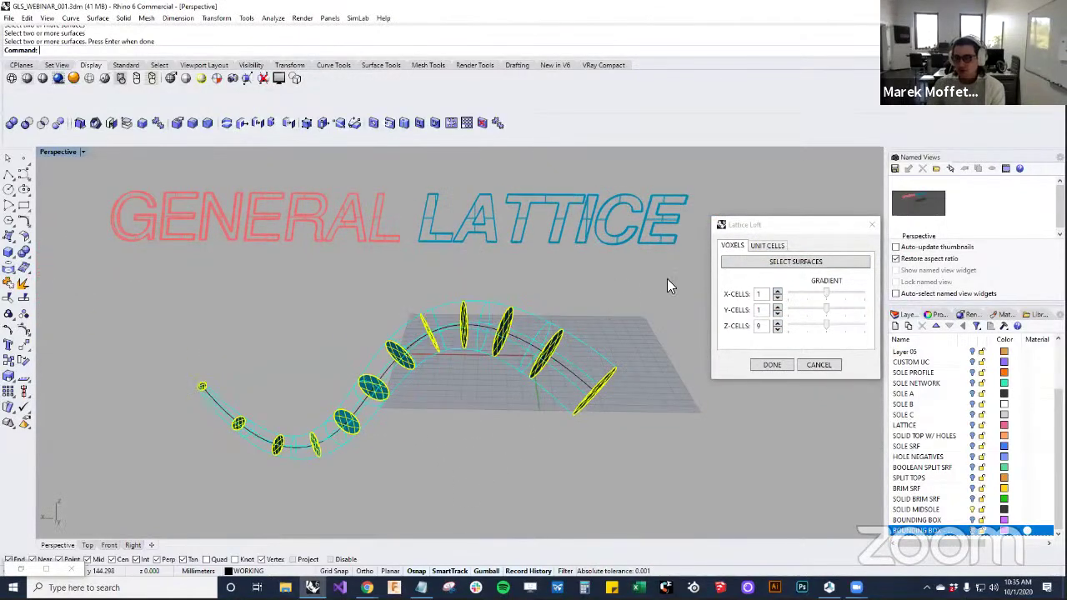
Generate the lattice with the Schwarz unit cell of the TPMS family
click(779, 247)
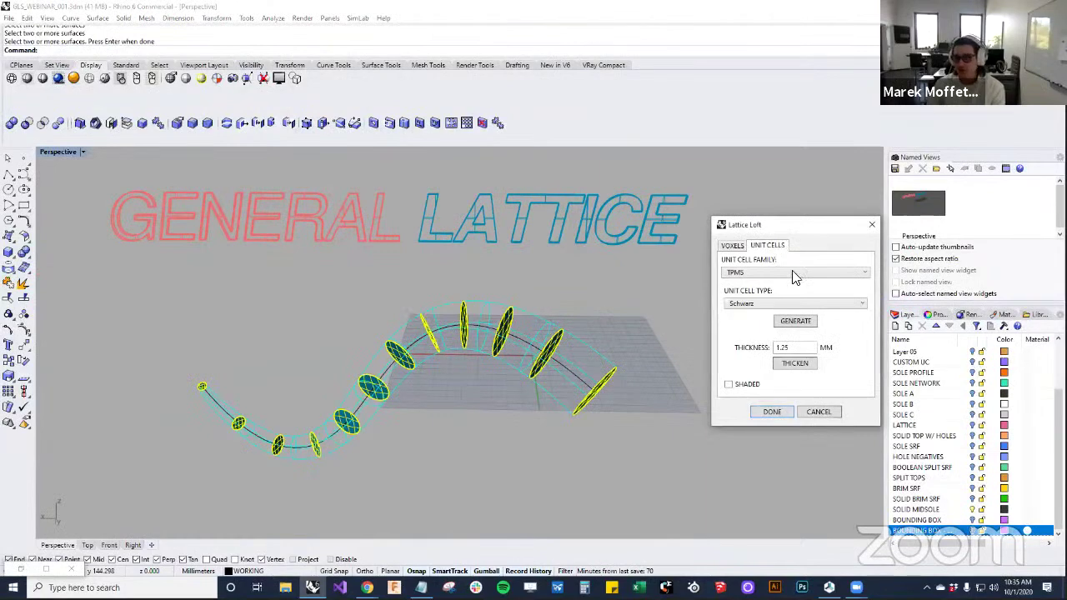
click(793, 321)
right_drag(651, 376, 660, 333)
click(734, 248)
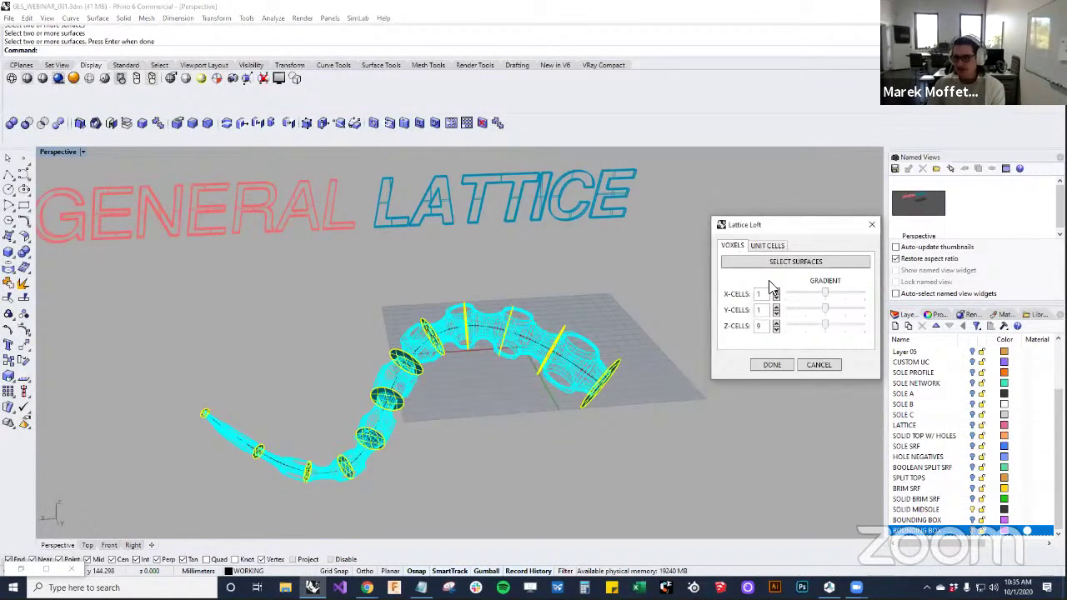
click(769, 247)
Switch the lattice loft to the MEMBER unit cell family with the MM cell type and generate it
click(778, 272)
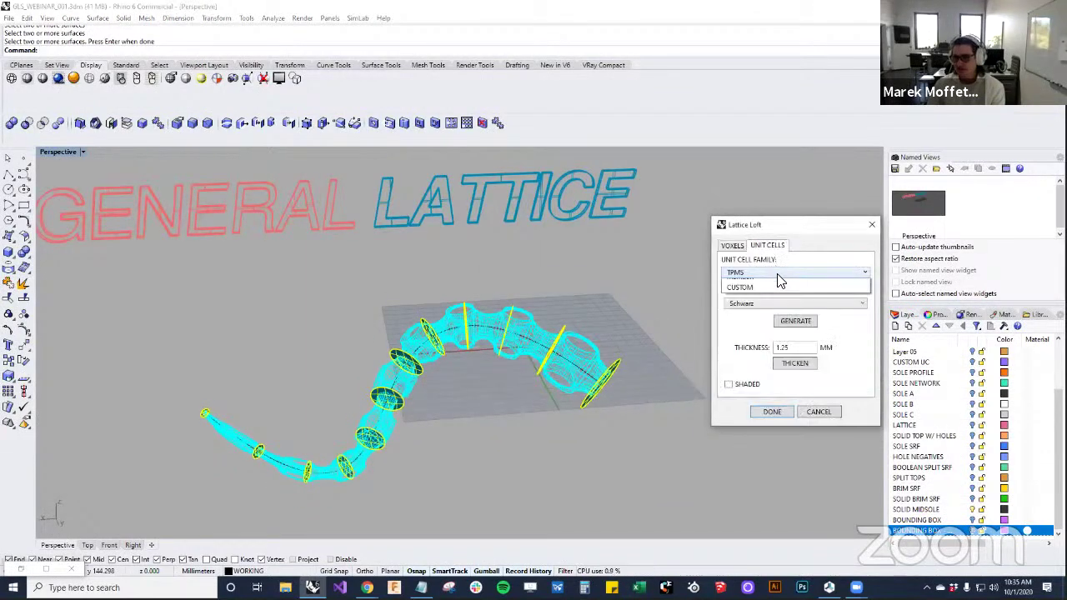
click(779, 283)
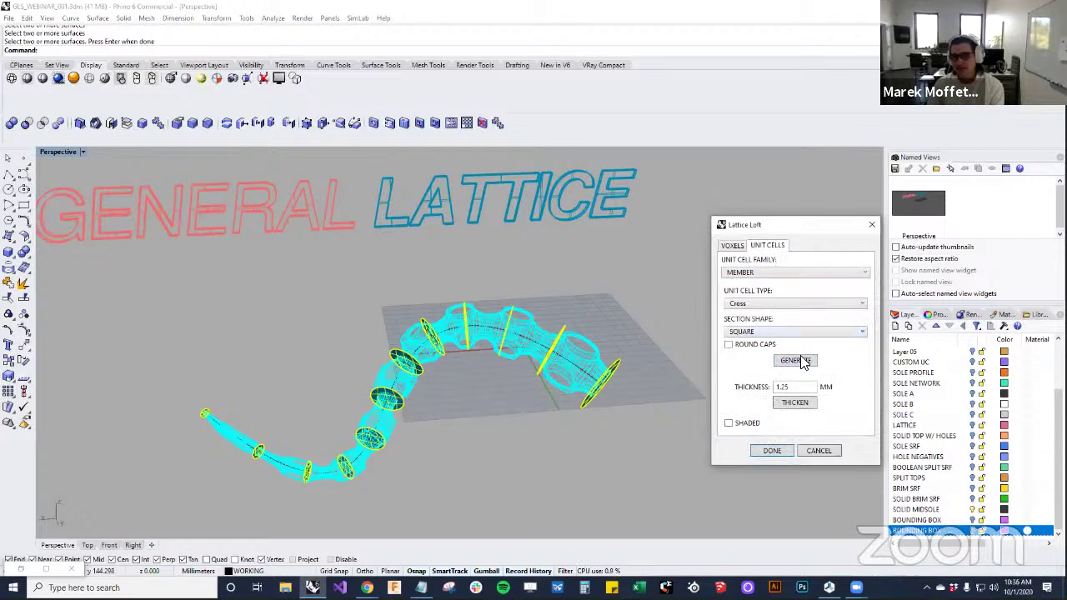
click(786, 305)
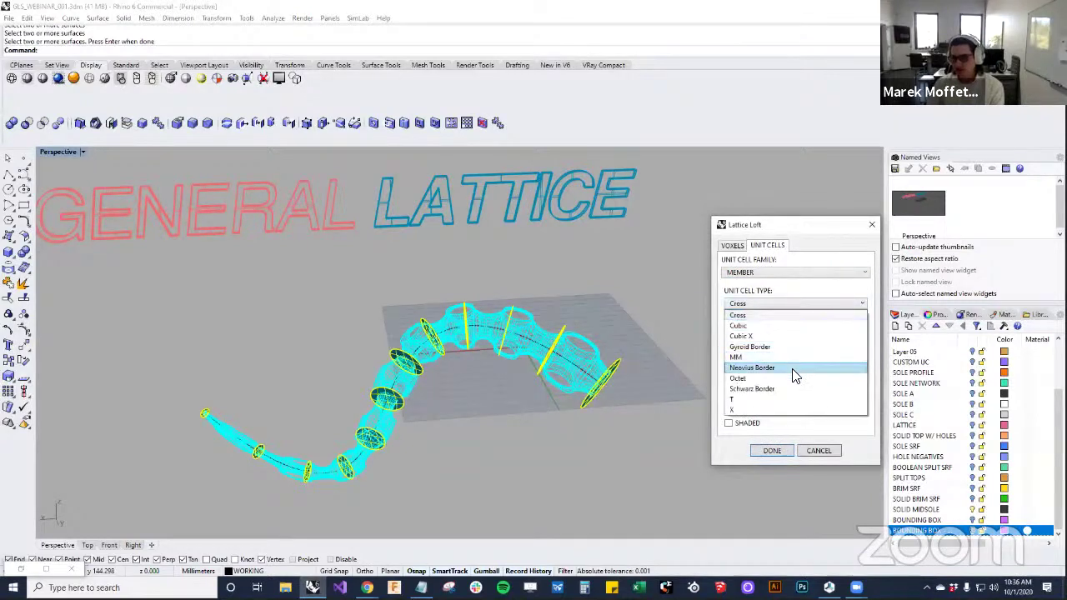
click(788, 356)
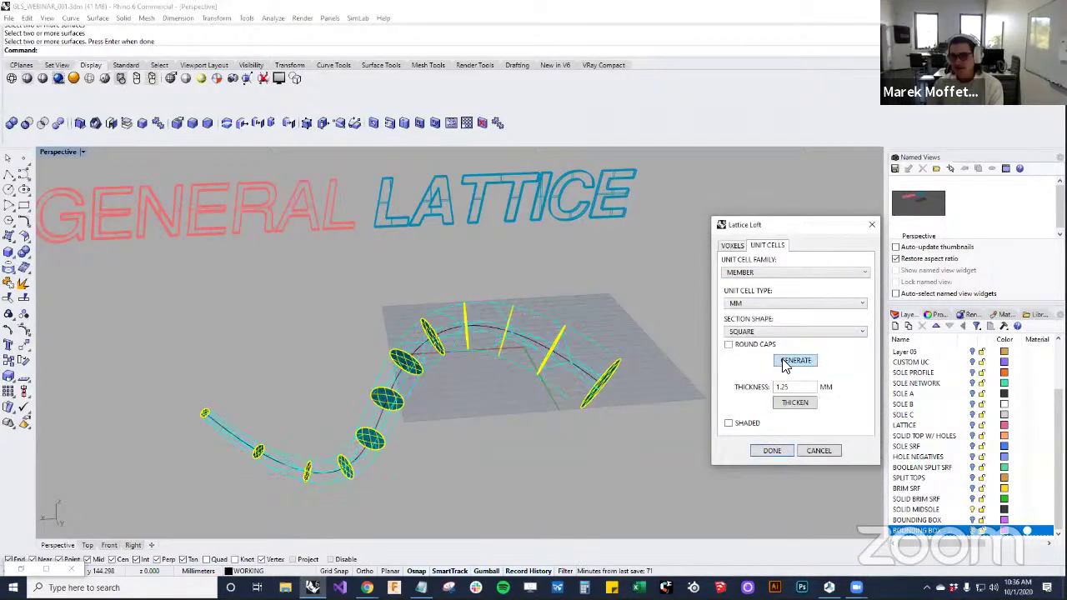
right_drag(619, 333, 699, 324)
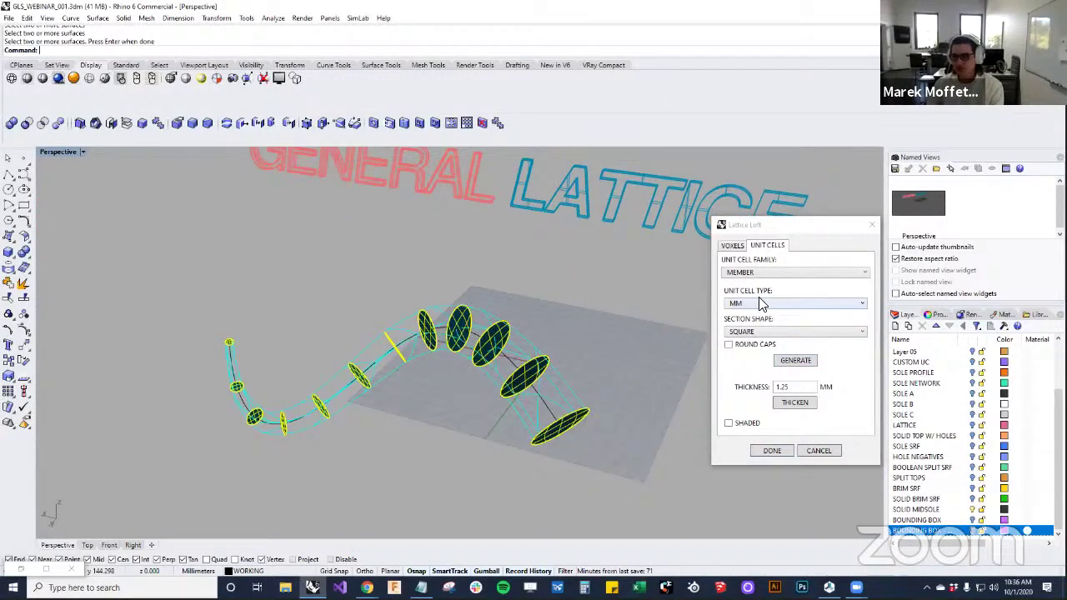
click(794, 357)
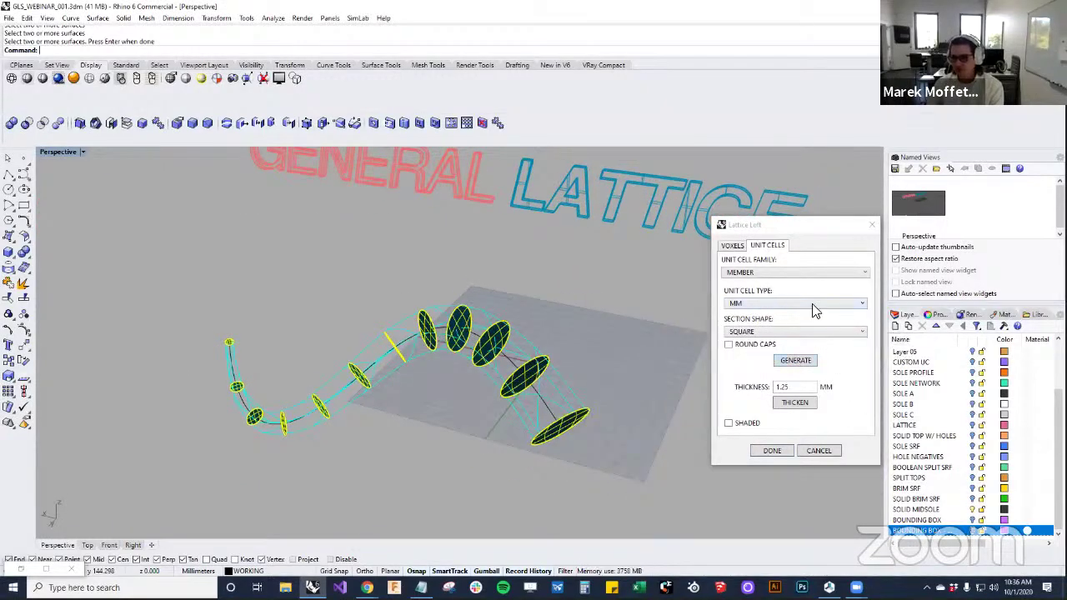
Set the lattice loft's X-cells and Y-cells to 2 and inspect the voxels along the curve
click(732, 246)
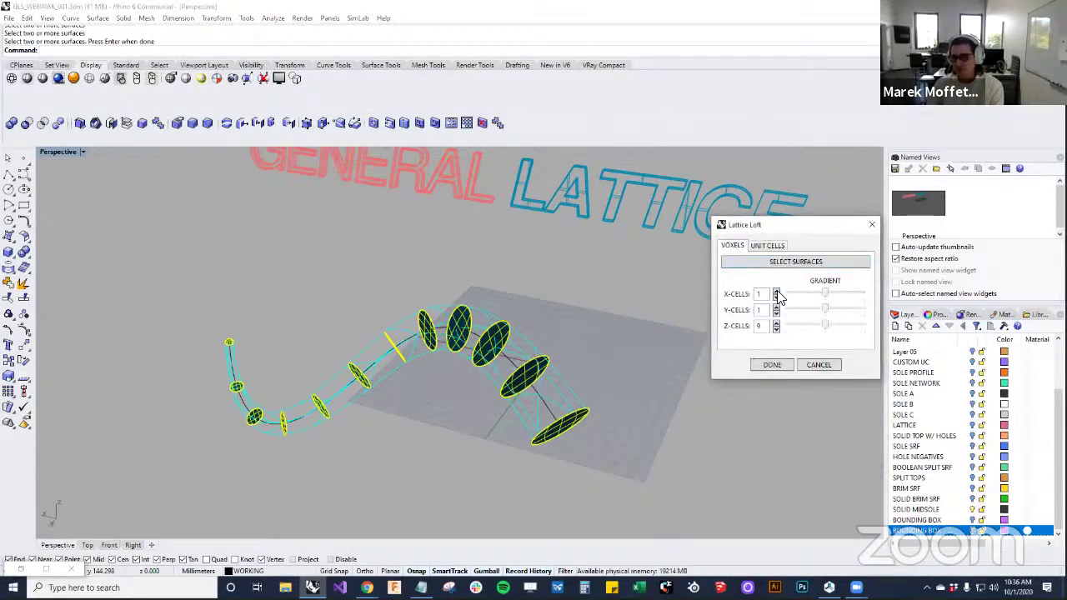
click(776, 306)
right_drag(510, 333, 356, 400)
scroll(440, 398, up, 3)
scroll(440, 398, up, 4)
scroll(356, 400, up, 3)
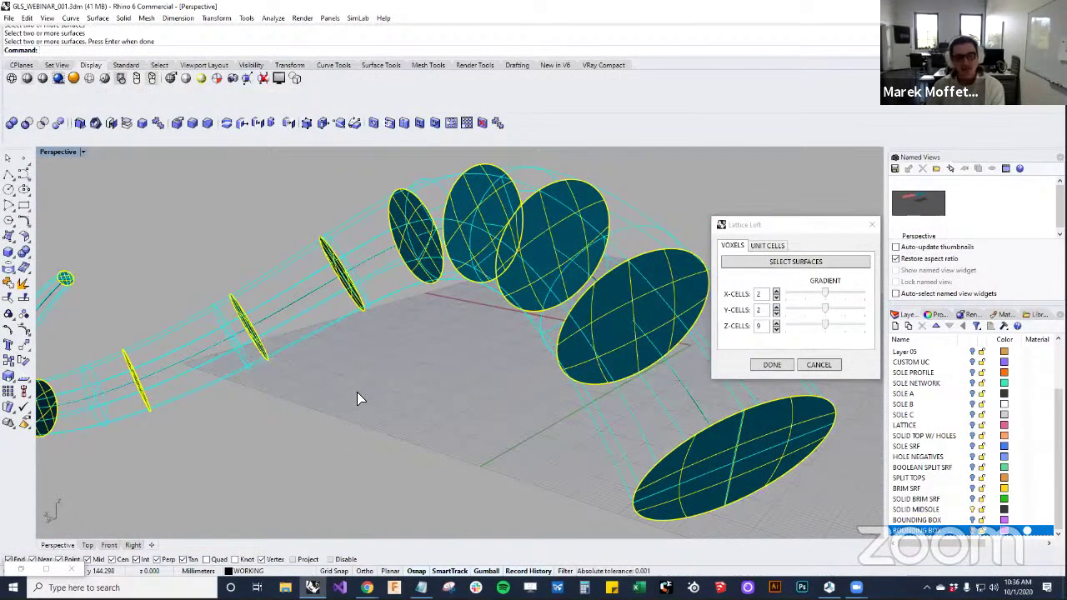
scroll(360, 381, down, 5)
scroll(415, 358, up, 3)
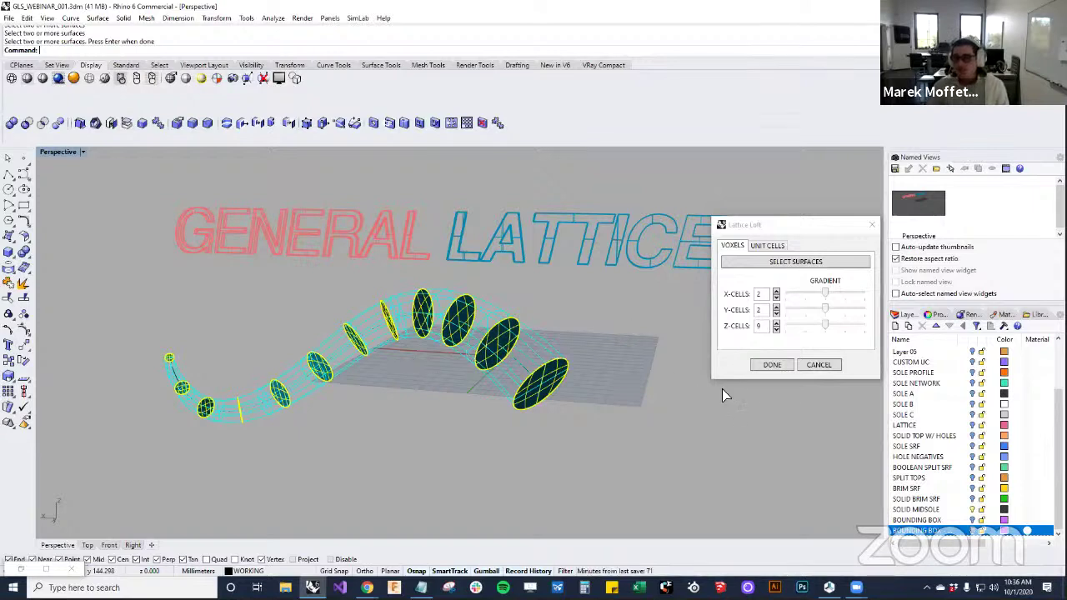
Regenerate the MM lattice with the current voxels and thicken it at 1.25 mm using the square section
click(768, 246)
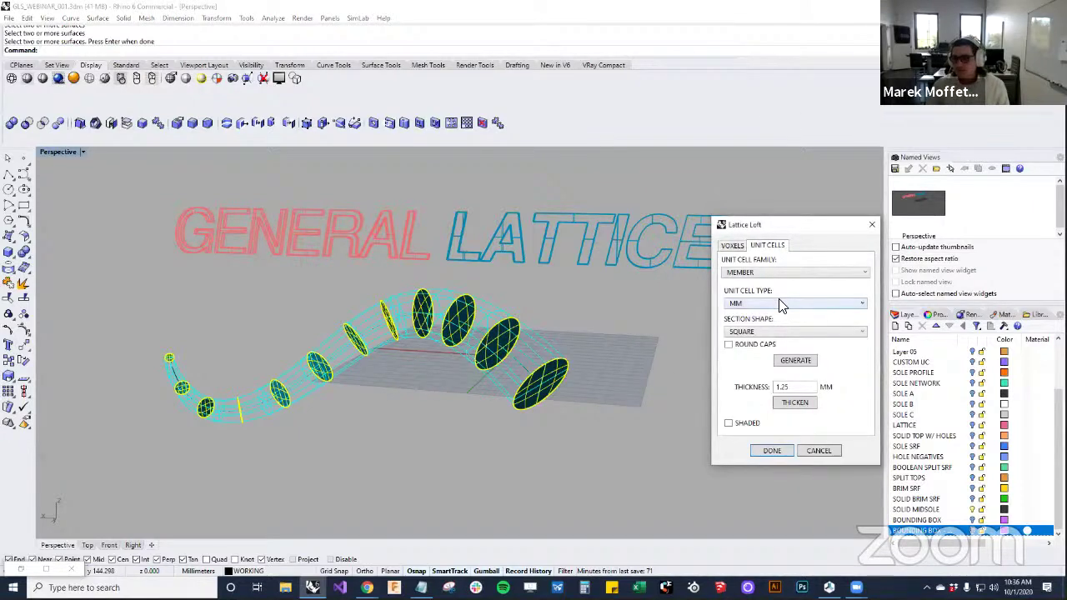
click(796, 362)
drag(799, 387, 755, 387)
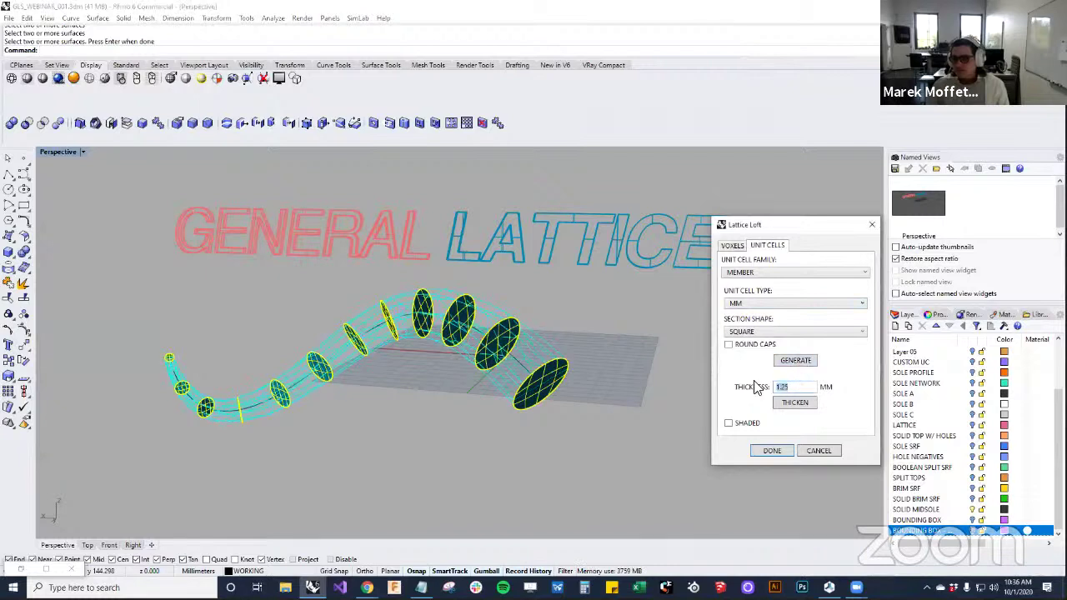
click(796, 403)
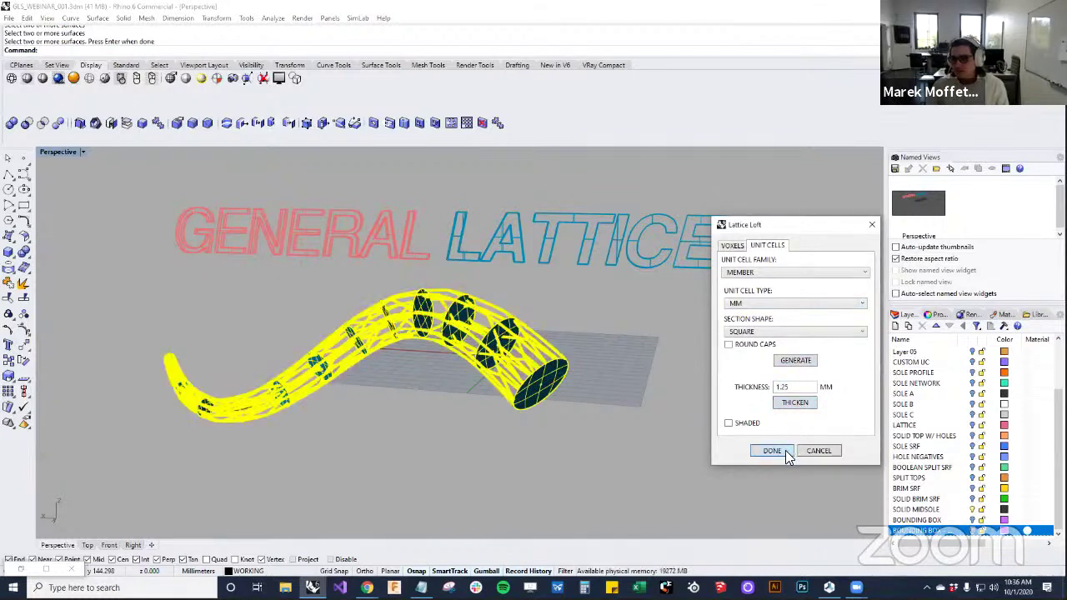
Change the member section to CIRCLE with round caps, regenerate and thicken the lattice, and finish the loft
click(768, 332)
click(762, 343)
click(799, 363)
click(798, 402)
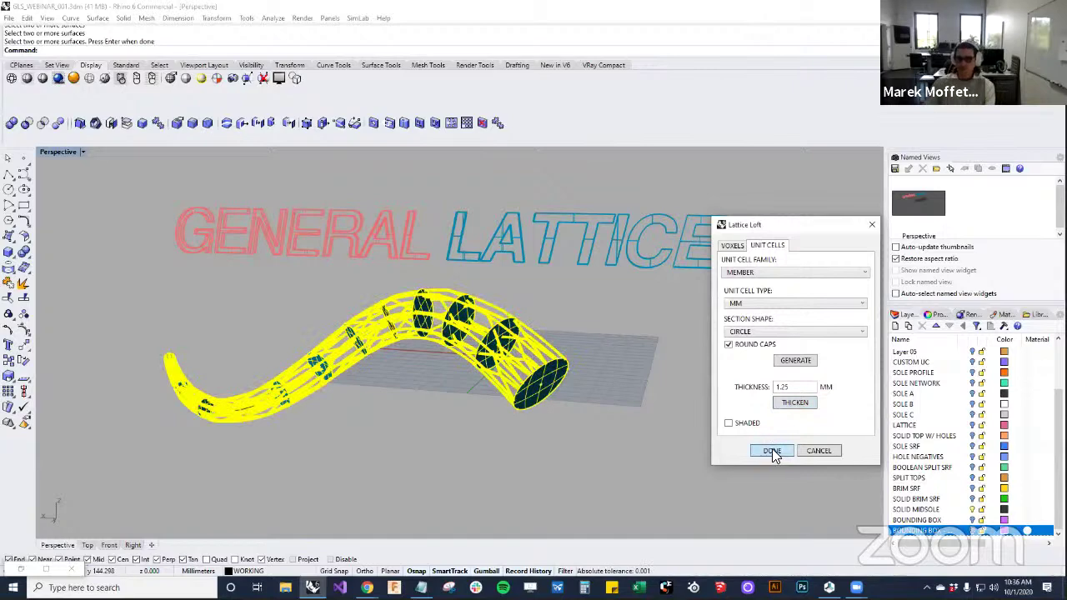
click(785, 449)
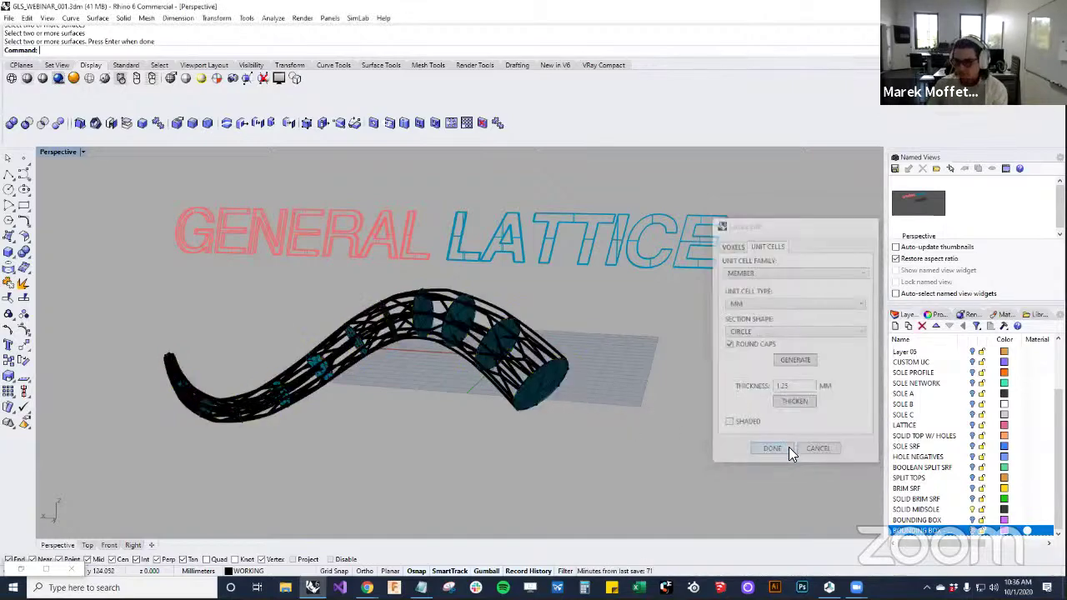
Show the finished lattice in Rendered display and examine its wide end up close
right_drag(644, 450, 637, 483)
click(59, 78)
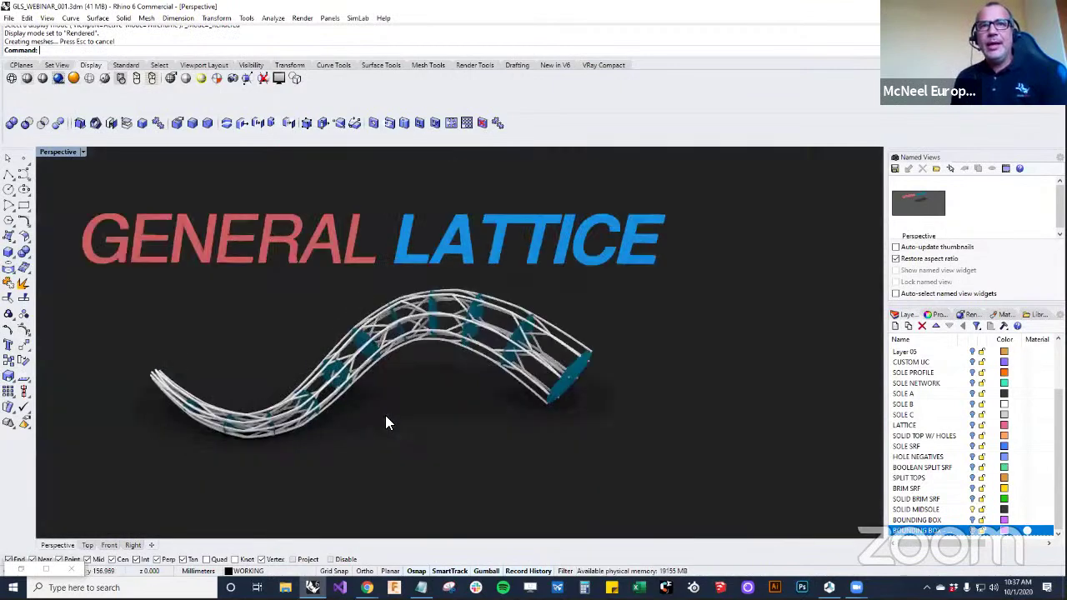
right_drag(385, 415, 575, 370)
scroll(577, 368, up, 3)
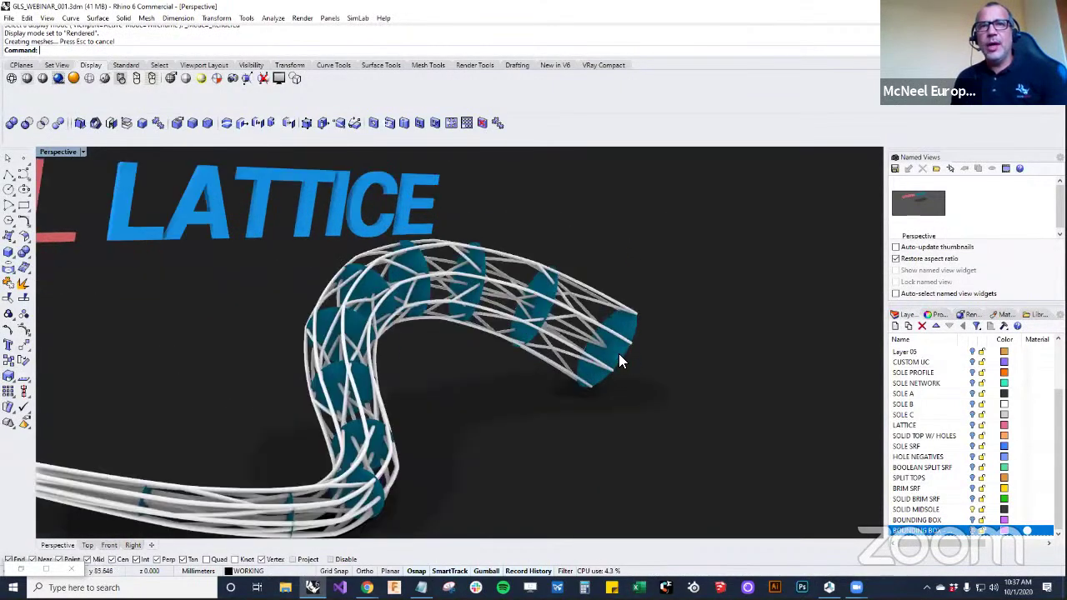
Delete the baked circular surfaces along the lattice
click(619, 353)
key(Delete)
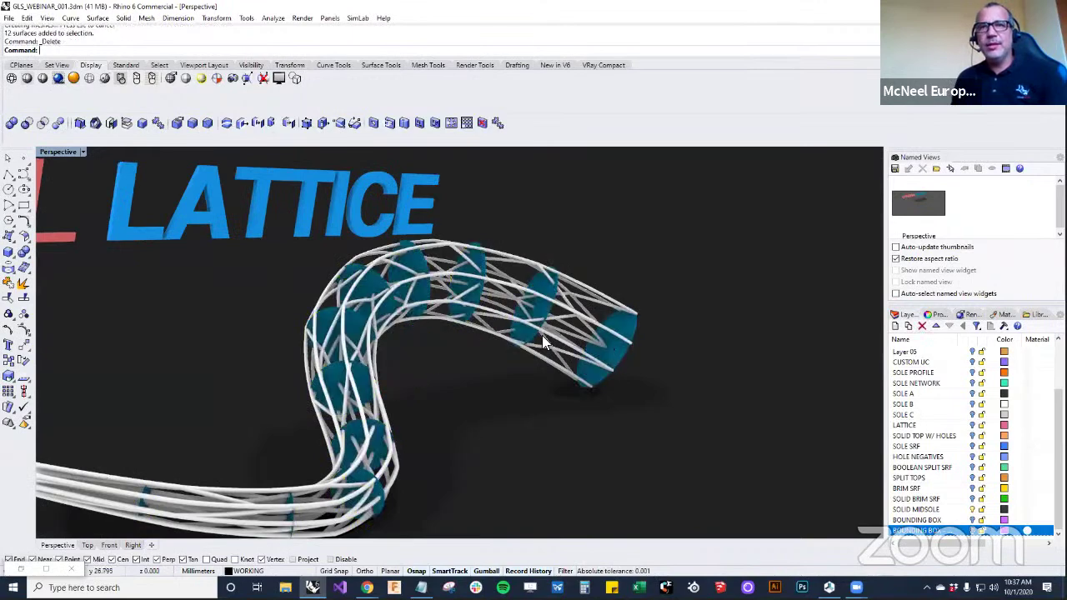
scroll(542, 335, down, 3)
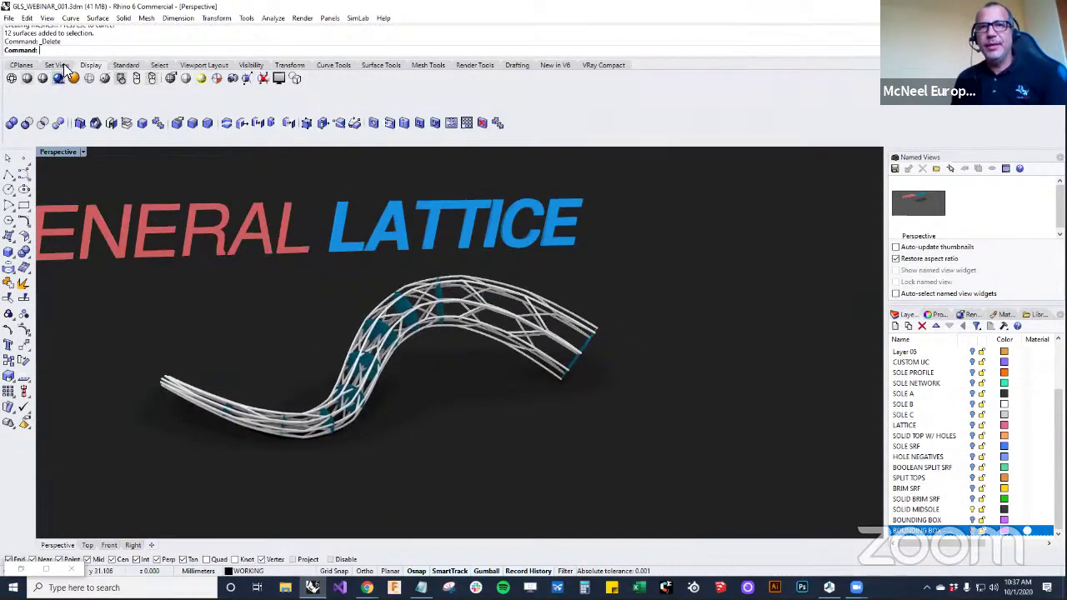
Switch the Perspective viewport to Shaded display and examine the discs still shown inside the lattice
click(125, 65)
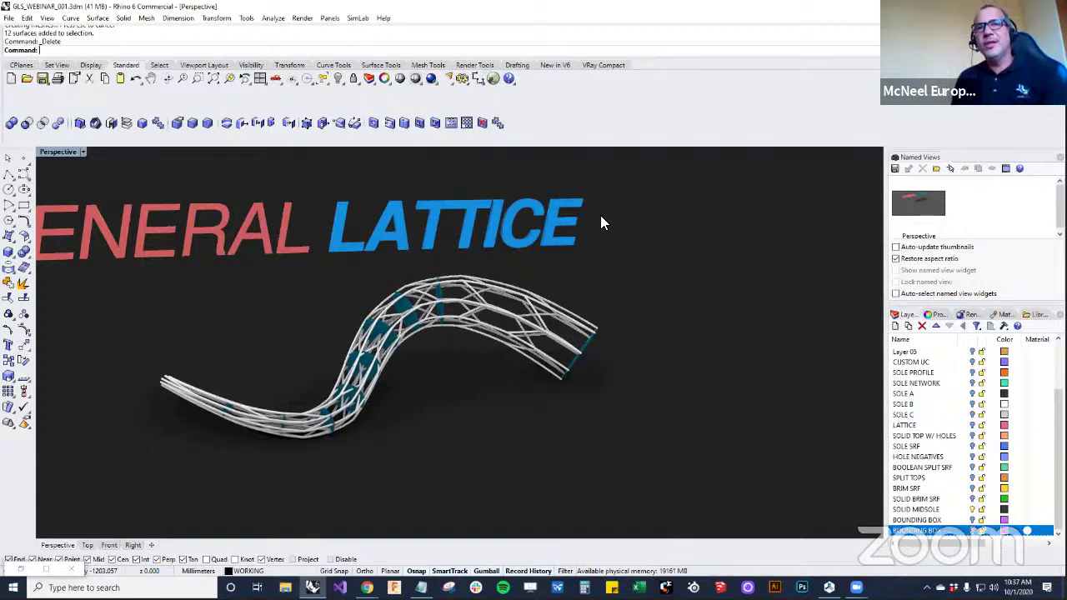
click(90, 65)
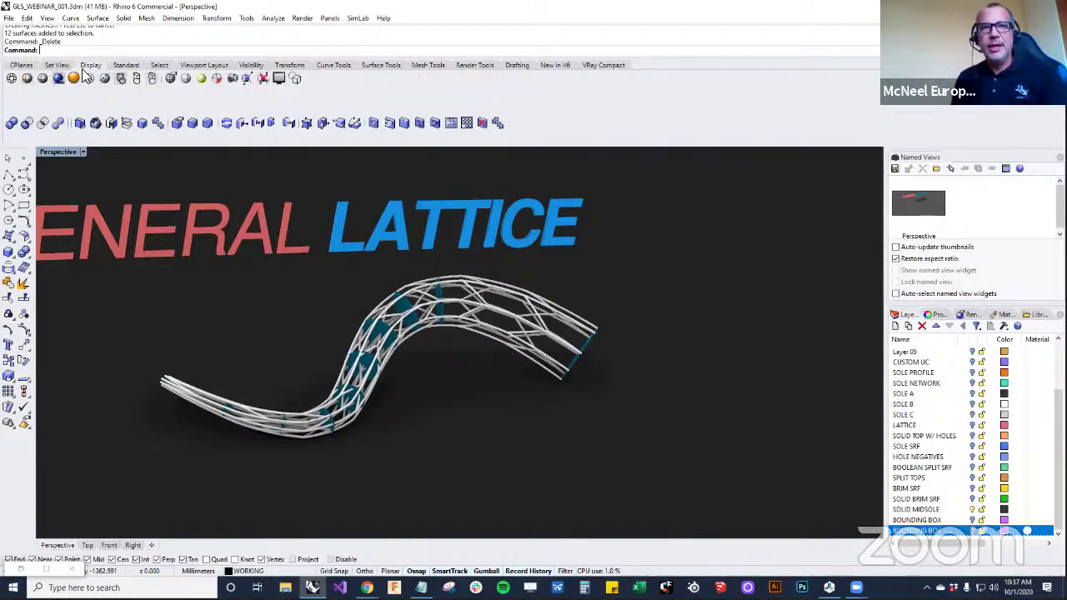
click(27, 78)
right_drag(671, 367, 543, 375)
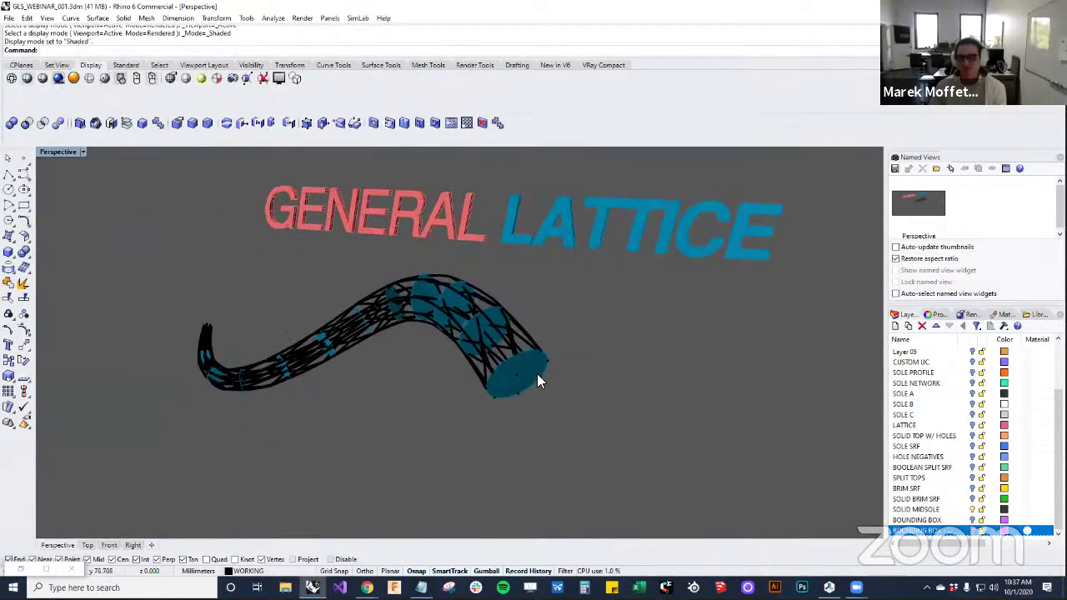
scroll(533, 350, up, 3)
In Grasshopper, turn off the preview of the Preview component, then return to the Rhino viewport
click(24, 570)
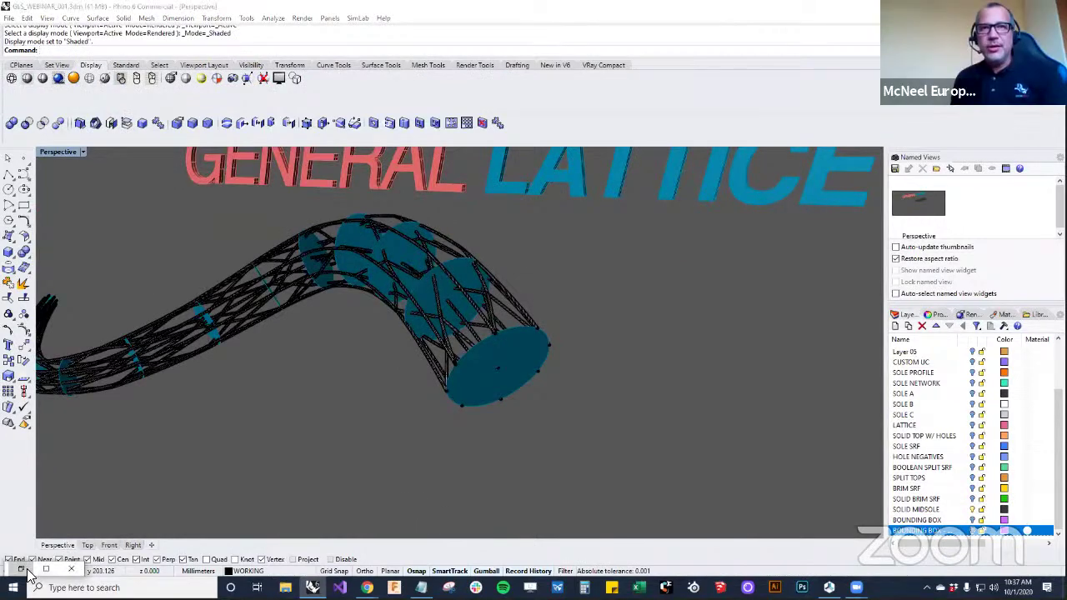
right_click(317, 371)
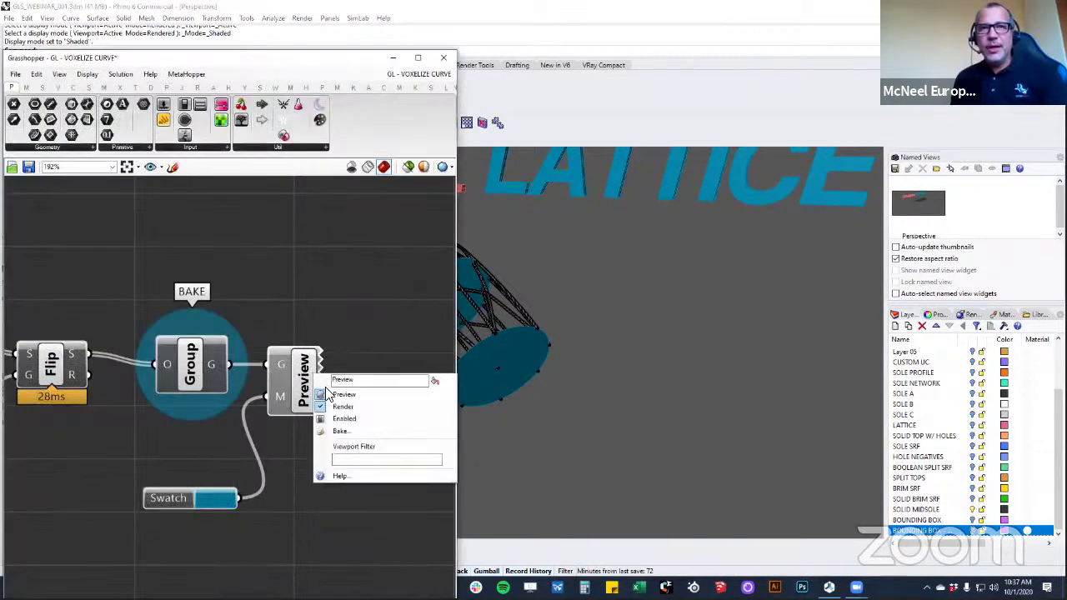
click(331, 396)
click(622, 341)
click(393, 61)
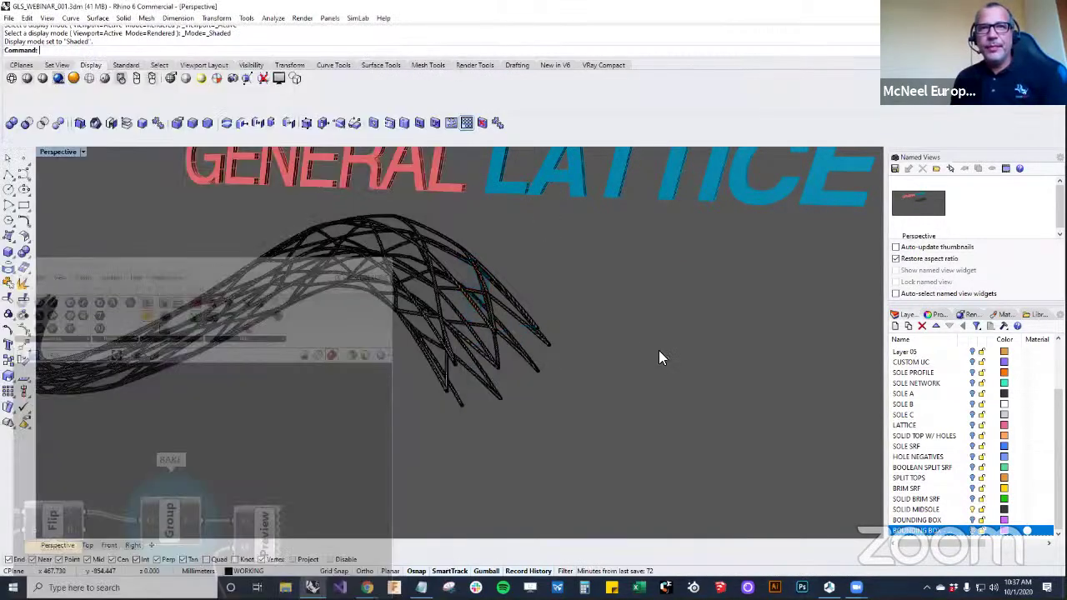
View the lattice without the discs in Rendered display and return the viewport to Shaded
right_drag(659, 350, 683, 353)
scroll(683, 353, down, 3)
right_drag(617, 361, 617, 367)
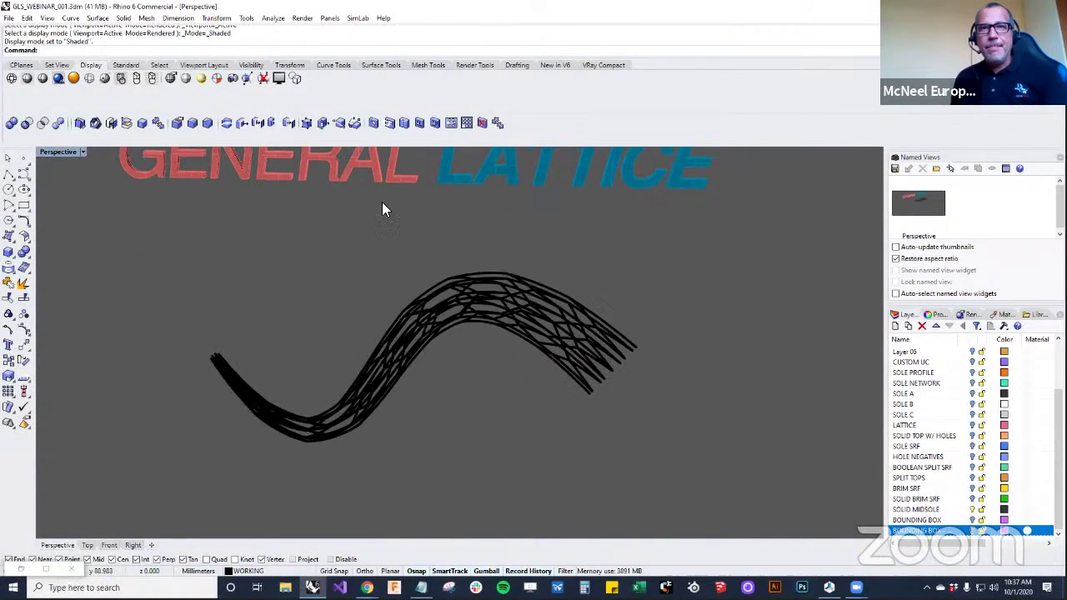
click(57, 78)
right_drag(267, 212, 296, 308)
click(27, 78)
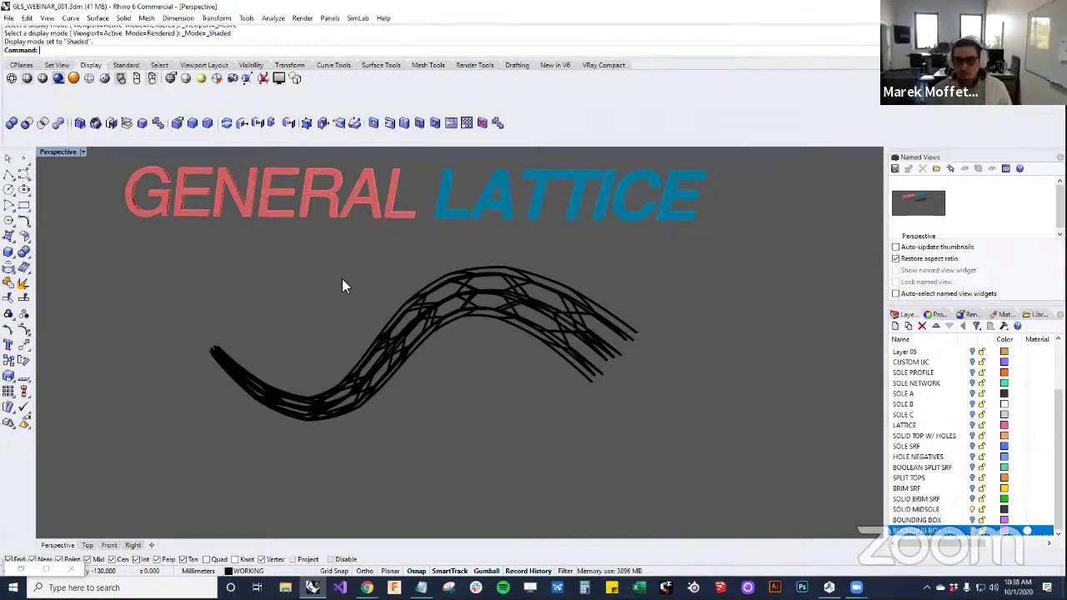
Set the Perspective viewport to Wireframe display with the lattice and the grid beside it in view
right_drag(399, 358, 420, 371)
click(11, 79)
right_drag(510, 357, 522, 385)
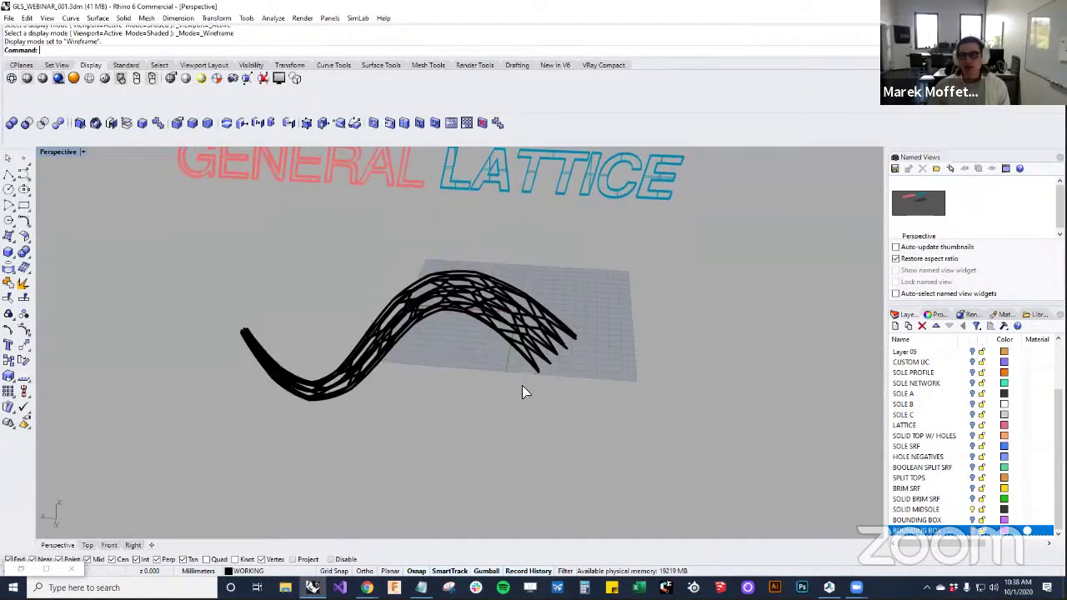
right_drag(636, 313, 614, 353)
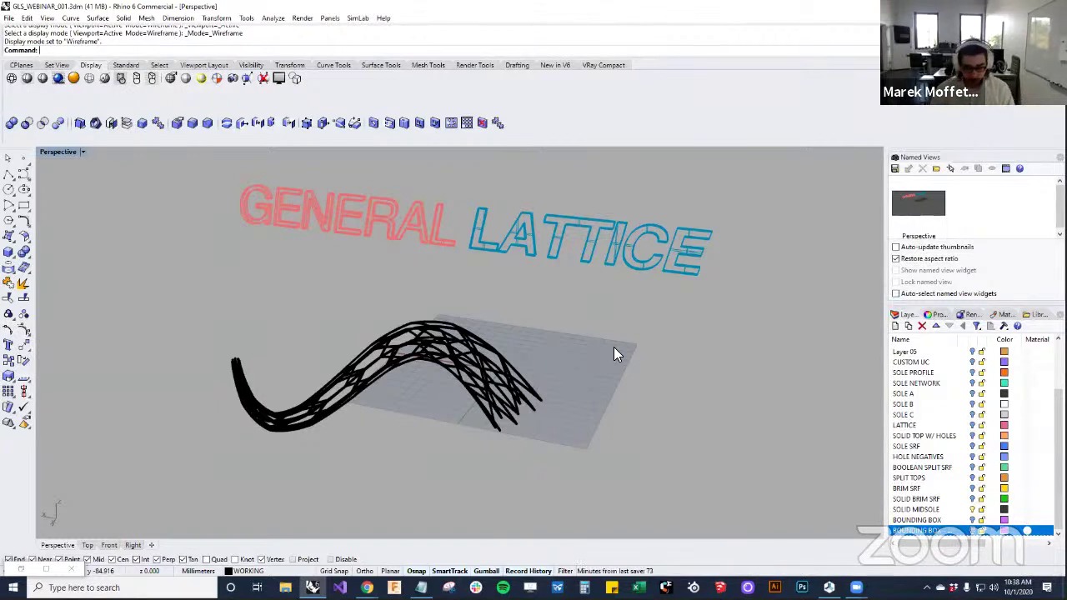
Draw a roughly cubic box on the construction plane beside the lattice's wide end
text(box)
key(Return)
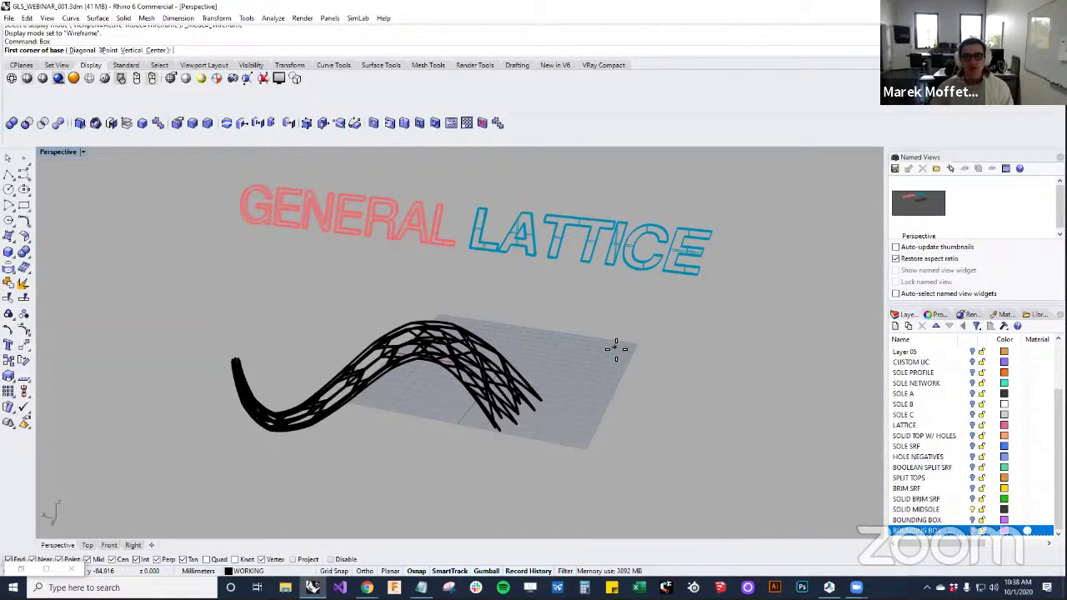
click(598, 368)
click(623, 398)
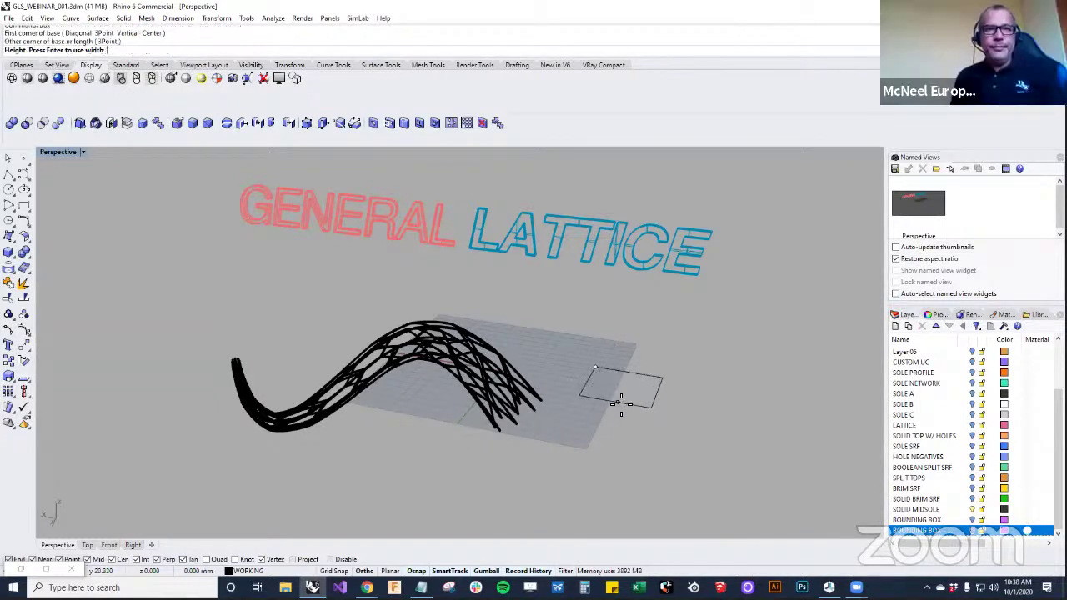
click(626, 340)
right_drag(676, 377, 655, 356)
click(634, 365)
click(689, 393)
scroll(690, 393, up, 3)
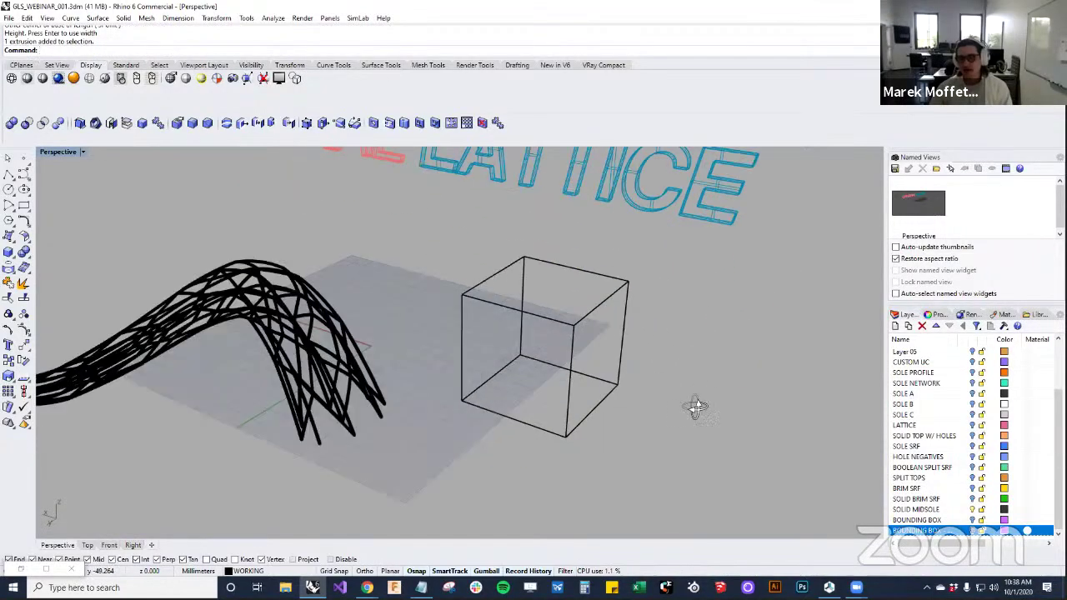
Switch the viewport to Shaded display and explode the box into separate surfaces
click(28, 80)
click(473, 335)
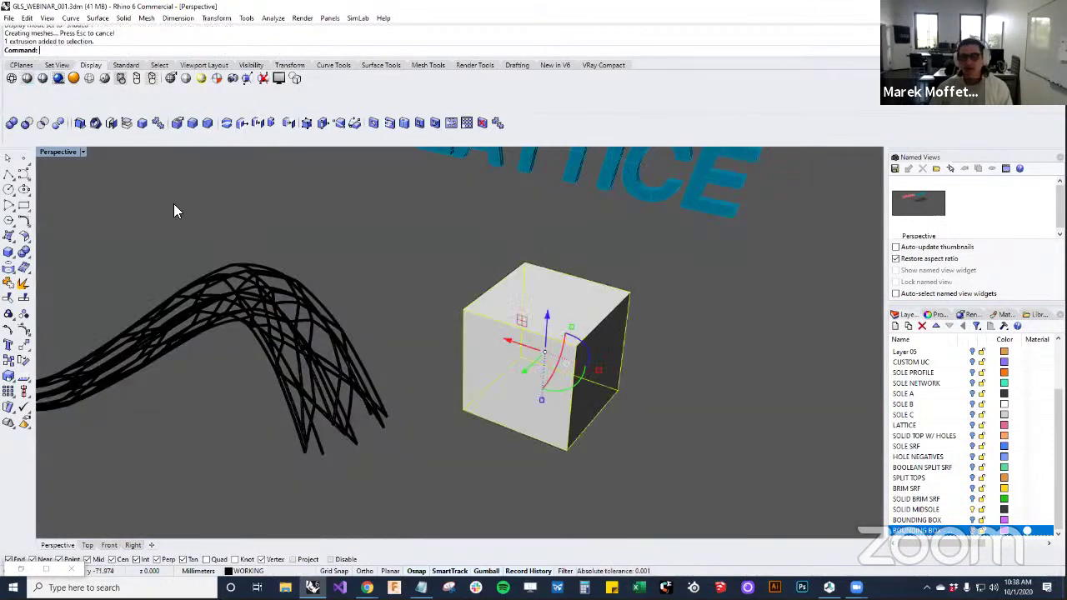
click(23, 285)
Delete the exploded box's front face and the opposite back face, leaving it open at both ends
click(502, 354)
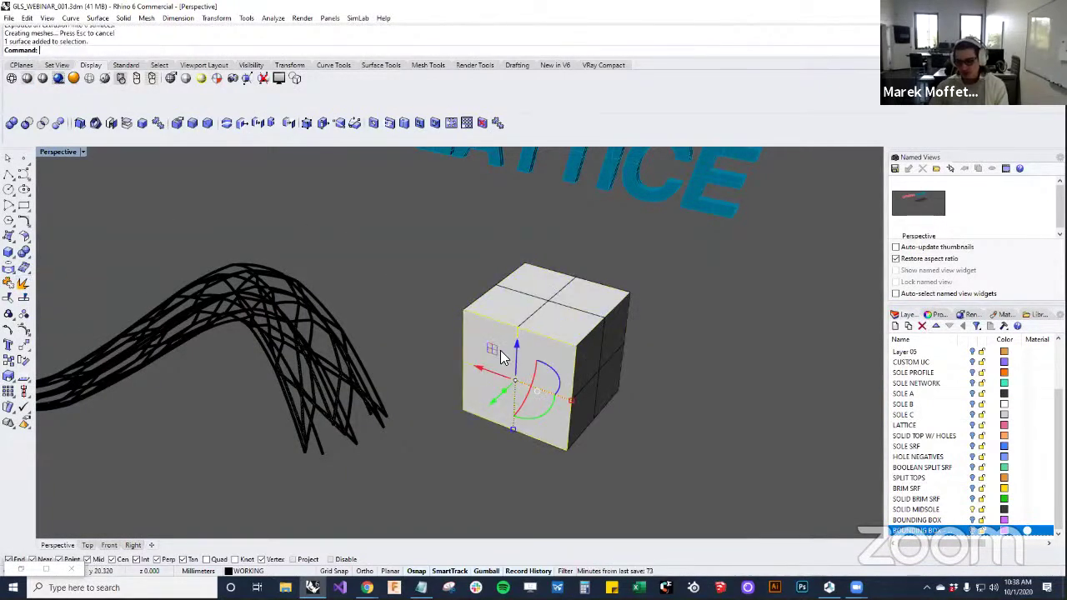
key(Delete)
right_drag(503, 357, 539, 330)
click(572, 317)
key(Delete)
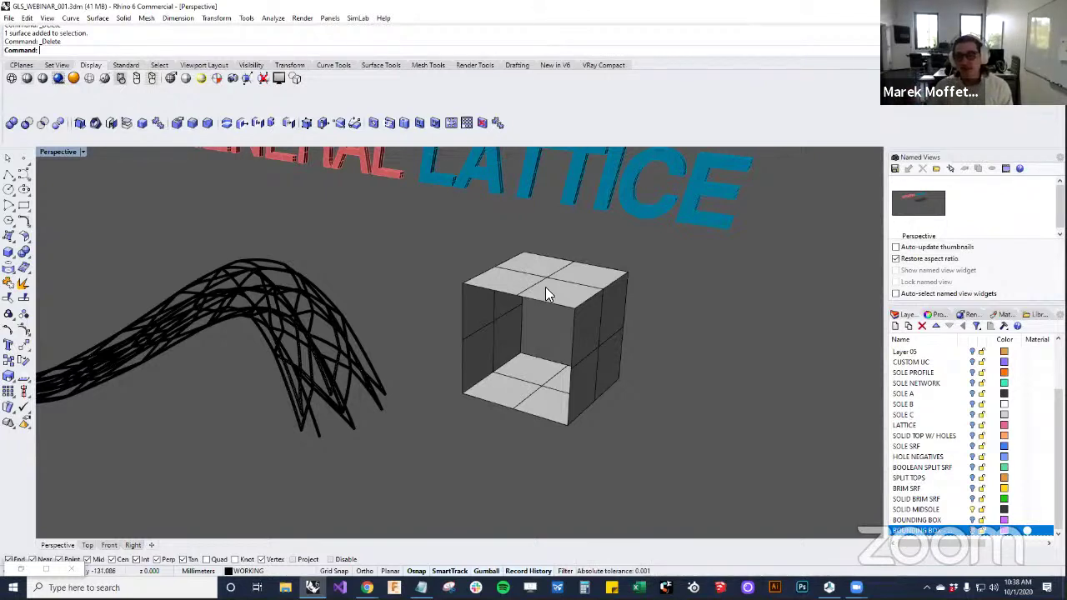
scroll(545, 286, up, 3)
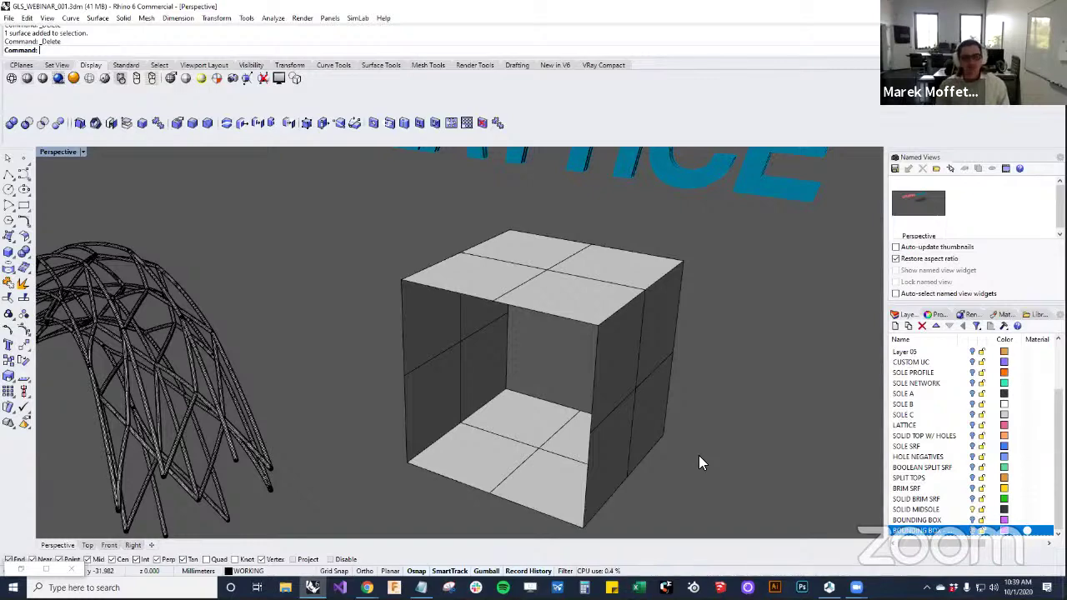
Draw a vertical solid cylinder inside the open box, from the centre of its bottom face up to the centre of its top face
right_drag(612, 416, 669, 476)
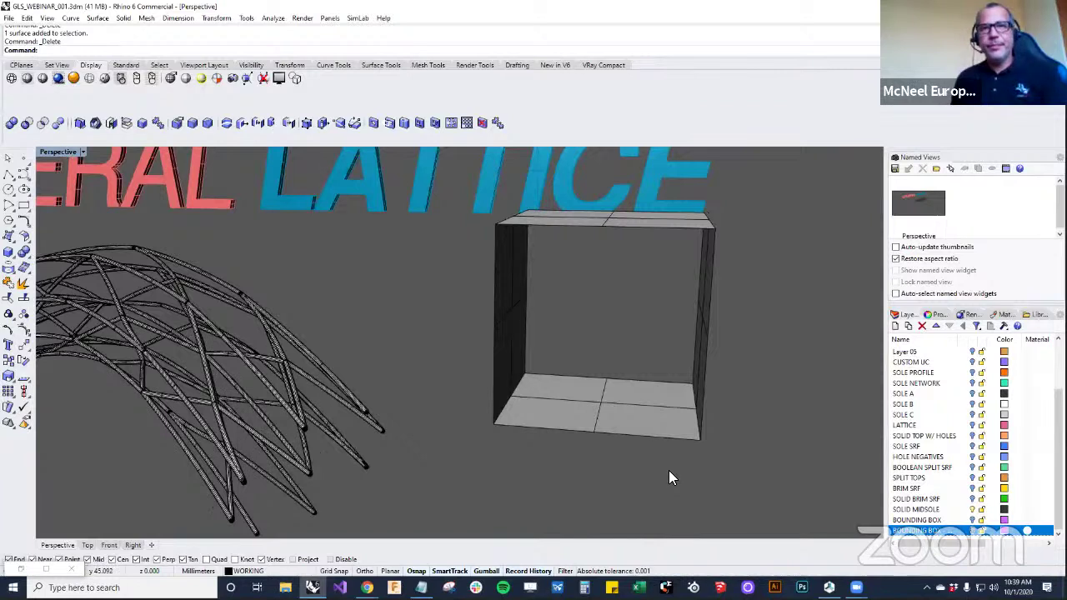
text(c)
key(Return)
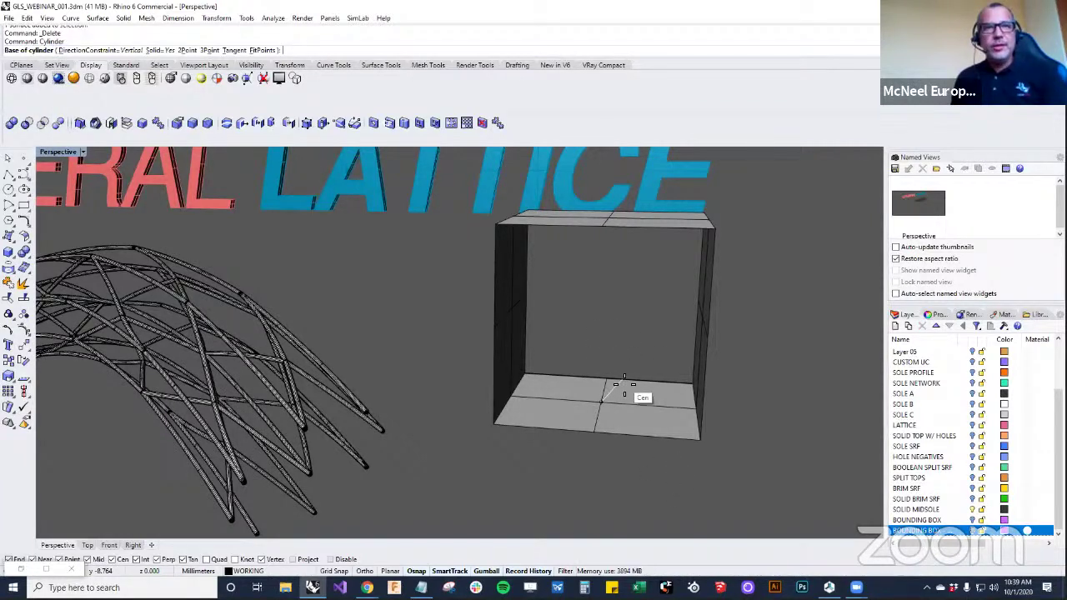
click(601, 400)
click(647, 402)
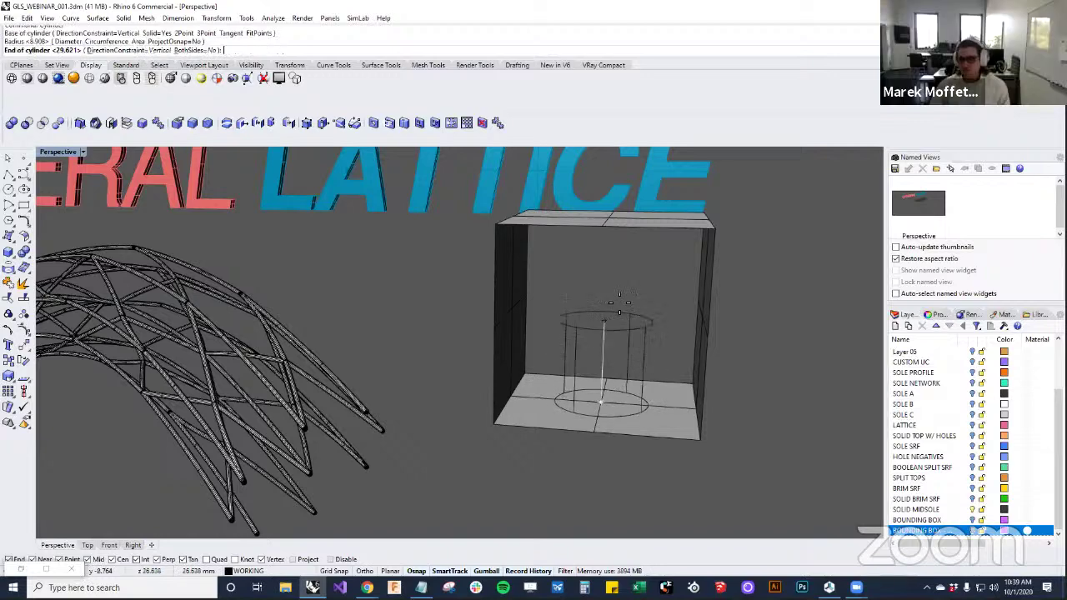
click(615, 218)
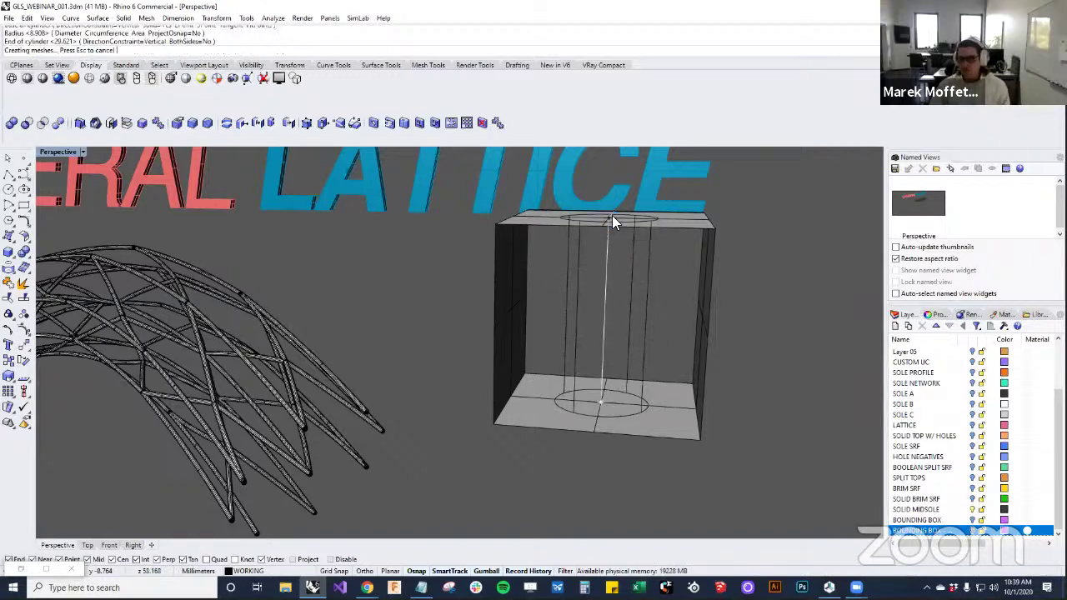
Examine the cylinder inside the open box from several angles, near and far, alongside the lattice and the text
right_drag(612, 215, 617, 349)
click(617, 348)
scroll(617, 348, down, 5)
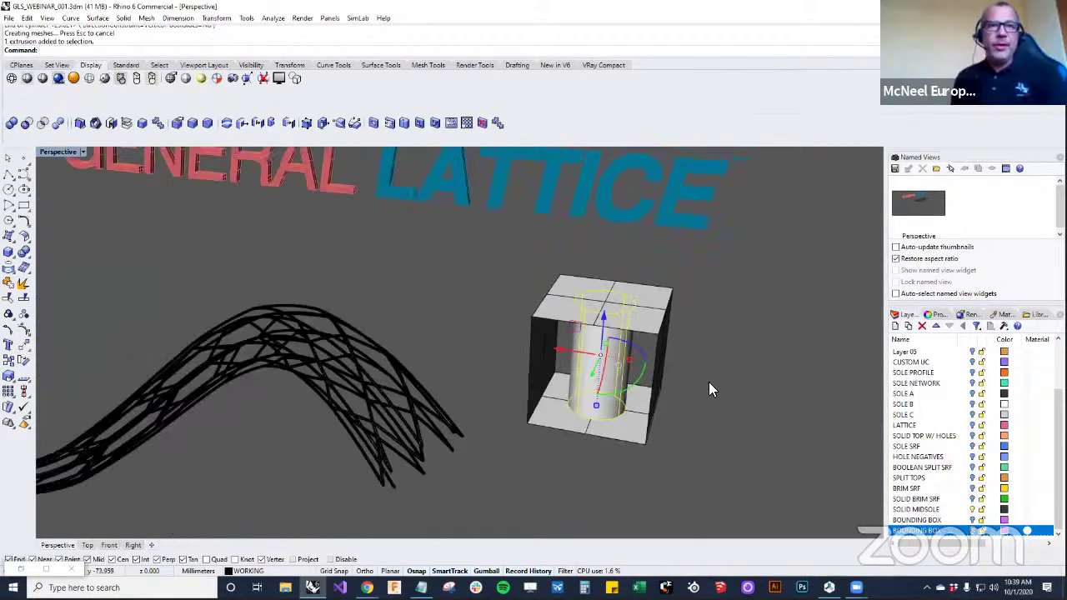
right_drag(708, 382, 692, 400)
scroll(727, 374, down, 4)
click(727, 373)
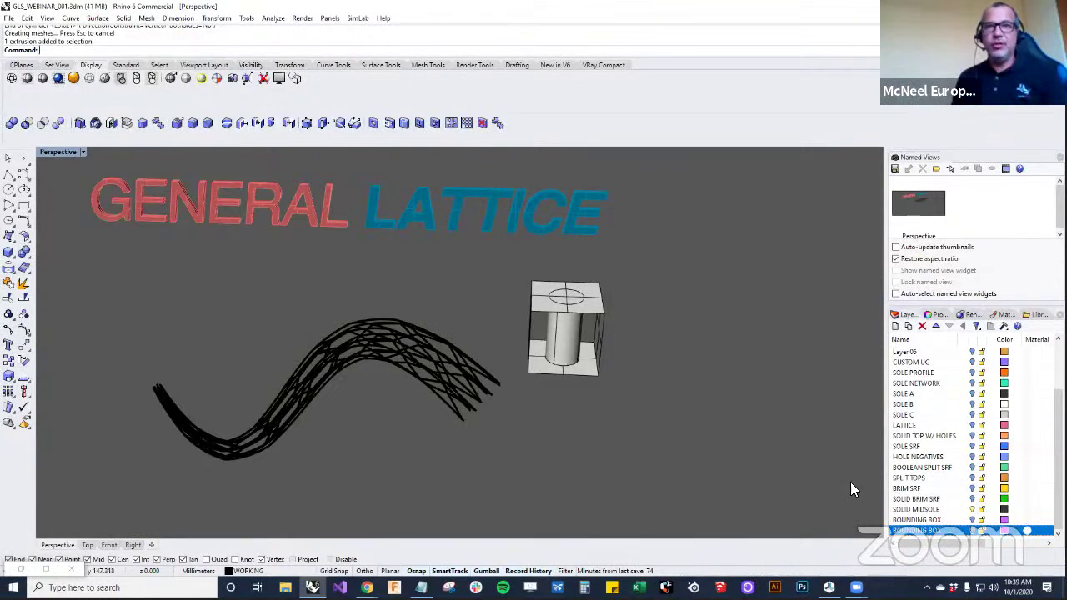
right_drag(831, 480, 667, 302)
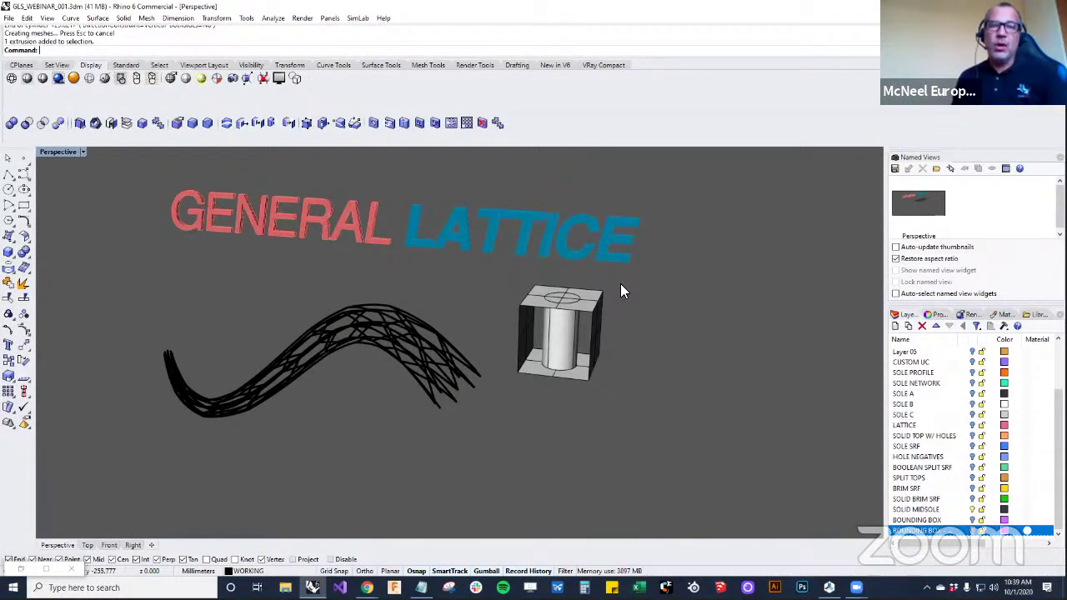
scroll(620, 287, up, 2)
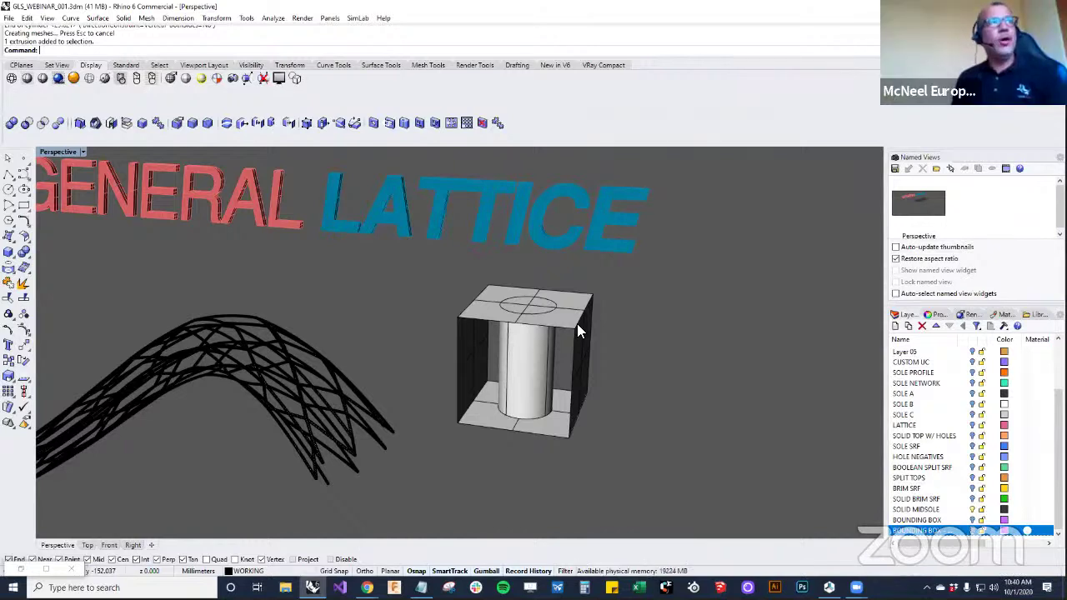
scroll(576, 323, down, 2)
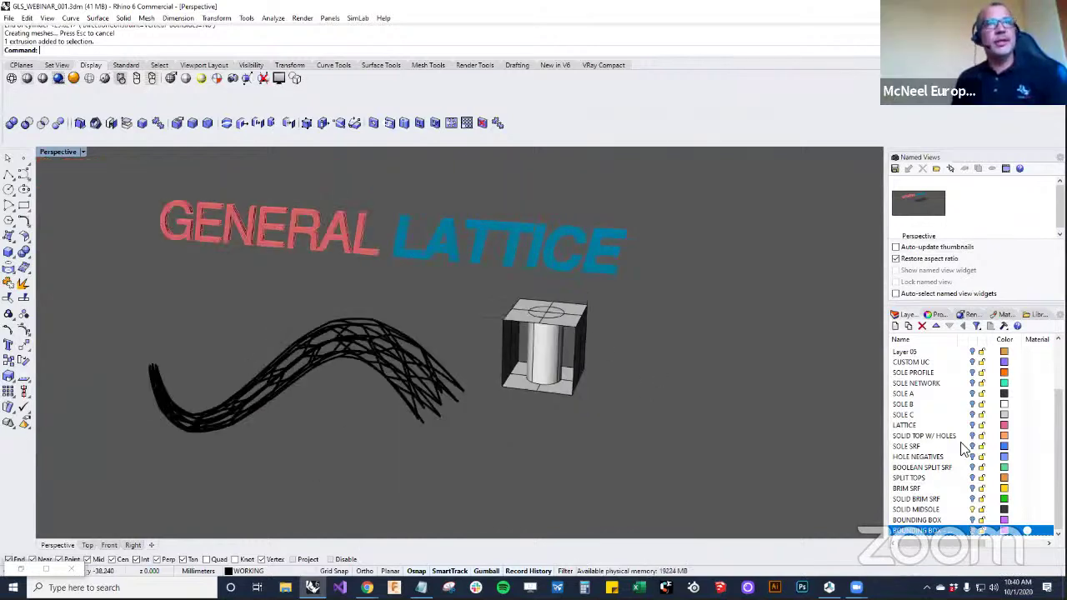
Turn on the SOLE A, SOLE B and SOLE C layers to show the shoe sole surfaces
click(972, 394)
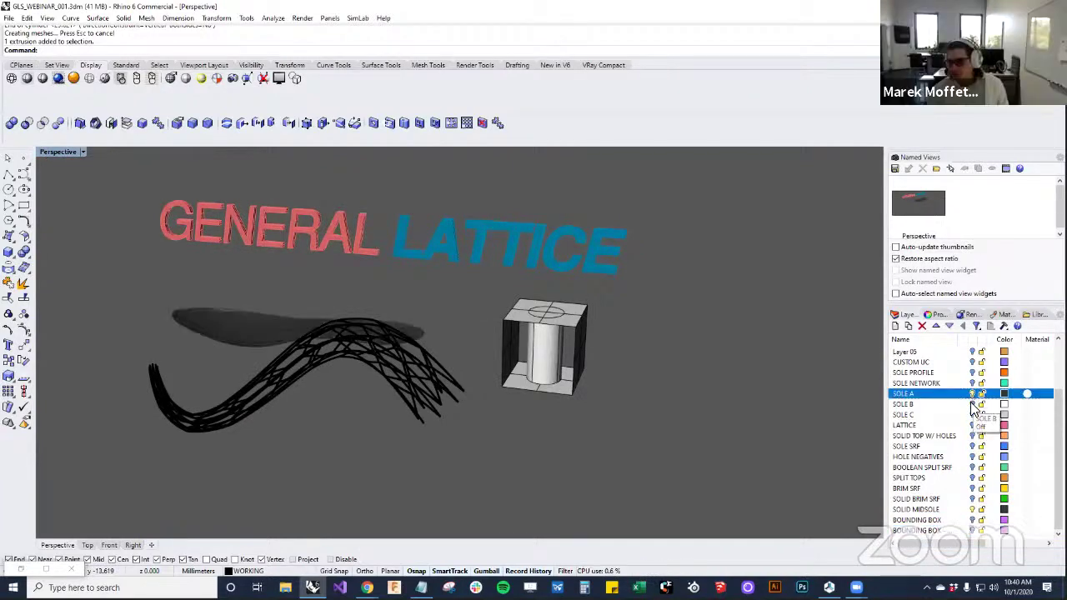
click(972, 415)
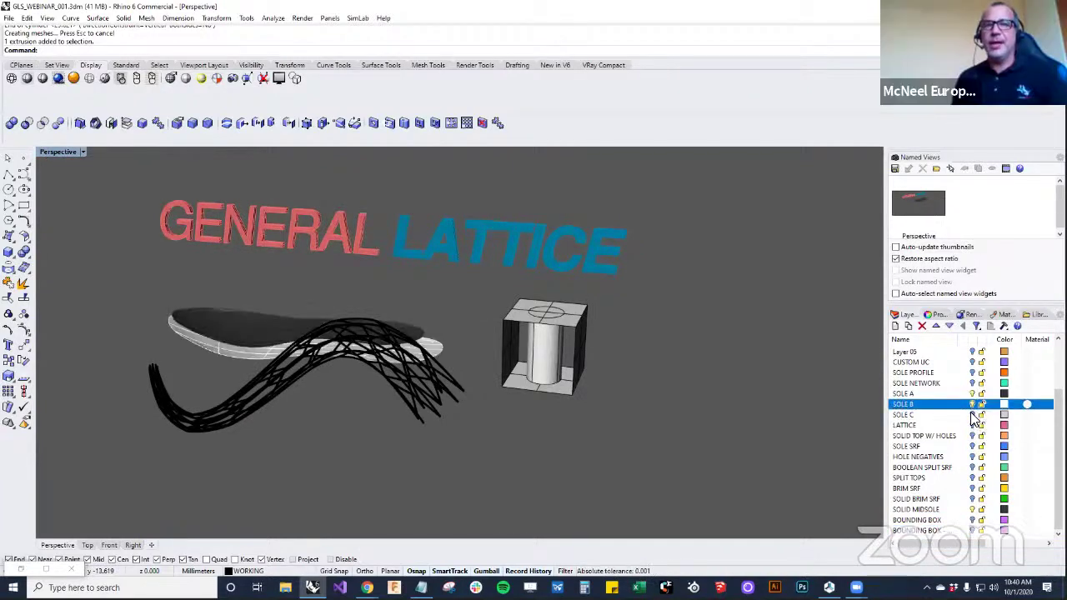
right_drag(460, 411, 498, 420)
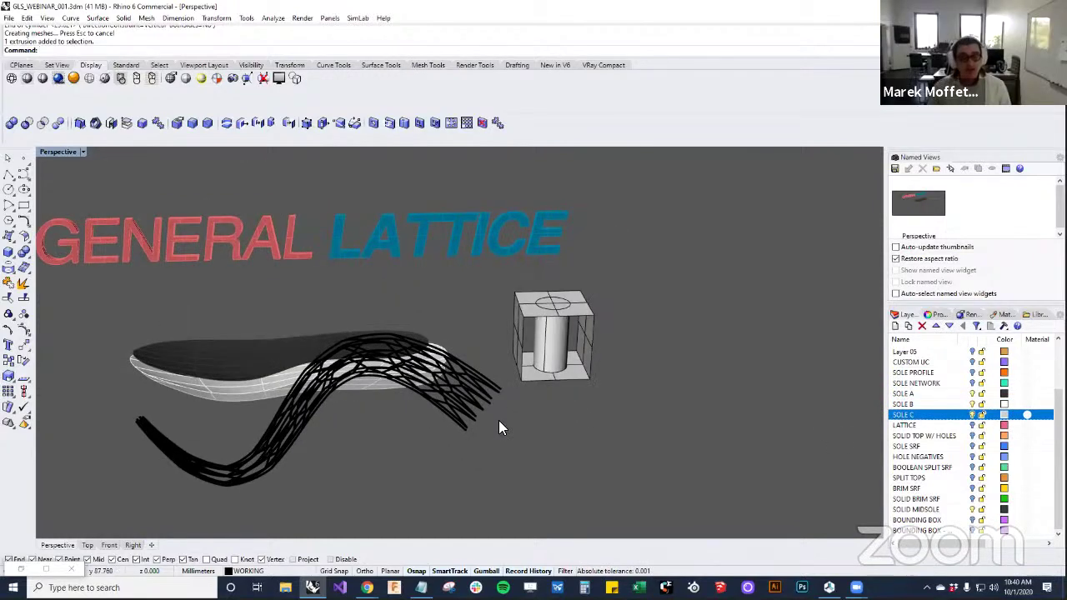
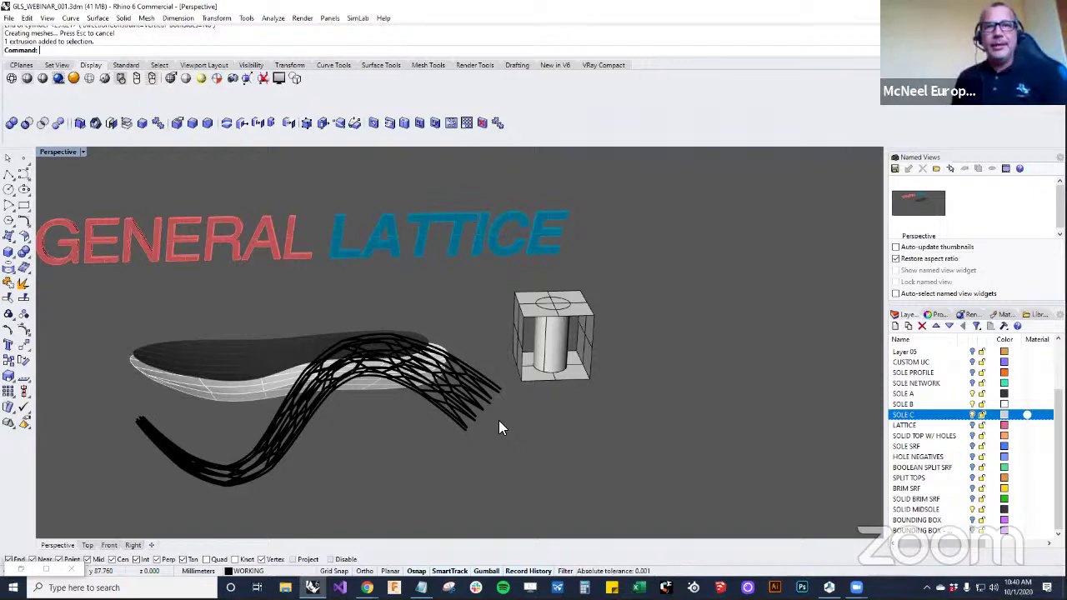
right_drag(500, 428, 545, 431)
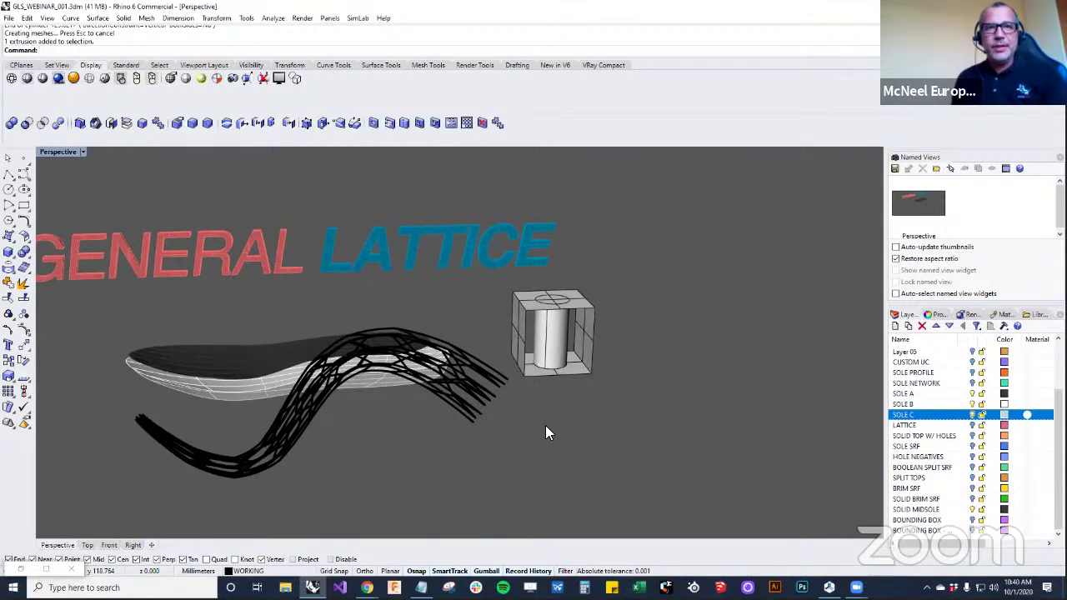
Start LatticeLoft and choose the three stacked shoe sole surfaces as its input surfaces
text(LatticeLoft)
key(Return)
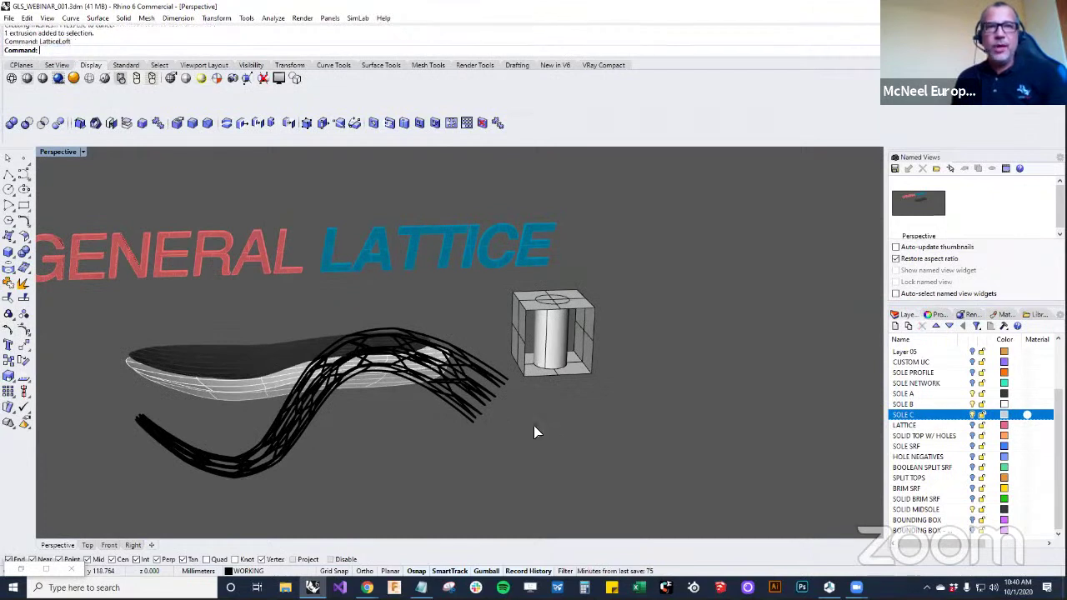
click(733, 260)
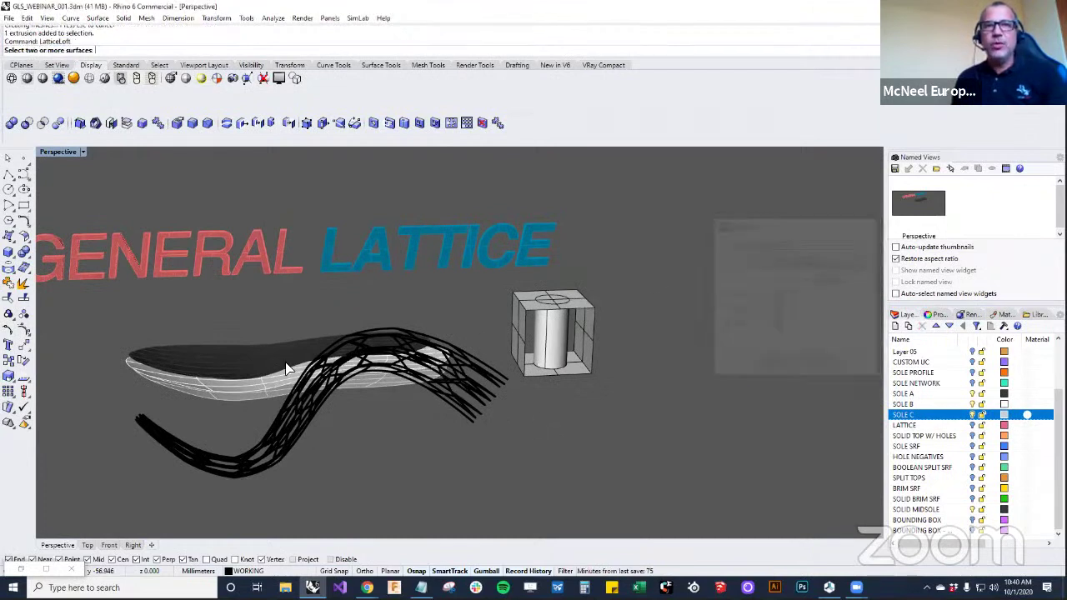
click(224, 392)
click(225, 386)
click(227, 356)
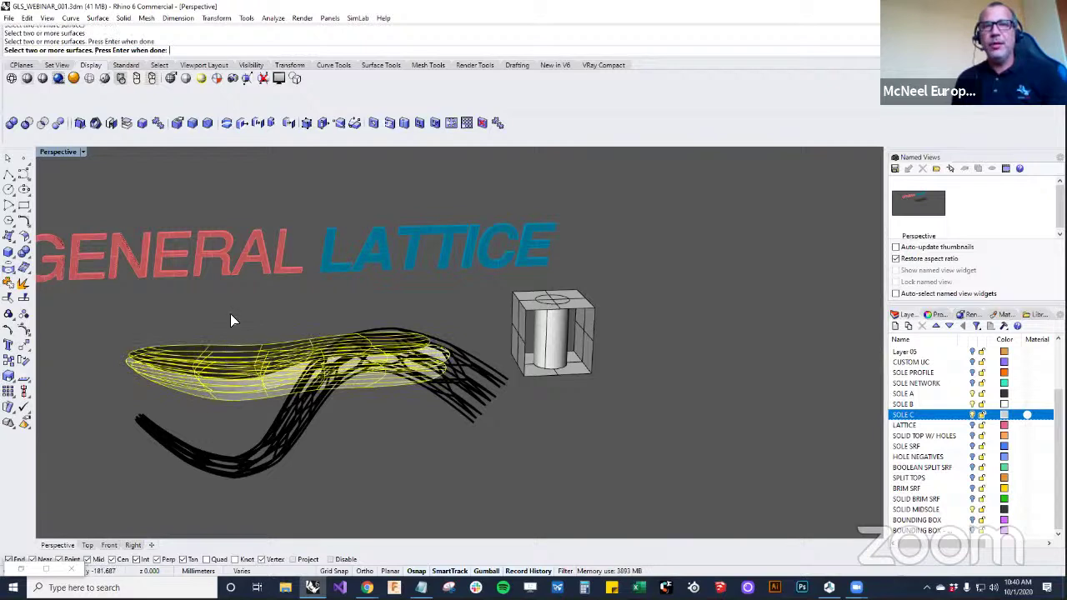
key(Return)
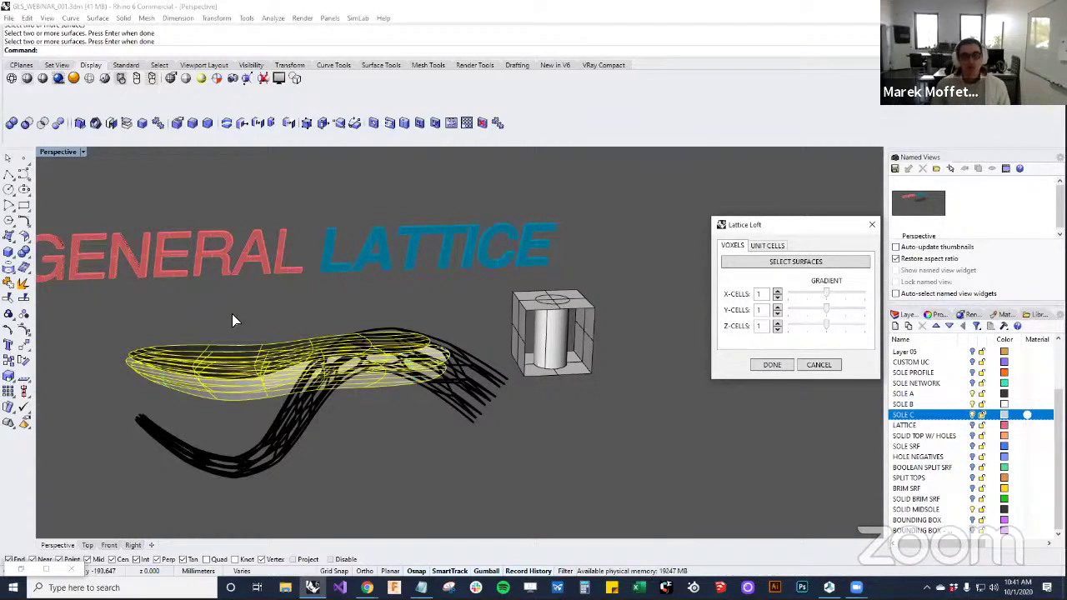
Set the lattice loft's X-cells and Y-cells to 3 and open its unit cell settings
click(777, 291)
click(777, 291)
click(777, 307)
click(776, 307)
click(777, 306)
click(776, 307)
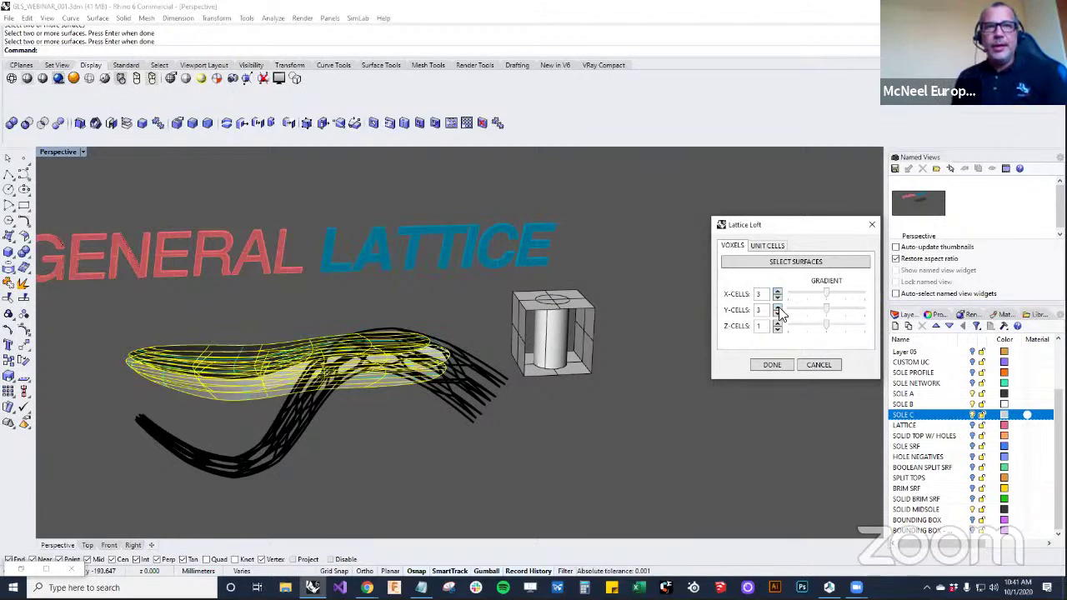
click(767, 245)
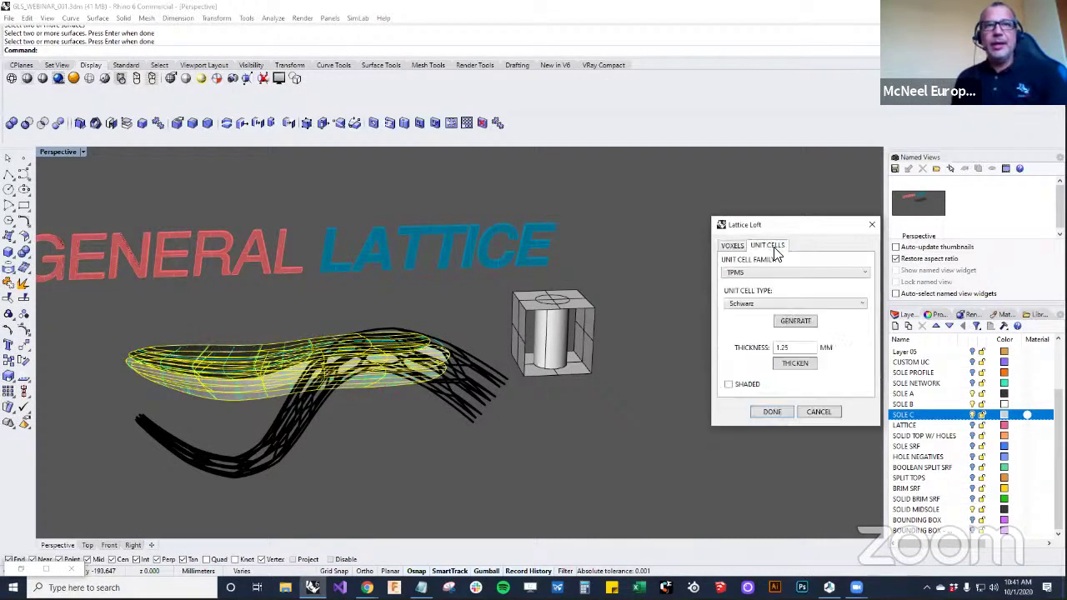
Hide the SOLE A and SOLE B layers so the voxel preview over the sole can be seen
right_drag(248, 303, 320, 325)
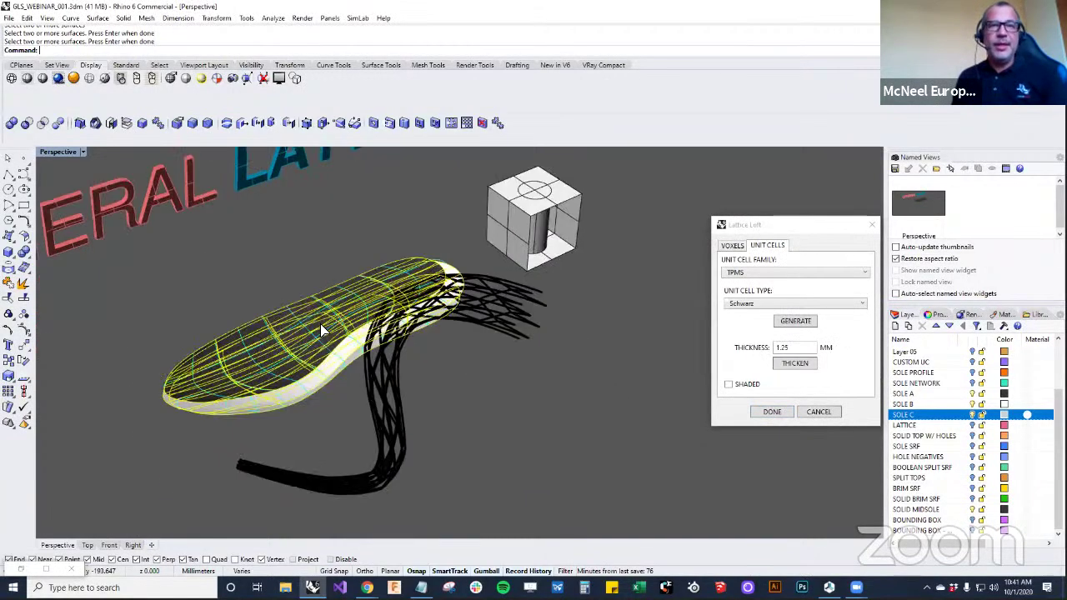
scroll(320, 325, up, 5)
click(971, 393)
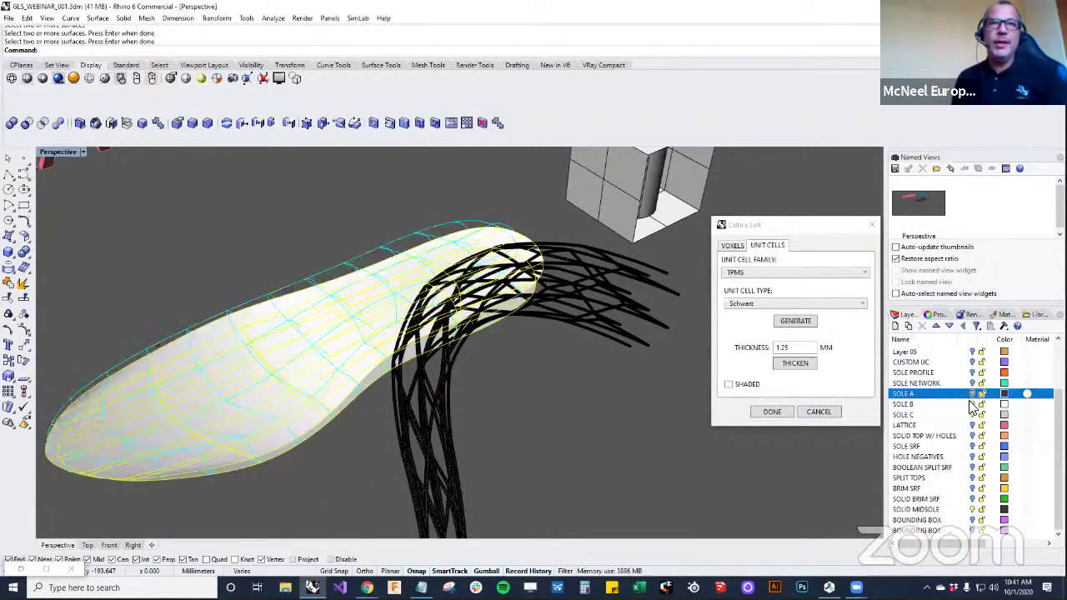
click(972, 404)
right_drag(643, 442, 636, 439)
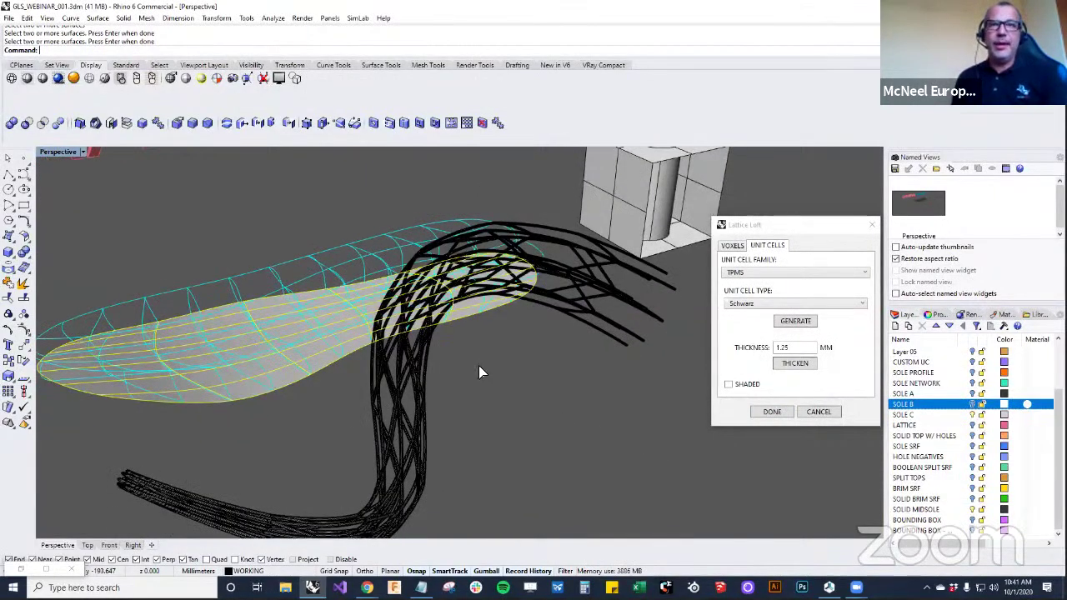
scroll(506, 390, down, 4)
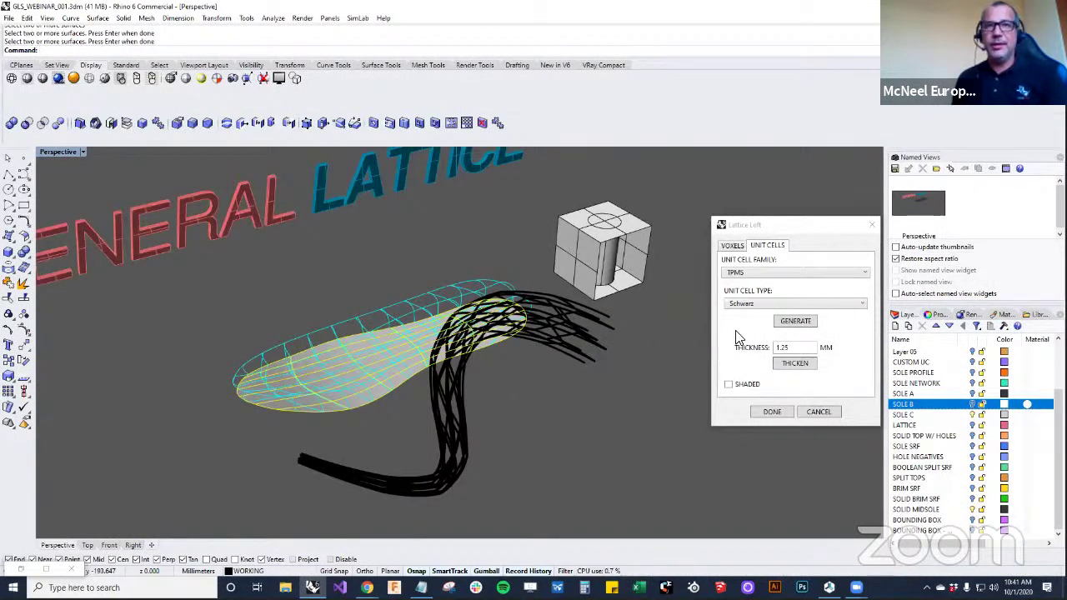
Set the unit cell family to CUSTOM and choose the cylinder inside the box as the cell geometry
click(748, 272)
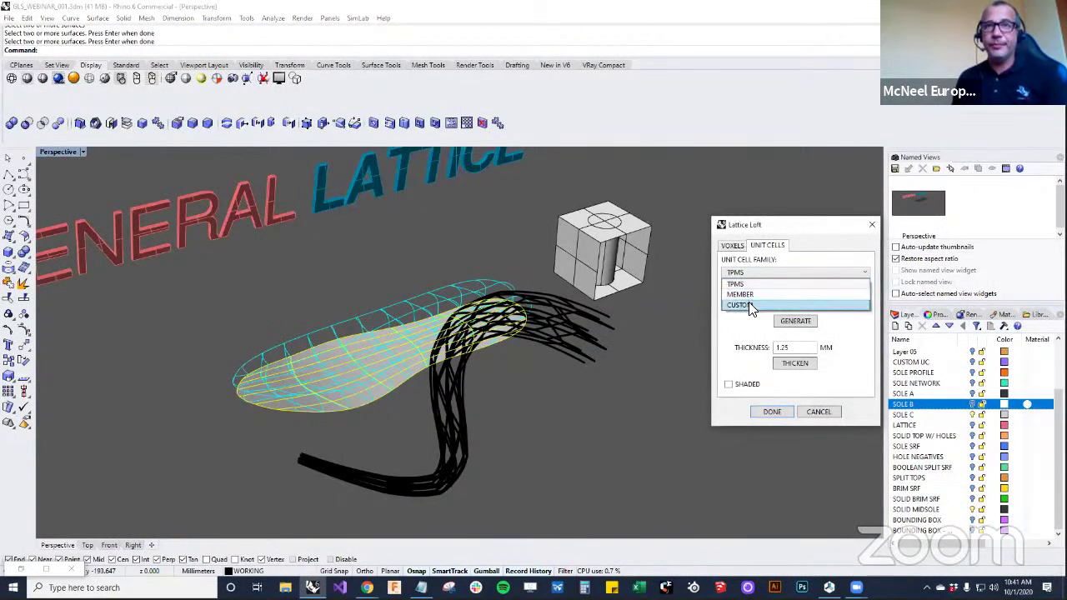
click(740, 304)
right_drag(638, 327, 619, 311)
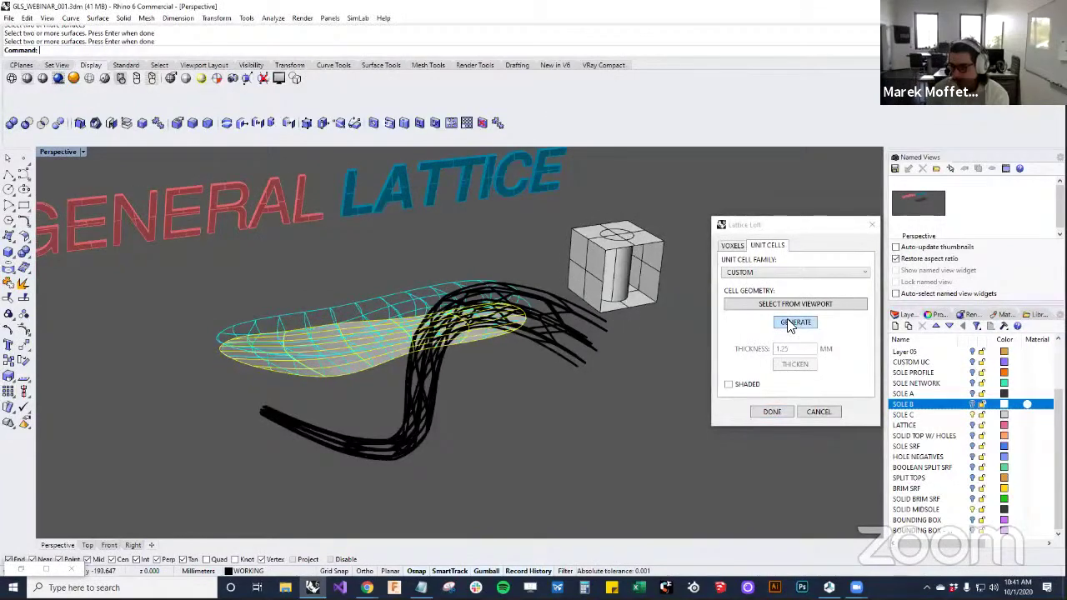
click(779, 307)
click(626, 283)
right_click(633, 377)
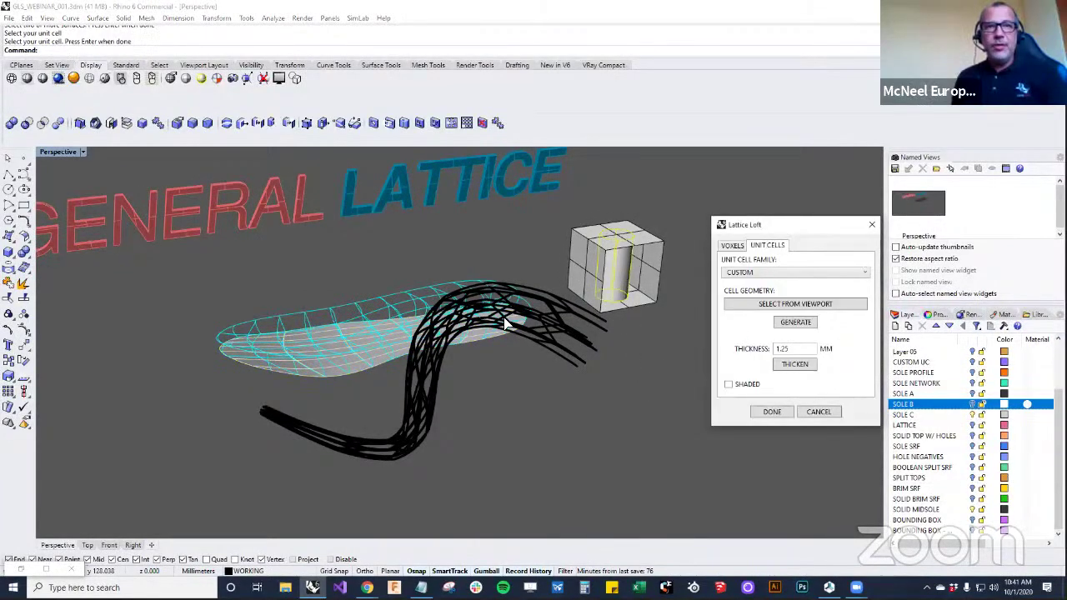
Cancel the lattice loft on the shoe sole surfaces without generating cells
right_drag(517, 325, 520, 321)
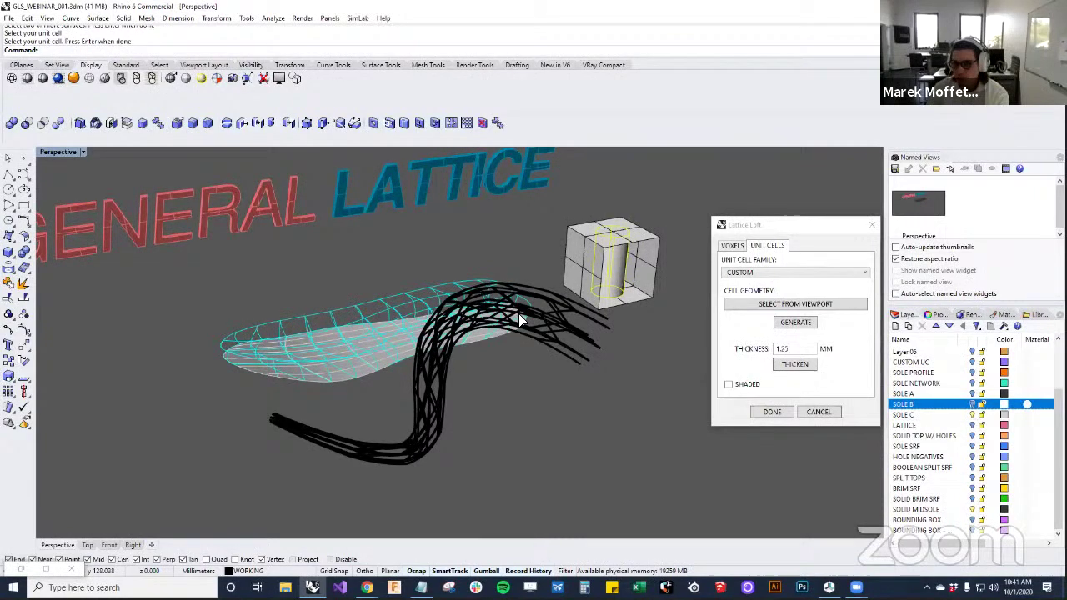
right_drag(518, 319, 566, 321)
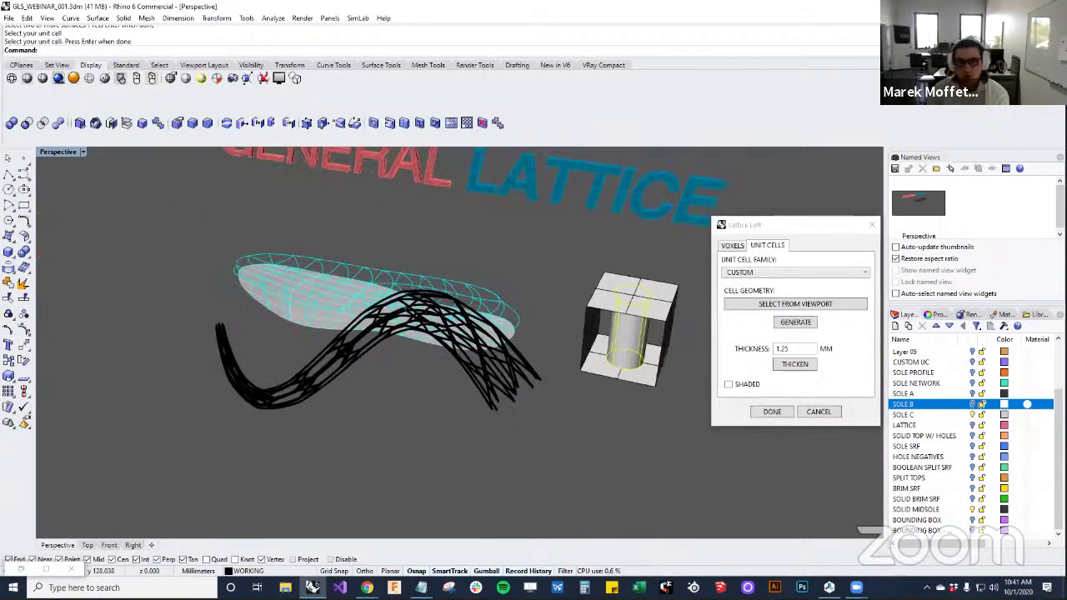
click(835, 410)
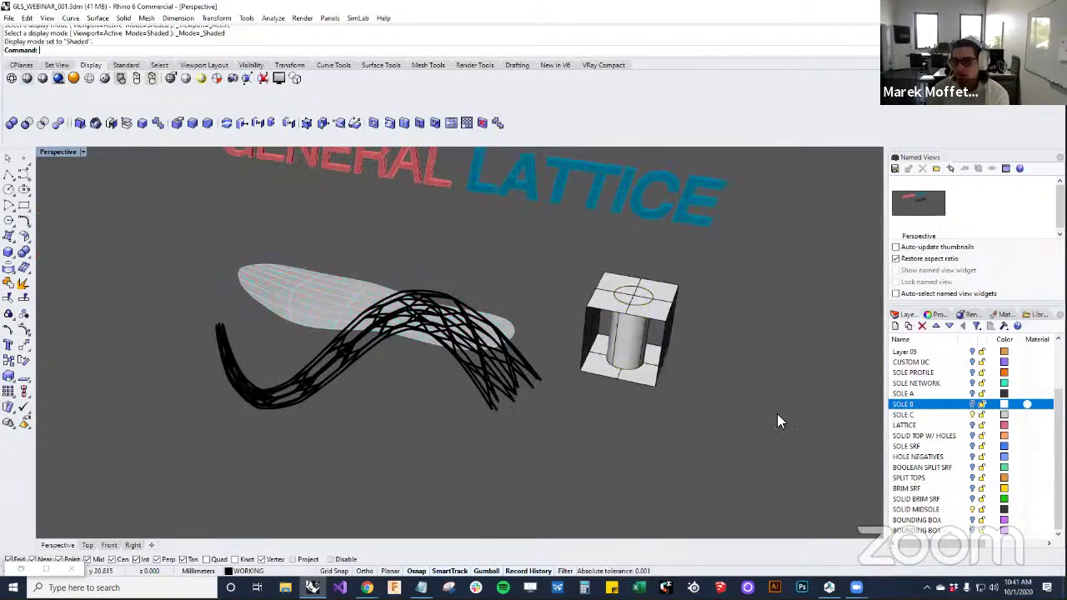
Clear the lattice selection and set the Perspective viewport to Rendered display
scroll(281, 365, up, 10)
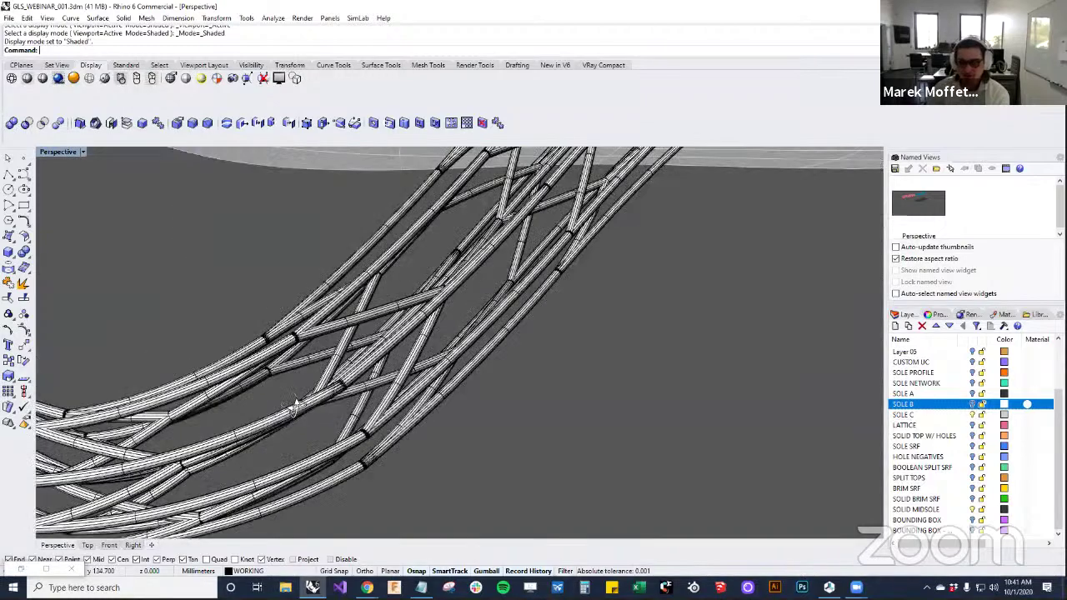
key(Escape)
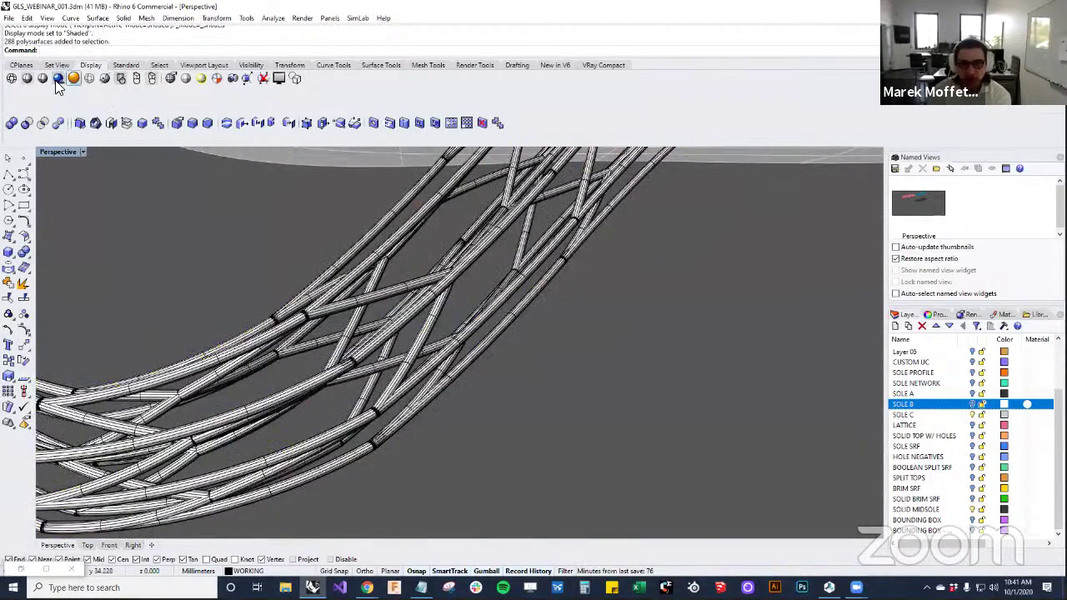
click(57, 81)
Examine the rendered curved lattice close up along its length, and then the whole scene with the sole and box
mouse_move(492, 317)
right_down()
mouse_move(461, 315)
mouse_move(359, 353)
right_up()
scroll(461, 315, down, 8)
scroll(275, 299, up, 8)
right_drag(275, 306, 498, 327)
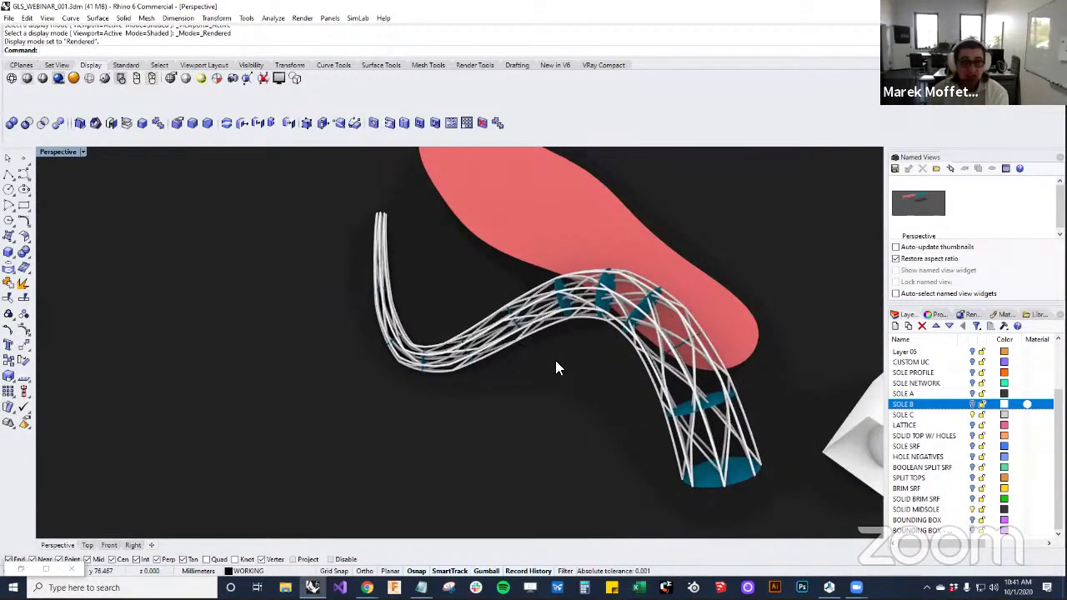
scroll(584, 328, up, 4)
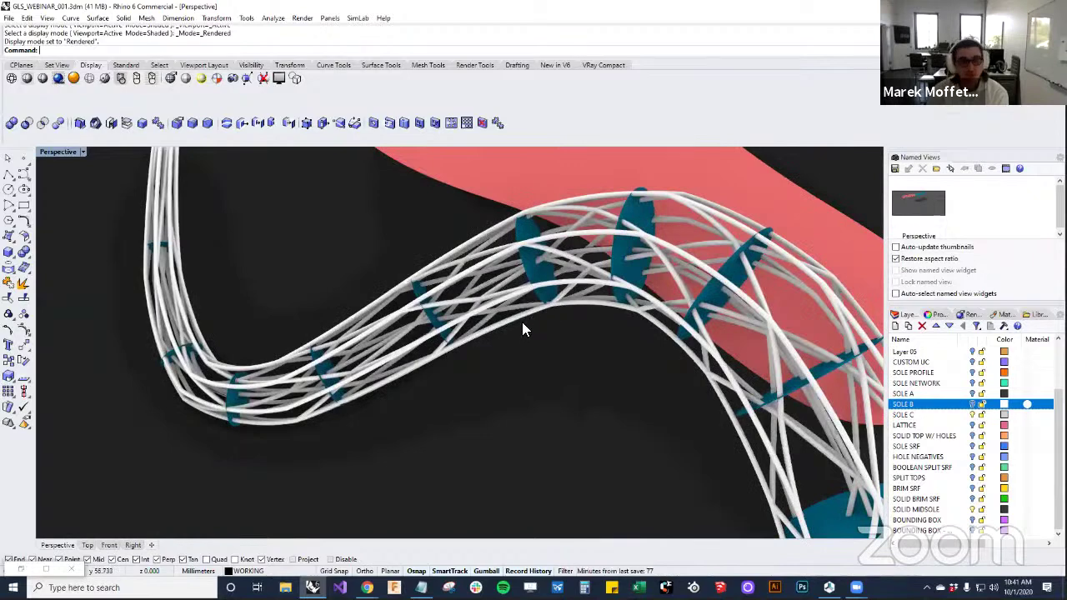
scroll(433, 345, down, 5)
right_drag(502, 383, 534, 331)
scroll(553, 368, down, 5)
scroll(572, 352, down, 4)
scroll(561, 367, up, 5)
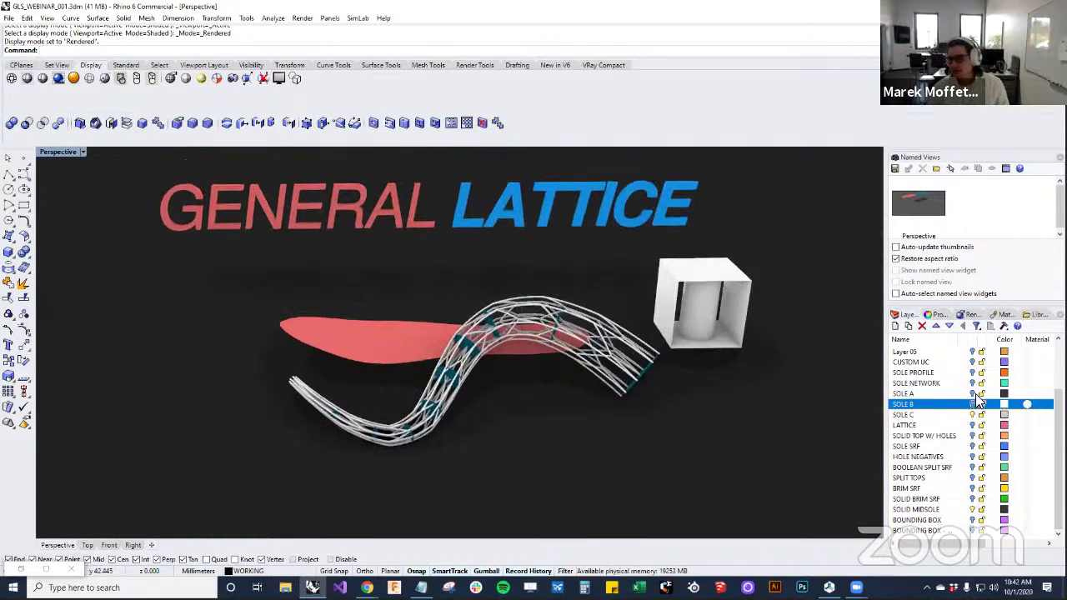
Set the Perspective viewport to Shaded display and delete the lattice that follows the curve
click(26, 77)
right_drag(710, 349, 730, 353)
click(636, 347)
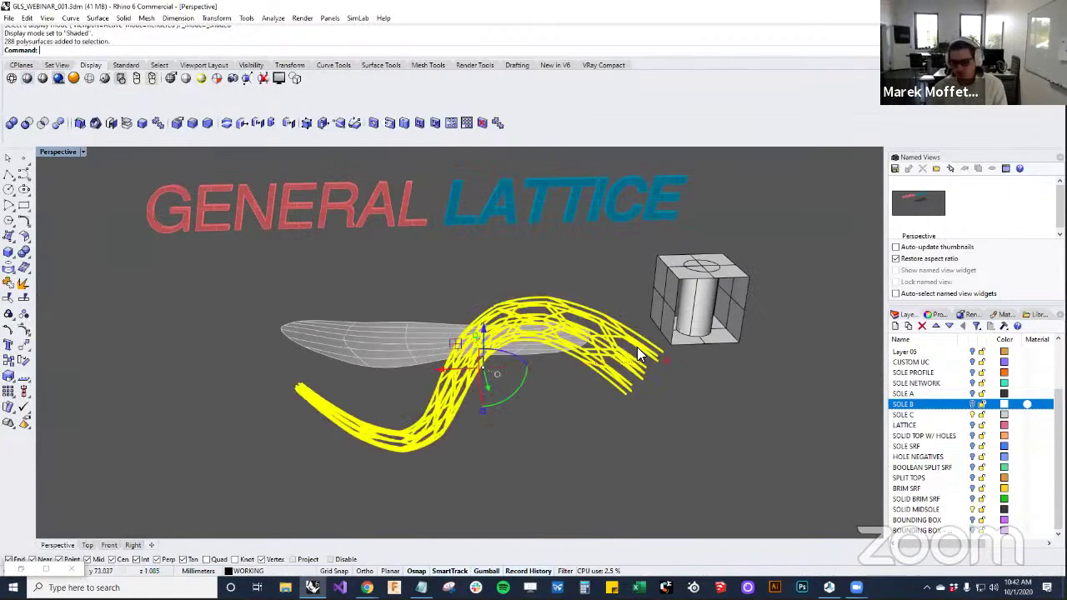
key(Delete)
Make the SOLE B and SOLE A layers visible so all sole surfaces are shown
scroll(608, 350, up, 5)
scroll(600, 358, up, 2)
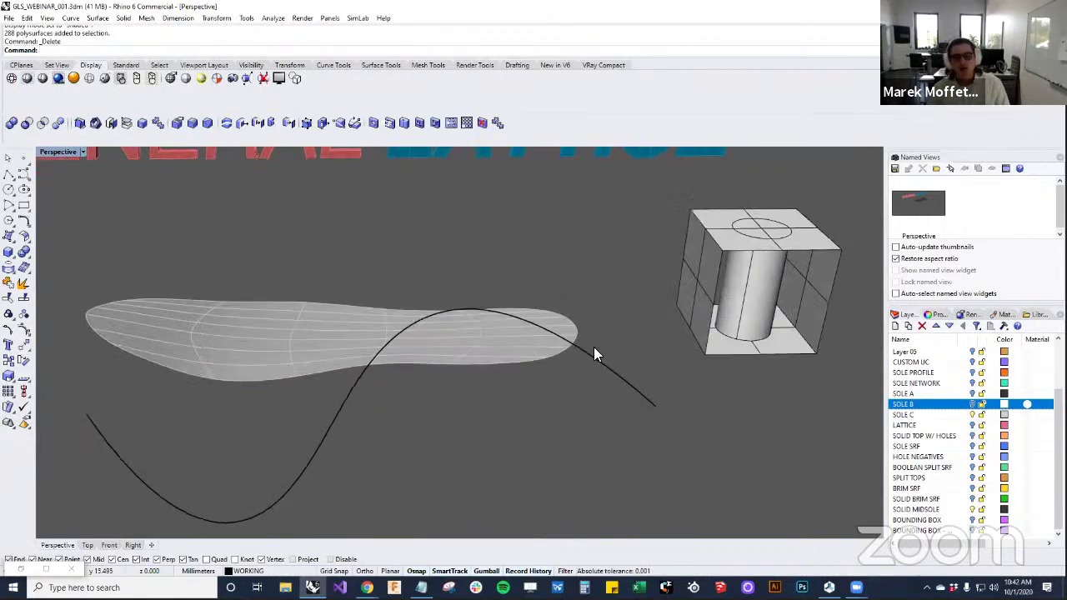
shift+right_drag(606, 405, 624, 444)
scroll(606, 411, down, 2)
click(971, 403)
click(972, 393)
shift+right_drag(559, 465, 559, 453)
Start a Lattice Loft and choose the three shoe sole surfaces as its input
text(LatticeLoft)
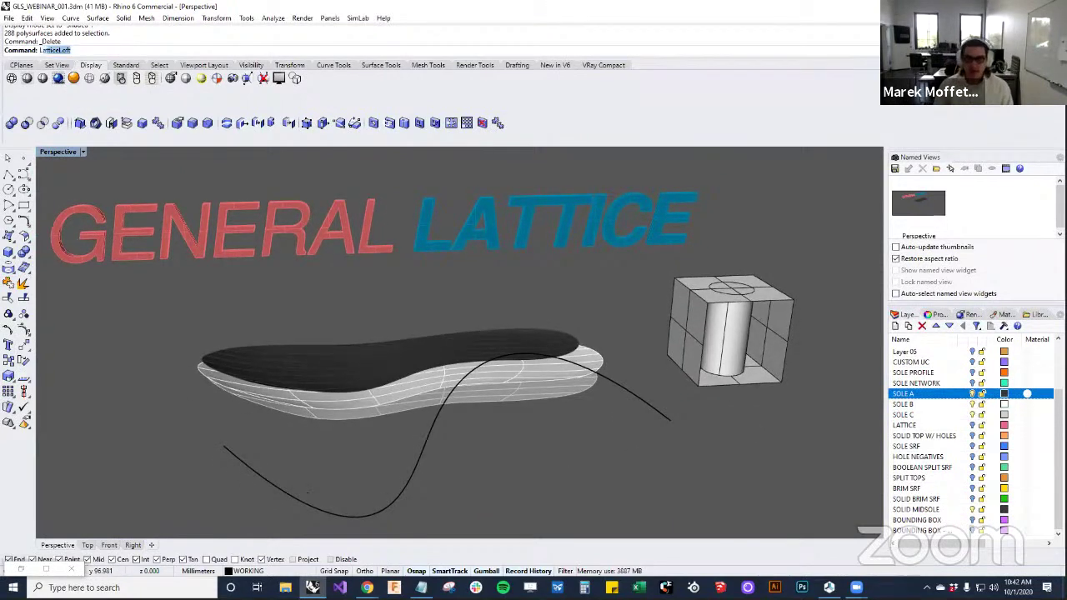
key(Return)
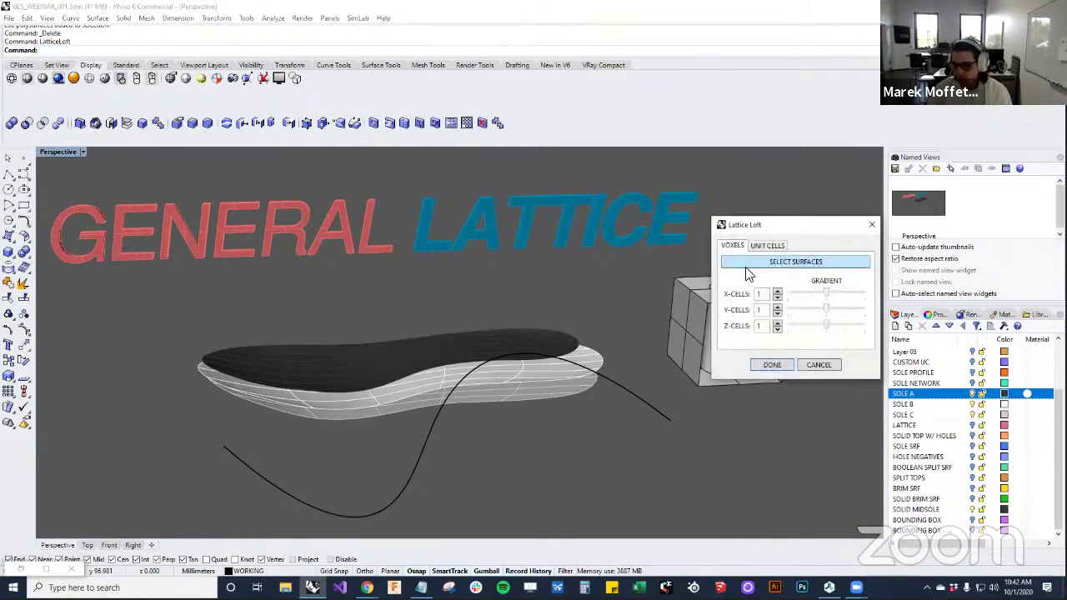
click(746, 267)
click(547, 393)
click(533, 362)
click(537, 344)
key(Return)
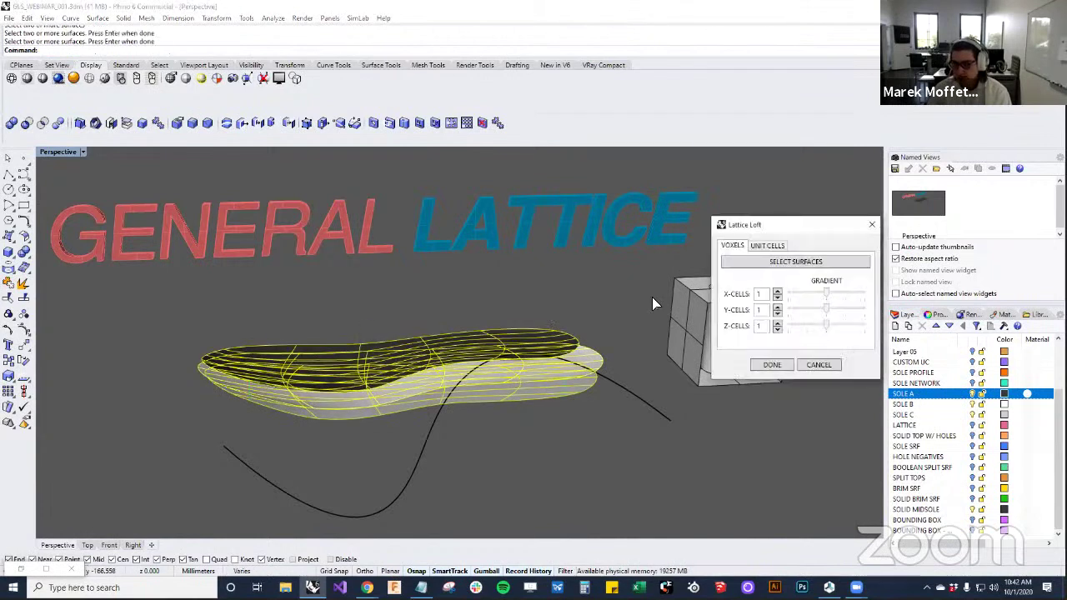
Set the loft's X-cells to 4, increase the Y-cells, and choose MEMBER as the unit cell family
click(776, 290)
click(776, 290)
click(777, 290)
click(777, 306)
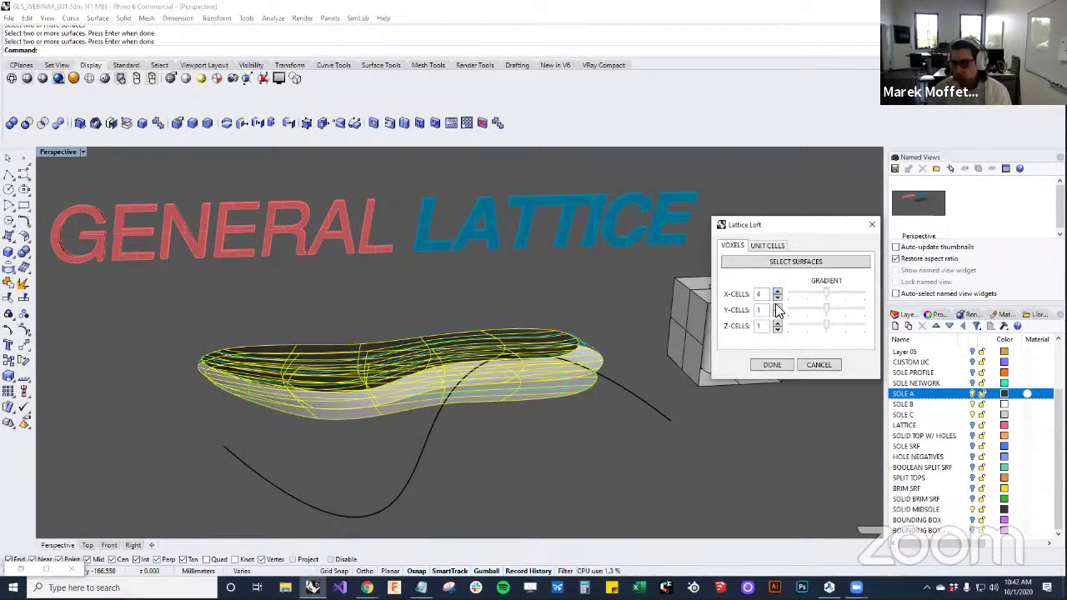
click(777, 306)
click(777, 306)
click(767, 246)
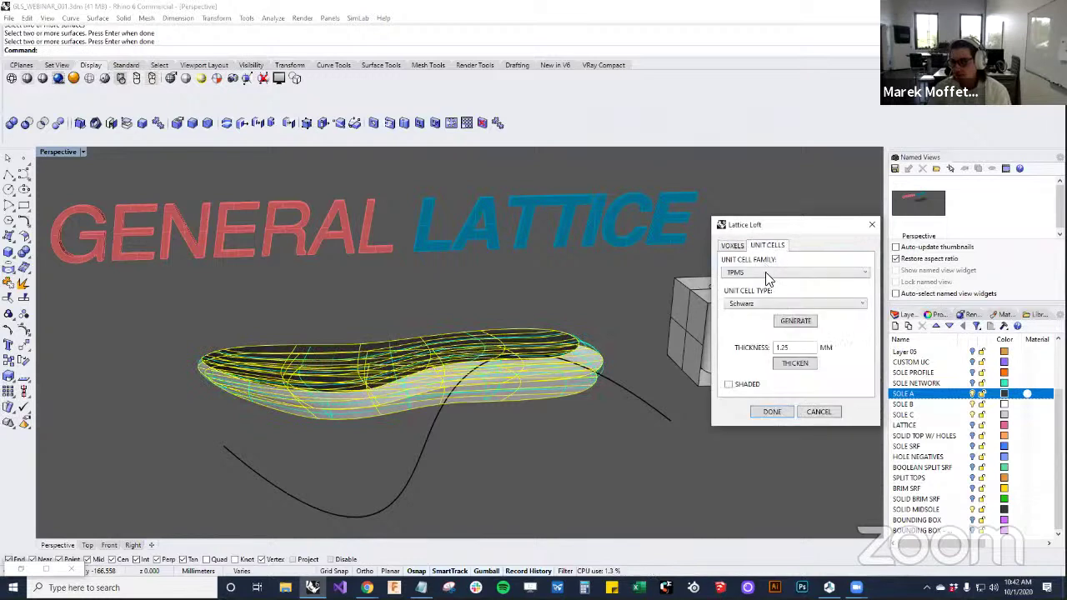
click(767, 275)
click(767, 293)
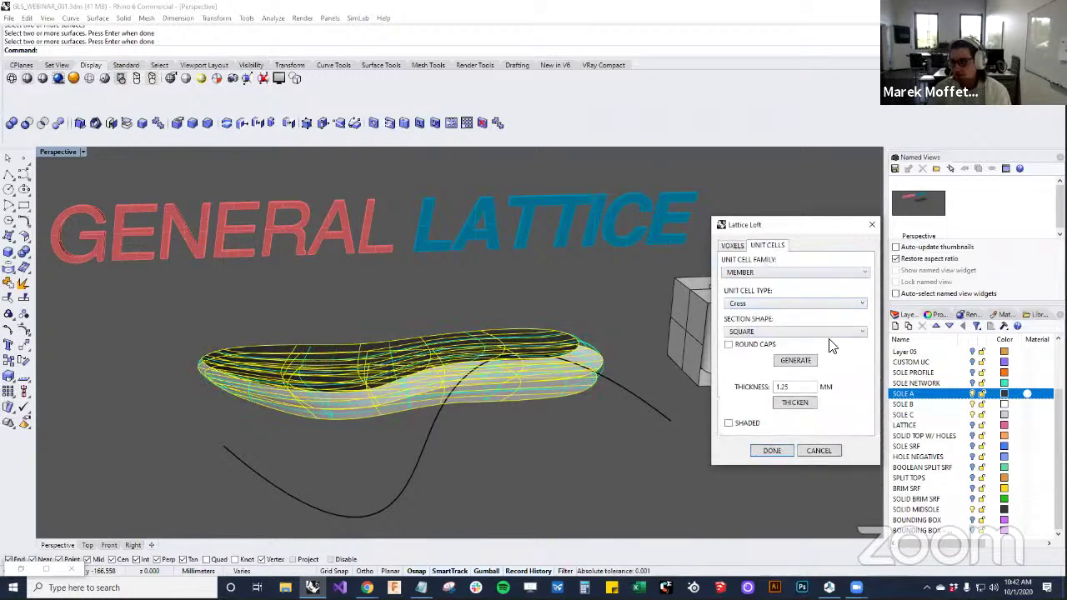
Set the unit cell type to T and generate the cells between the sole surfaces
click(785, 305)
click(780, 397)
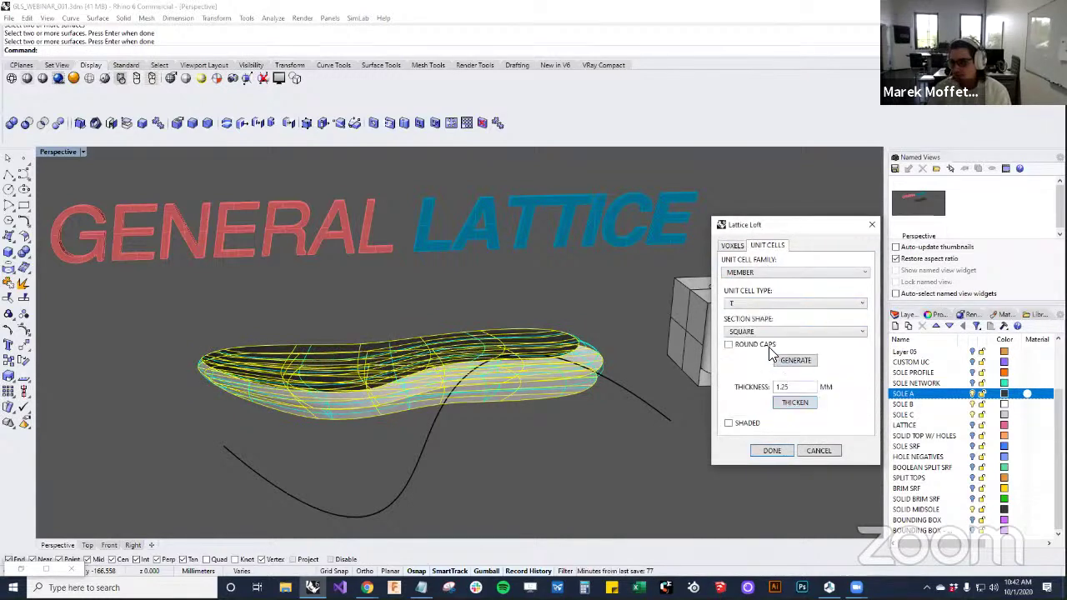
click(787, 365)
right_drag(505, 347, 502, 377)
Generate Cubic unit cells with a thickness of 0 mm and finish the lattice loft
click(767, 303)
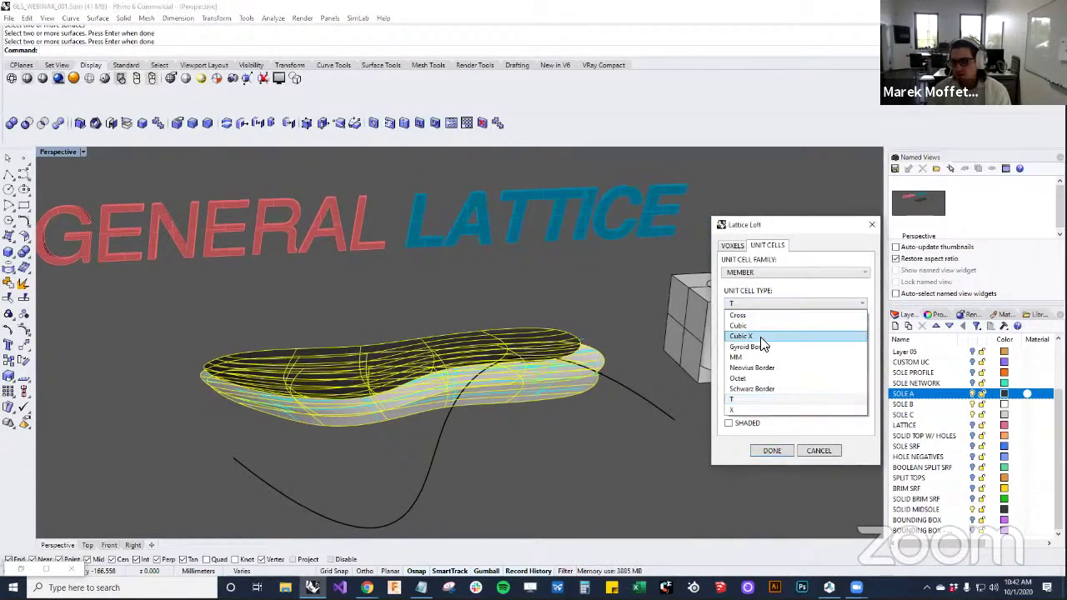
click(750, 325)
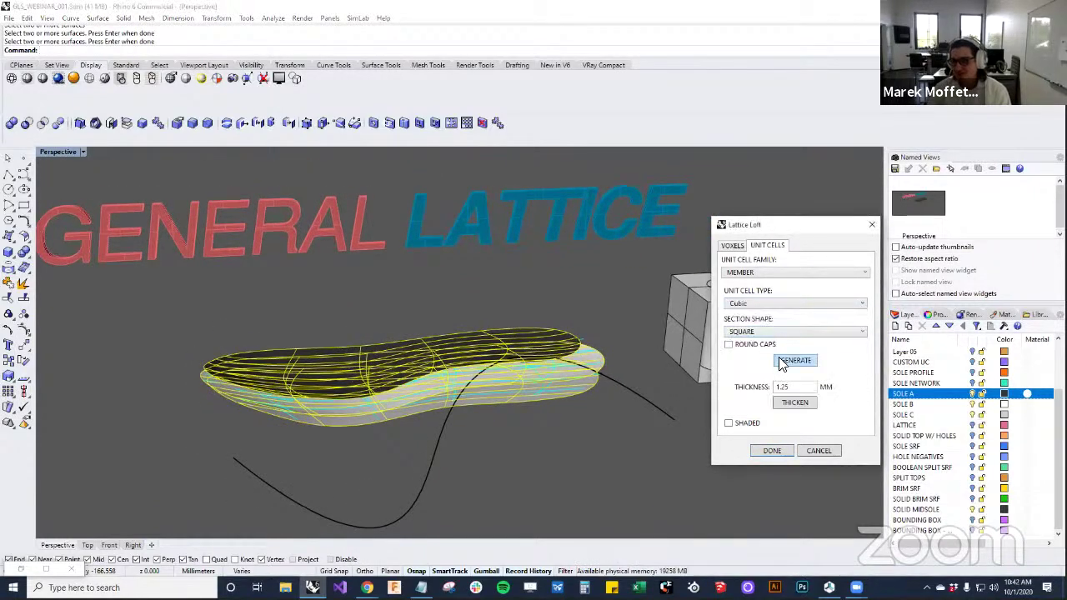
click(781, 363)
click(797, 403)
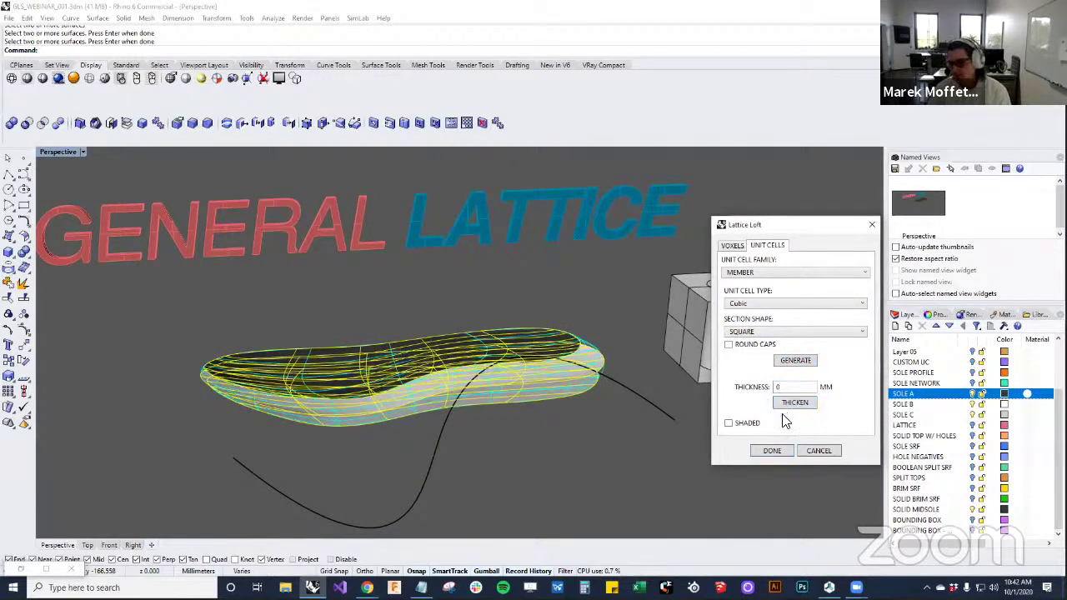
click(770, 450)
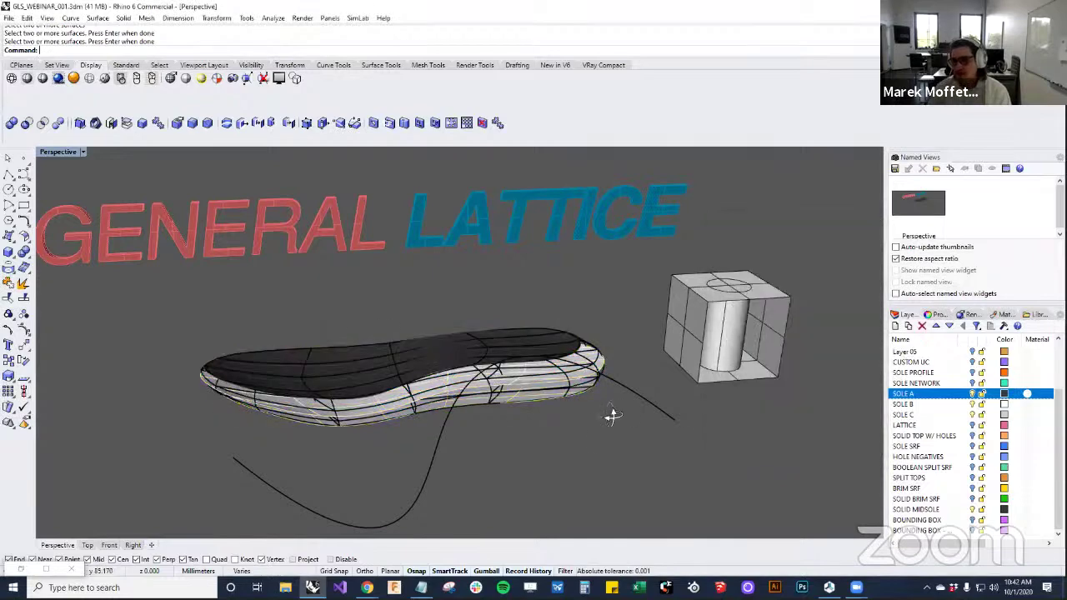
Hide the SOLE A, SOLE B and SOLE C layers, leaving the sole's lattice curves on display
scroll(488, 350, up, 5)
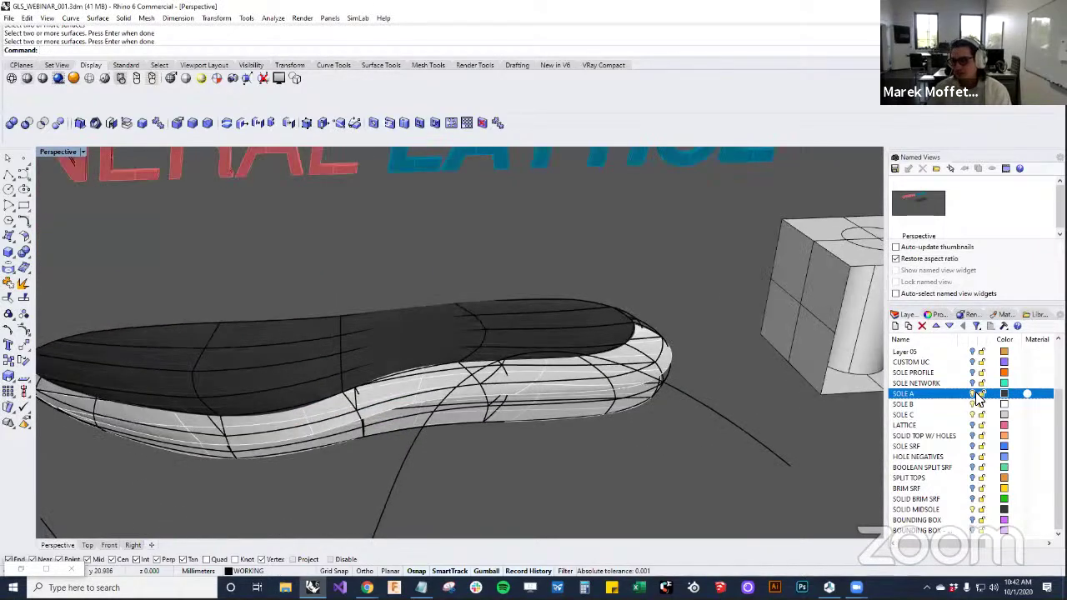
click(972, 393)
click(904, 414)
mouse_move(676, 387)
right_down()
mouse_move(479, 347)
mouse_move(487, 314)
right_up()
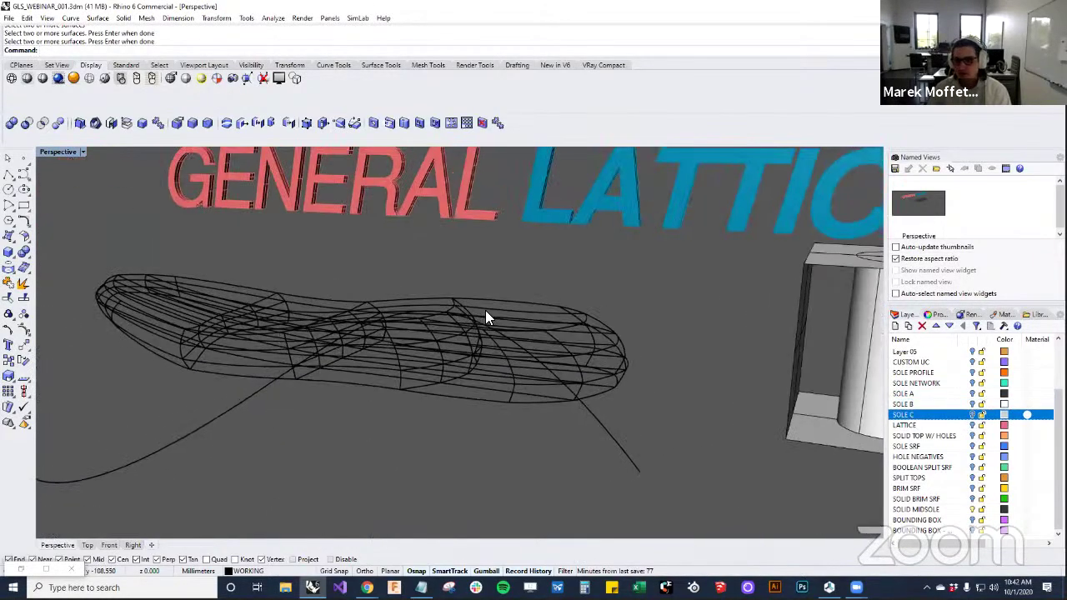
Pipe all the sole's lattice curves with a radius of 1 mm, round caps and FitRail set to Yes
click(486, 317)
right_drag(500, 255, 380, 394)
click(629, 417)
click(380, 394)
text(P)
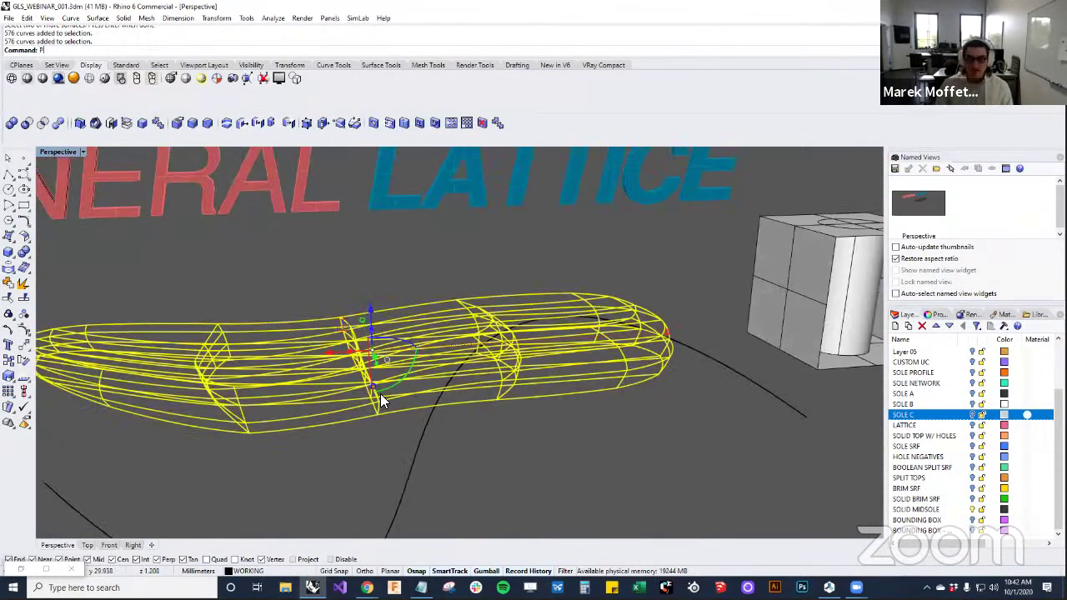
text(ipe)
key(Return)
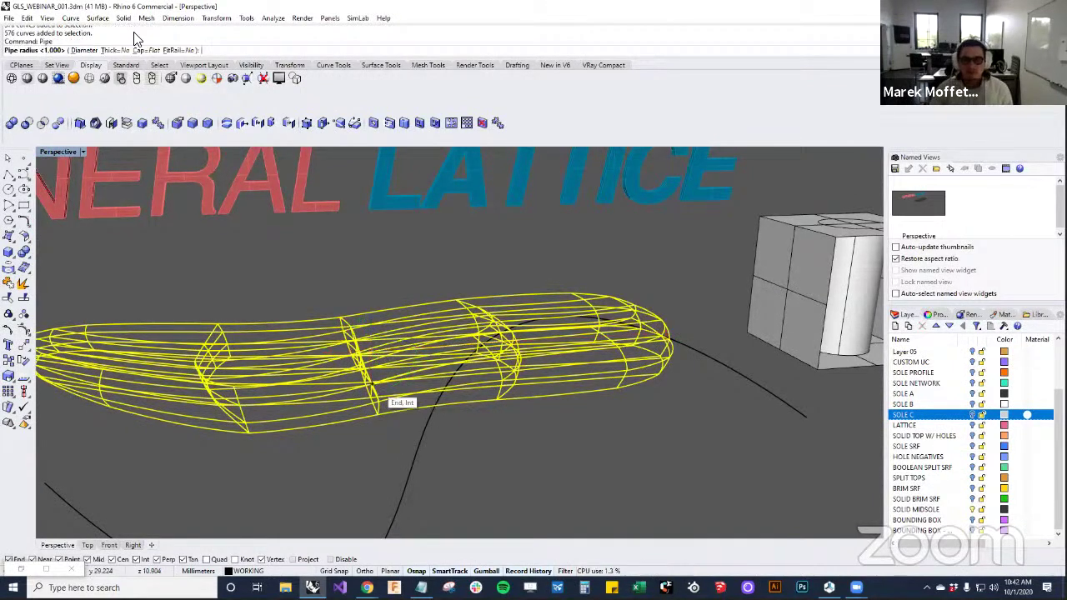
click(187, 50)
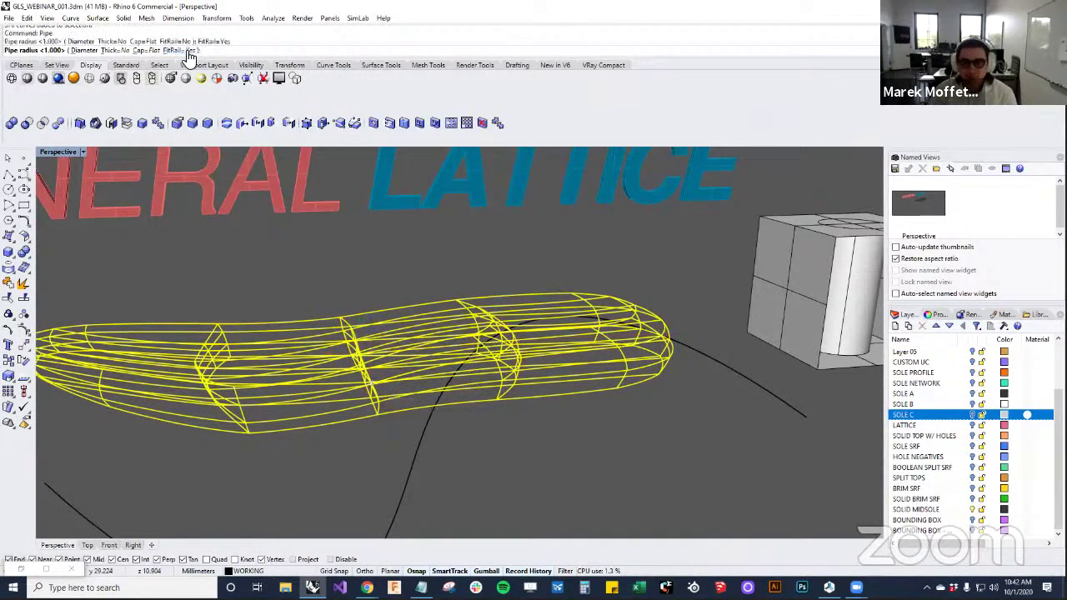
click(136, 50)
click(103, 50)
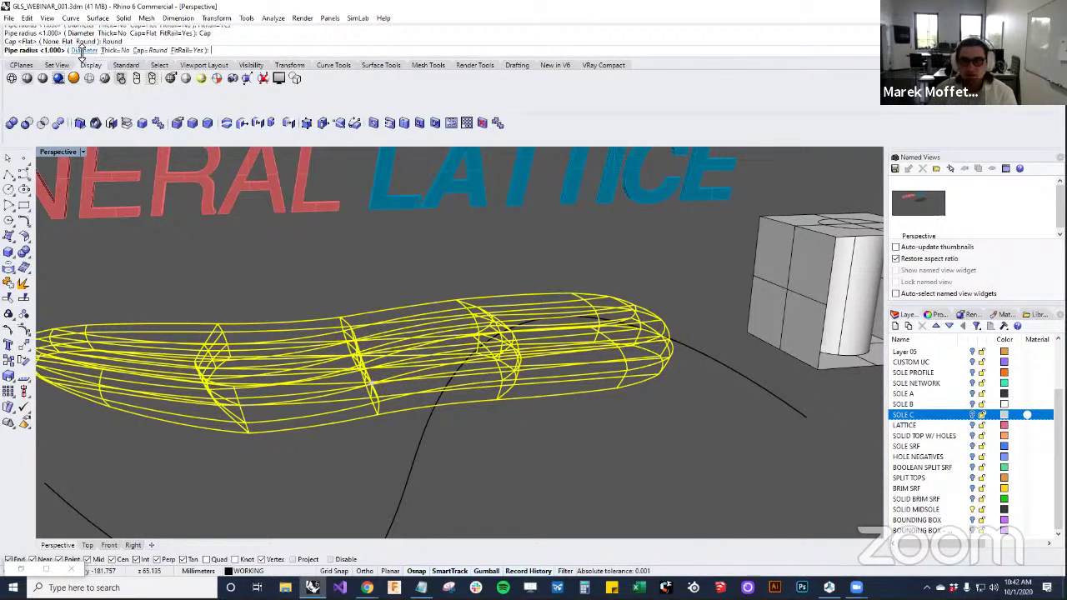
key(Return)
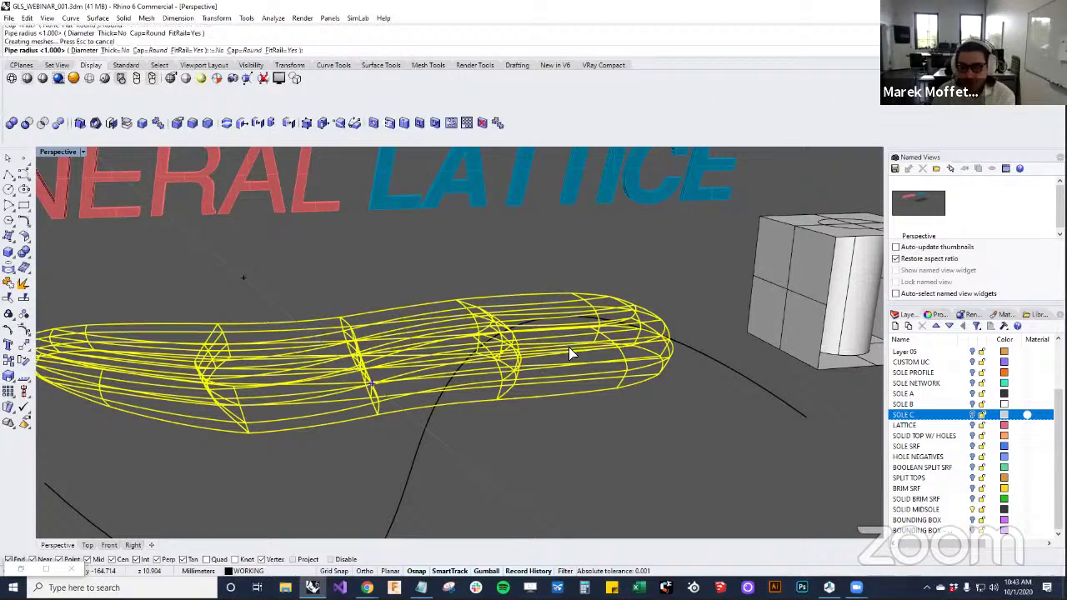
key(Return)
Examine the piped sole lattice from several angles, both close up and with the whole scene
right_drag(523, 305, 549, 445)
scroll(507, 387, down, 4)
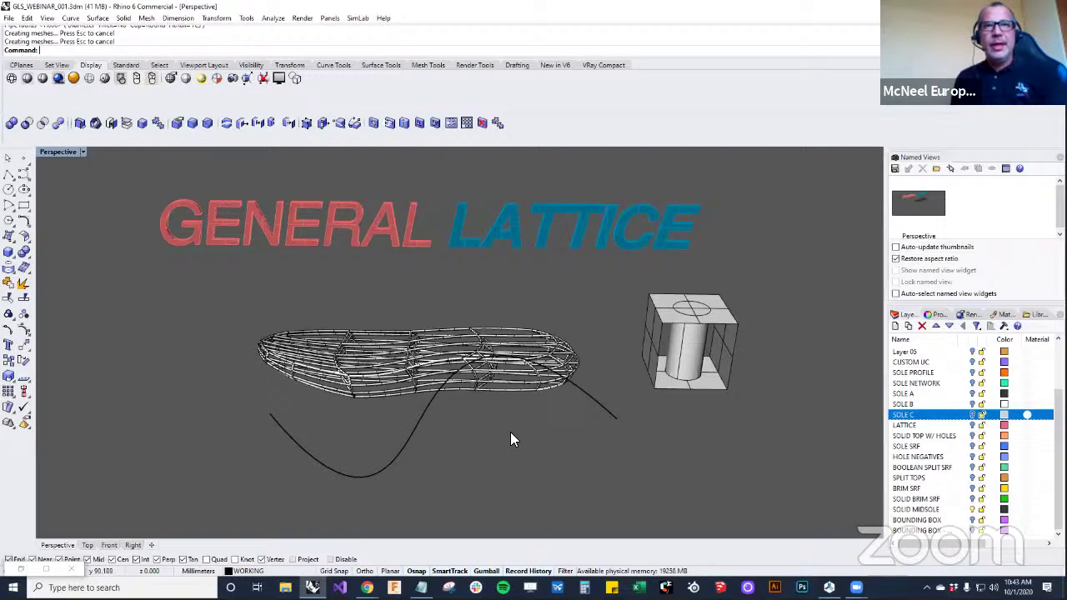
right_drag(505, 419, 423, 348)
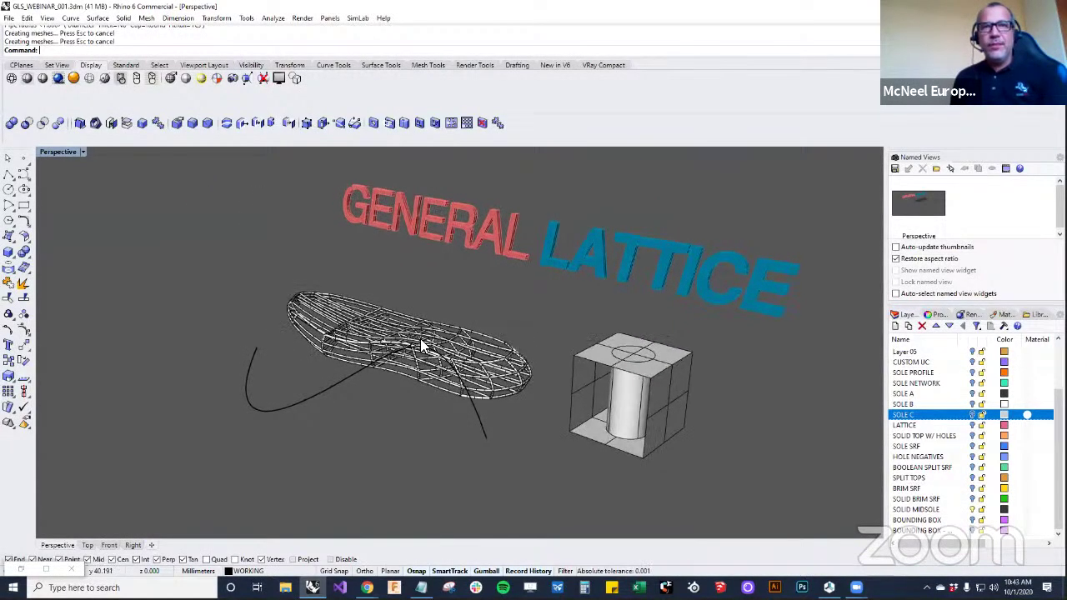
scroll(421, 346, up, 3)
scroll(421, 346, up, 2)
scroll(420, 346, up, 2)
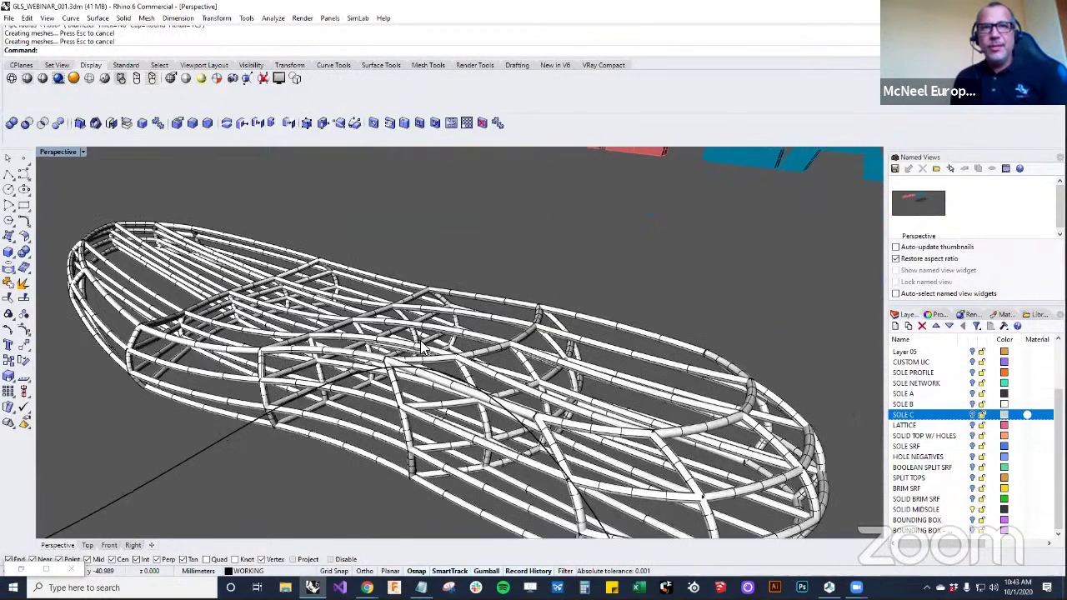
mouse_move(467, 337)
right_down()
mouse_move(493, 339)
mouse_move(459, 335)
right_up()
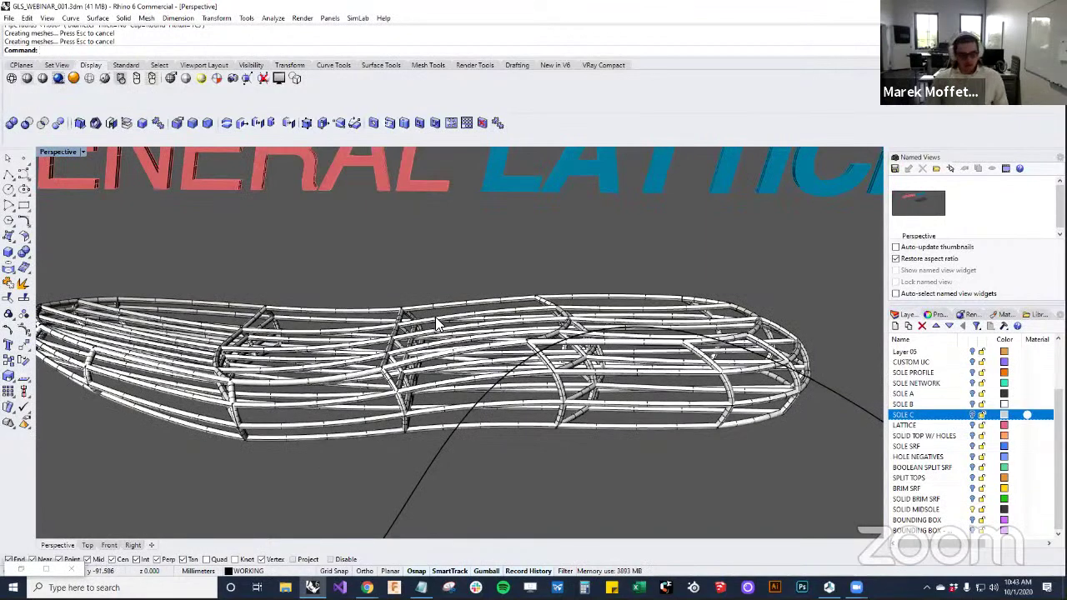
right_drag(471, 302, 510, 316)
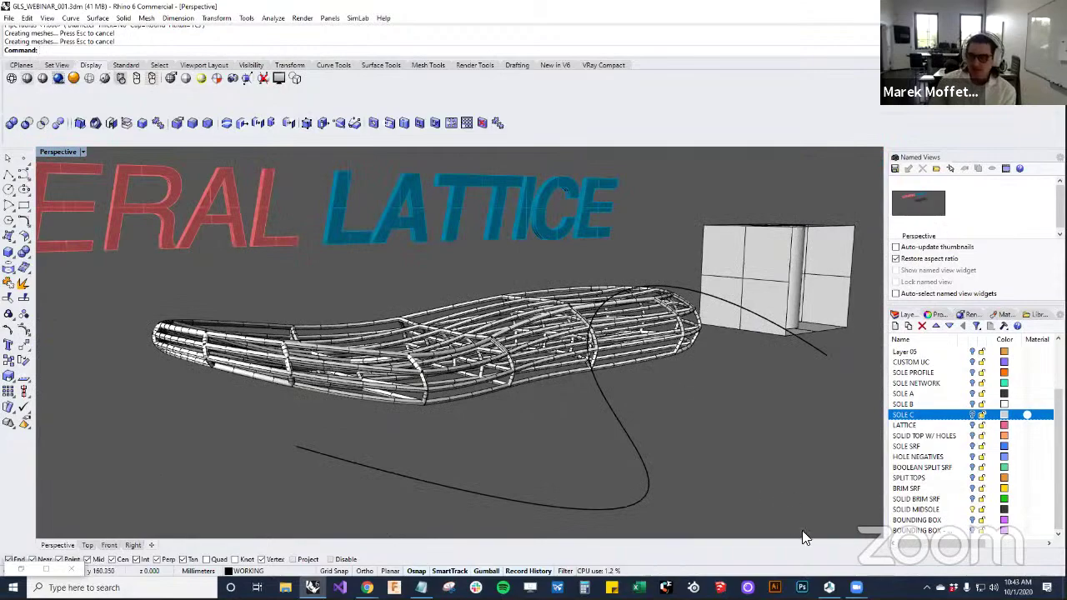
Switch to Repetier-Host, examine the SHOE TEST model from a higher angle, and return to Rhino
click(829, 588)
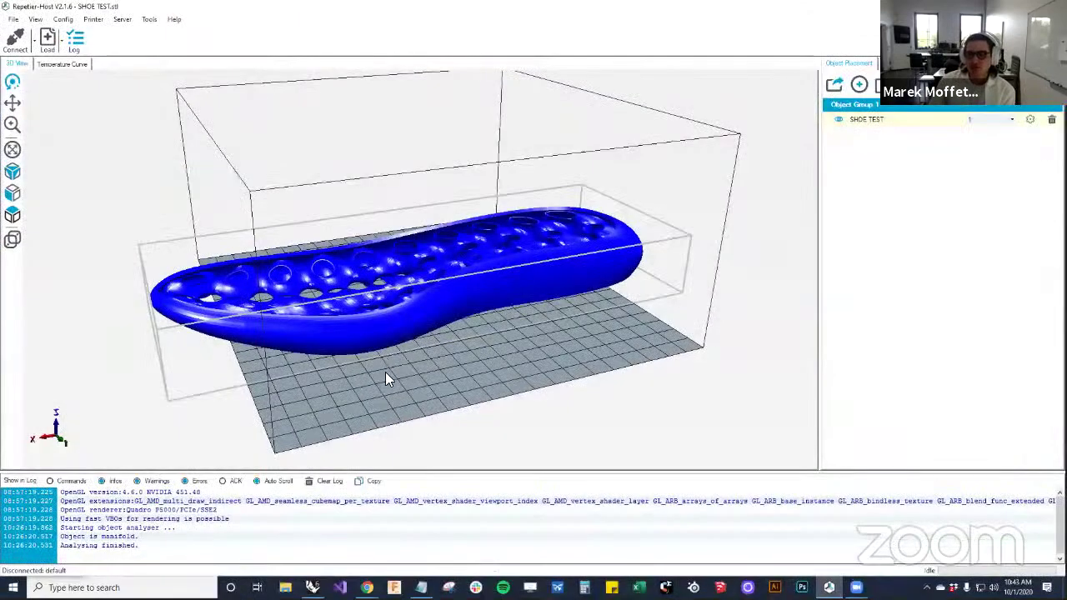
drag(385, 372, 584, 250)
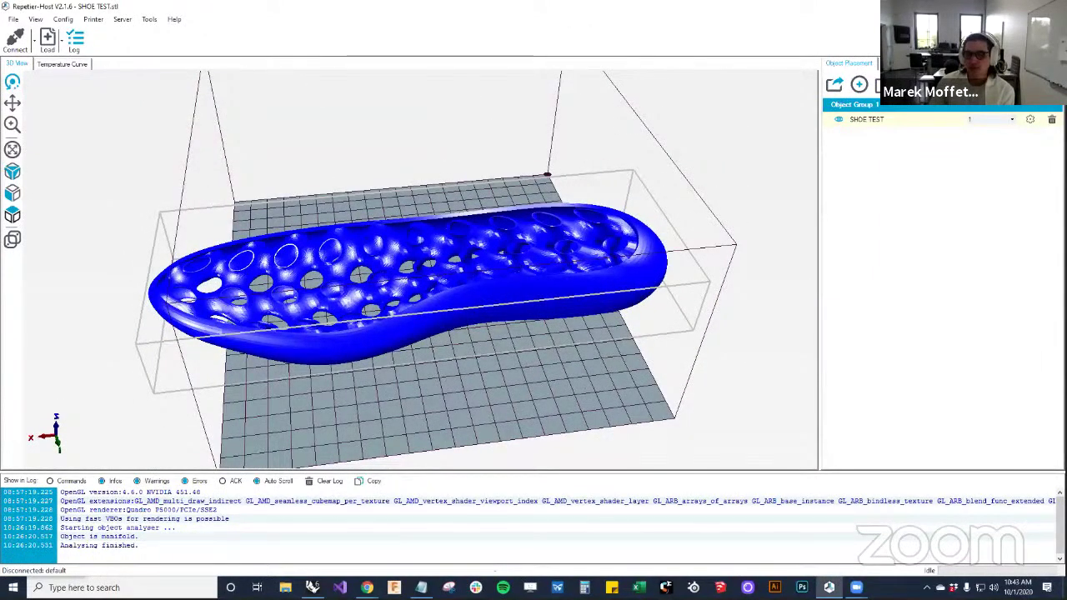
key(alt+Tab)
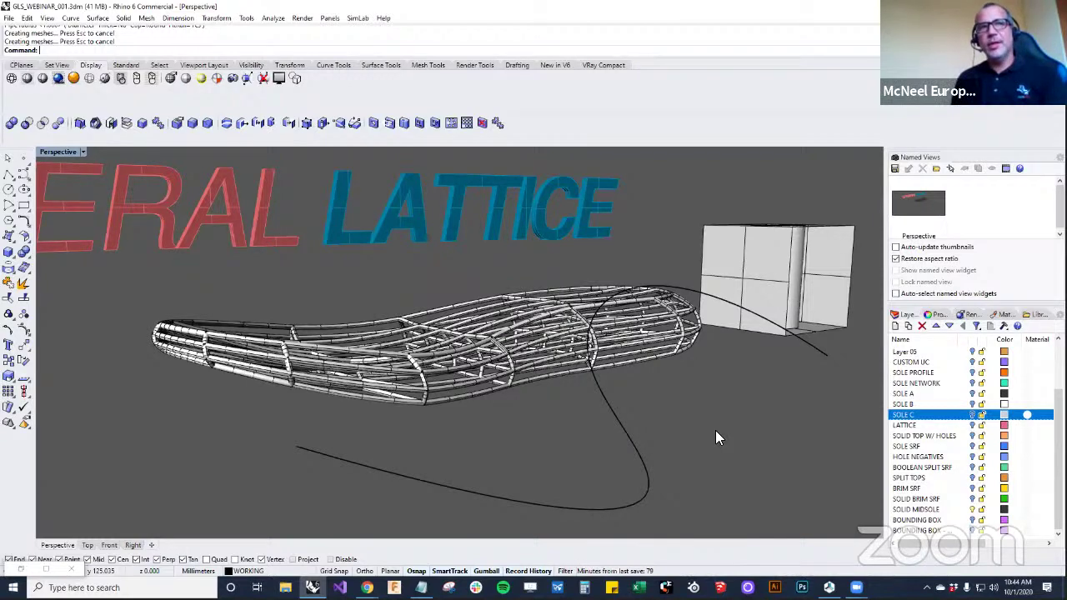
Switch to File Explorer, view the arch simulation animation from the FEA folder in a maximized Photos window, and close it
click(285, 587)
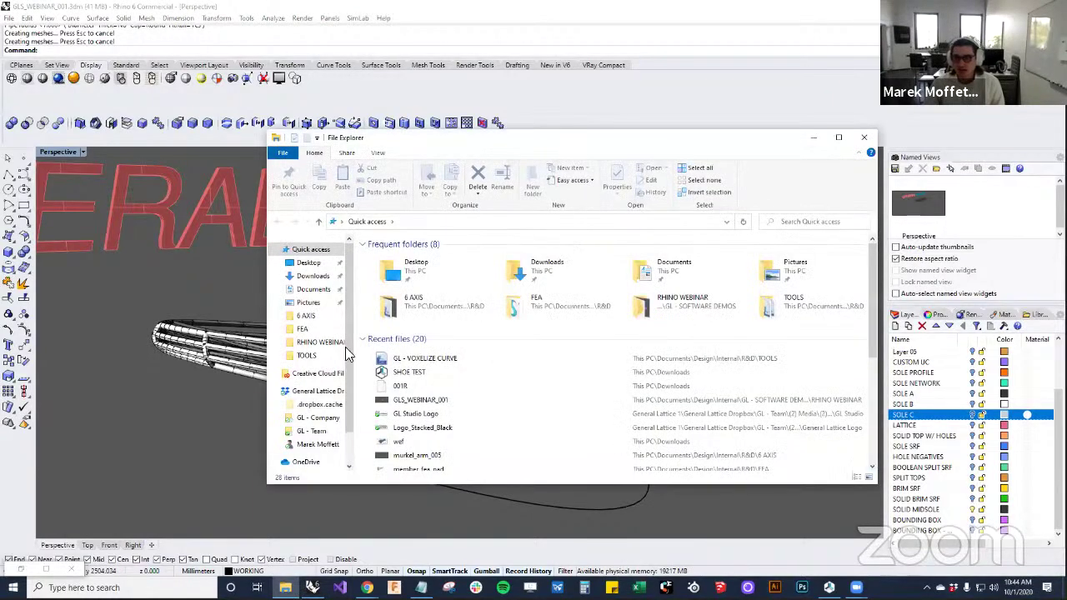
click(300, 330)
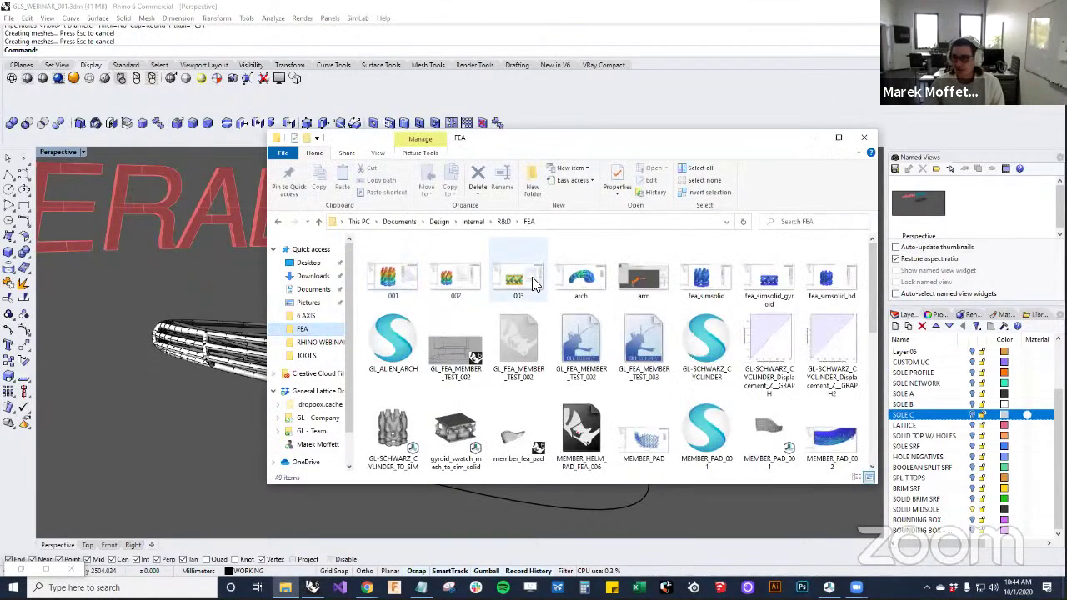
double_click(575, 276)
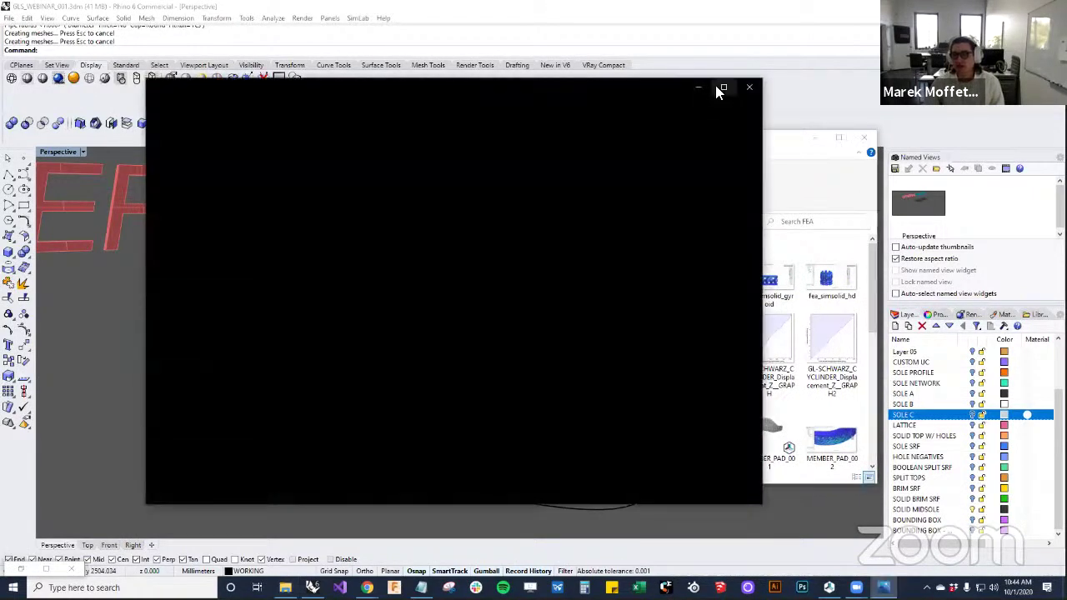
click(717, 86)
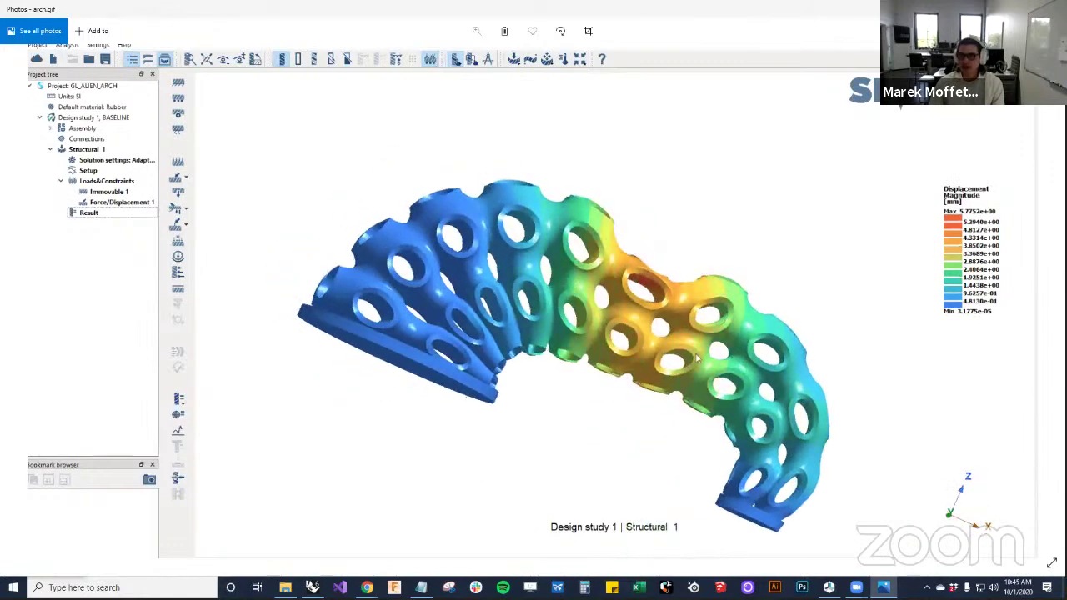
click(1047, 10)
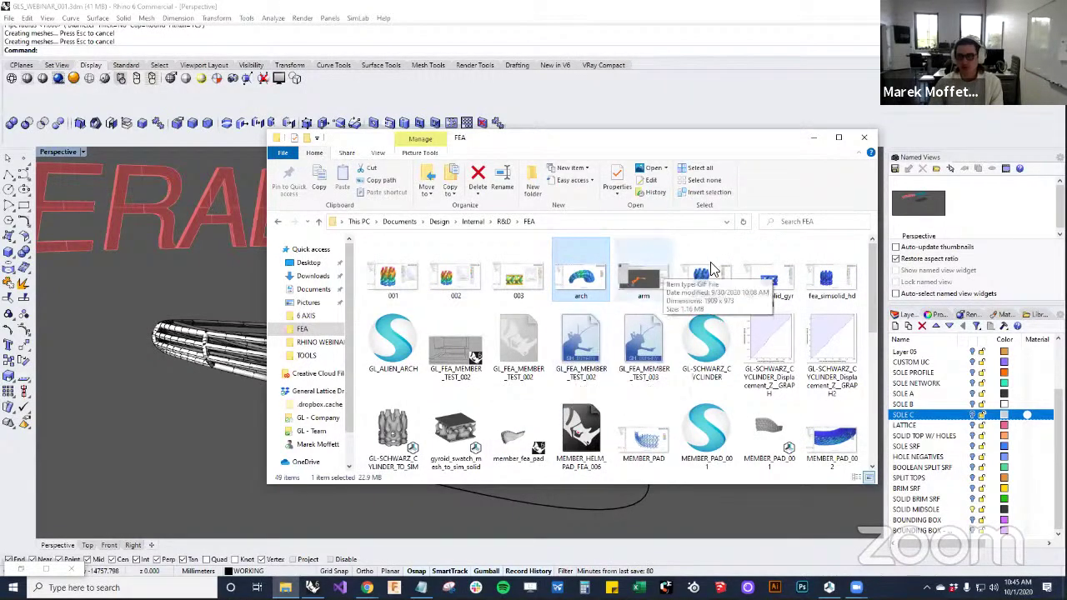
View the fea_simsolid_gyroid animation from the FEA folder and close it
double_click(767, 282)
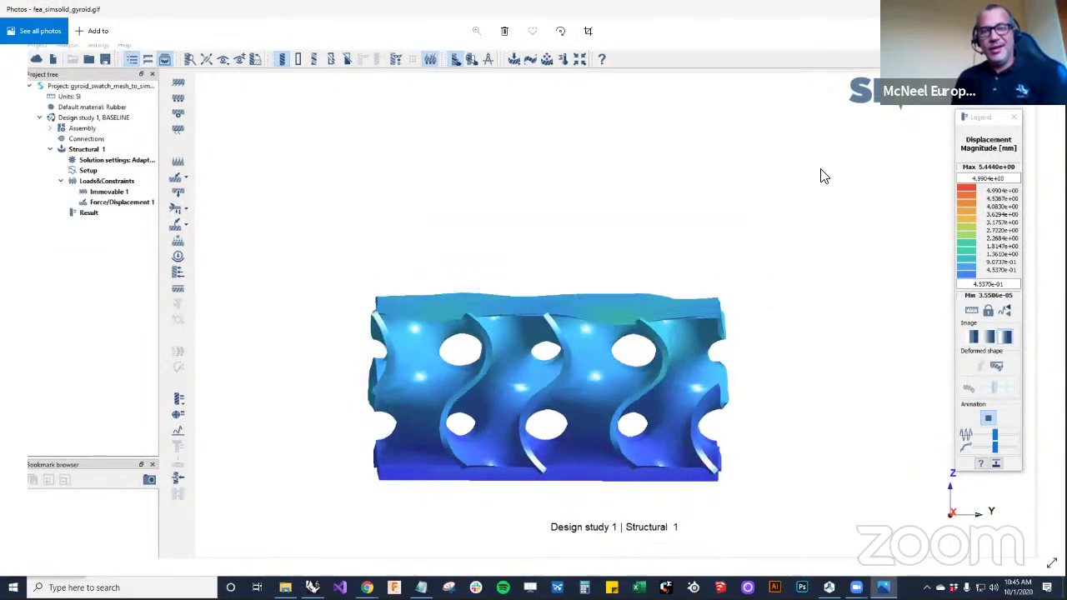
click(1047, 9)
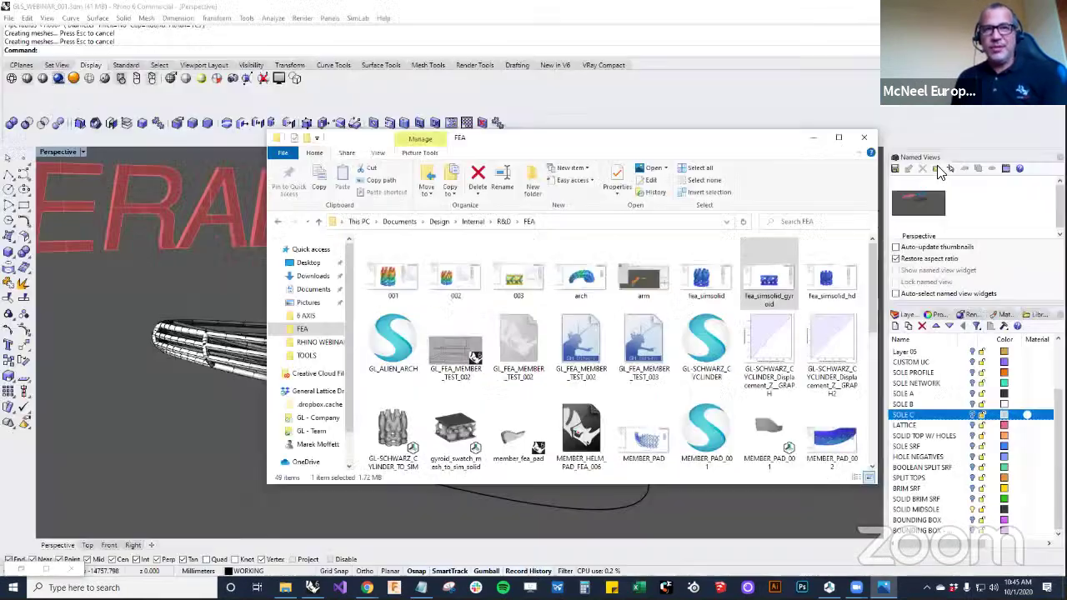
View the fea_simsolid_hd and MEMBER_PAD_002 simulation animations from the FEA folder, closing each one after watching it
double_click(827, 281)
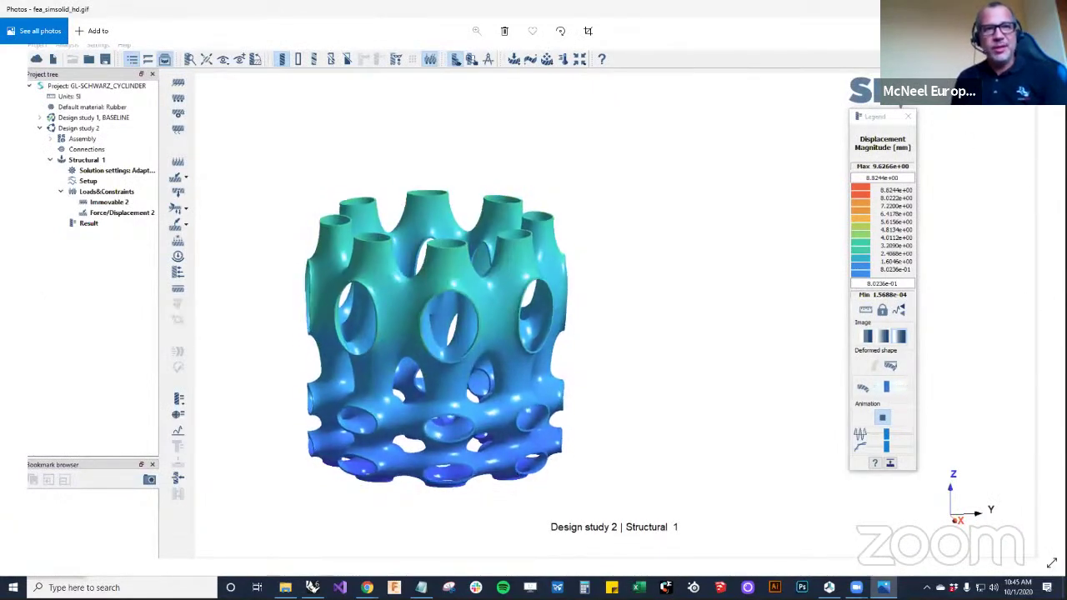
key(alt+F4)
key(Down)
key(Down)
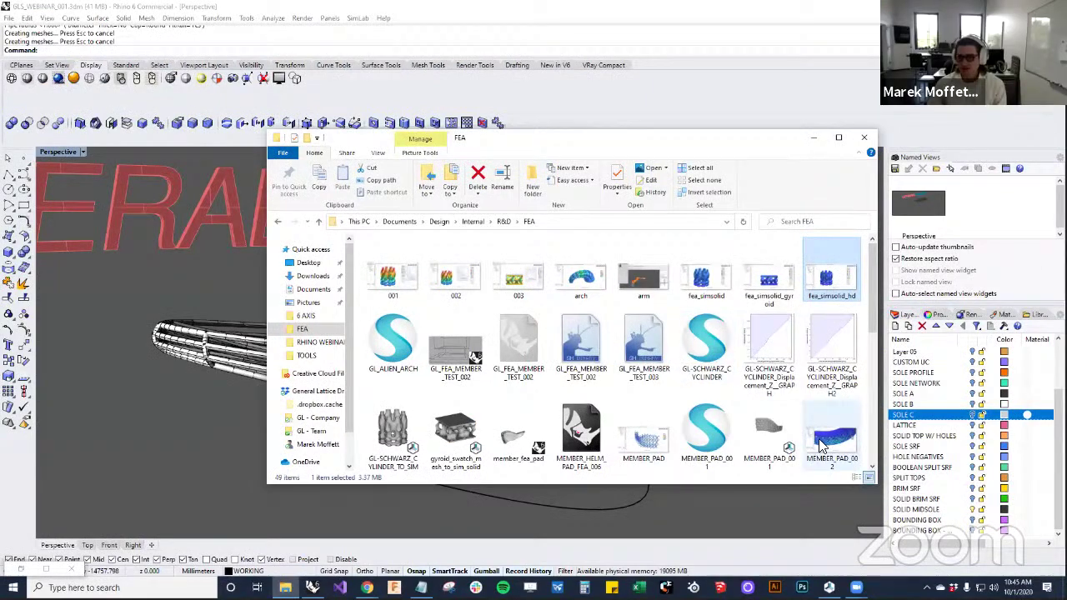
key(Return)
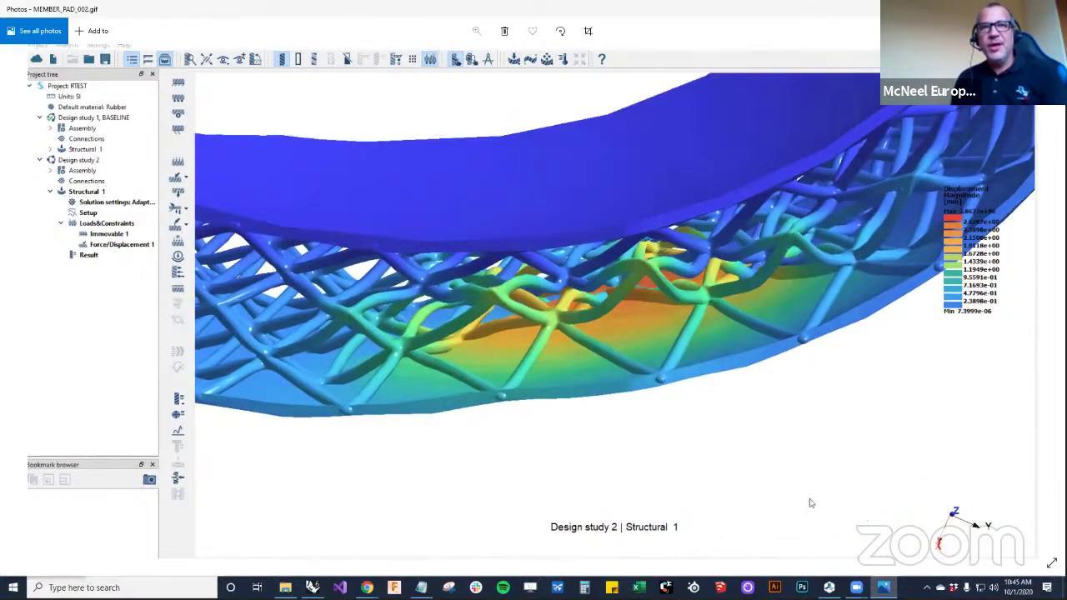
click(1047, 10)
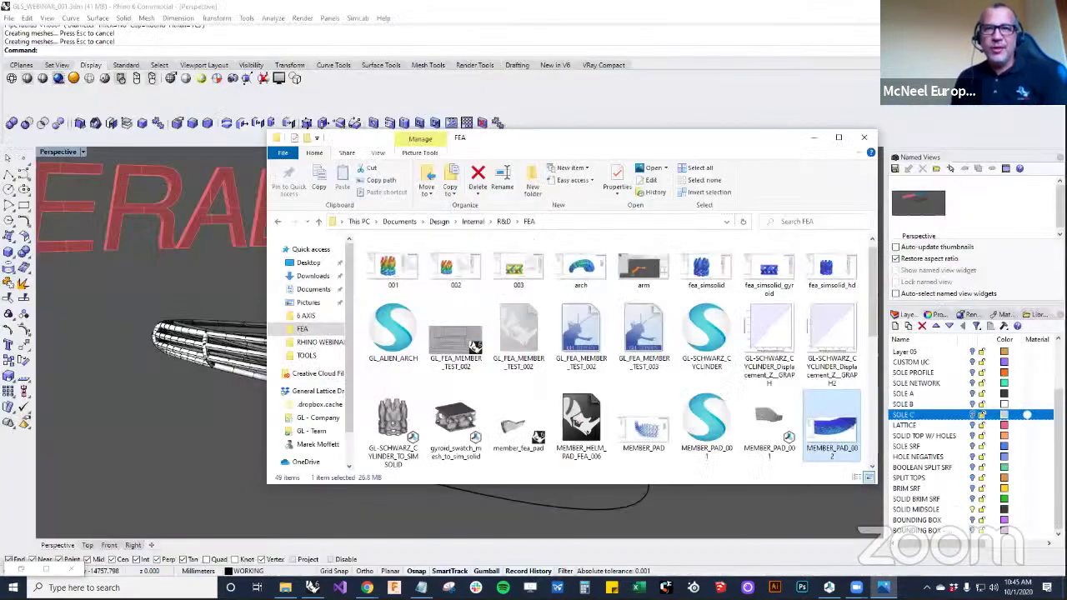
View the schwarz_helm_pad_fea_003_short animation from the FEA folder, close it, and switch back to Rhino
scroll(744, 300, down, 2)
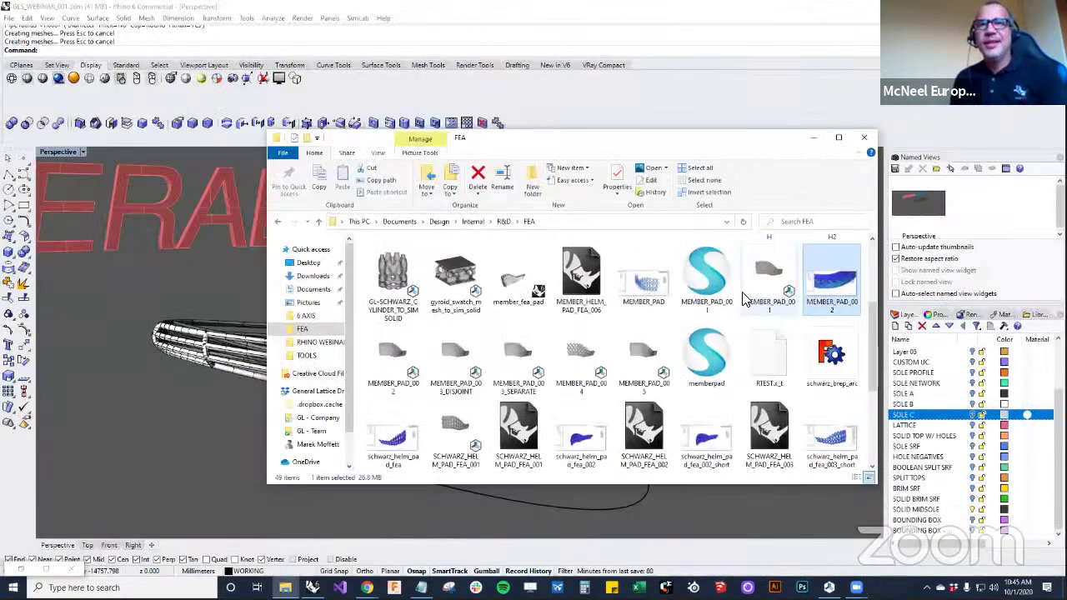
scroll(737, 334, down, 2)
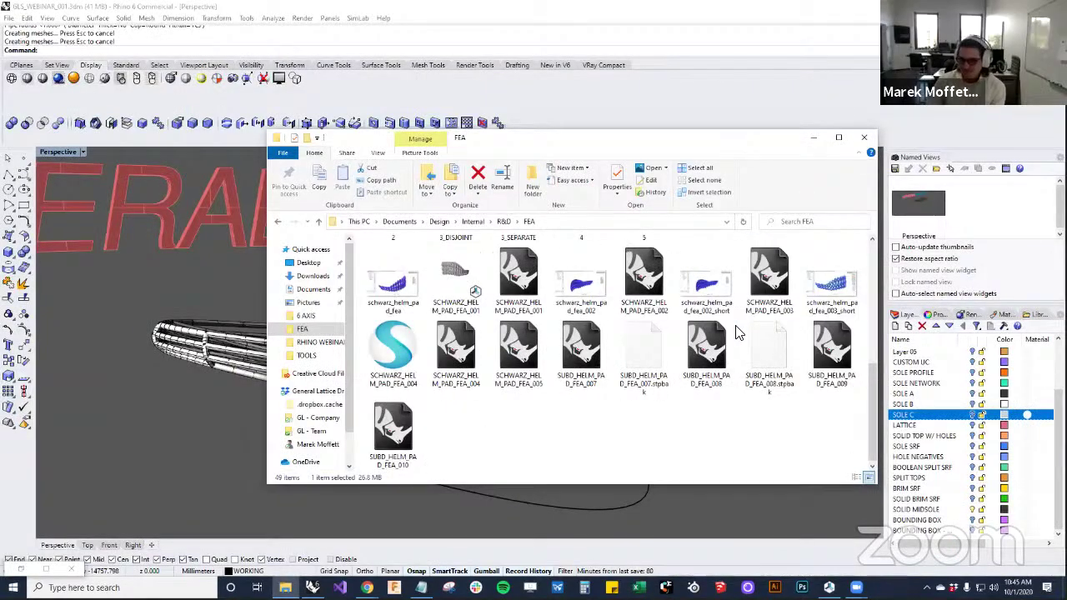
double_click(838, 298)
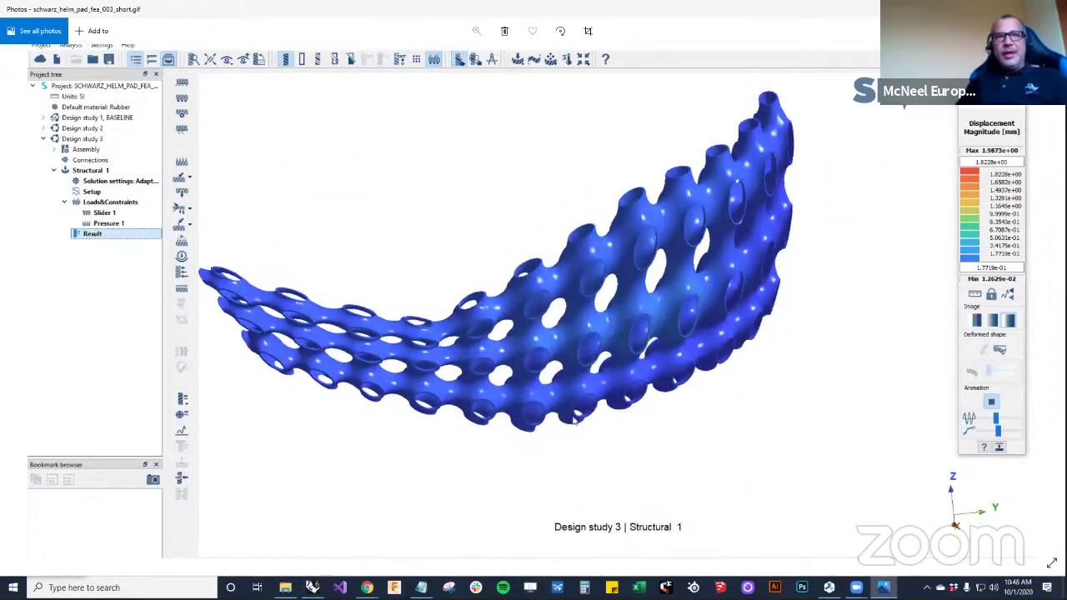
click(1048, 9)
drag(750, 143, 873, 43)
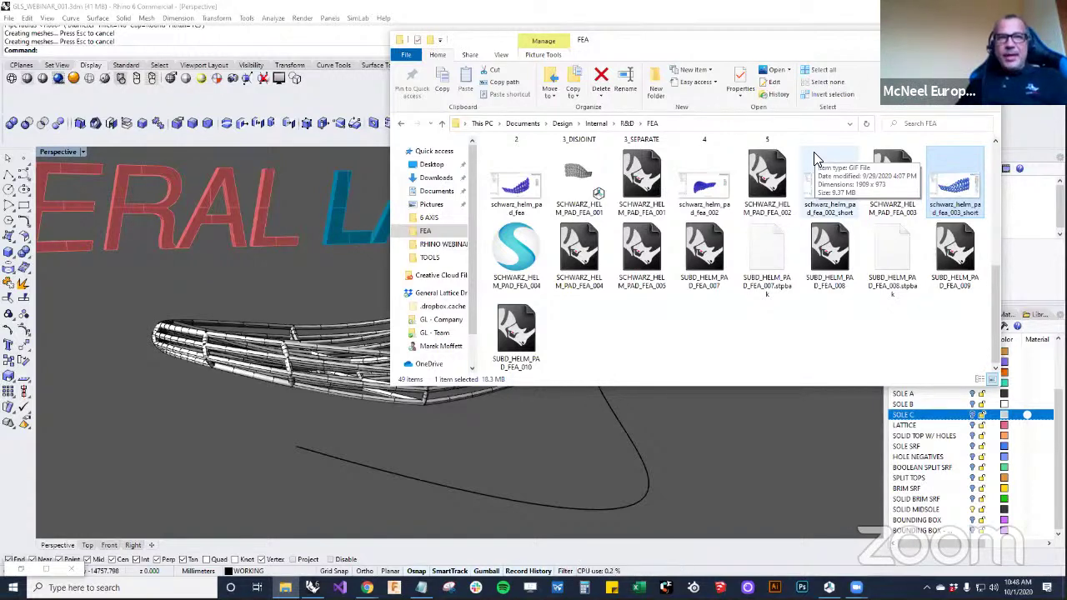
click(808, 445)
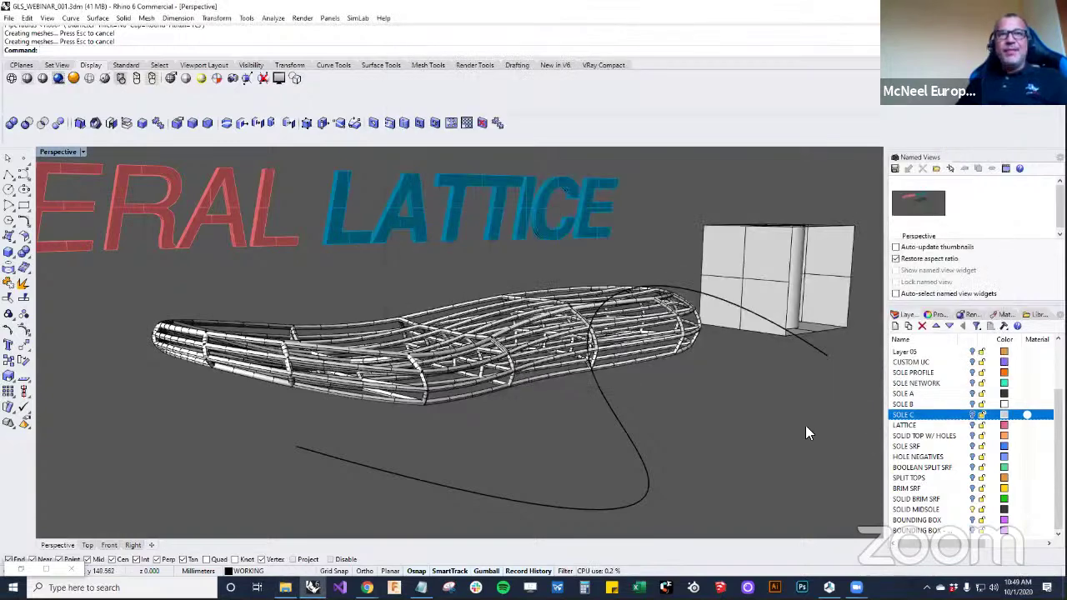
Draw an open S-shaped degree-3 curve with four control points in the empty area beside the sole lattice
scroll(768, 406, up, 3)
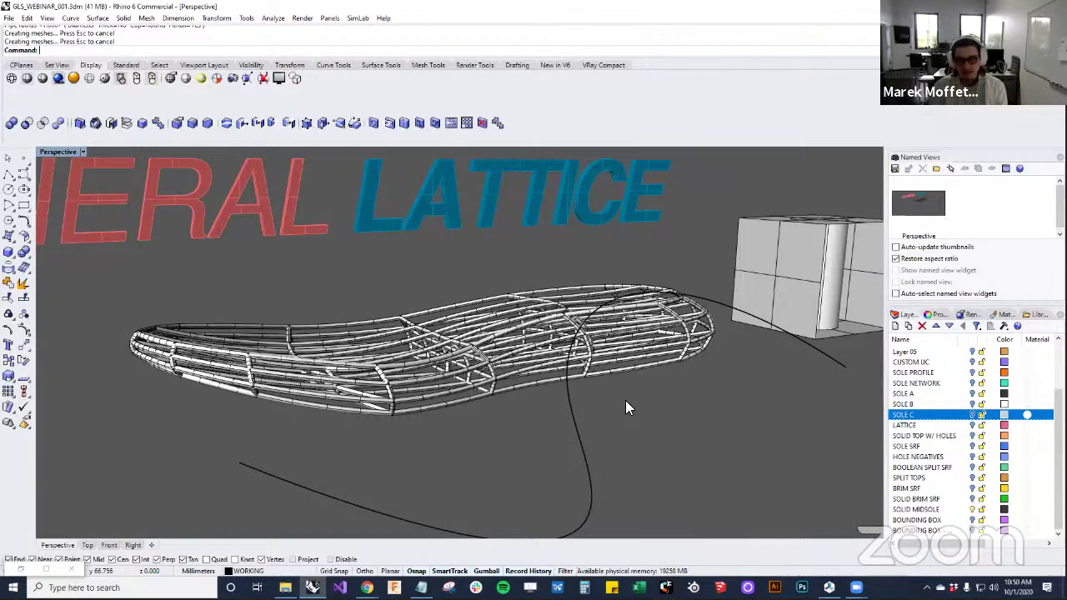
scroll(615, 340, down, 7)
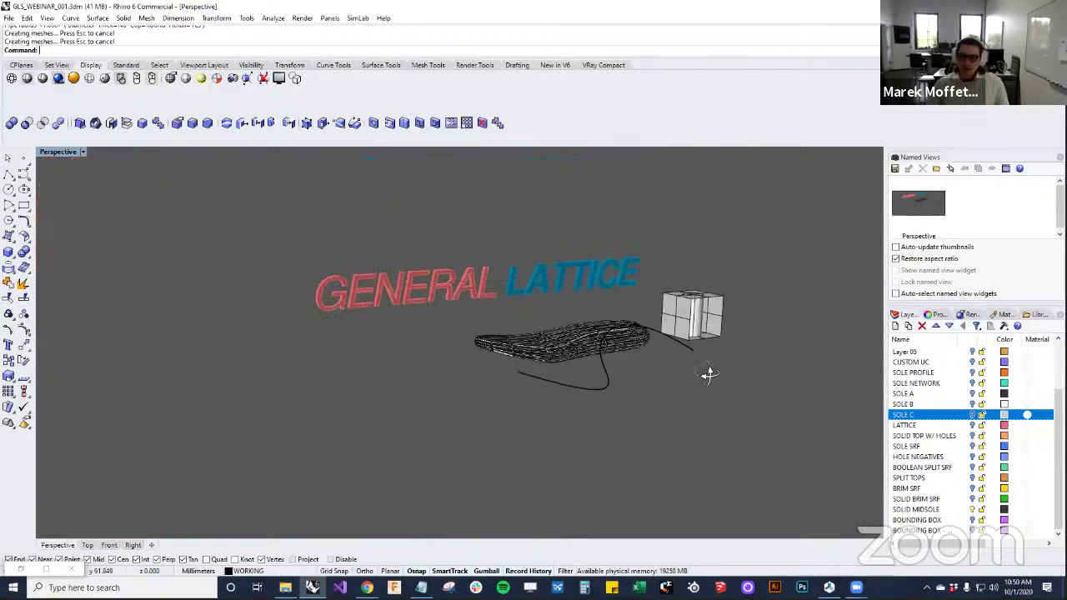
right_drag(706, 371, 671, 400)
scroll(553, 350, up, 3)
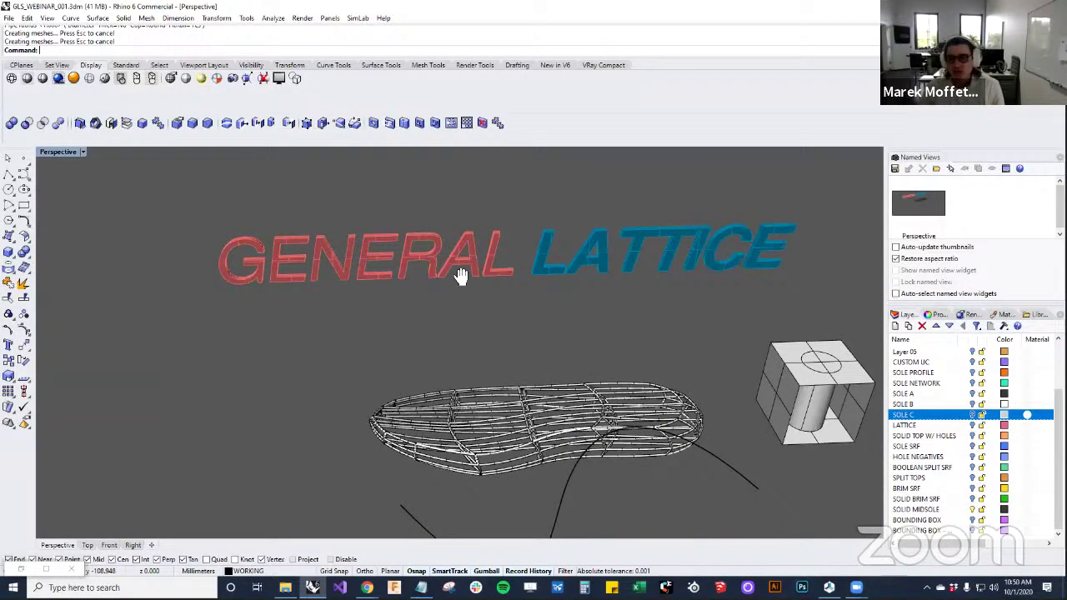
right_drag(459, 273, 565, 385)
text(Curve)
key(Return)
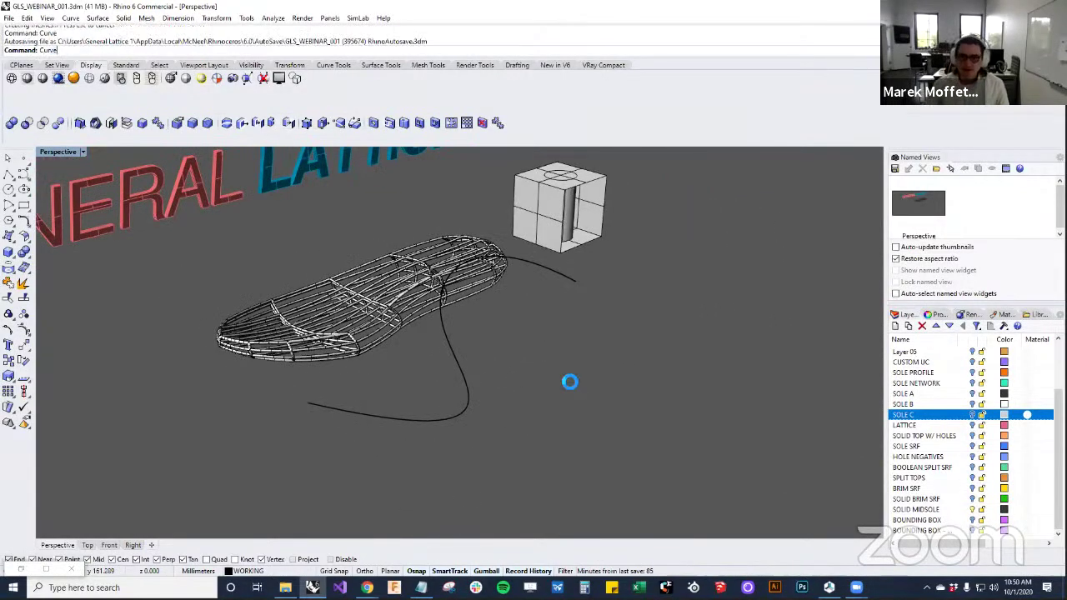
click(573, 368)
click(634, 329)
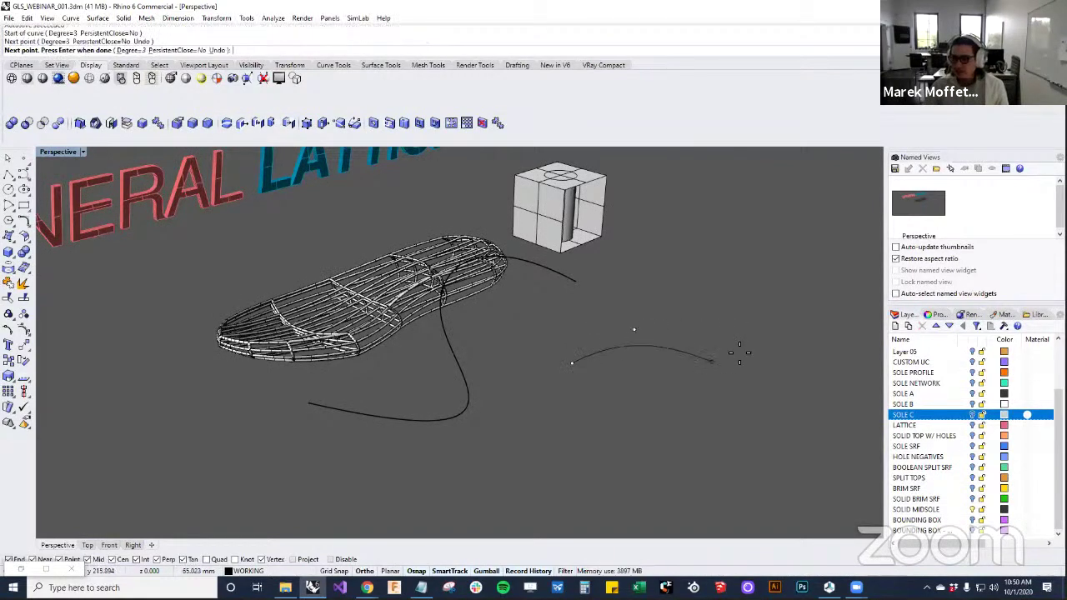
click(737, 372)
click(802, 326)
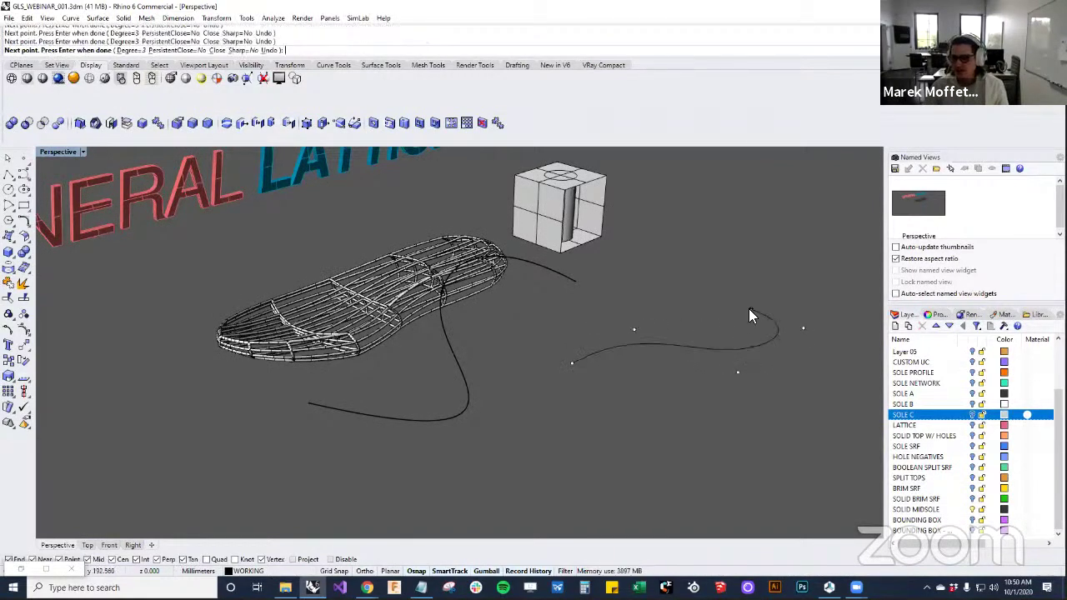
key(Return)
right_drag(707, 335, 698, 336)
text(extrudesrf)
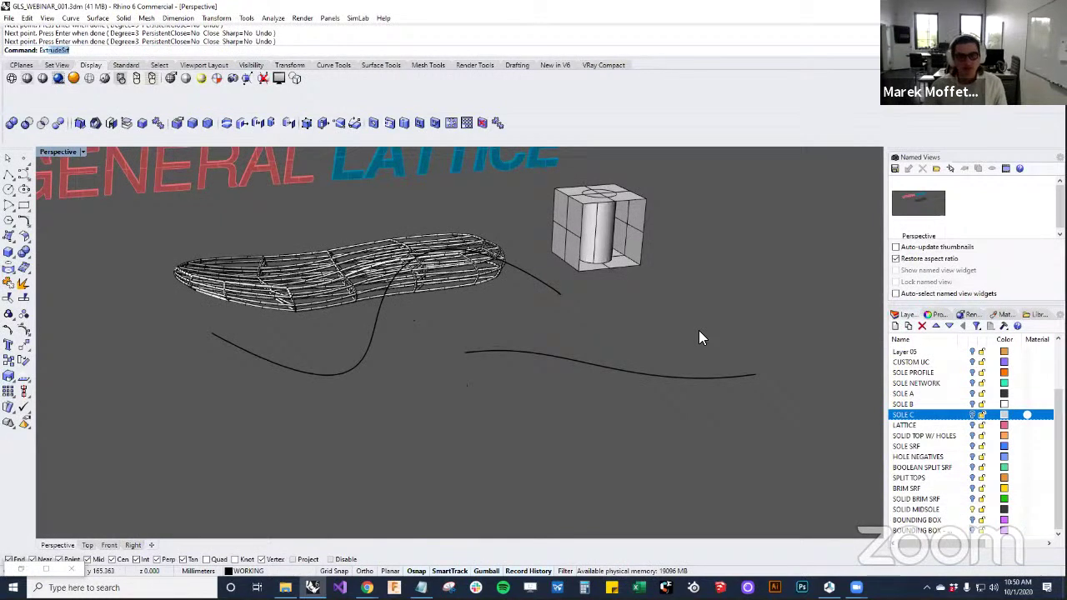
key(Return)
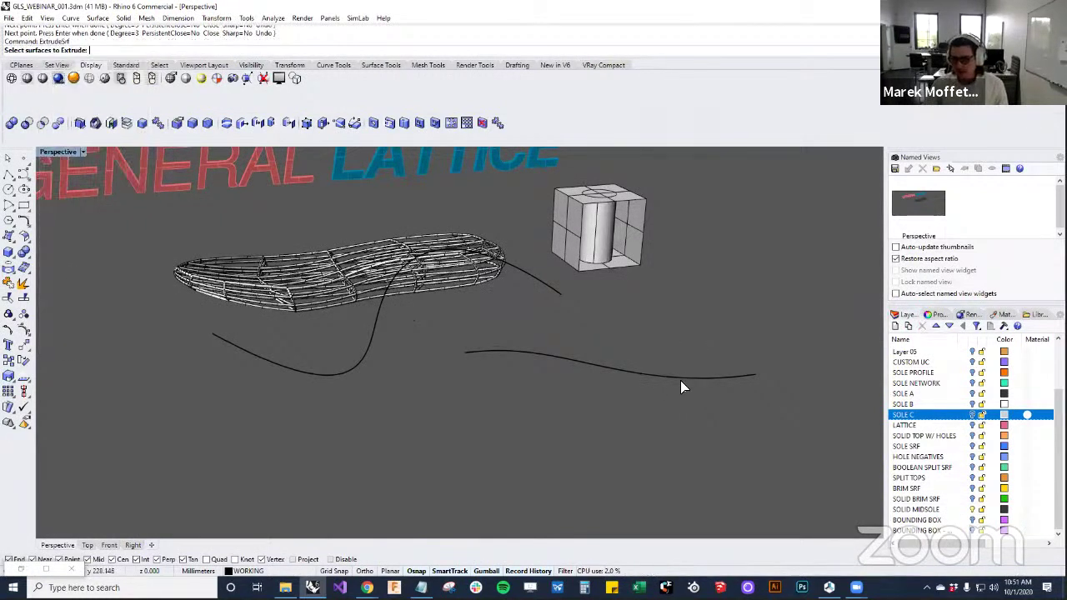
key(Escape)
right_drag(589, 384, 590, 383)
click(590, 383)
right_click(621, 325)
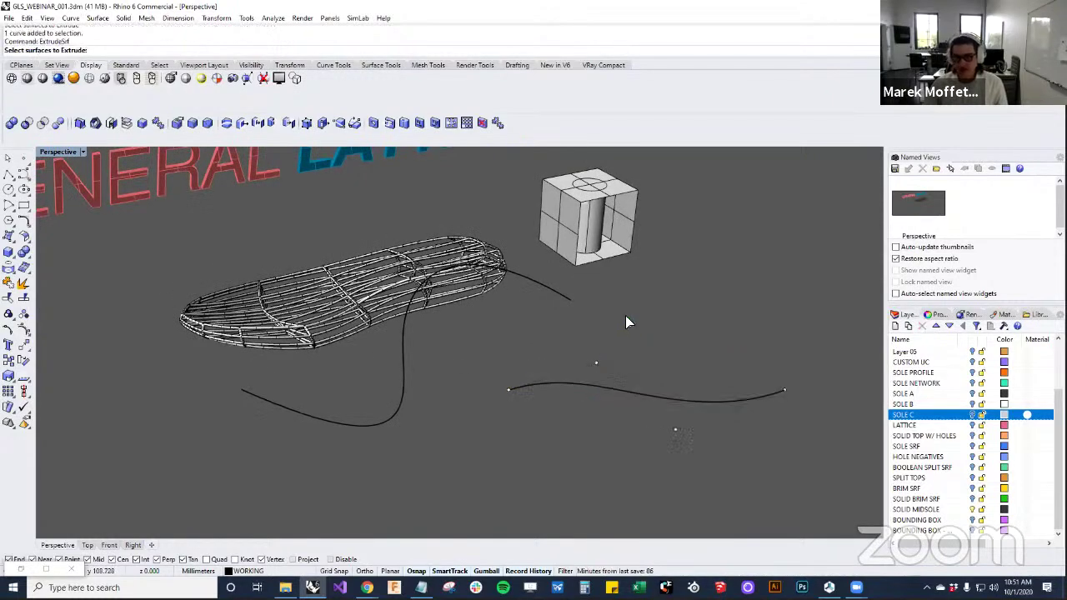
key(Escape)
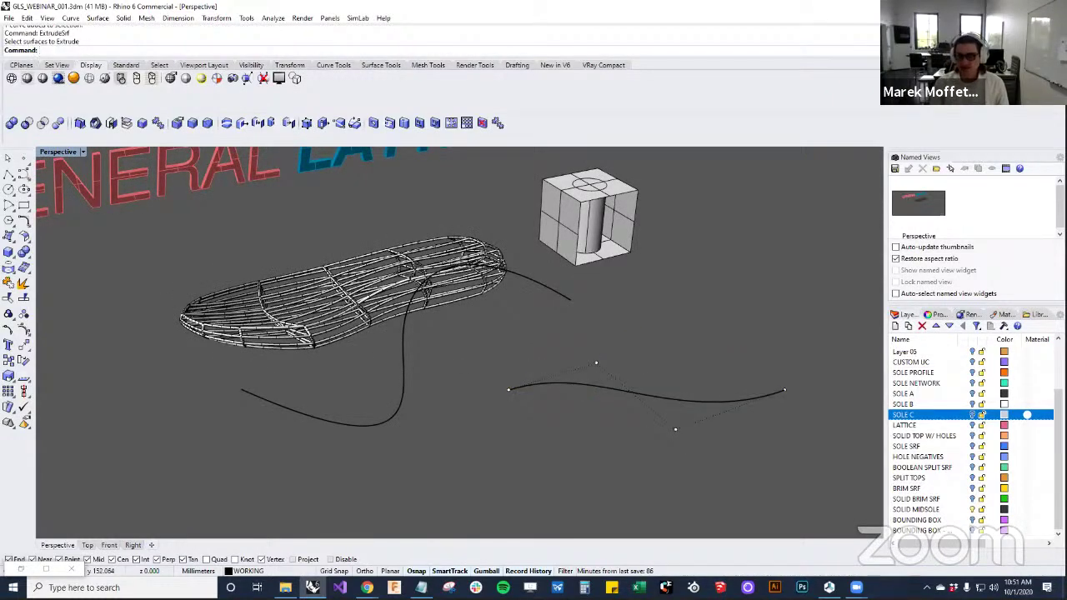
text(ext)
key(BackSpace)
key(BackSpace)
key(BackSpace)
key(BackSpace)
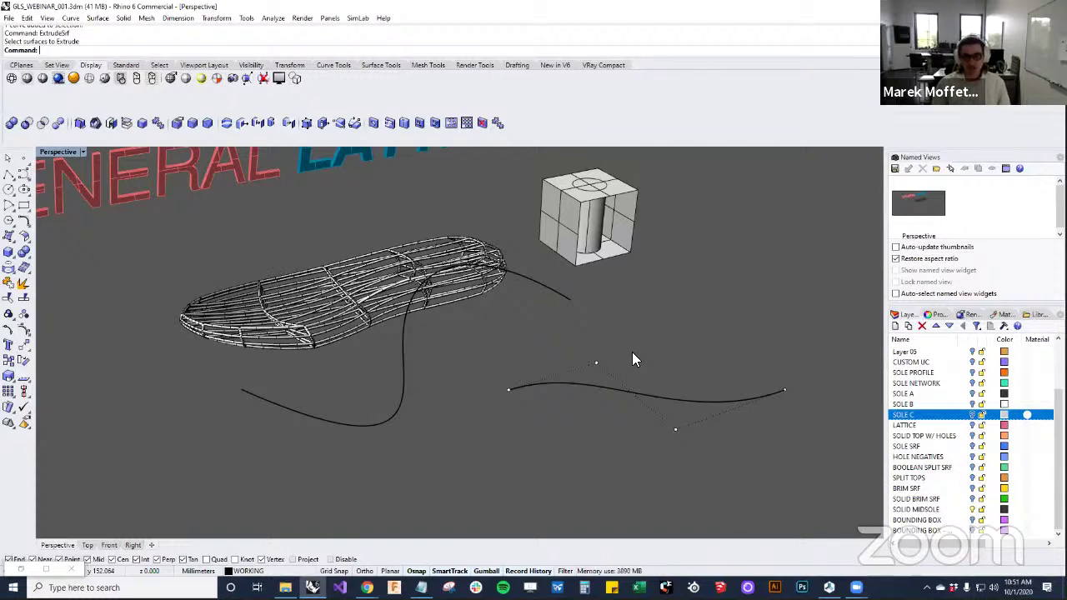
Extrude the new S-shaped curve upward into a tall curved surface with ExtrudeCrv
text(extrude)
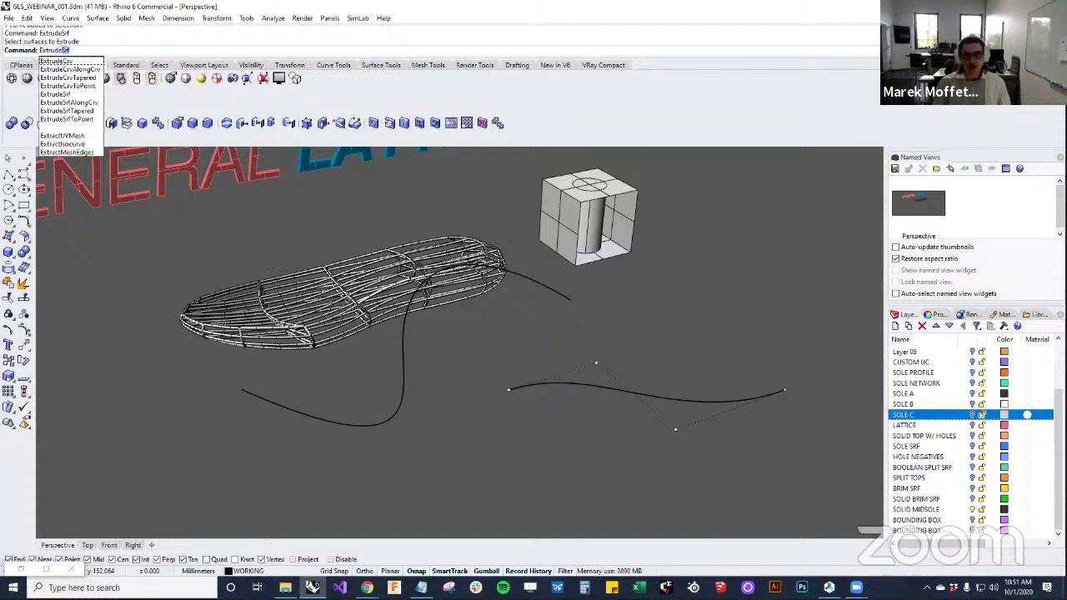
text(cr)
key(Return)
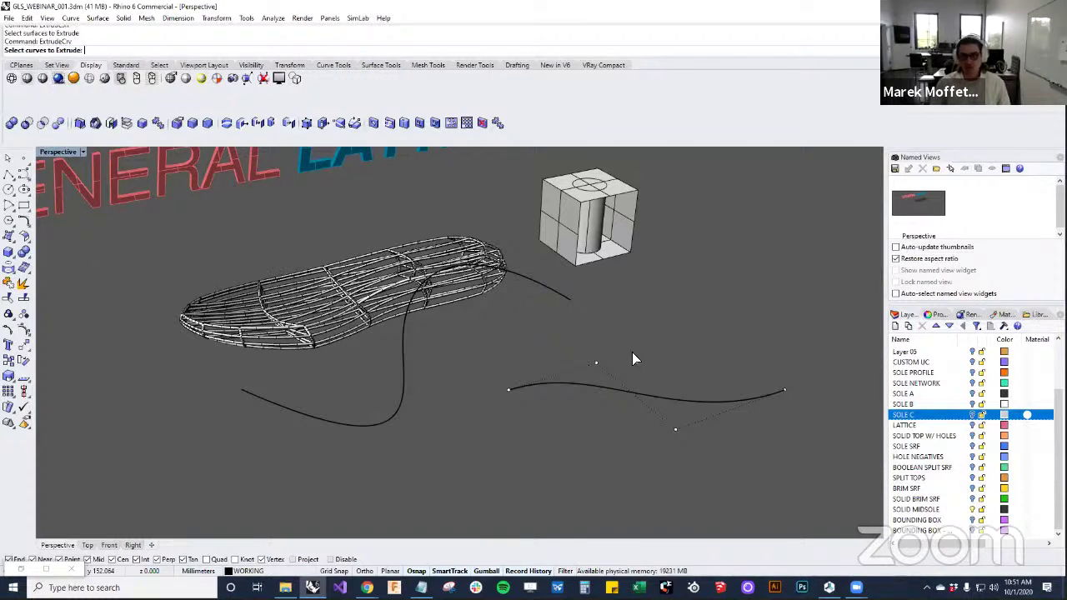
click(700, 398)
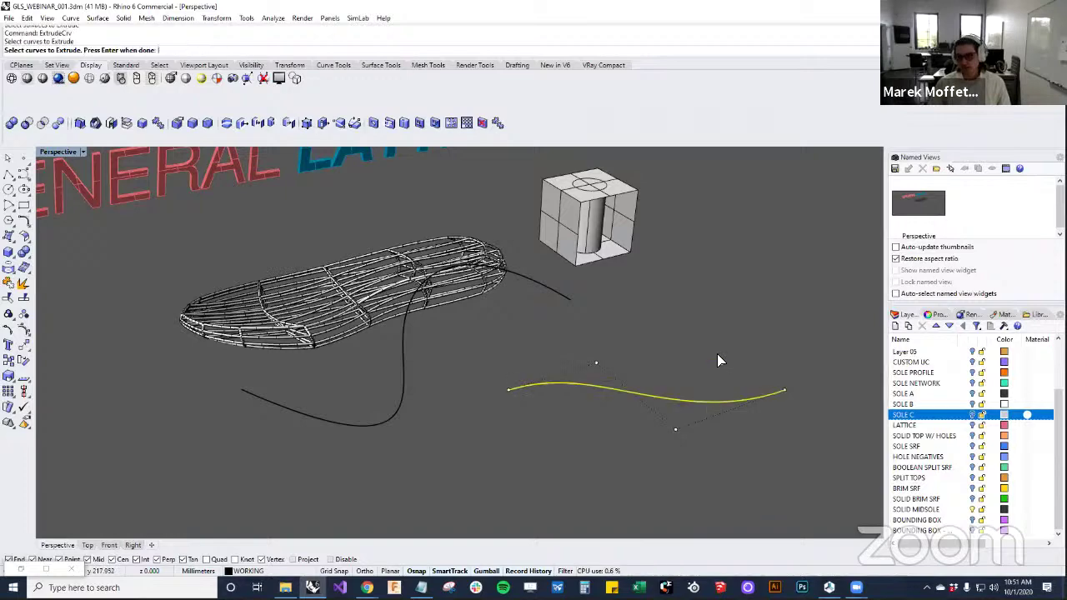
key(Return)
click(683, 357)
Duplicate the extruded surface and move the copy a short distance sideways, leaving two parallel curved surfaces
right_drag(684, 358, 672, 293)
click(672, 297)
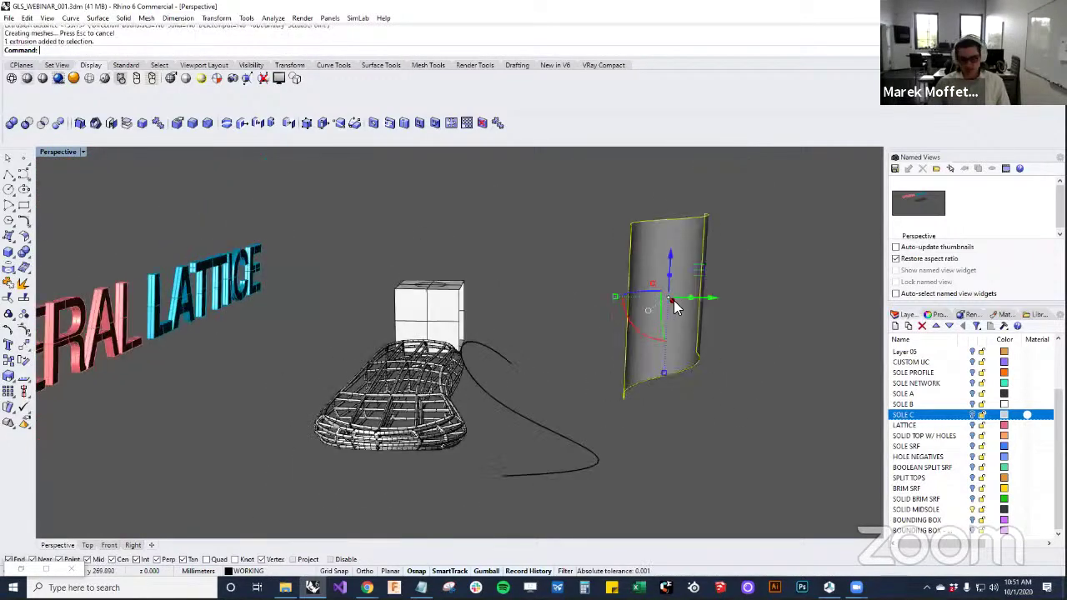
key(ctrl+c)
key(ctrl+v)
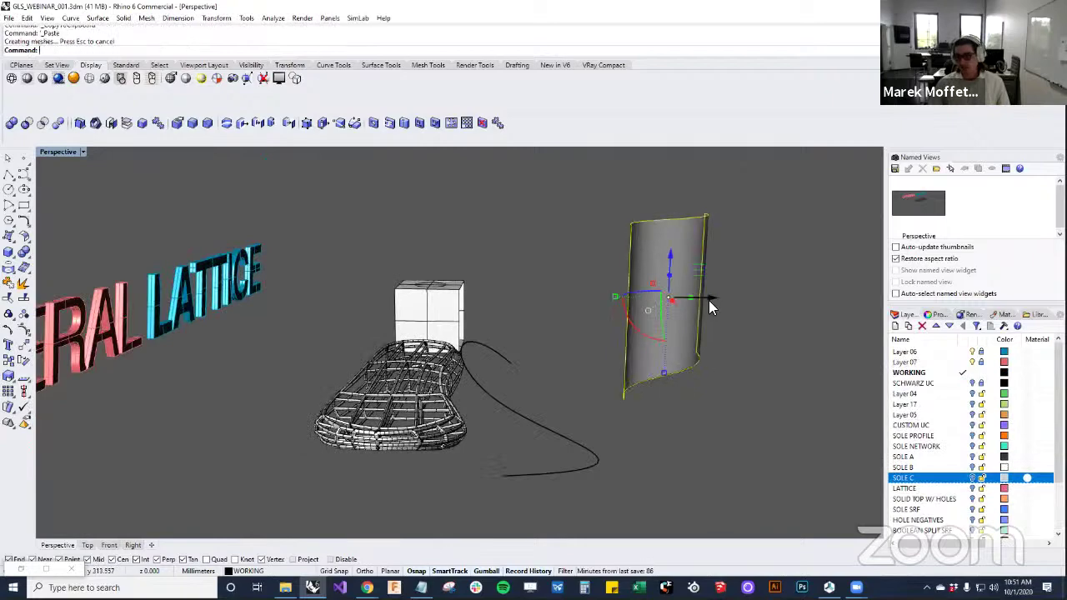
drag(708, 300, 649, 293)
right_drag(755, 309, 746, 353)
click(746, 353)
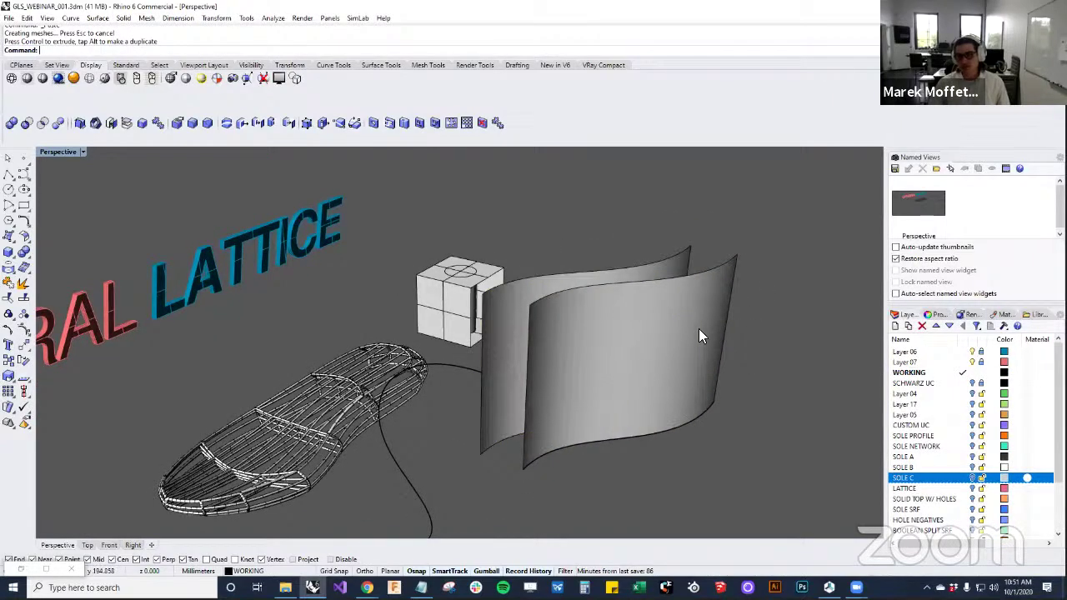
Show the control points of the front curved surface, examine them, and hide them again
click(698, 328)
click(24, 328)
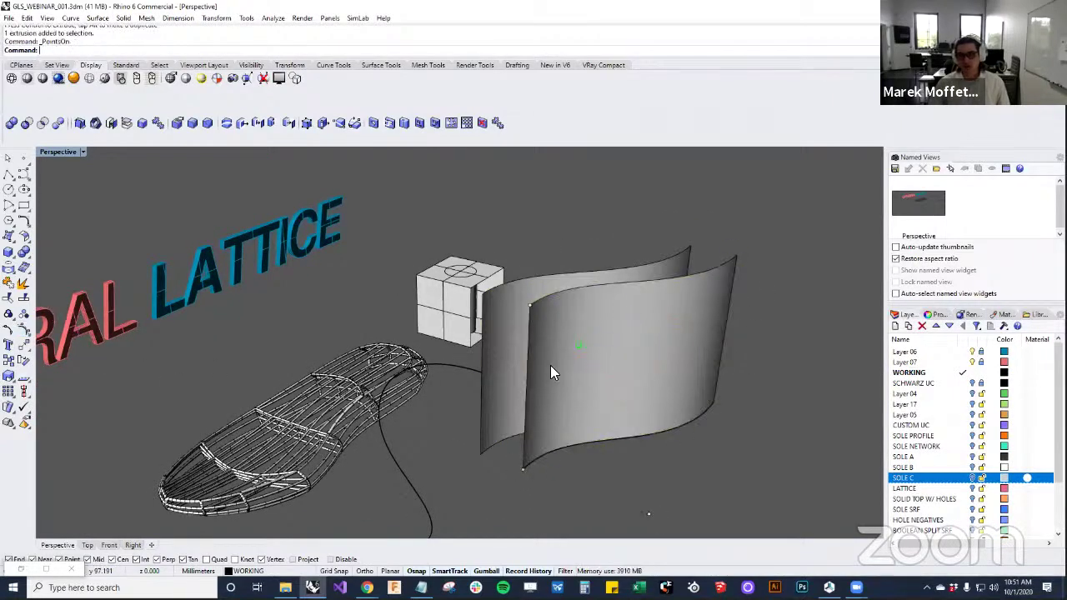
right_drag(634, 377, 537, 325)
scroll(538, 328, down, 5)
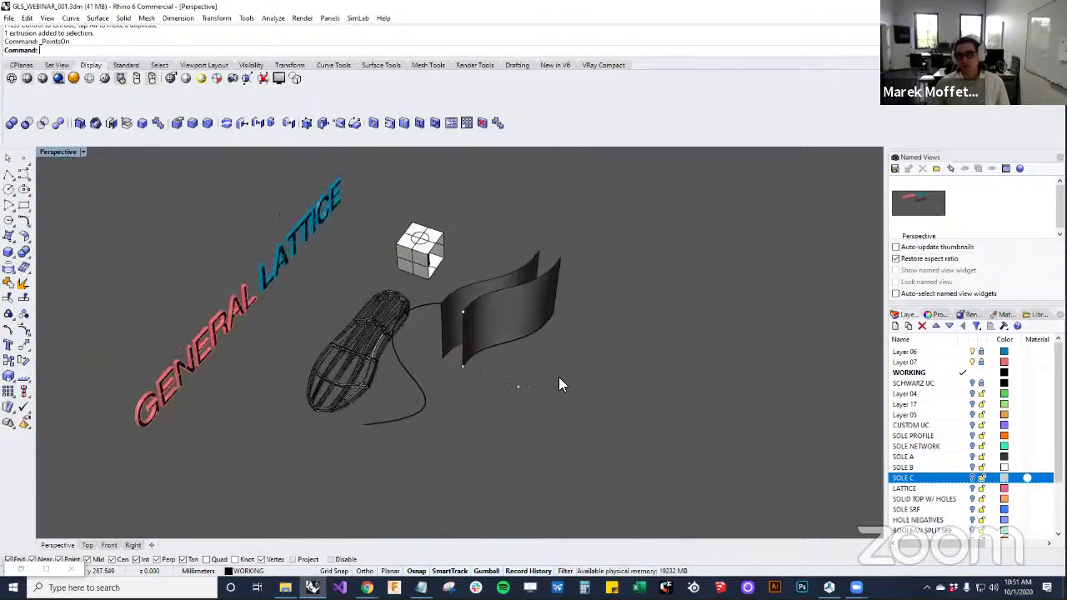
right_drag(559, 377, 529, 313)
key(Escape)
Rebuild both curved surfaces with 4 points and degree 3 in both U and V, deleting the input
click(528, 318)
shift+click(451, 329)
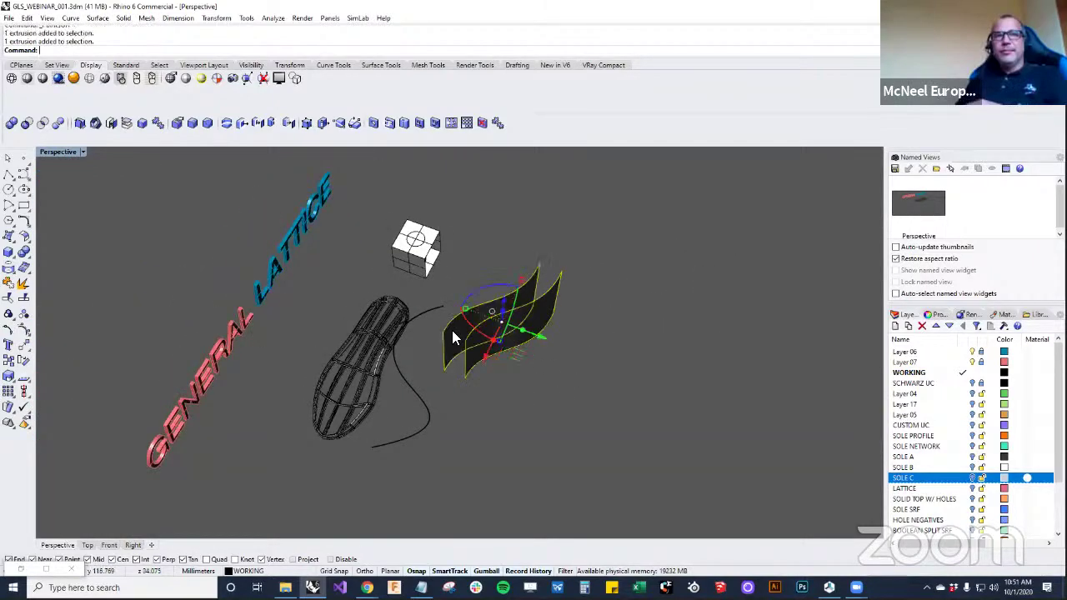
text(Rebuild)
key(Return)
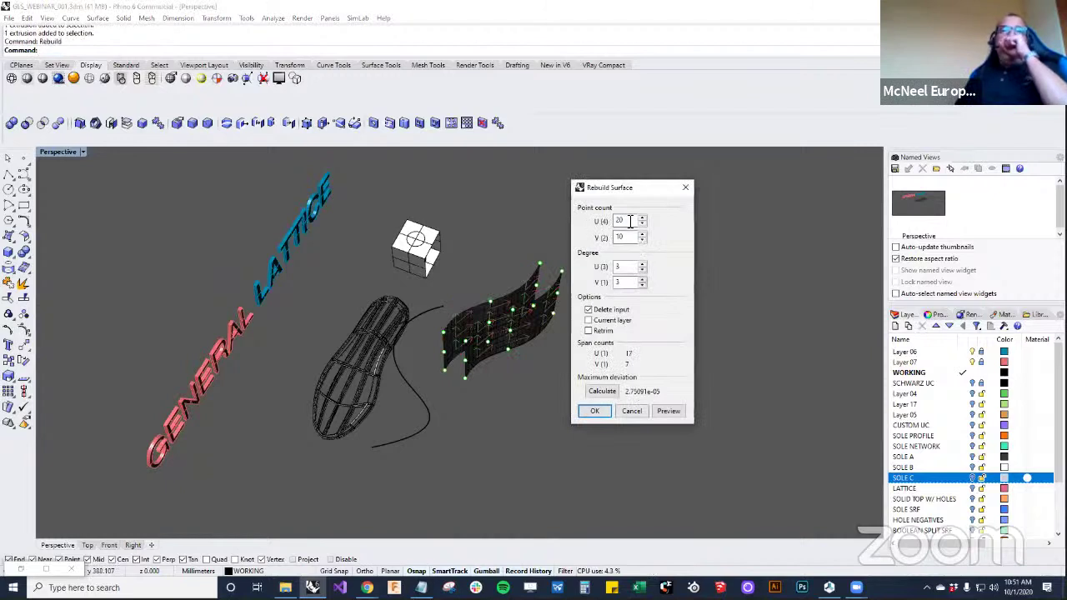
text(4)
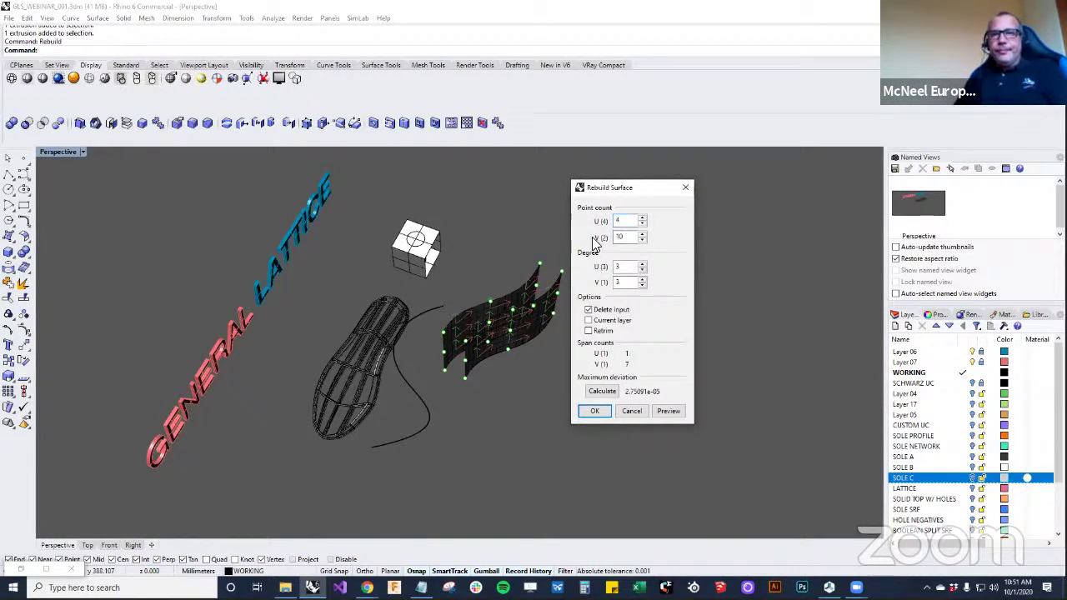
click(595, 411)
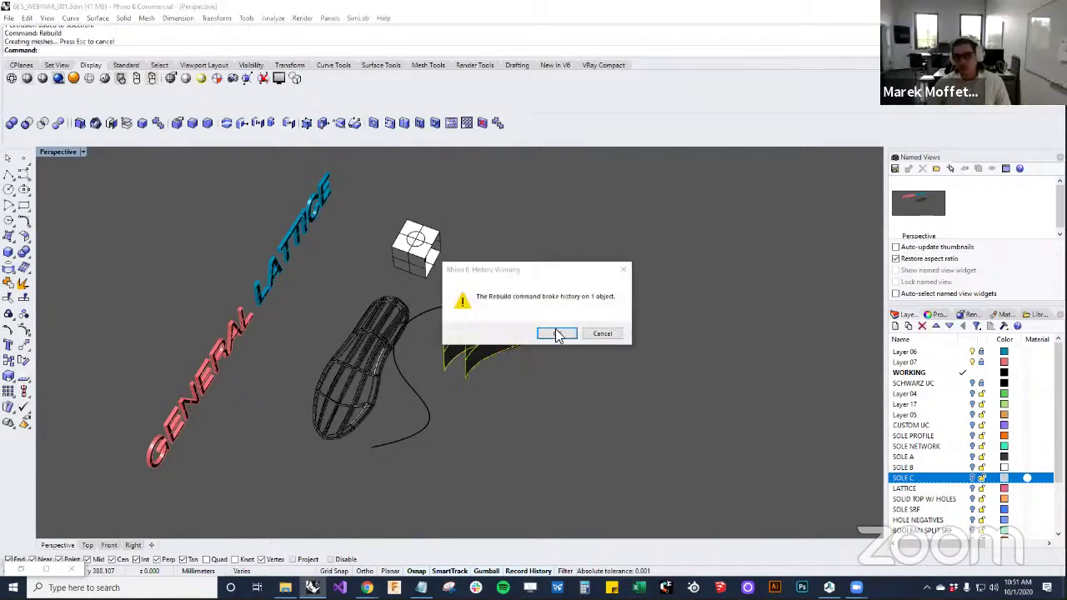
click(556, 333)
scroll(510, 328, up, 5)
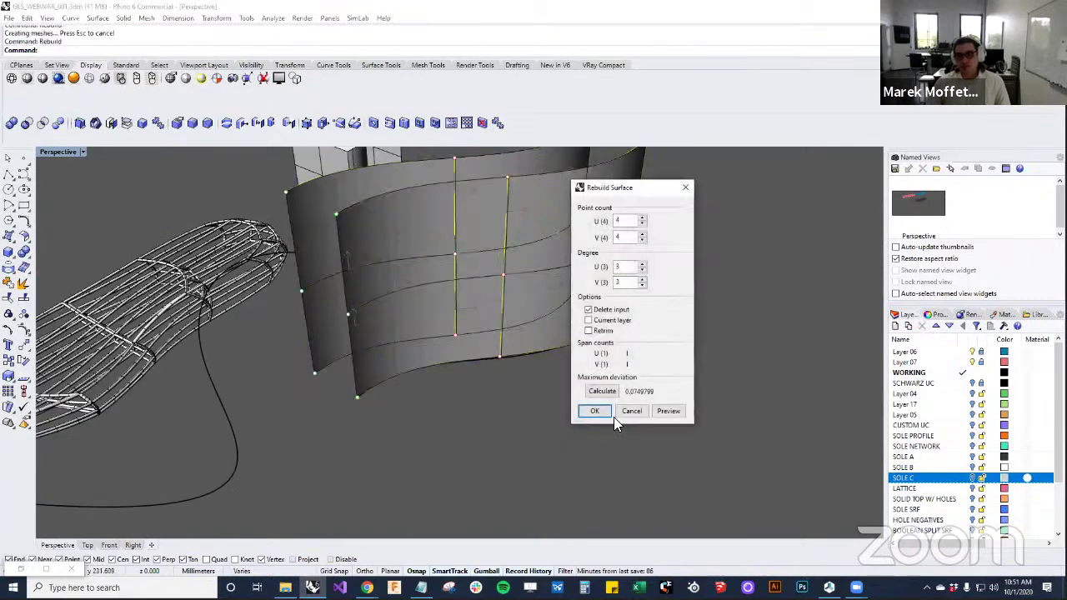
click(640, 412)
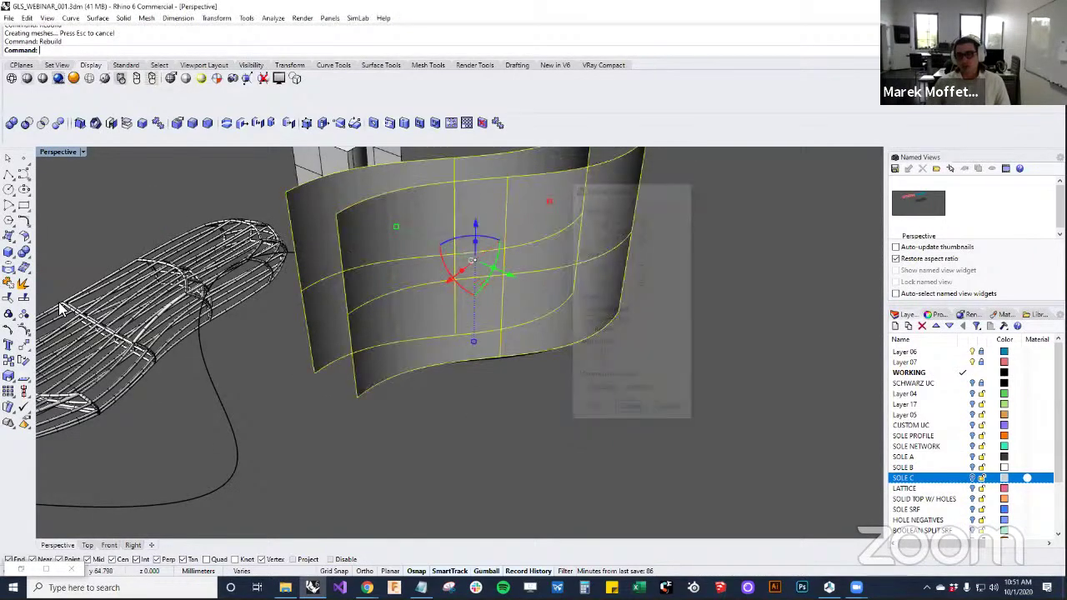
Show the control points of both rebuilt curved surfaces and clear the selection
click(24, 332)
right_drag(505, 419, 617, 333)
drag(725, 262, 594, 324)
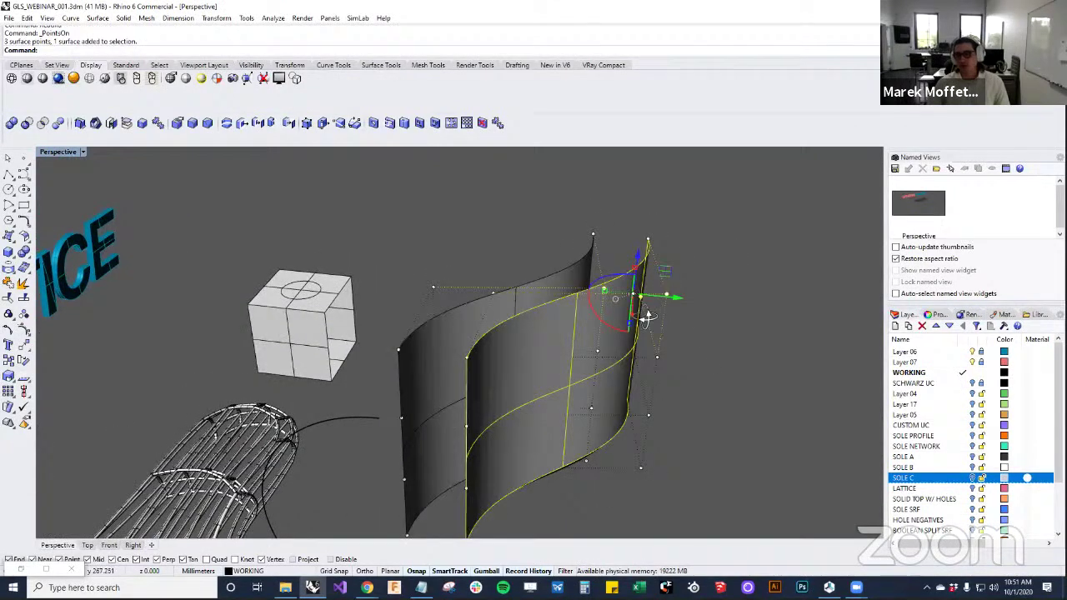
right_drag(642, 316, 550, 285)
key(Escape)
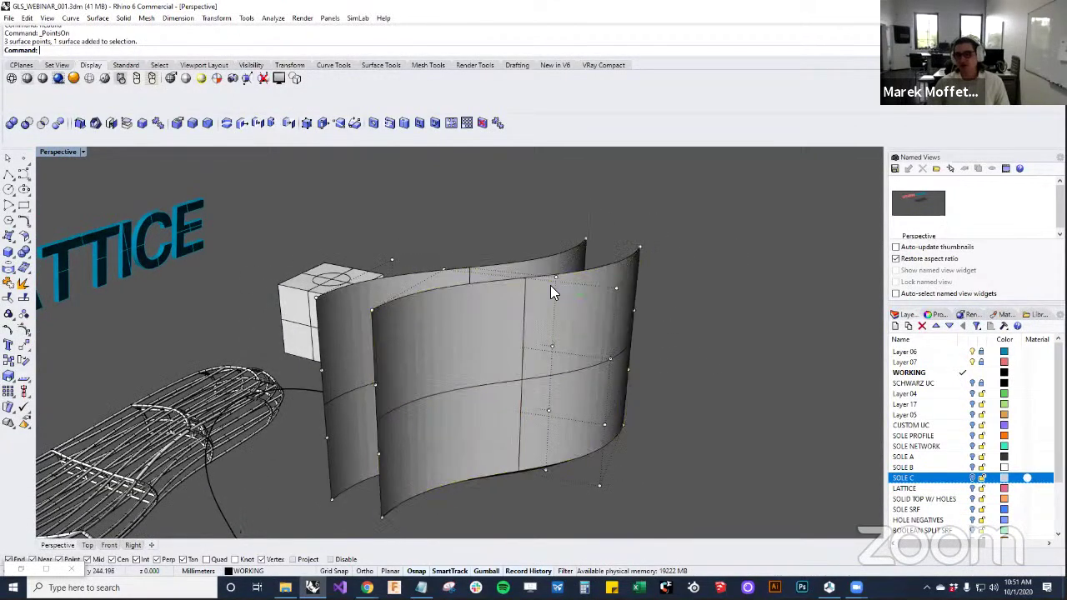
Select the two upper control points at the far end of the front surface and move them upward
click(614, 289)
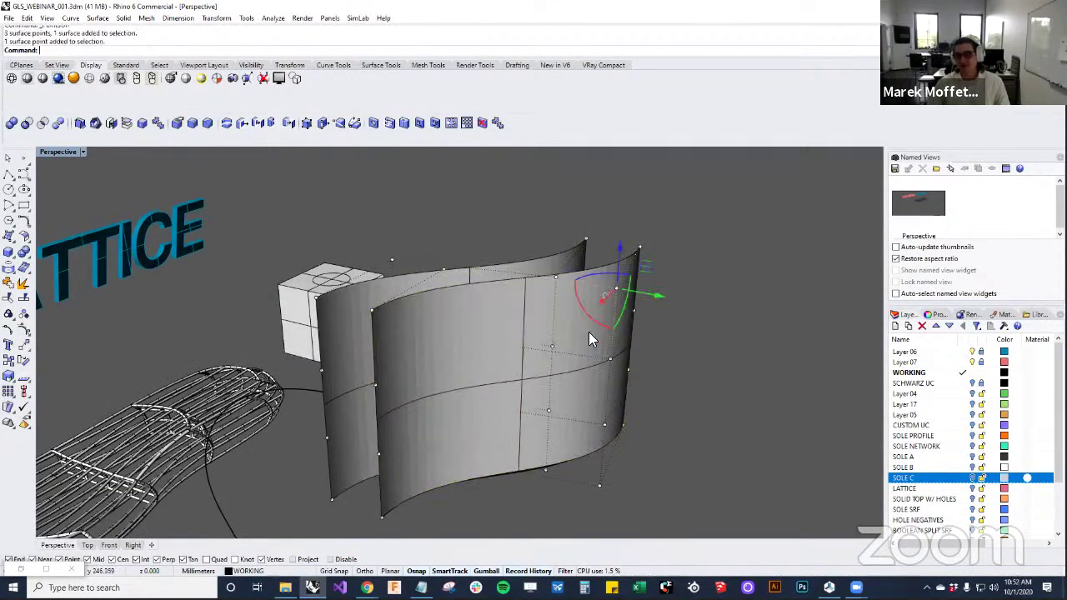
shift+click(639, 247)
right_drag(721, 242, 582, 315)
drag(635, 319, 645, 240)
mouse_move(688, 325)
right_down()
mouse_move(409, 305)
mouse_move(445, 353)
mouse_move(445, 374)
mouse_move(542, 375)
mouse_move(683, 322)
right_up()
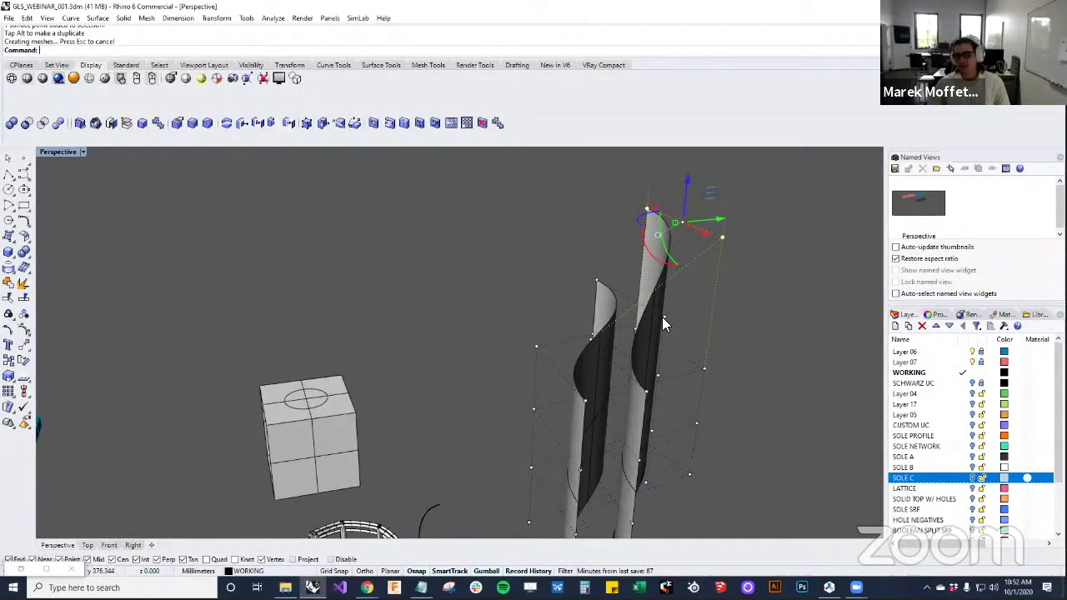
Pull an upper control point of the other curved surface outward to flare its upper edge
click(663, 318)
drag(683, 315, 471, 292)
right_drag(774, 343, 678, 381)
click(679, 381)
right_drag(698, 344, 780, 375)
Start LatticeLoft and choose the two edited curved surfaces as its boundaries
right_click(780, 375)
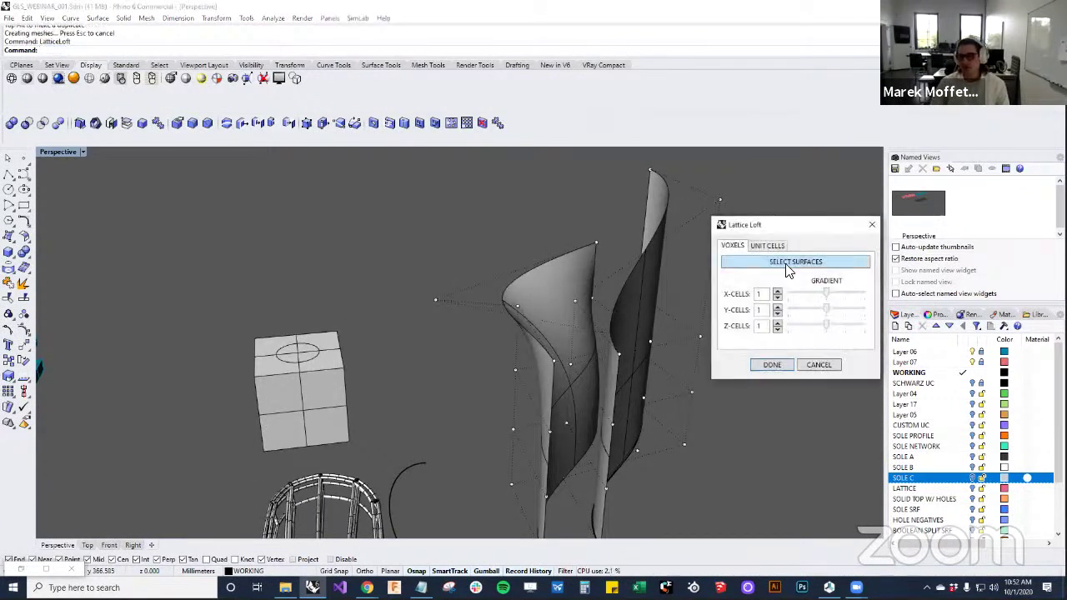
click(786, 267)
click(583, 279)
click(646, 271)
right_click(762, 399)
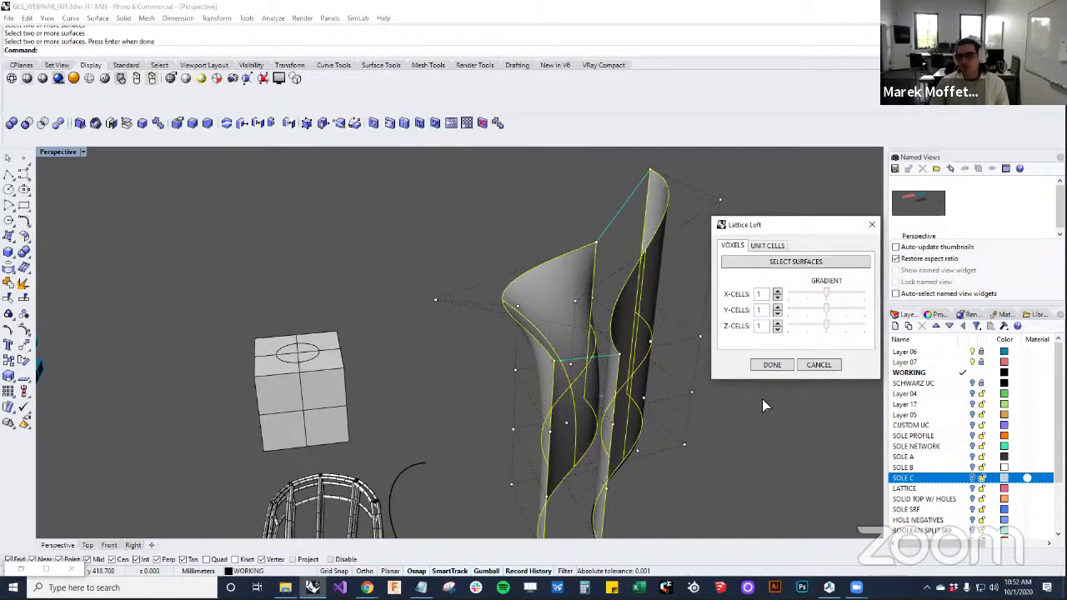
Set the lattice loft between the curved surfaces to 6 X-cells and 5 Y-cells
click(777, 291)
click(777, 291)
click(777, 291)
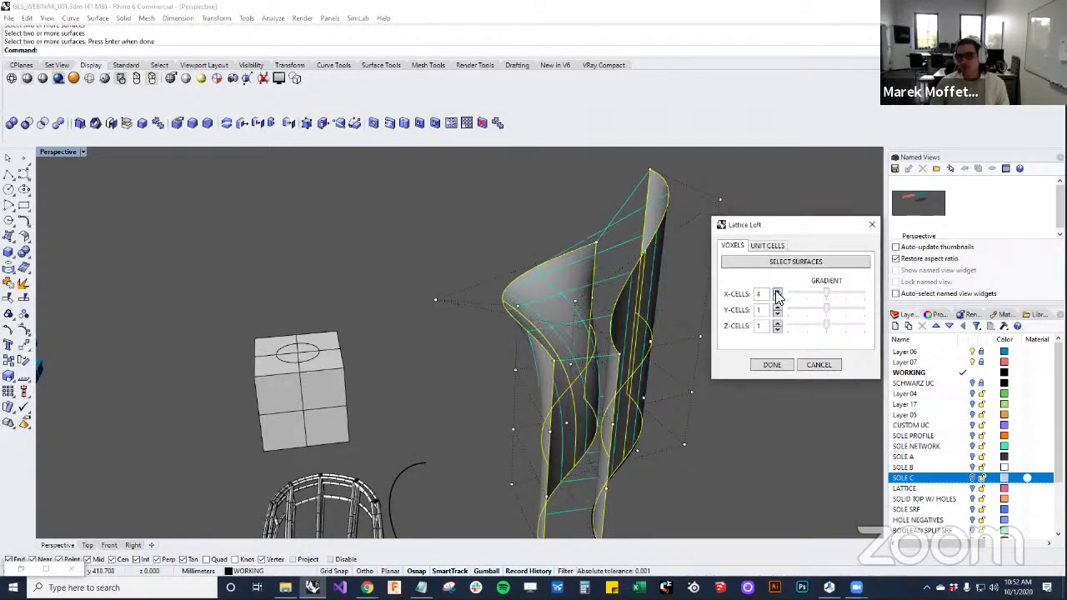
click(777, 308)
click(777, 308)
click(777, 308)
right_drag(583, 367, 700, 366)
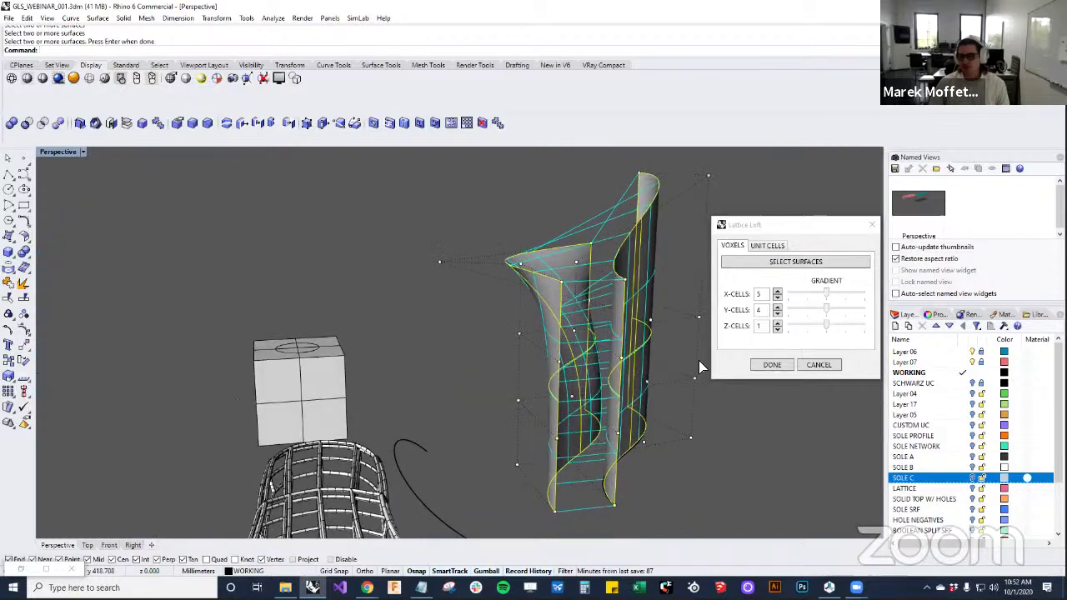
click(776, 307)
click(776, 294)
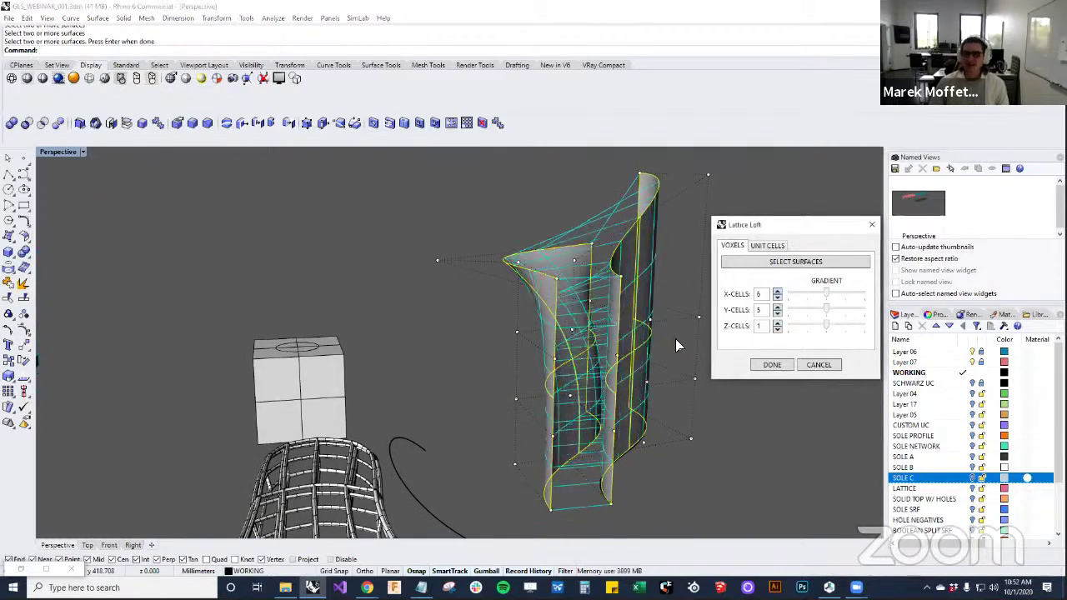
right_drag(675, 339, 508, 418)
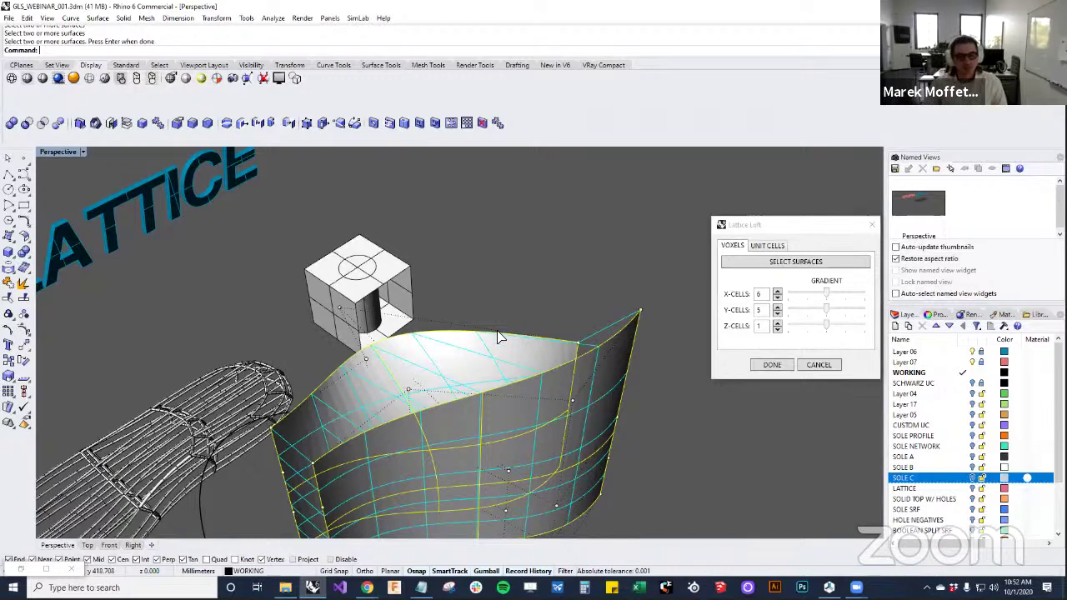
Generate a TPMS Schwarz lattice between the surfaces, thicken it with a thickness of 0, and finish the loft
click(772, 245)
click(796, 324)
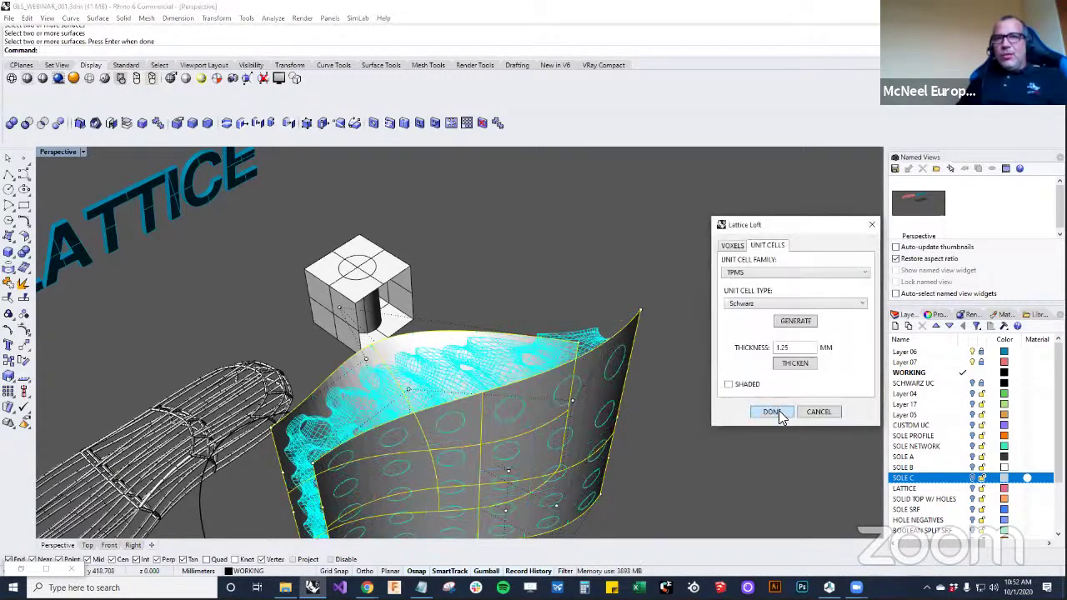
double_click(787, 347)
text(0)
click(794, 363)
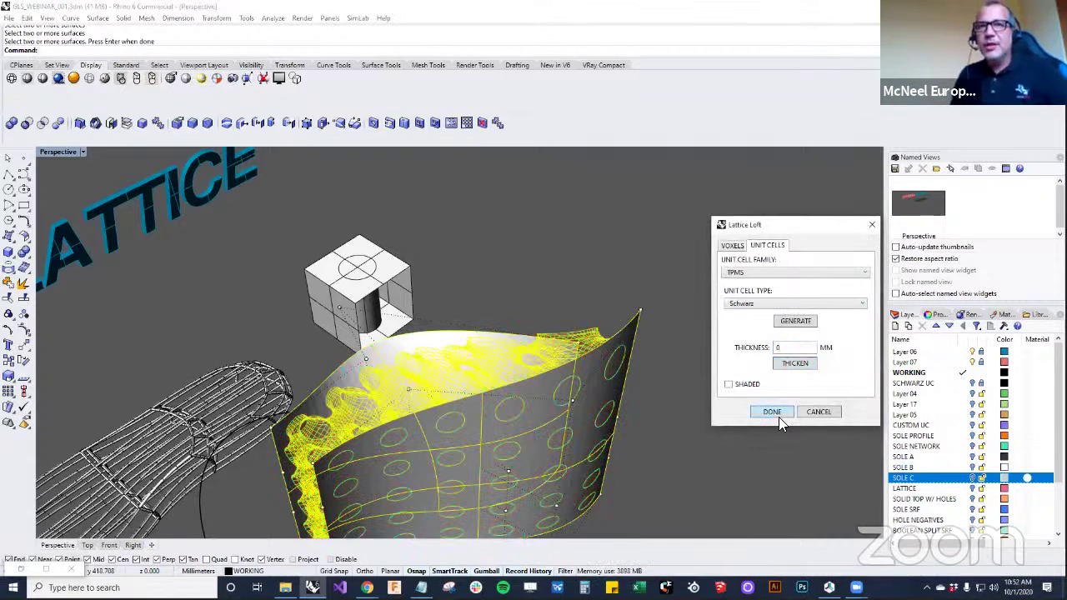
click(760, 415)
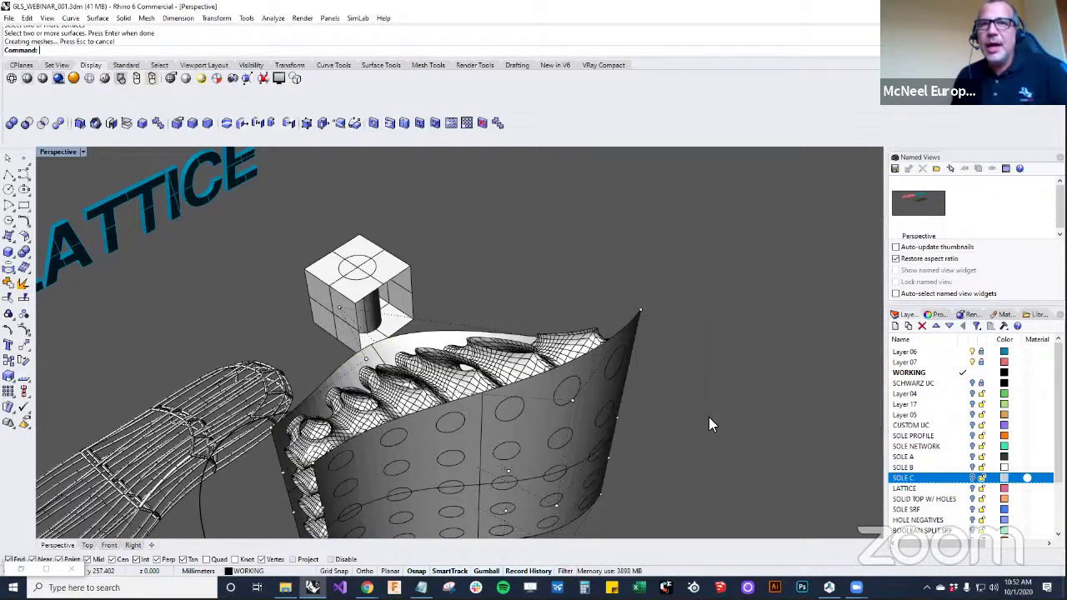
Delete both curved boundary surfaces, leaving only the Schwarz lattice mesh
right_drag(709, 424, 550, 318)
click(596, 305)
key(Delete)
click(460, 310)
key(Delete)
right_drag(433, 334, 492, 415)
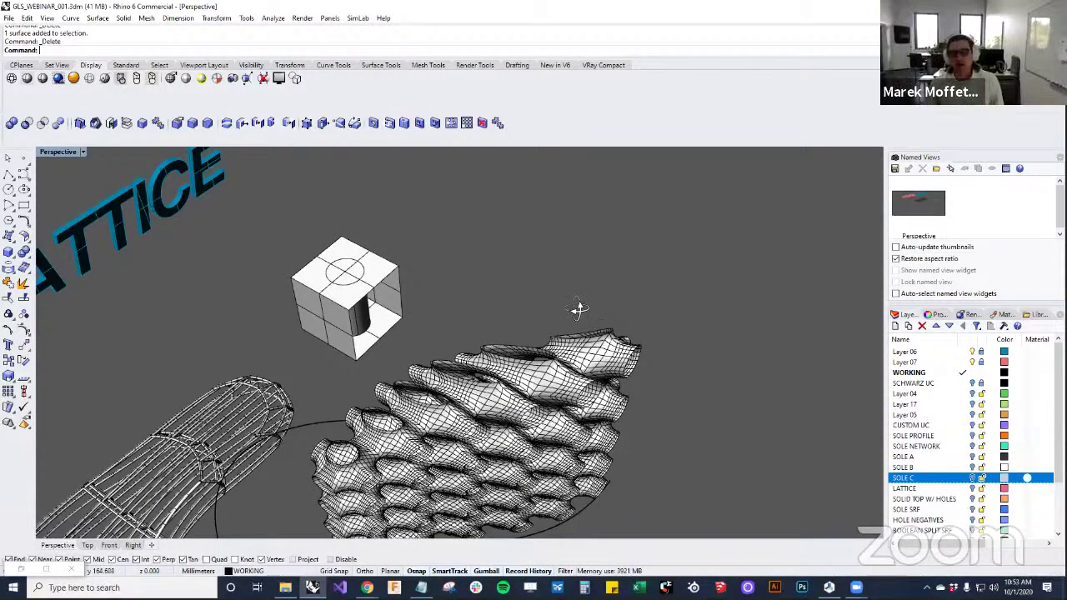
right_drag(579, 309, 583, 263)
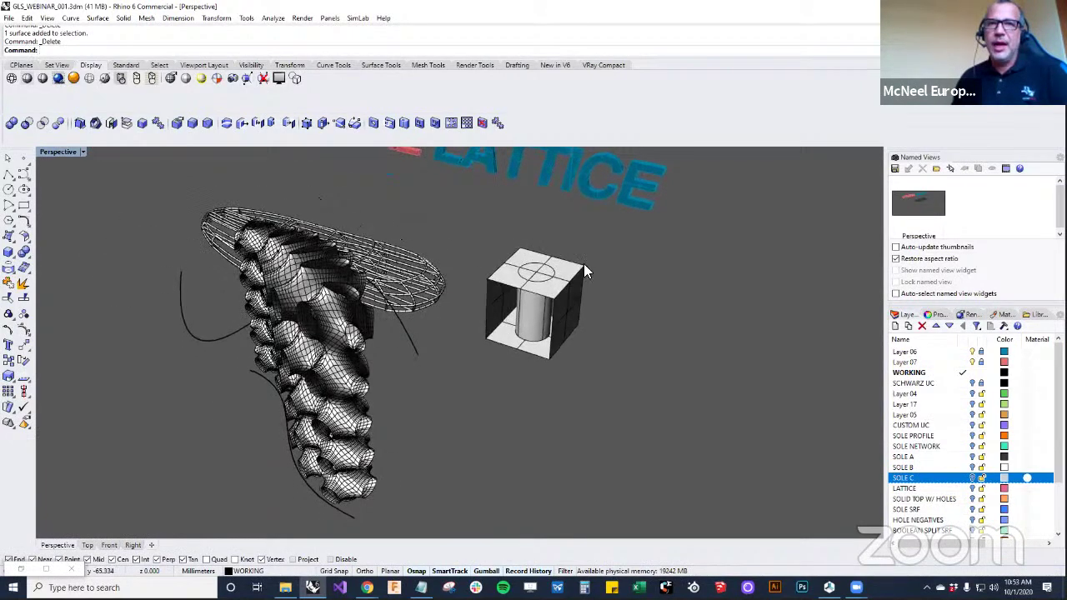
Merge the box's top face and its adjoining side face into one surface with MergeSrf
scroll(583, 265, up, 3)
right_drag(570, 327, 503, 305)
ctrl+shift+click(503, 305)
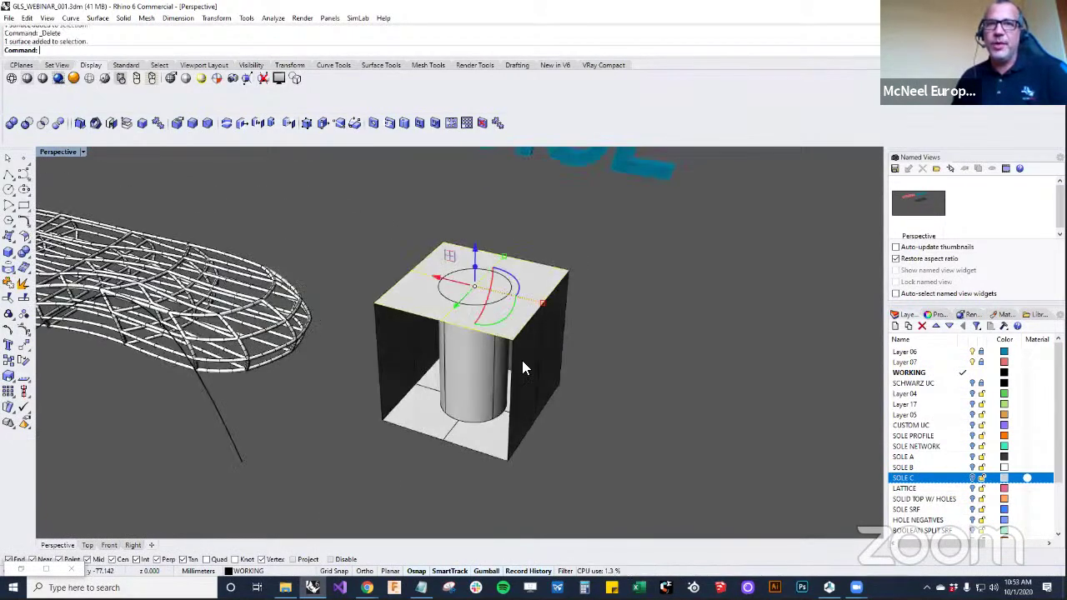
ctrl+shift+click(522, 361)
right_drag(529, 408, 455, 437)
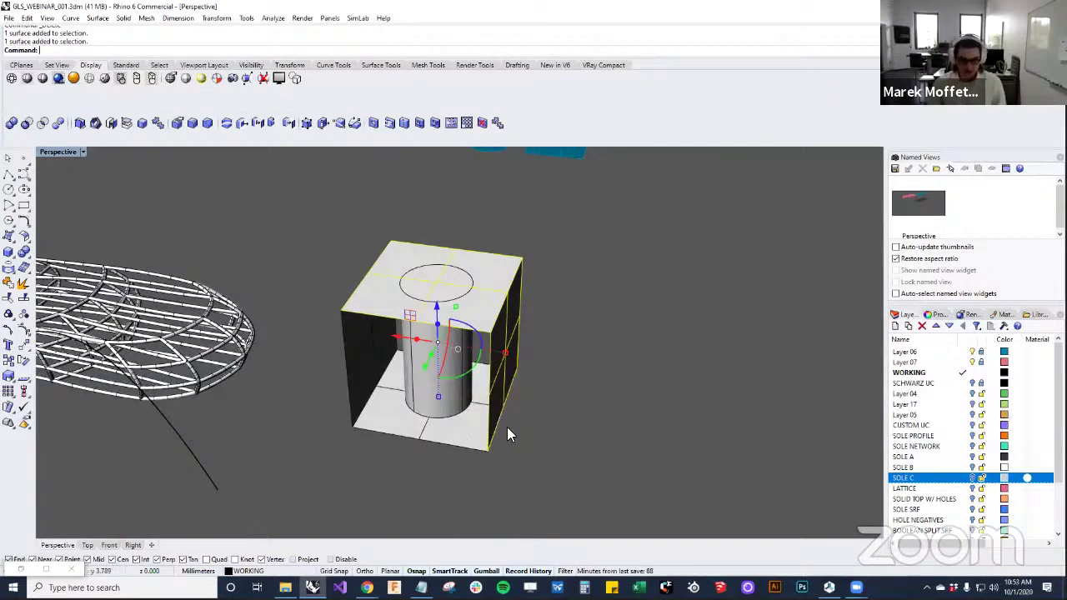
key(Return)
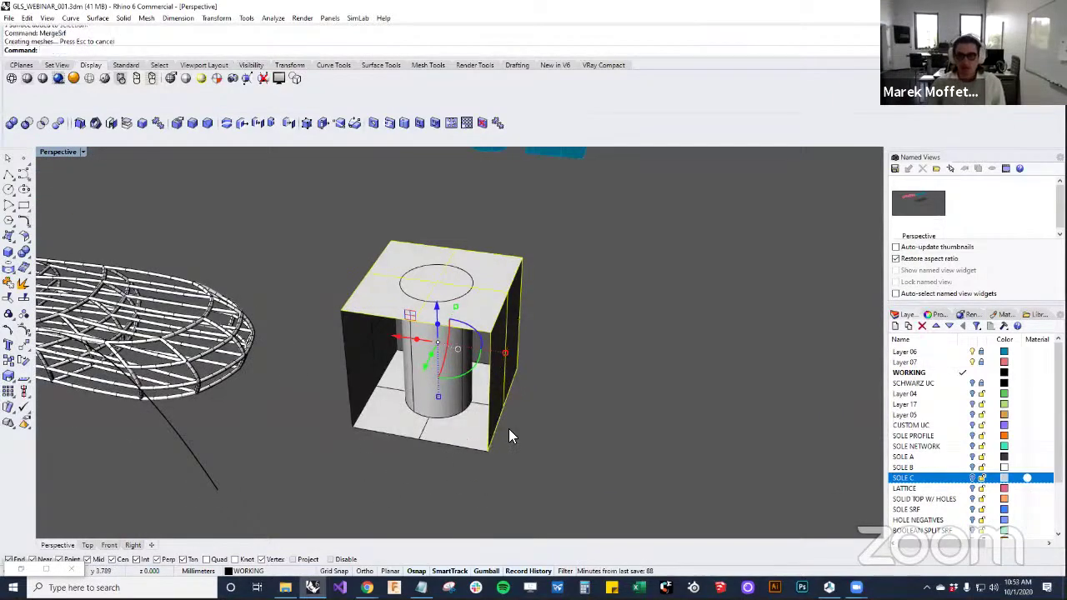
Merge the box's remaining faces with the joined top and side using MergeSrf, forming one wrapped surface
click(483, 326)
click(568, 347)
click(497, 374)
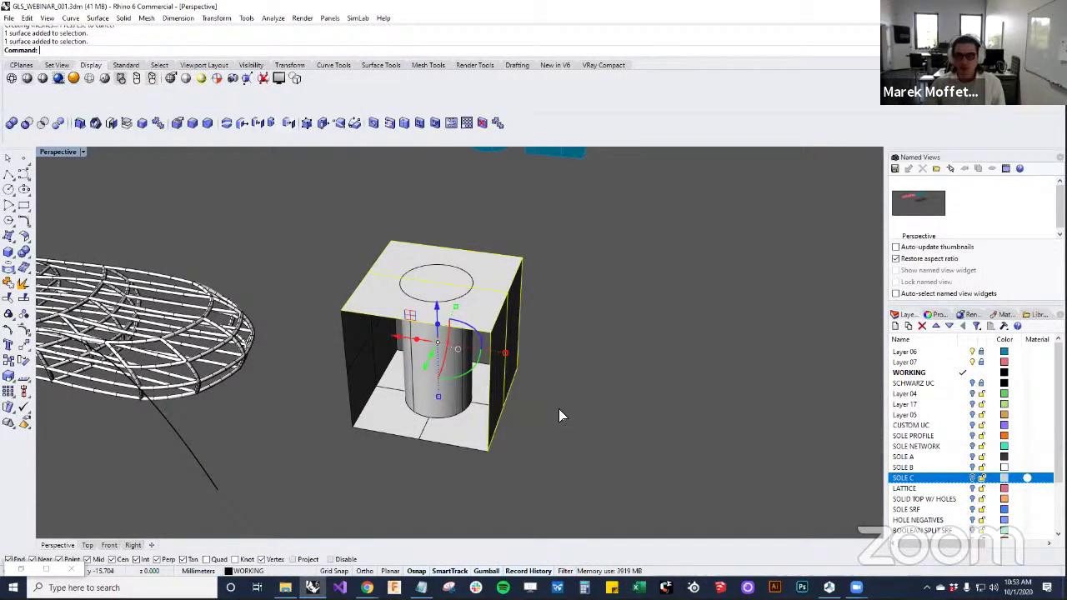
right_click(558, 408)
click(467, 429)
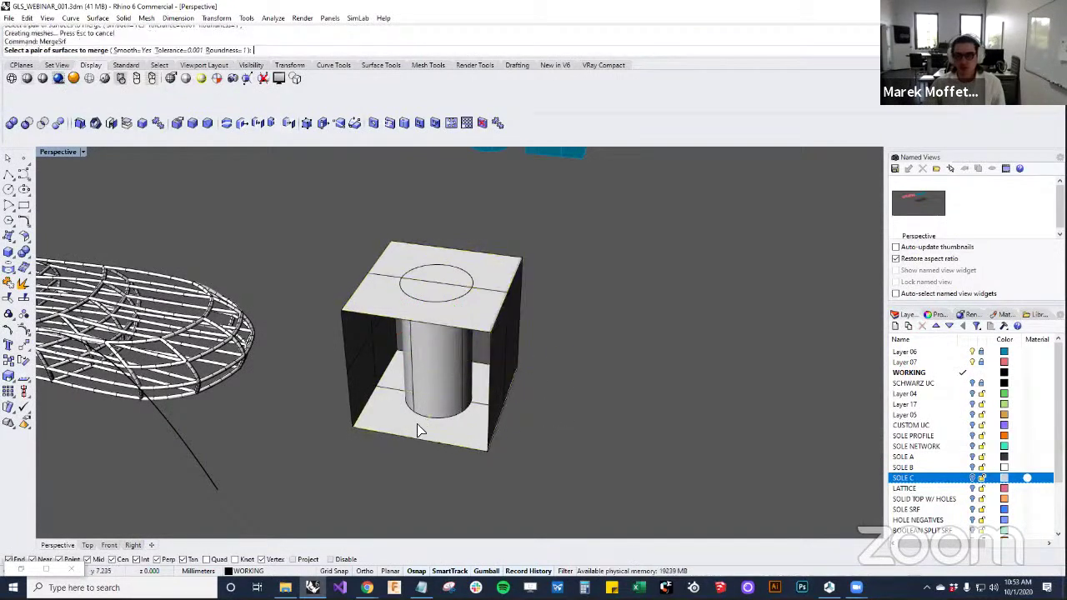
click(369, 374)
click(369, 388)
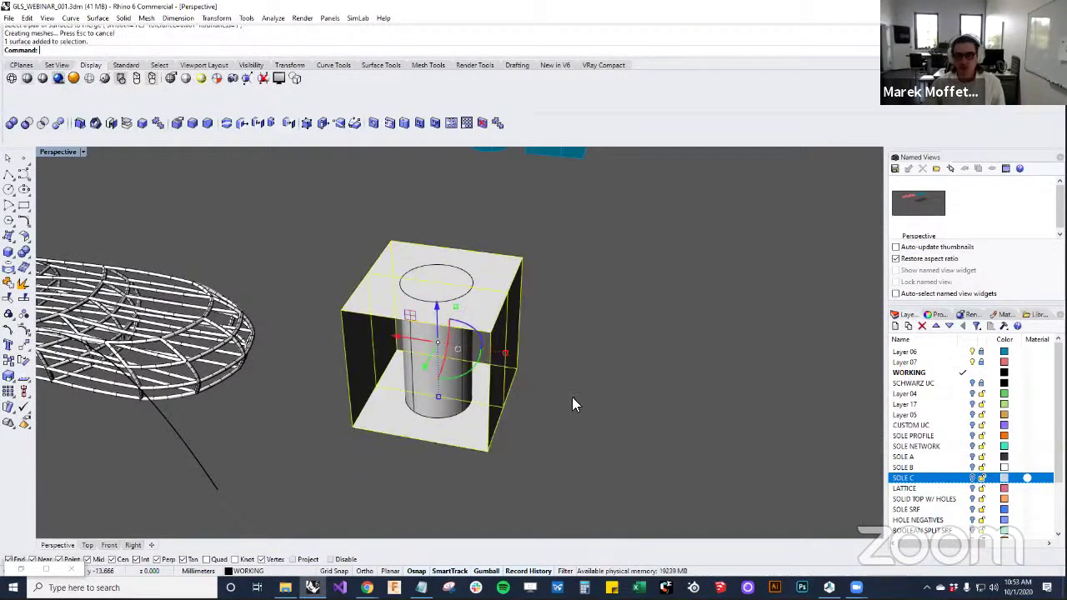
Delete the cylinder inside the box
right_drag(572, 396, 519, 356)
click(555, 383)
scroll(605, 415, up, 4)
key(Escape)
click(440, 335)
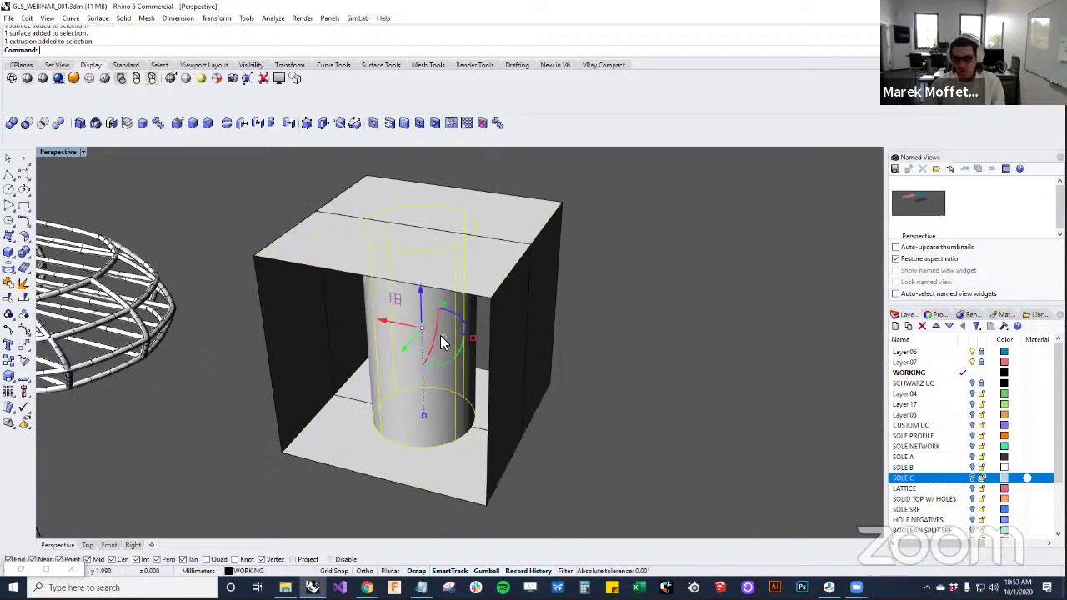
key(Delete)
Copy the wrapped box surface, paste it in place, and scale the copy slightly to leave a thin gap between the two
right_drag(354, 488, 435, 332)
click(449, 282)
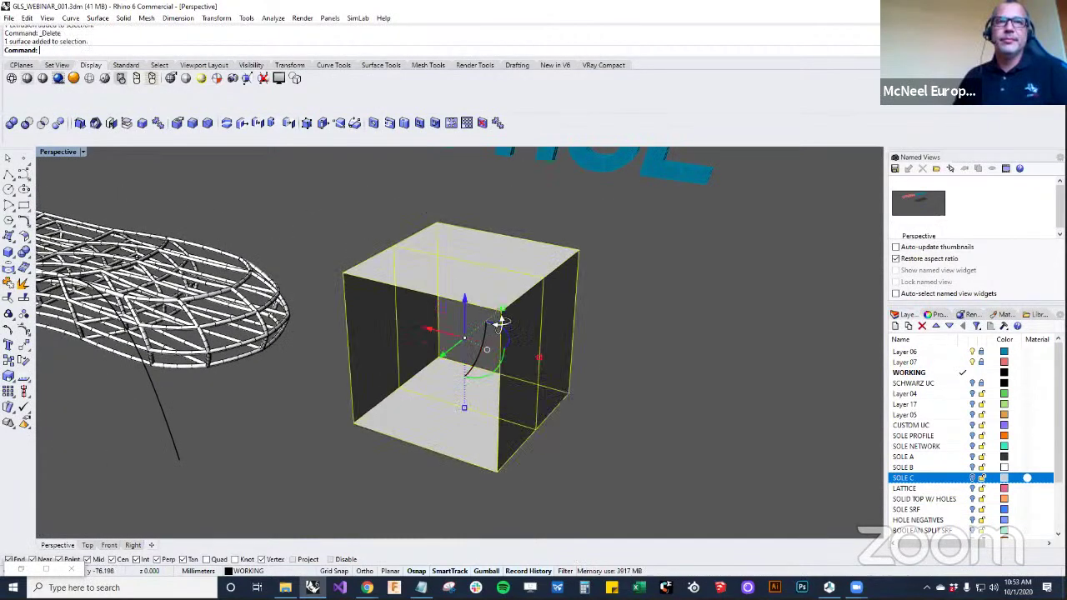
right_drag(500, 317, 493, 320)
key(ctrl+c)
key(ctrl+v)
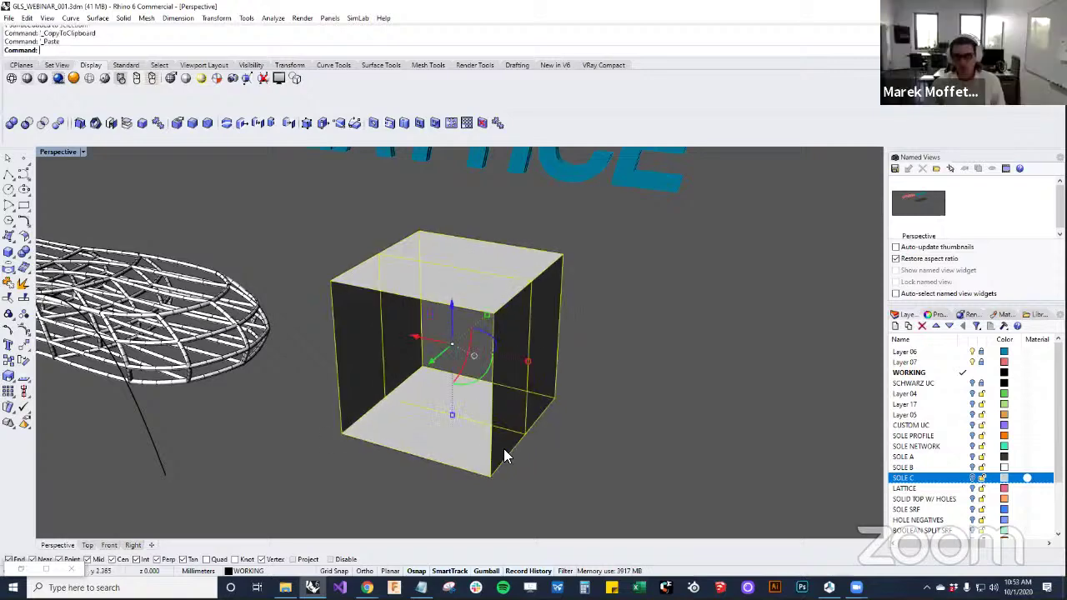
right_drag(505, 451, 511, 438)
drag(434, 437, 436, 443)
key(Escape)
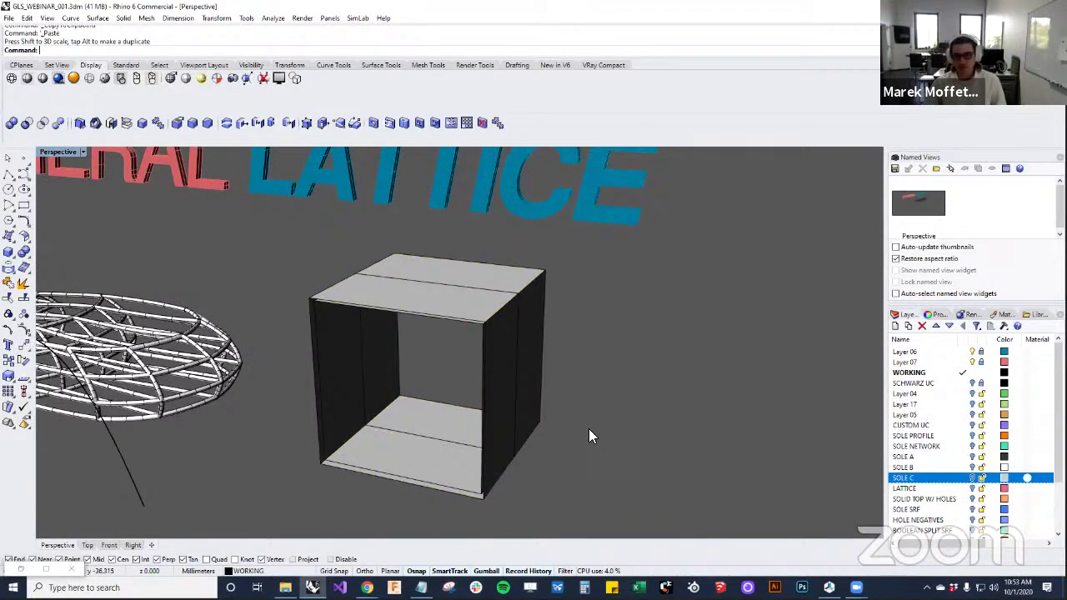
Start LatticeLoft and choose the two nested box surfaces as its boundaries
text(LatticeLoft)
key(Return)
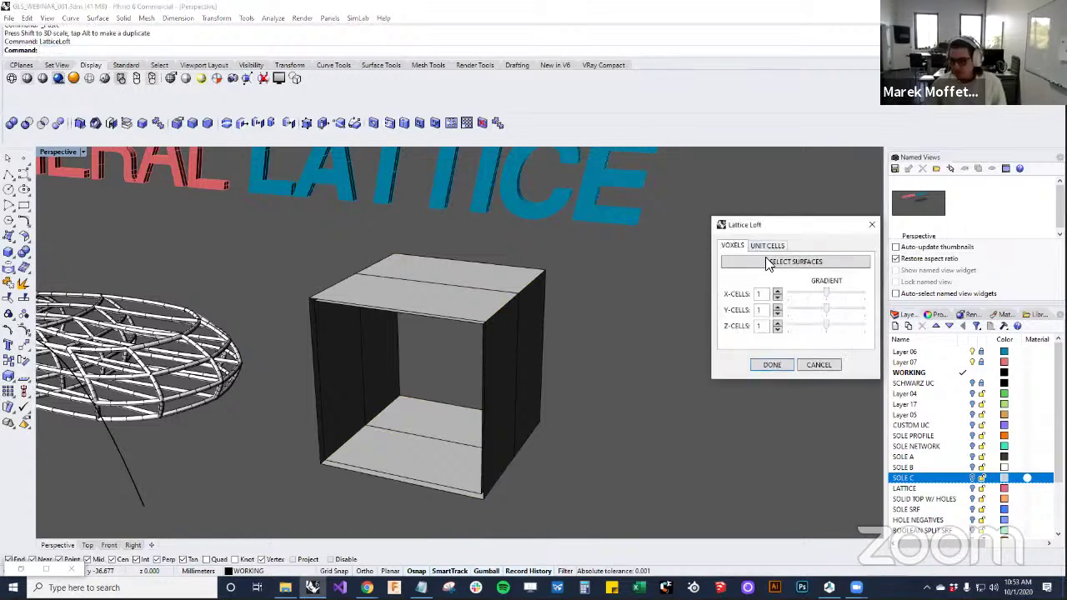
click(767, 263)
click(483, 317)
click(472, 322)
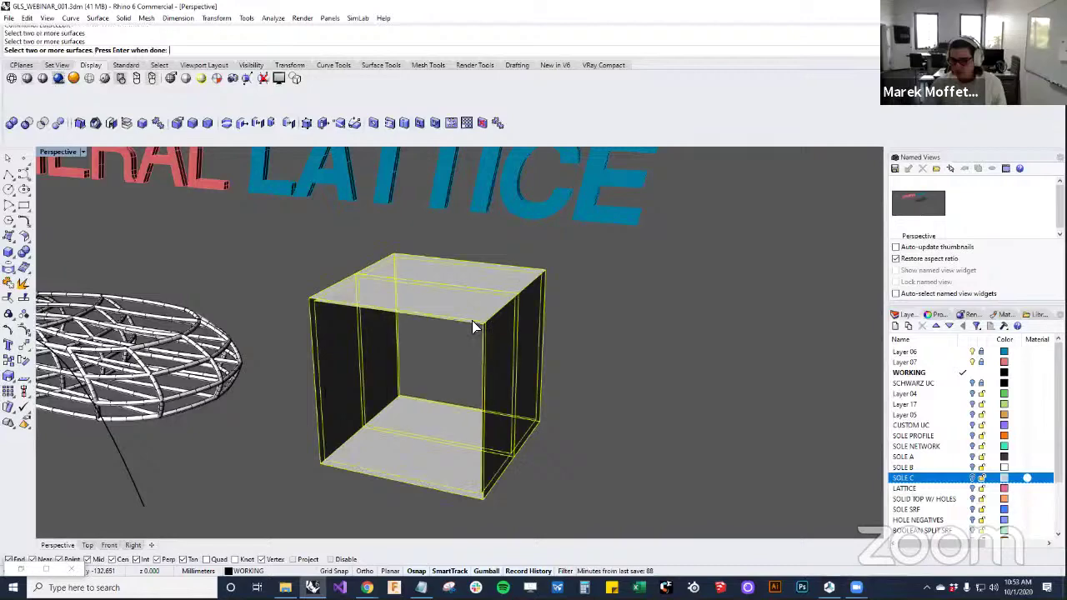
right_click(591, 316)
Set the X-cells of the box lattice loft to 26
right_drag(598, 346, 643, 315)
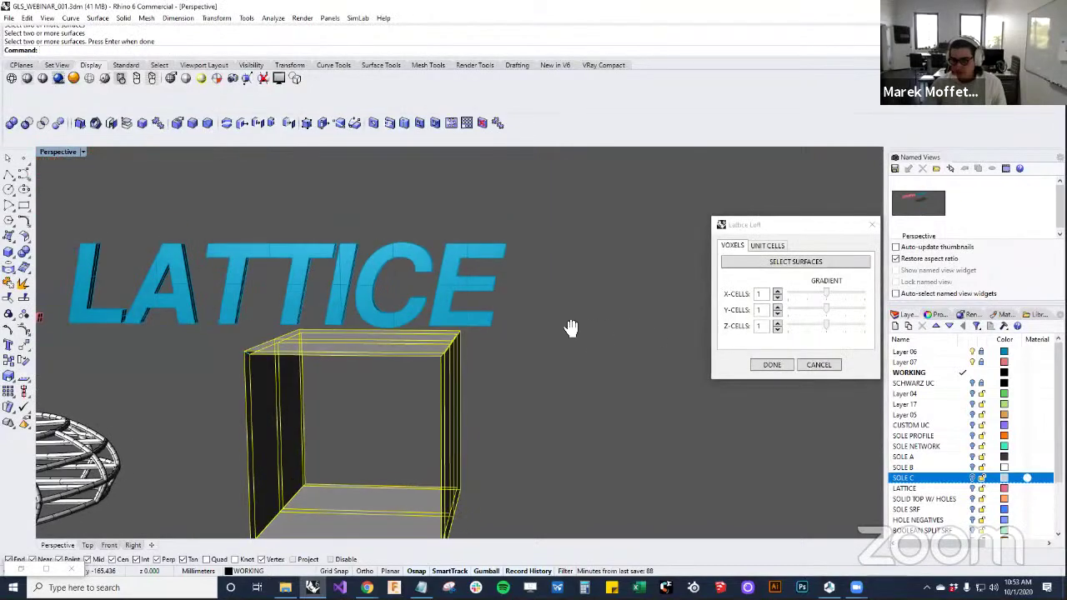
right_drag(570, 327, 650, 321)
click(777, 291)
click(777, 292)
click(777, 291)
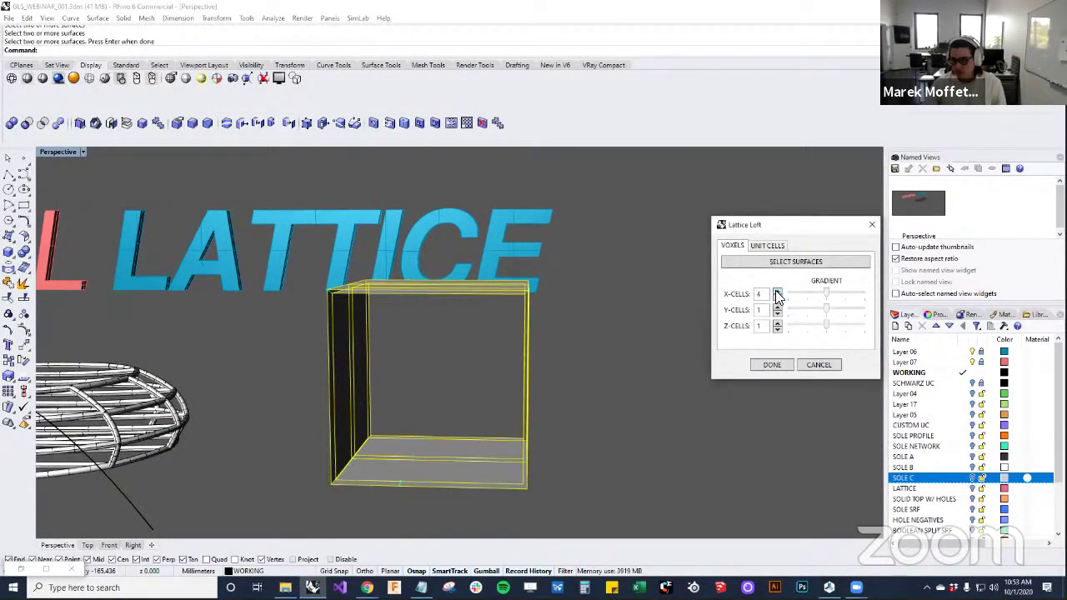
click(777, 293)
click(776, 294)
click(776, 294)
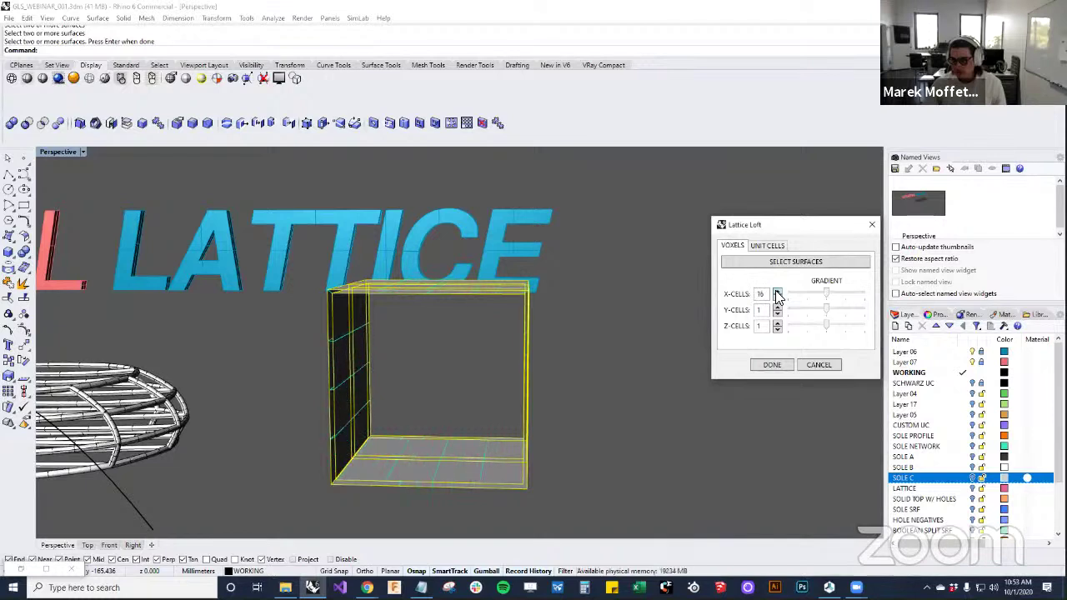
click(777, 293)
click(777, 294)
click(777, 293)
click(776, 294)
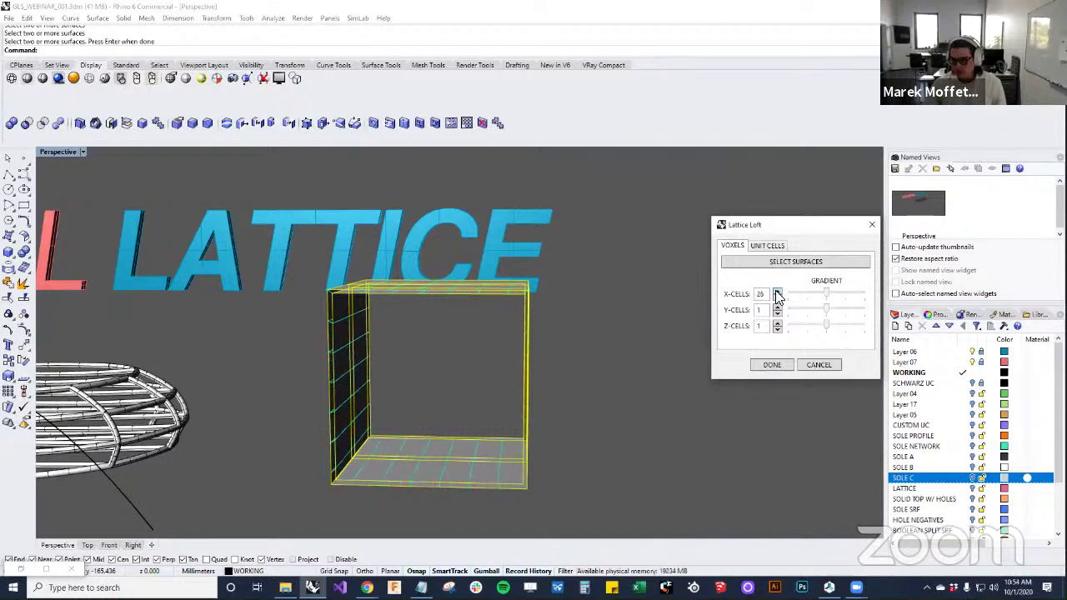
Try 4 Y-cells on the box lattice, examine the cell grid, and return the Y-cells to 1
click(776, 307)
click(776, 306)
click(777, 306)
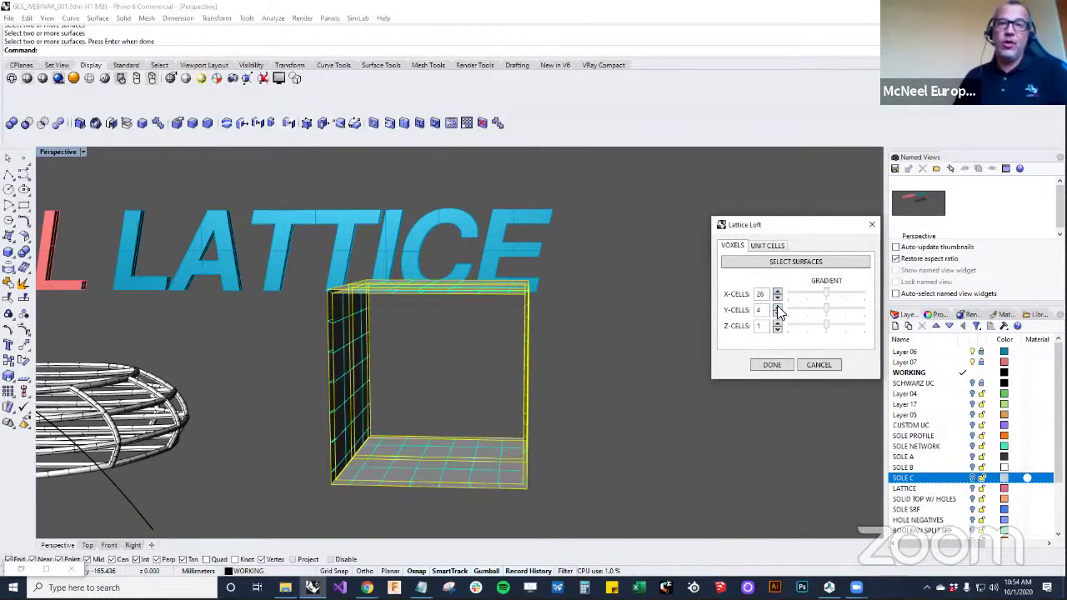
right_drag(598, 318, 541, 350)
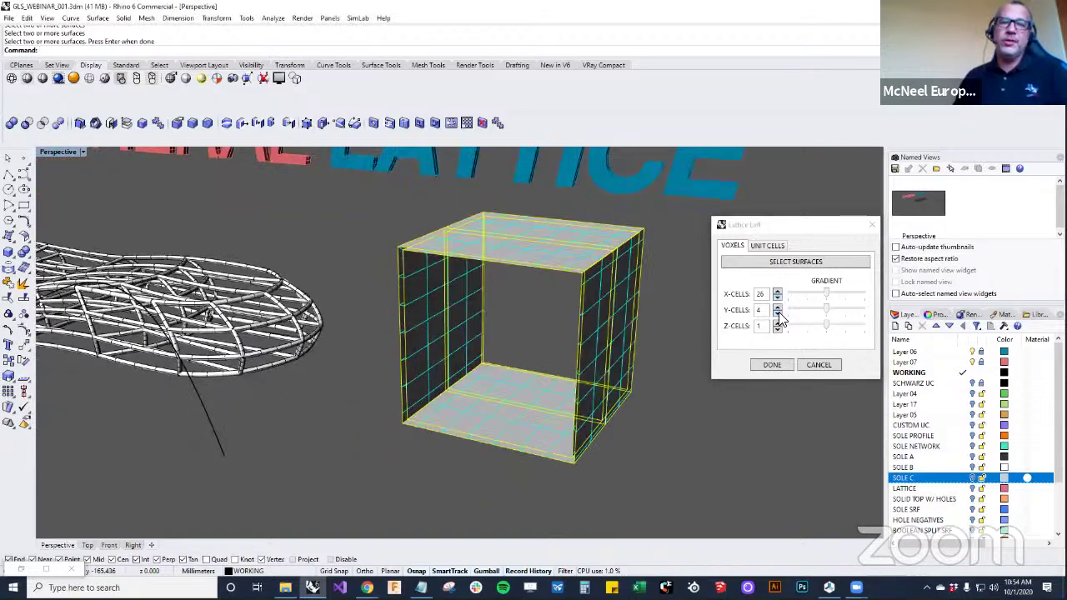
click(777, 313)
mouse_move(648, 297)
right_down()
mouse_move(555, 337)
mouse_move(500, 334)
mouse_move(582, 301)
mouse_move(646, 311)
right_up()
click(778, 314)
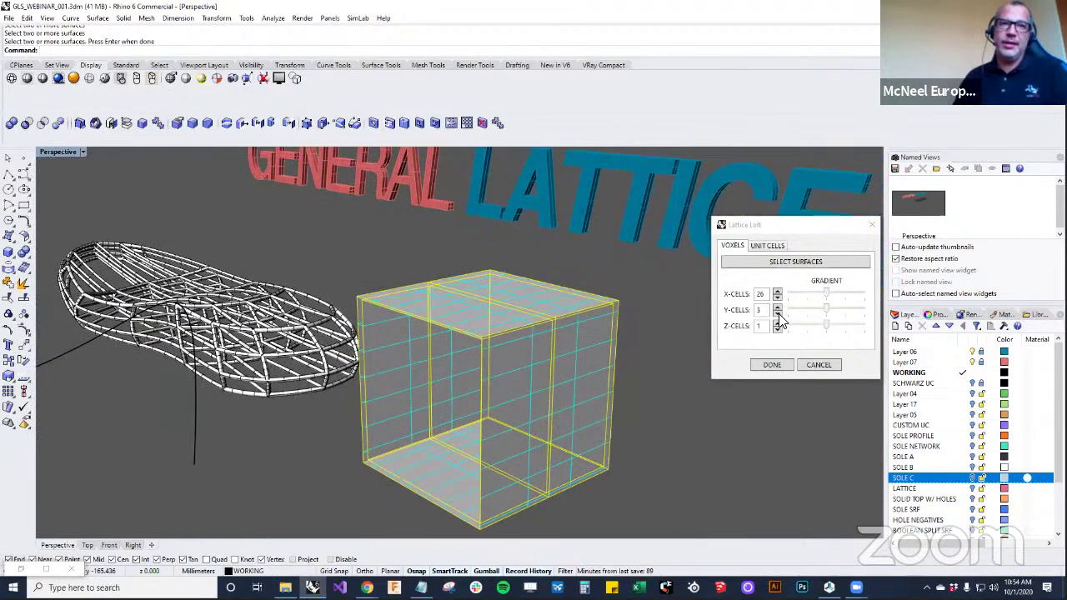
click(778, 313)
right_drag(666, 331, 598, 294)
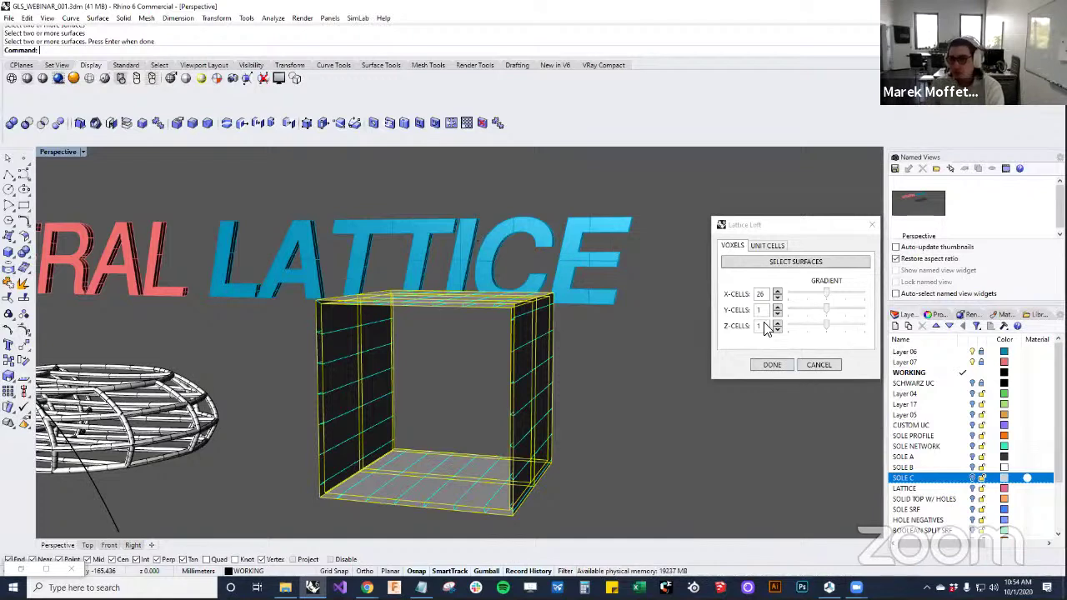
Generate the box lattice from the MEMBER family's Cross unit cell with a square section, and finish the loft as unthickened lines
click(768, 247)
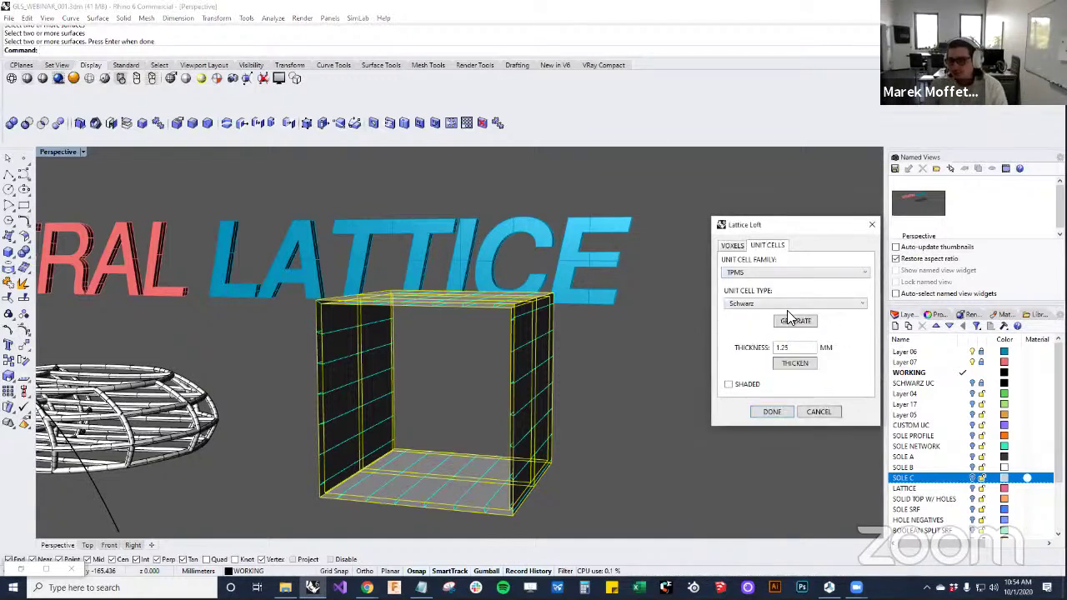
click(783, 273)
click(775, 293)
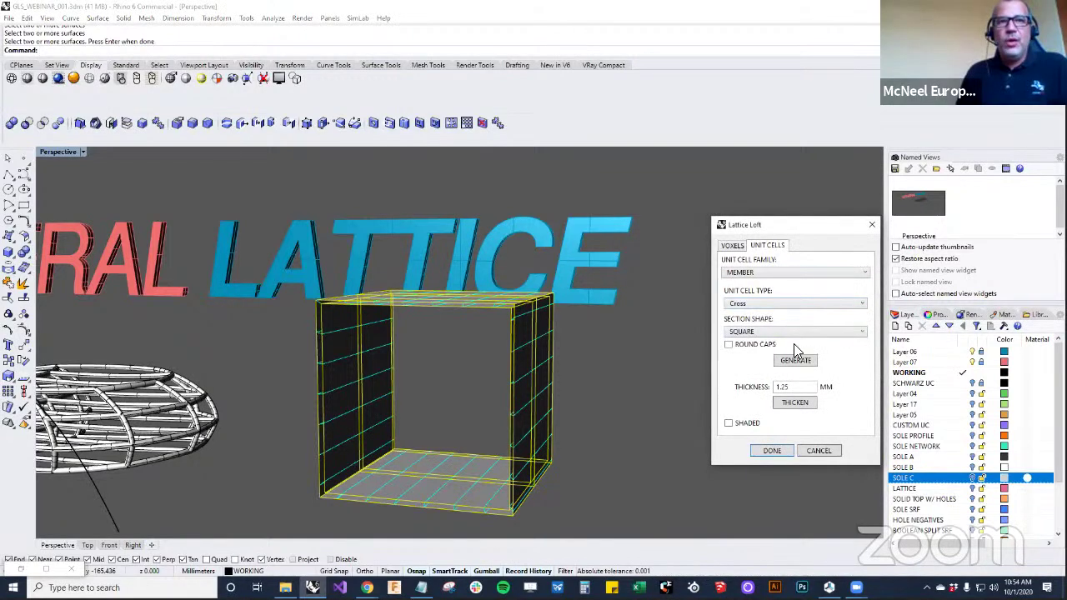
click(796, 361)
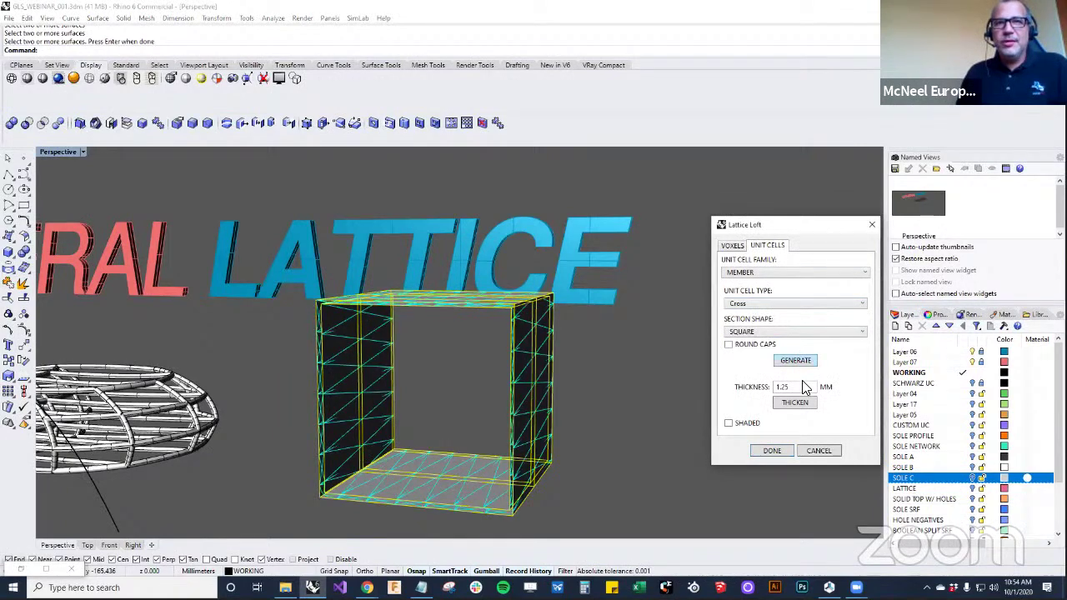
double_click(787, 387)
text(0)
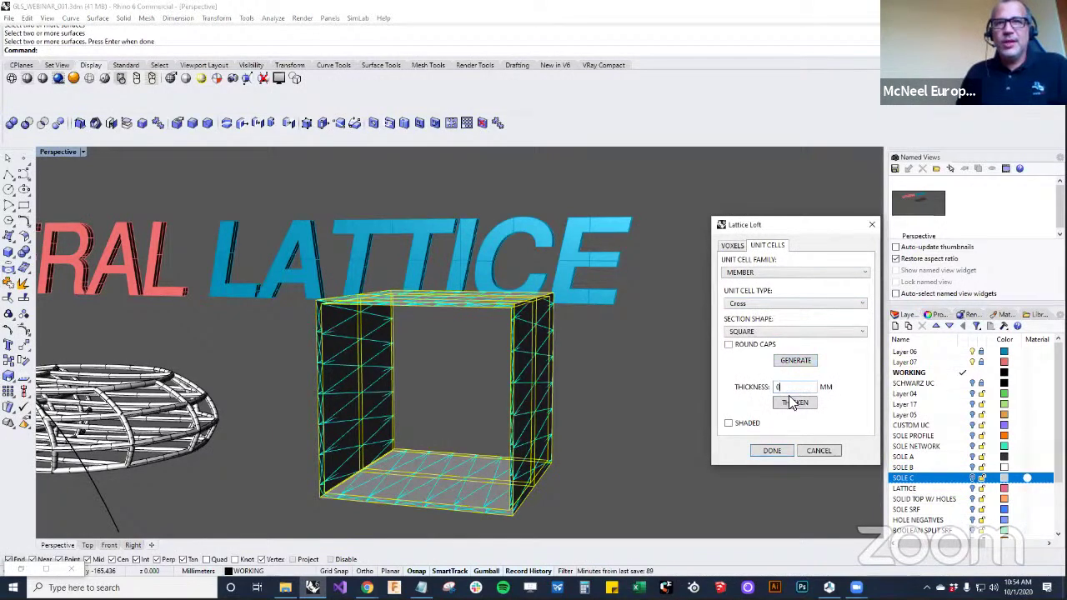
click(774, 450)
Delete the two nested box surfaces so only the lattice lines remain
right_drag(662, 386, 456, 411)
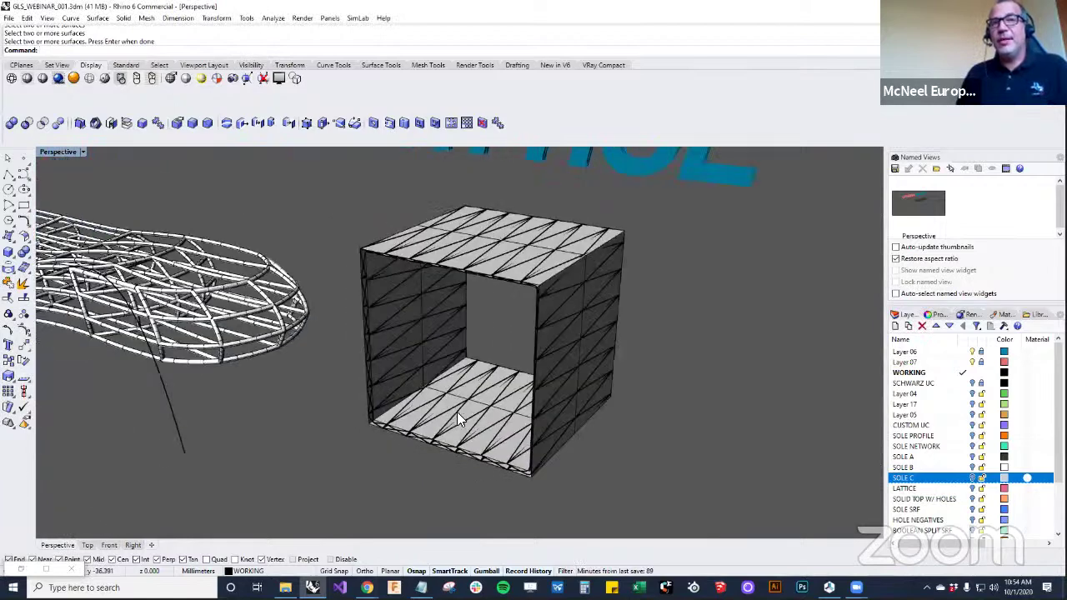
click(488, 435)
click(493, 442)
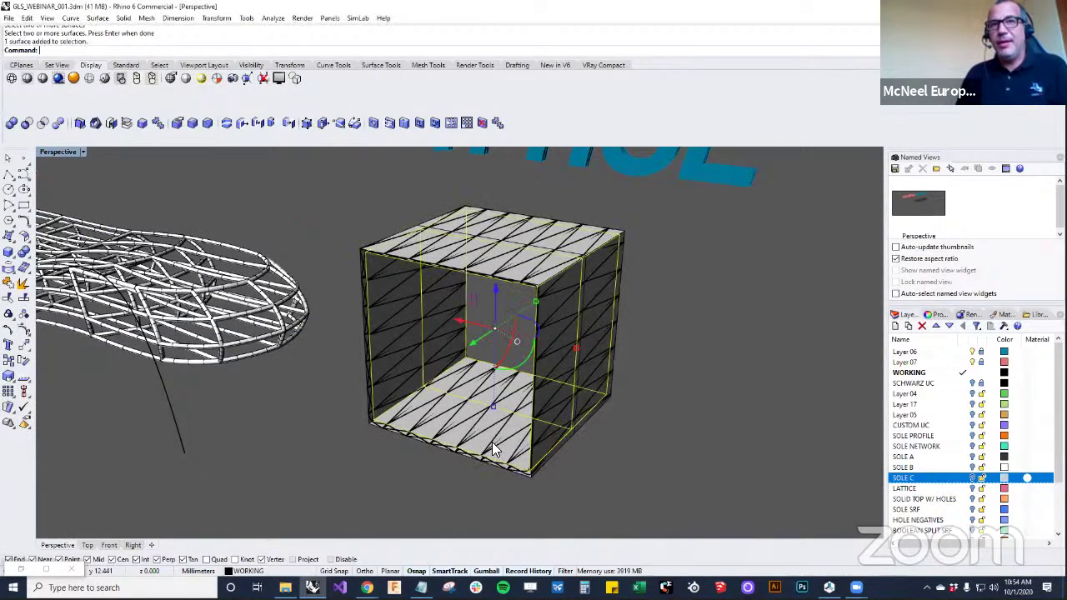
key(Delete)
click(490, 270)
key(Delete)
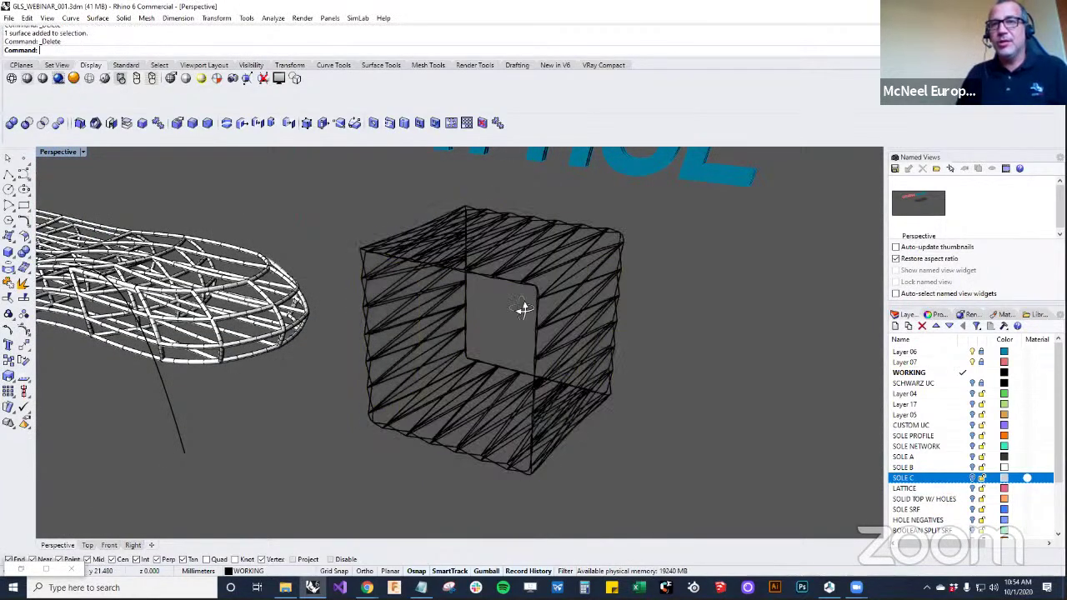
Examine the box's cross-cell lattice from several angles, up close and as a whole
right_drag(524, 305, 573, 217)
scroll(559, 299, up, 8)
right_drag(558, 300, 512, 300)
scroll(558, 295, up, 3)
scroll(526, 272, up, 2)
scroll(512, 300, down, 10)
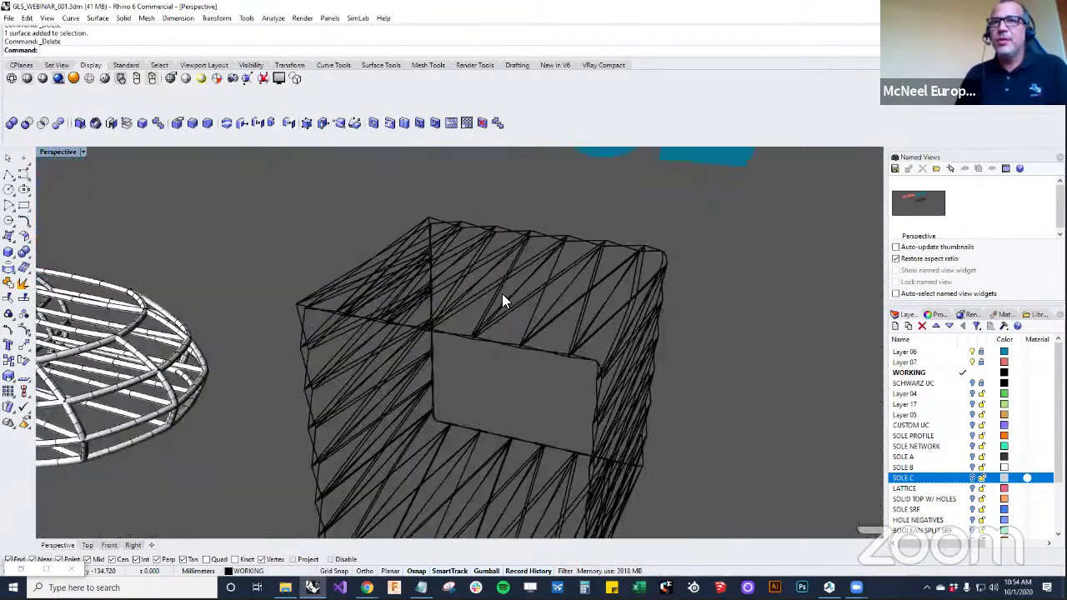
mouse_move(471, 337)
right_down()
mouse_move(449, 343)
mouse_move(481, 353)
right_up()
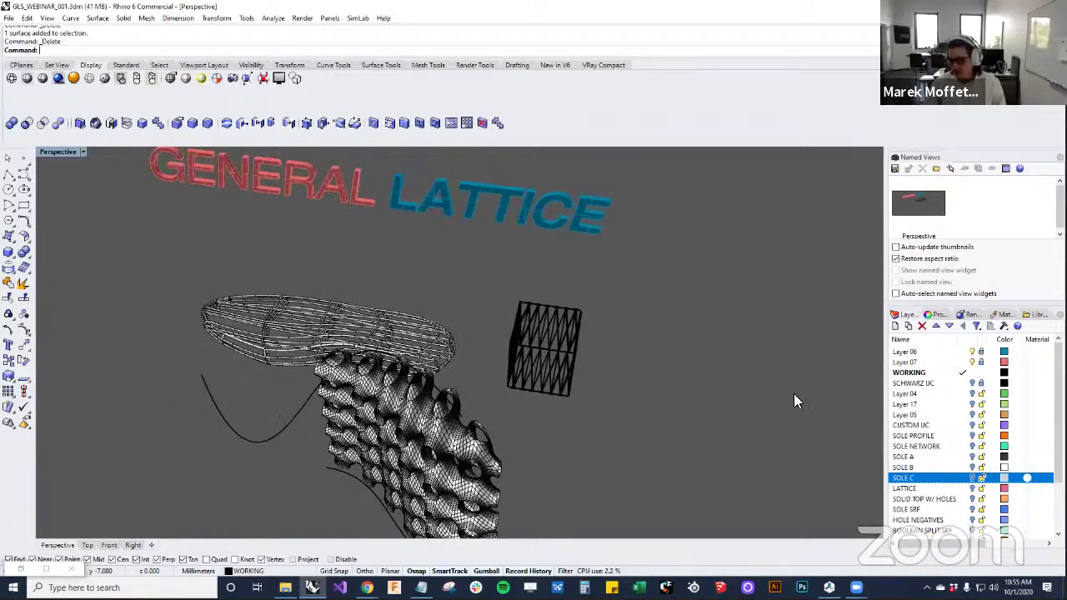
Turn on the visibility of Layer 04 and Layer 17
right_drag(794, 394, 782, 397)
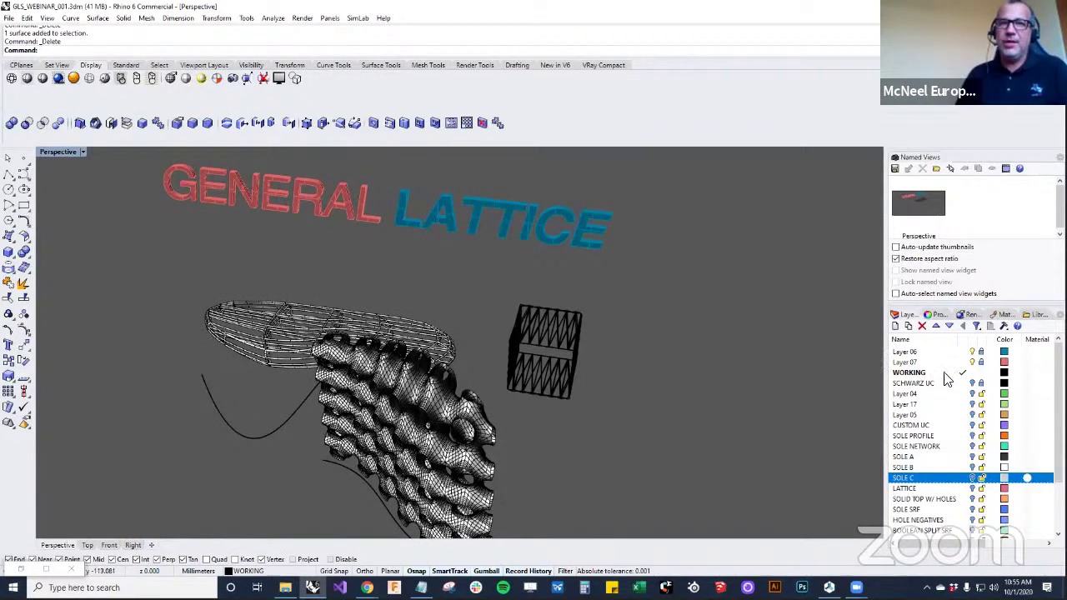
click(972, 394)
click(972, 404)
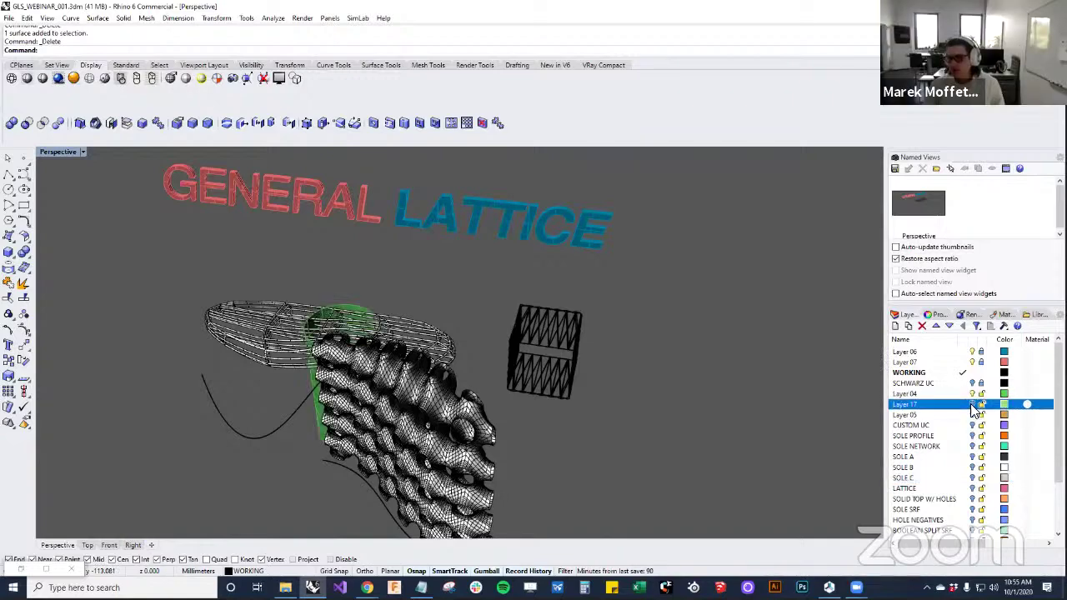
Delete the wavy TPMS lattice wall and the box lattice beside the green cylinders
right_drag(459, 388, 500, 367)
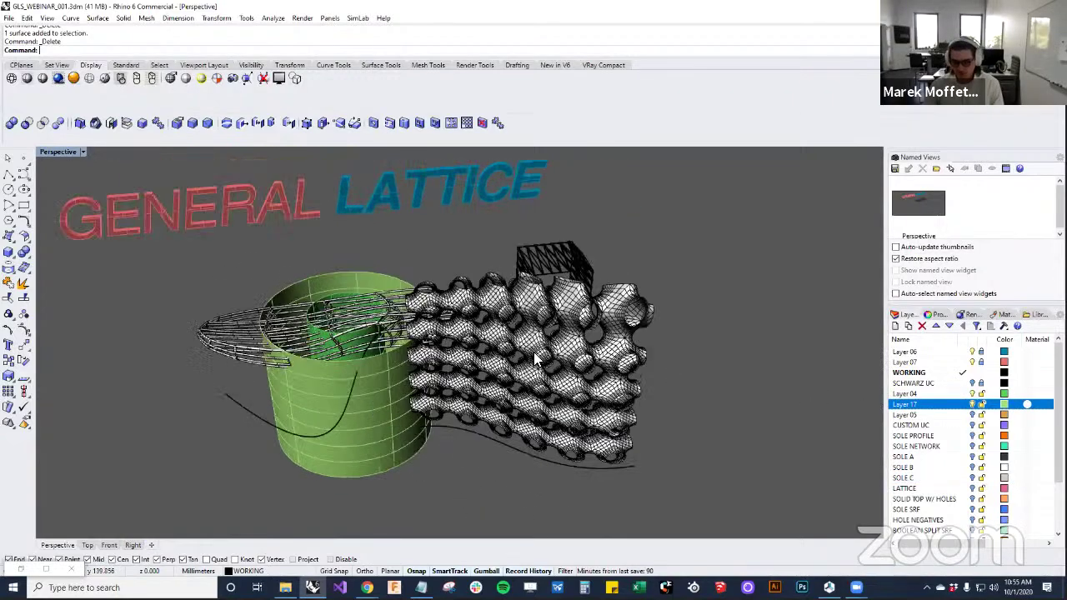
click(500, 366)
key(Delete)
click(548, 266)
key(Delete)
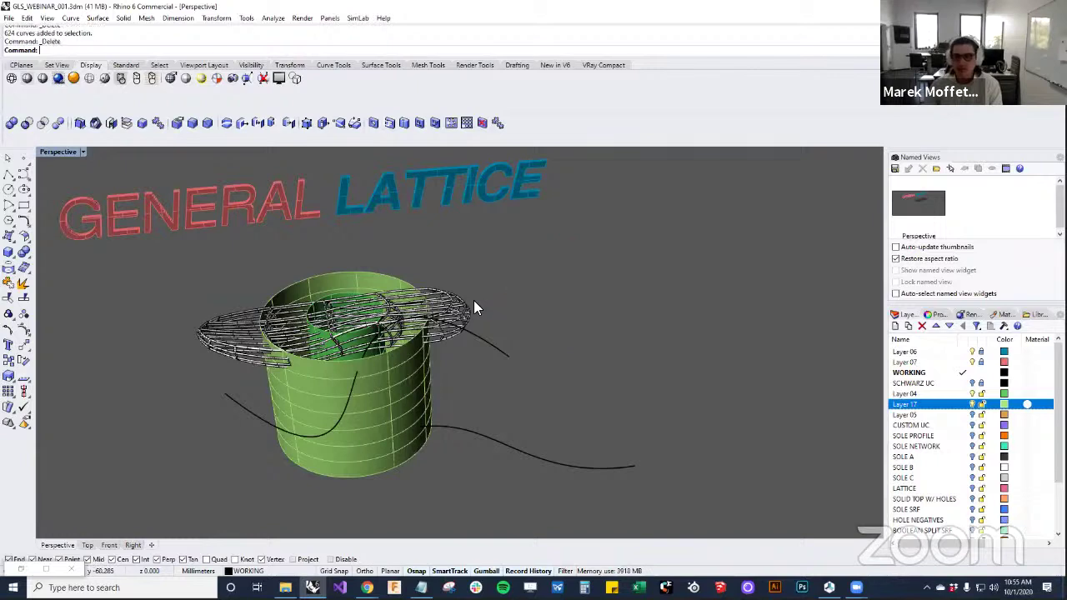
Select all closed polysurfaces with SelClosedPolysrf and delete these thickened struts of the sole lattice
click(464, 310)
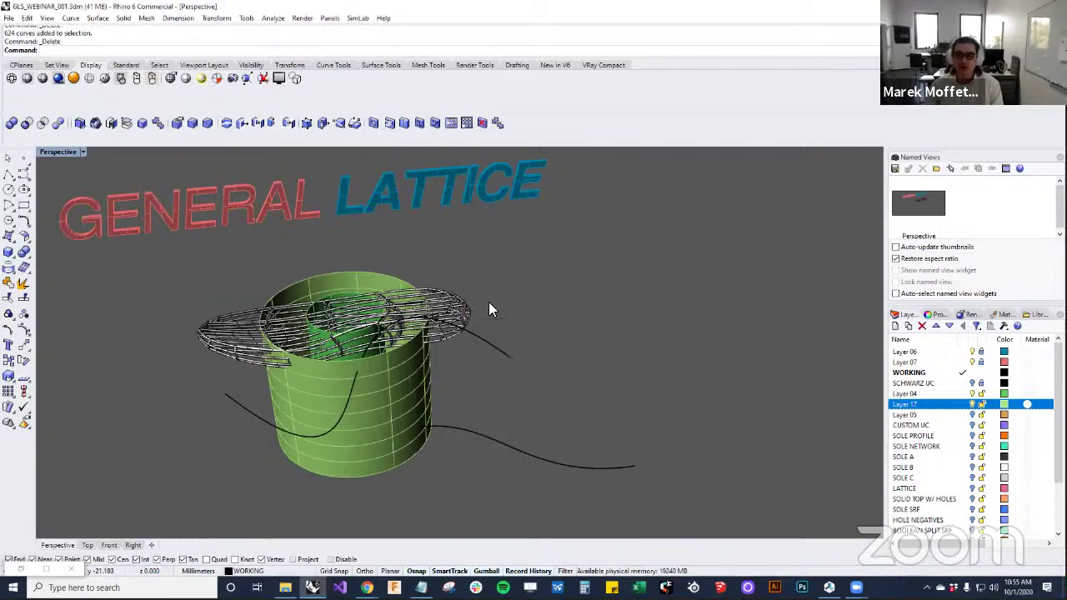
text(SelClosedPolysrf)
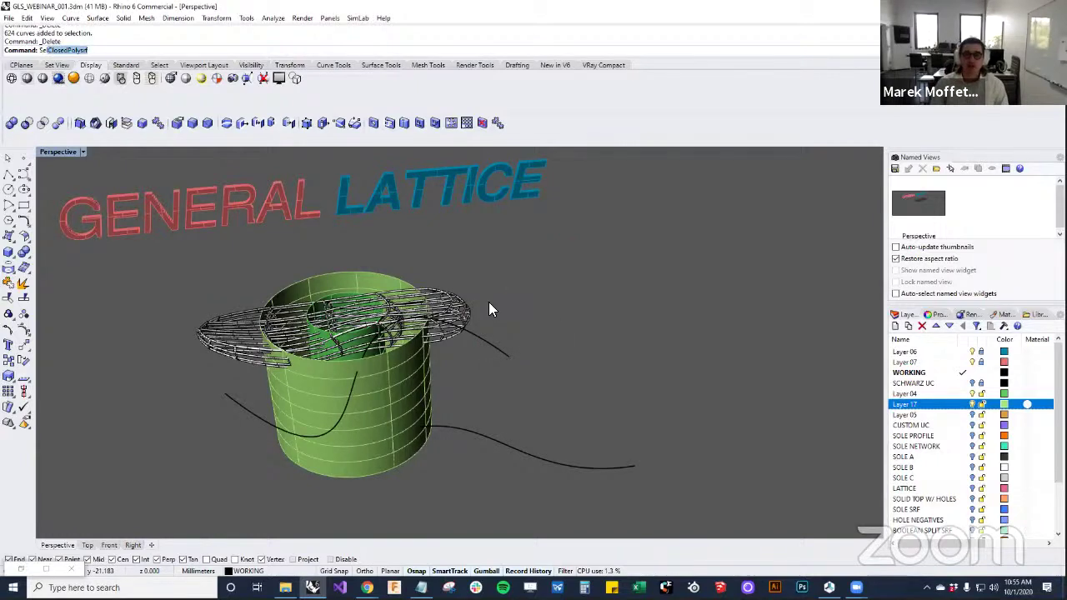
key(Return)
key(Delete)
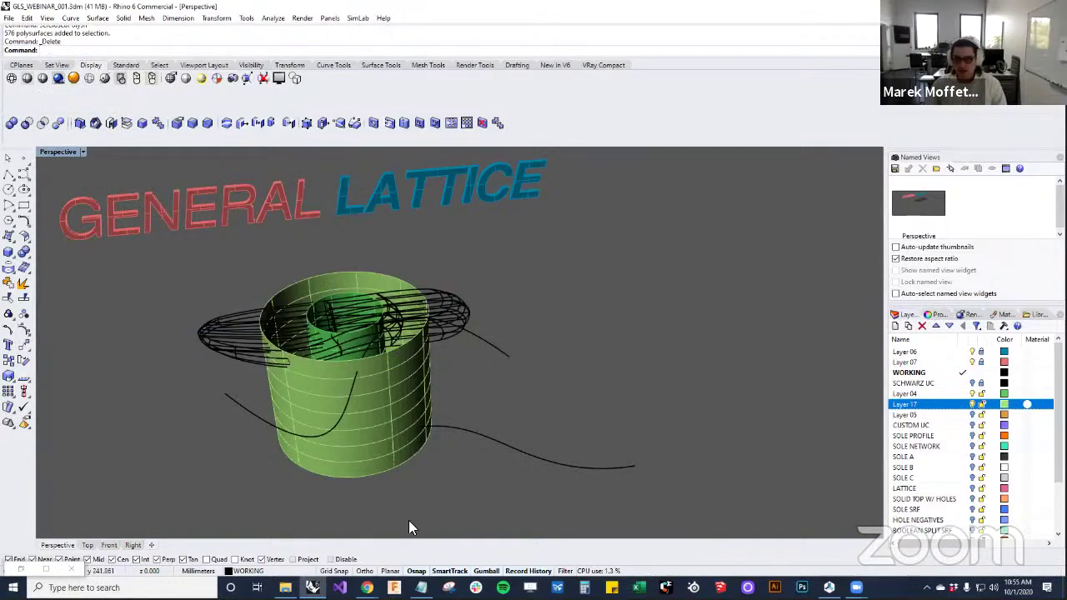
Switch to Chrome, list the GL Studio example videos on the General Lattice support page, and choose the Input Data Criteria video
mouse_move(366, 587)
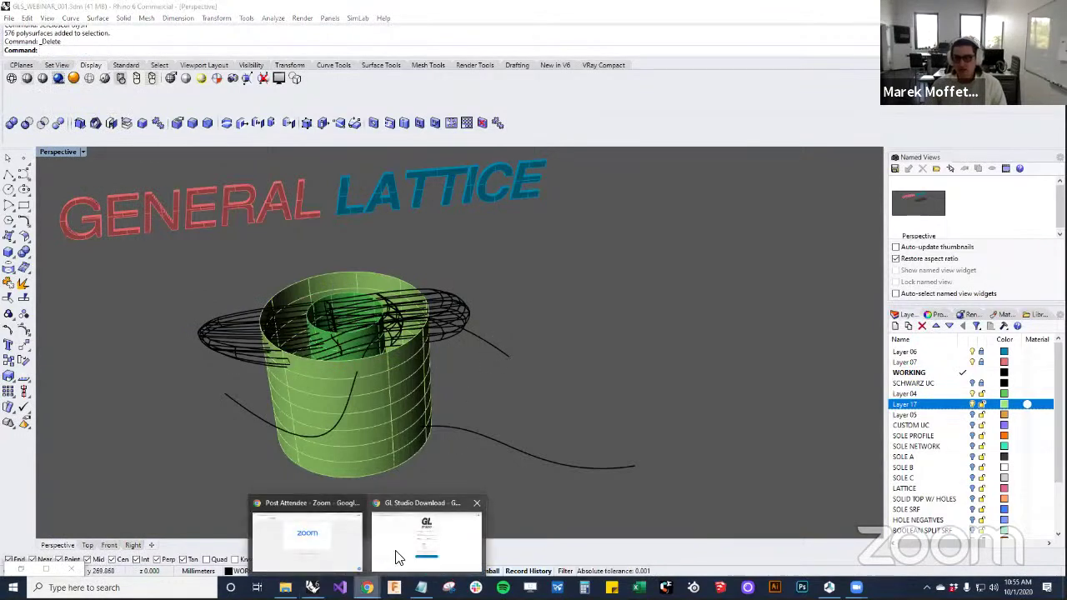
click(426, 537)
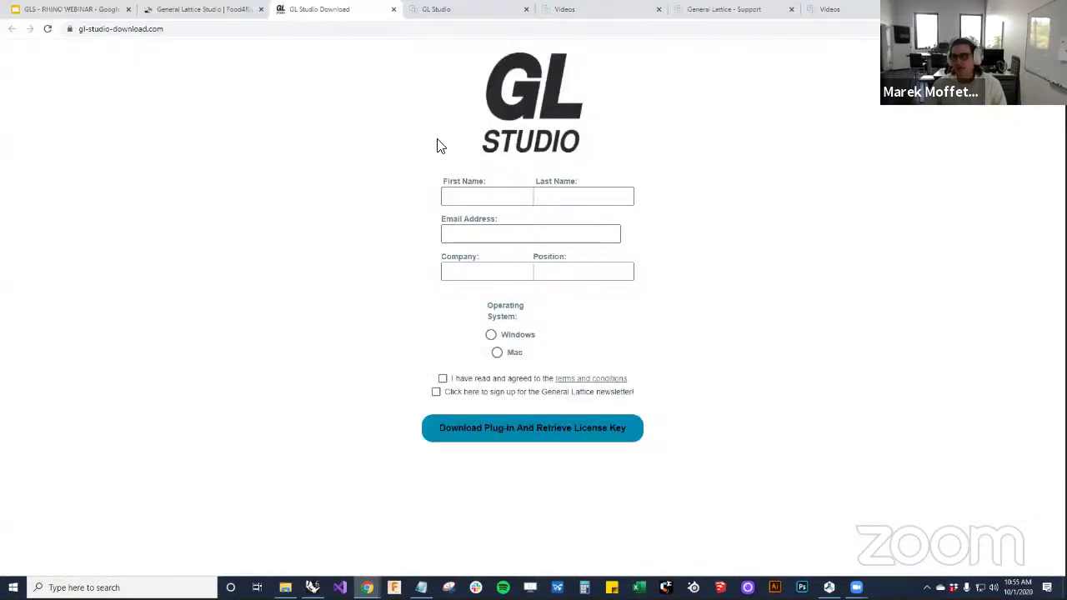
click(830, 12)
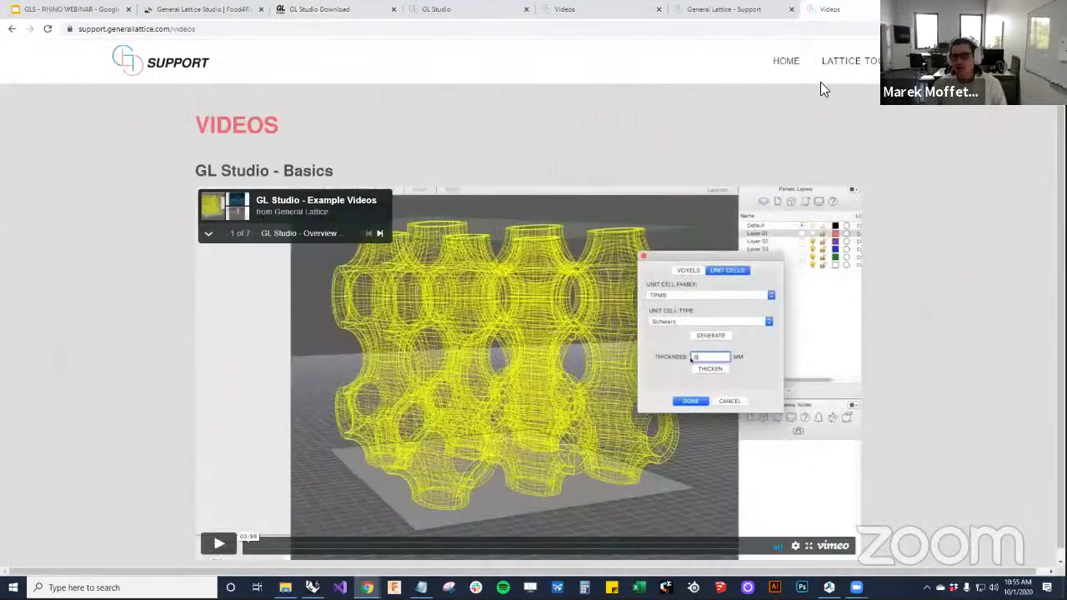
click(209, 235)
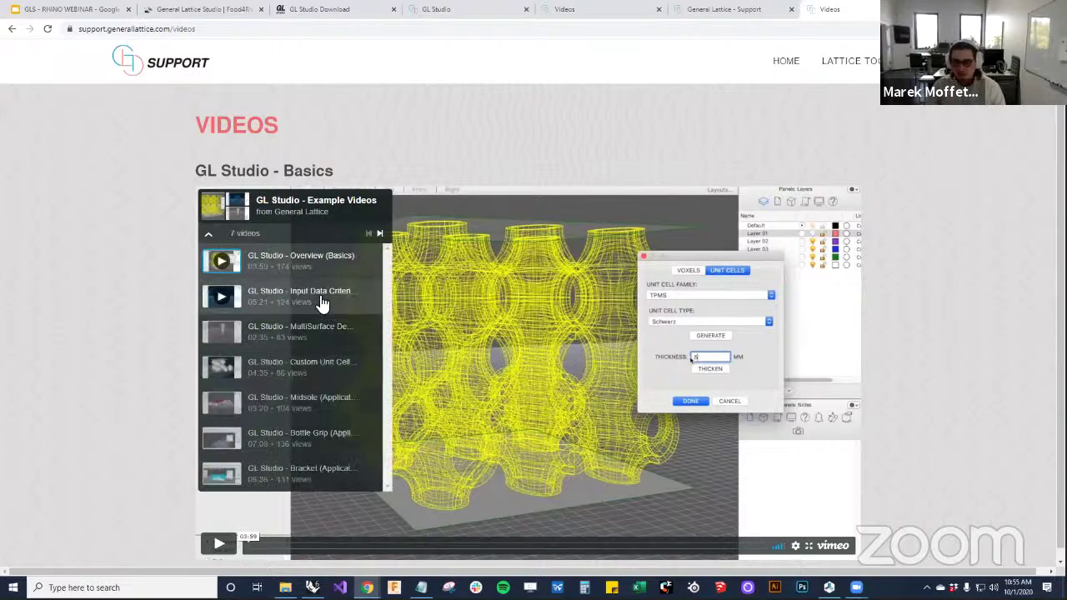
click(321, 303)
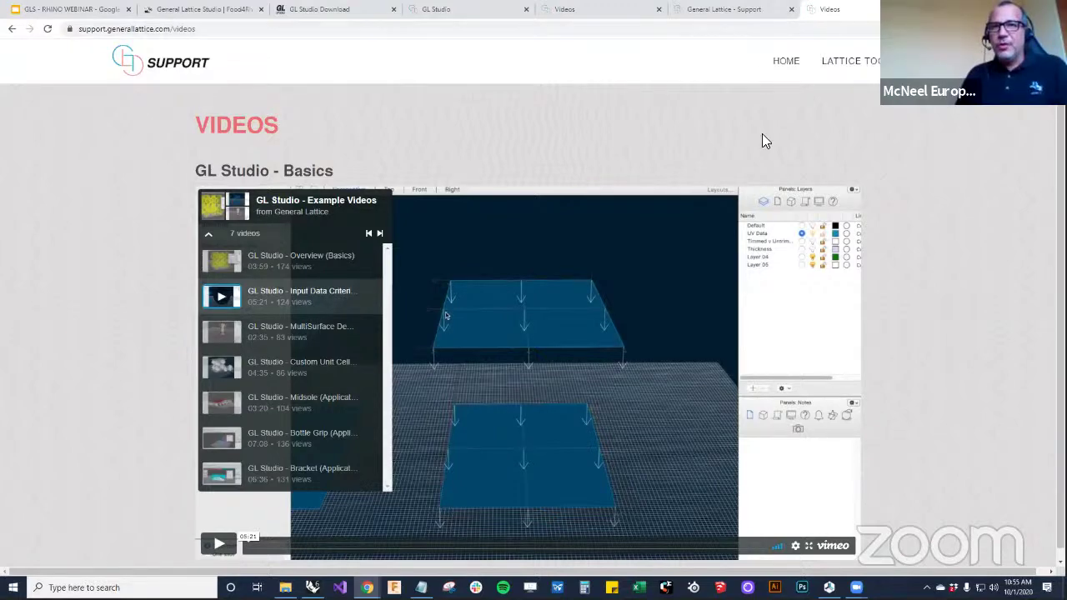
Switch back to Rhino, run SelClosedPolysrf to check for leftover struts, and delete the sole lattice's remaining curves
click(311, 588)
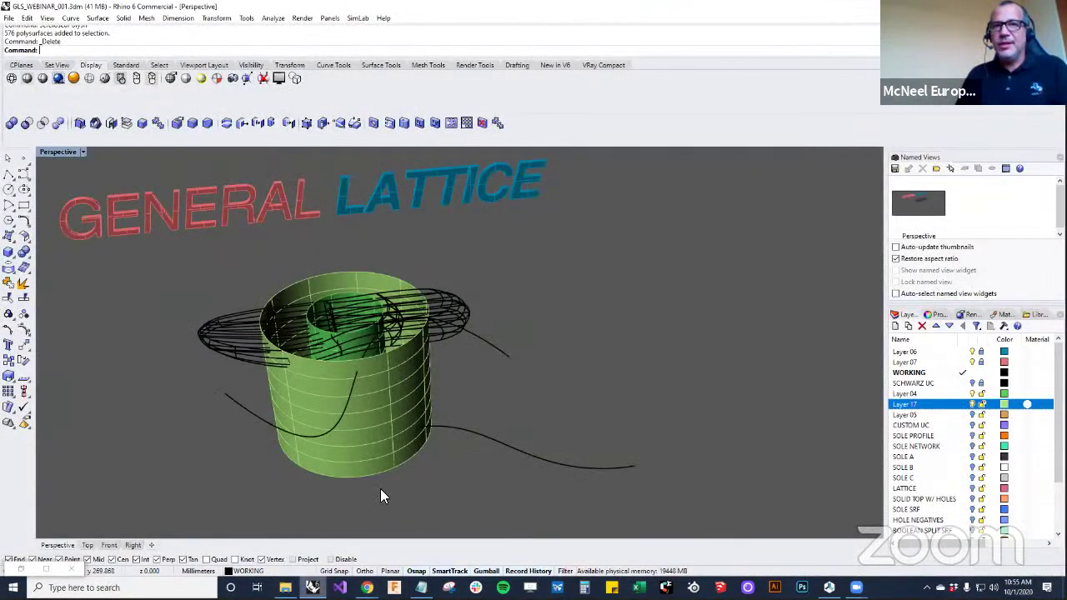
right_drag(584, 418, 576, 390)
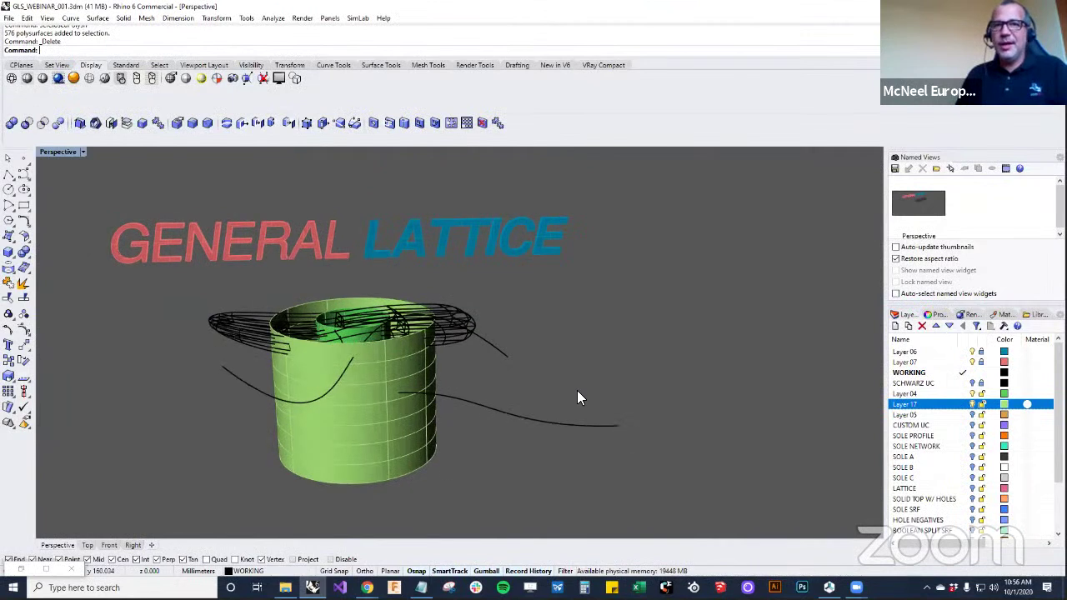
text(SelClosedPolysrf)
key(Return)
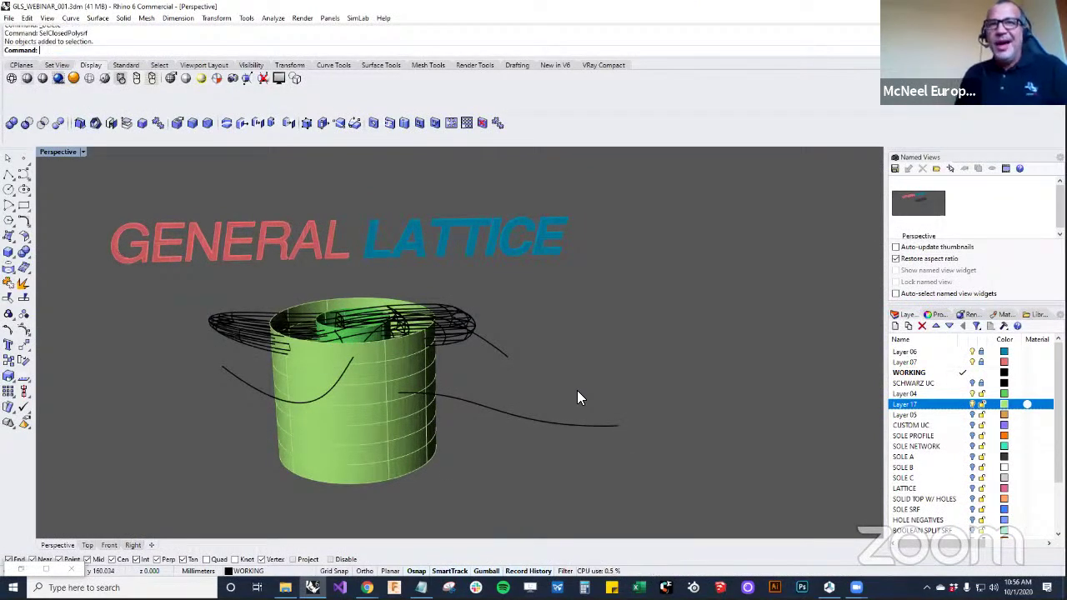
click(470, 319)
key(Delete)
Delete the loose wavy curves around the green cylinders
right_drag(494, 322, 528, 338)
click(504, 352)
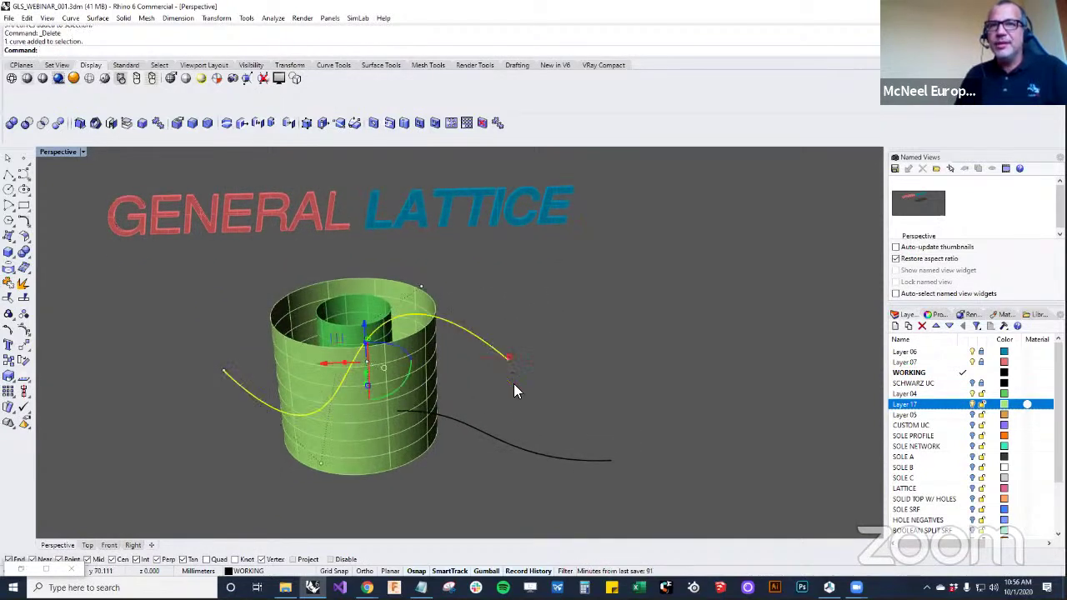
key(Delete)
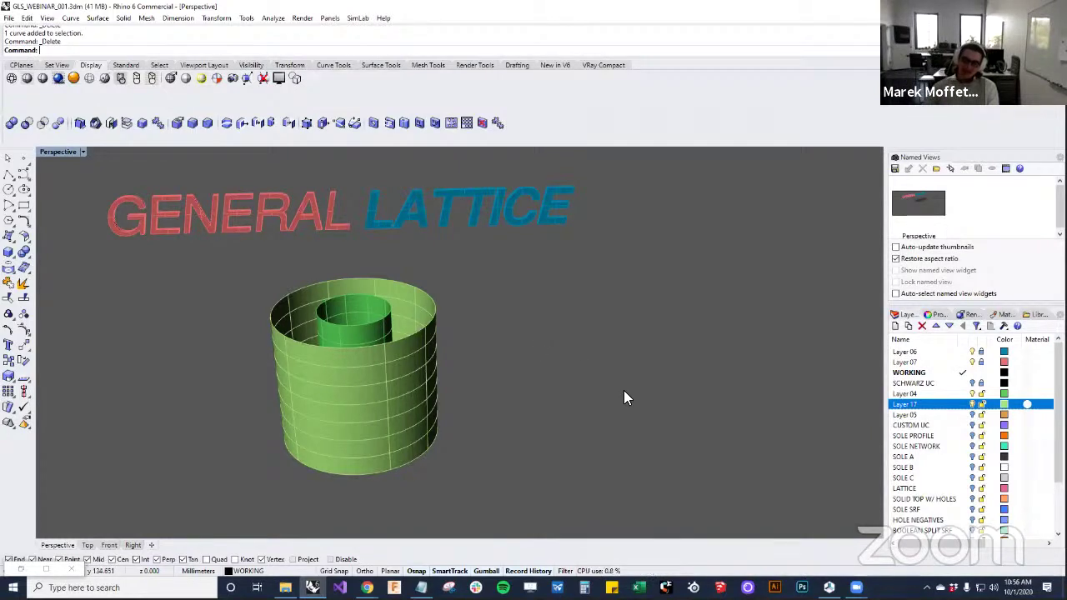
Start a polyline and set the perspective viewport's display mode to Wireframe
right_drag(625, 359, 625, 360)
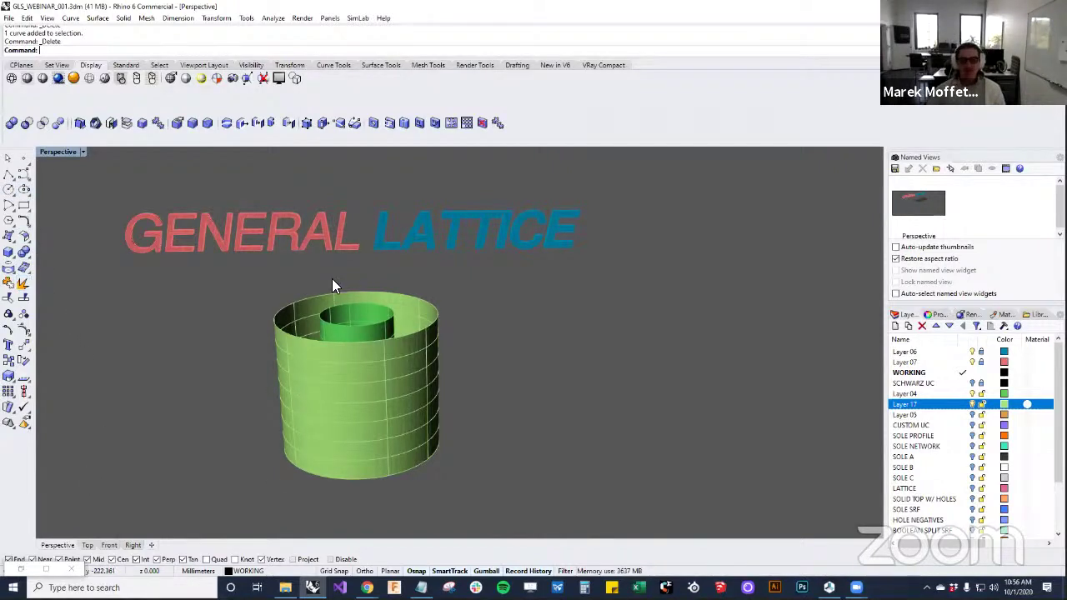
click(8, 173)
mouse_move(614, 350)
right_down()
mouse_move(614, 383)
mouse_move(605, 369)
right_up()
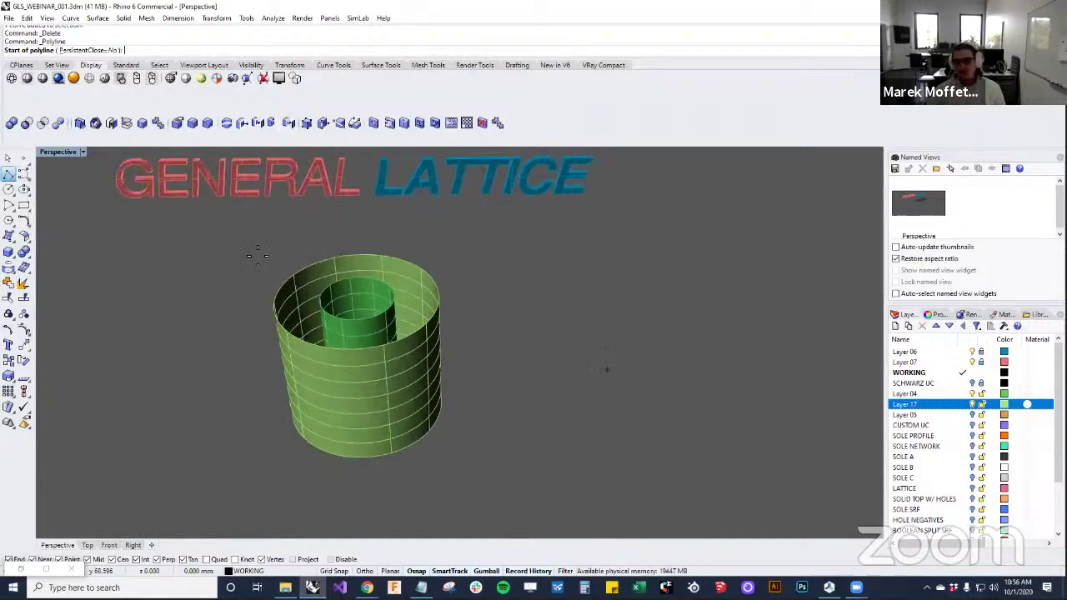
click(12, 78)
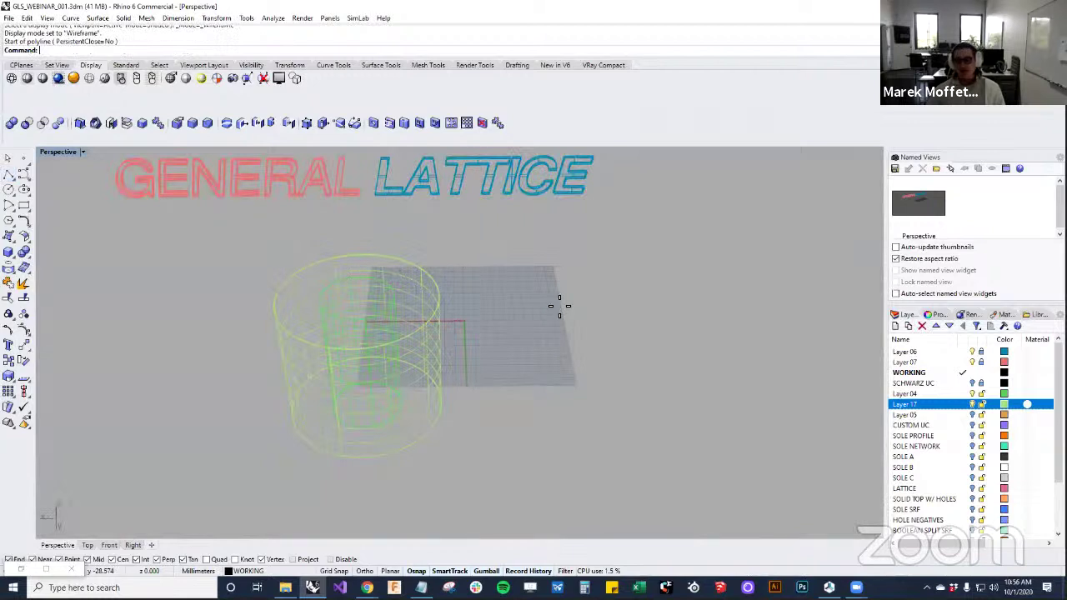
click(554, 310)
click(500, 344)
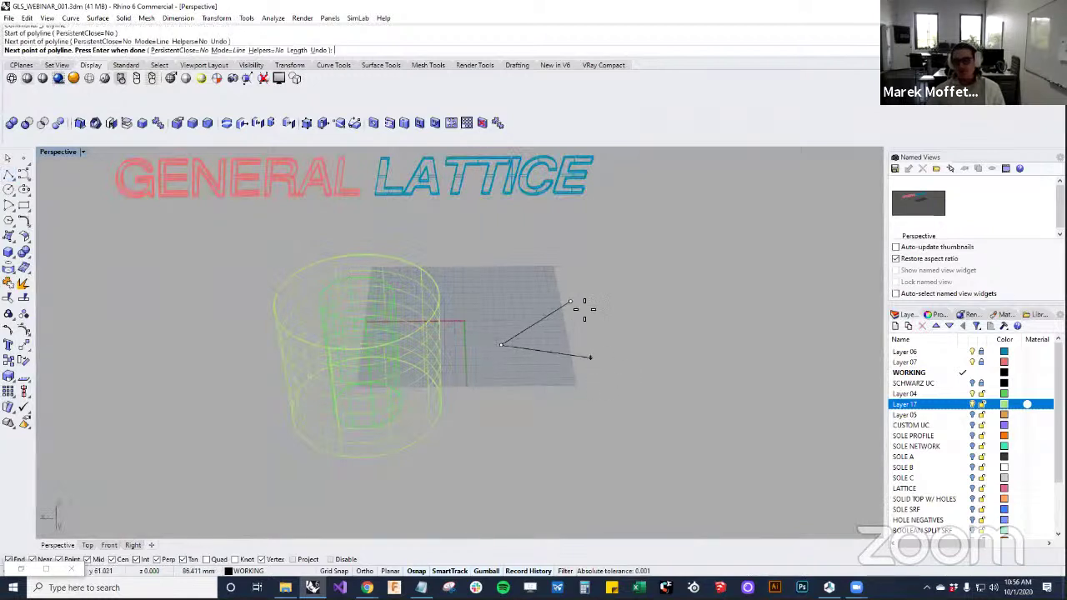
click(579, 383)
key(Escape)
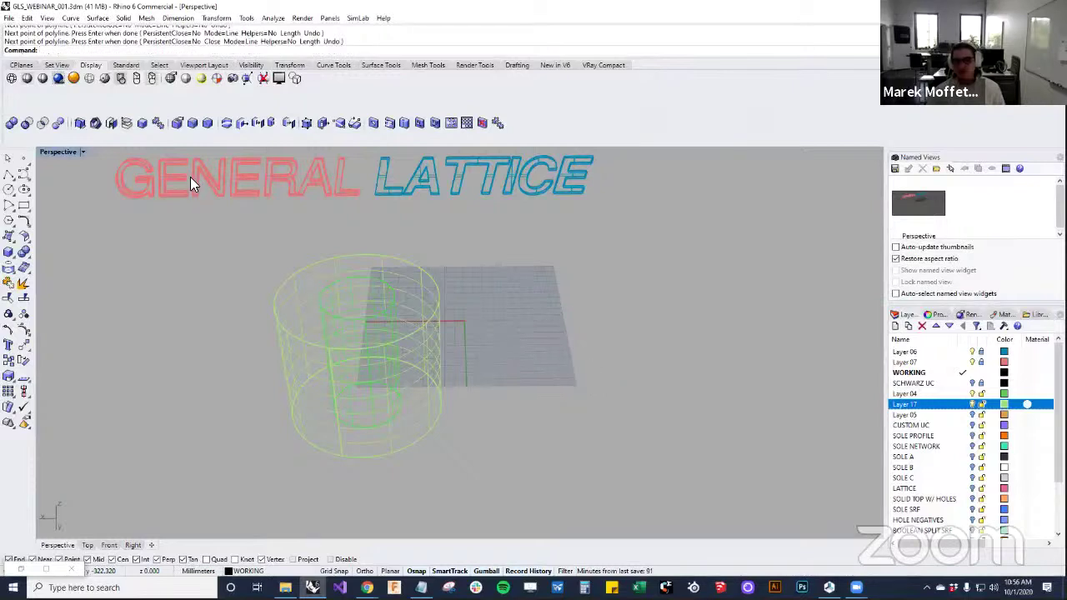
Draw an open V-shaped polyline of two segments beside the cylinders, with the second segment about 93 mm long
key(Return)
click(572, 289)
click(507, 347)
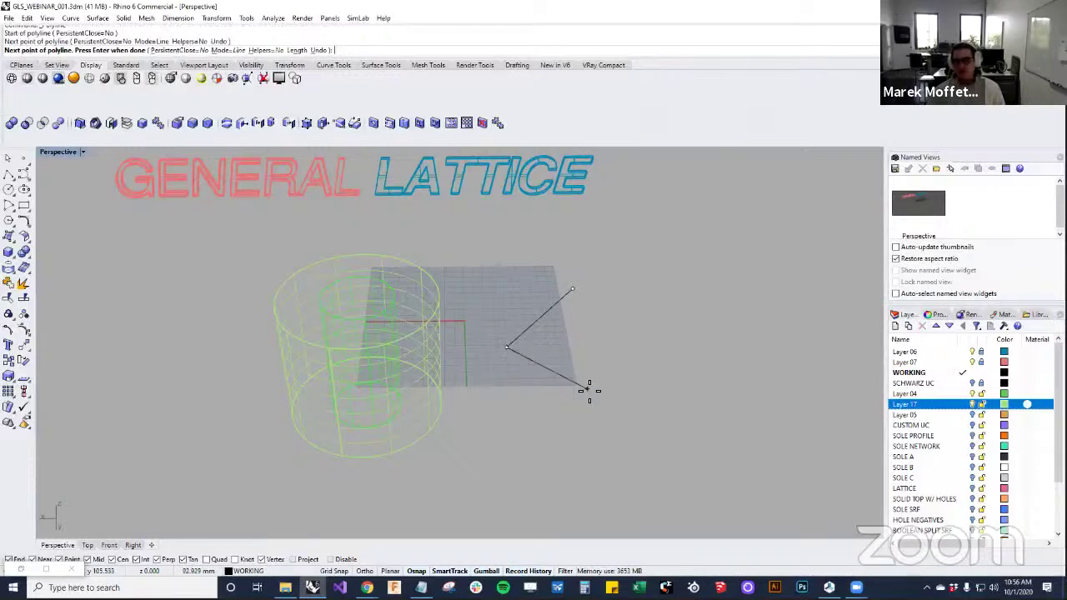
click(586, 388)
key(Return)
Extrude the V-shaped polyline upward by 125.19 mm with ExtrudeCrv and switch the viewport to a shaded display
click(560, 375)
text(ExtrudeCrv)
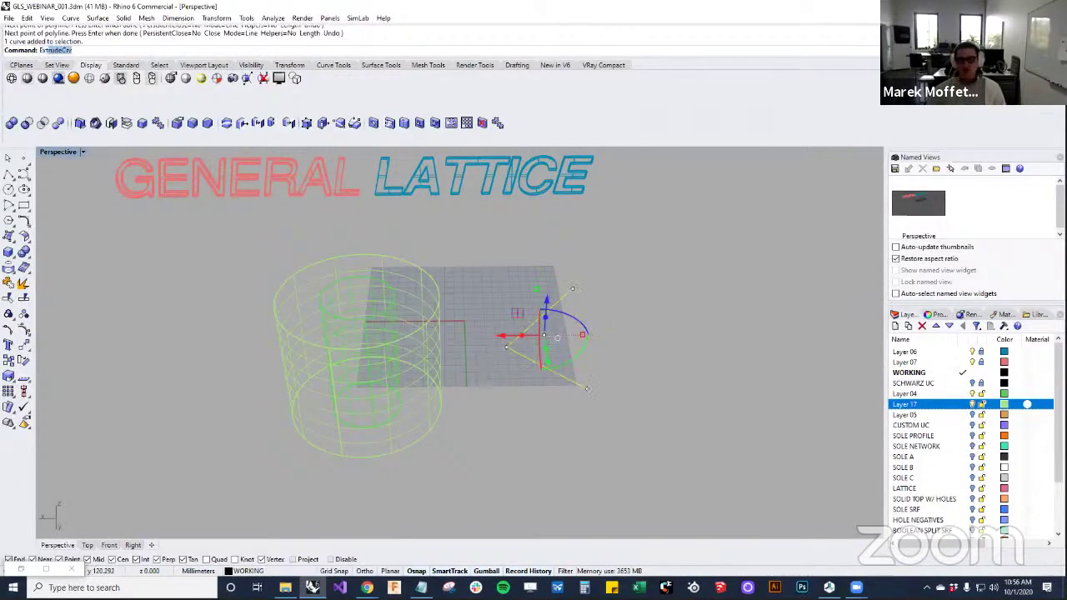
key(Return)
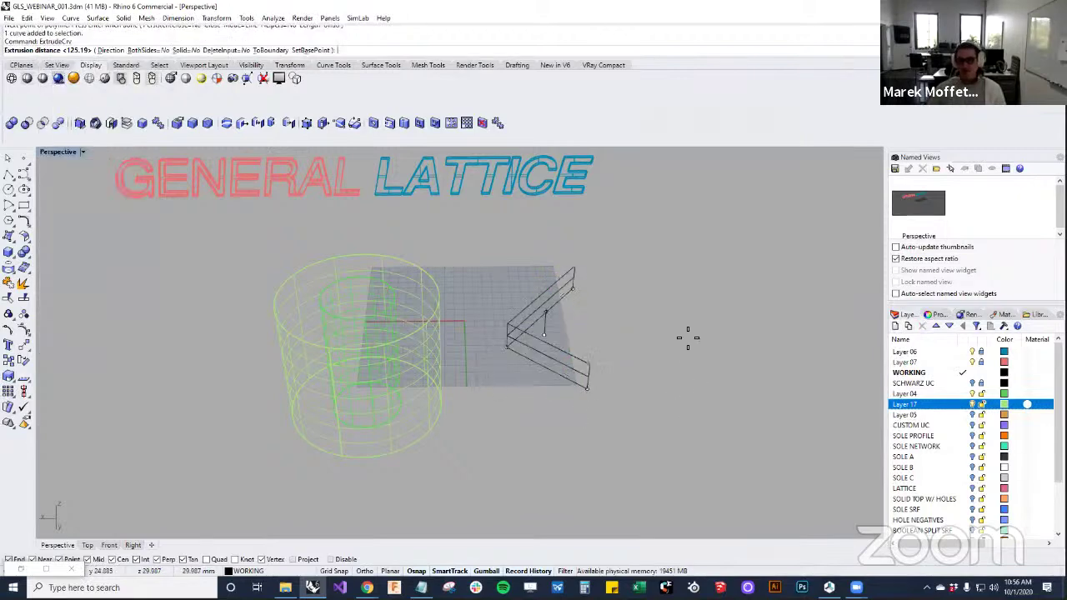
key(Return)
mouse_move(619, 405)
right_down()
mouse_move(524, 428)
mouse_move(424, 350)
mouse_move(409, 374)
mouse_move(578, 438)
mouse_move(503, 328)
mouse_move(561, 409)
mouse_move(209, 171)
mouse_move(42, 79)
right_up()
click(42, 79)
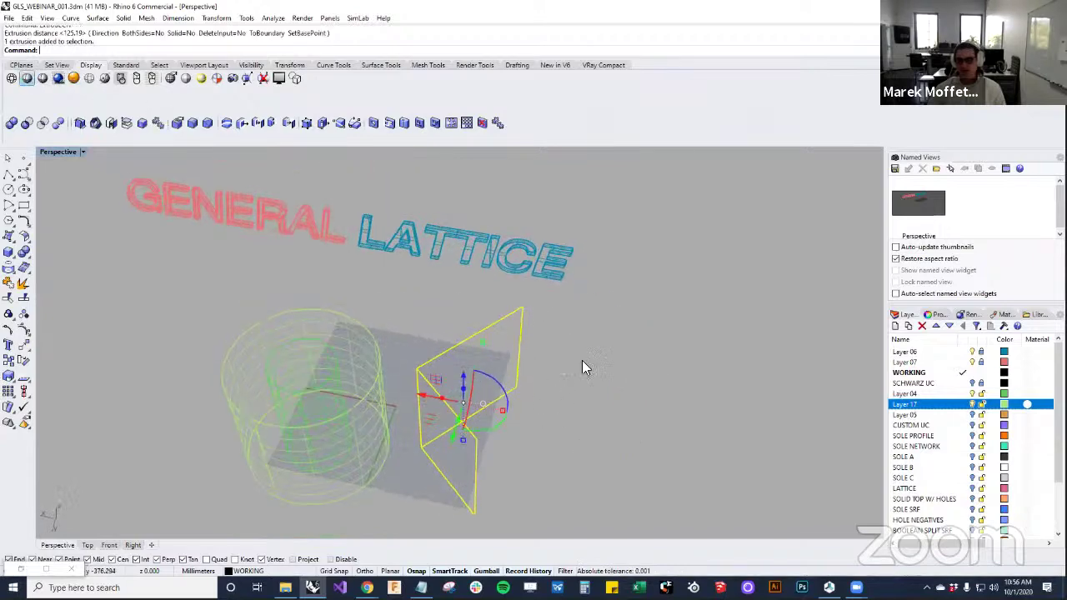
Stretch the V-shaped extrusion lengthwise along its horizontal axis and move it away from the green cylinders
mouse_move(585, 341)
right_down()
mouse_move(581, 359)
mouse_move(518, 353)
right_up()
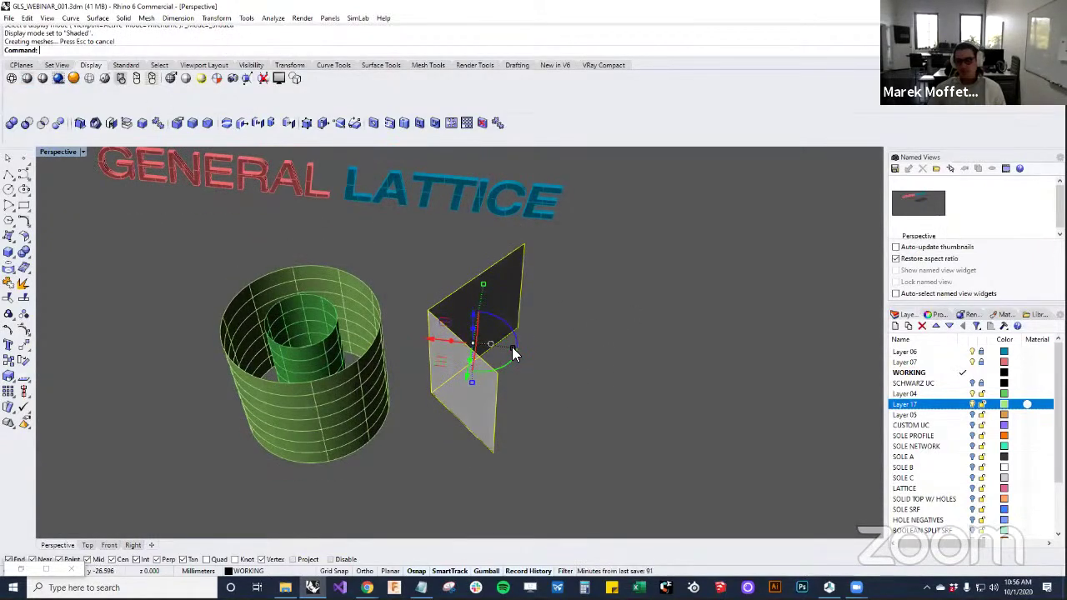
drag(512, 353, 602, 362)
click(552, 333)
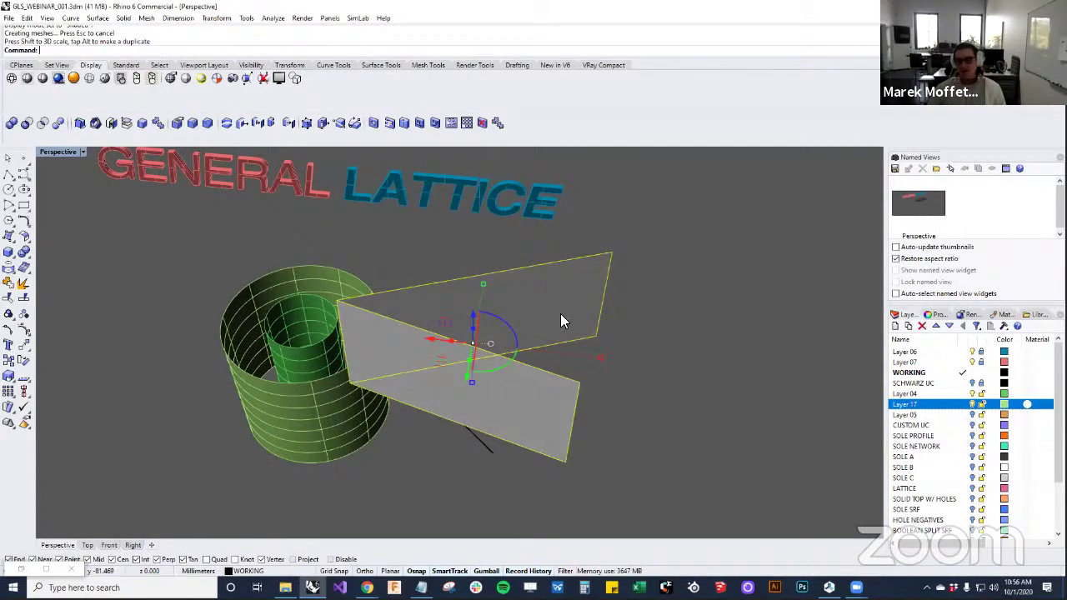
drag(437, 340, 563, 343)
click(586, 274)
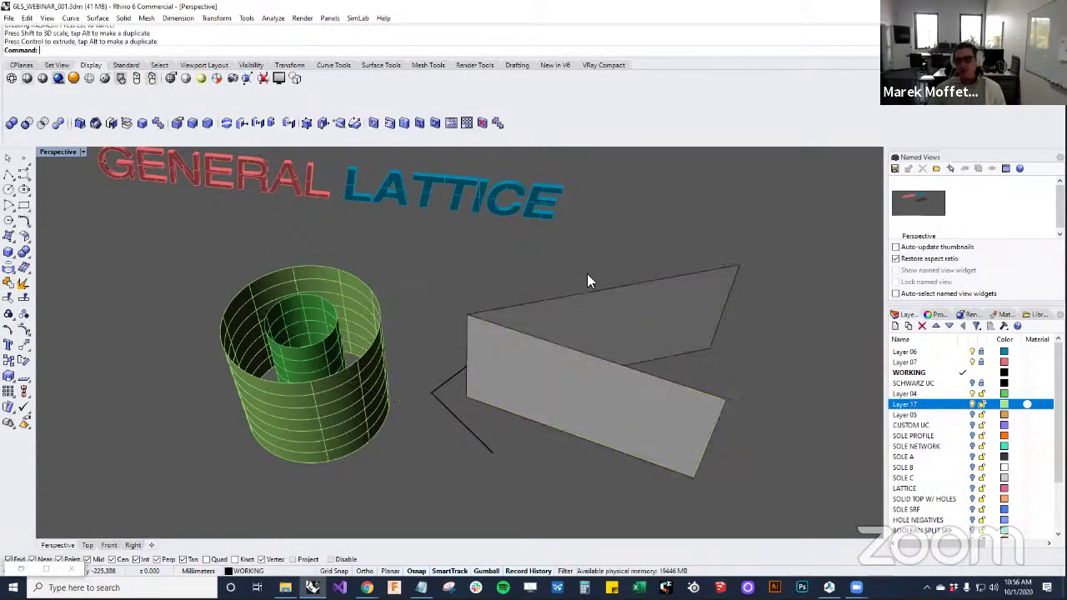
Duplicate the V-shaped extrusion and shift one of the two a short distance along the same axis to form a nested pair
click(632, 312)
key(ctrl+c)
key(ctrl+v)
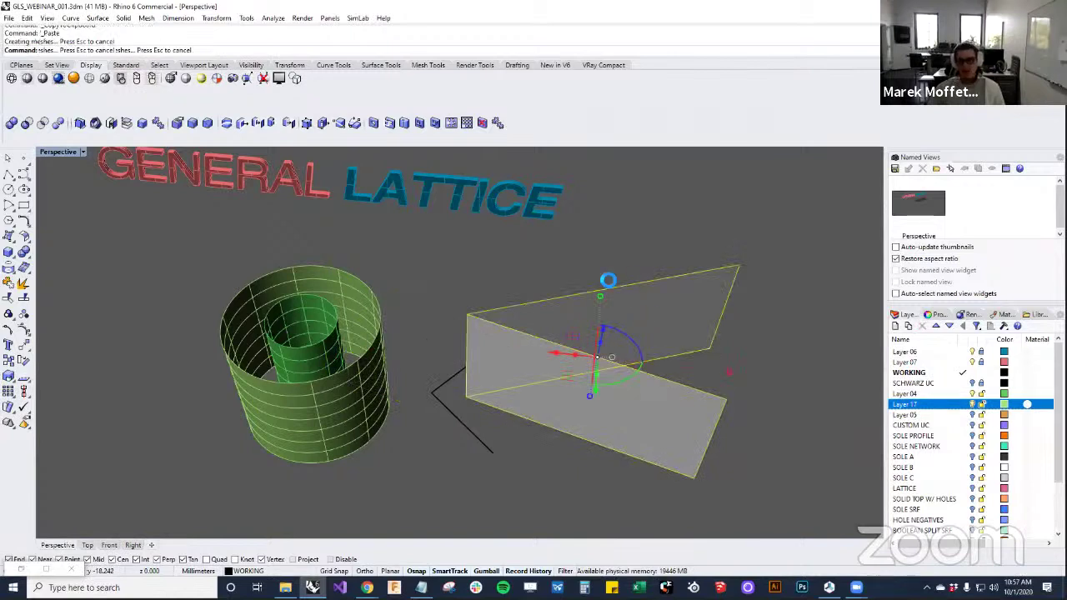
drag(559, 350, 583, 355)
right_drag(601, 283, 750, 356)
drag(746, 361, 743, 355)
right_drag(705, 319, 661, 252)
click(660, 218)
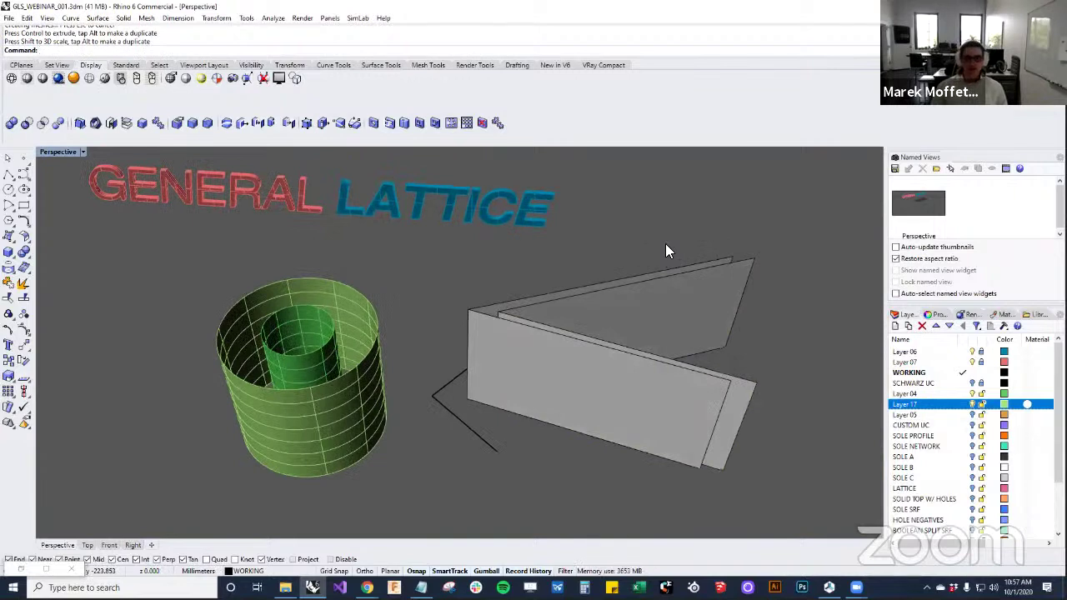
Try a LatticeLoft between the two nested V-shaped extrusions with 4 X-cells and 1 cell in Y and Z, and cancel it
text(LatticeLoft)
key(Return)
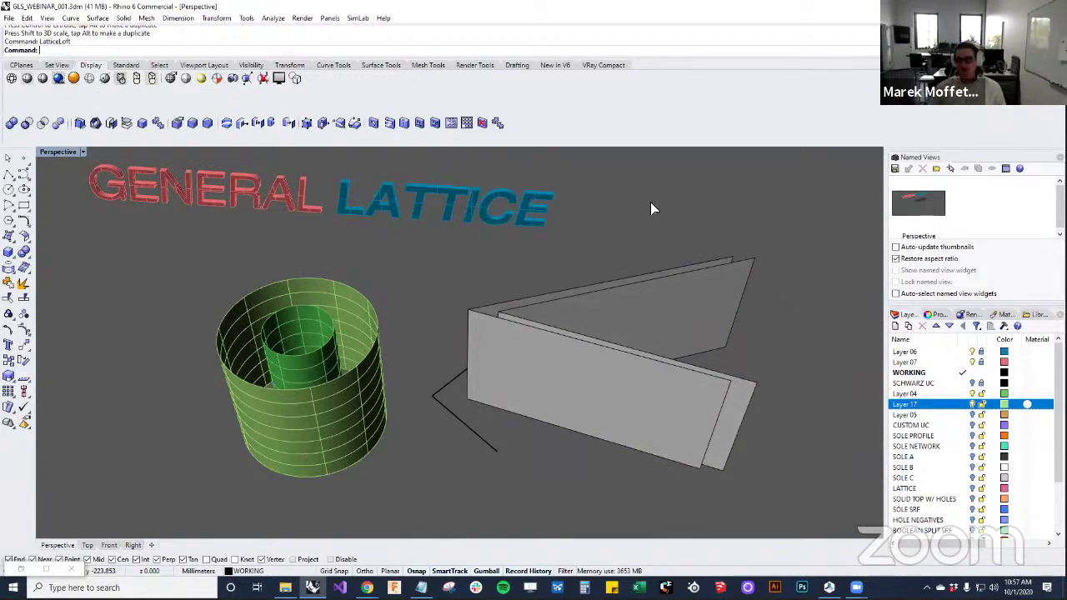
click(795, 263)
click(630, 375)
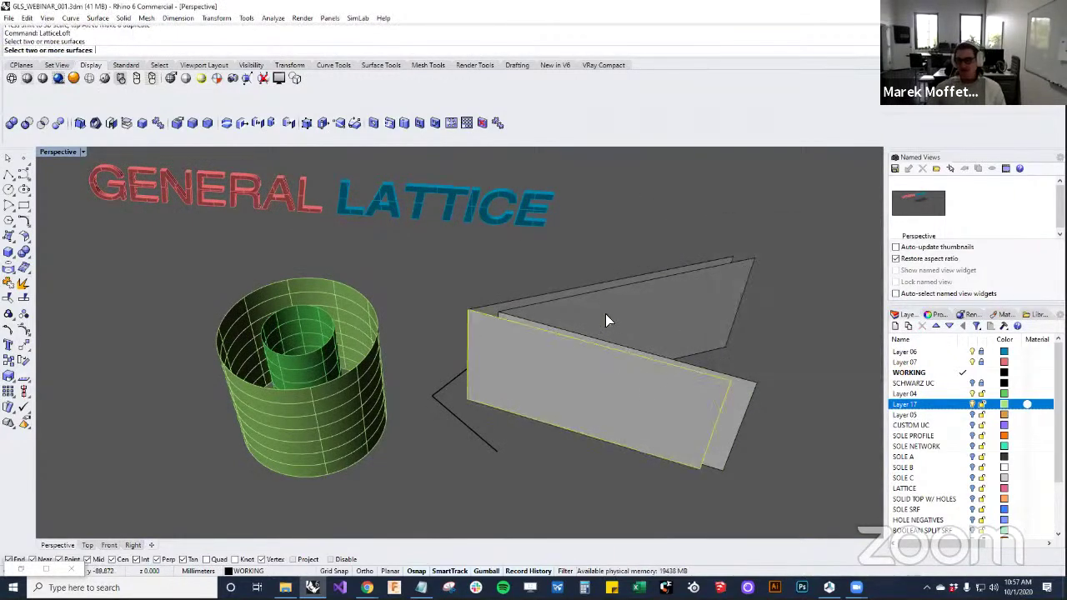
click(605, 313)
key(Return)
right_drag(597, 241, 609, 321)
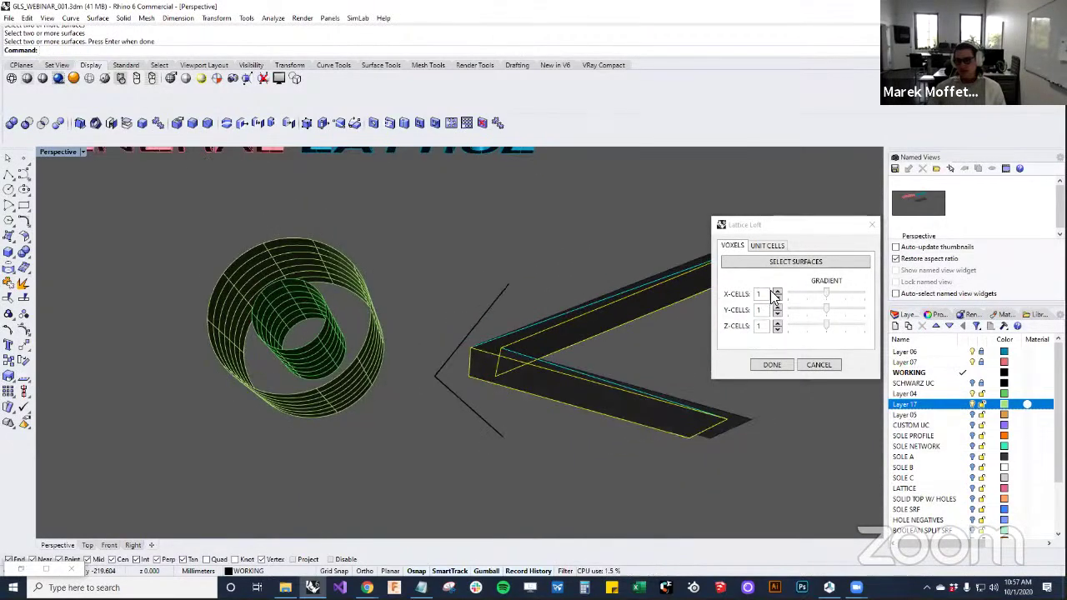
click(777, 291)
click(777, 291)
click(777, 291)
click(816, 364)
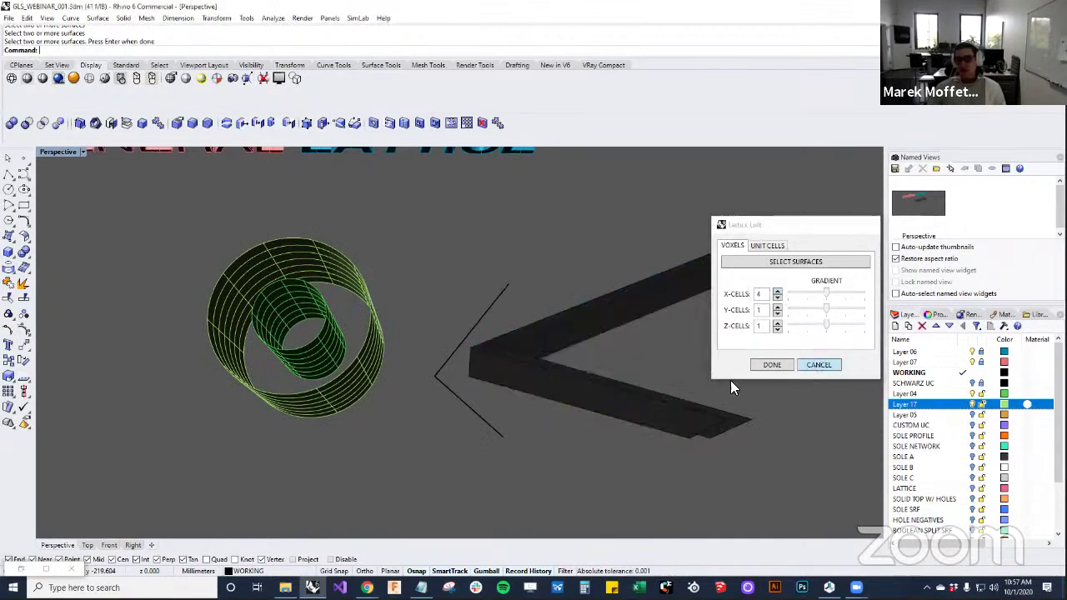
right_drag(730, 379, 578, 350)
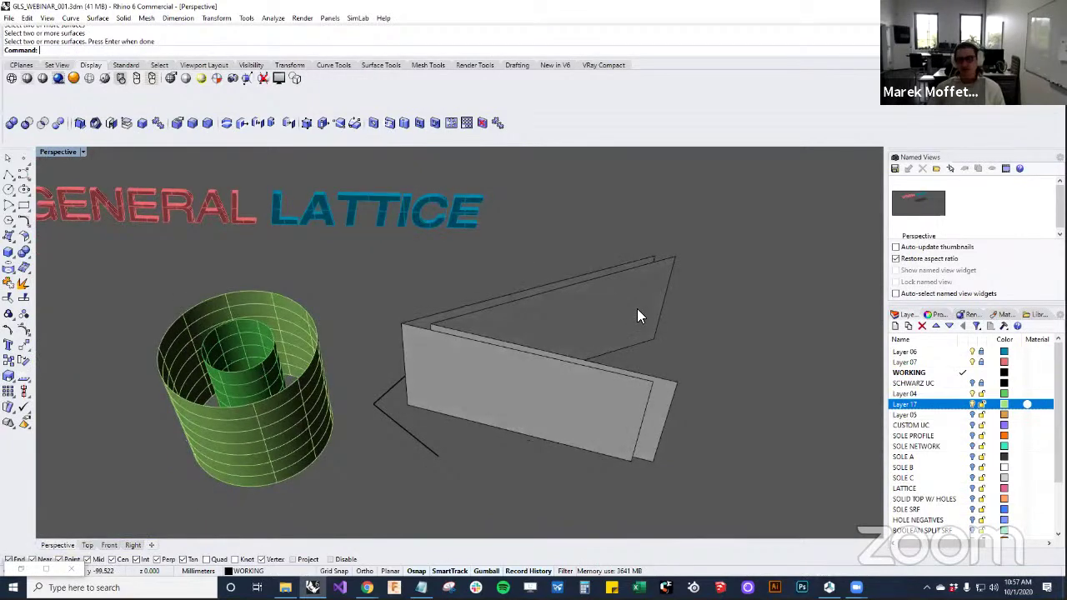
Examine the nested V-shaped extrusions from several angles, including the gap and the sharp corner between their walls
click(638, 309)
right_drag(797, 314, 733, 324)
key(Escape)
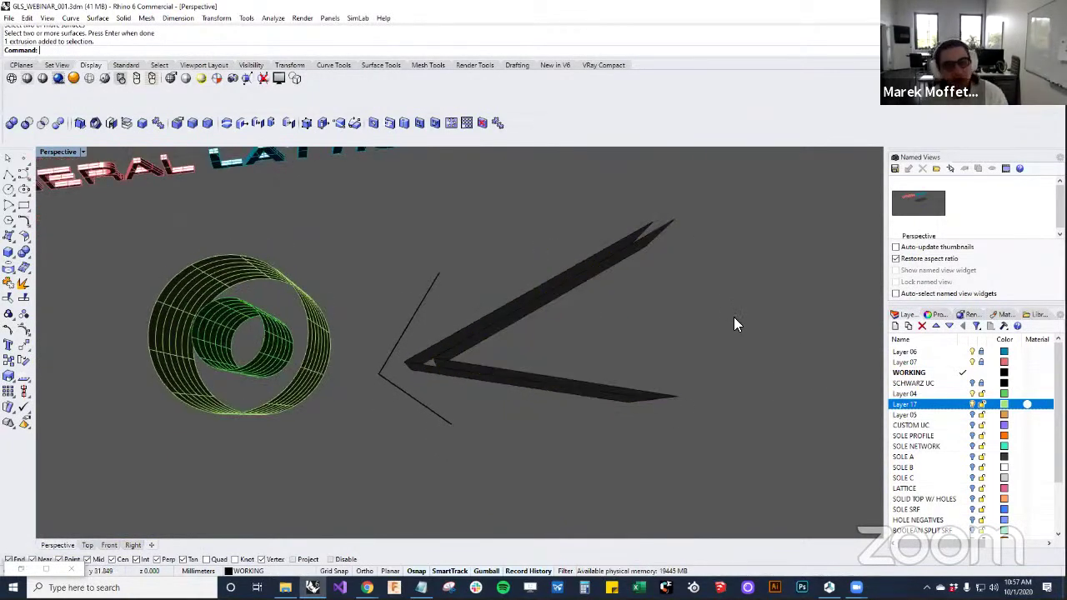
right_drag(619, 342, 503, 258)
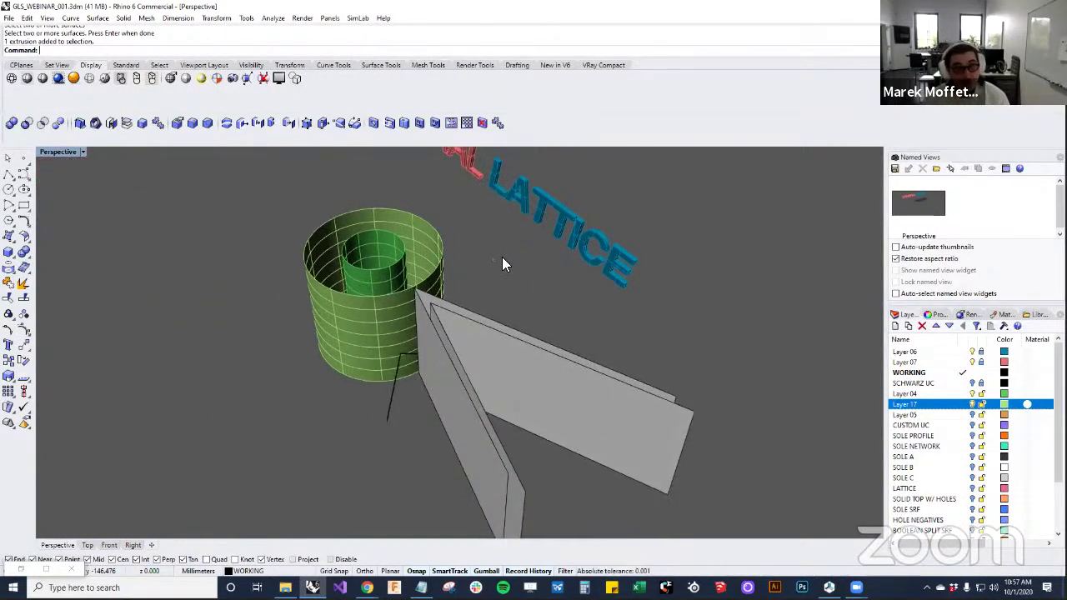
right_drag(395, 348, 495, 448)
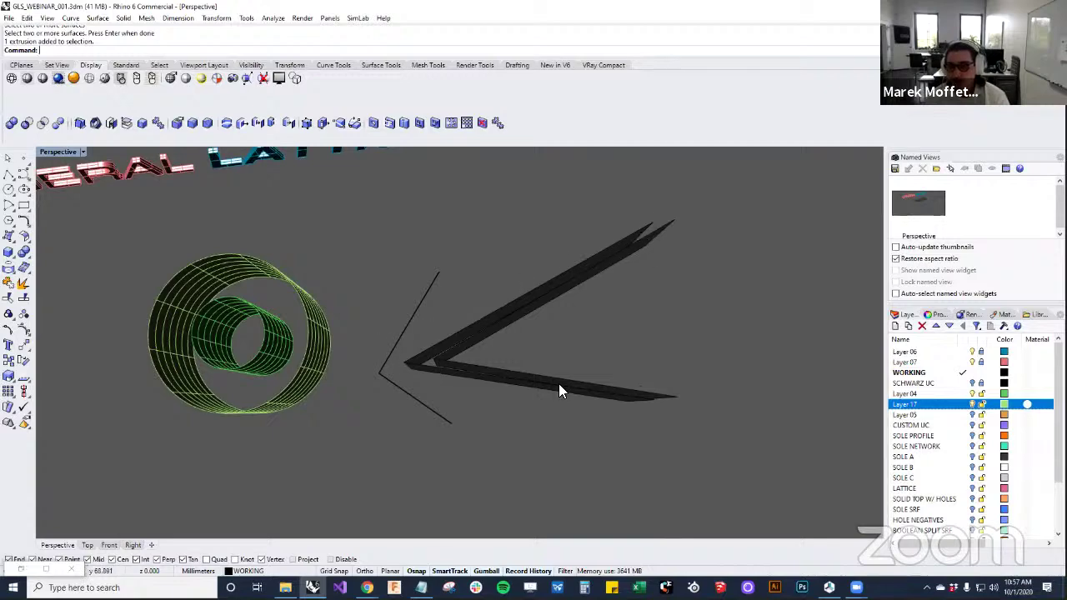
right_drag(567, 305, 464, 389)
click(465, 388)
right_drag(495, 333, 379, 356)
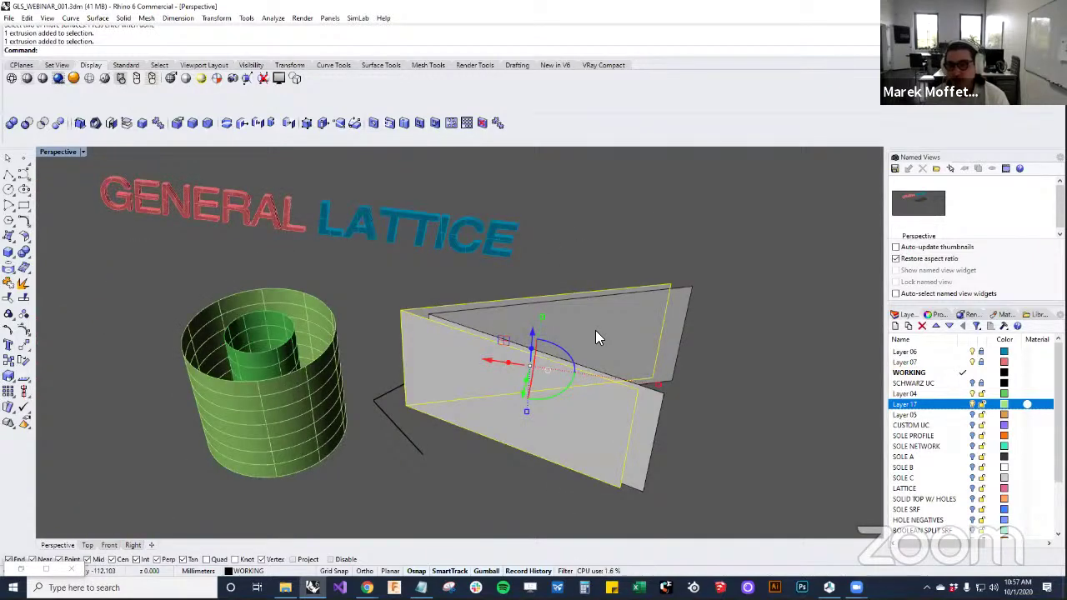
click(662, 235)
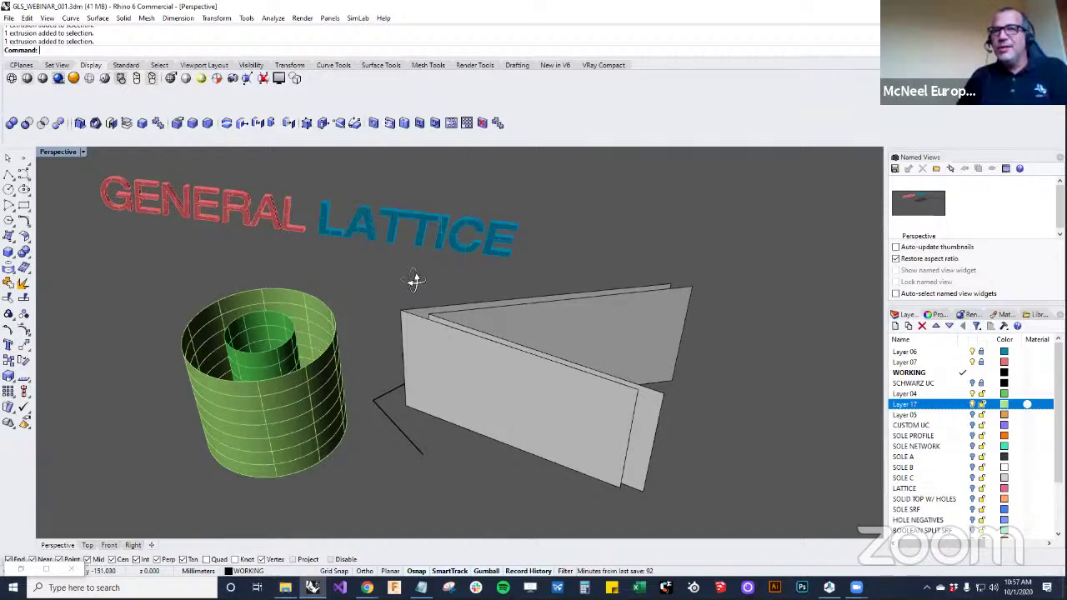
right_drag(414, 281, 303, 390)
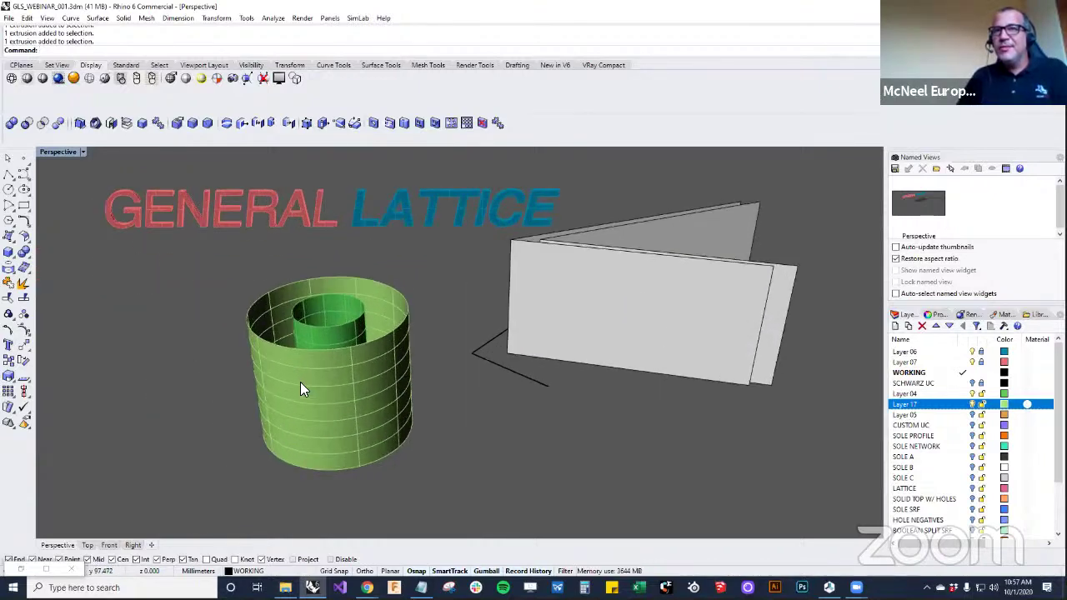
Delete the V-shaped polyline and both V-shaped extrusions beside the cylinders
click(511, 372)
key(Delete)
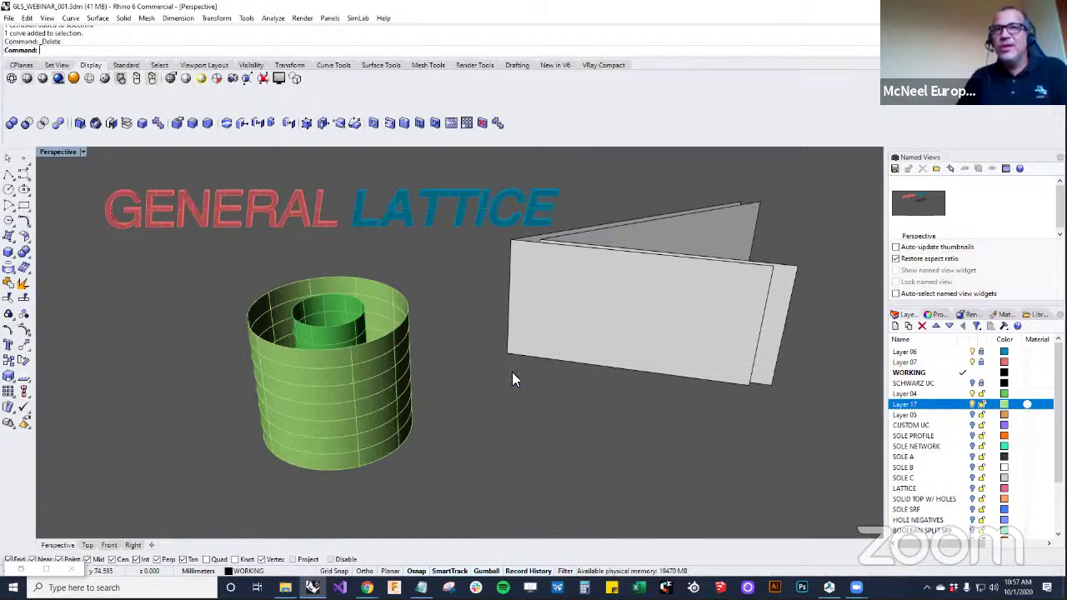
click(590, 321)
key(Delete)
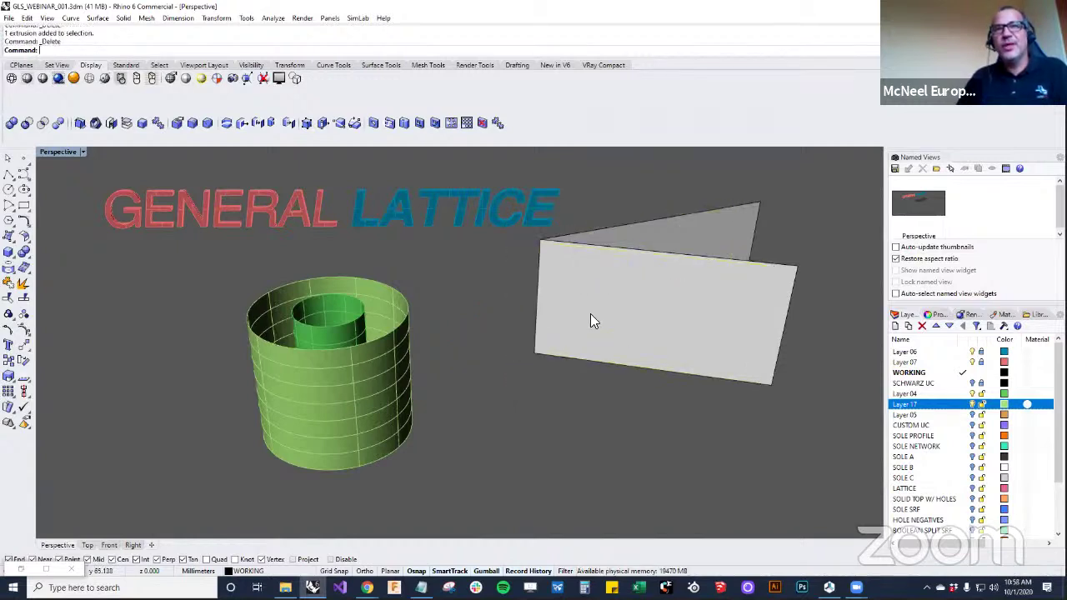
click(590, 322)
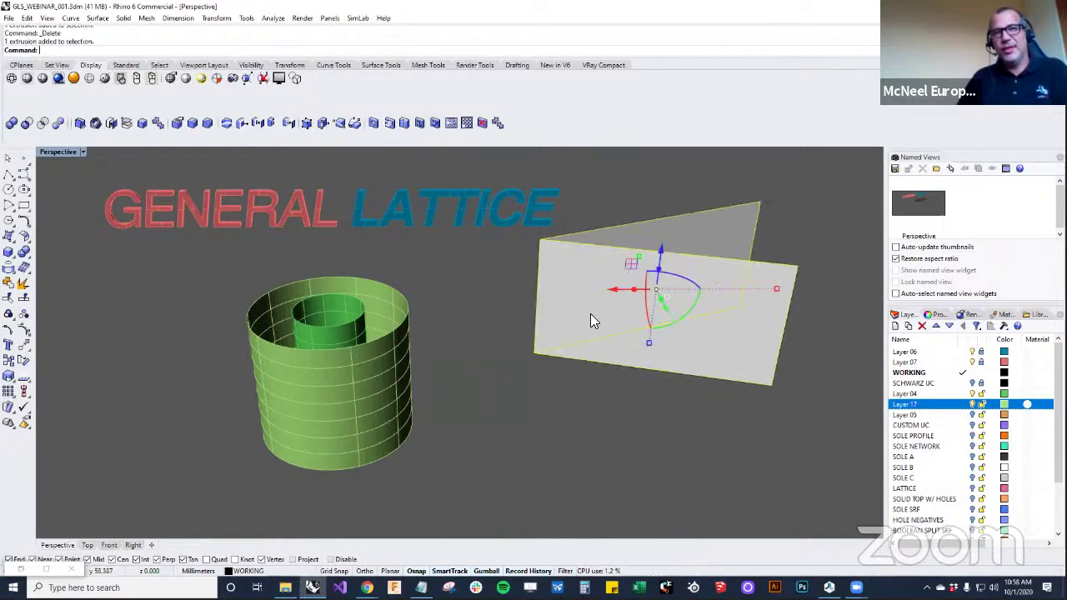
key(Delete)
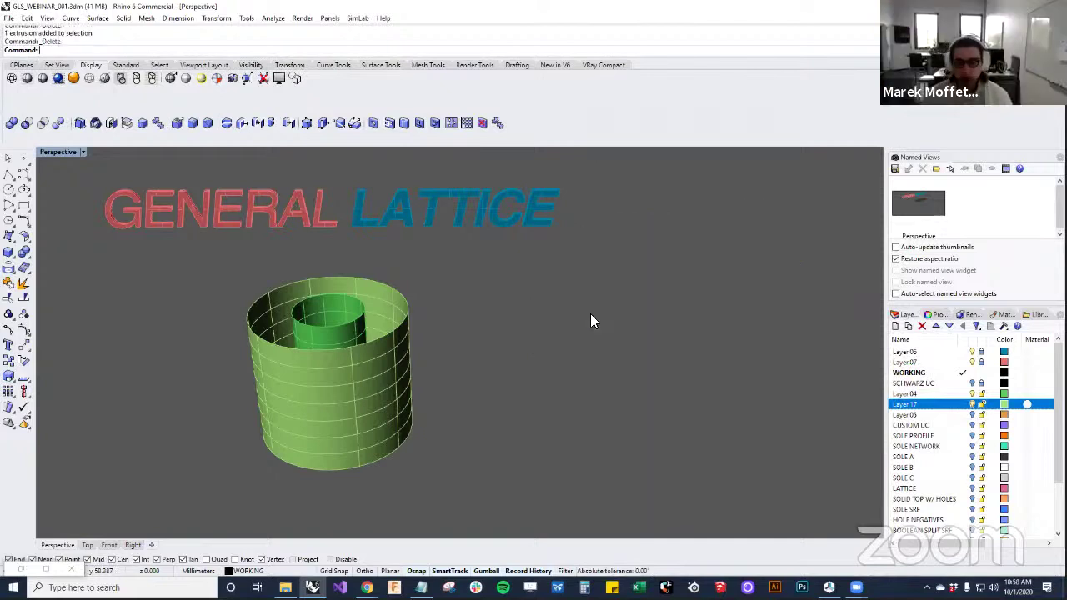
Show the SCHWARZ UC layer, hide the layers with the green cylinders, and inspect the Schwarz unit cell up close
right_drag(515, 327, 517, 313)
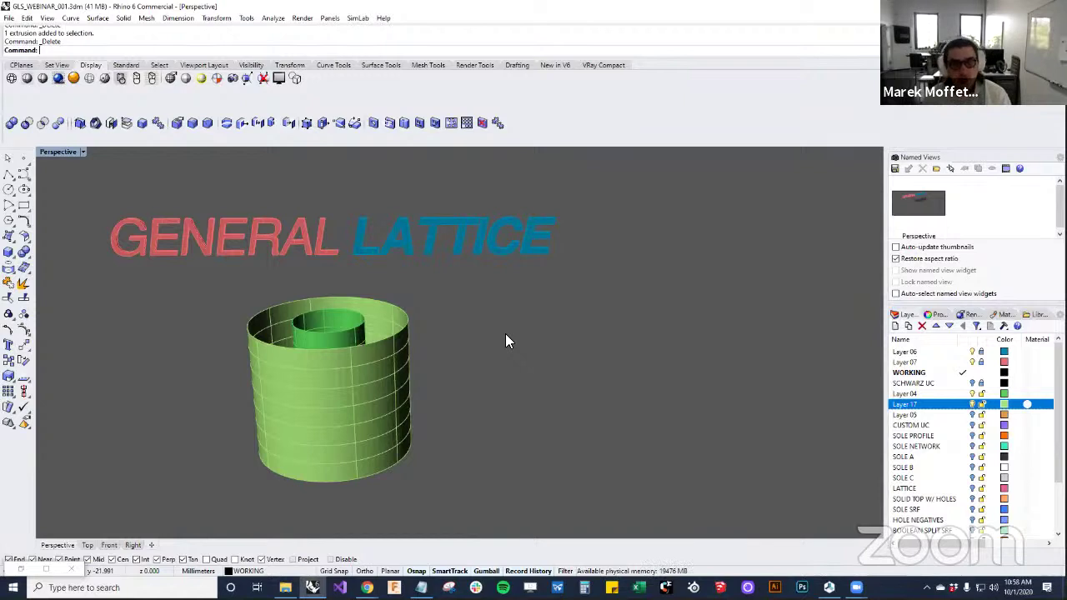
click(971, 382)
right_drag(364, 324, 516, 312)
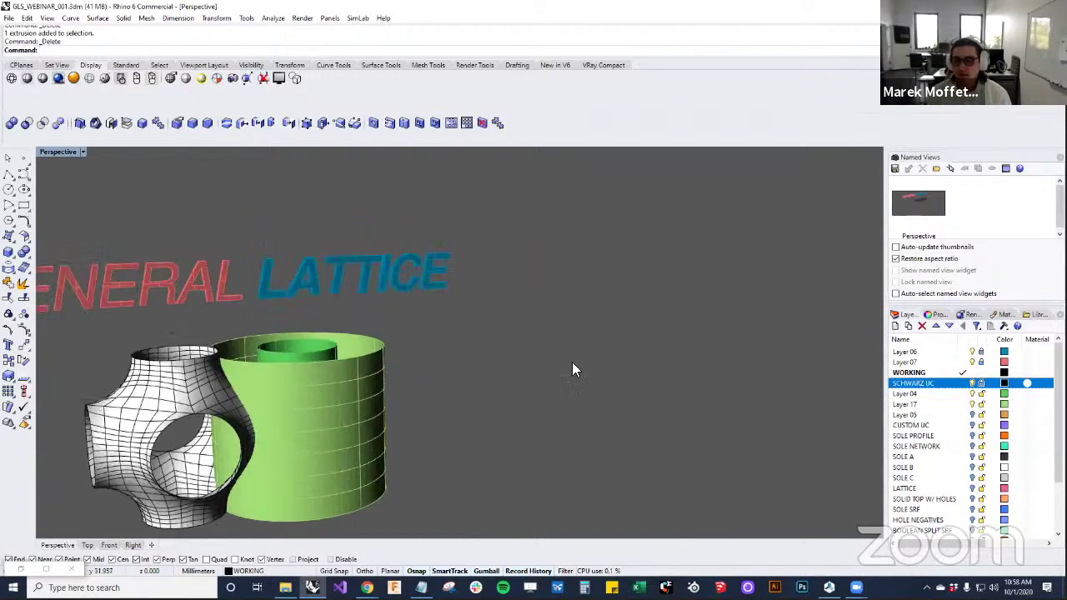
click(971, 404)
right_drag(417, 375, 292, 329)
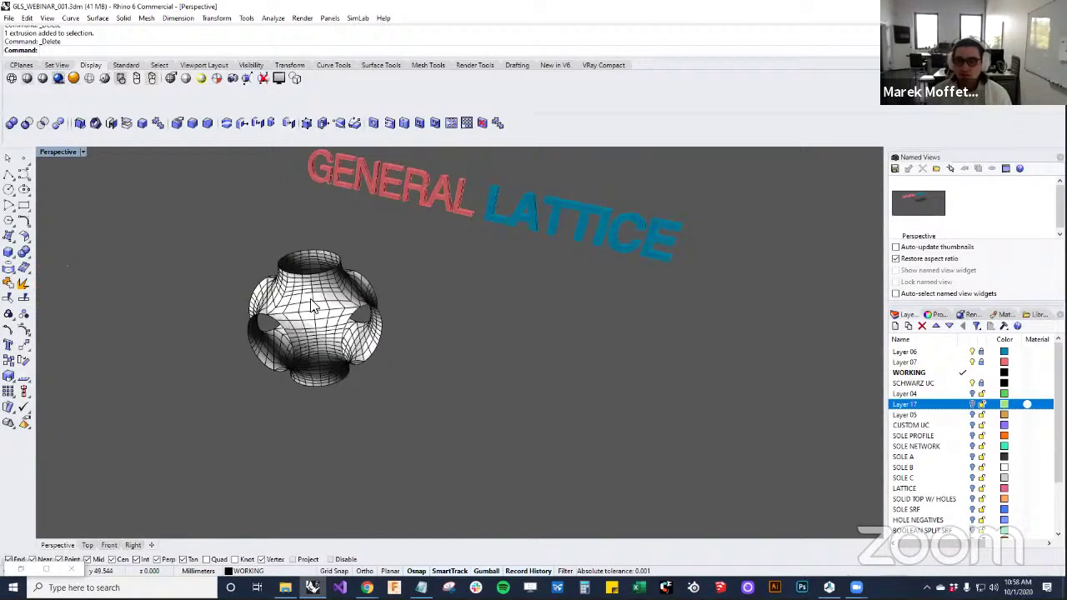
right_drag(332, 363, 372, 335)
right_drag(308, 358, 215, 417)
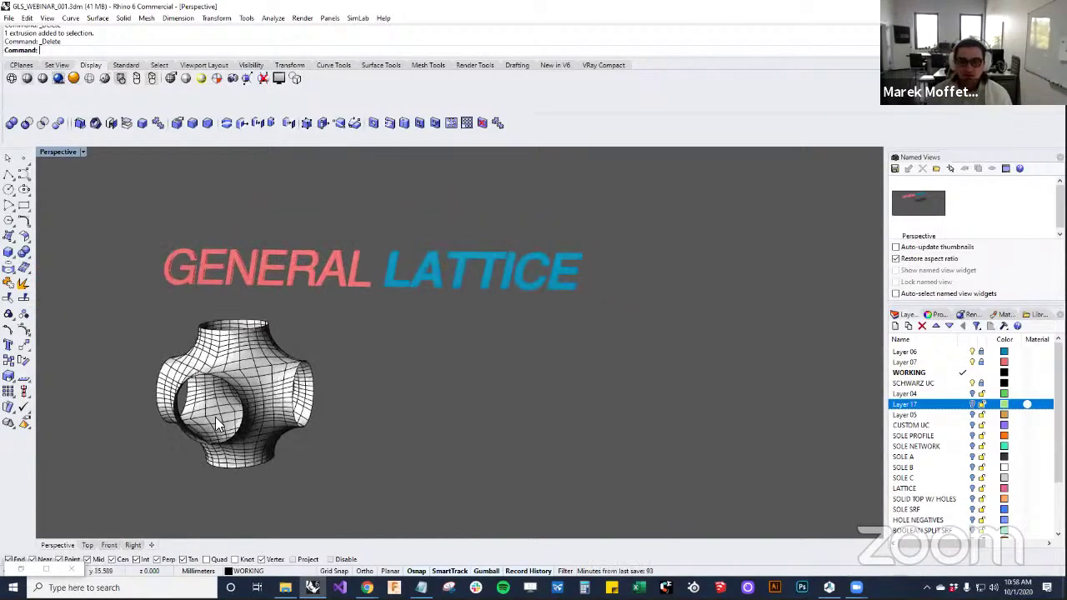
scroll(155, 420, up, 6)
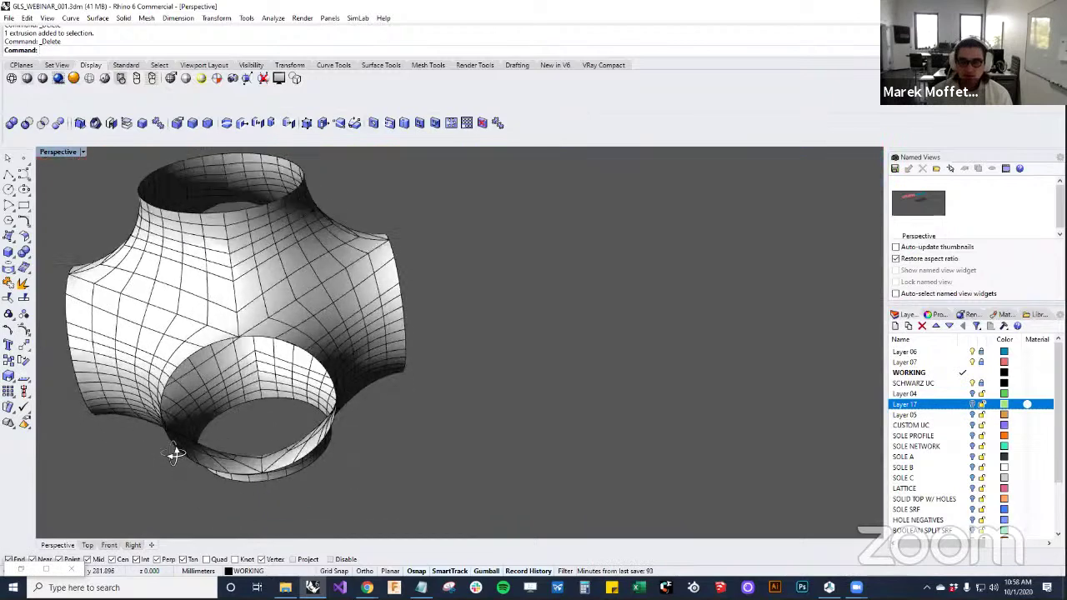
scroll(364, 430, down, 5)
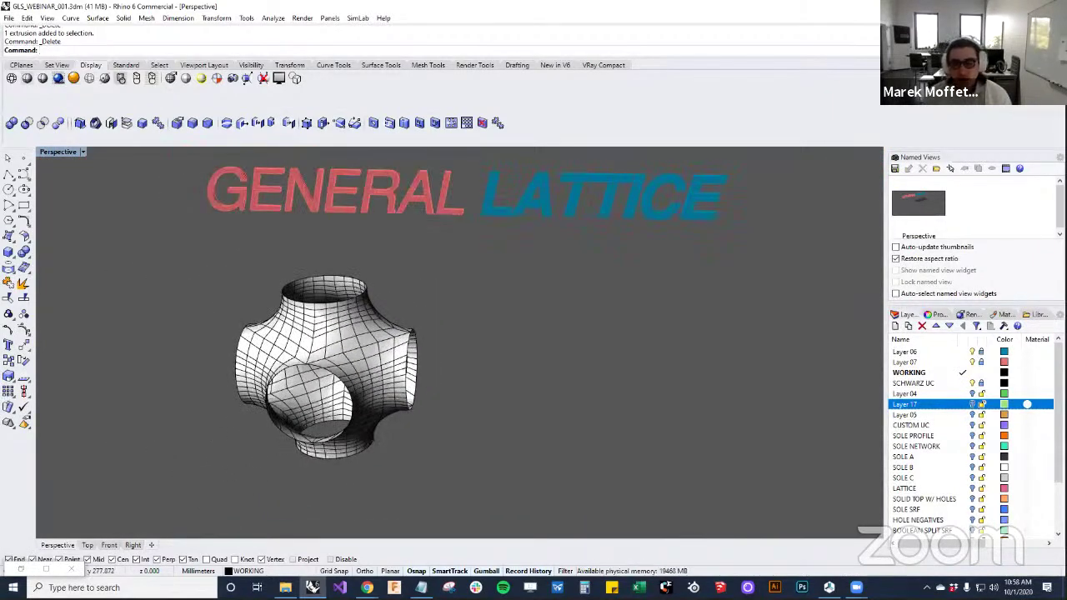
Switch to the GLS - RHINO WEBINAR presentation in Chrome and display slide 3 about NURBS Voxel Modeling
mouse_move(367, 588)
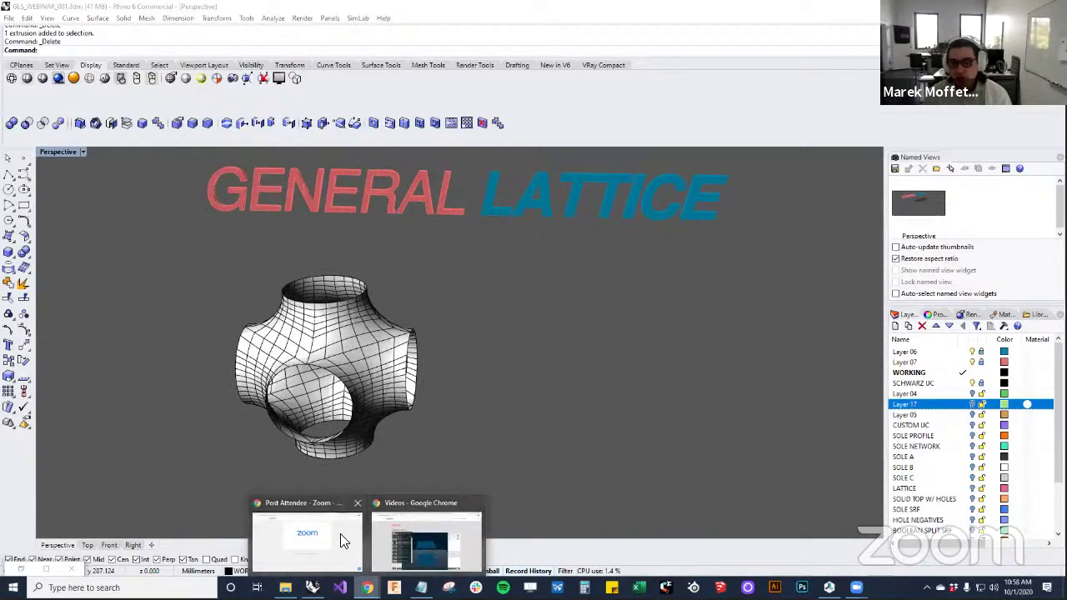
click(387, 535)
click(83, 9)
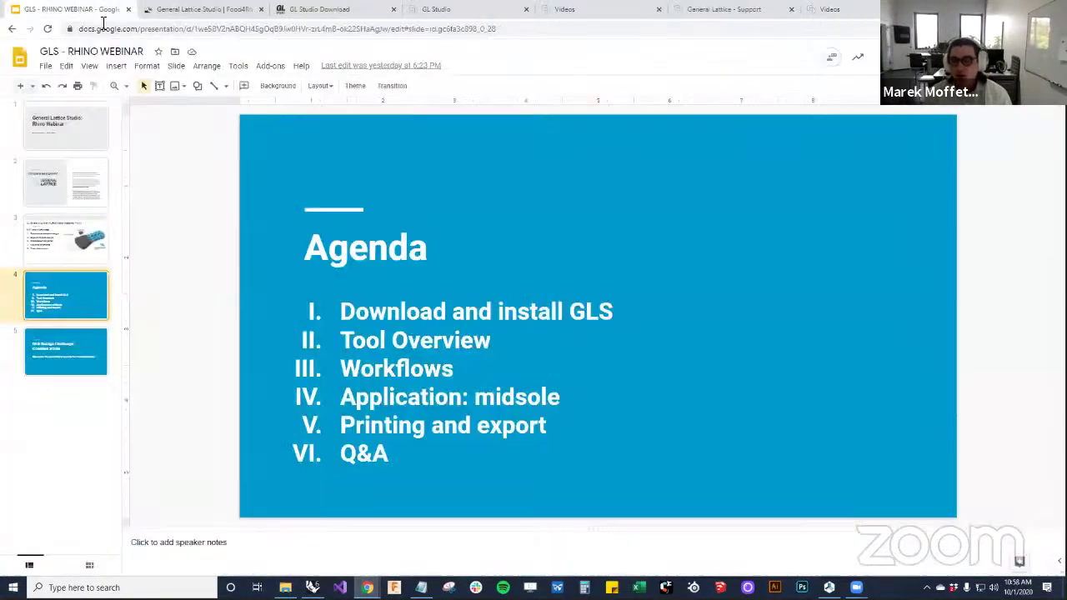
click(82, 241)
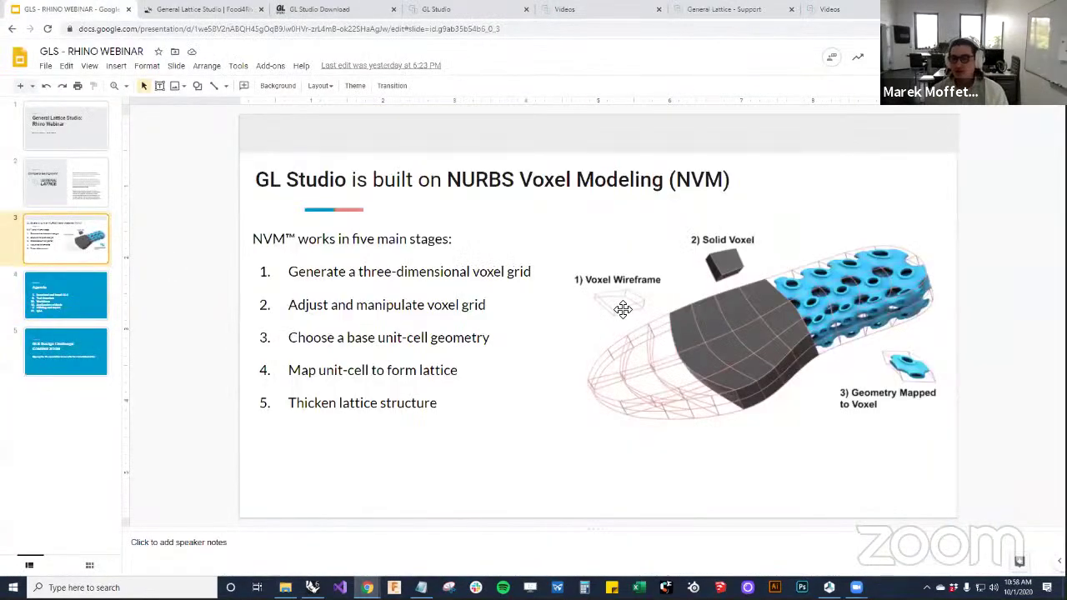